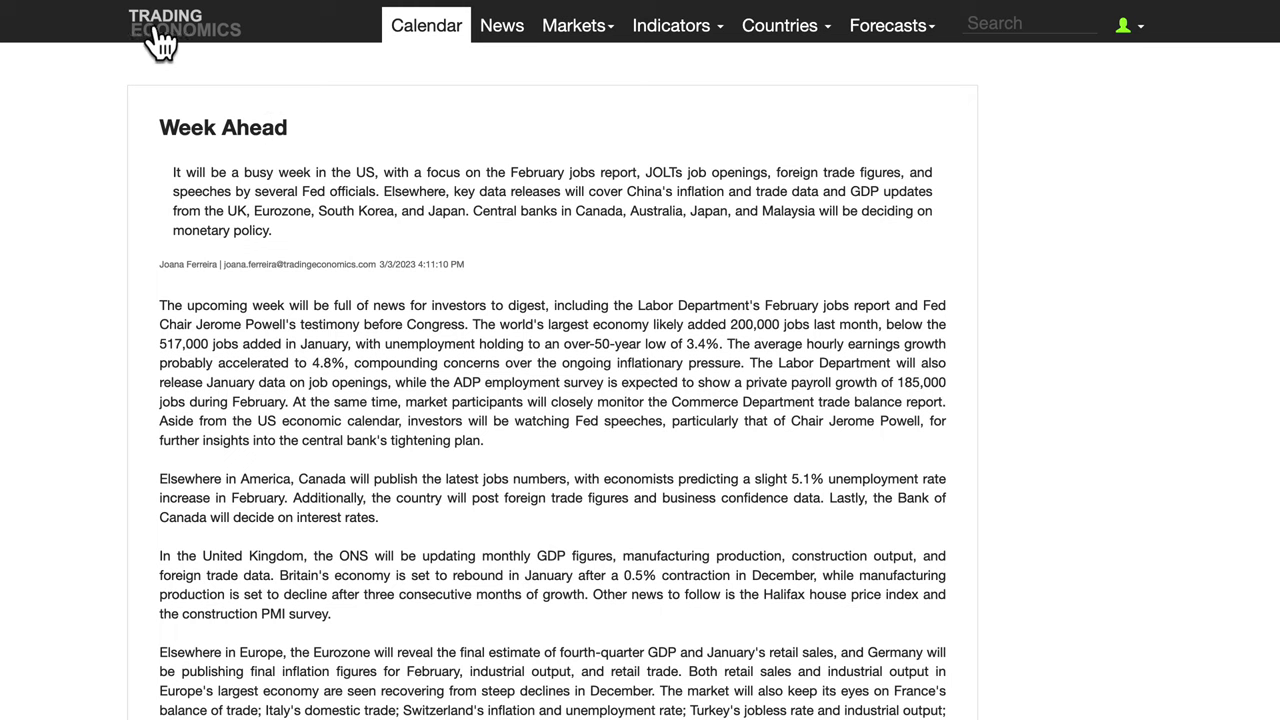
Open the Week Ahead article from the Trading Economics home page
left_click(183, 42)
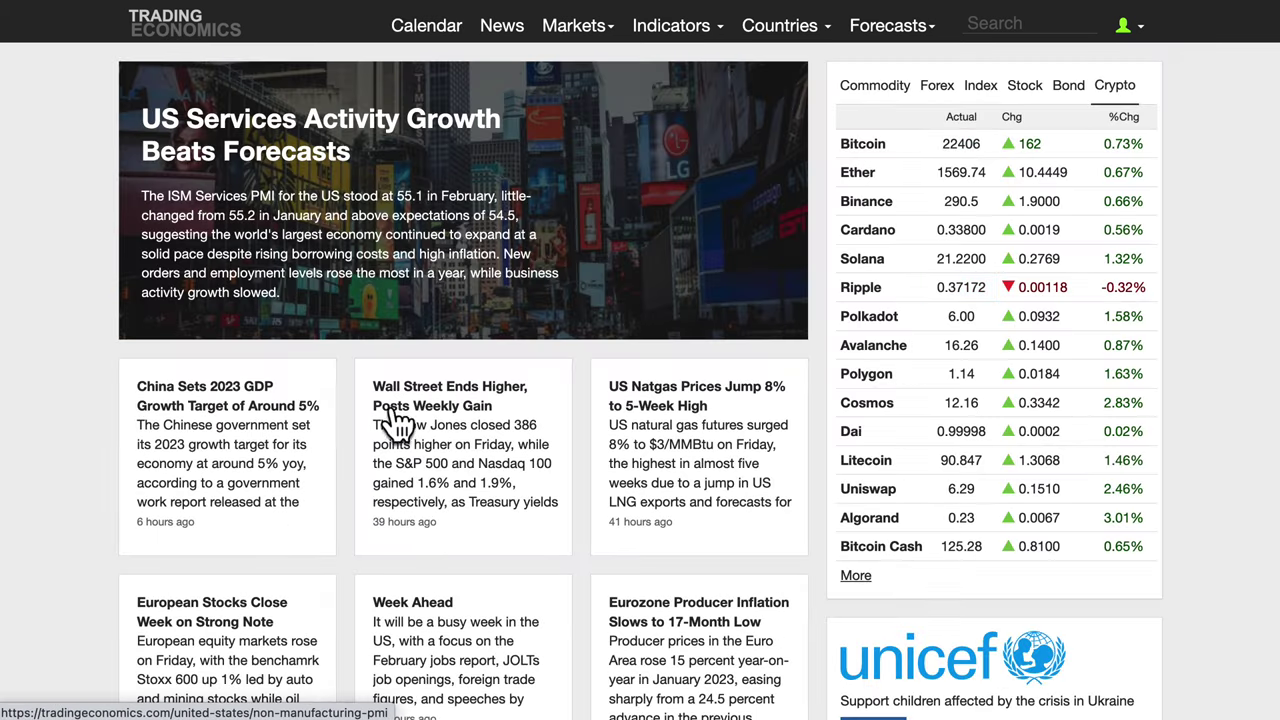
scroll(432, 470, "down", 1)
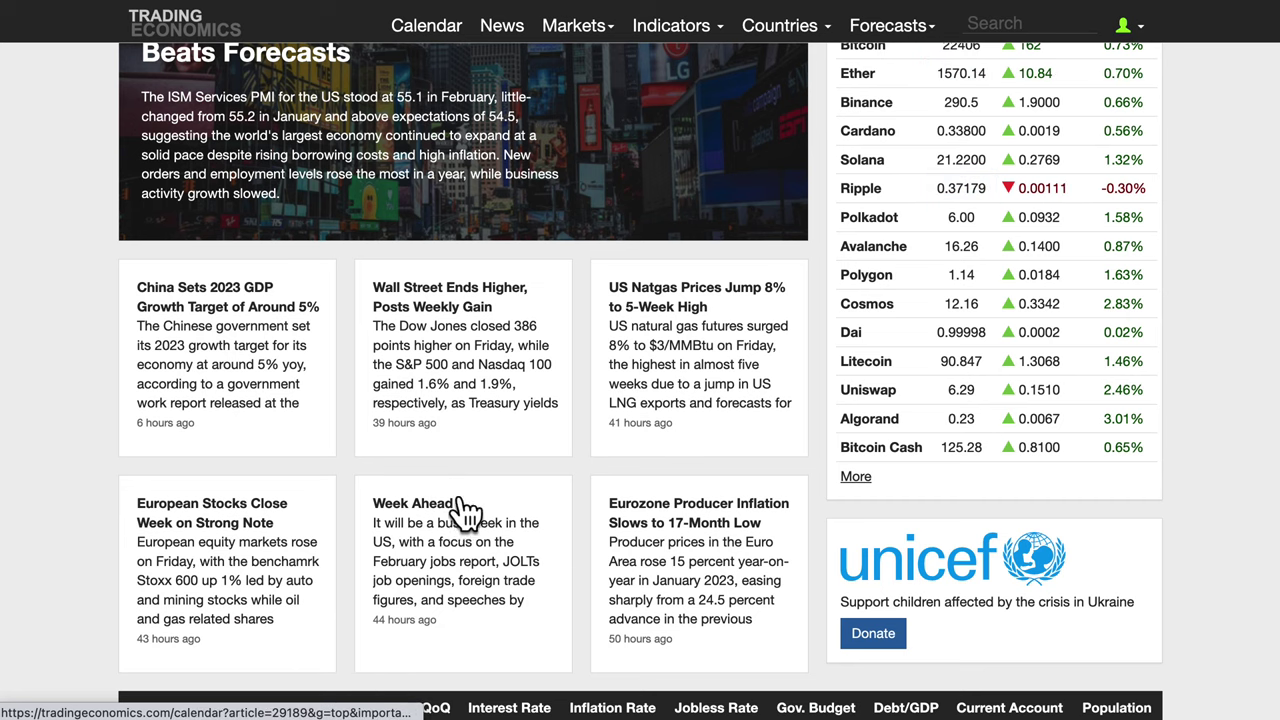
left_click(435, 550)
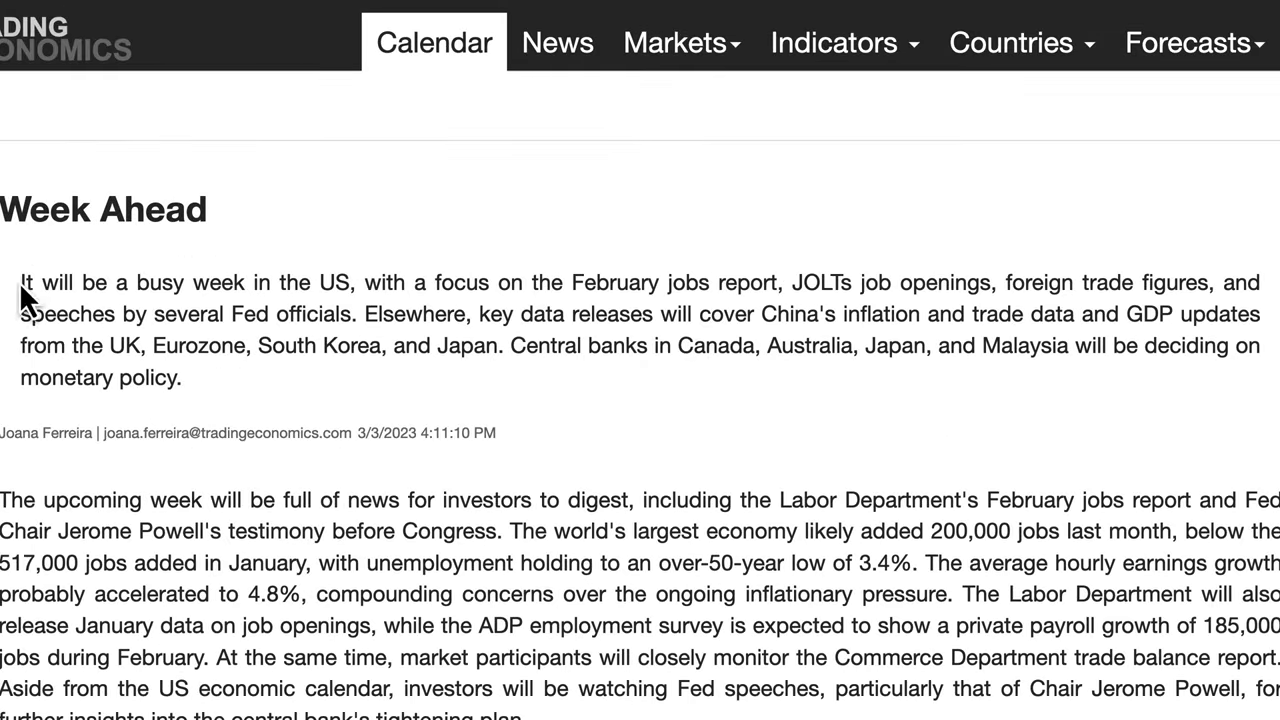
Highlight the Week Ahead summary paragraph, look through the full article, and clear the highlight
left_click_drag(20, 285, 315, 381)
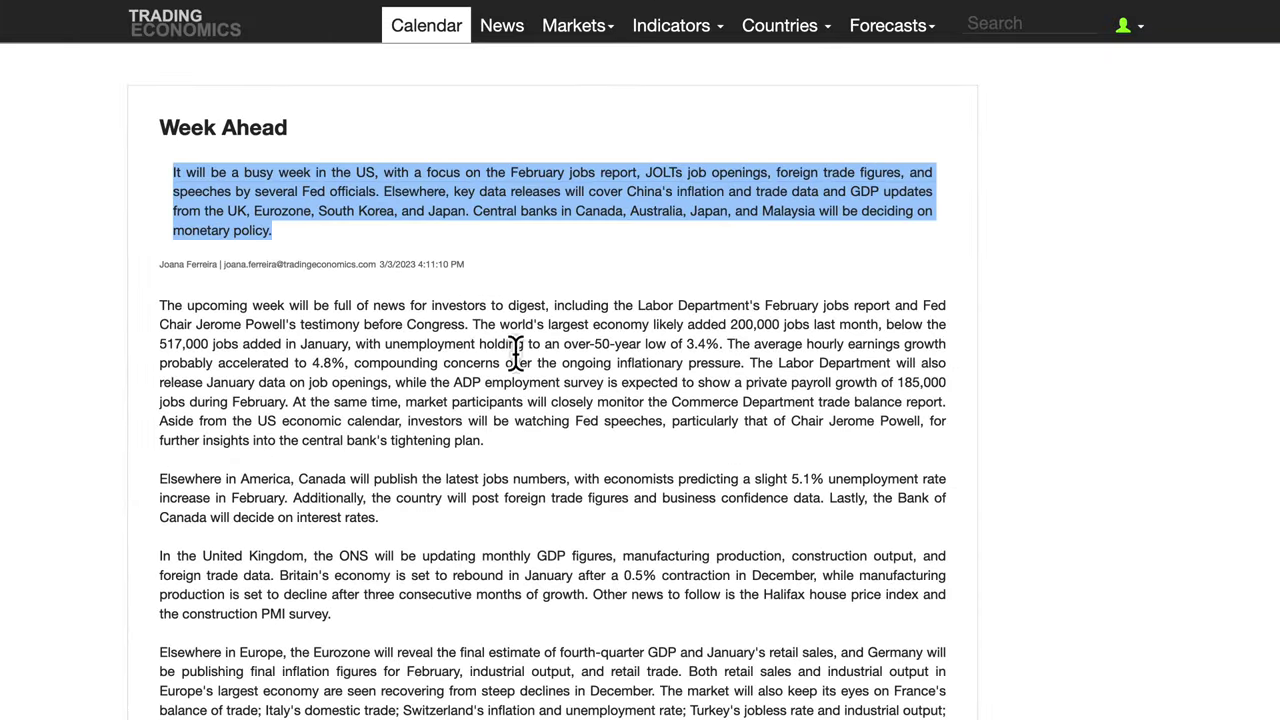
scroll(525, 385, "down", 3)
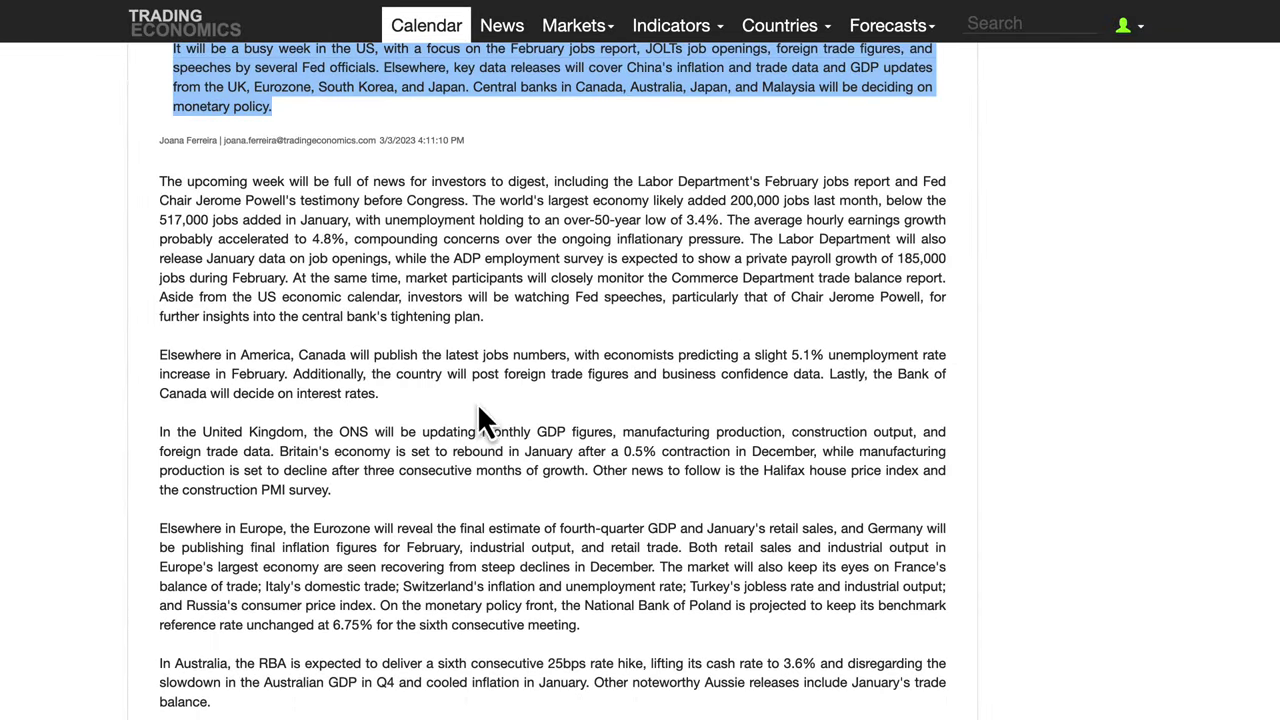
scroll(528, 470, "down", 5)
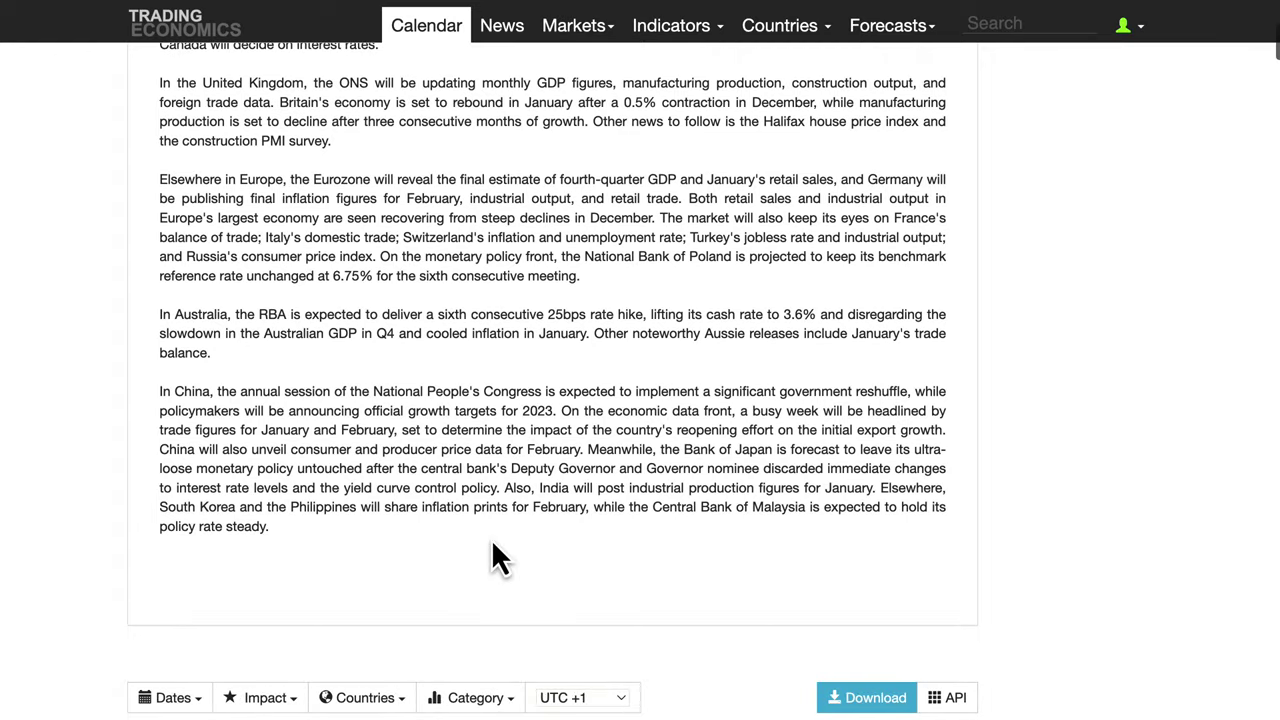
scroll(492, 551, "up", 2)
scroll(492, 551, "up", 5)
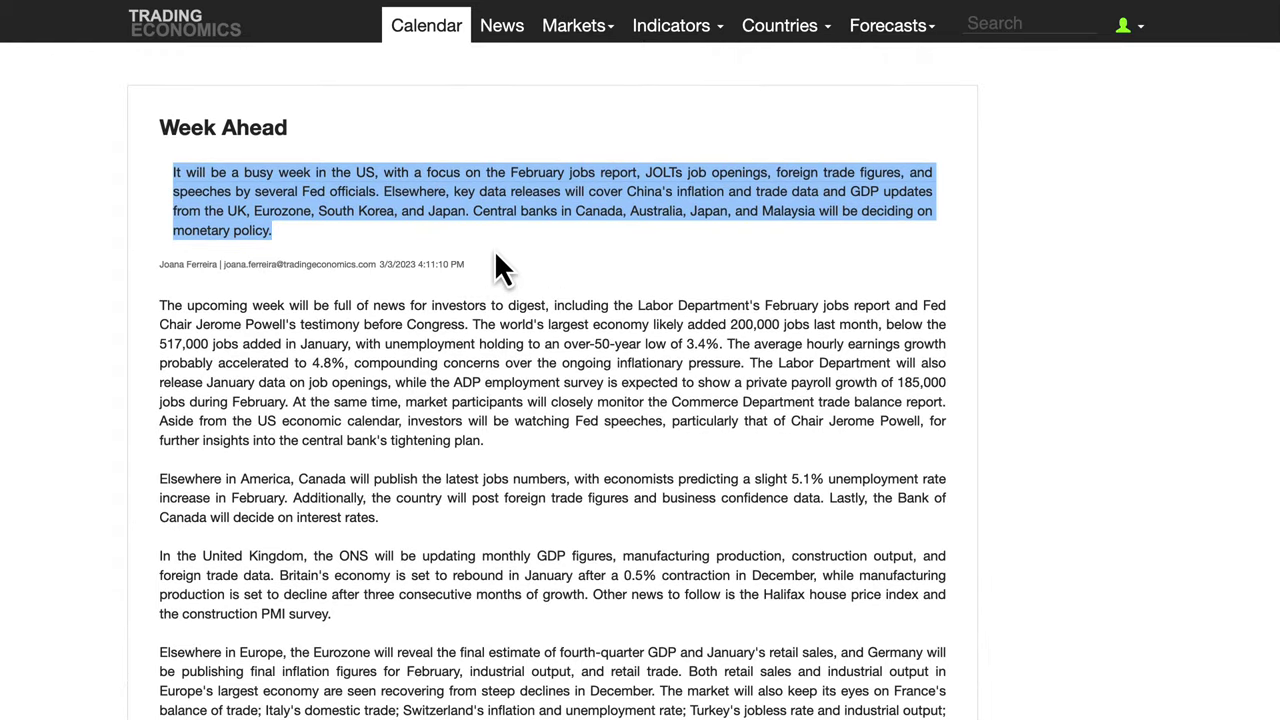
left_click(350, 215)
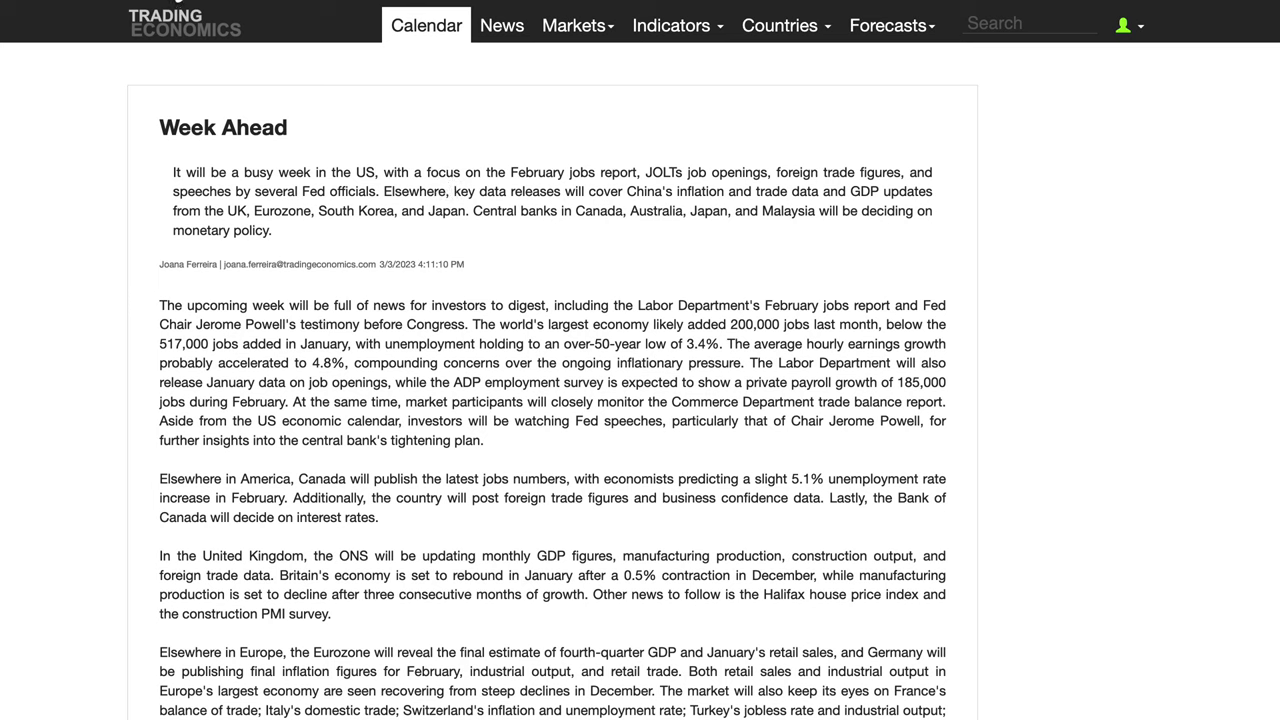
Switch to TradingView and examine recent price action on the U.S. Dollar Currency Index daily chart
left_click(200, 0)
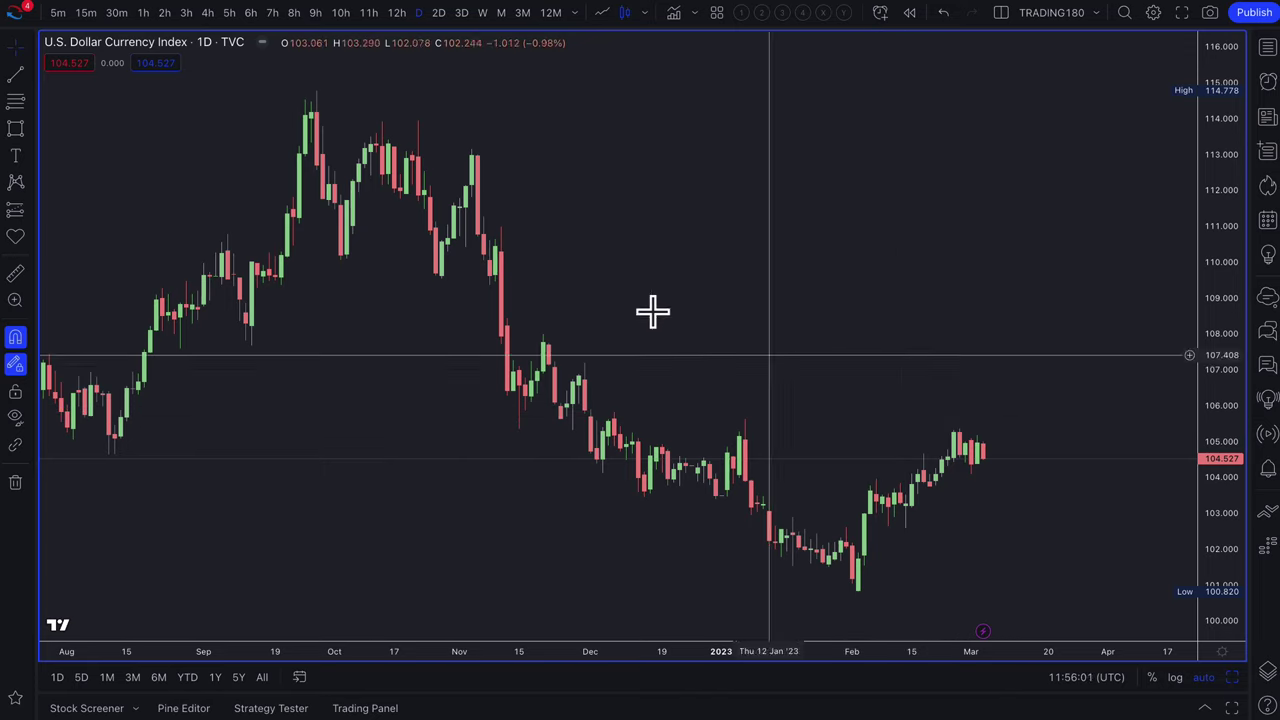
scroll(857, 434, "down", 3)
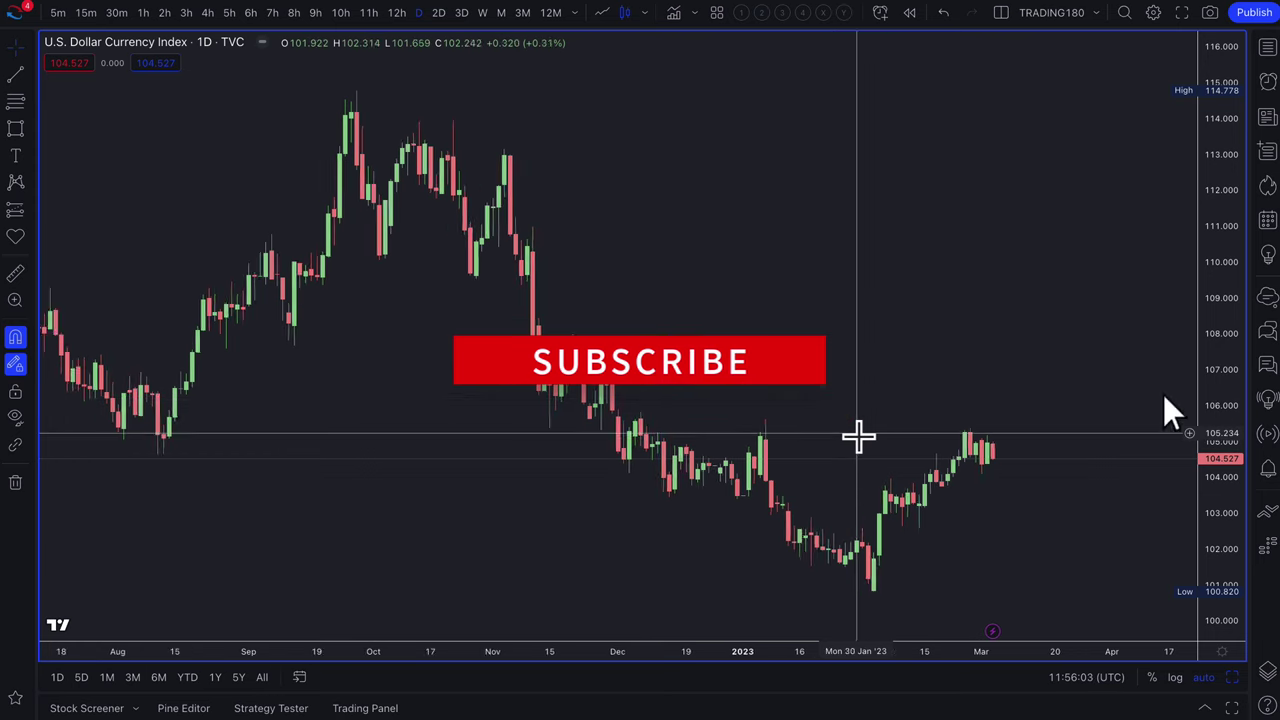
scroll(845, 425, "up", 1)
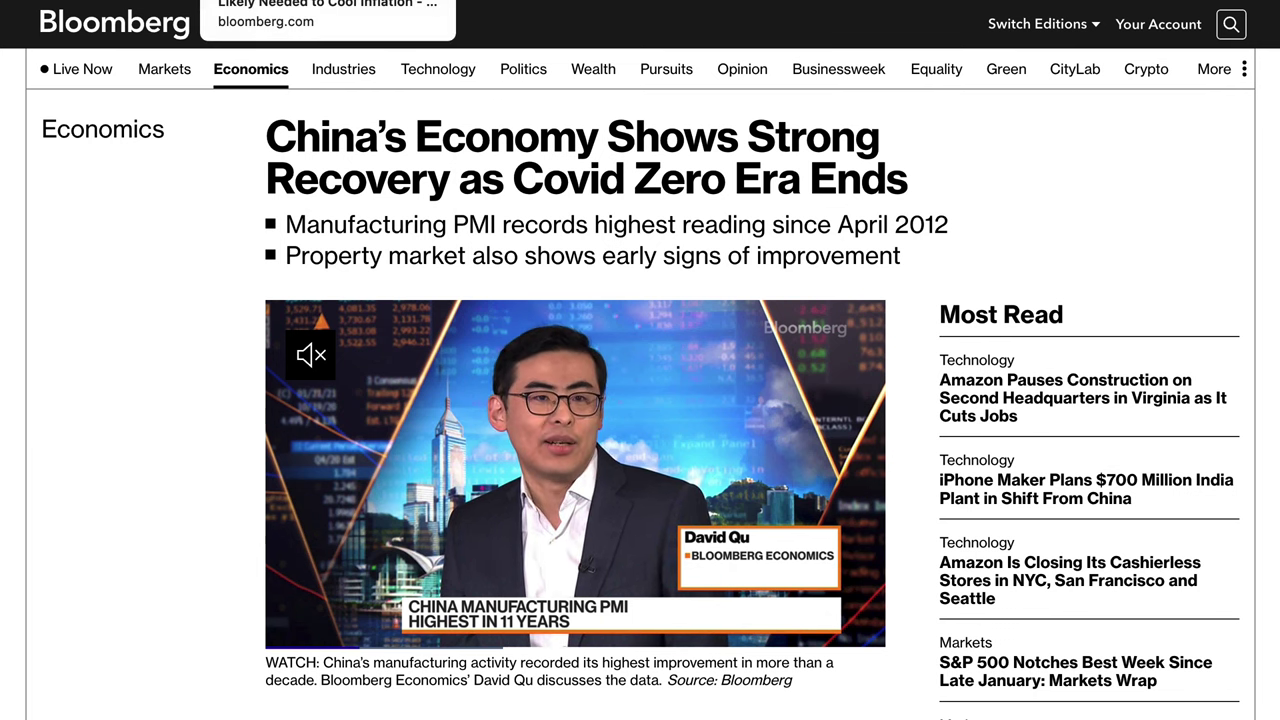
Switch to the Bloomberg article on more rate hikes being needed to cool inflation and highlight its headline
left_click(327, 2)
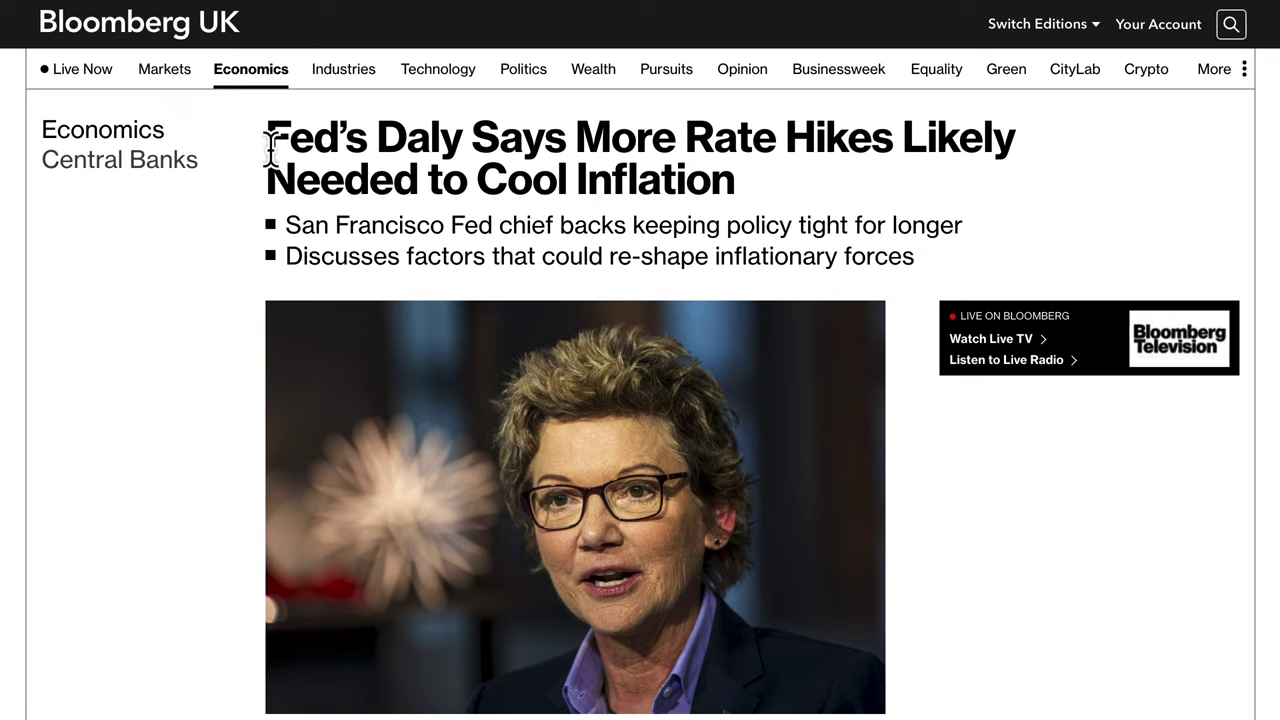
left_click_drag(265, 158, 740, 180)
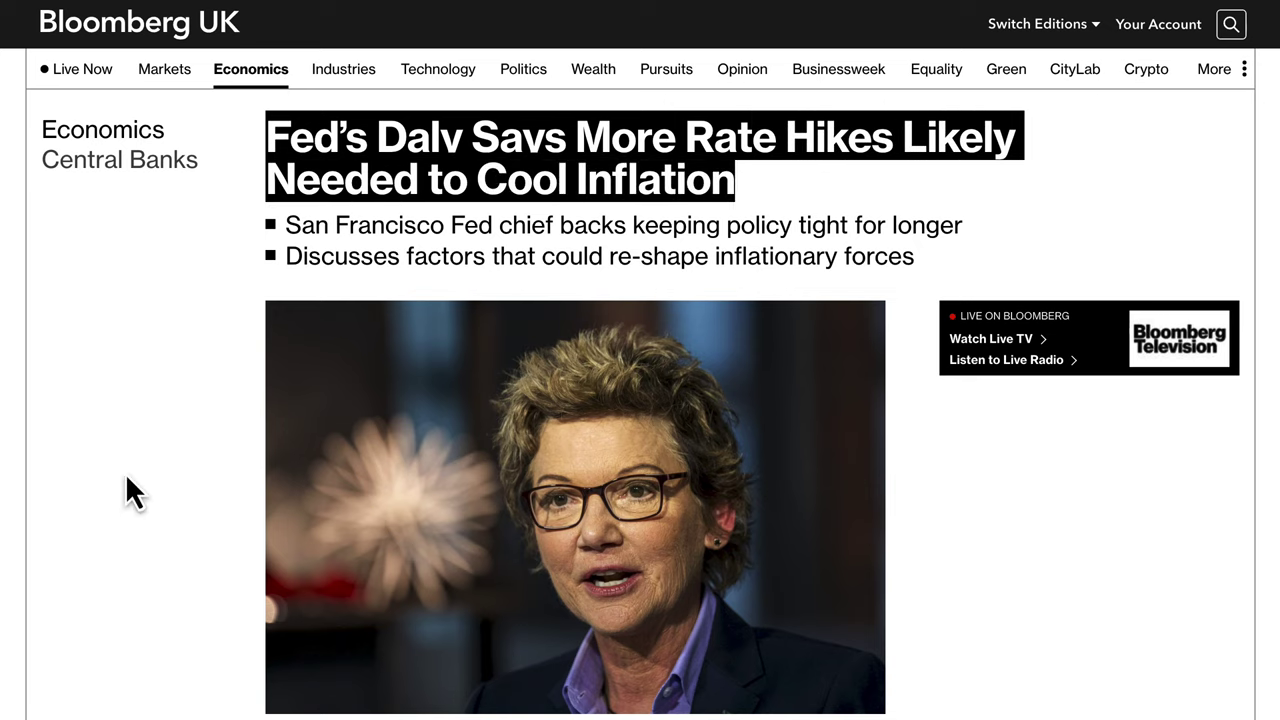
mouse_move(505, 78)
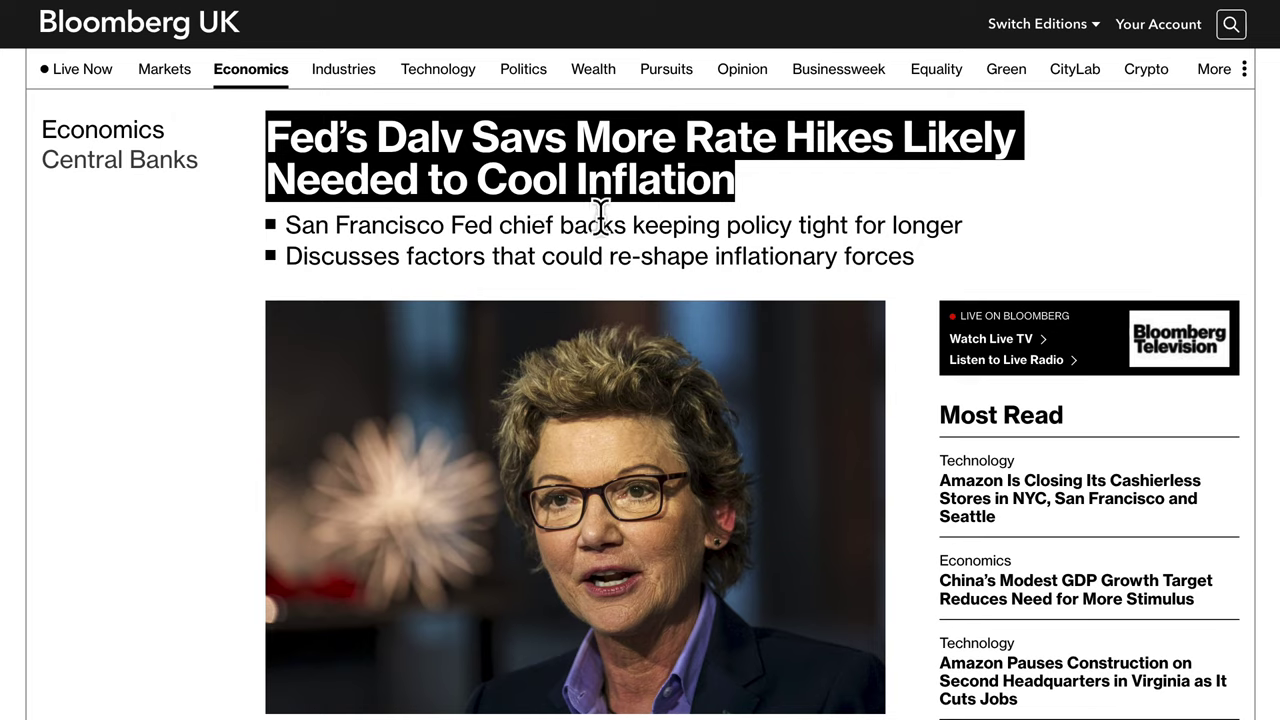
Read the rate-hike article's opening and highlight its first two paragraphs on keeping interest rates elevated for longer
scroll(745, 215, "down", 1)
scroll(731, 217, "down", 1)
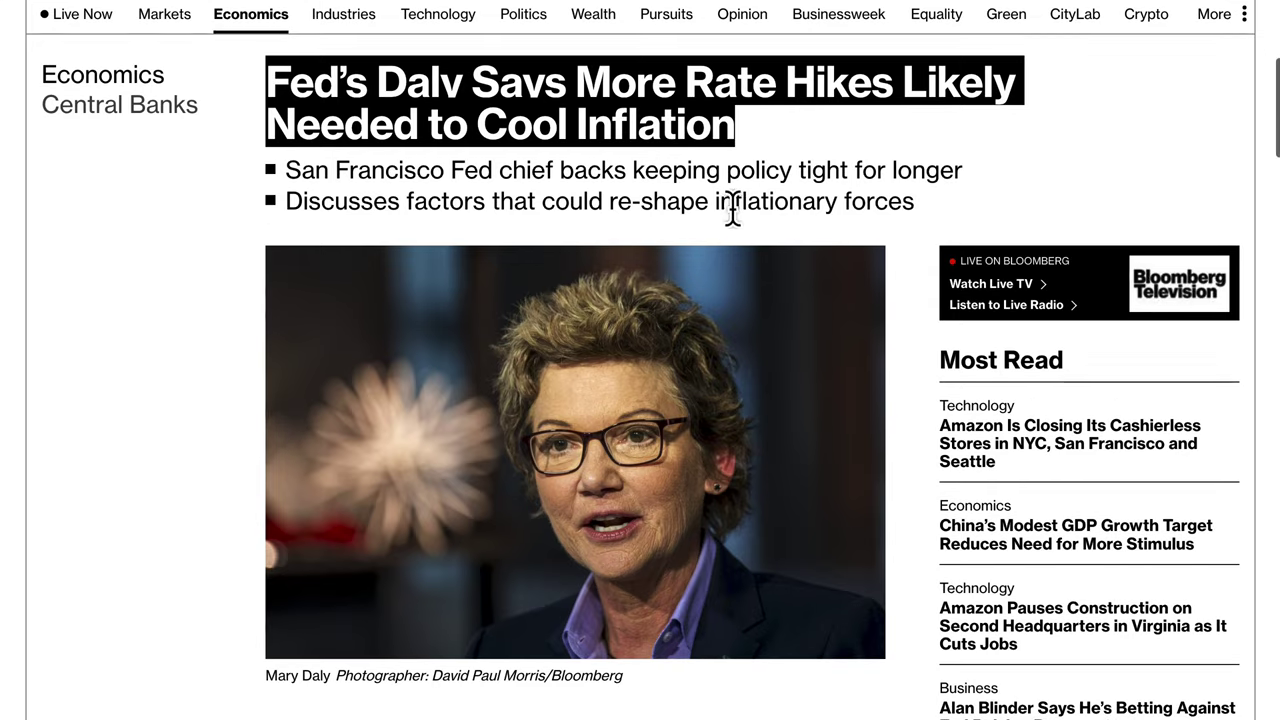
scroll(811, 165, "down", 4)
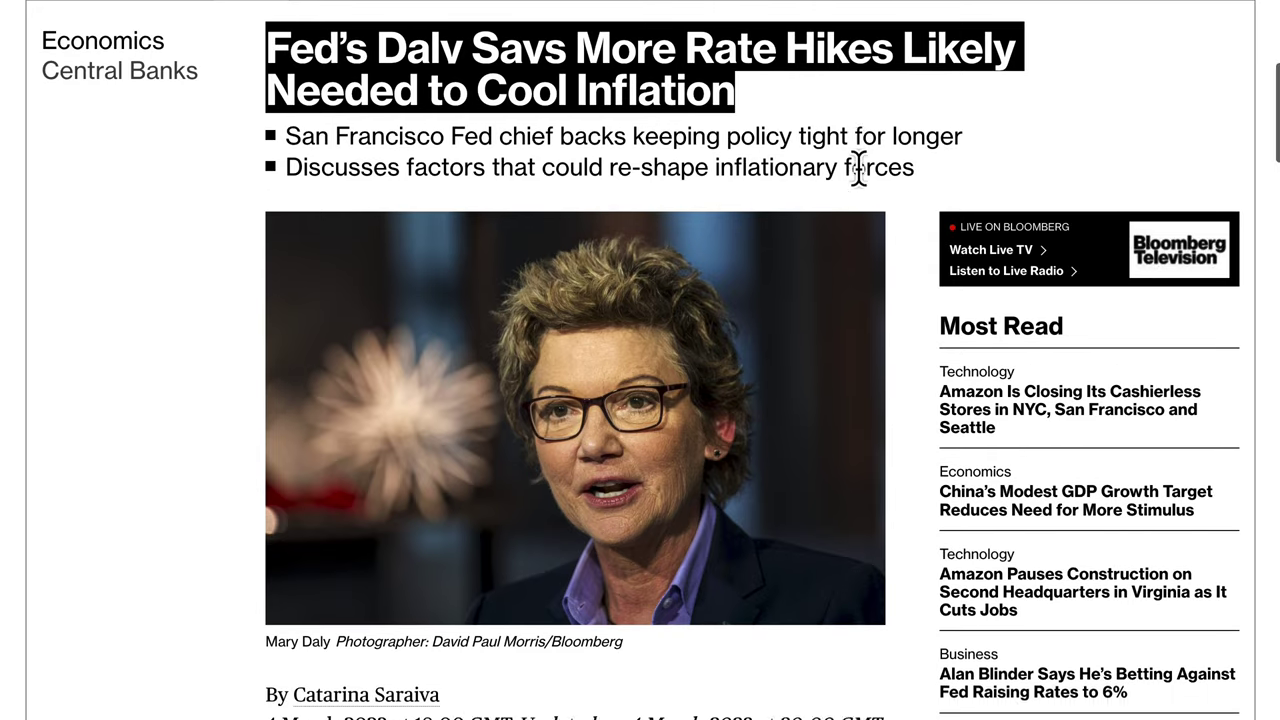
scroll(655, 670, "down", 3)
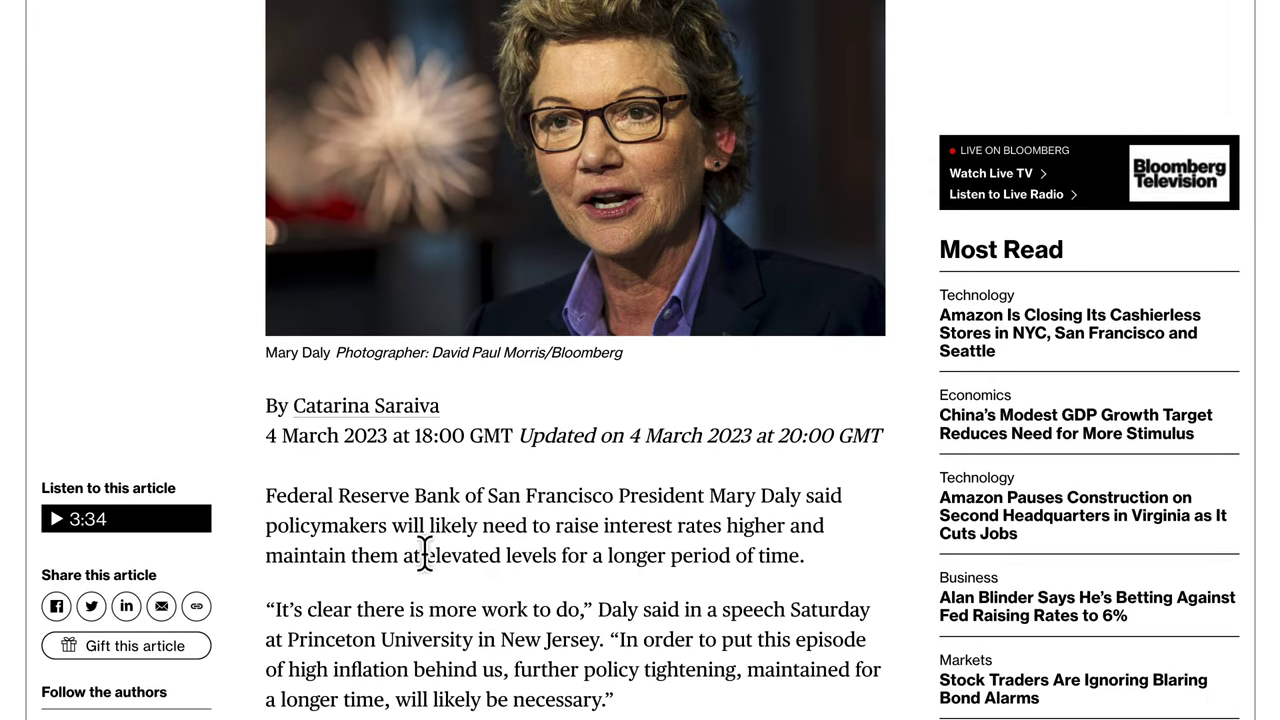
scroll(520, 590, "down", 3)
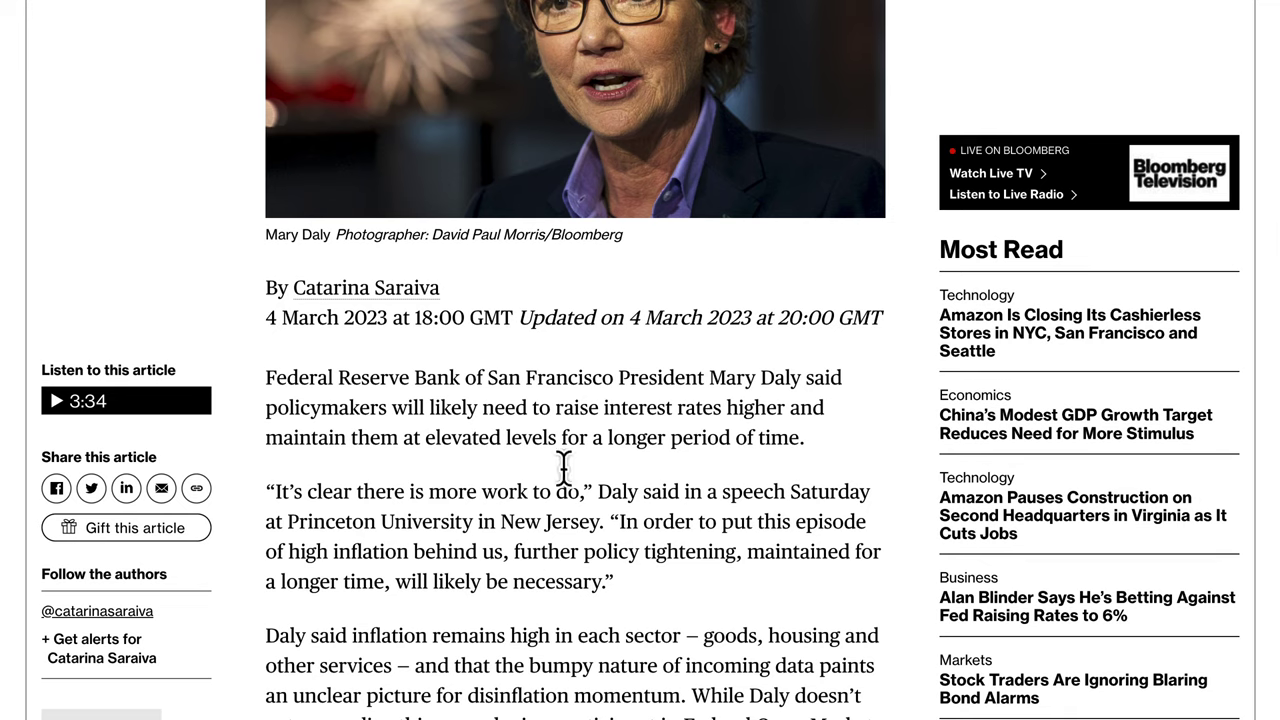
scroll(549, 520, "up", 5)
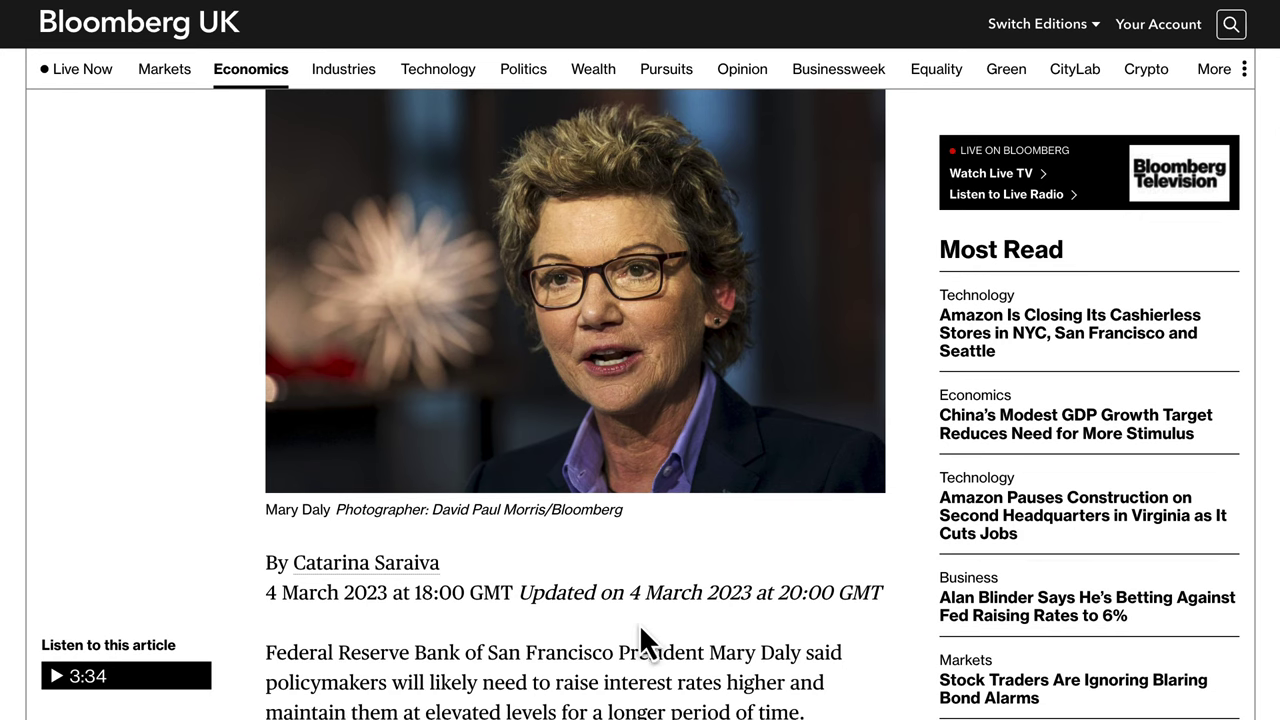
scroll(640, 630, "down", 3)
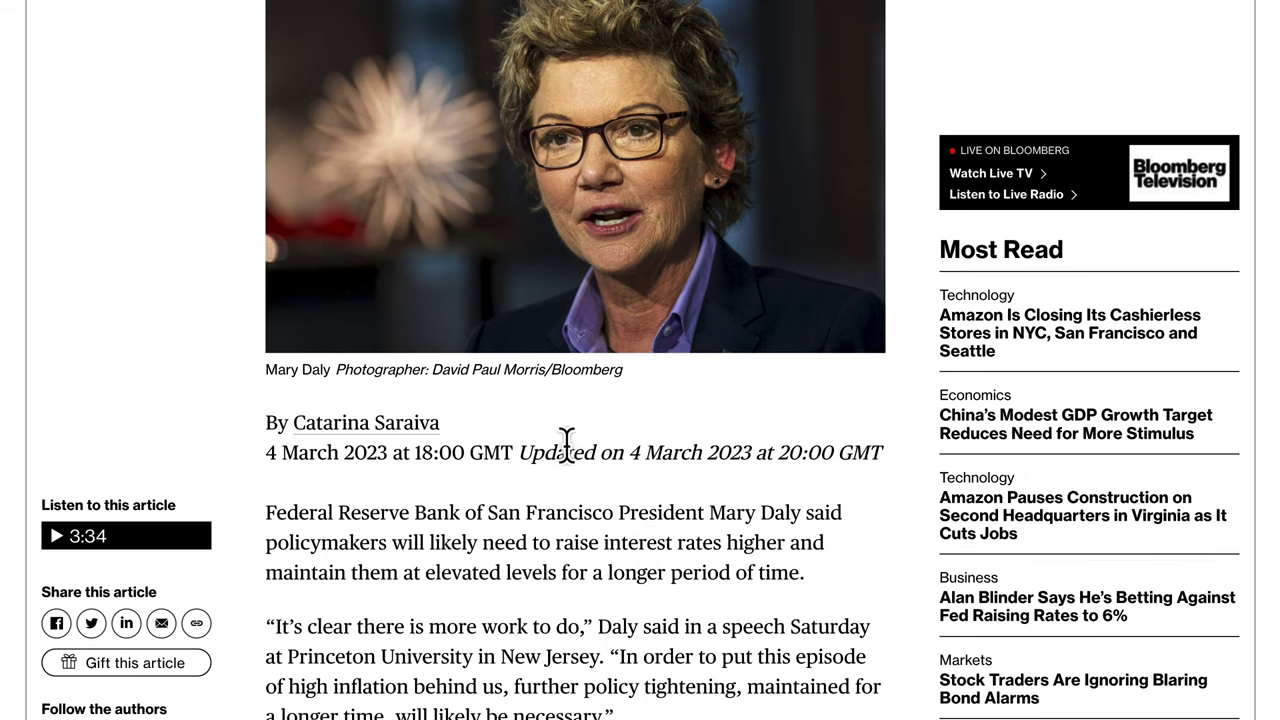
scroll(550, 519, "down", 2)
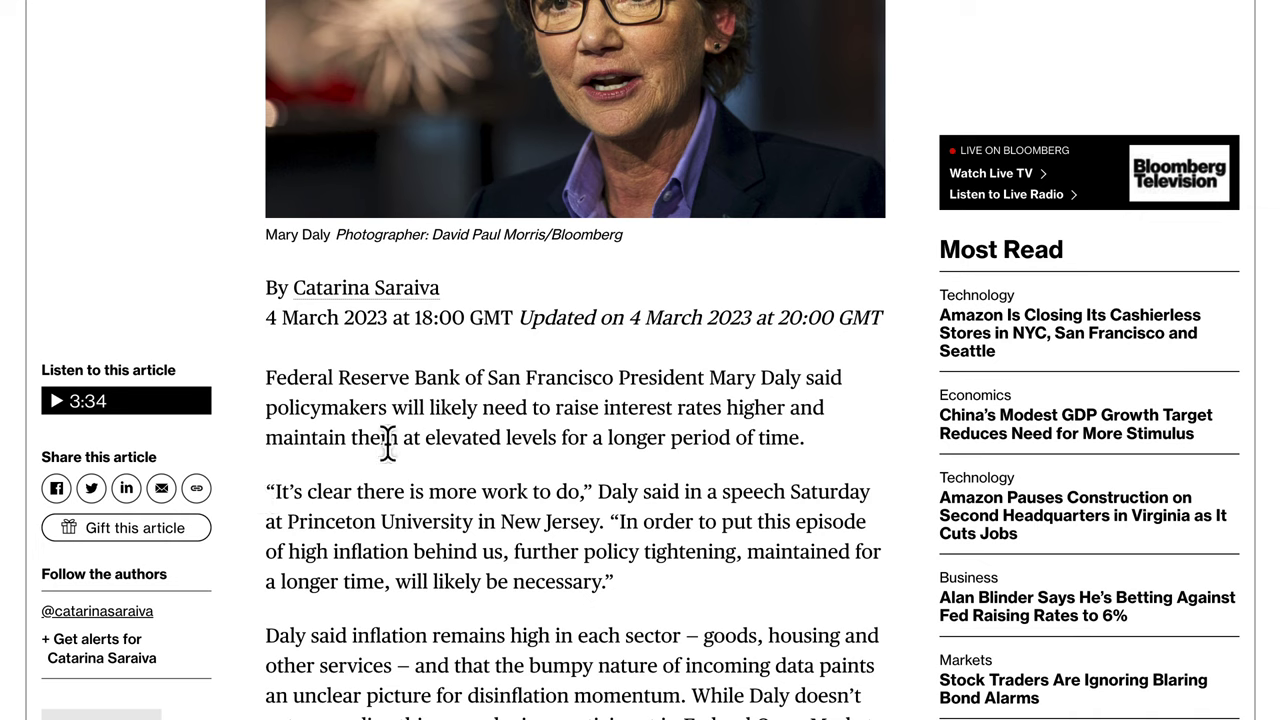
left_click_drag(387, 378, 604, 578)
scroll(749, 543, "up", 4)
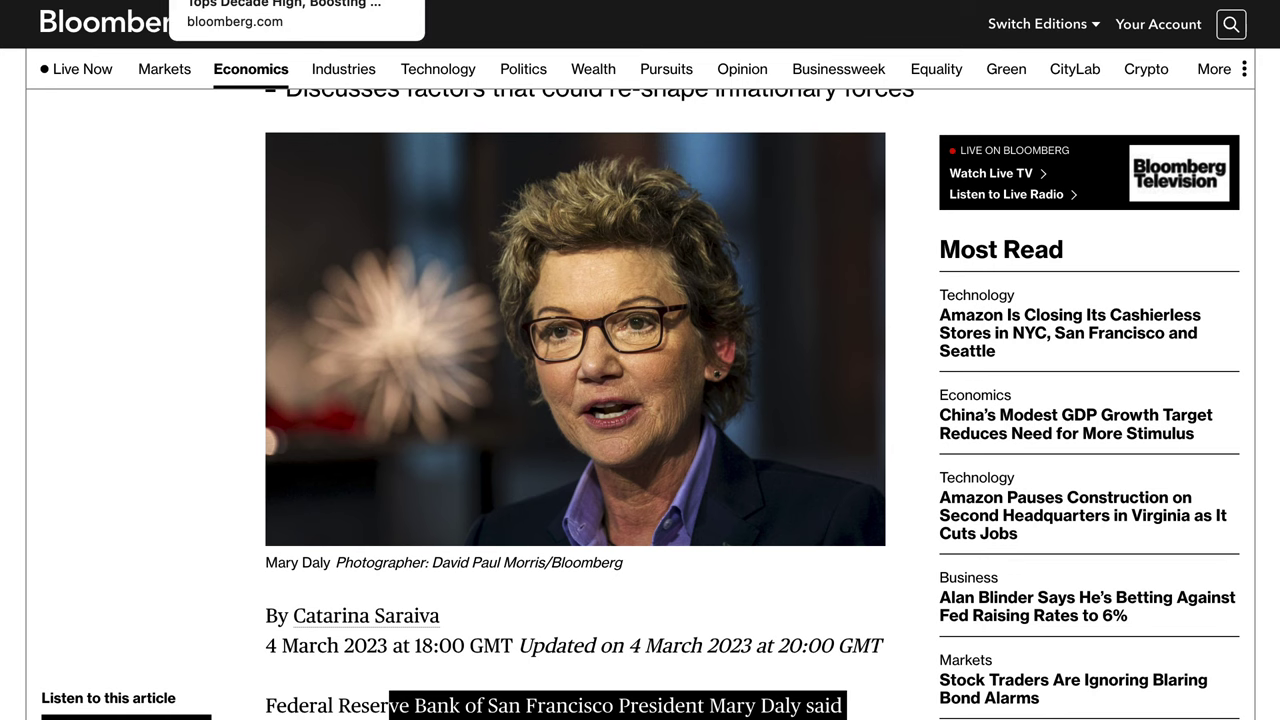
Switch to the Bloomberg article on China's economic recovery after Covid Zero and highlight its headline
key("ctrl+Tab")
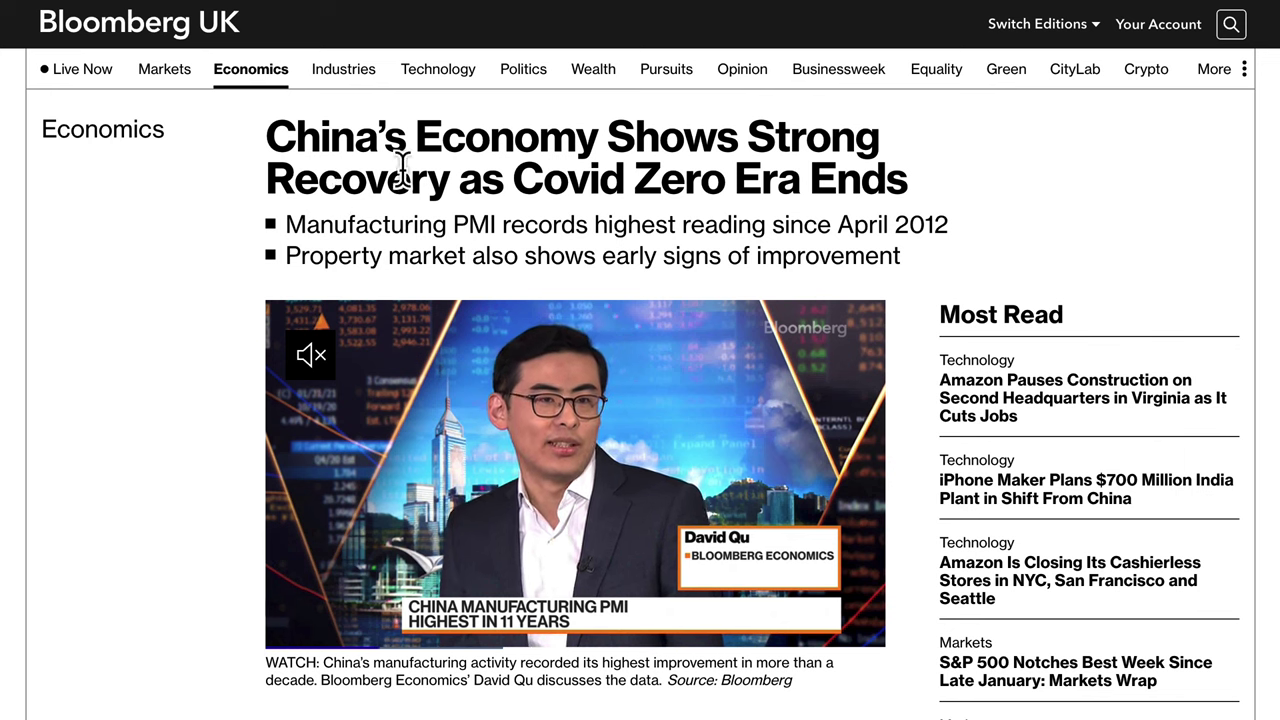
left_click_drag(271, 134, 913, 185)
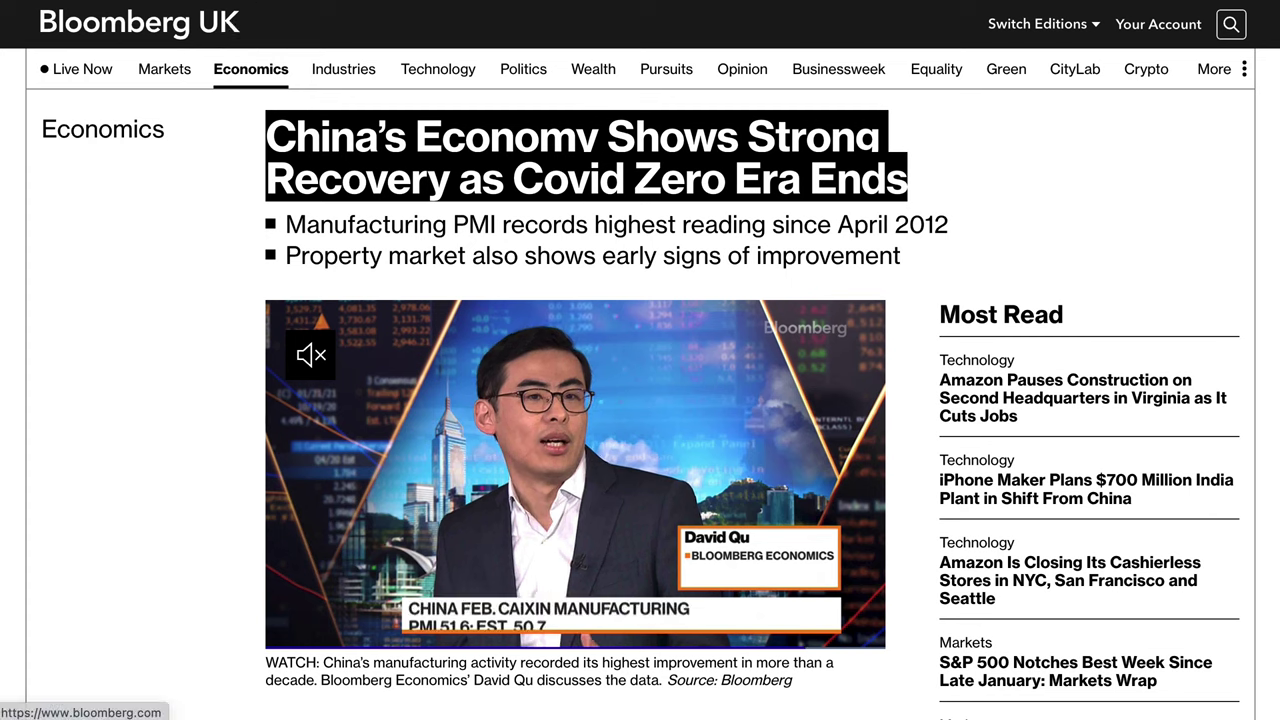
In TradingView, draw a Fib Retracement on the dollar index from 103.881 to 102.586 and apply the "2. DEMAND" template
left_click(215, 5)
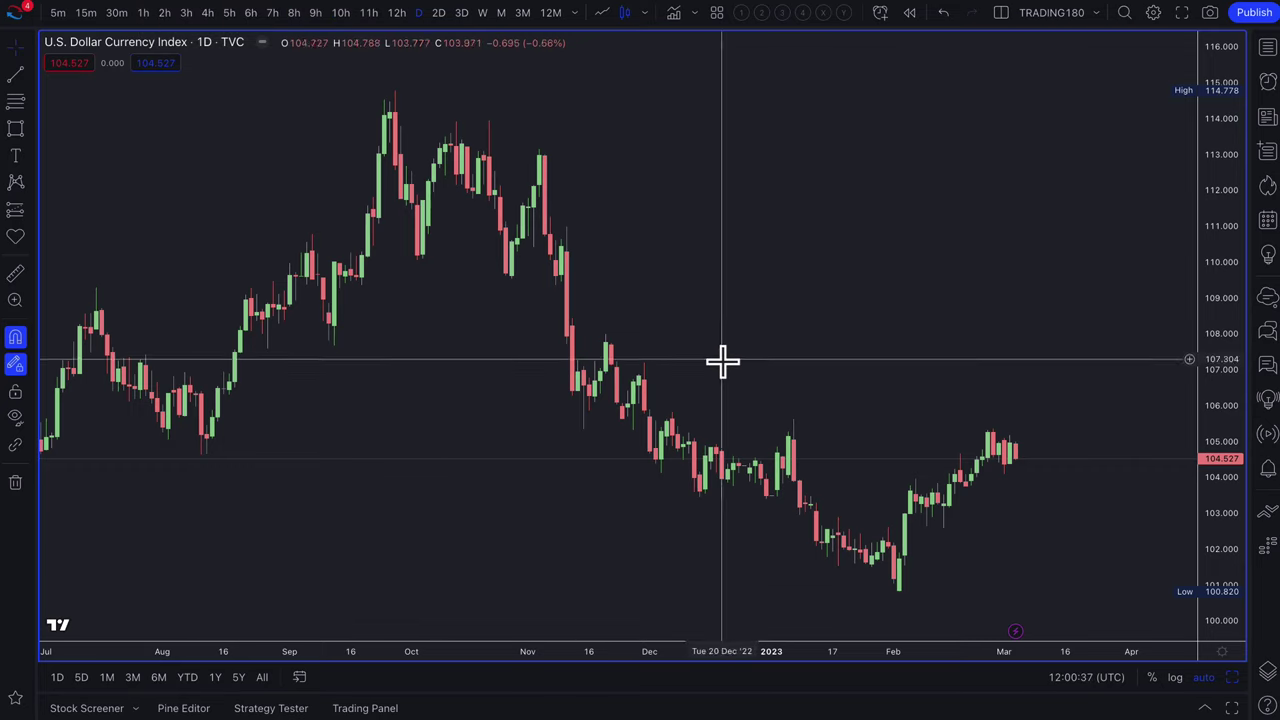
scroll(780, 390, "up", 5)
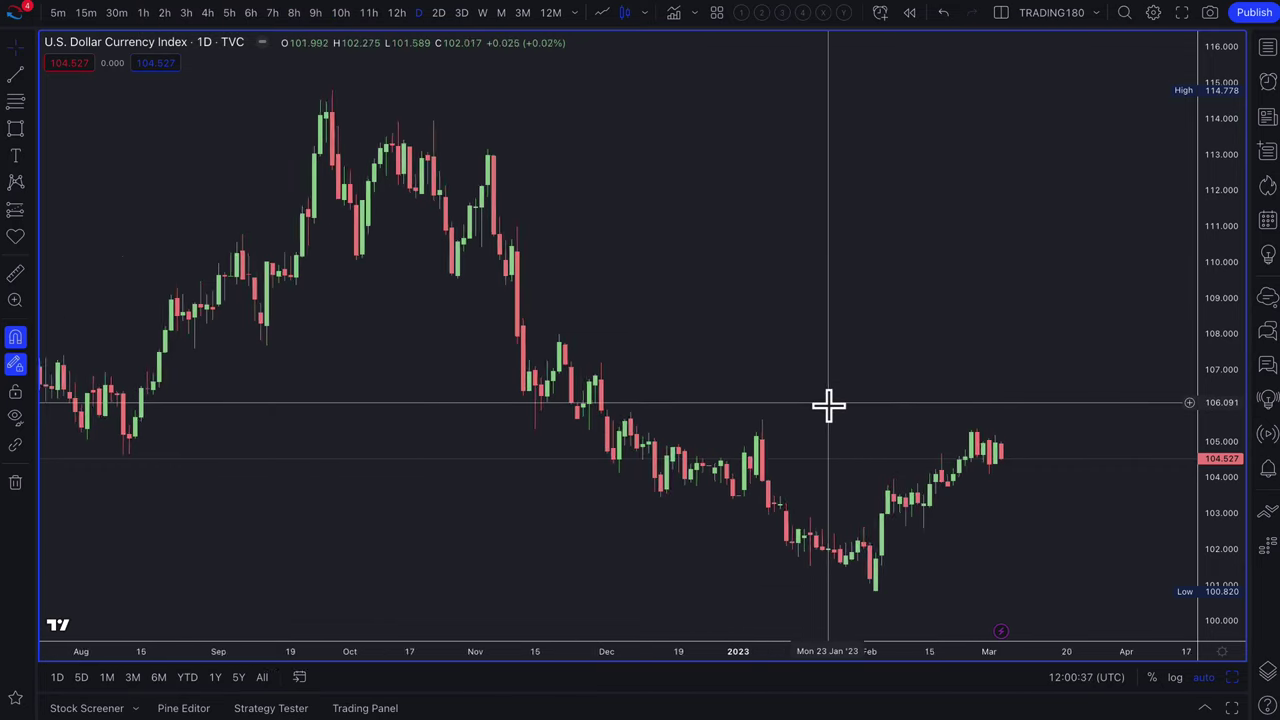
left_click(15, 100)
left_click(837, 466)
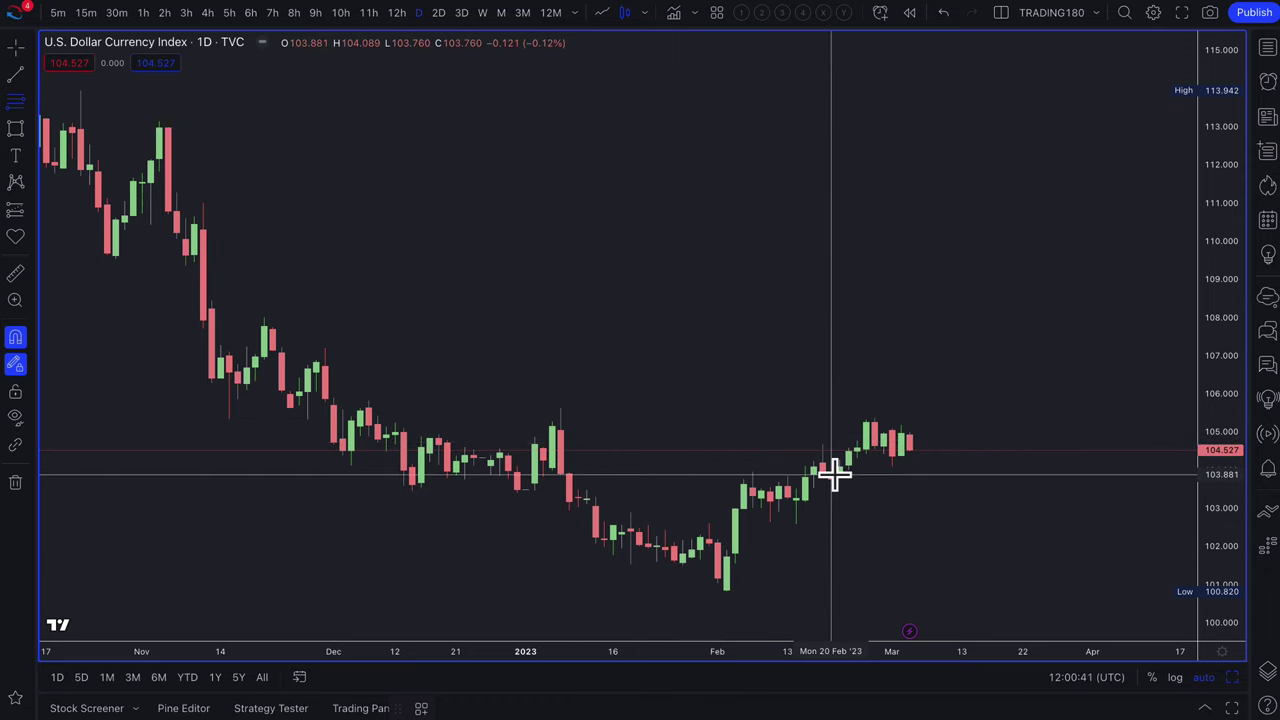
left_click(796, 524)
left_click(421, 708)
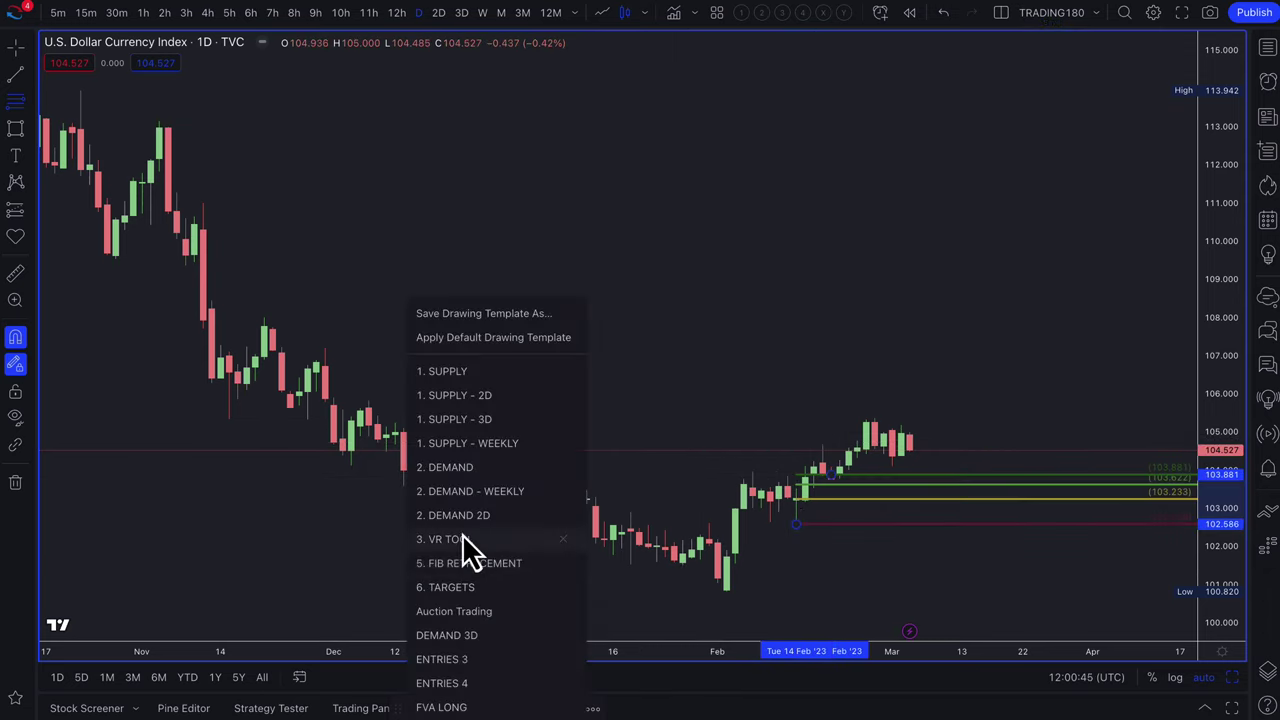
left_click(483, 468)
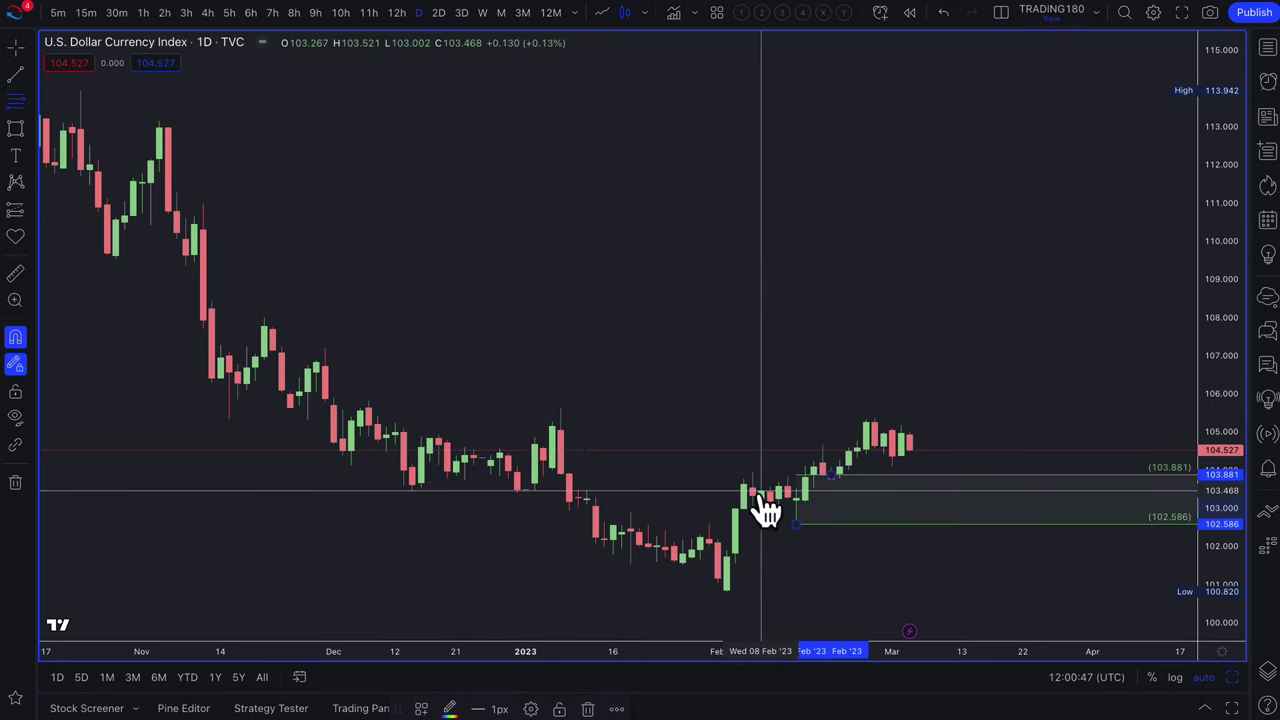
Mark a second demand zone from 102.095 to 100.820 at the early-February low
left_click(760, 512)
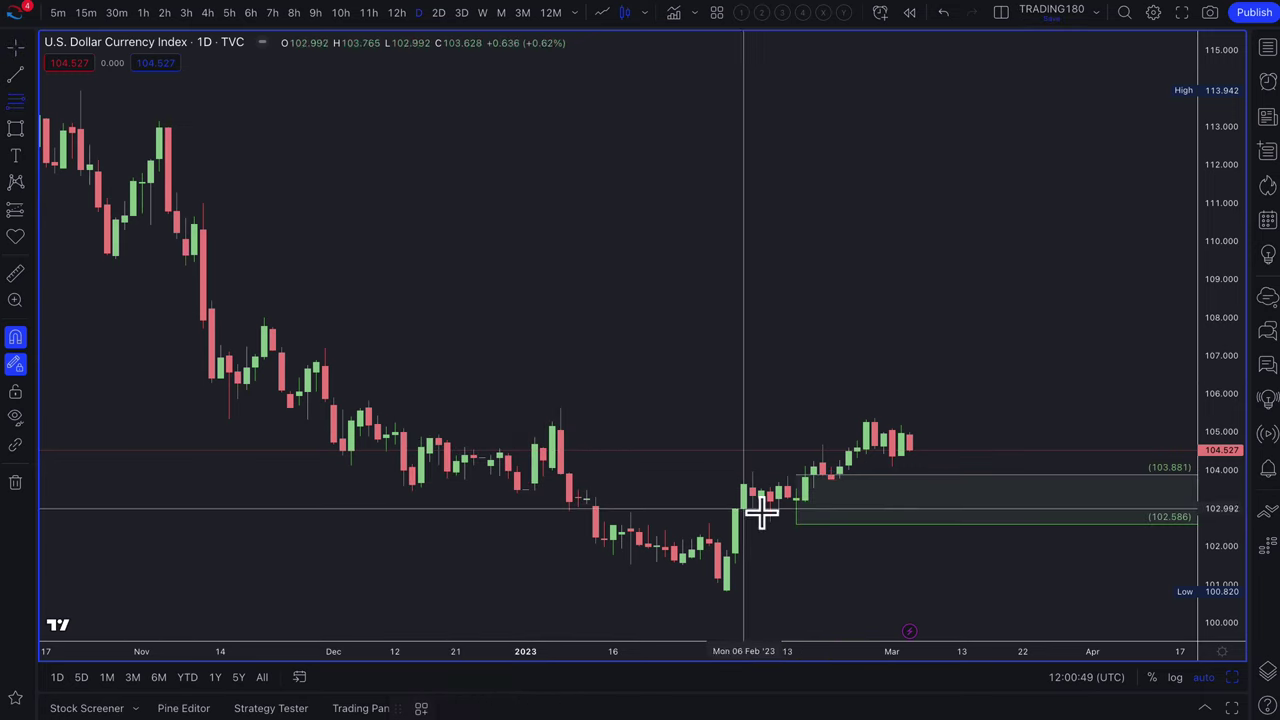
left_click(718, 543)
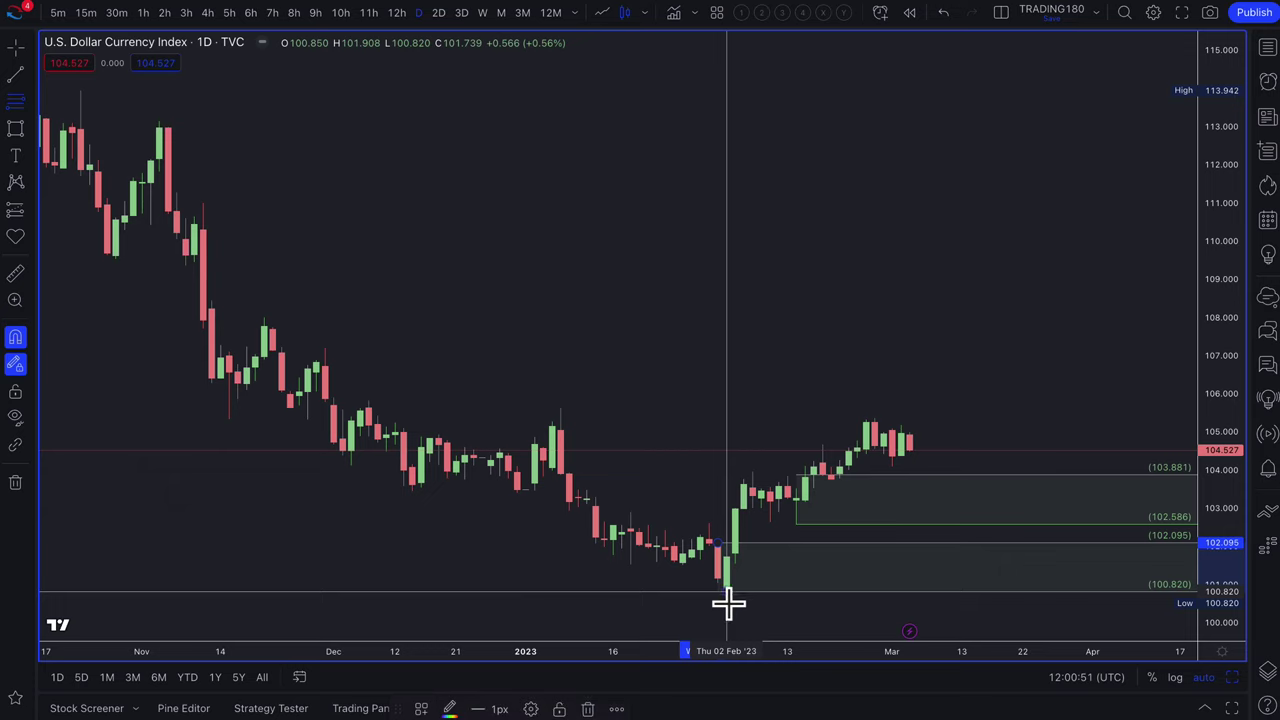
left_click(728, 603)
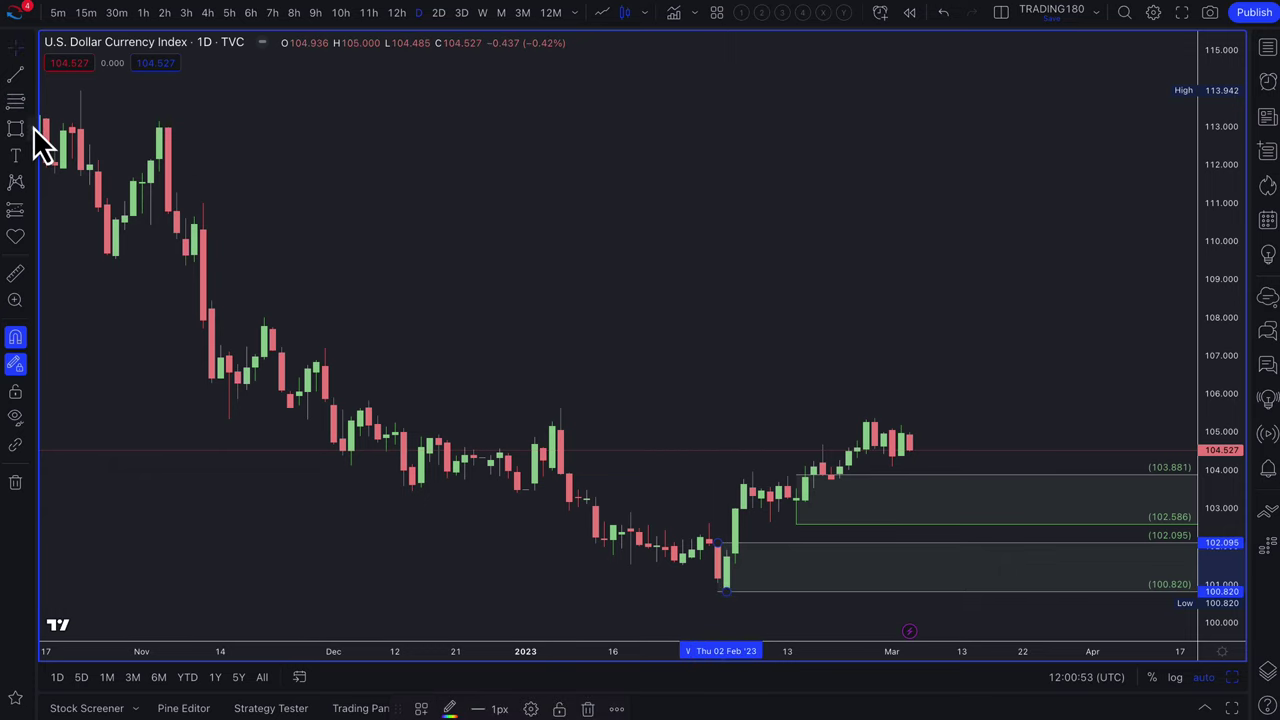
Draw a projected price path from the latest candle down to about 103.0 in the upper demand zone and up to about 105.5
left_click(33, 128)
left_click(80, 286)
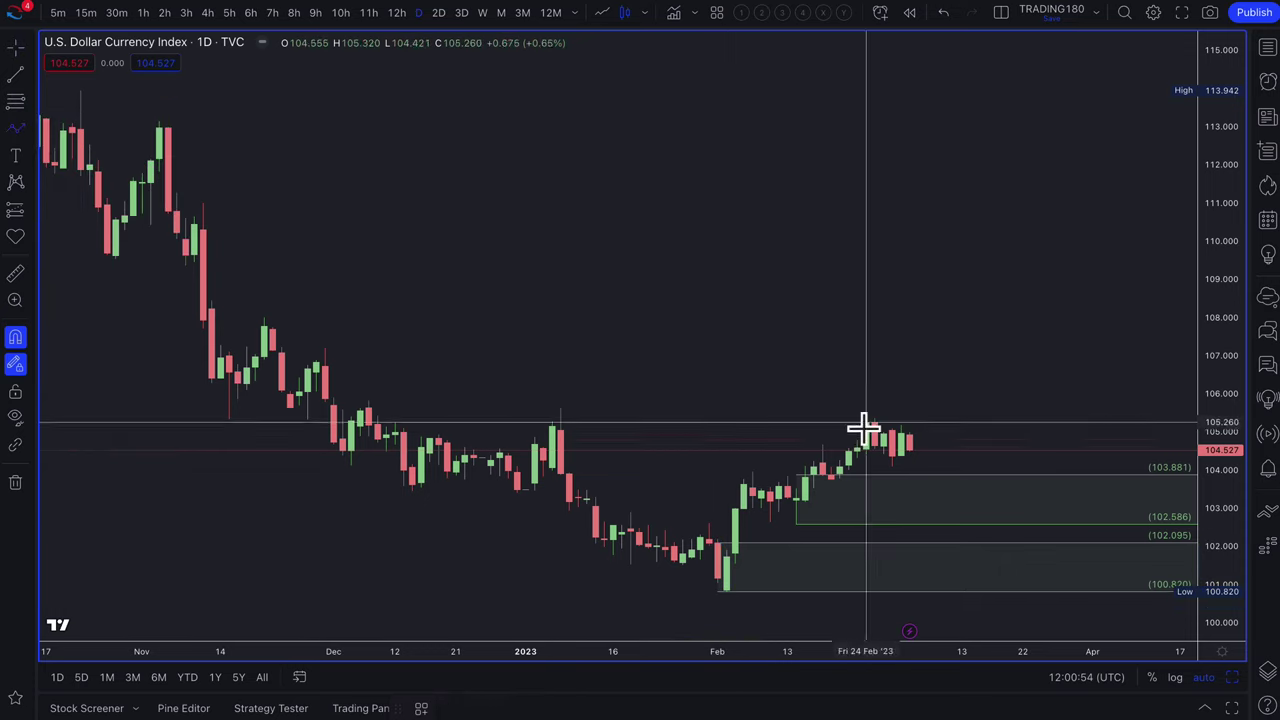
left_click(915, 464)
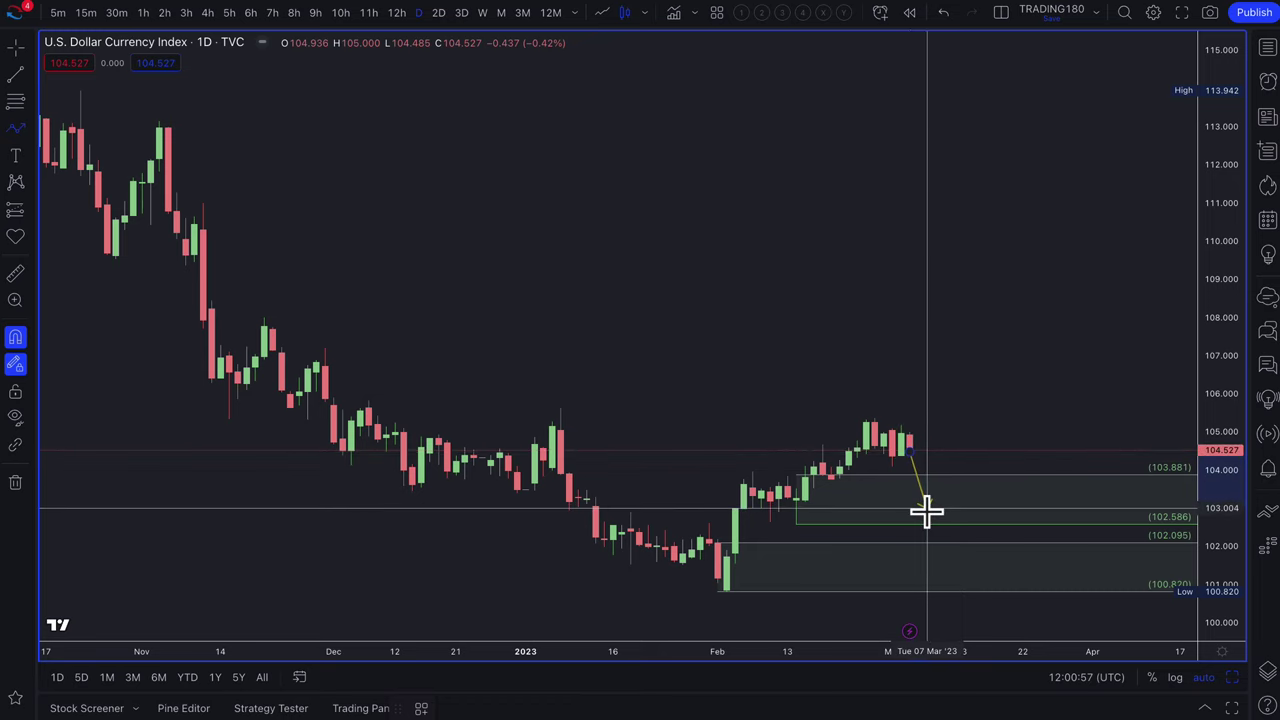
left_click(926, 510)
double_click(977, 417)
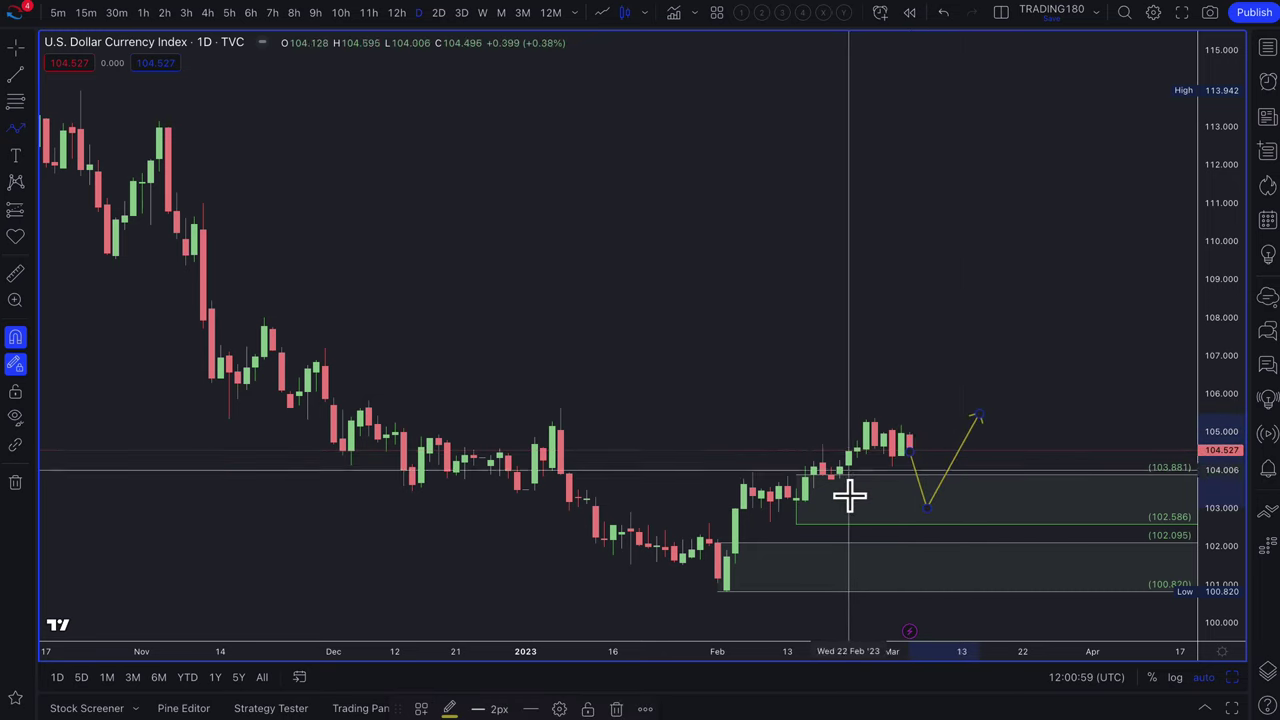
Draw a Fib Retracement from 104.071 to 105.631 at the early-January high and apply the "1. SUPPLY" template
scroll(904, 441, "up", 3)
scroll(863, 323, "down", 2)
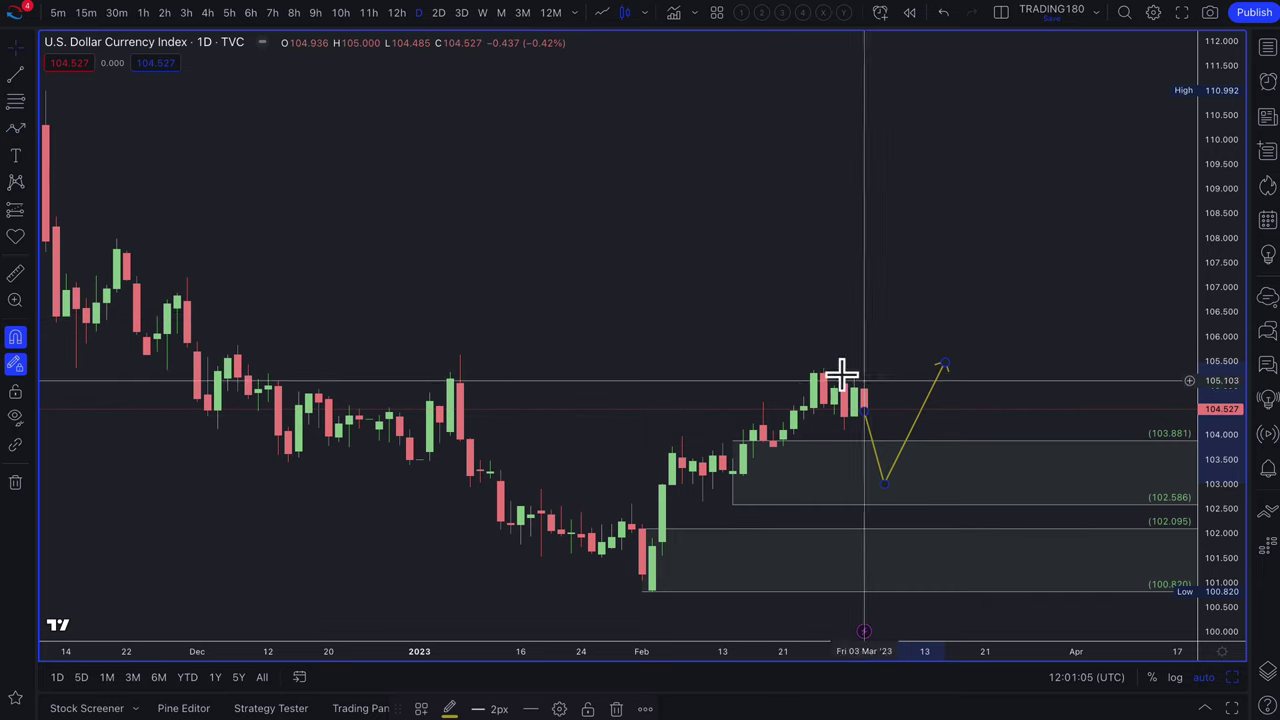
left_click(15, 102)
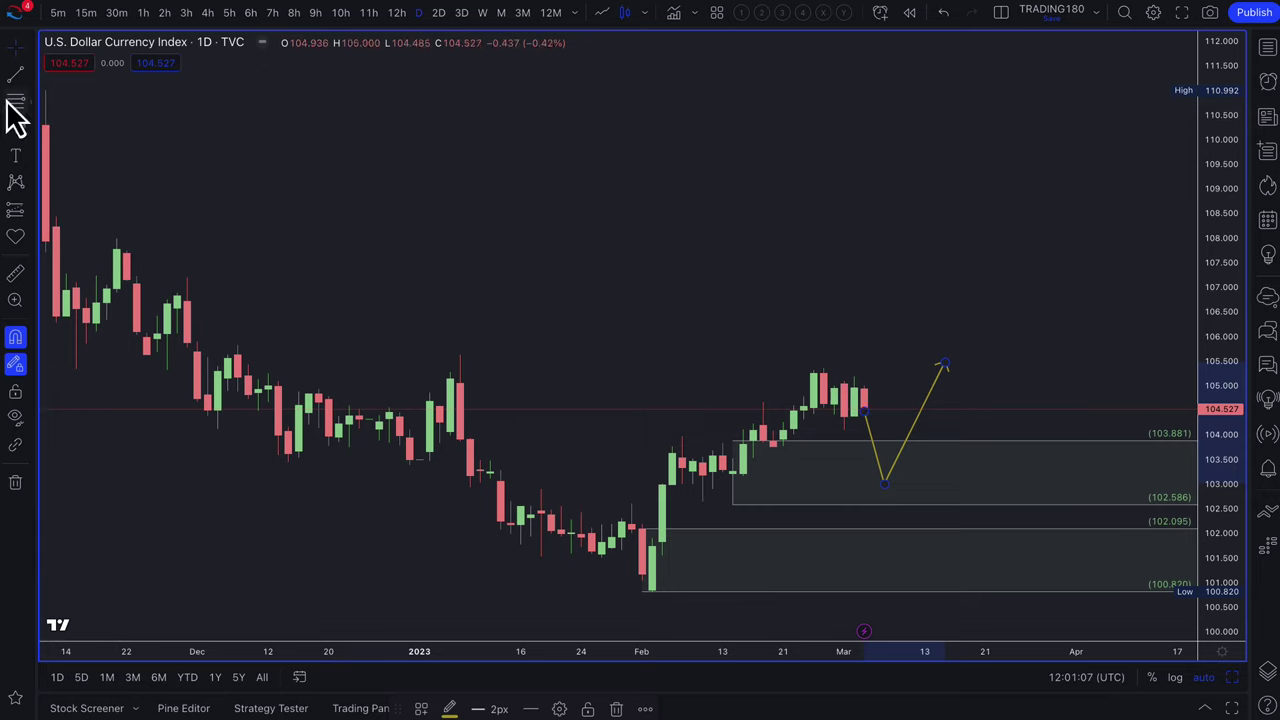
left_click(450, 428)
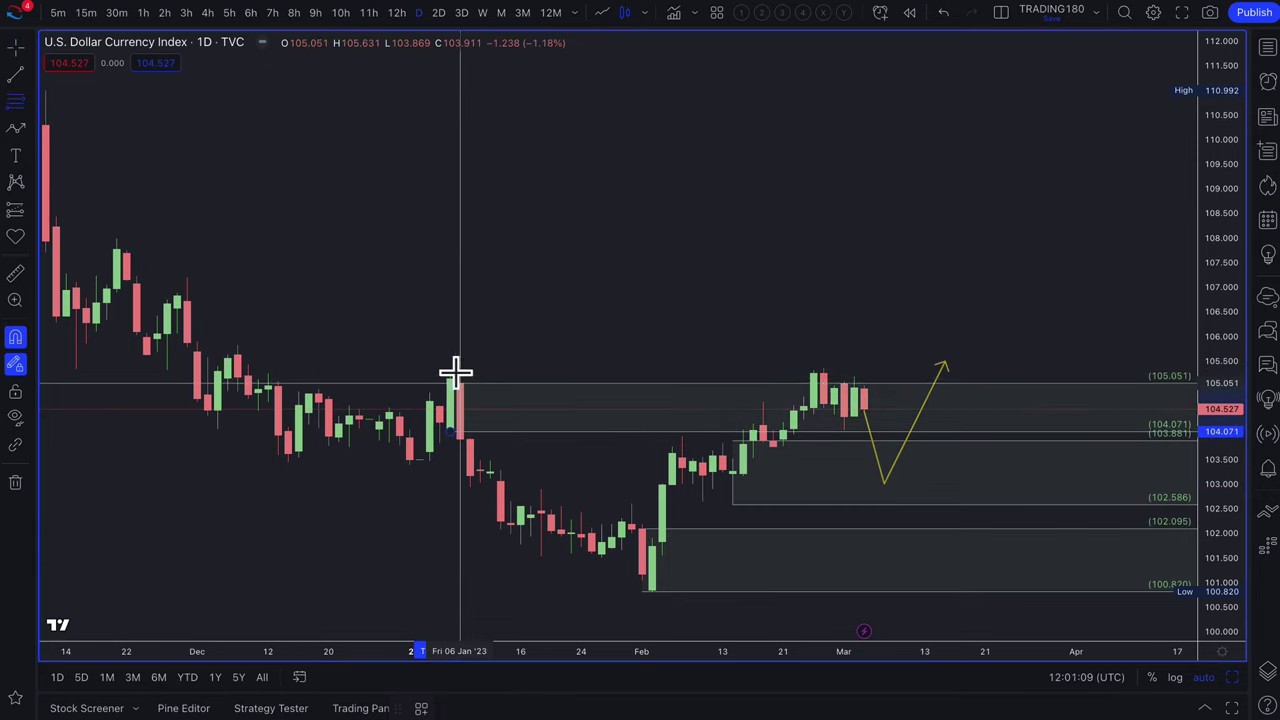
left_click(460, 355)
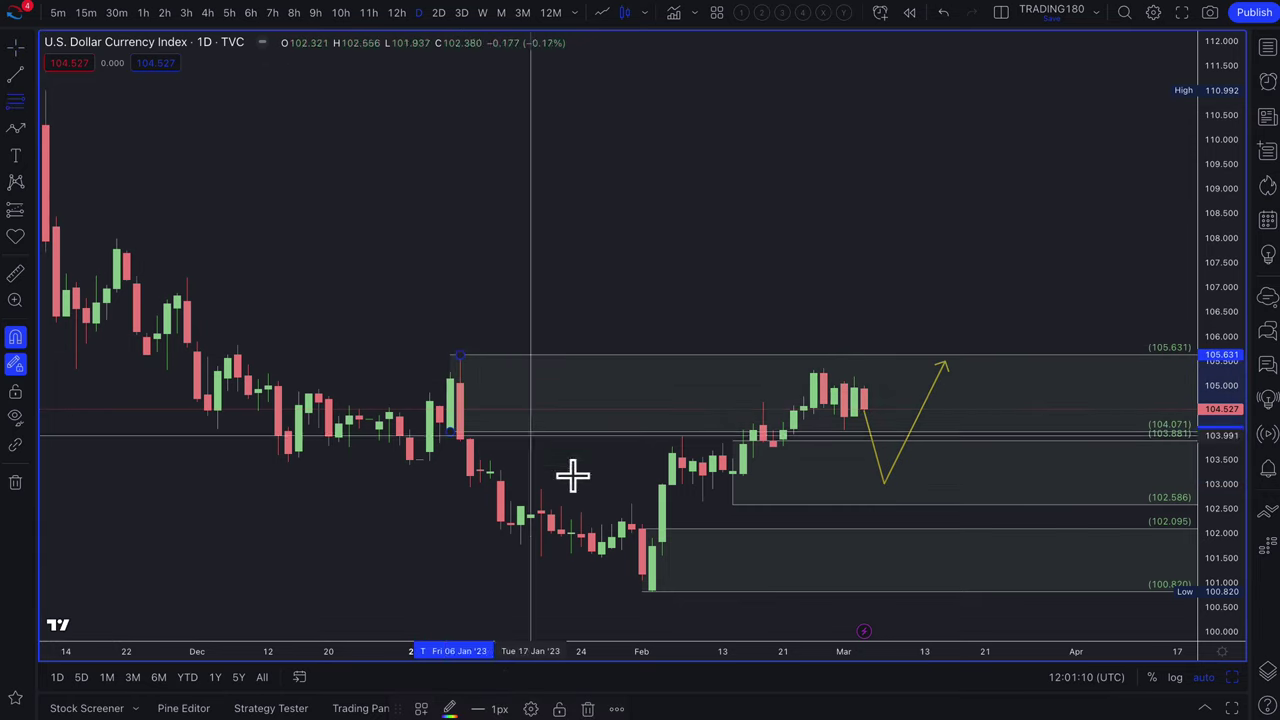
left_click(423, 707)
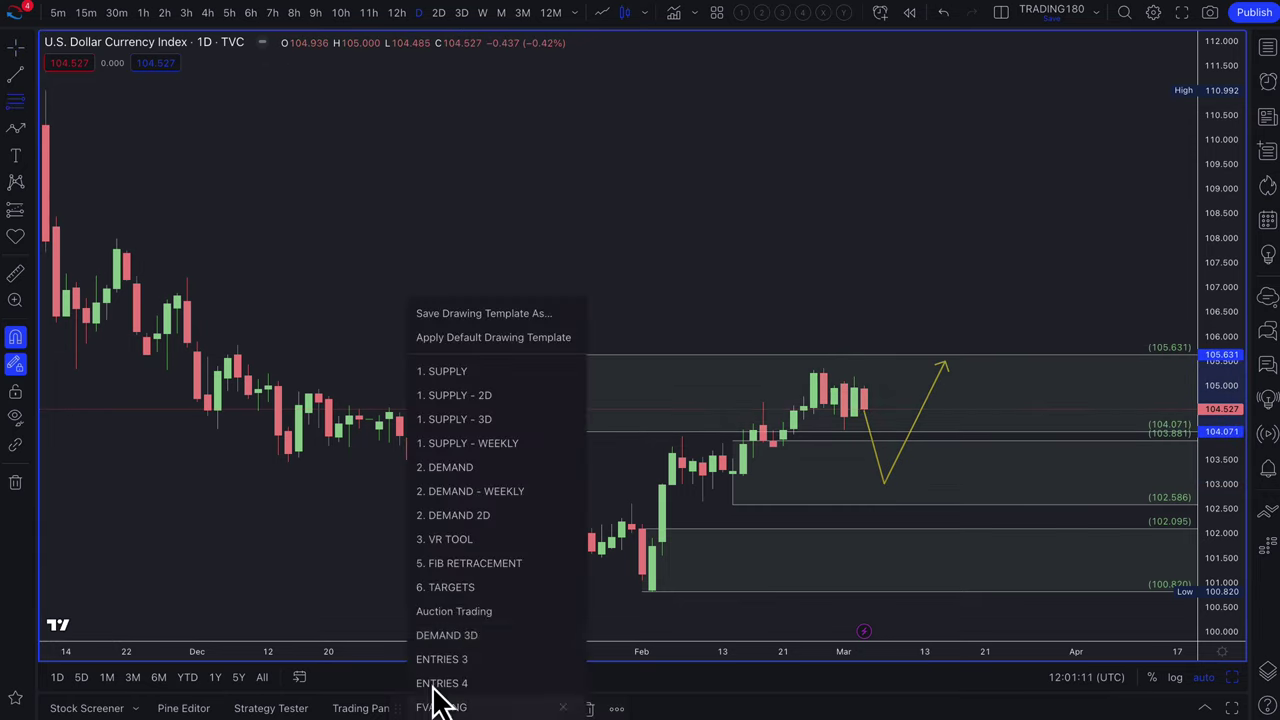
left_click(467, 375)
Stretch the supply zone back to the 7 December 2022 candle and raise its upper edge to 105.822
right_click(463, 360)
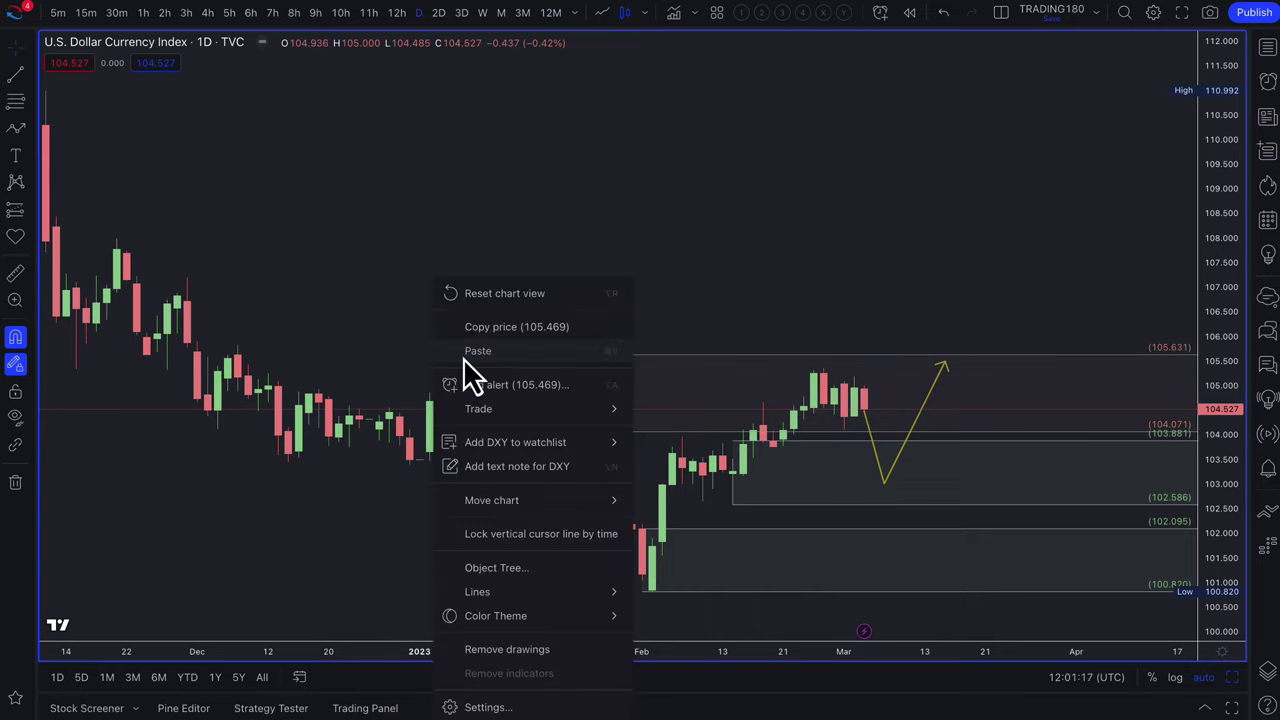
left_click(391, 357)
left_click_drag(460, 357, 238, 345)
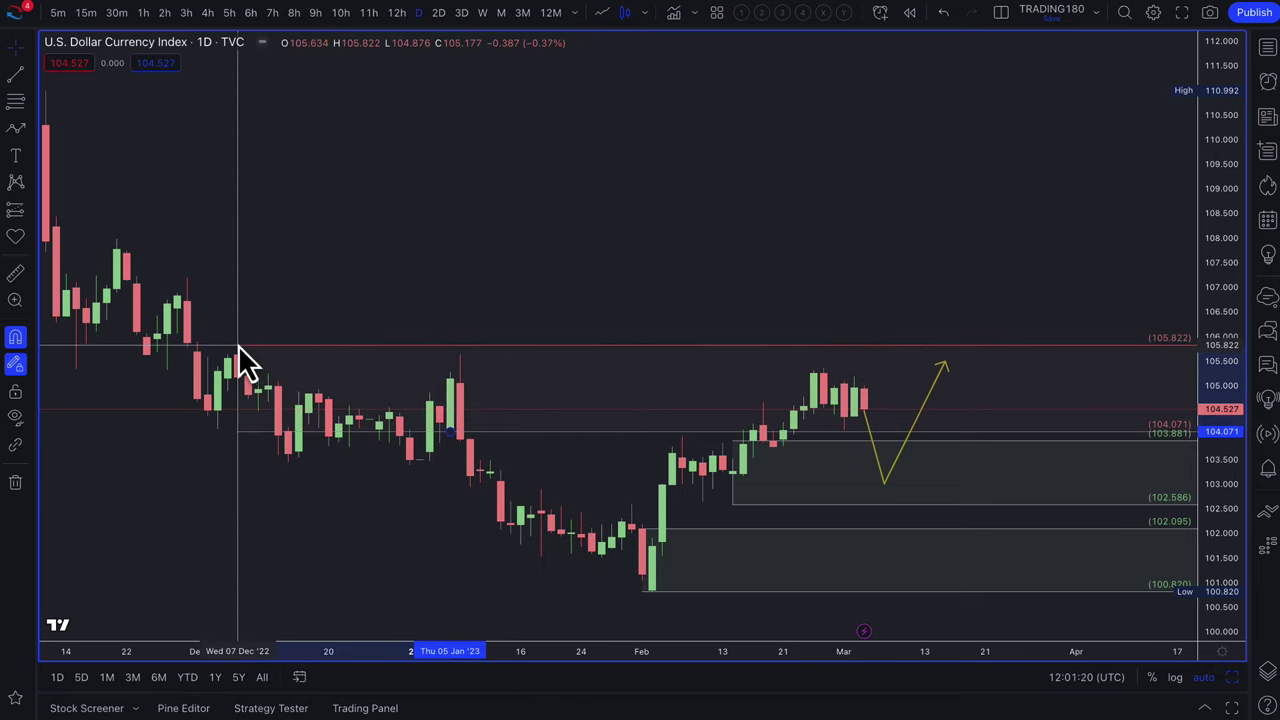
Mark a second supply zone on the dollar index from 106.573 to 107.993 at the late-November highs
left_click(15, 100)
left_click(177, 308)
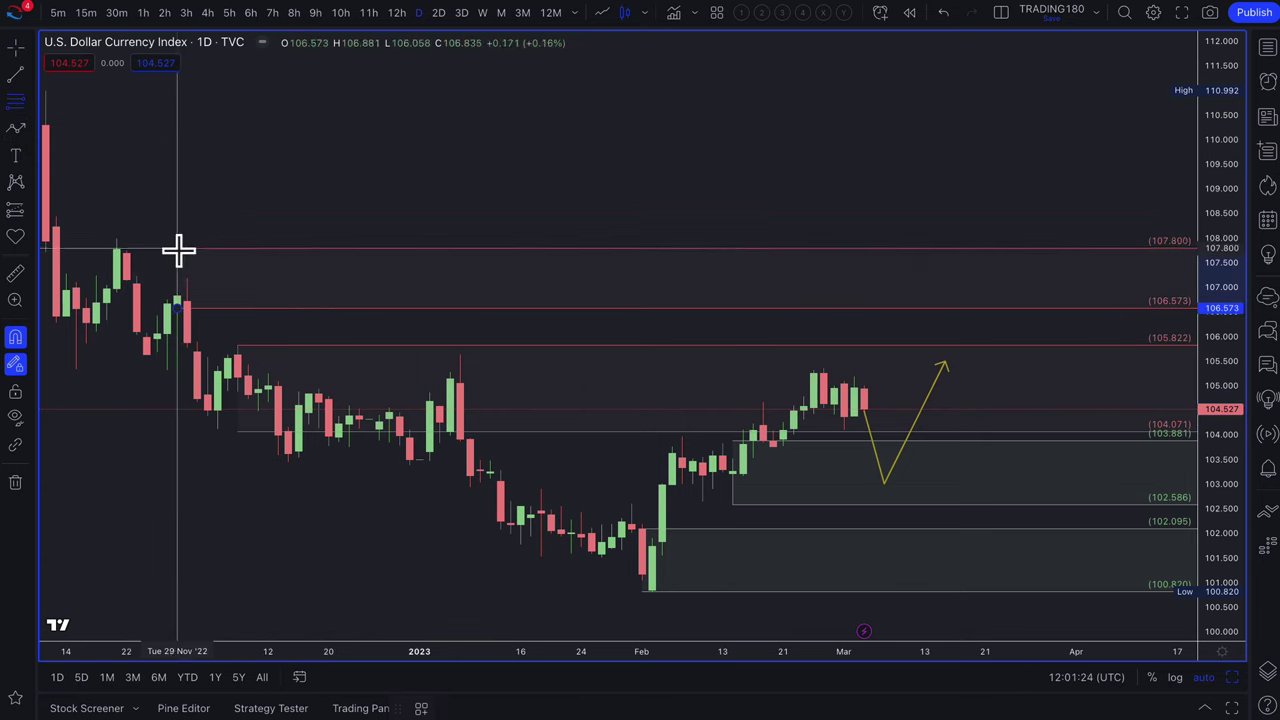
left_click(117, 234)
scroll(374, 406, "down", 5)
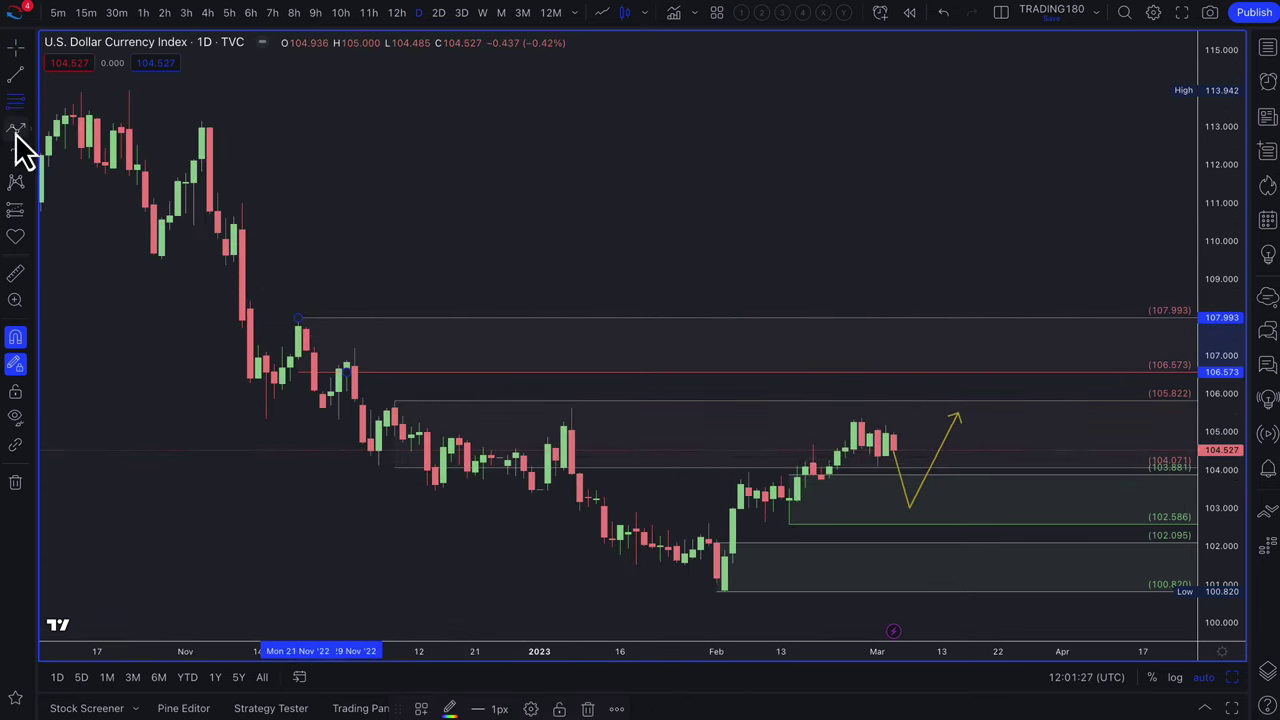
Draw a second projected path from about 105.5 in the lower supply zone down to about 103.4 and up to about 105.1
left_click(250, 241)
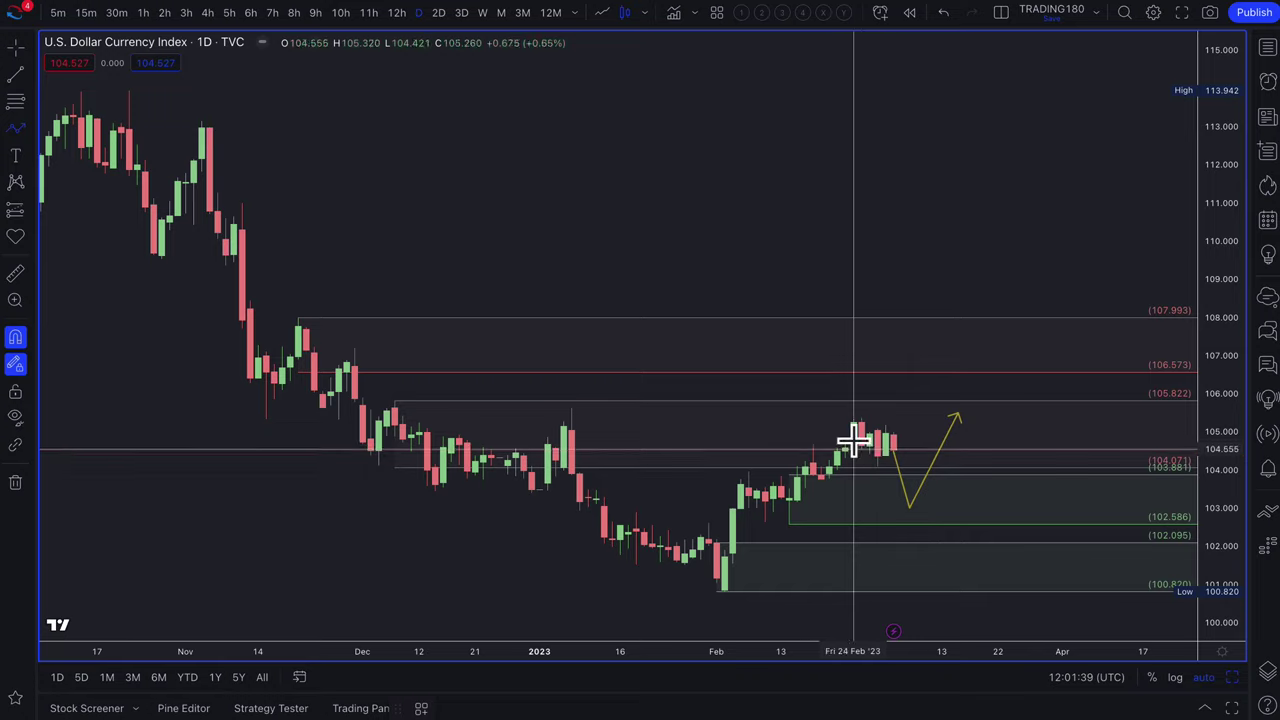
left_click(918, 412)
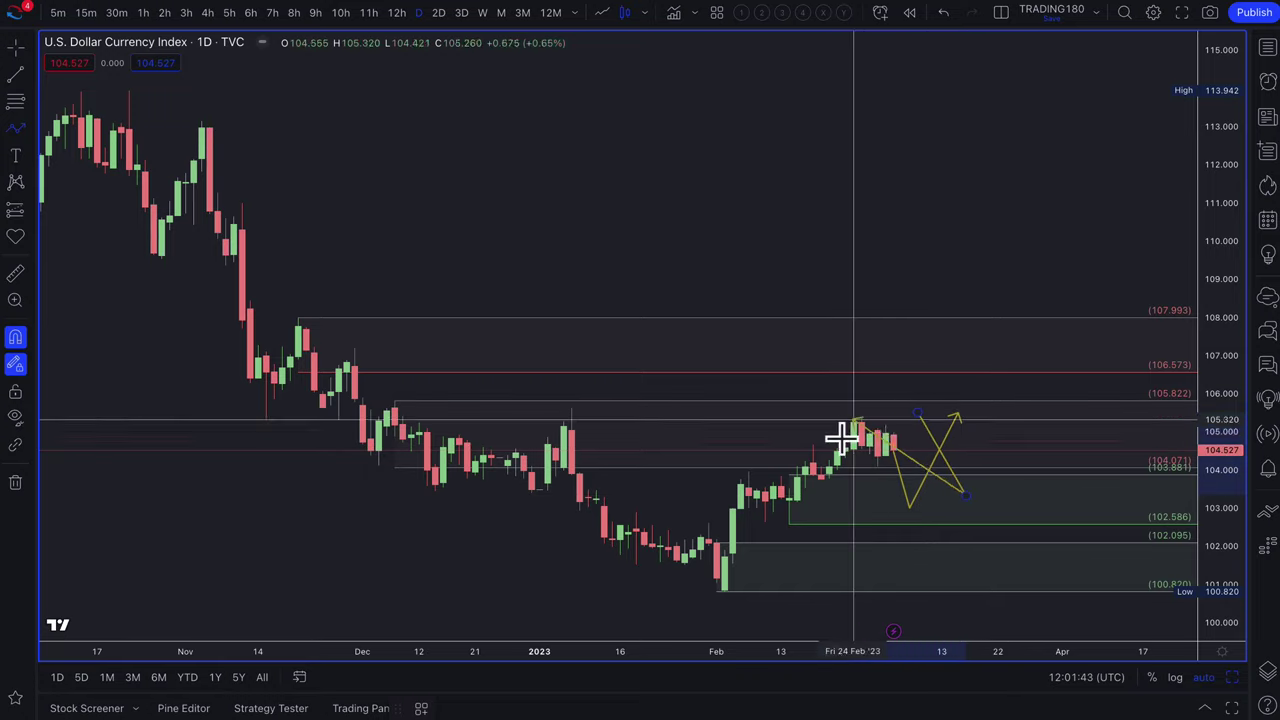
left_click(964, 497)
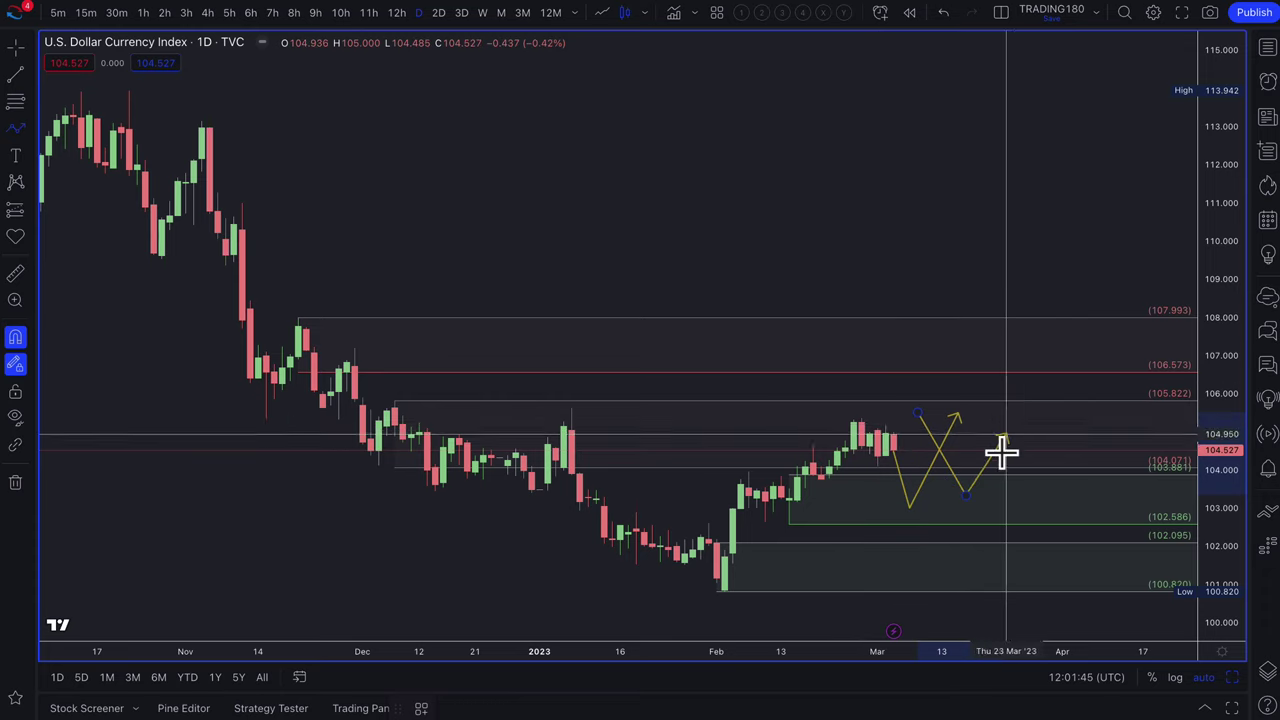
double_click(1003, 467)
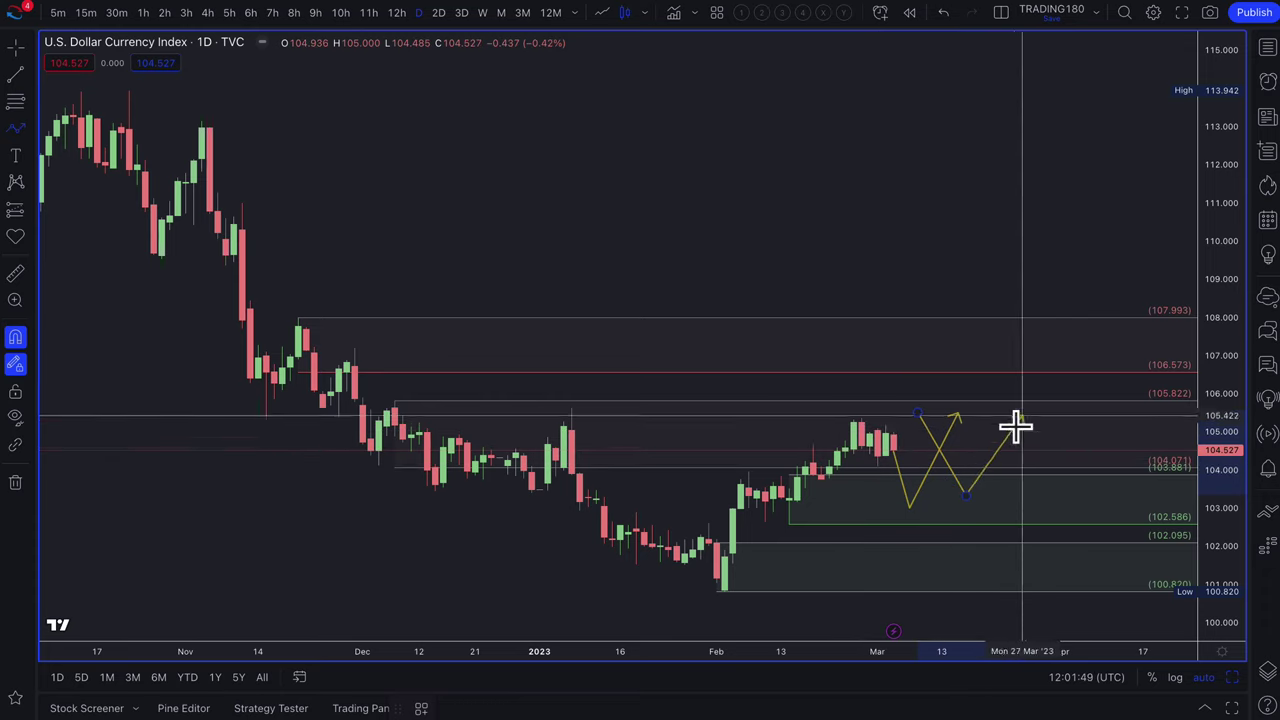
key("ctrl+z")
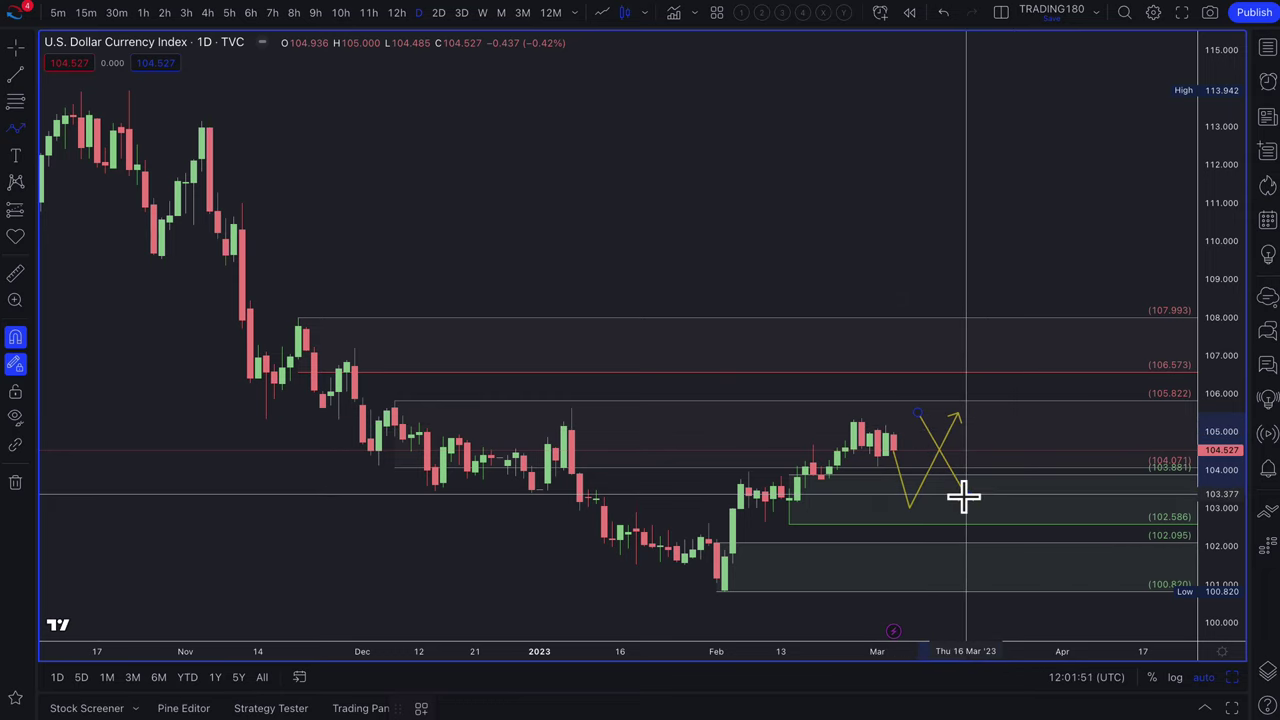
left_click(965, 494)
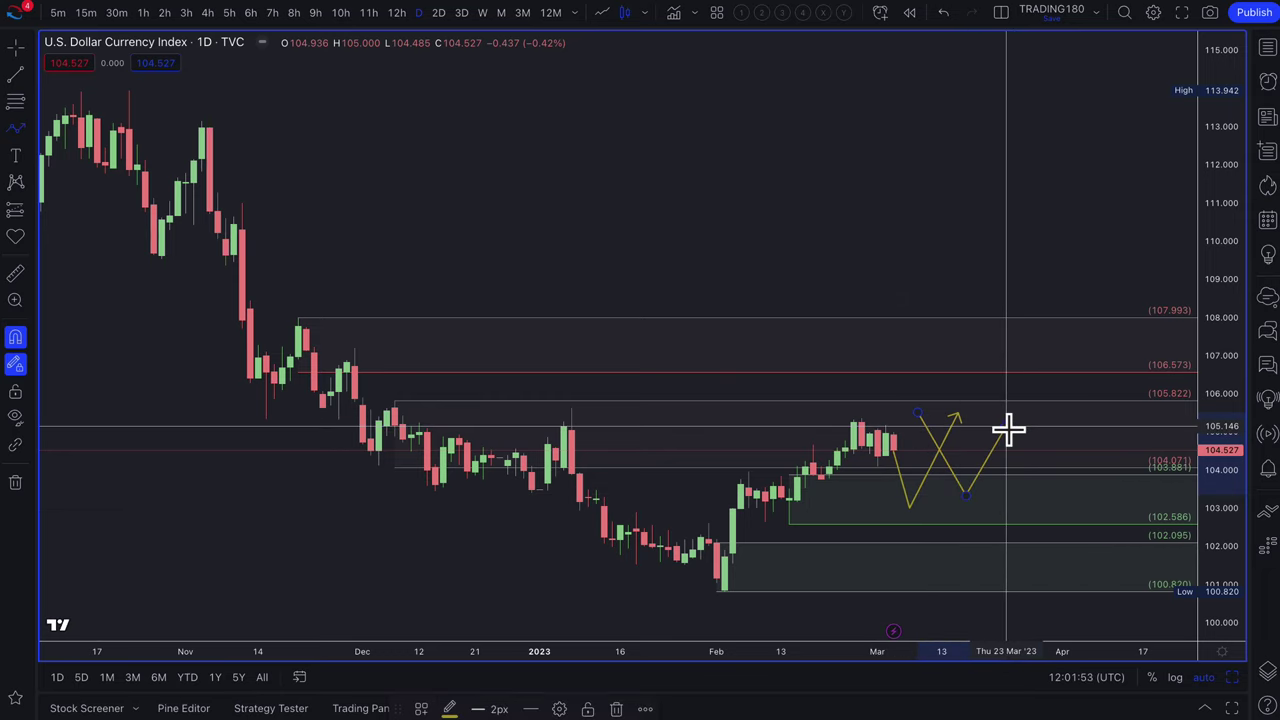
double_click(1007, 428)
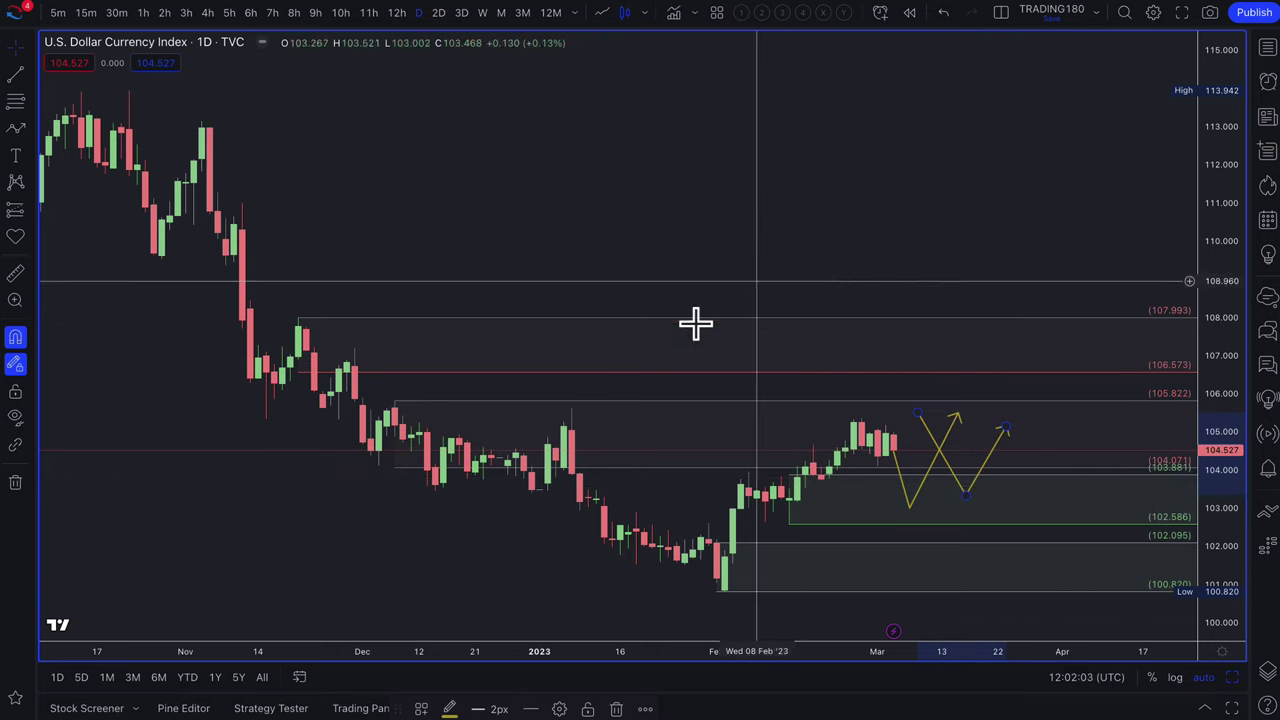
Open the watchlist and switch the chart to USDJPY
scroll(780, 431, "up", 2)
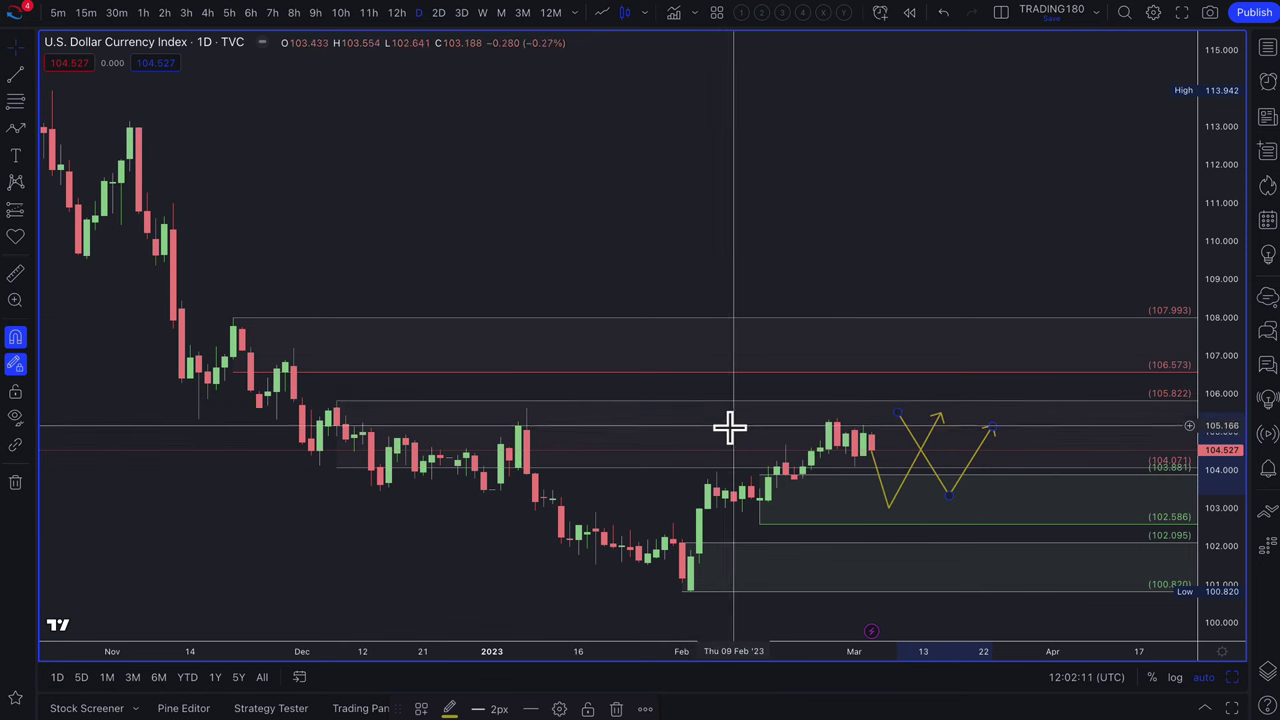
left_click(1268, 50)
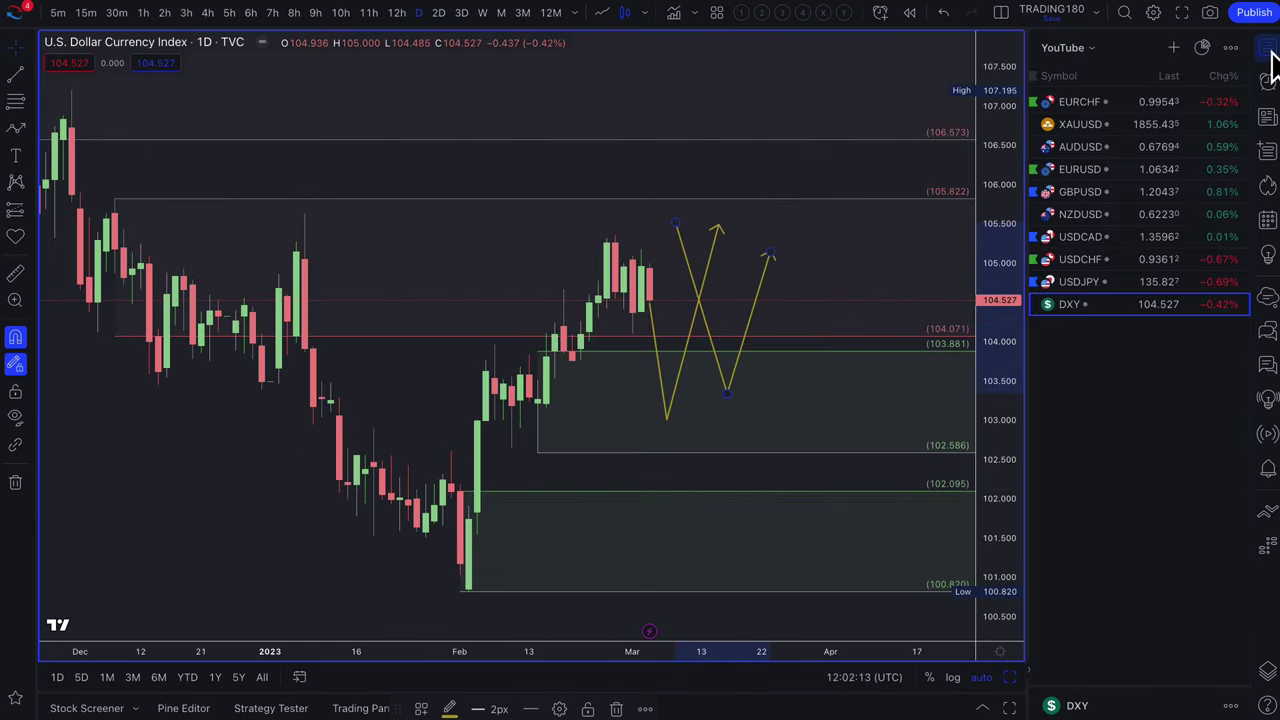
left_click(1097, 283)
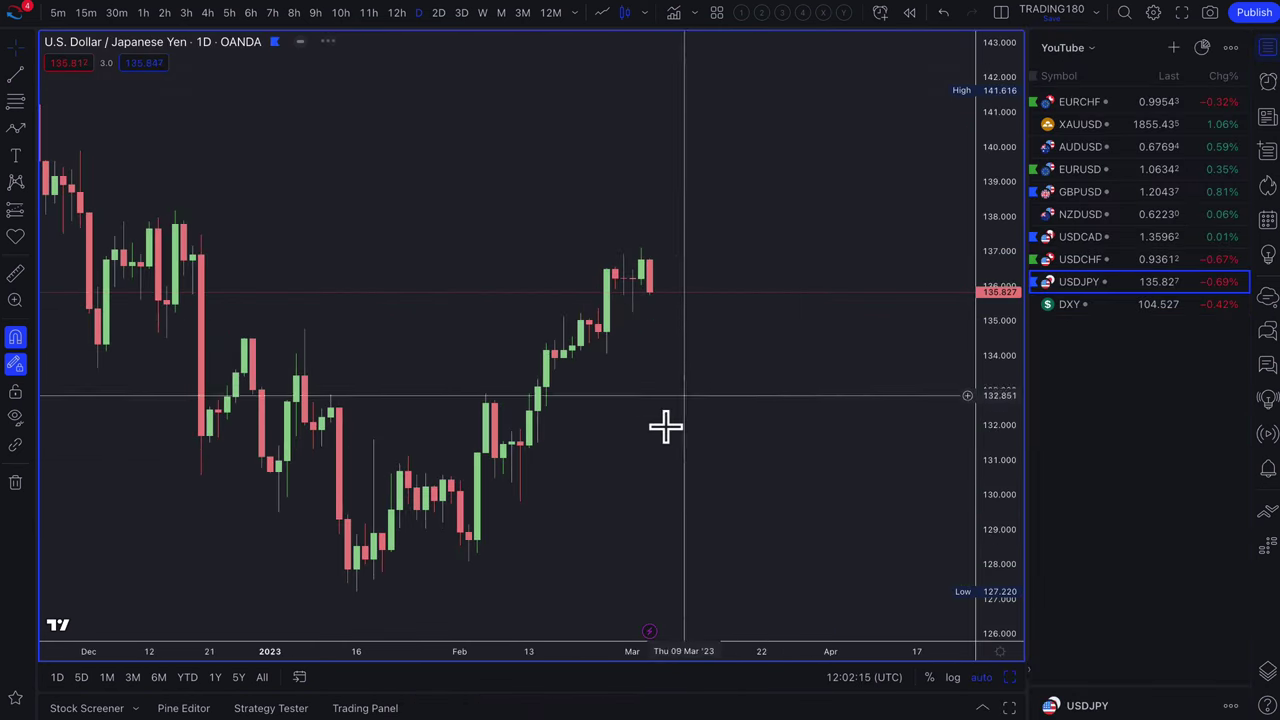
Mark a supply zone on the USDJPY daily chart from 136.741 to 138.176 at the mid-December high
scroll(605, 393, "down", 3)
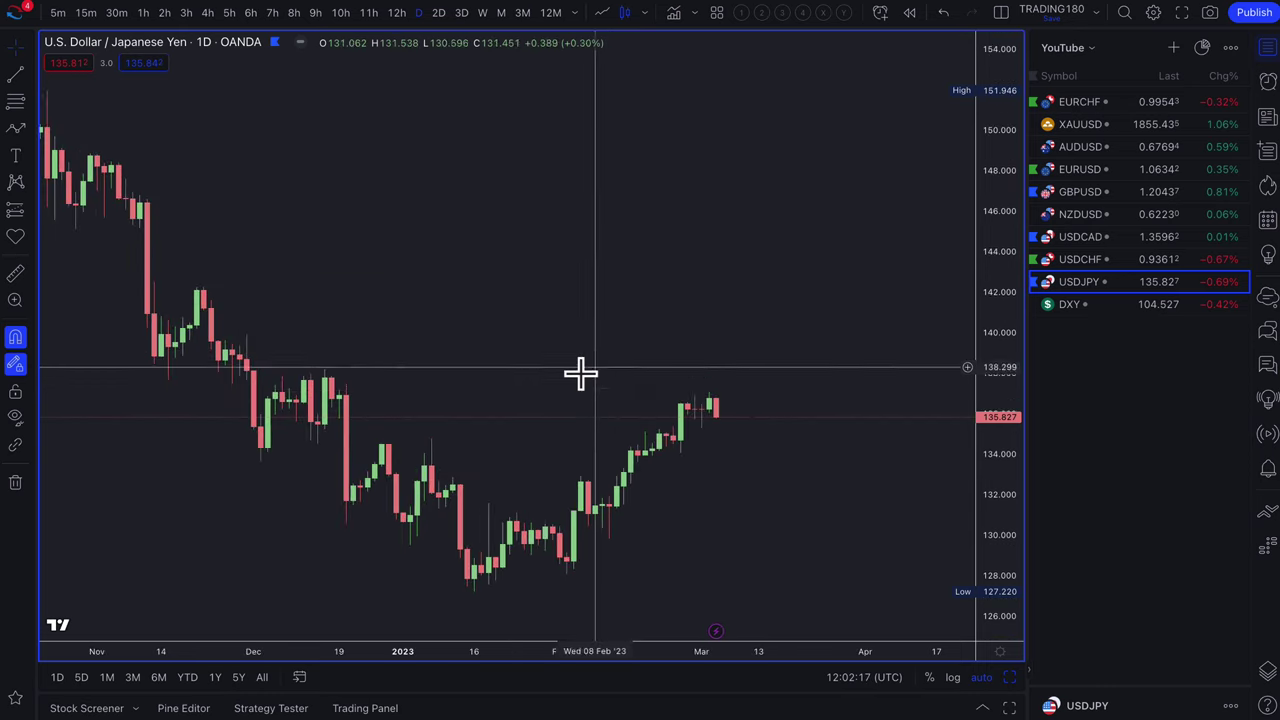
left_click(15, 101)
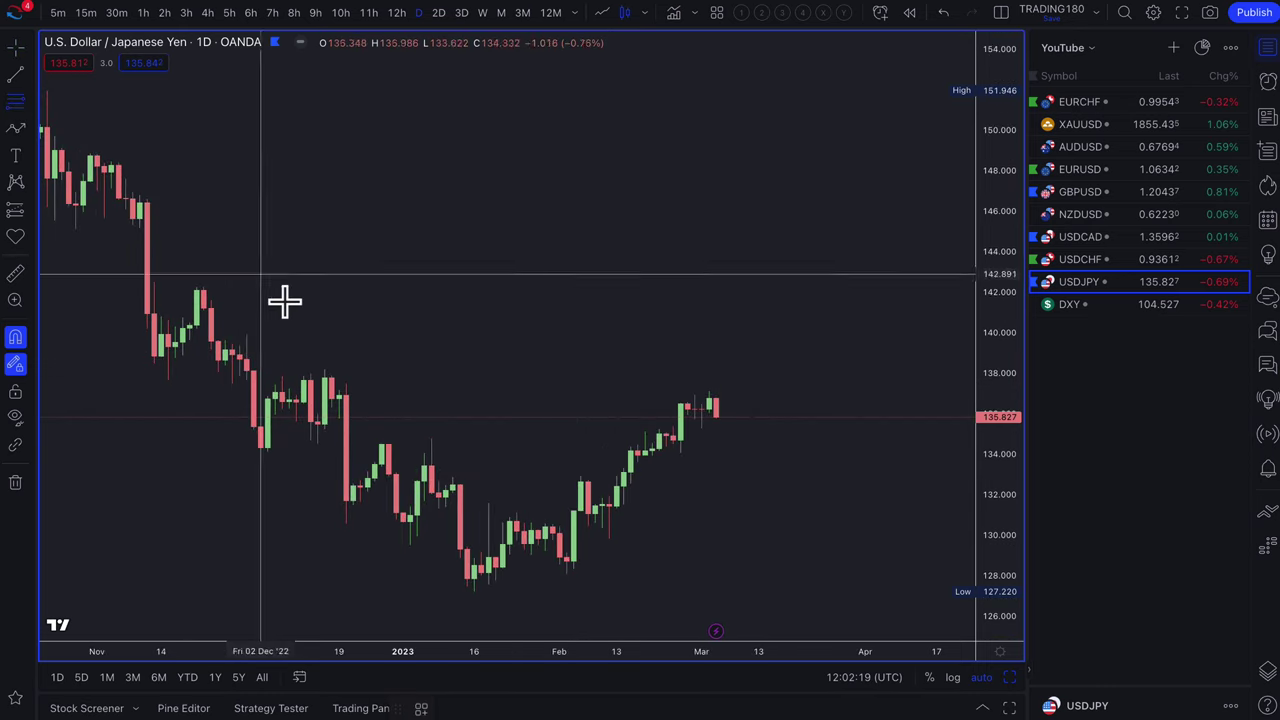
left_click(325, 370)
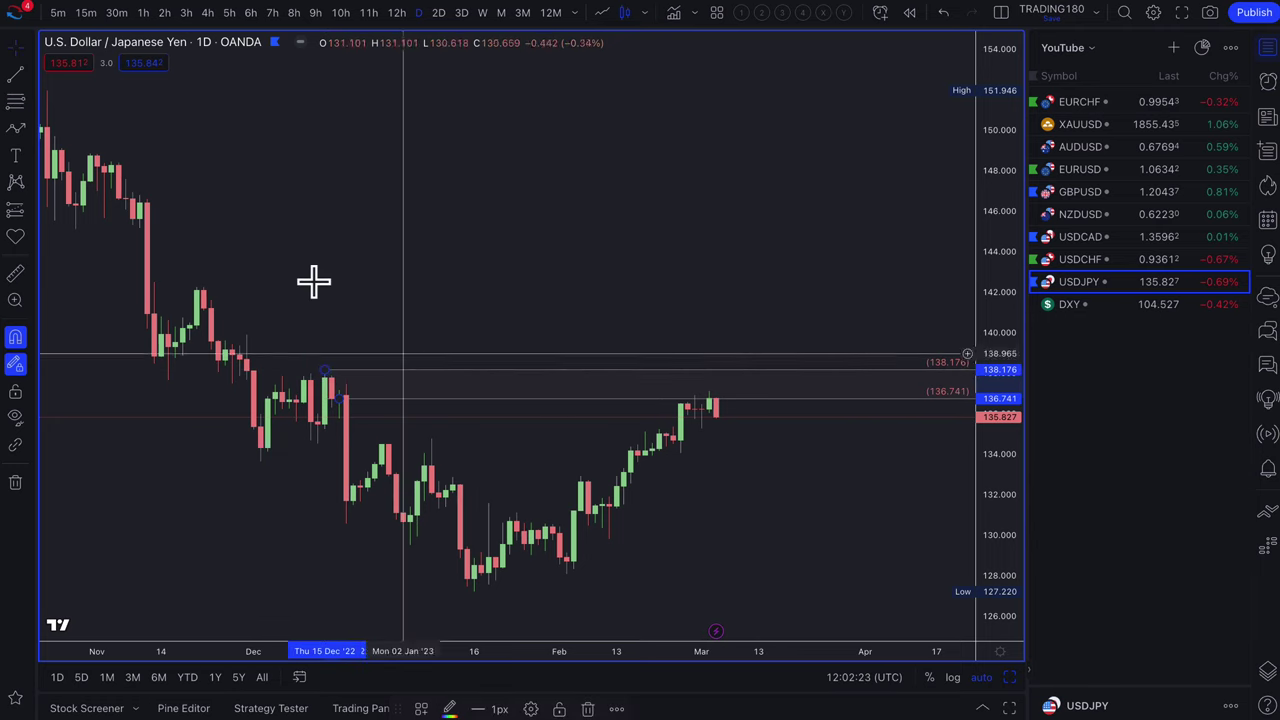
Draw a Fib Retracement from 134.912 to 133.605 below the latest candles and apply the "2. DEMAND" template
left_click(16, 103)
left_click(173, 195)
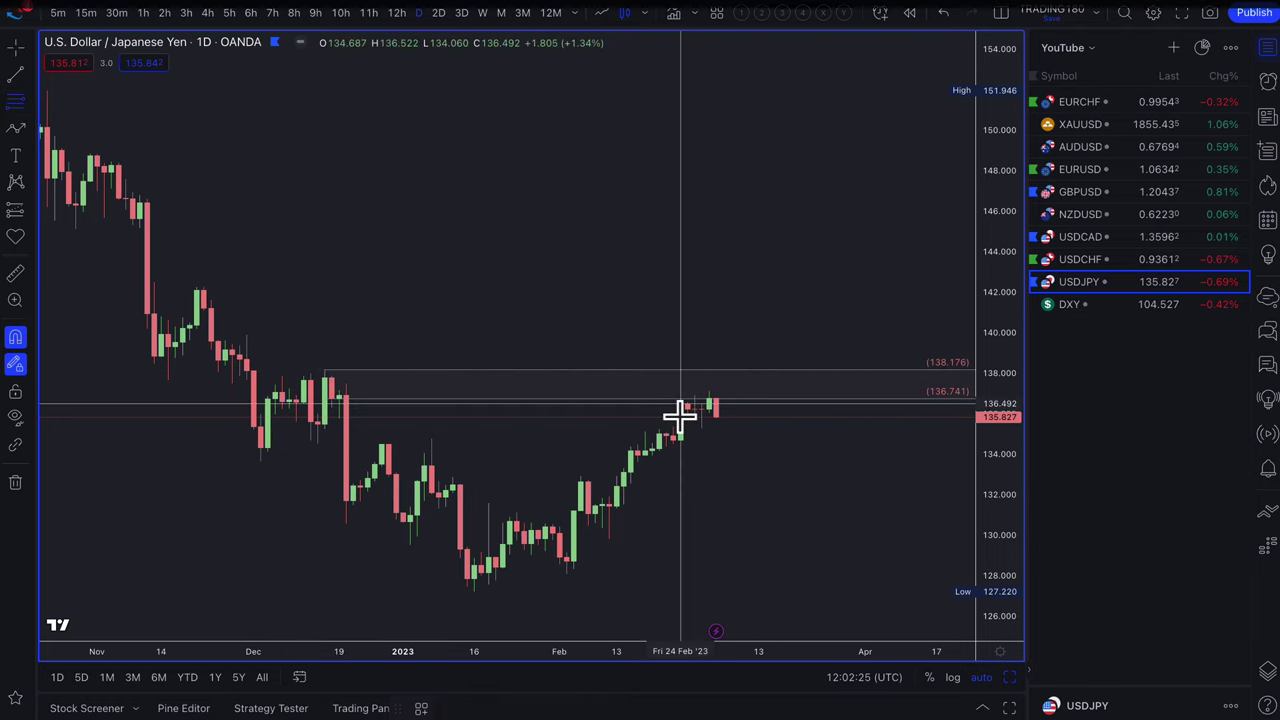
left_click(678, 437)
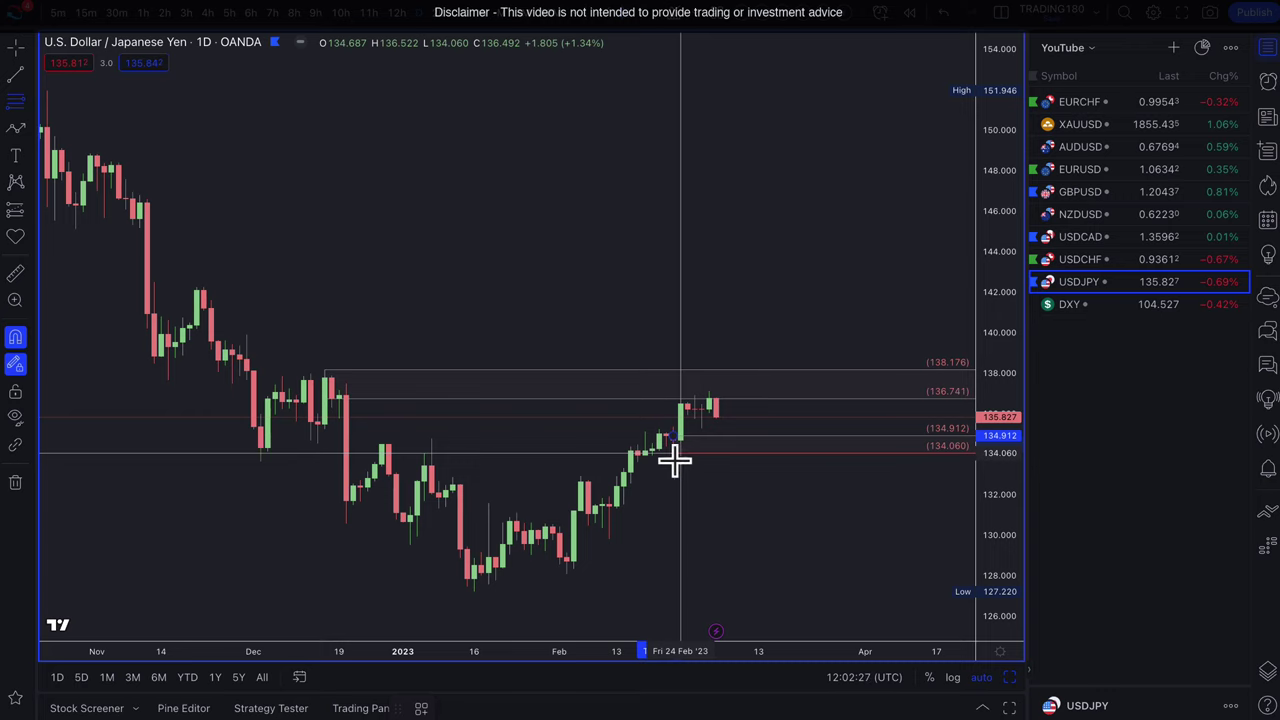
left_click(640, 462)
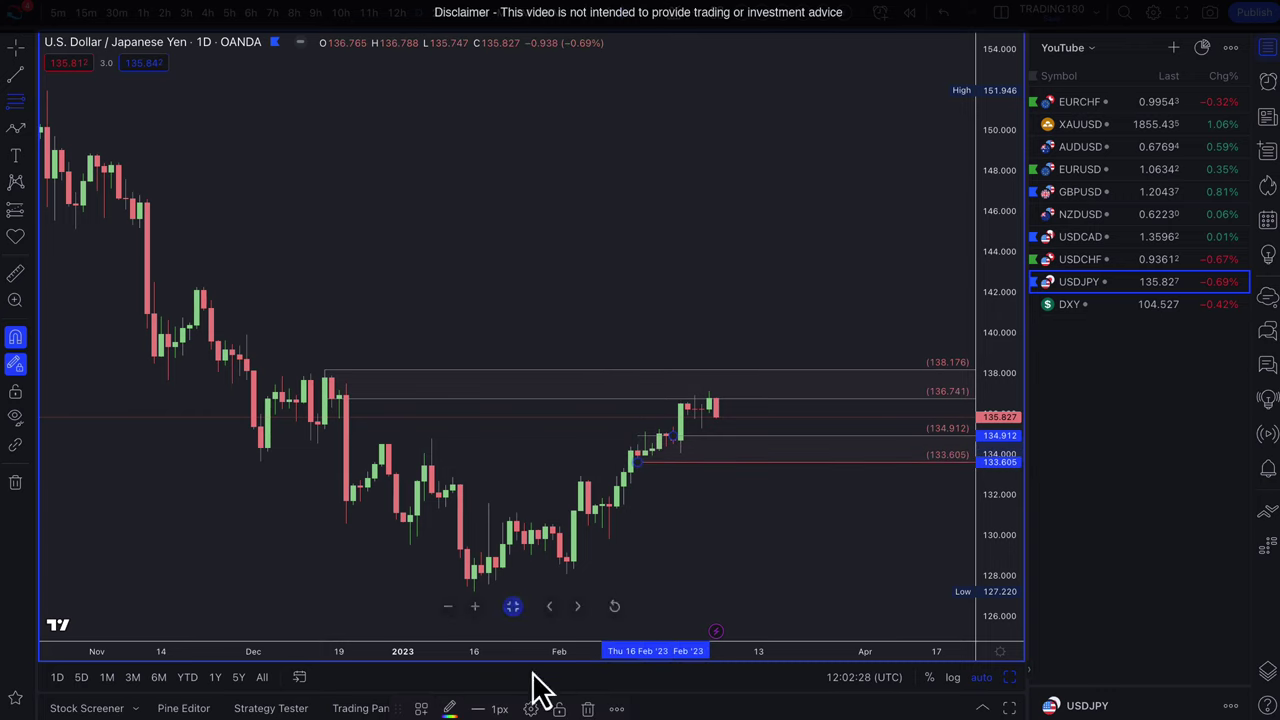
left_click(422, 708)
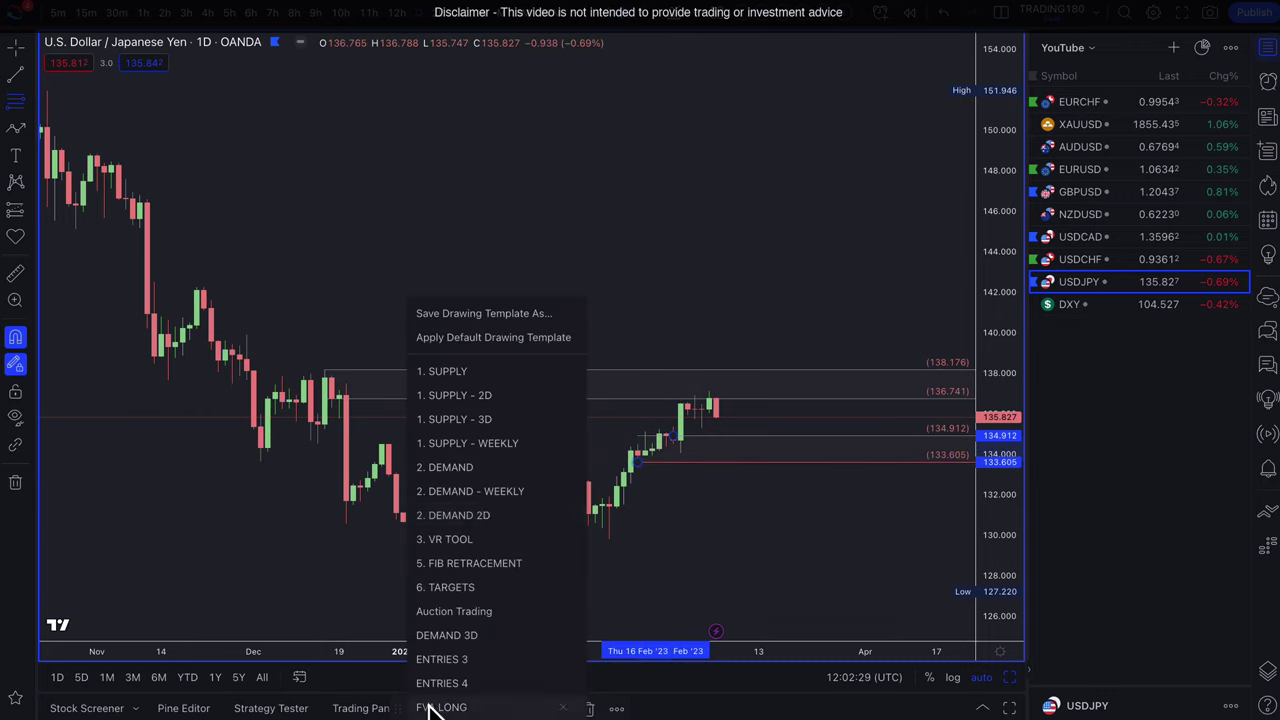
left_click(474, 470)
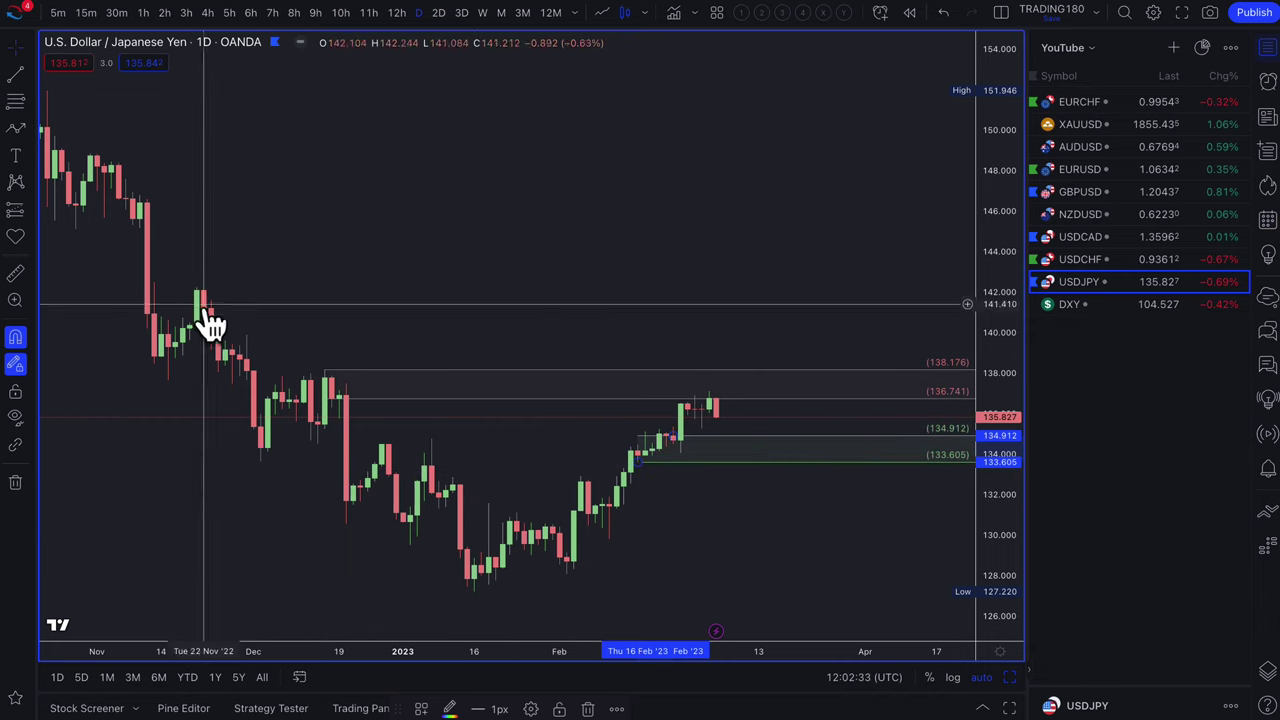
Mark a second USDJPY demand zone from 131.523 to 129.803 at the 10 February low
left_click(15, 101)
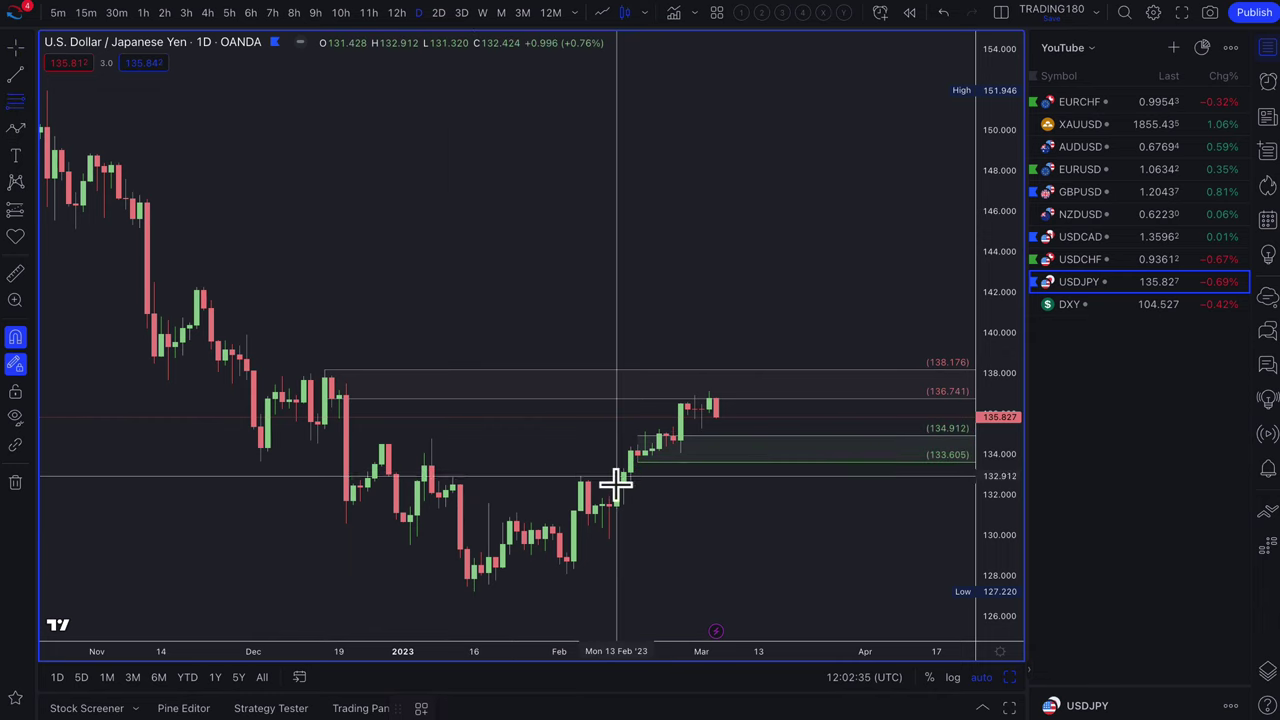
left_click(608, 539)
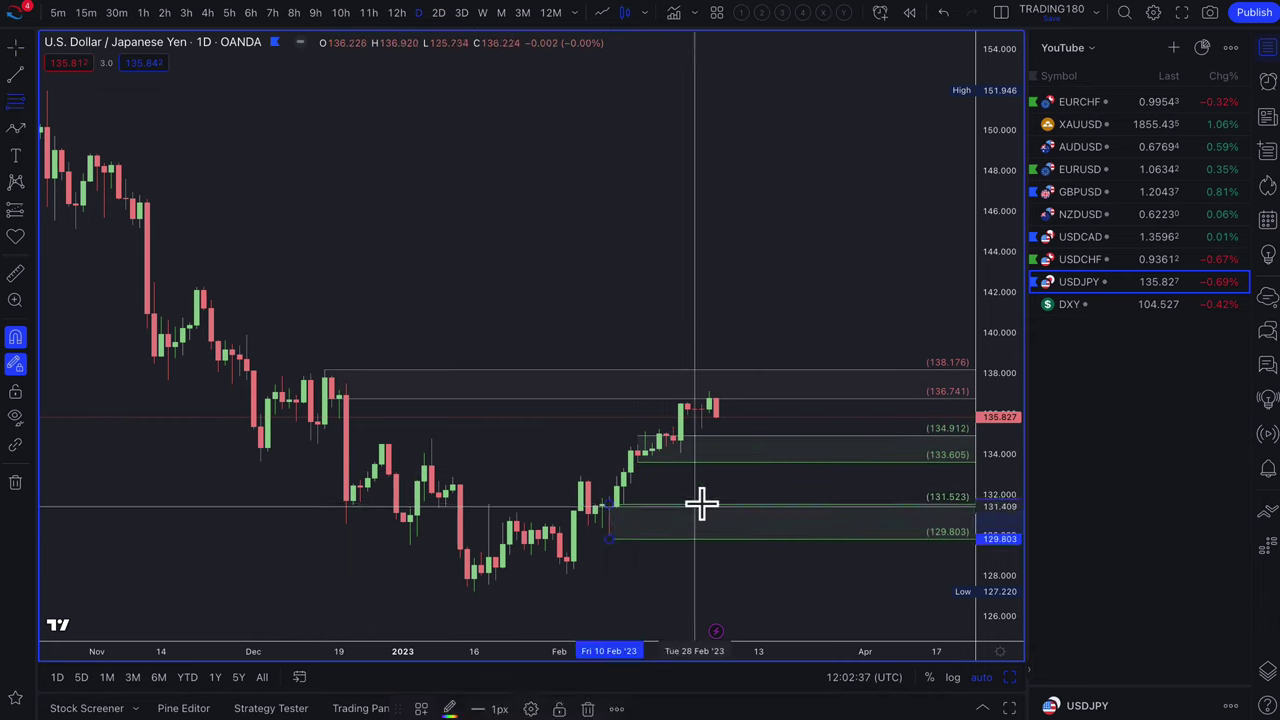
Draw a highlighting rectangle between 138.224 and 137.706 from 31 October 2022 to 12 April 2023
left_click(15, 128)
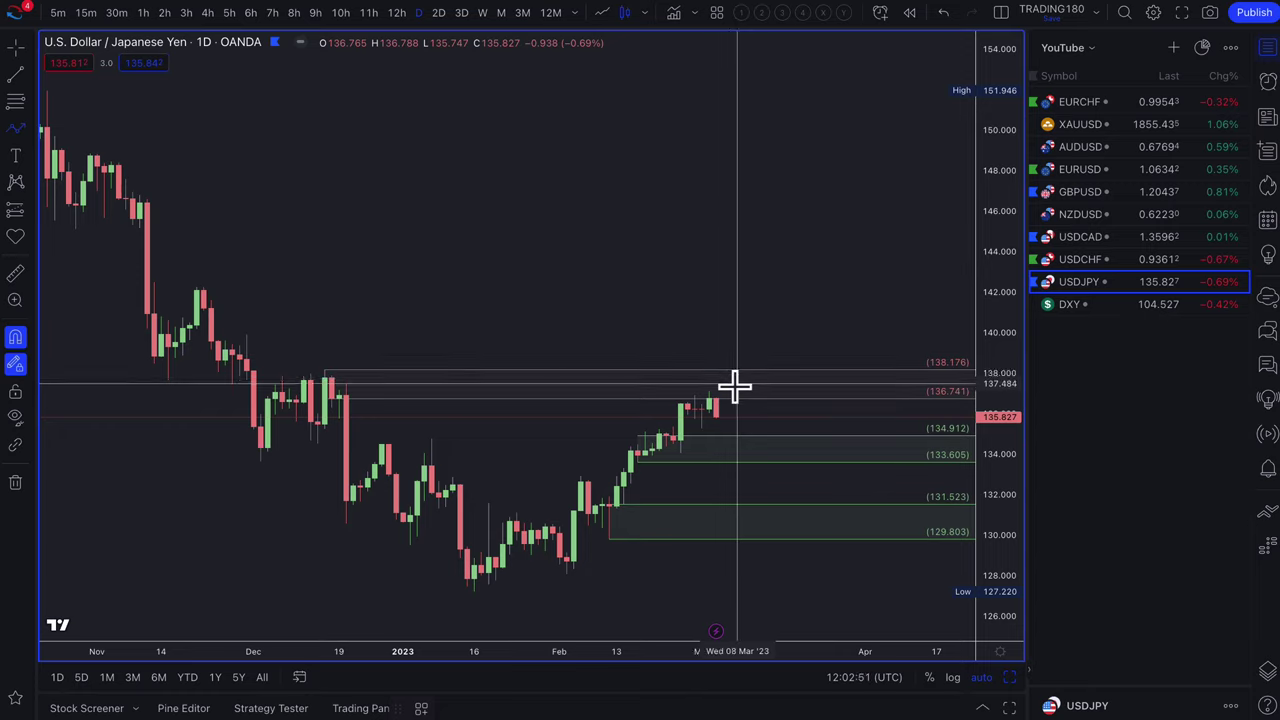
left_click(28, 133)
left_click(55, 186)
left_click_drag(89, 372, 908, 378)
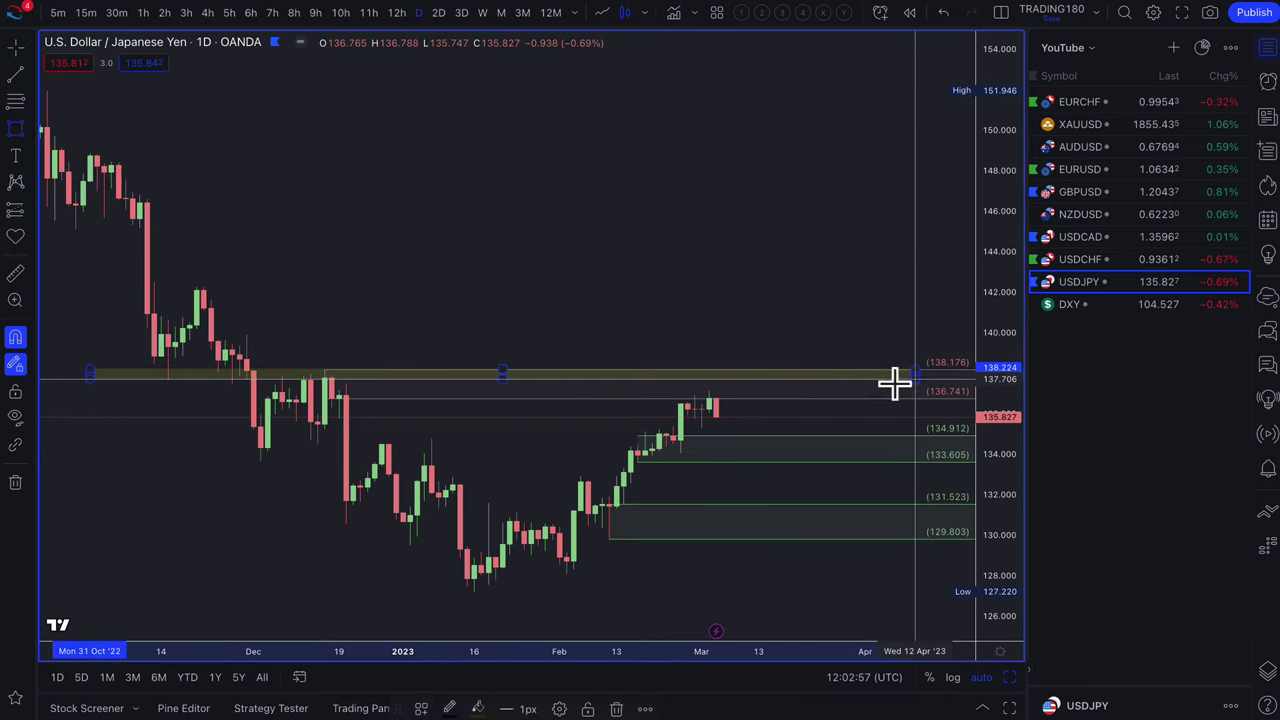
Mark USDJPY supply zones at 138.636–139.897 and 140.376–142.255 over the late-November highs, using the "1. SUPPLY" template
left_click(30, 135)
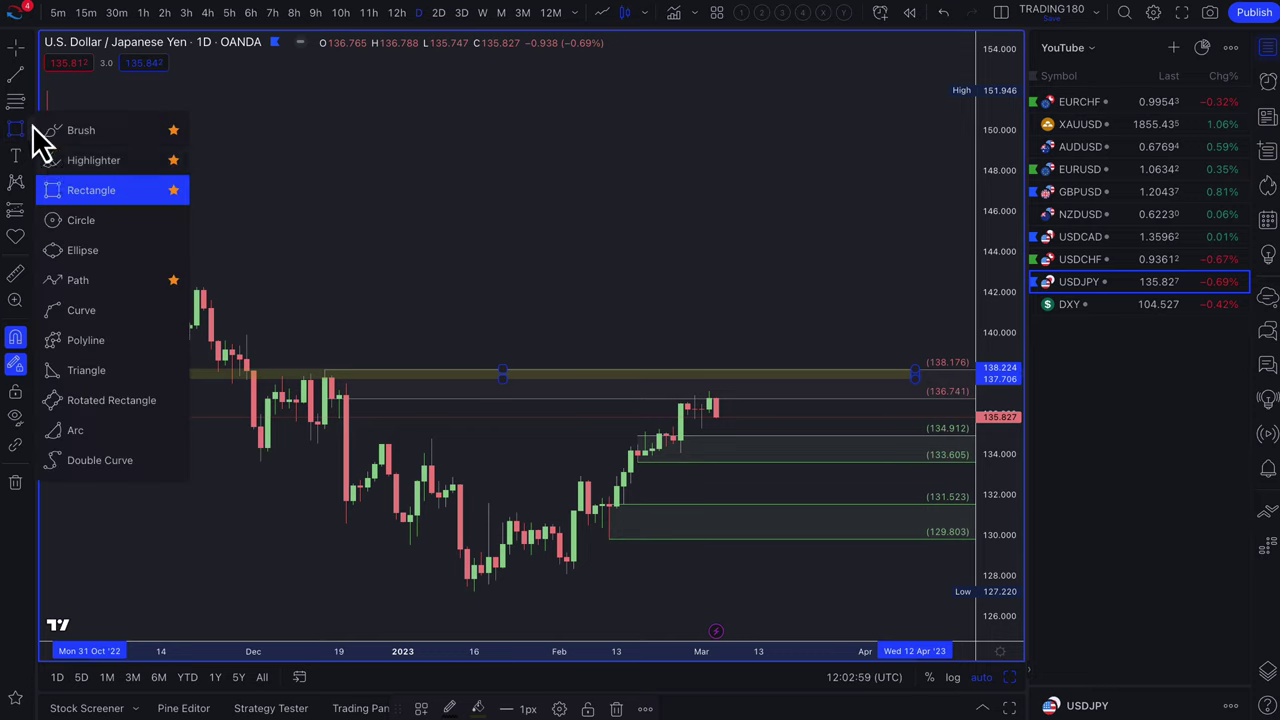
left_click(78, 281)
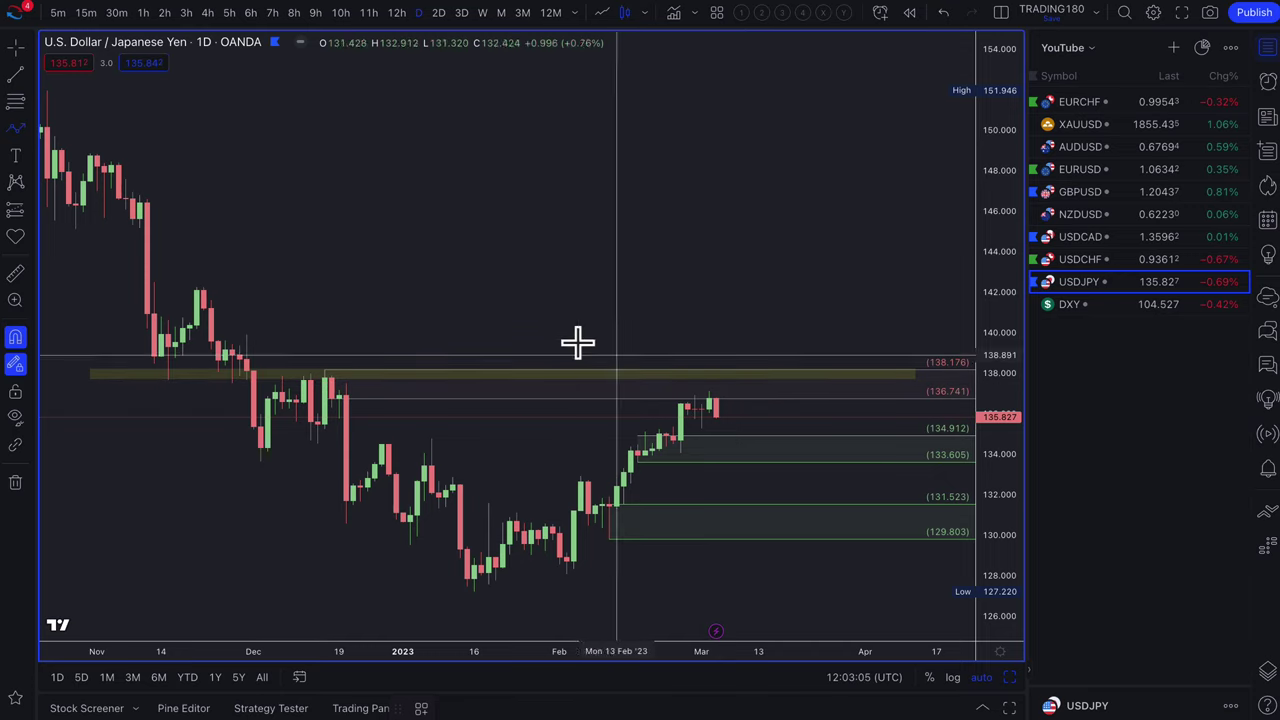
left_click(14, 101)
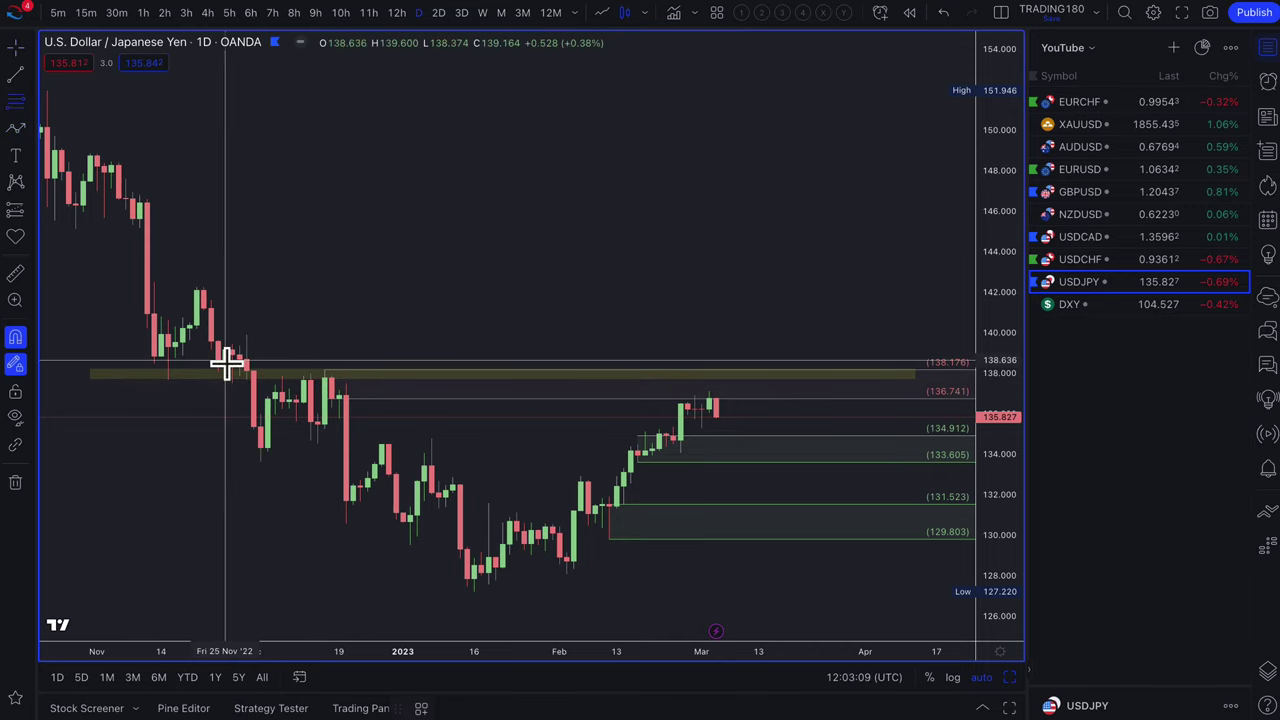
left_click(226, 362)
left_click(249, 337)
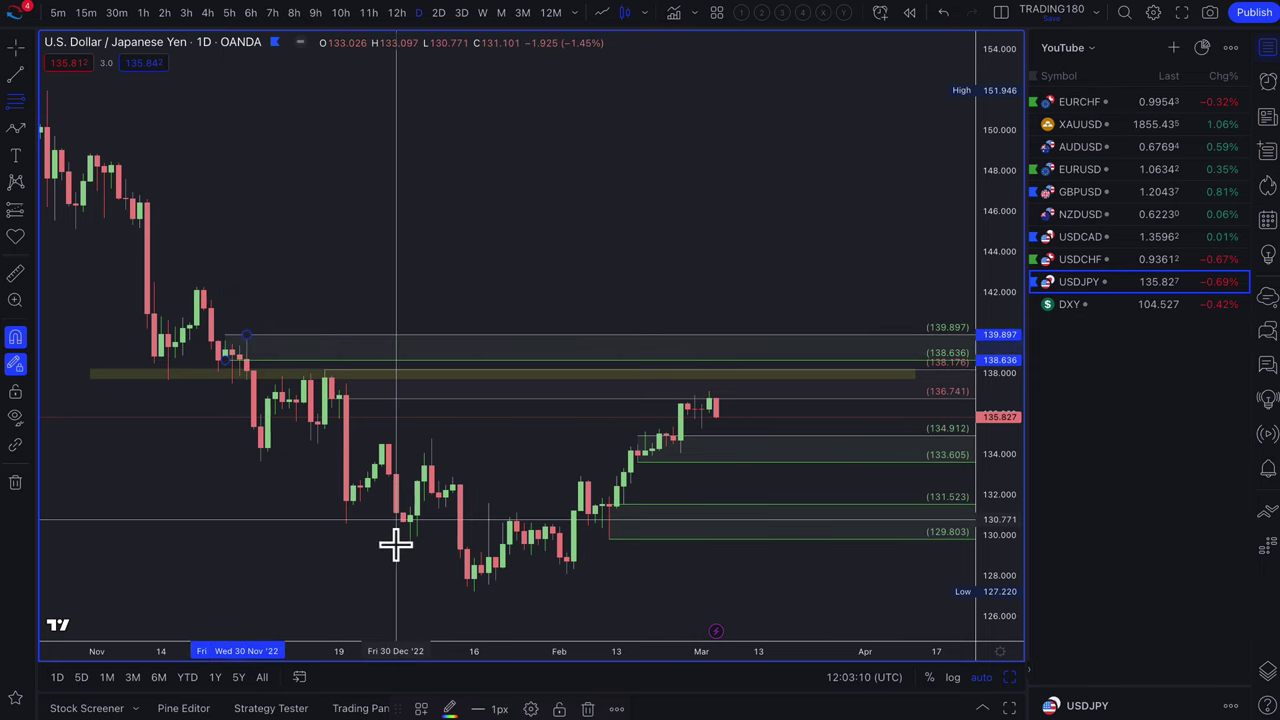
left_click(421, 709)
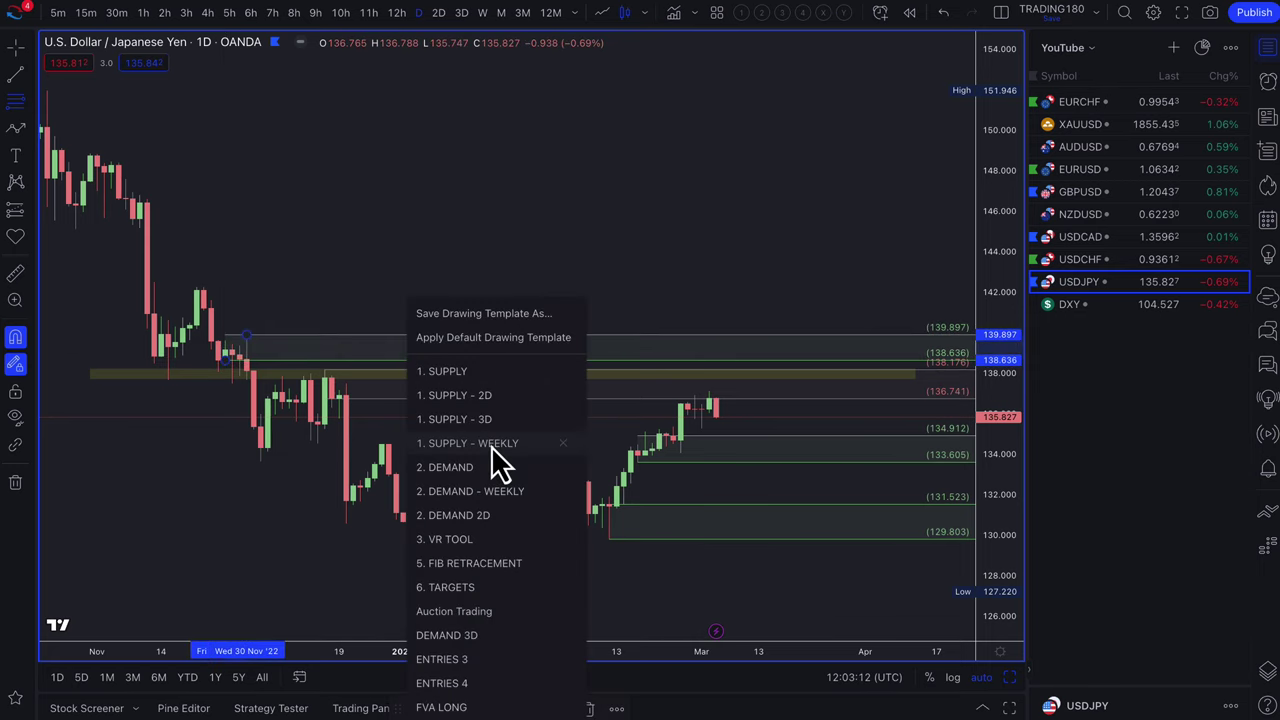
left_click(488, 379)
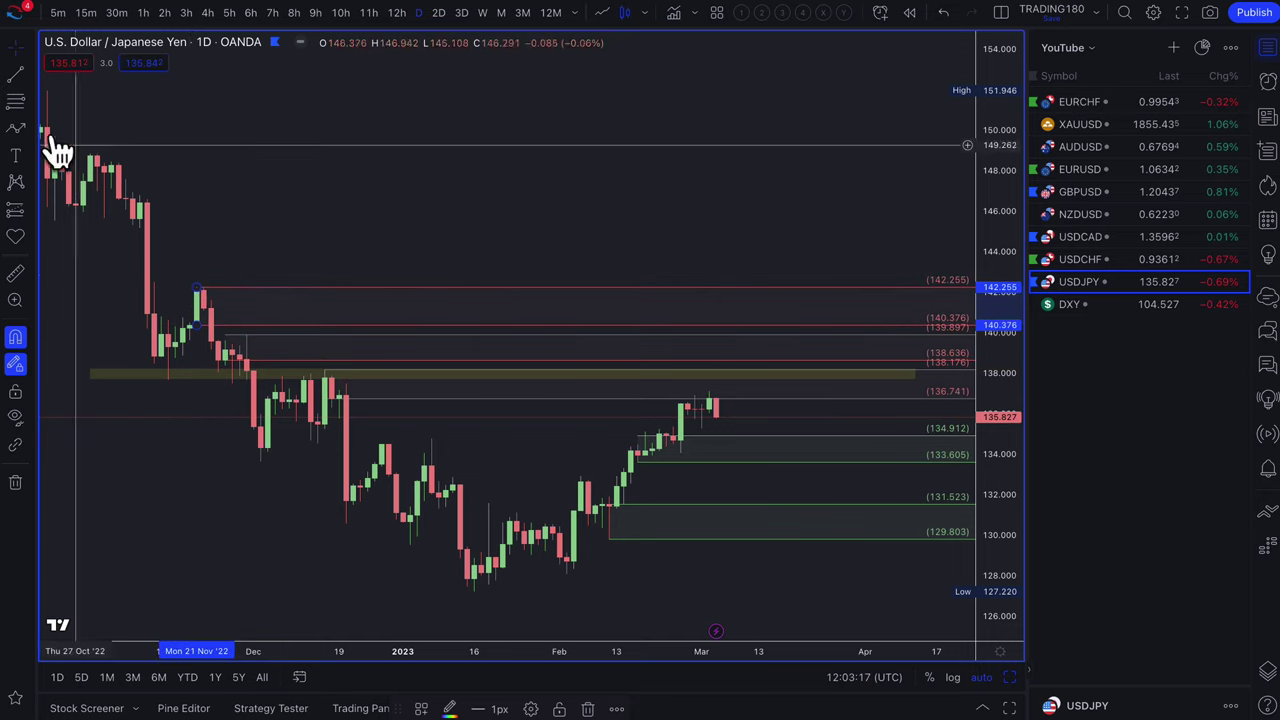
Draw a projected path from the latest USDJPY candle down to about 133.6 in the upper demand zone, then up to about 138.5
left_click(15, 128)
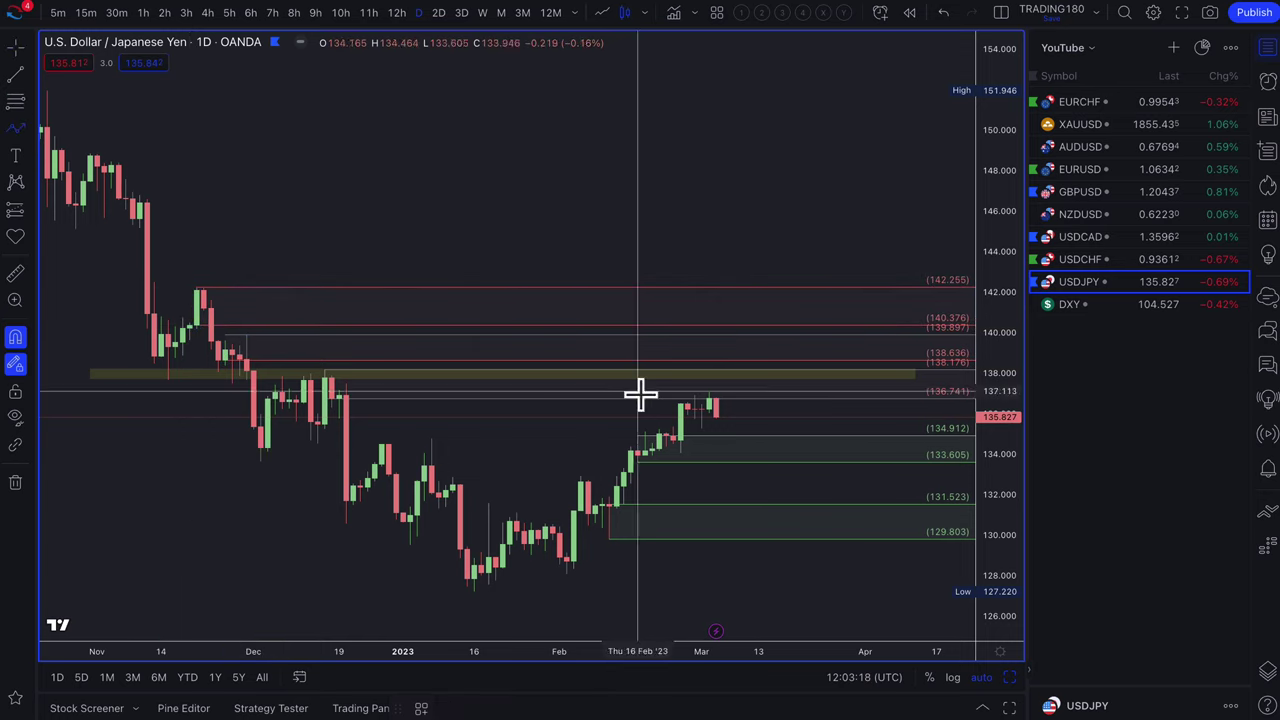
left_click(716, 416)
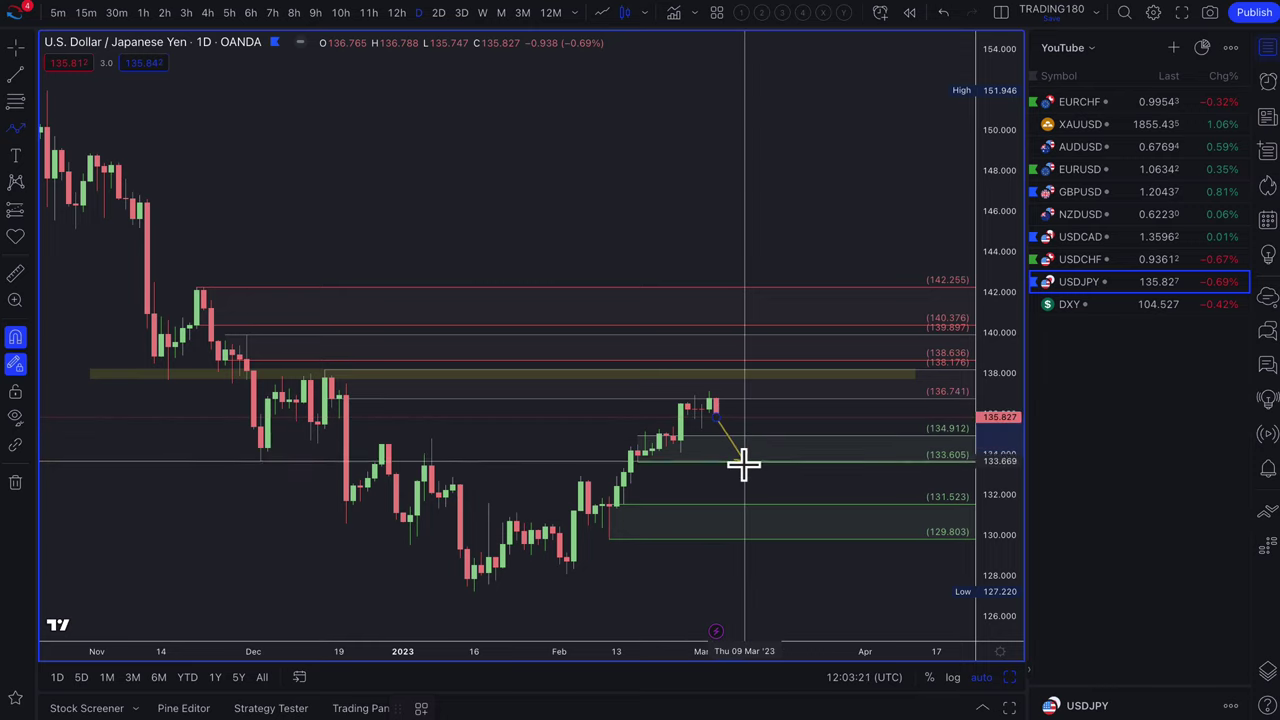
left_click(743, 462)
double_click(802, 366)
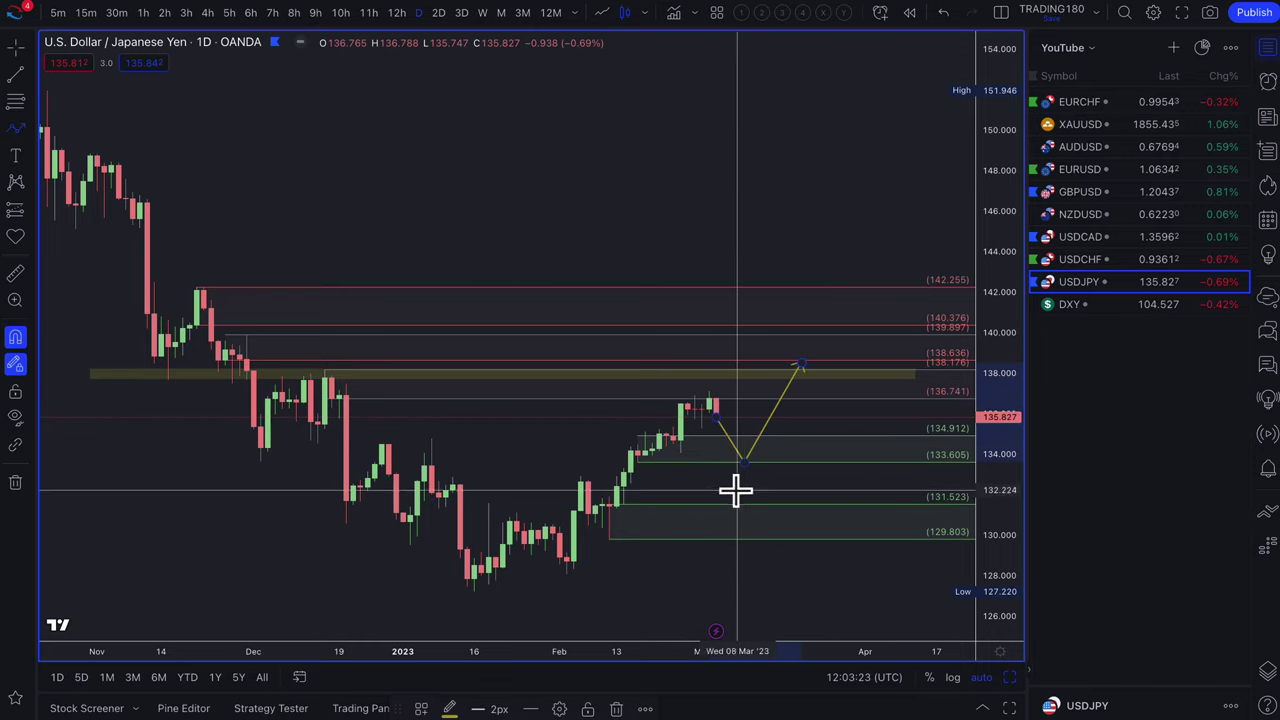
Draw a second USDJPY path from about 133.9 down to about 130.4 in the lower demand zone, then up to about 136.2
left_click(724, 456)
left_click(751, 528)
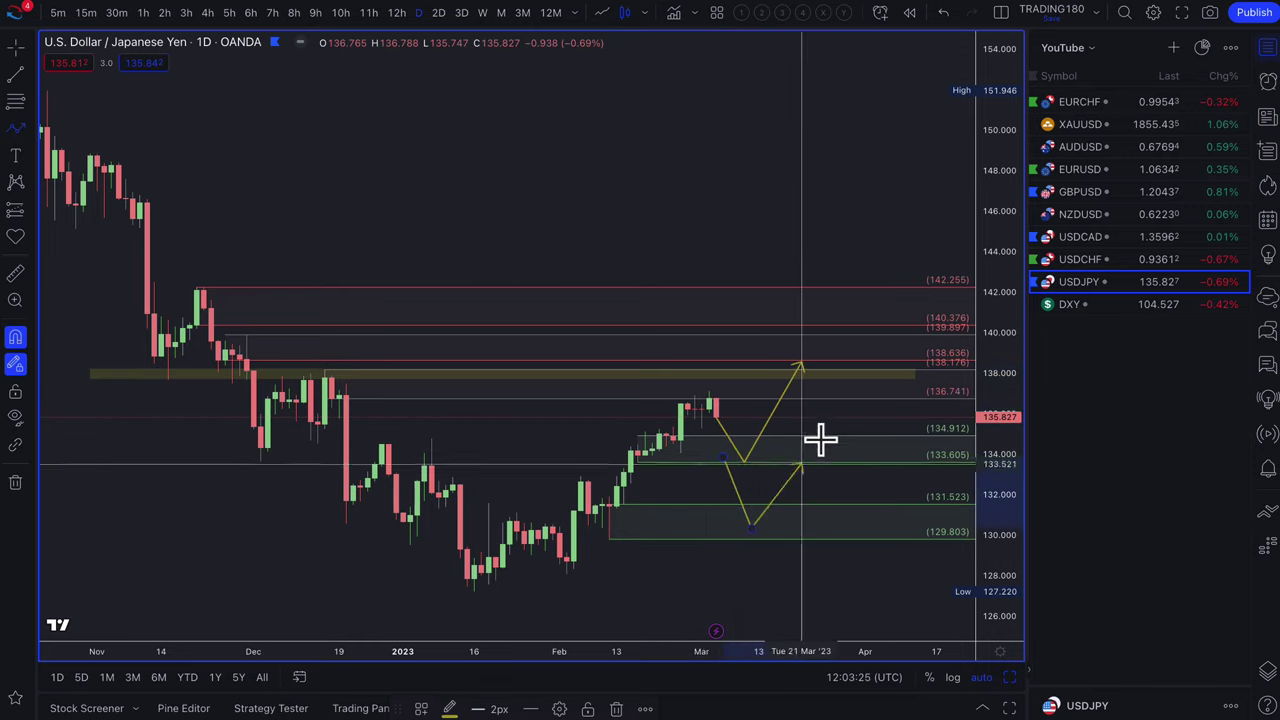
double_click(842, 410)
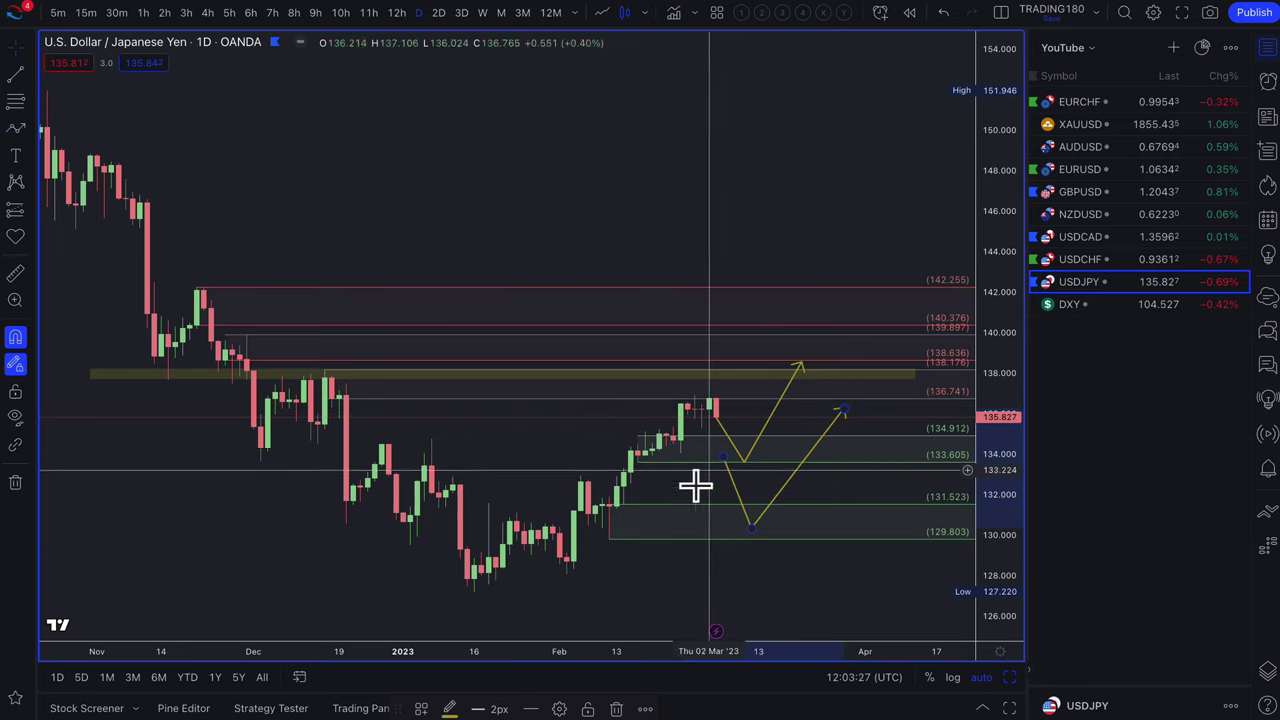
right_click(723, 492)
left_click(700, 493)
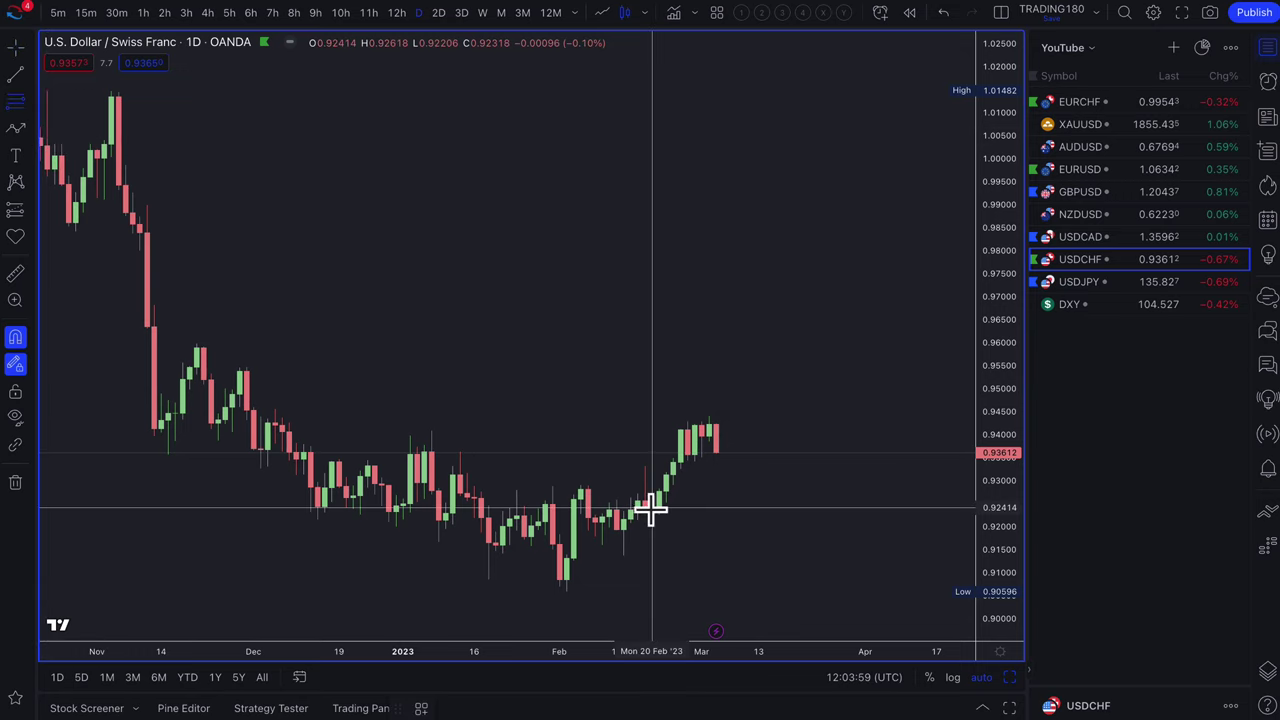
Mark a USDCHF demand zone from 0.92414 to 0.91372 at the mid-February low and apply the "2. DEMAND" template
left_click_drag(652, 510, 624, 560)
scroll(629, 531, "up", 3)
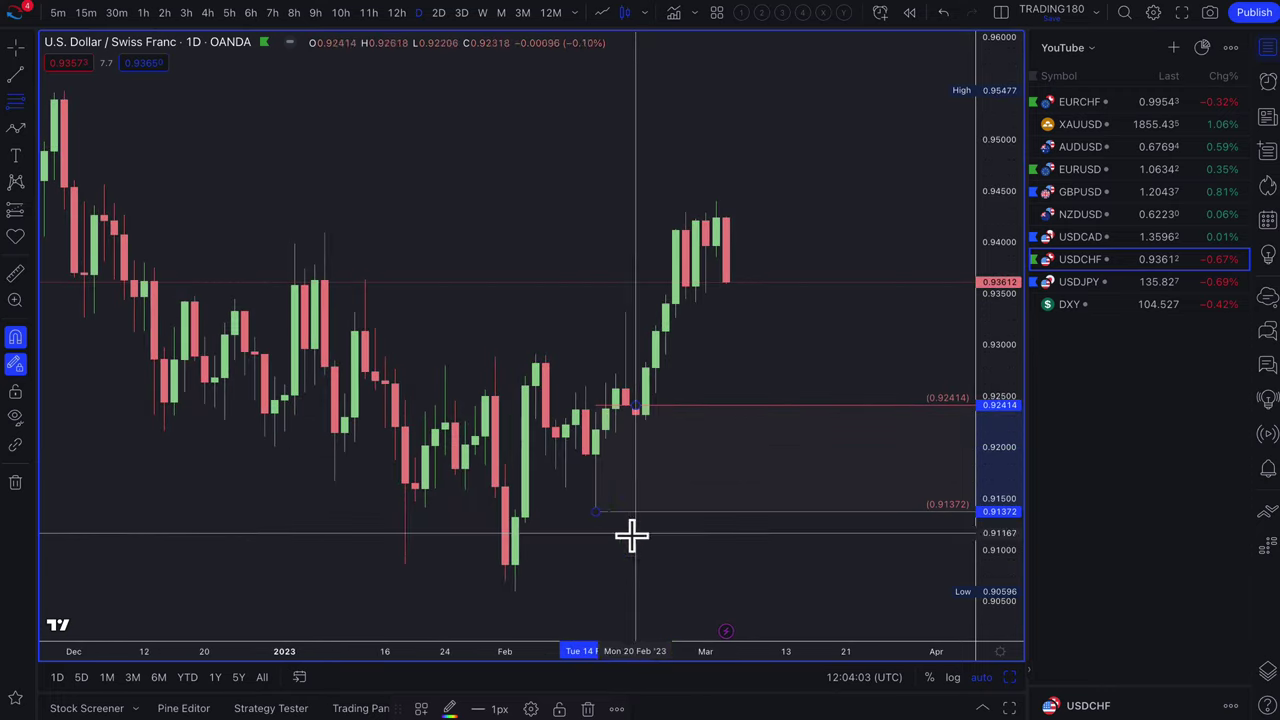
left_click(421, 708)
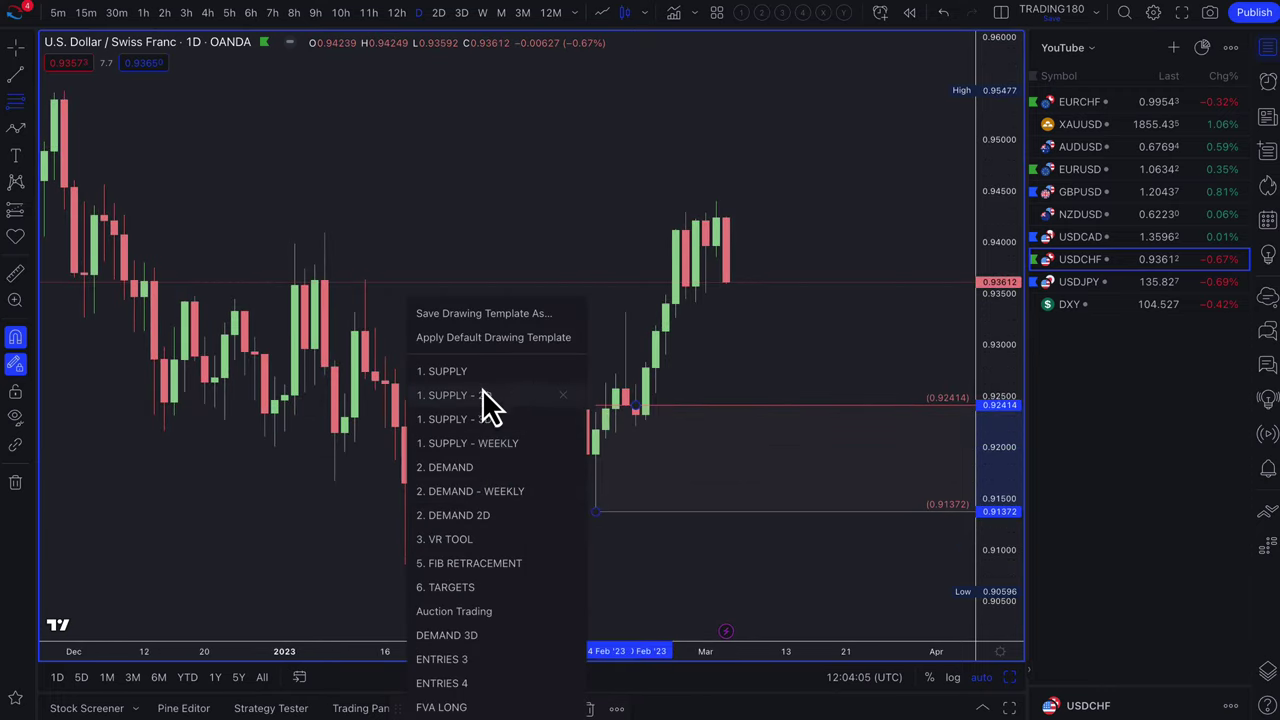
left_click(481, 467)
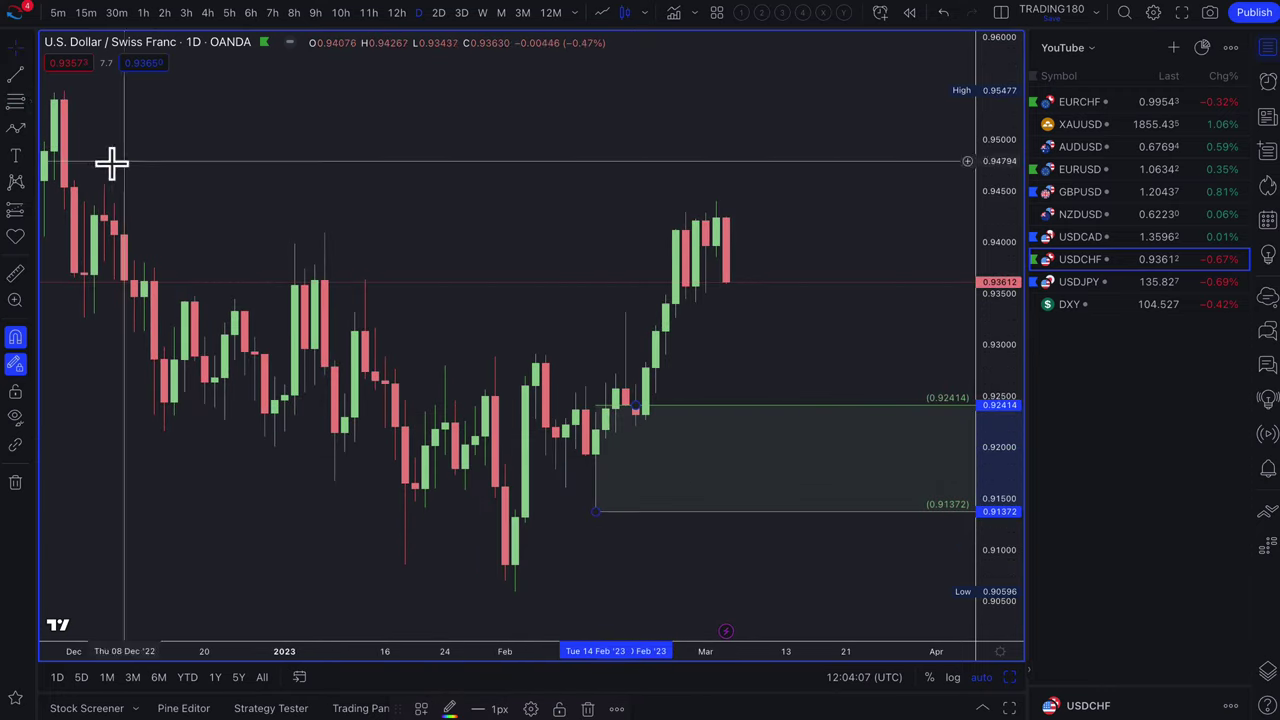
Draw a projected path from the latest USDCHF candle down to about 0.921 in the demand zone, then up to about 0.939
left_click(17, 130)
left_click(726, 284)
left_click(756, 435)
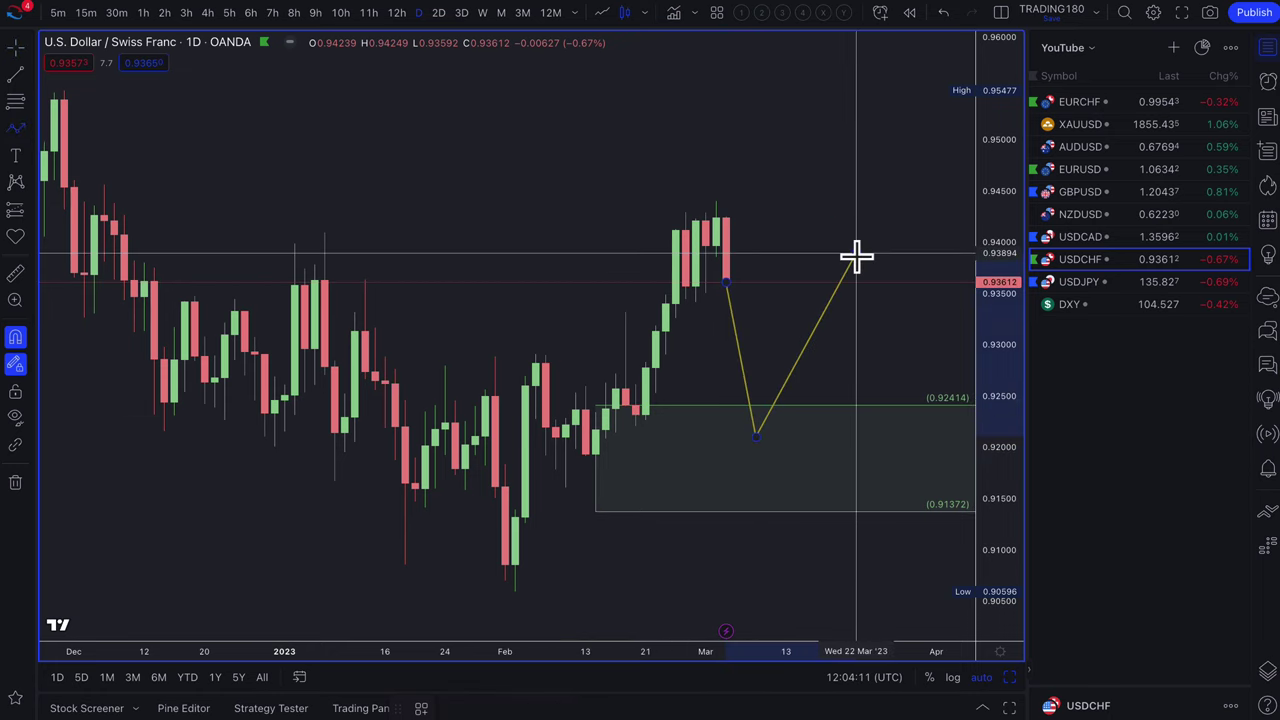
double_click(855, 257)
Mark a USDCHF supply zone from 0.93685 to 0.94562 at the early-December high and apply the "1. SUPPLY" template
scroll(640, 355, "down", 2)
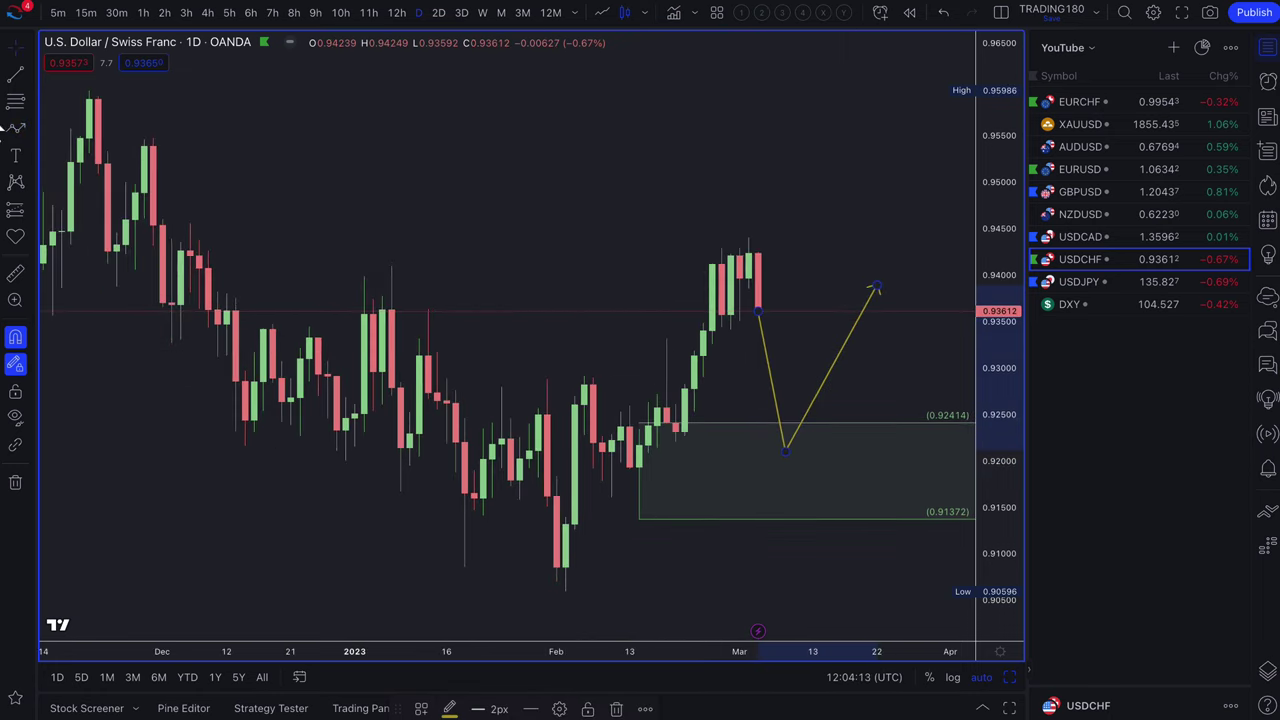
left_click(14, 99)
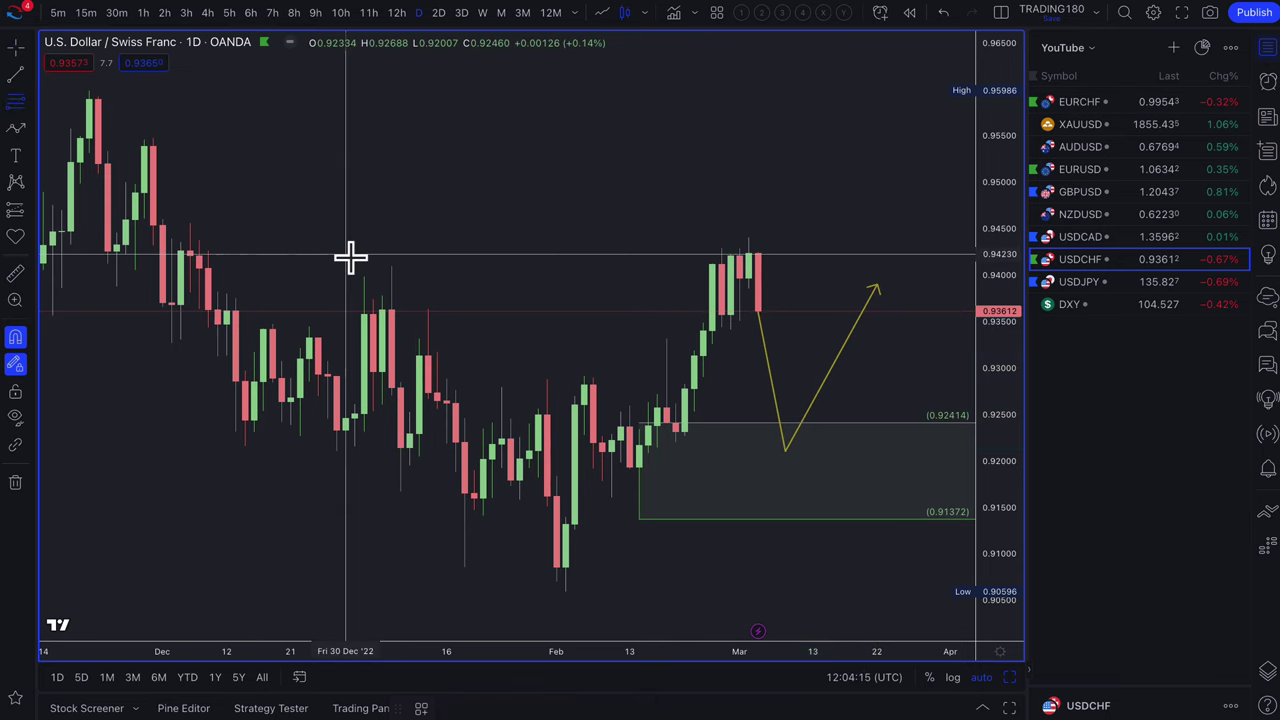
scroll(300, 330, "down", 1)
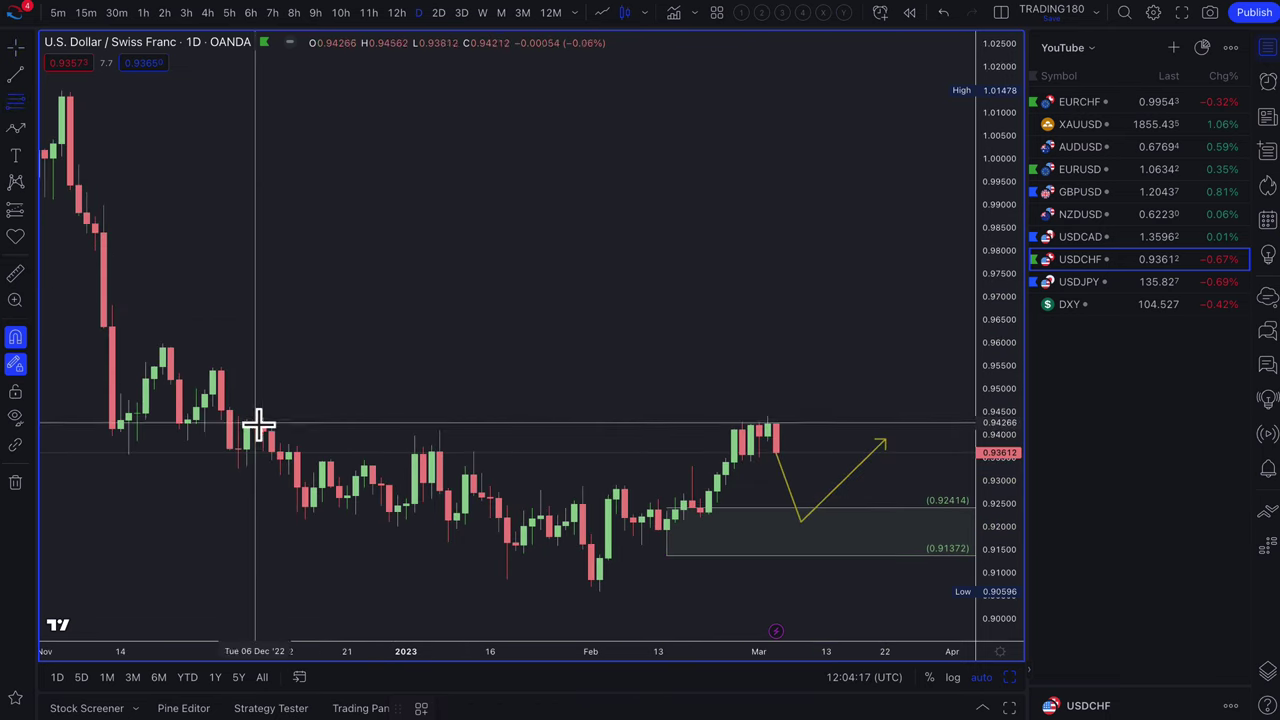
left_click_drag(246, 449, 256, 409)
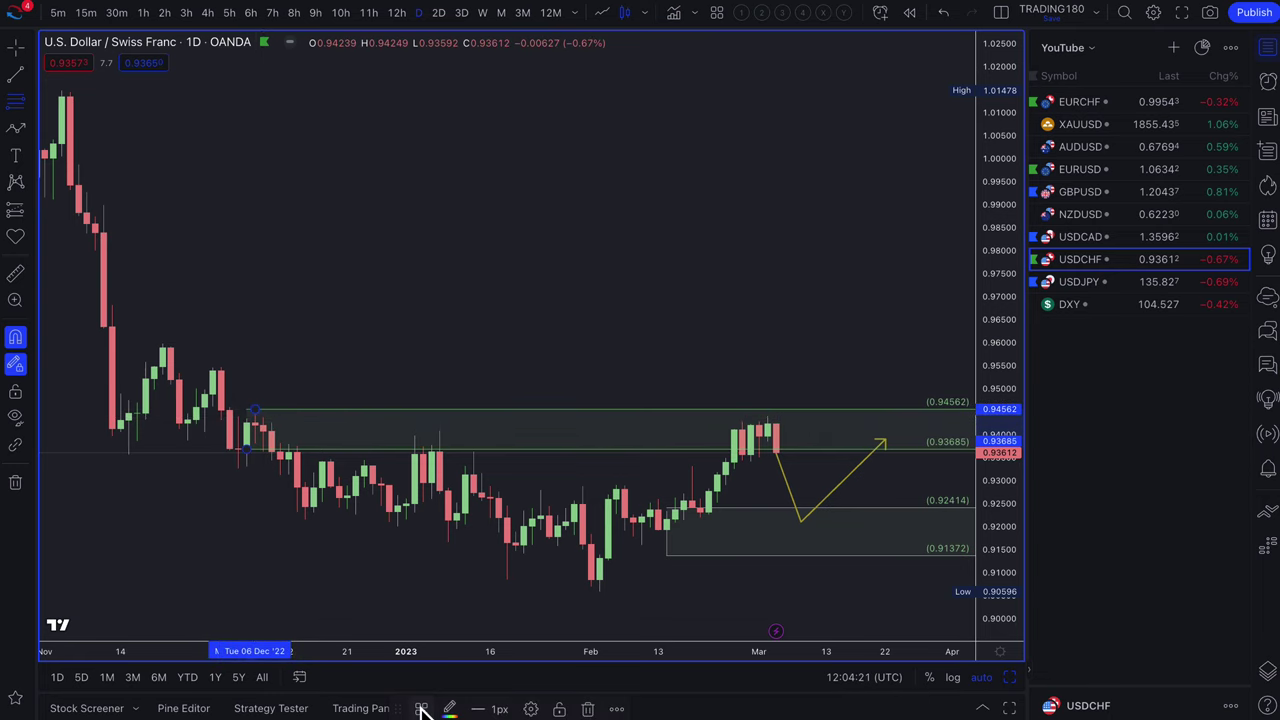
left_click(421, 708)
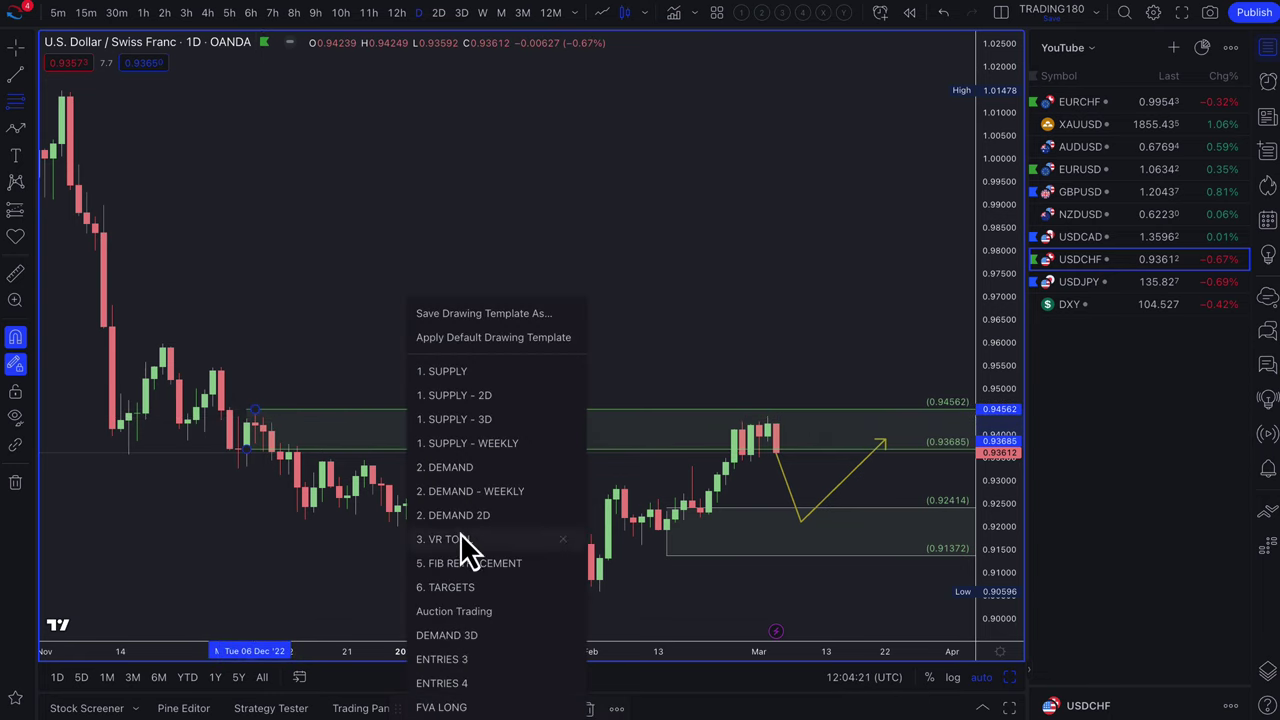
left_click(459, 371)
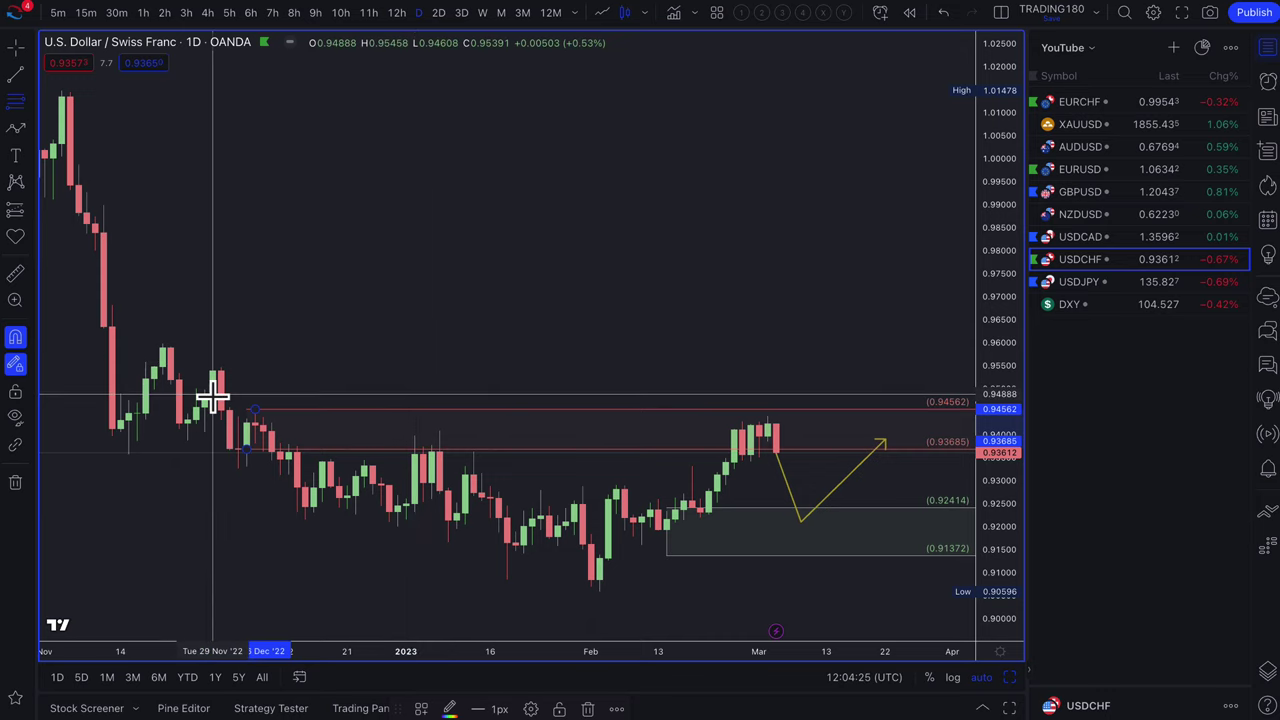
Mark two more USDCHF supply zones at the late-November highs, from 0.94888 to 0.95478 and from 0.95478 to 0.95986
mouse_move(213, 392)
left_mouse_down()
mouse_move(223, 366)
mouse_move(143, 356)
mouse_move(163, 372)
left_mouse_up()
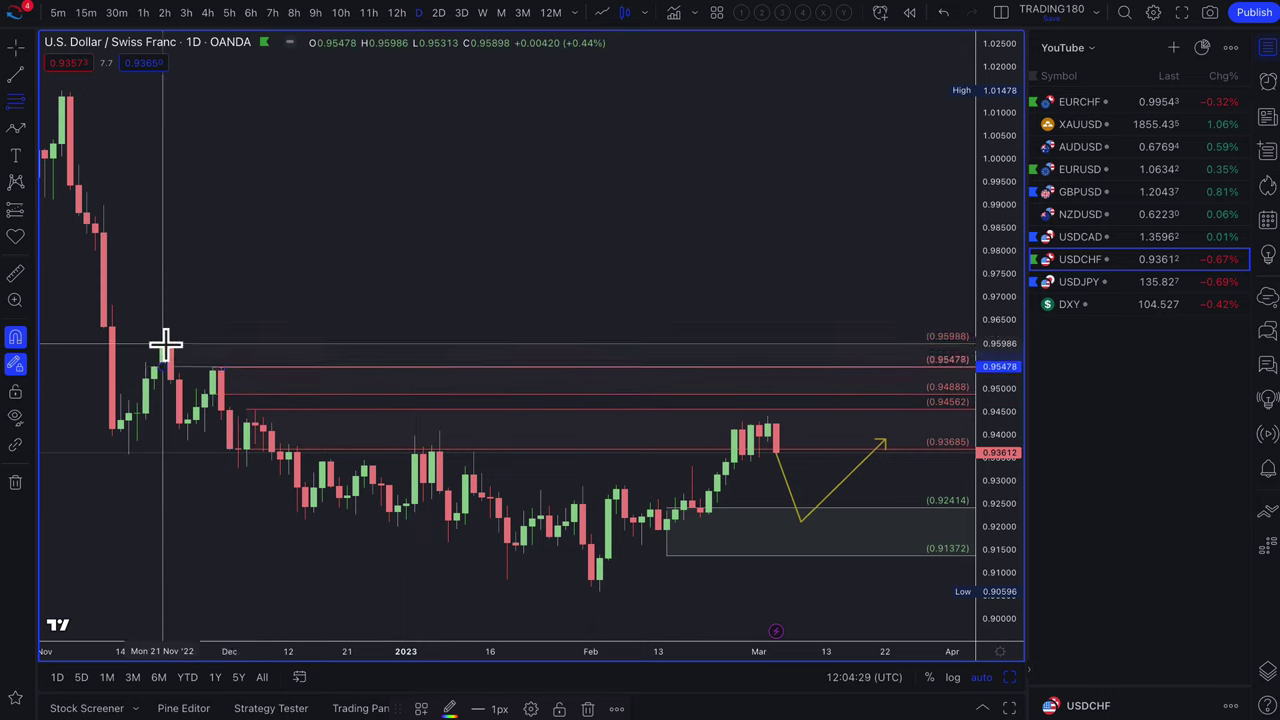
scroll(486, 389, "up", 3)
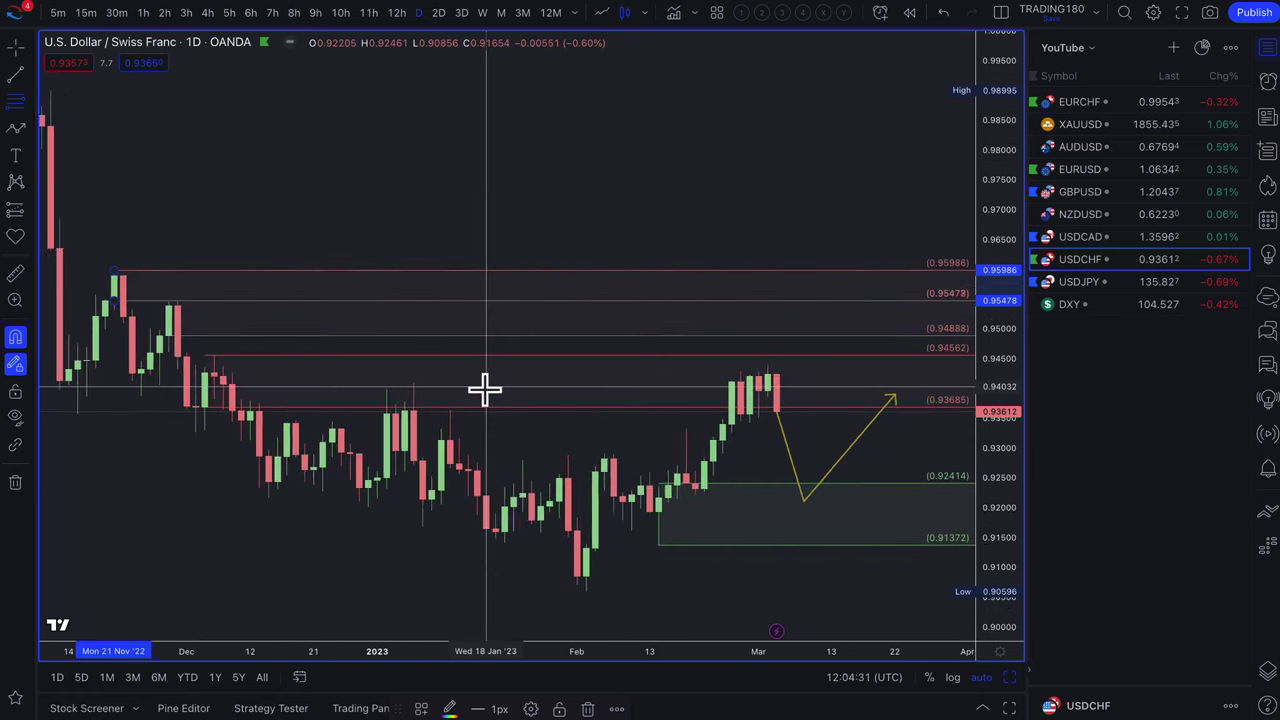
scroll(634, 391, "up", 3)
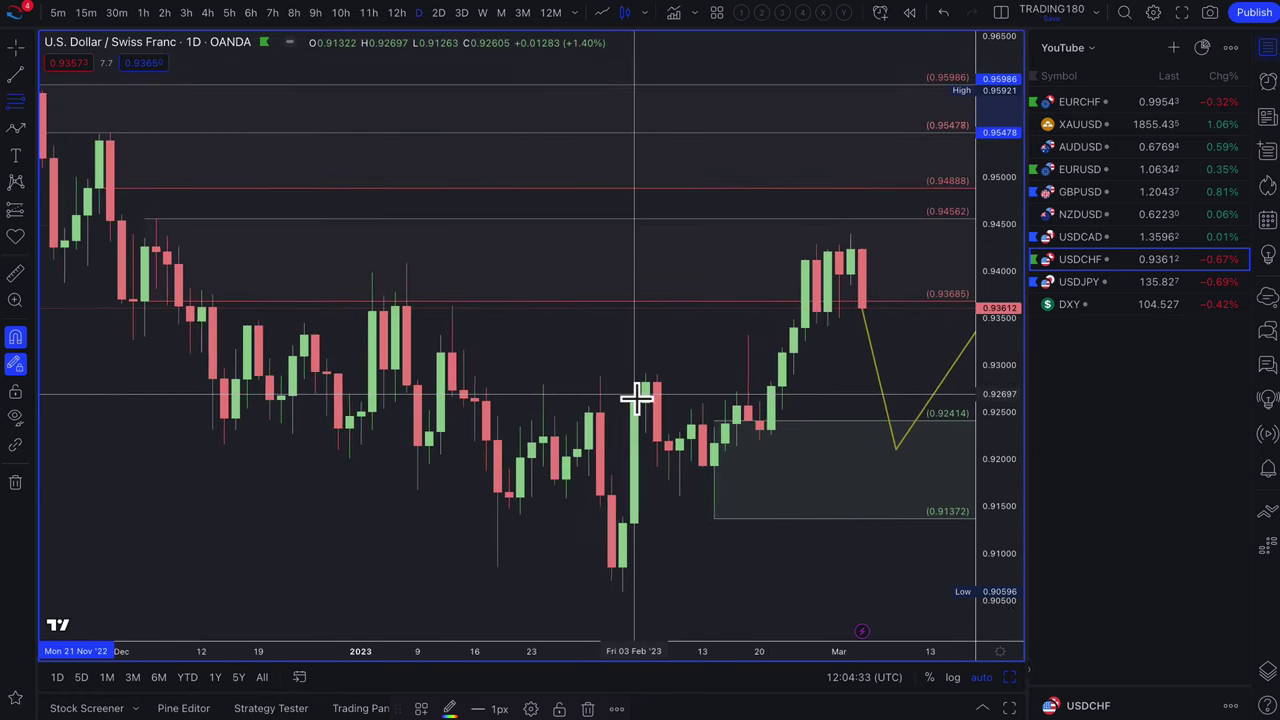
Reshape the USDCHF projected path so its low sits at the demand zone's 0.92414 edge and its end reaches about 0.942
scroll(512, 372, "down", 2)
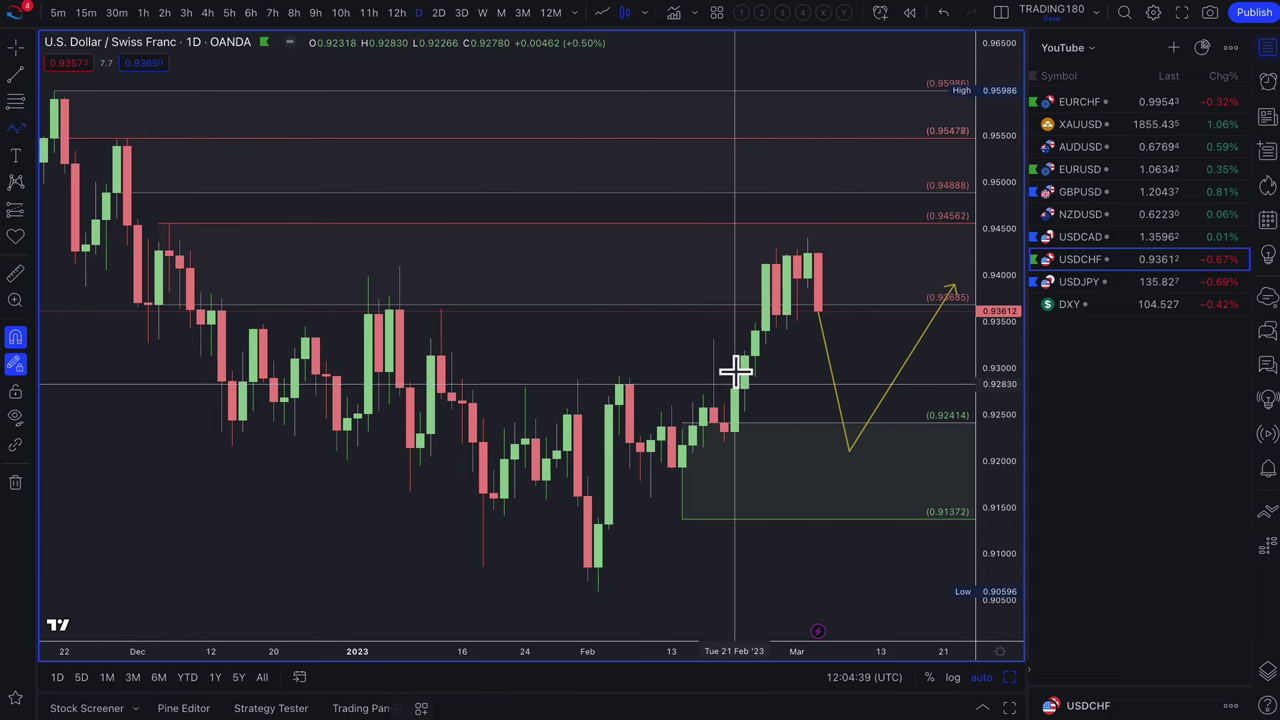
scroll(760, 400, "right", 3)
left_click_drag(744, 403, 763, 385)
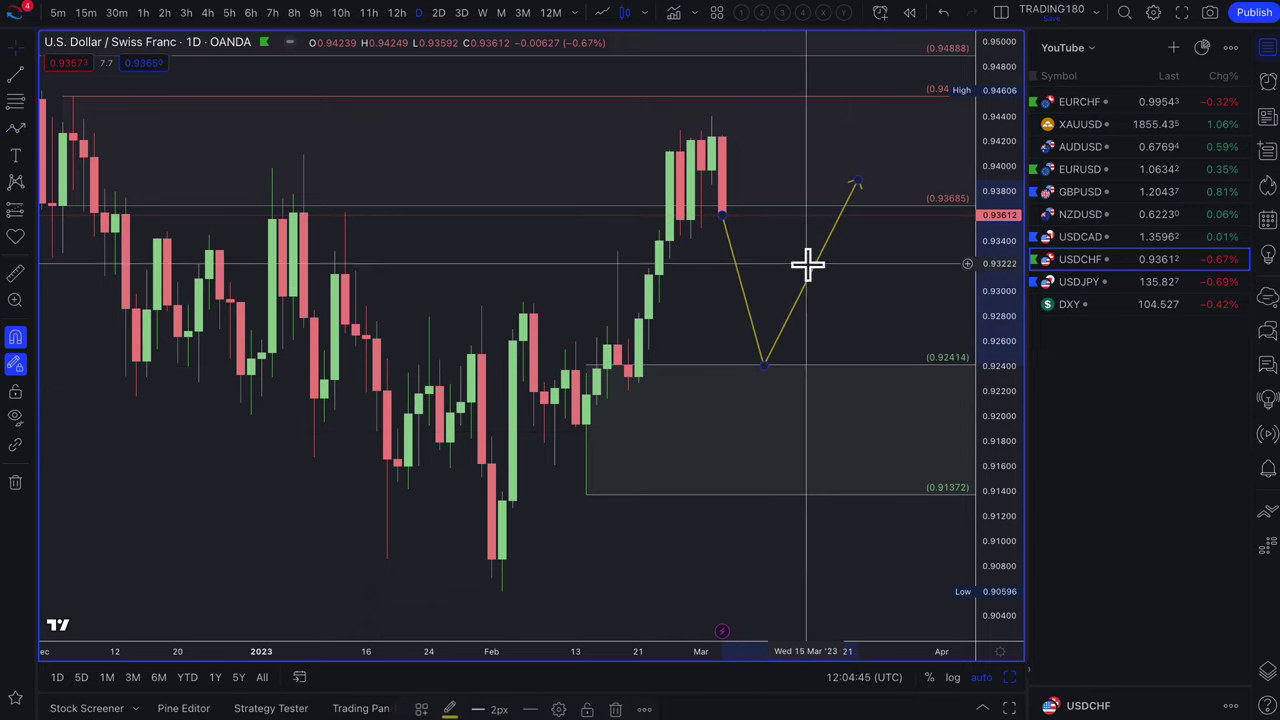
left_click_drag(858, 184, 889, 143)
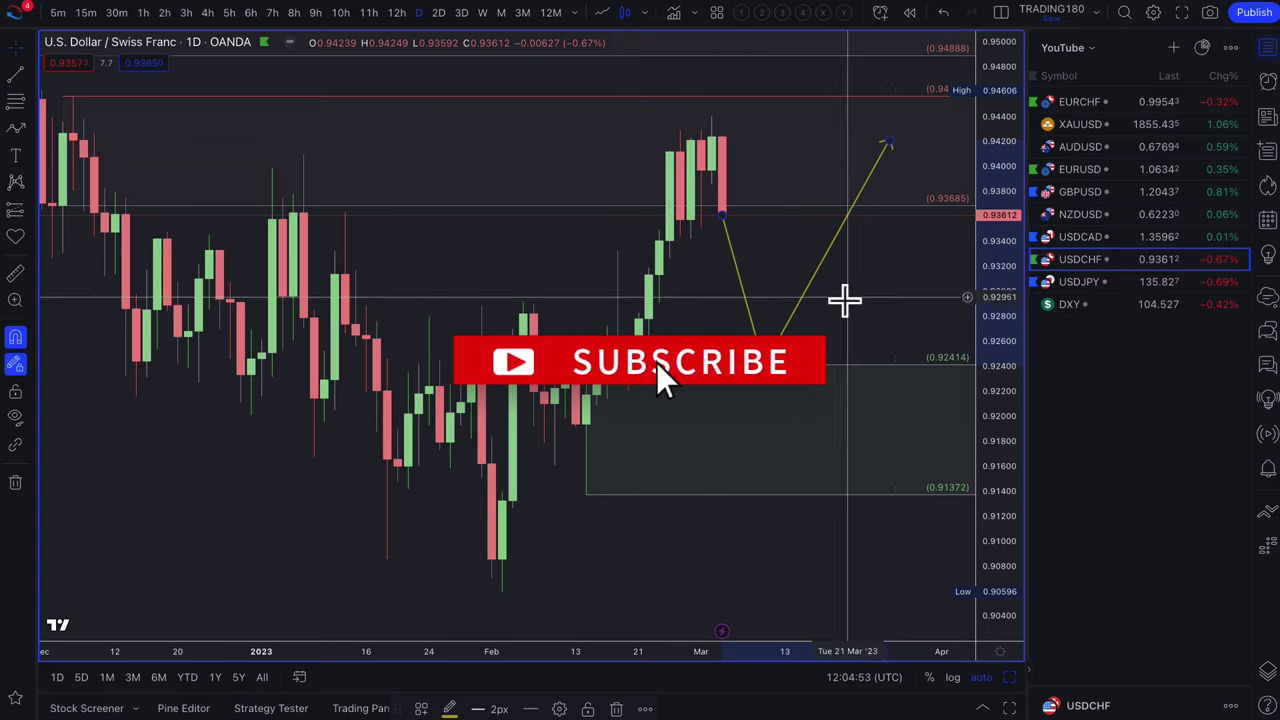
Switch to the USDCAD chart and mark a demand zone from 1.35523 to 1.35162 at 23 February with the "2. DEMAND" template
left_click(1085, 242)
scroll(731, 423, "down", 3)
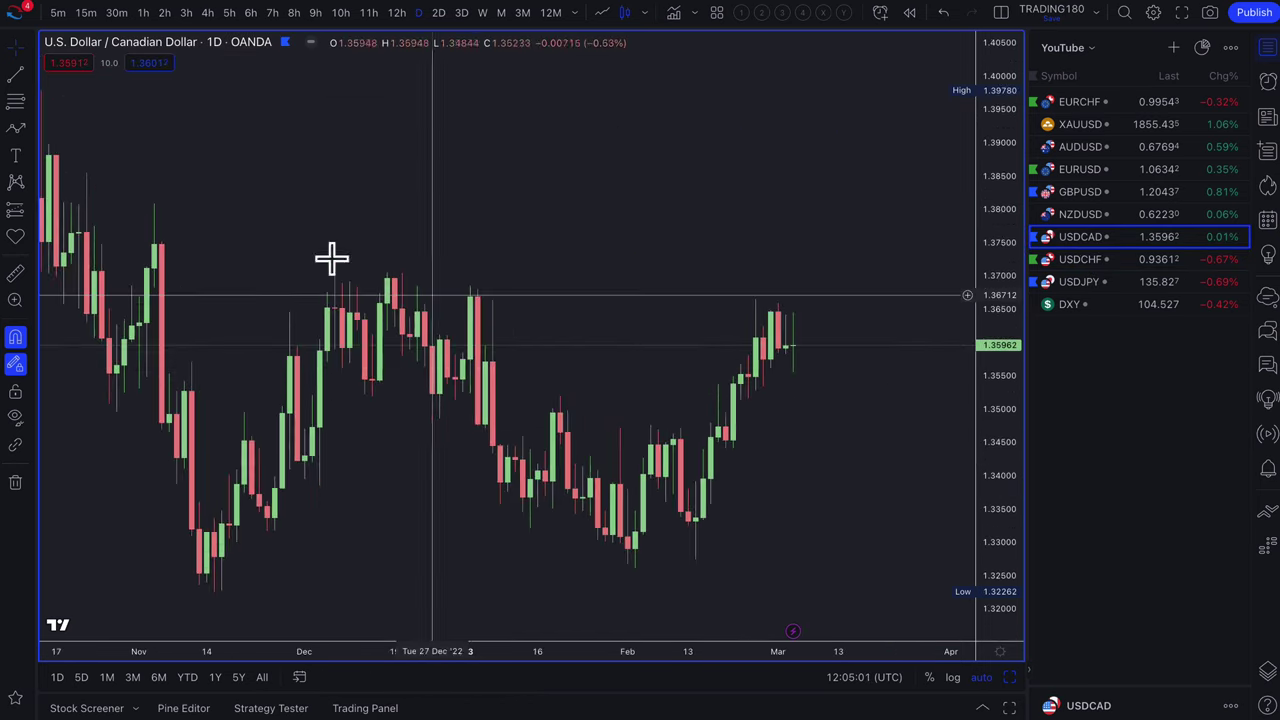
left_click(15, 102)
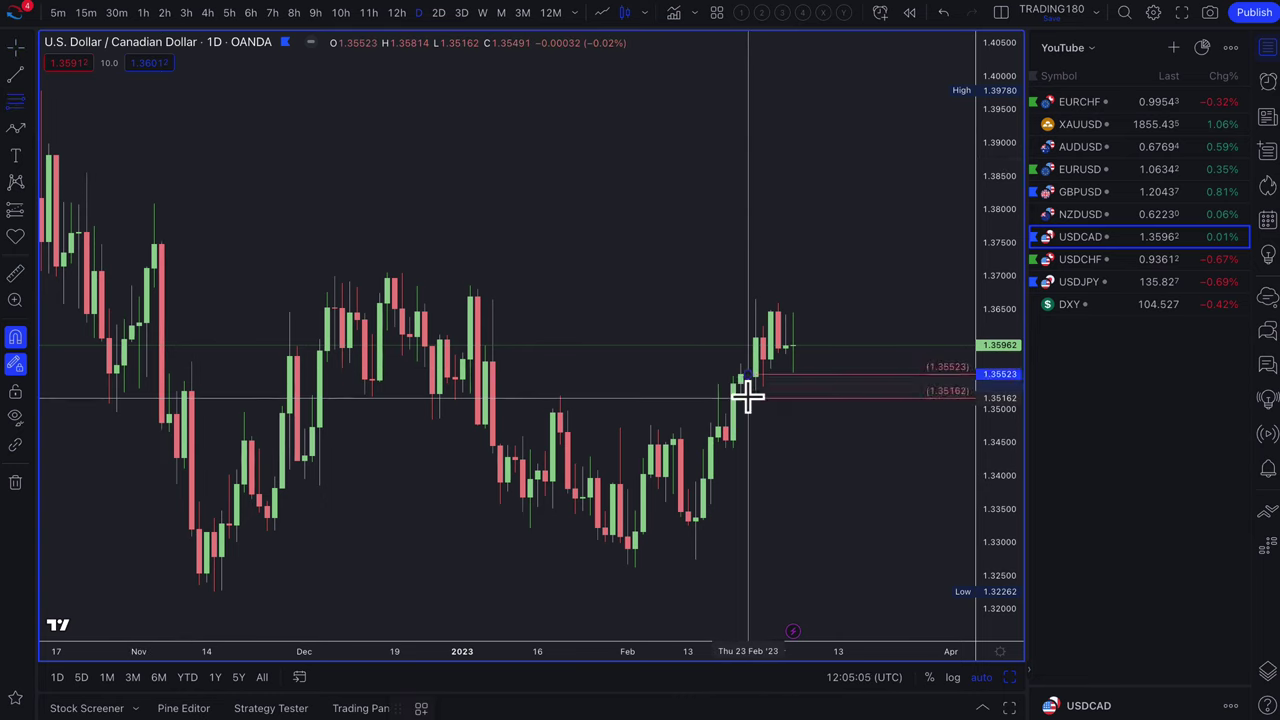
left_click(420, 709)
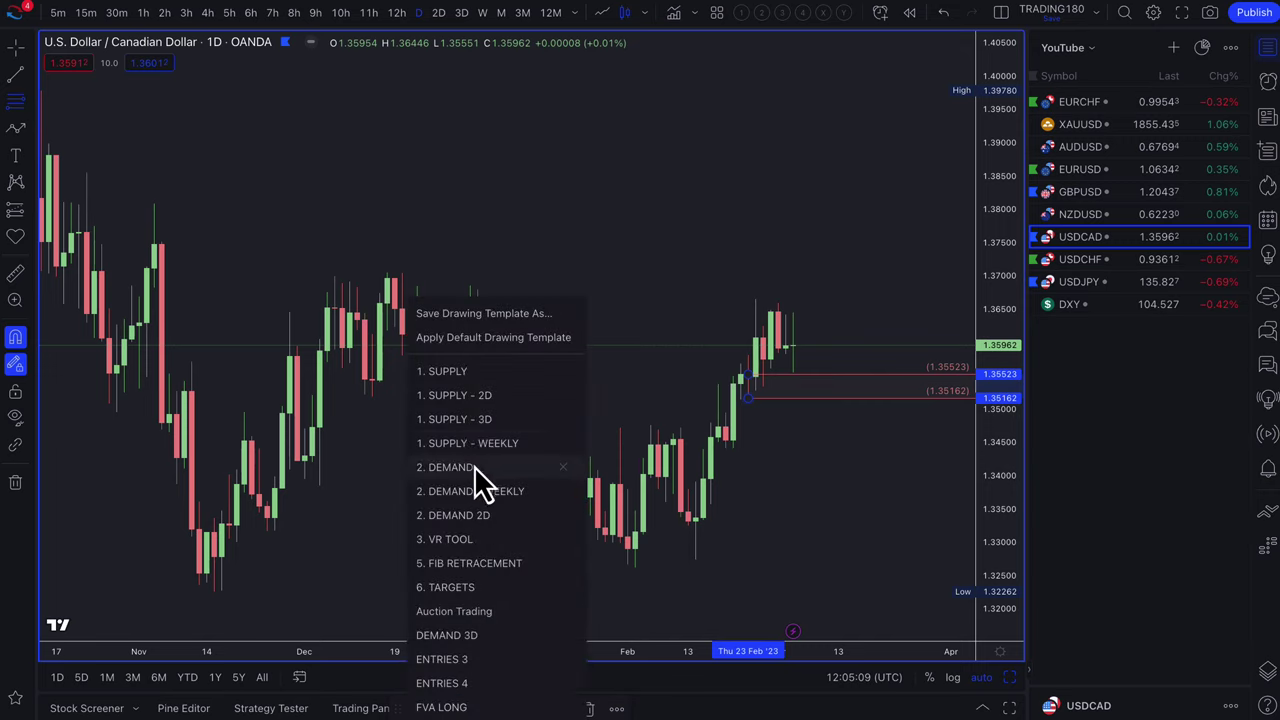
left_click(476, 467)
Mark two lower USDCAD demand zones, from 1.34740 to 1.34414 and from 1.33457 to 1.32262
left_click_drag(725, 430, 731, 451)
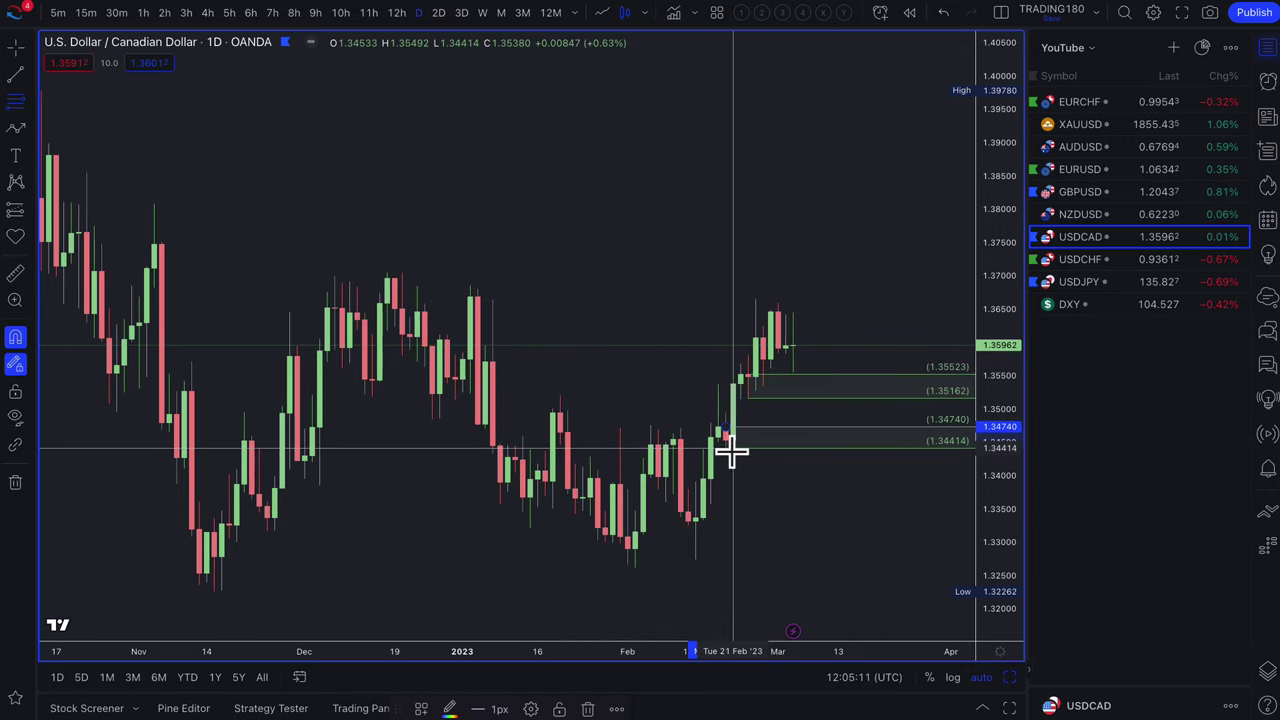
left_click_drag(691, 515, 214, 598)
scroll(509, 529, "up", 3)
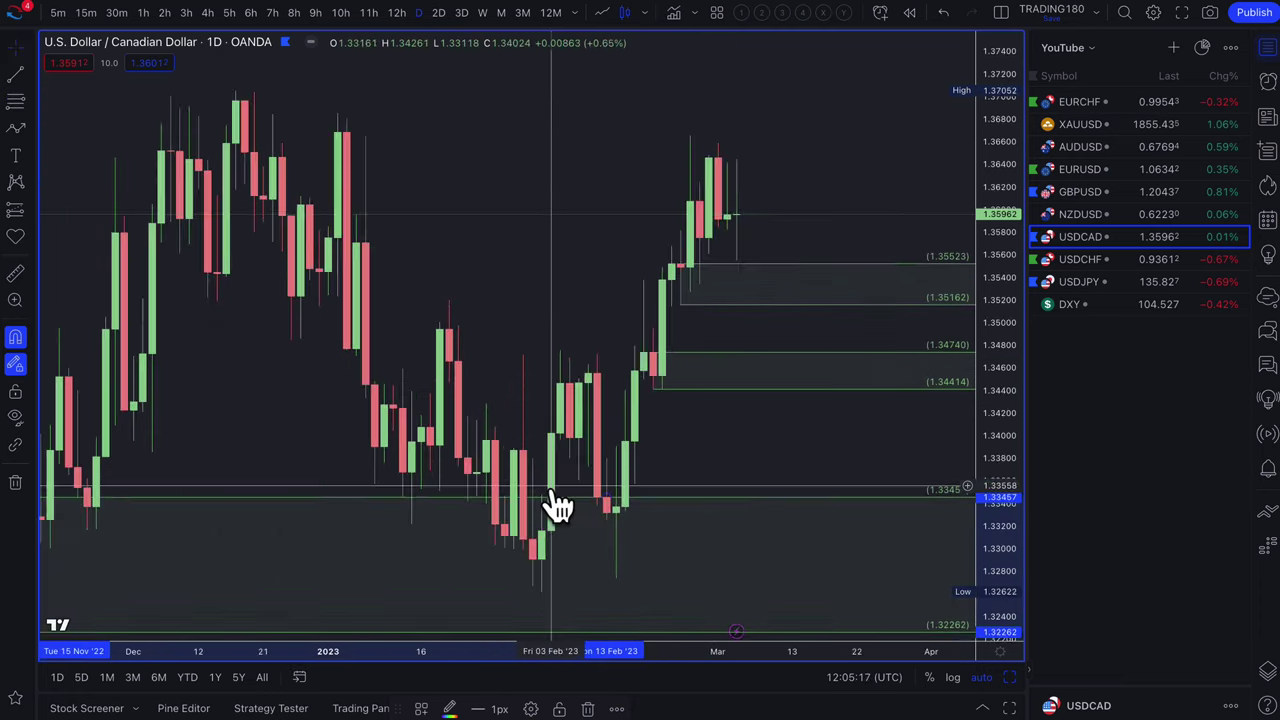
Draw a USDCAD projected path from the current price down to the 1.34740 demand zone edge and up to about 1.361
scroll(557, 506, "down", 2)
left_click(15, 127)
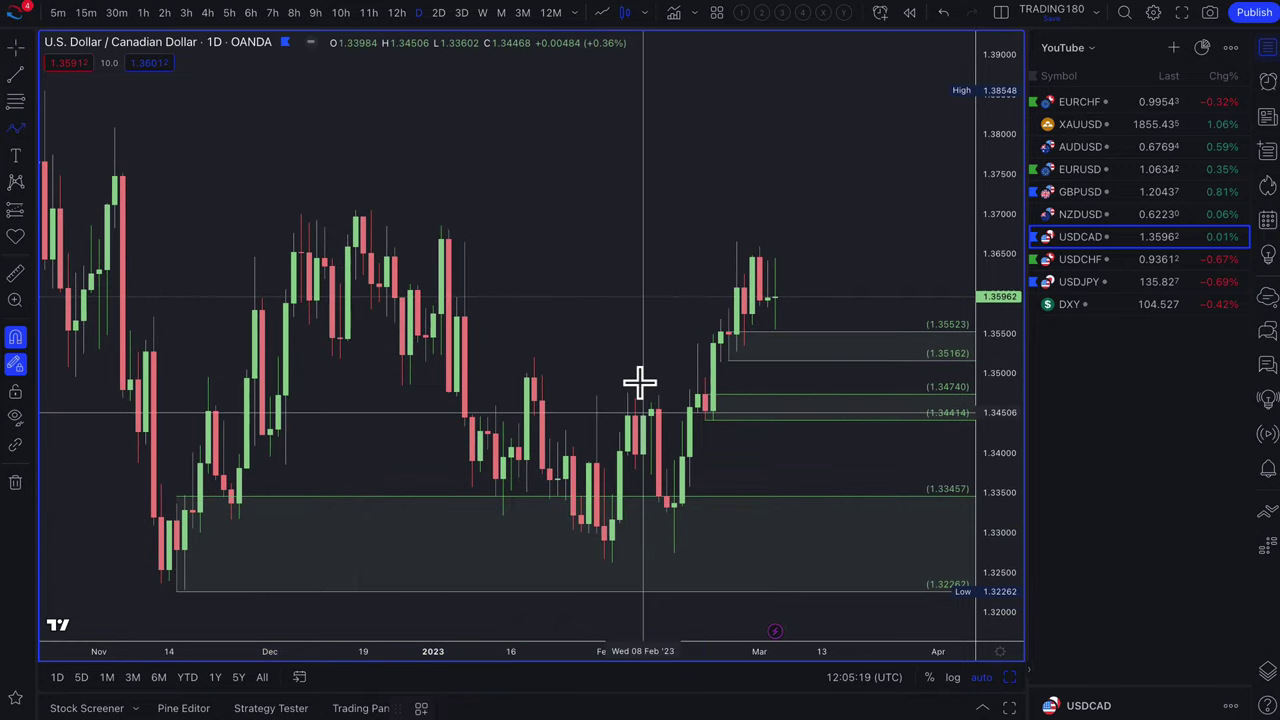
left_click(776, 298)
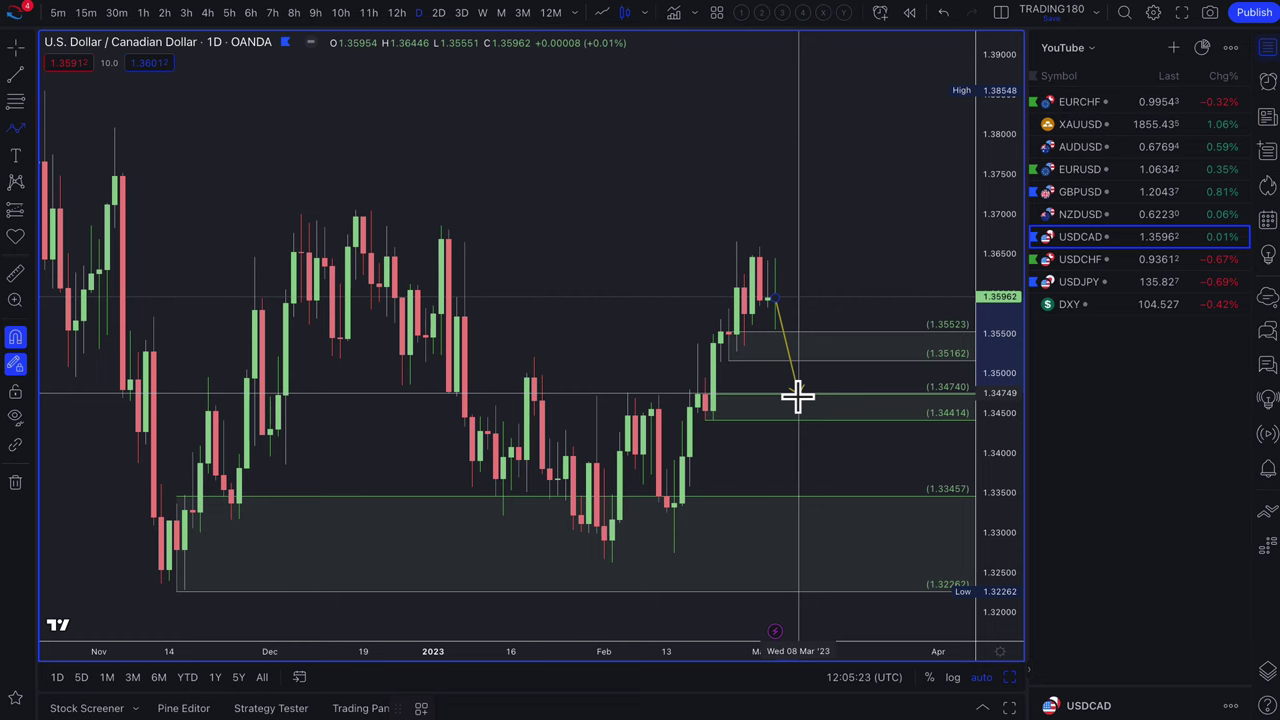
left_click(798, 395)
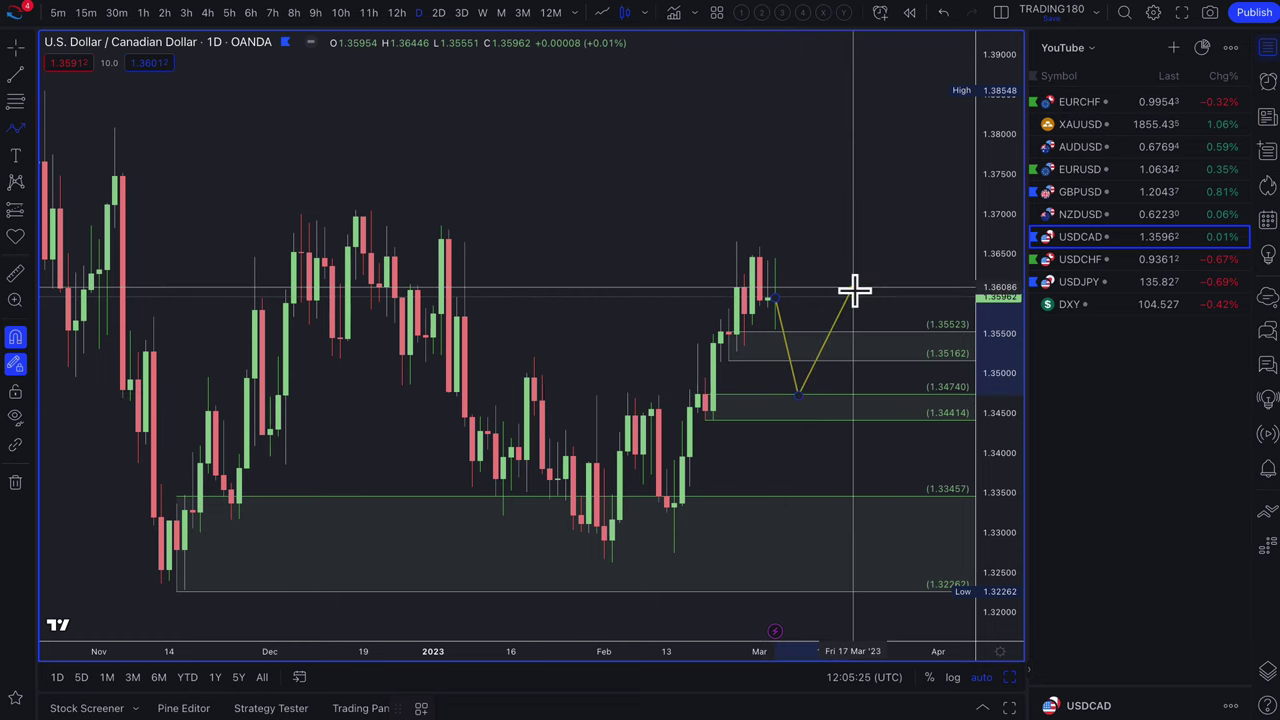
mouse_move(786, 348)
left_mouse_down()
mouse_move(771, 371)
mouse_move(706, 300)
mouse_move(714, 334)
mouse_move(675, 362)
left_mouse_up()
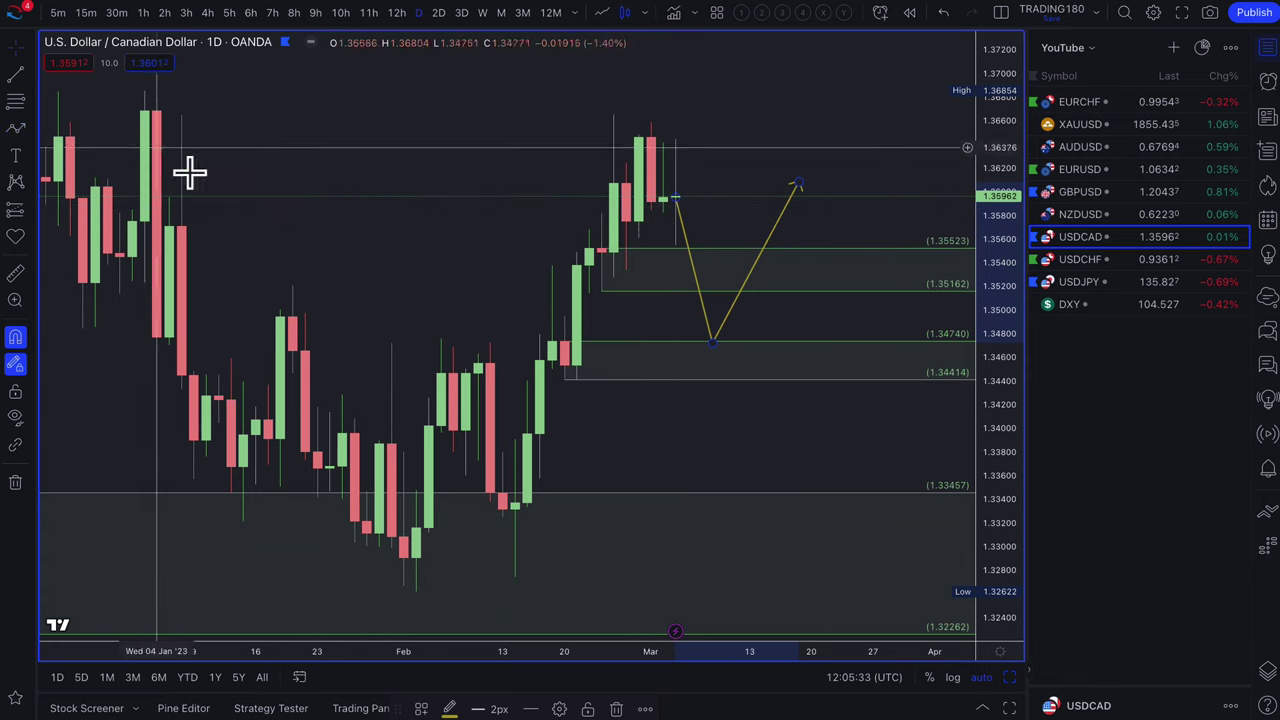
Mark a USDCAD supply zone from 1.35752 to 1.38084 at the 3 November high with the "1. SUPPLY - 2D" template
scroll(491, 266, "down", 5)
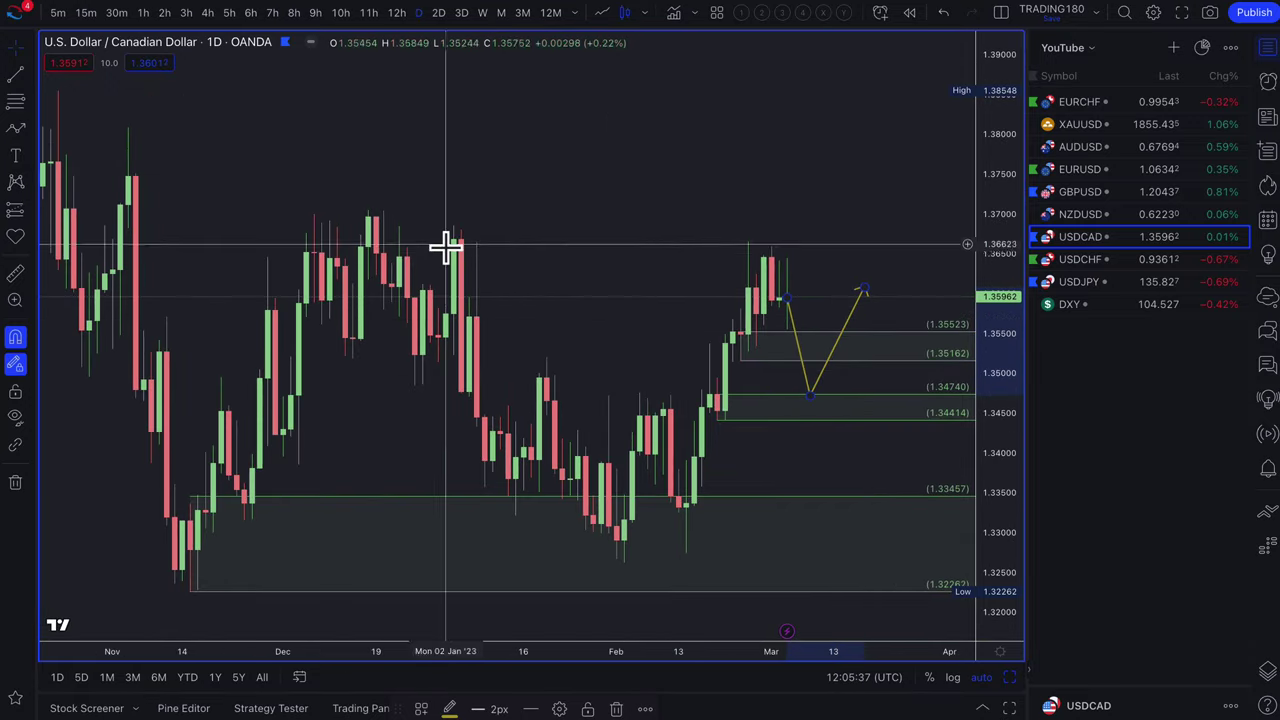
scroll(574, 234, "down", 2)
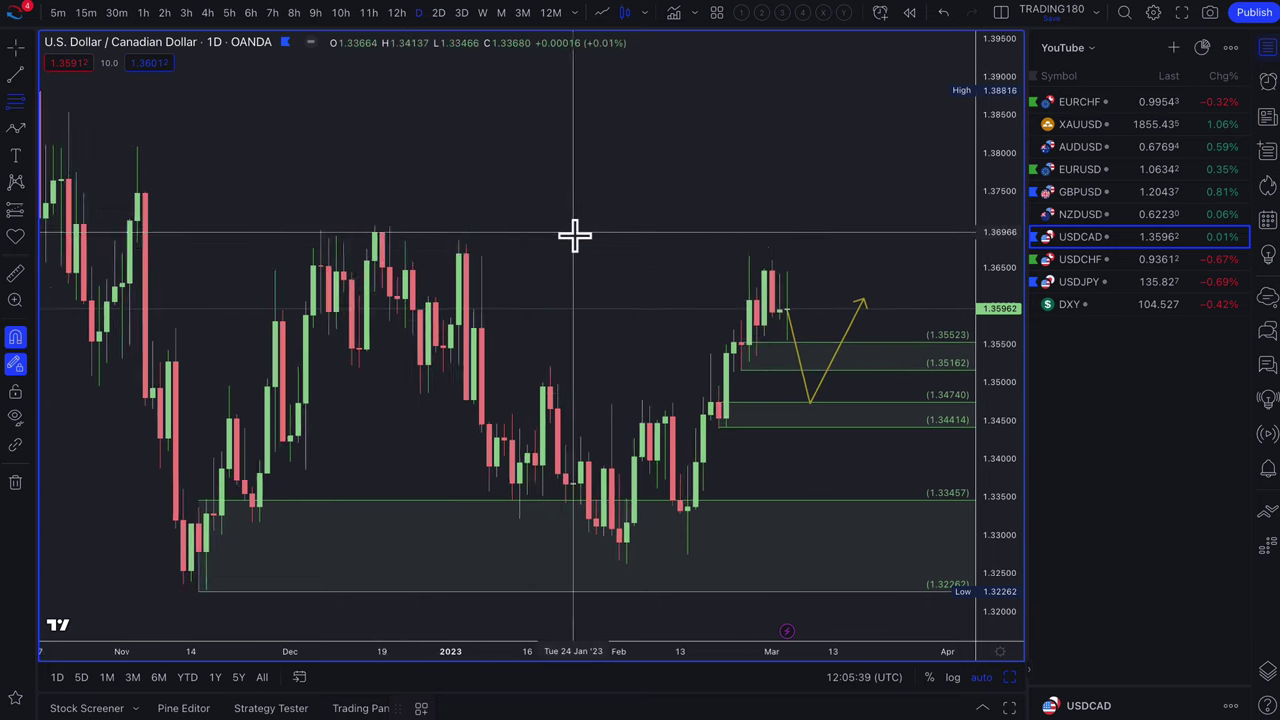
left_click(506, 355)
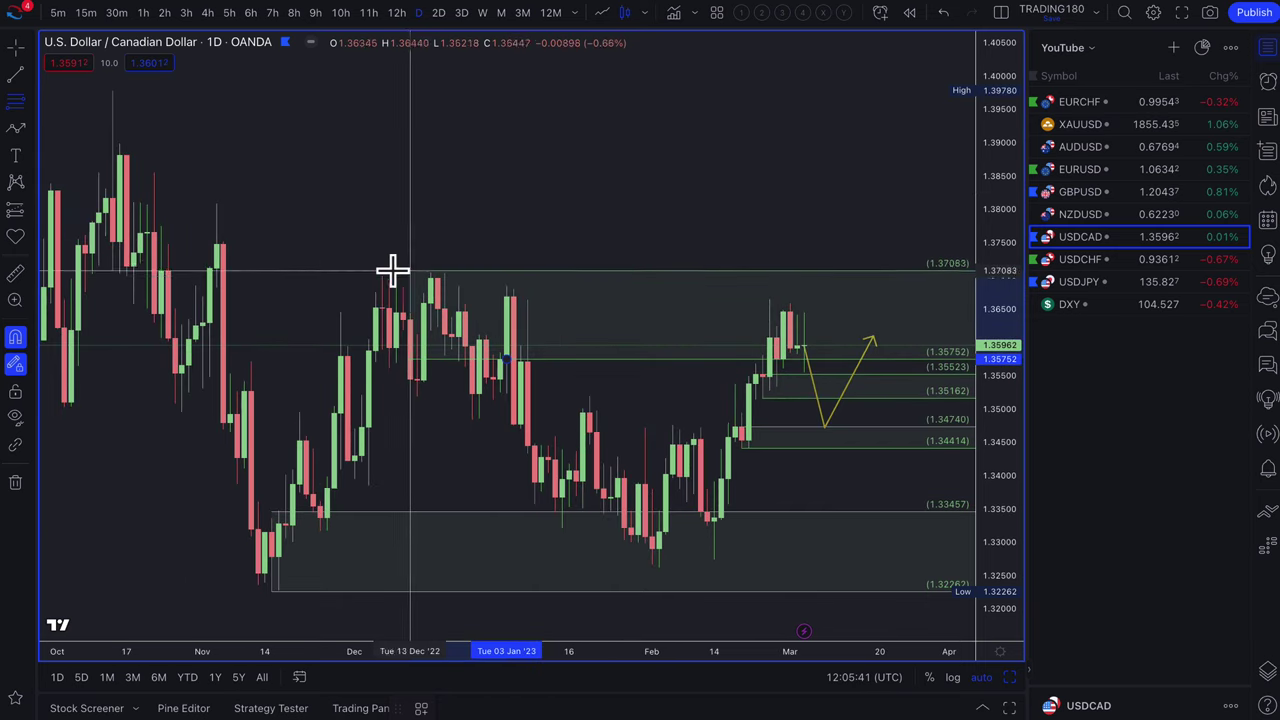
left_click(214, 209)
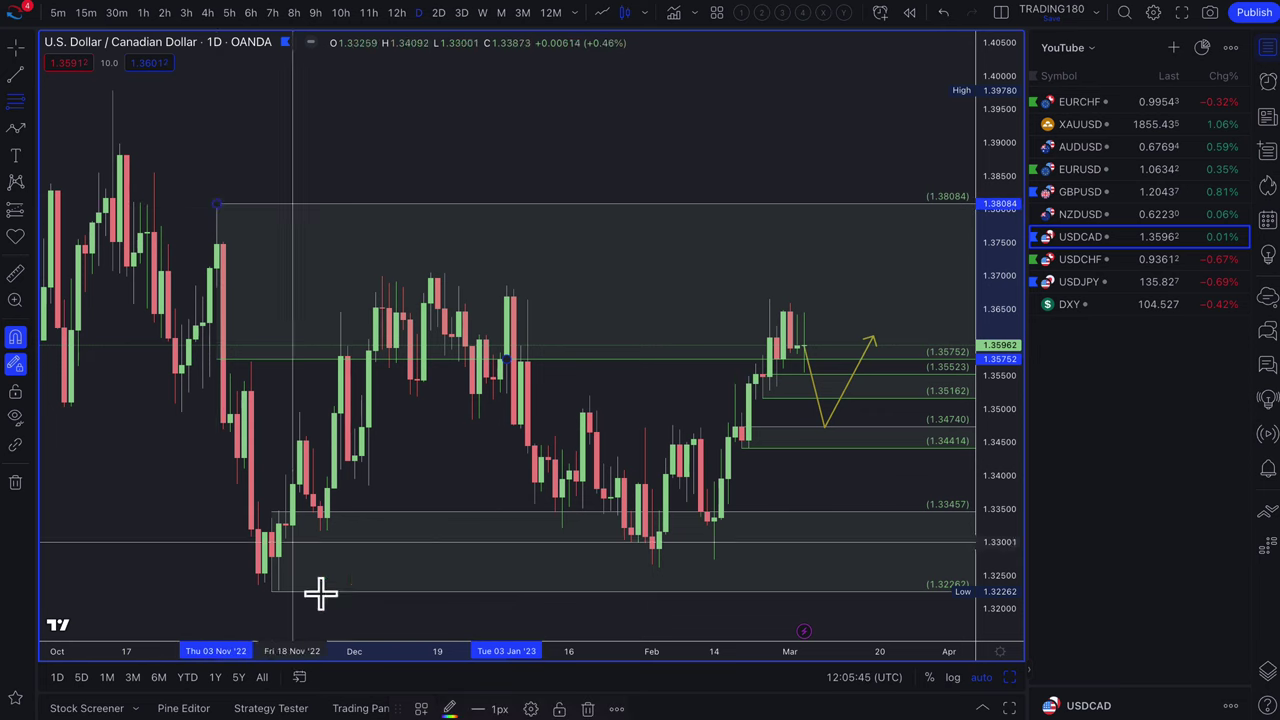
left_click(422, 708)
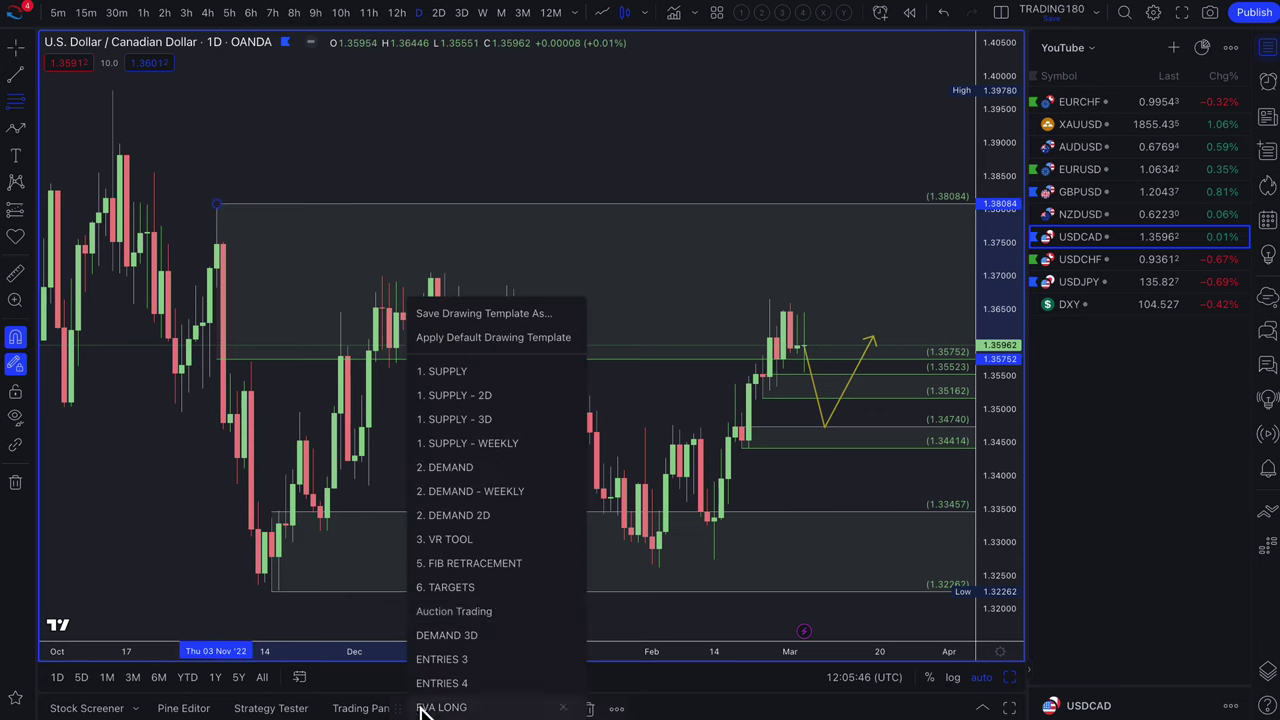
left_click(461, 393)
Extend the USDCAD supply zone's upper edge to the 13 October high at 1.39780
scroll(586, 380, "down", 5)
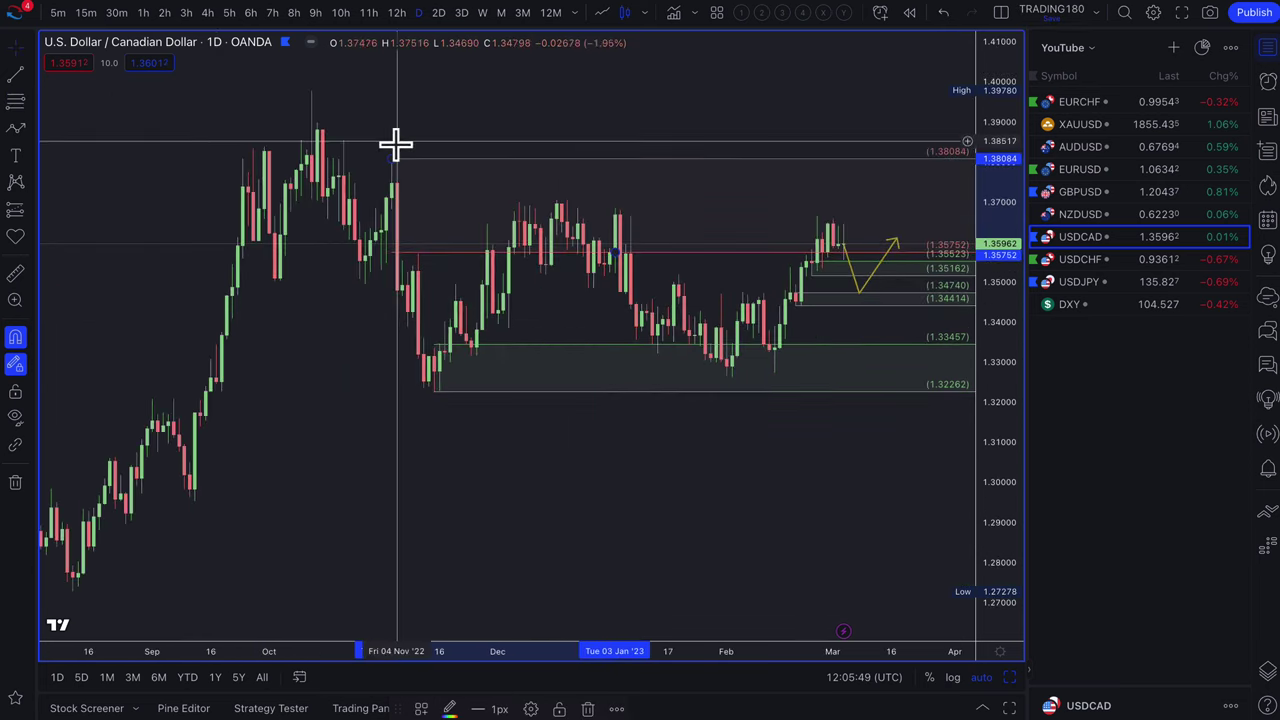
left_click(330, 130)
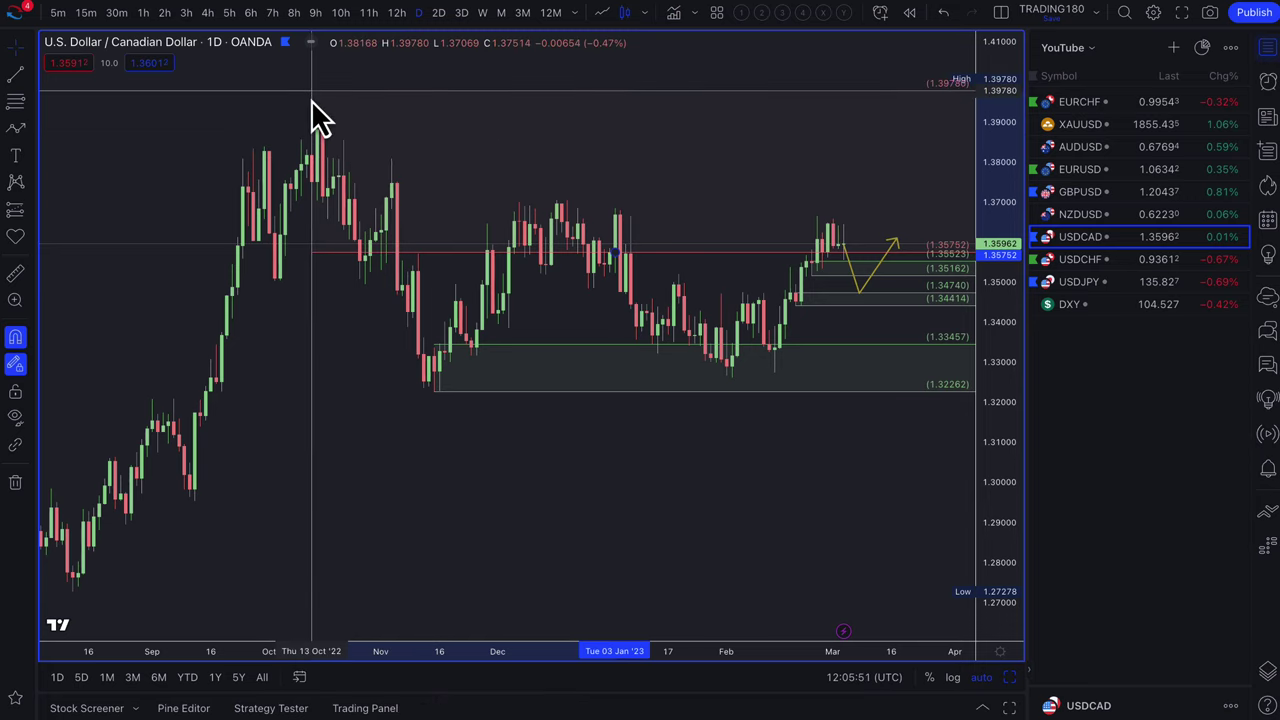
mouse_move(311, 100)
left_mouse_down()
mouse_move(437, 189)
mouse_move(403, 177)
mouse_move(311, 94)
mouse_move(351, 137)
mouse_move(535, 220)
mouse_move(561, 210)
left_mouse_up()
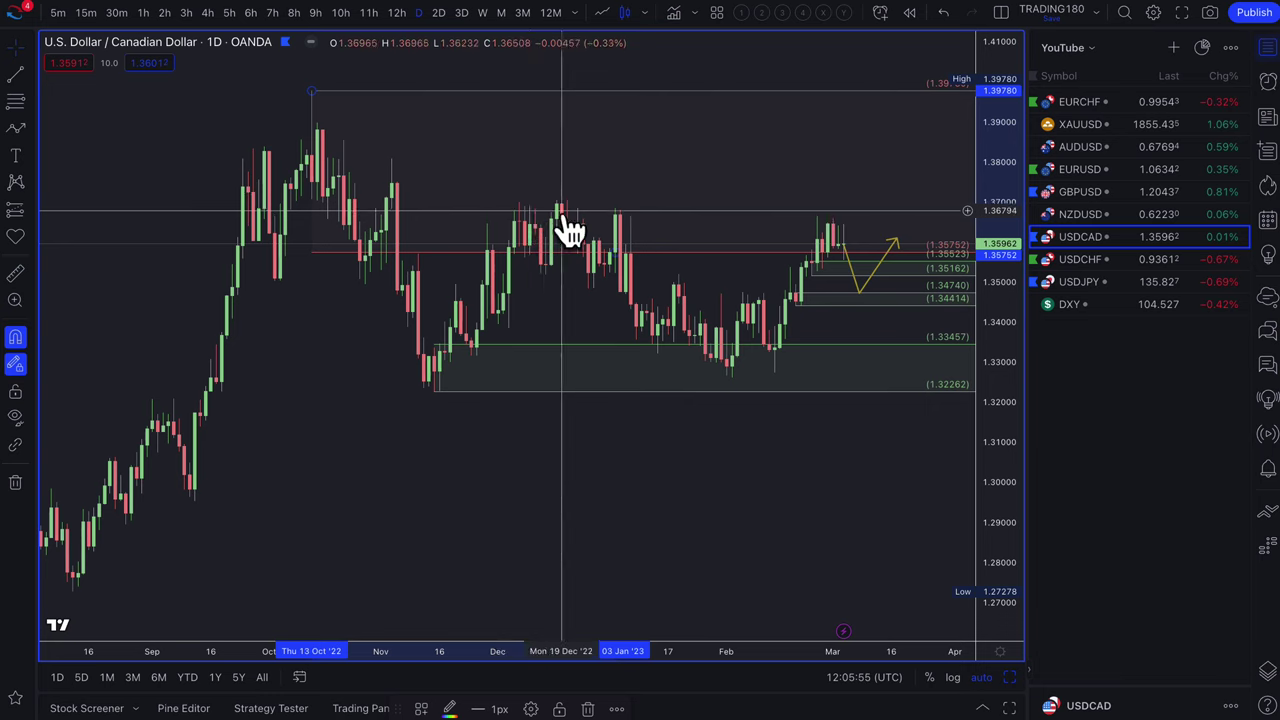
Highlight two USDCAD resistance bands with rectangles, from 1.37030 to 1.36728 and from 1.38217 to 1.37973
left_click(29, 128)
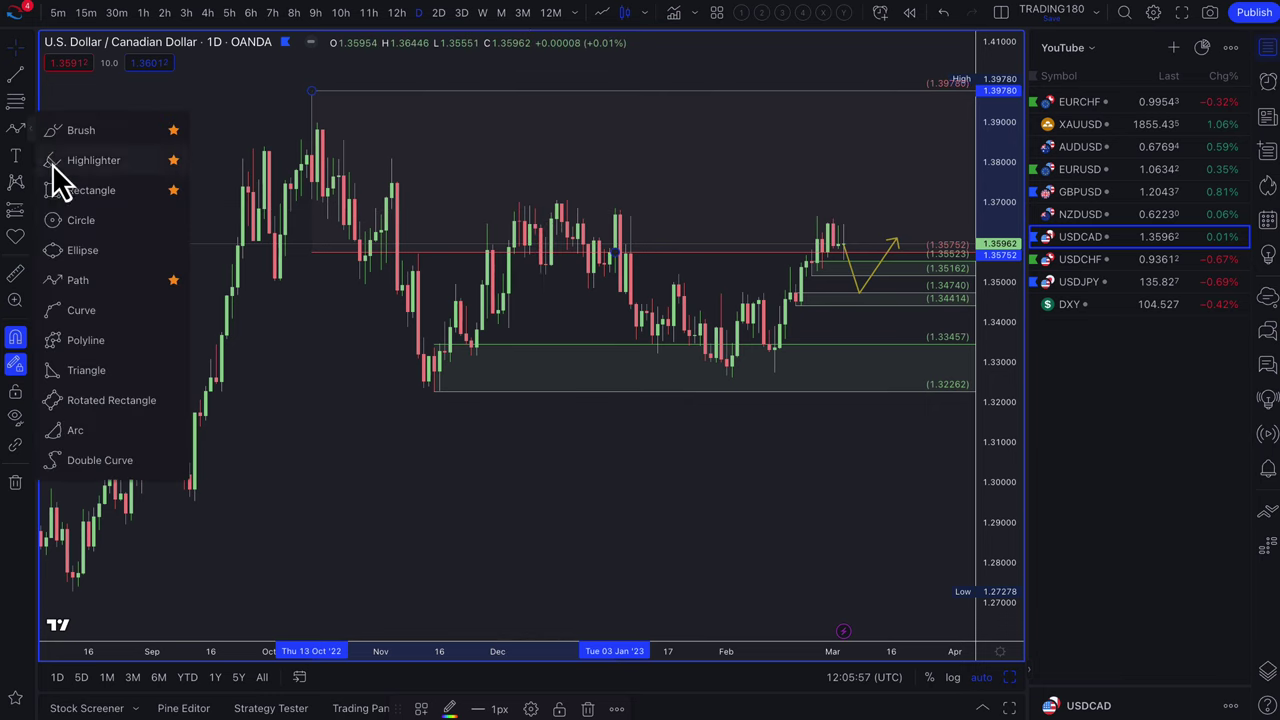
left_click(62, 190)
scroll(514, 306, "up", 4)
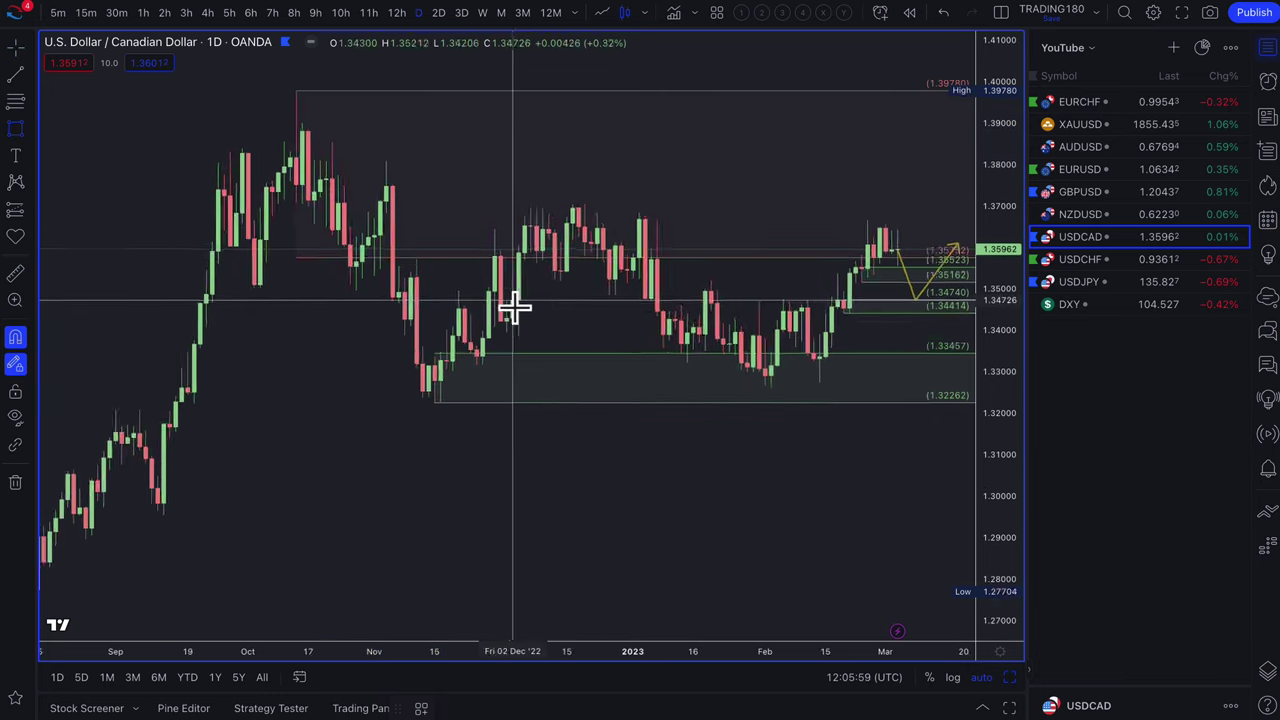
mouse_move(93, 273)
left_mouse_down()
mouse_move(620, 363)
mouse_move(820, 354)
mouse_move(906, 334)
mouse_move(916, 240)
mouse_move(953, 208)
left_mouse_up()
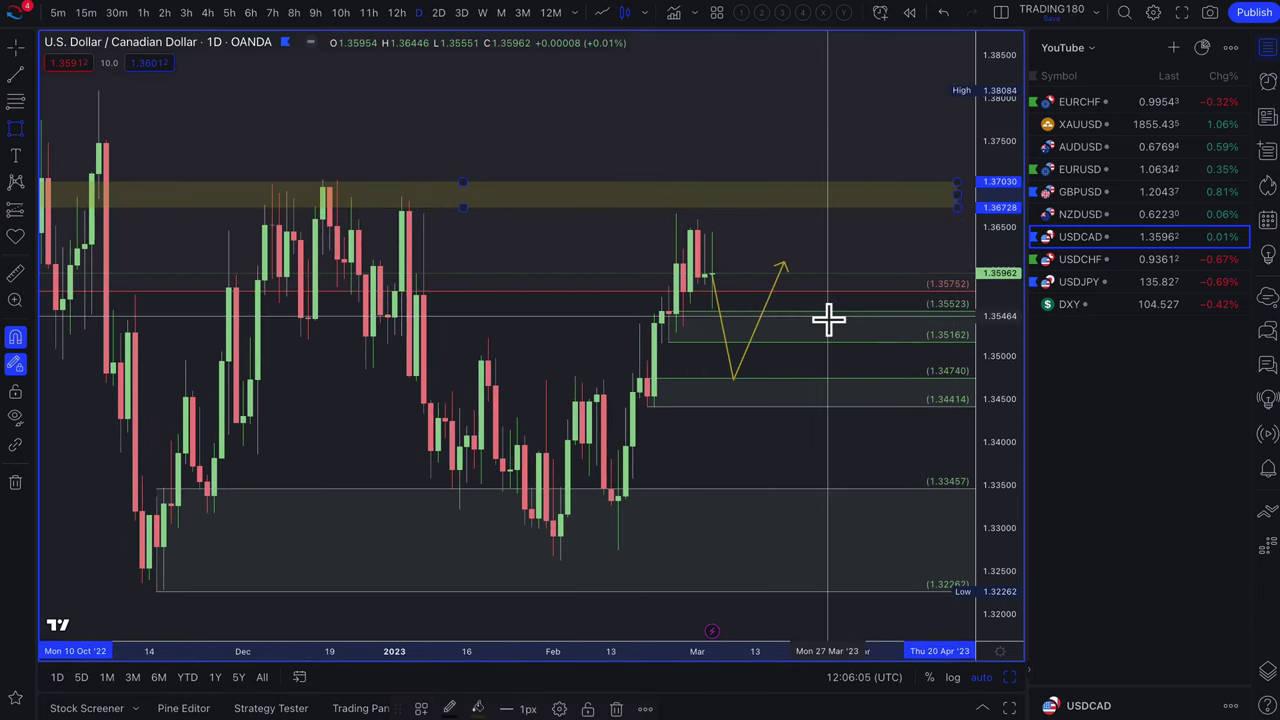
scroll(826, 317, "down", 3)
scroll(800, 376, "up", 1)
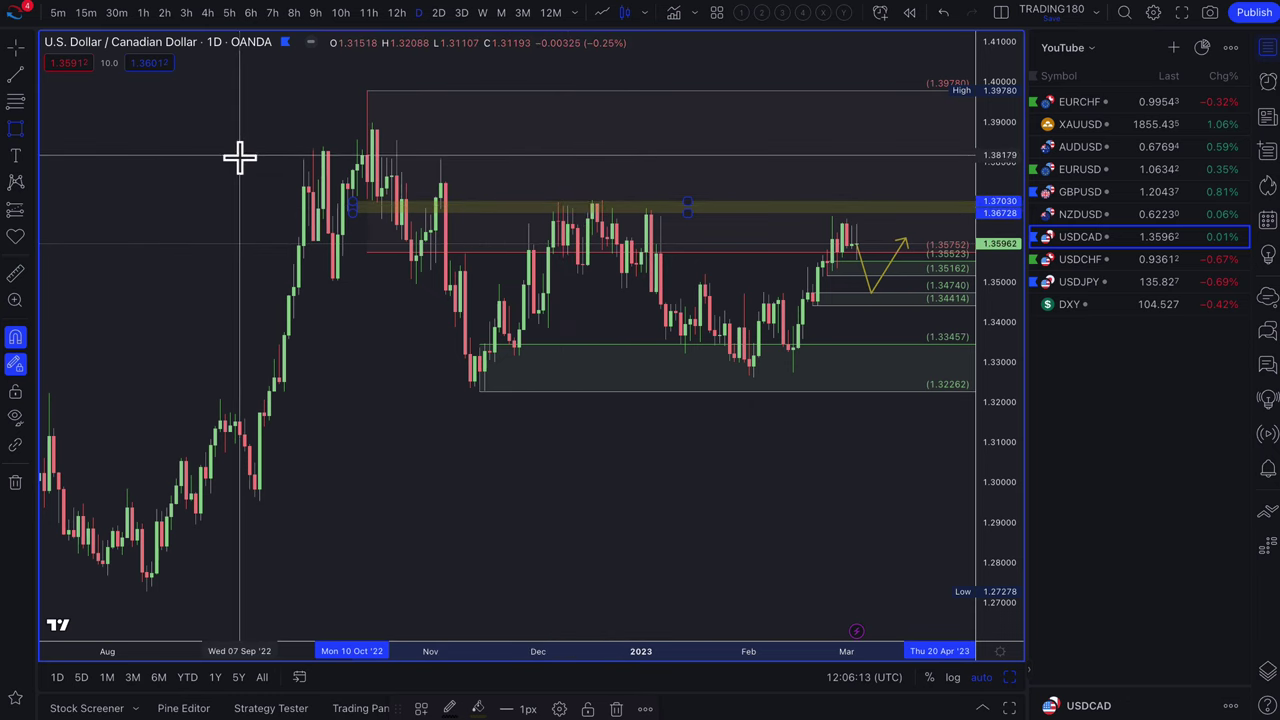
left_click_drag(238, 155, 949, 171)
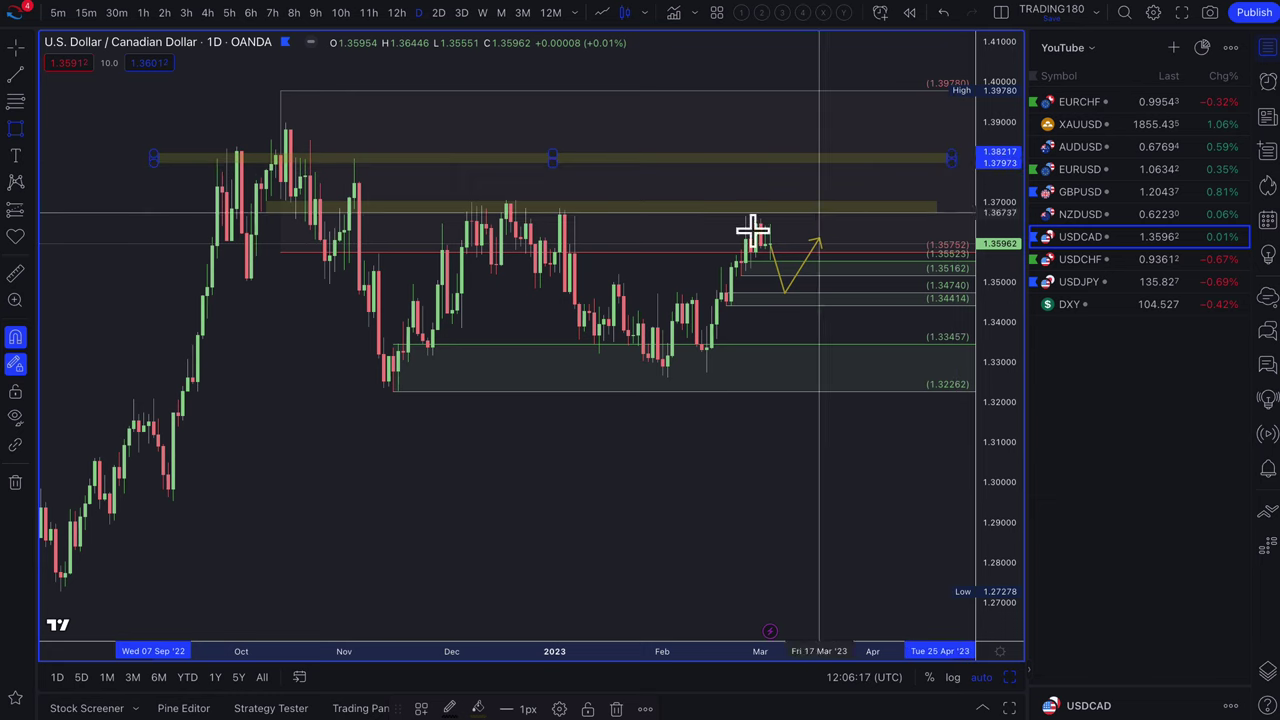
Draw two downward USDCAD path arrows from the highlighted bands, from about 1.370 to 1.353 and from about 1.381 to 1.363
left_click(31, 130)
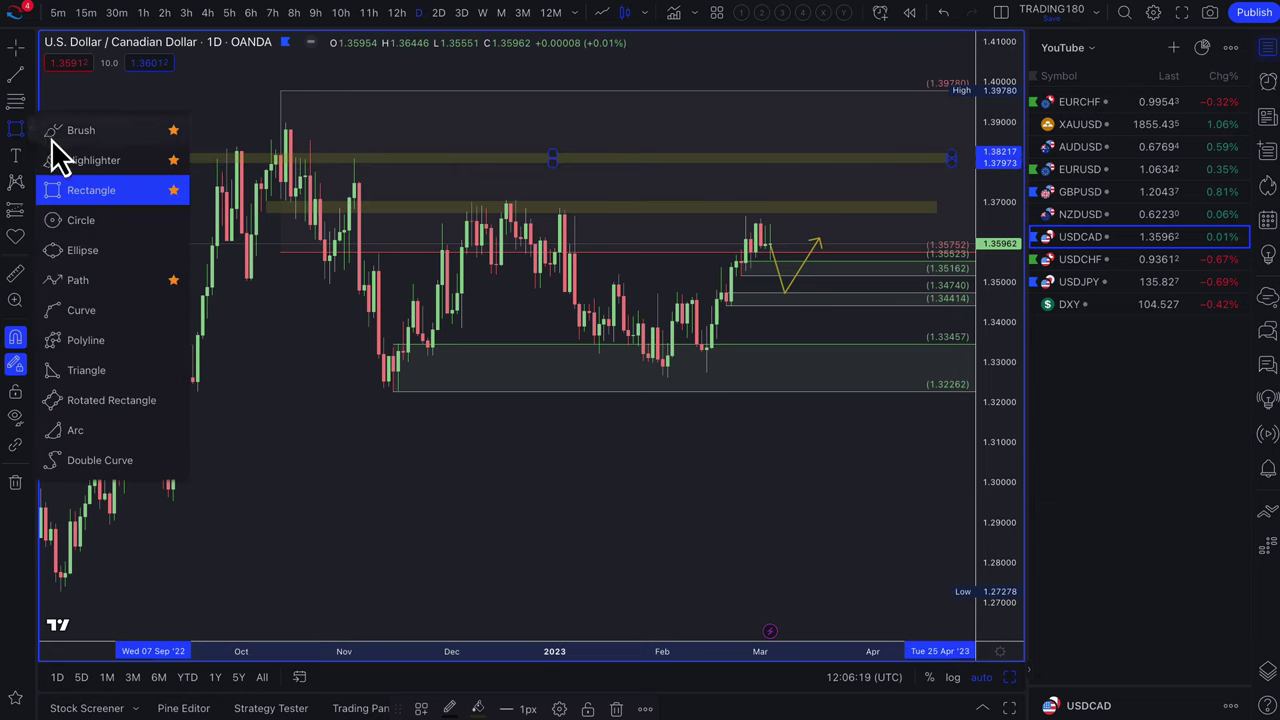
left_click(73, 281)
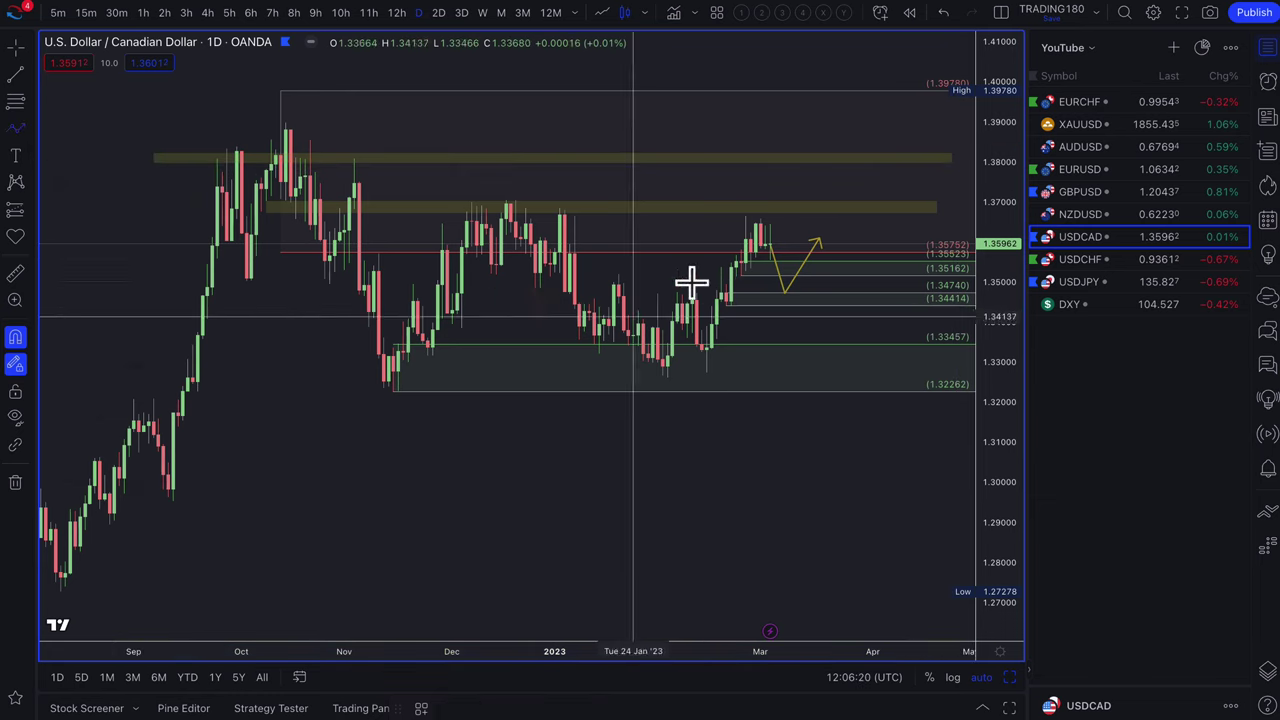
left_click(828, 207)
double_click(857, 268)
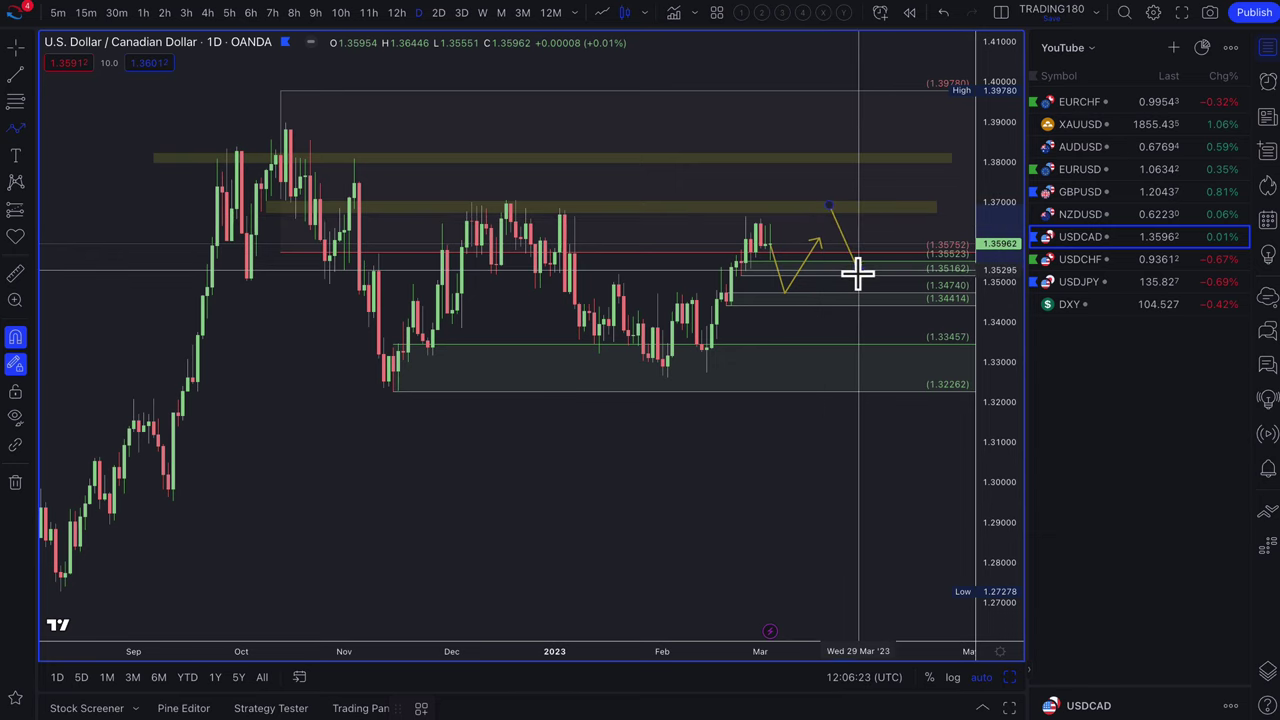
left_click(824, 160)
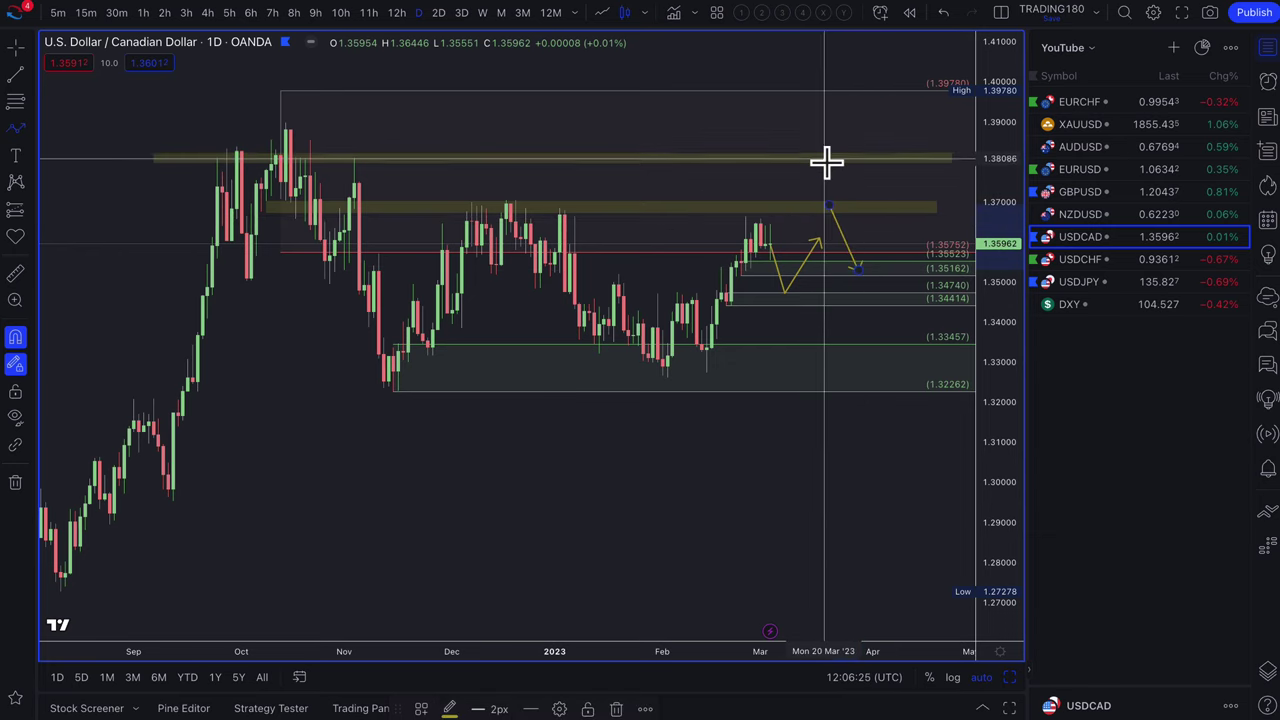
double_click(866, 236)
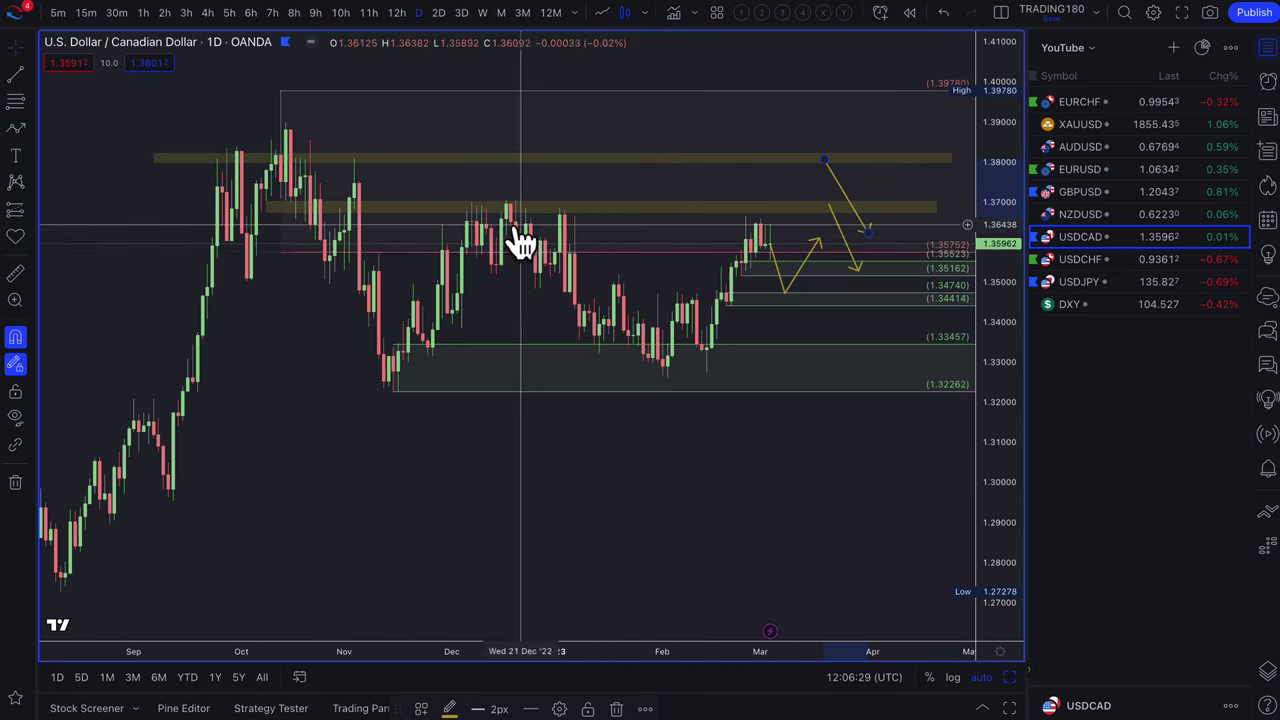
scroll(675, 272, "down", 1)
left_click_drag(678, 272, 714, 316)
scroll(714, 318, "up", 2)
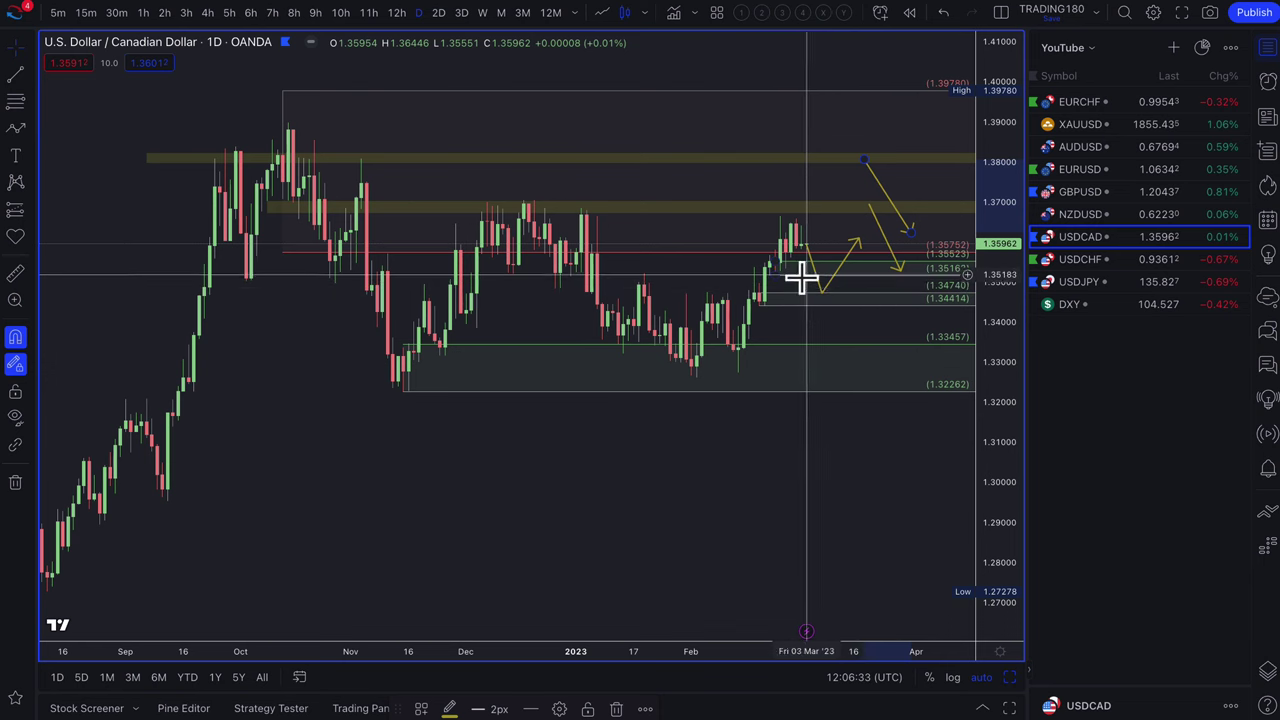
scroll(809, 287, "up", 2)
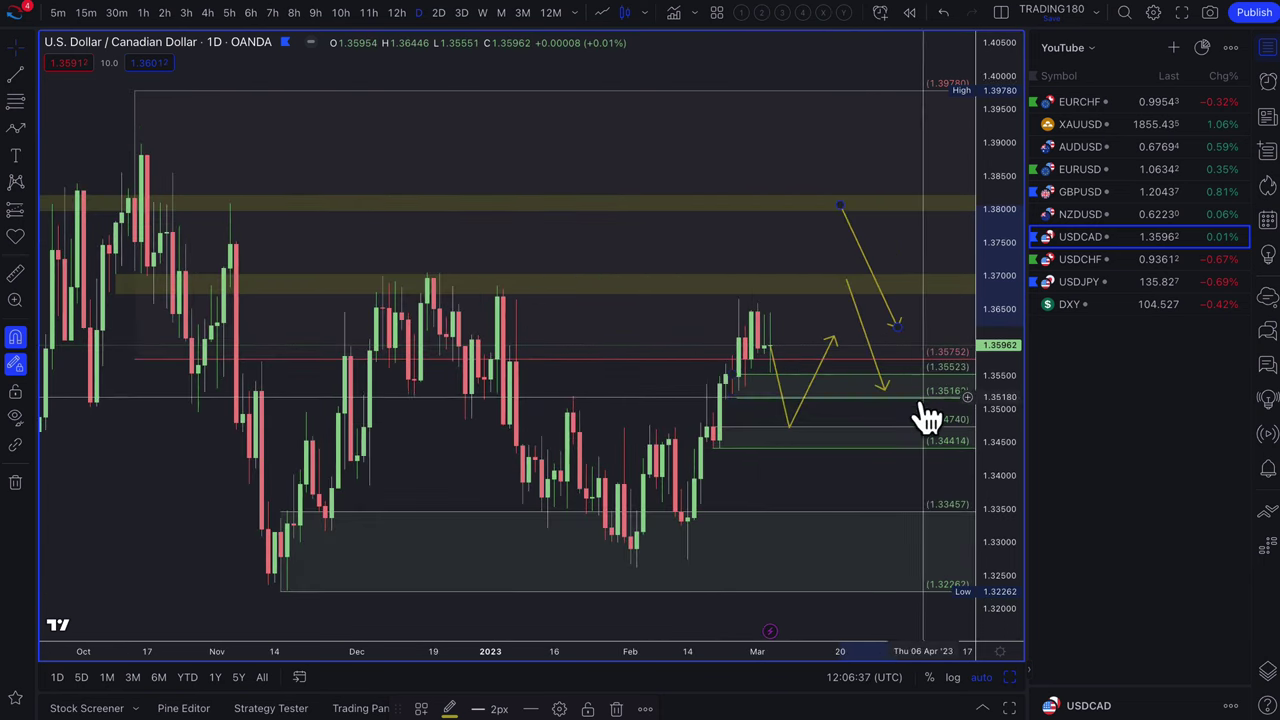
Switch to the NZDUSD chart and mark a demand zone from 0.62494 to 0.60643 at 17 November with the "2. DEMAND" template
left_click(1097, 216)
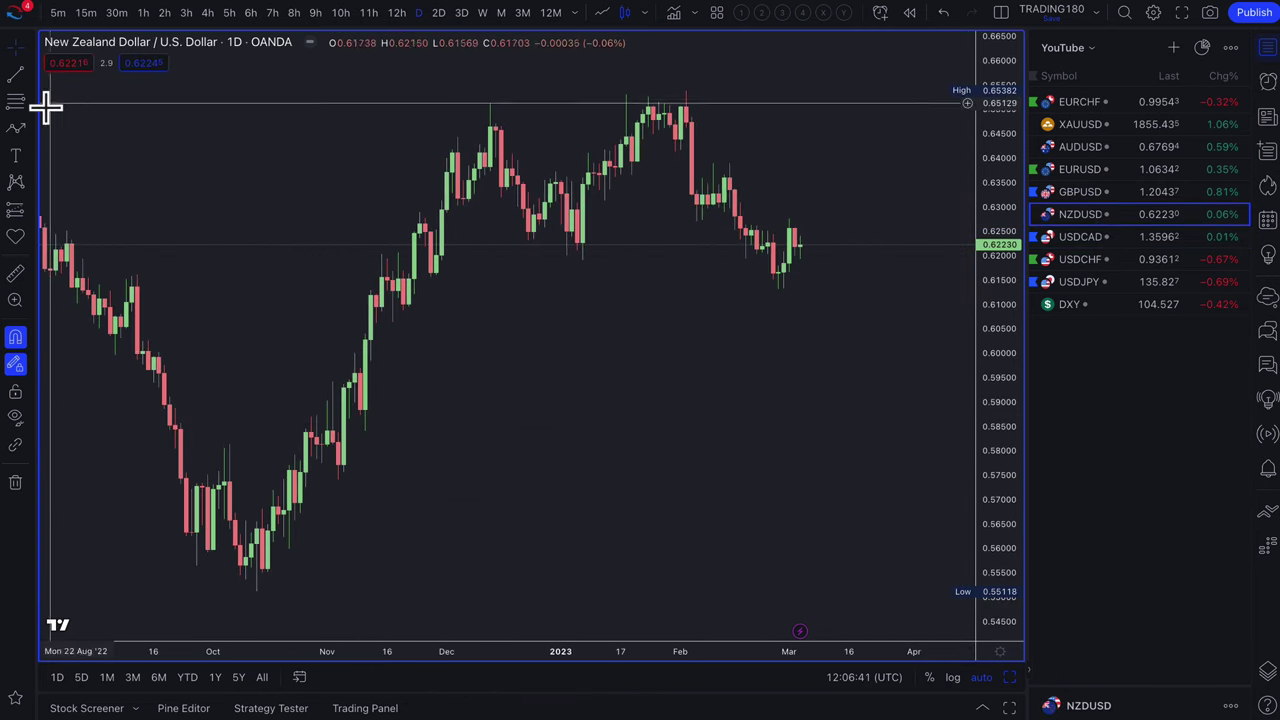
left_click(14, 101)
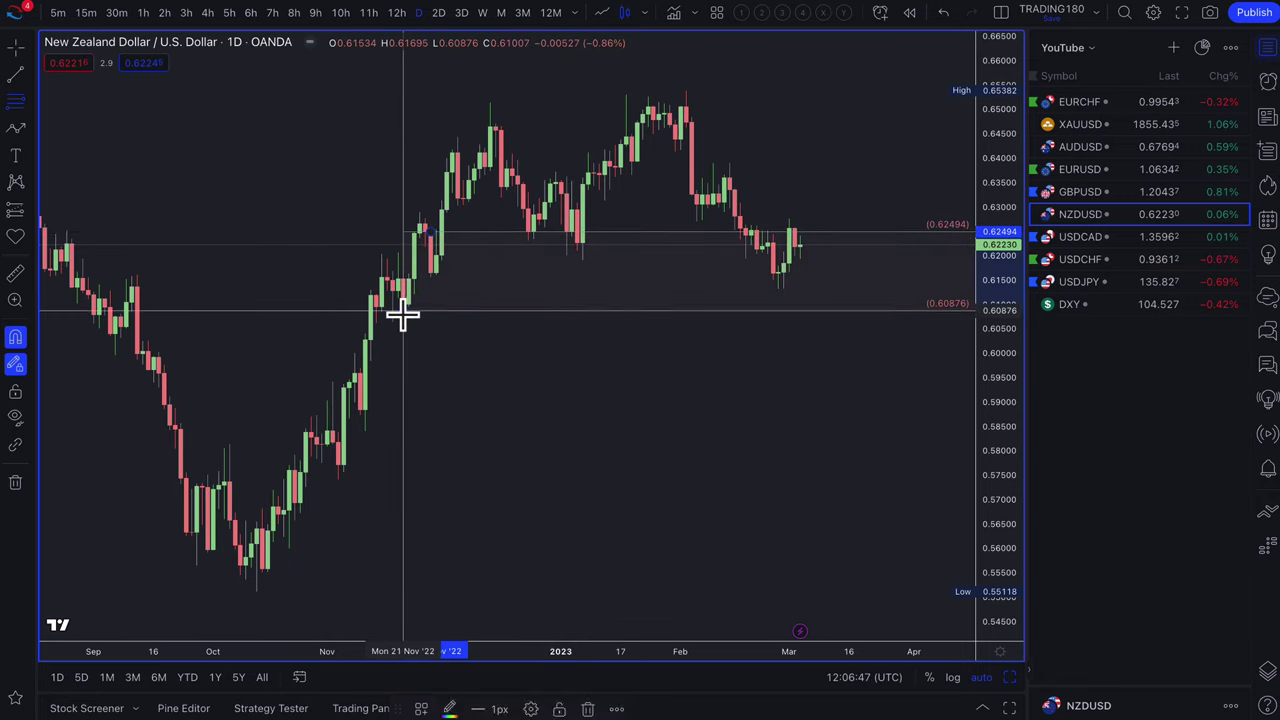
left_click(400, 322)
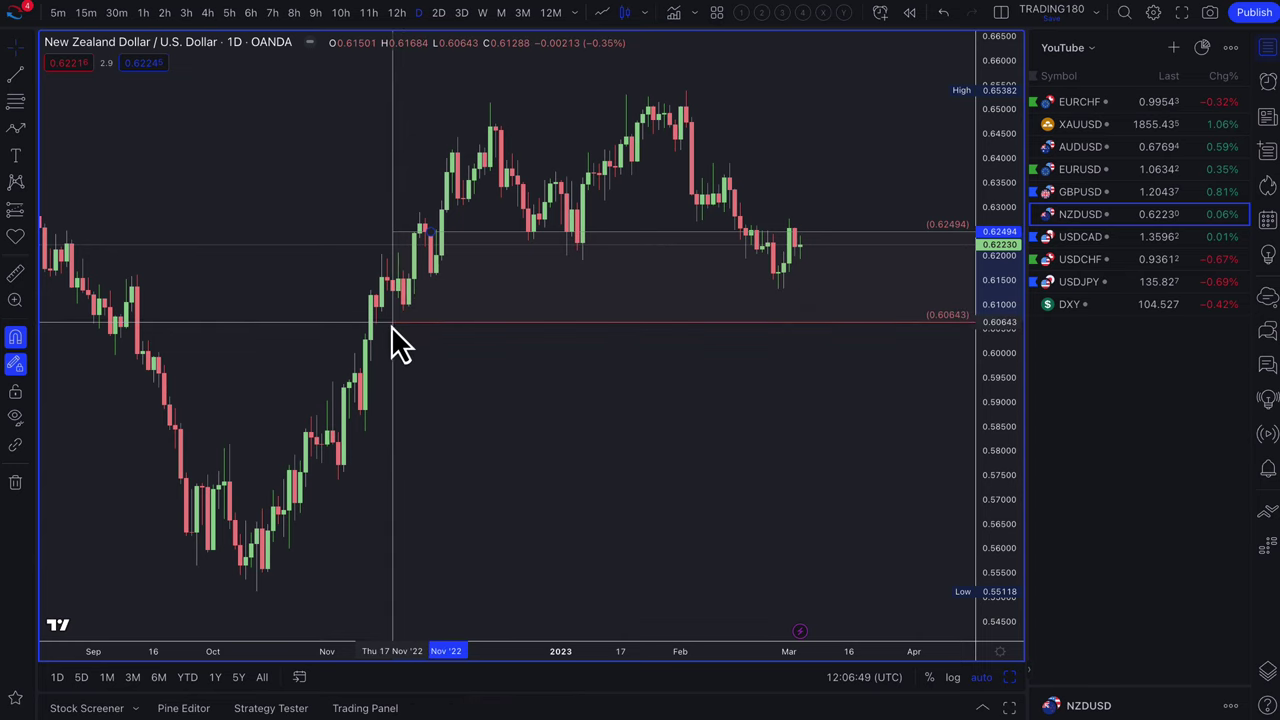
left_click(420, 708)
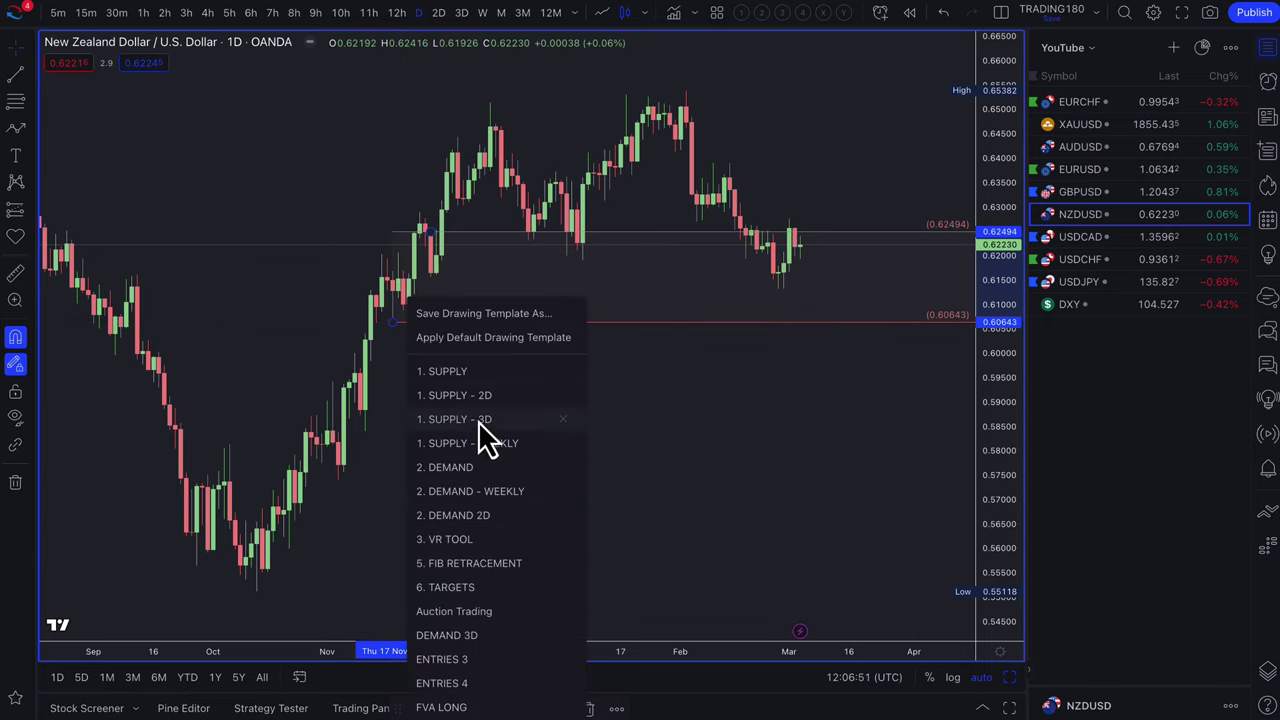
left_click(450, 467)
Lower the NZDUSD demand zone's upper edge to 0.61534
right_click(723, 360)
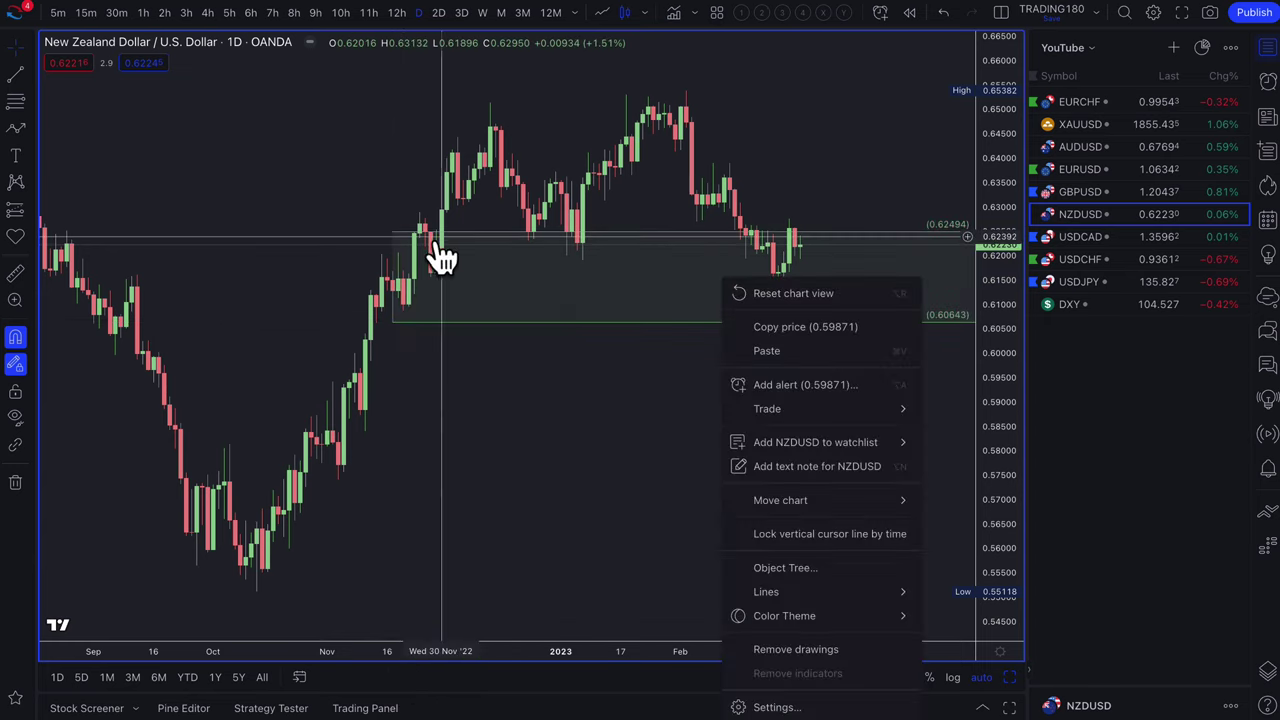
left_click(487, 247)
mouse_move(486, 244)
left_mouse_down()
mouse_move(553, 262)
mouse_move(405, 284)
left_mouse_up()
scroll(571, 289, "up", 3)
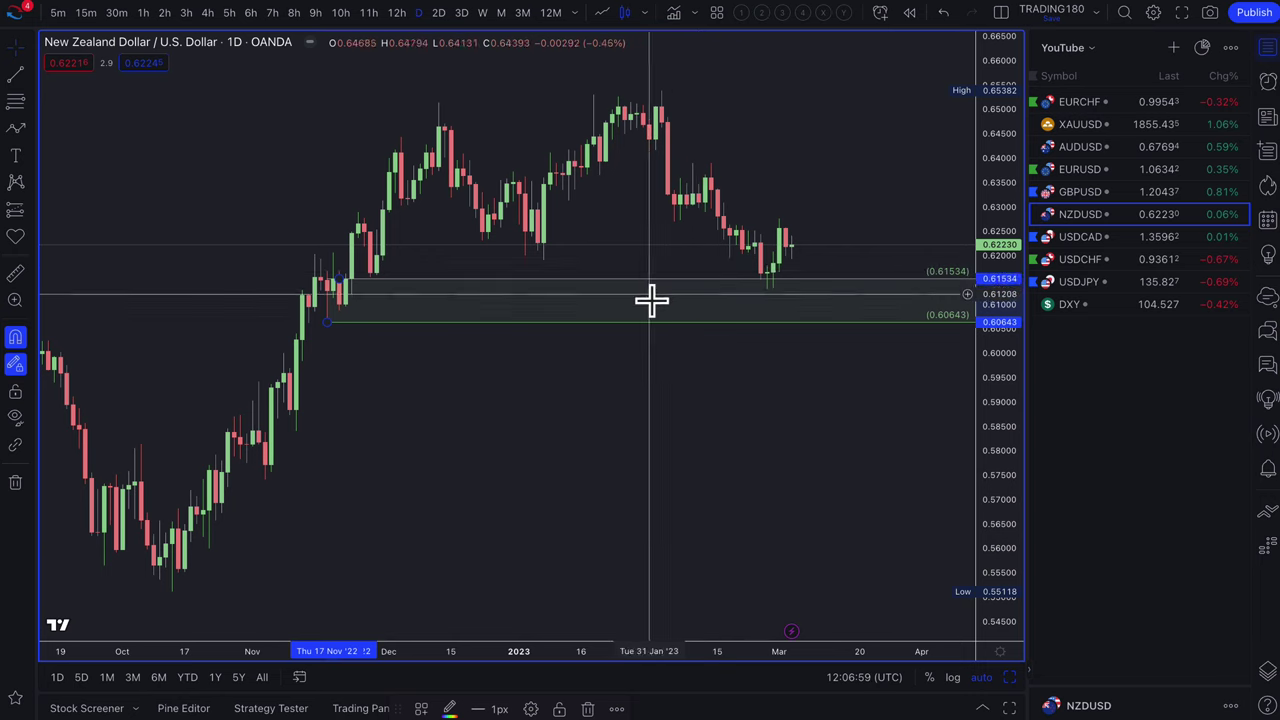
Highlight a NZDUSD price band with a rectangle from 12 May 2022 to 24 March 2023, spanning about 0.61825 to 0.61506
scroll(380, 329, "down", 3)
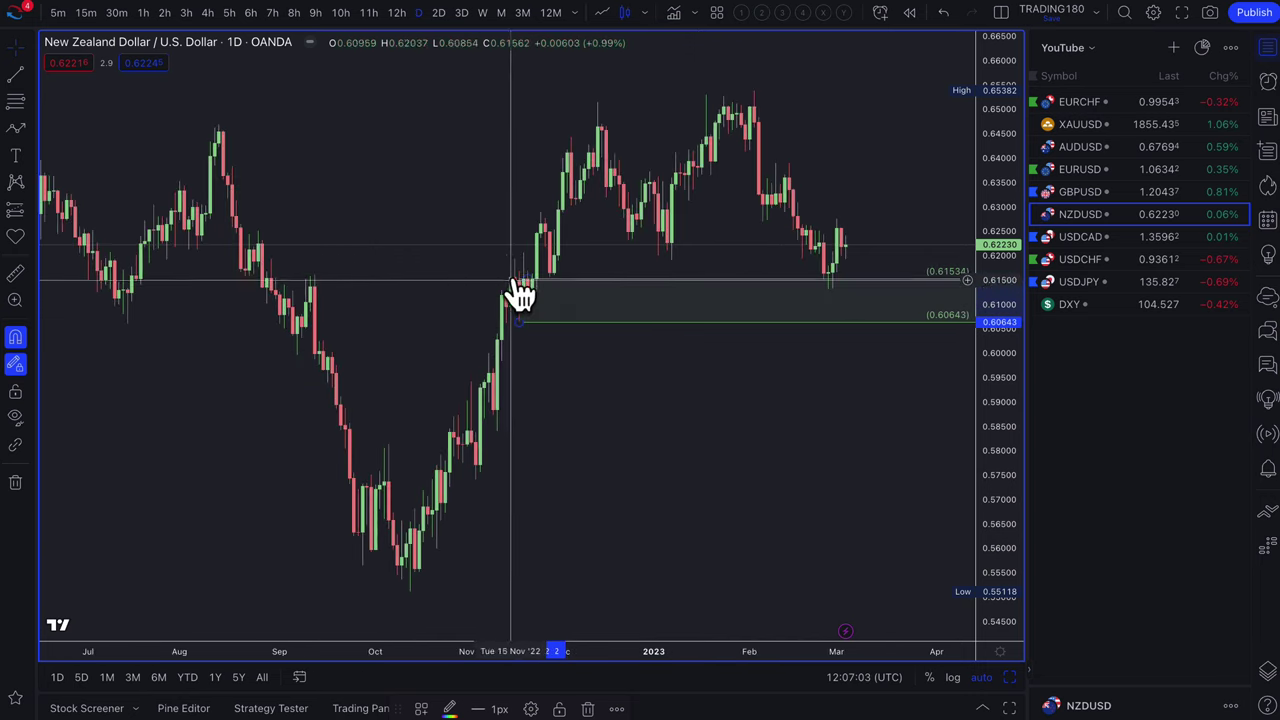
scroll(520, 291, "left", 2)
scroll(589, 303, "down", 3)
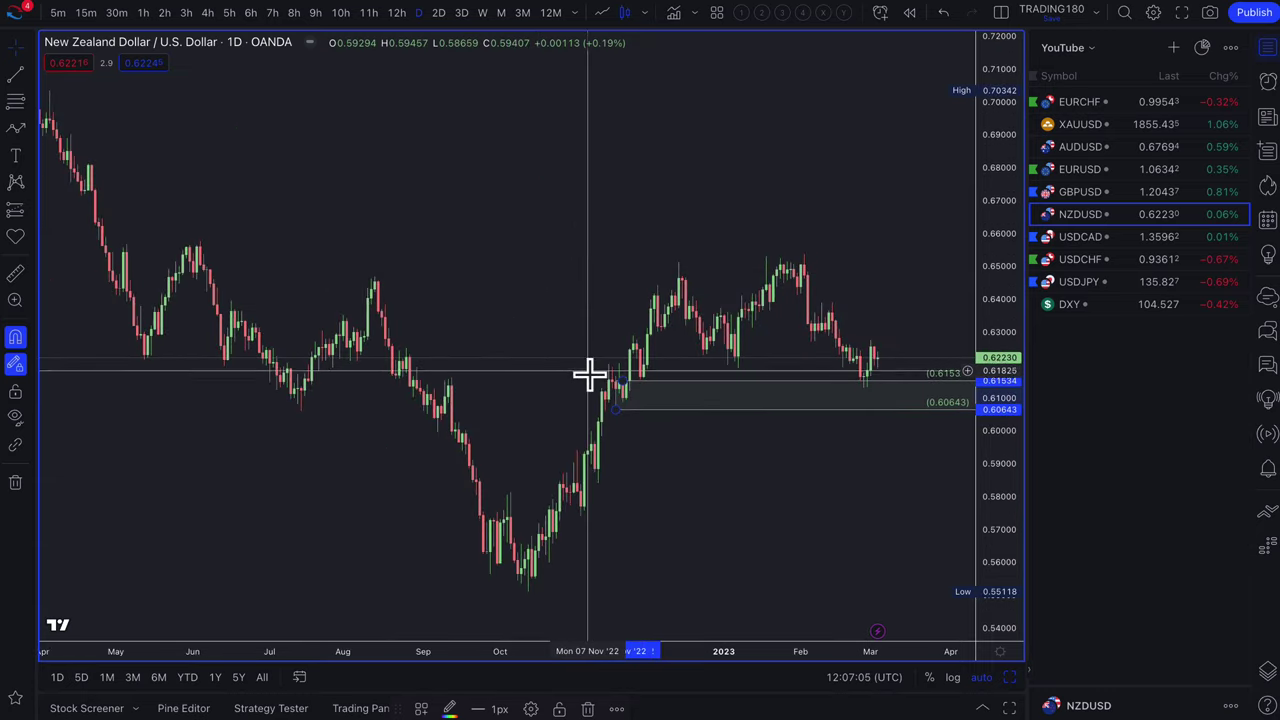
left_click(27, 130)
left_click(51, 187)
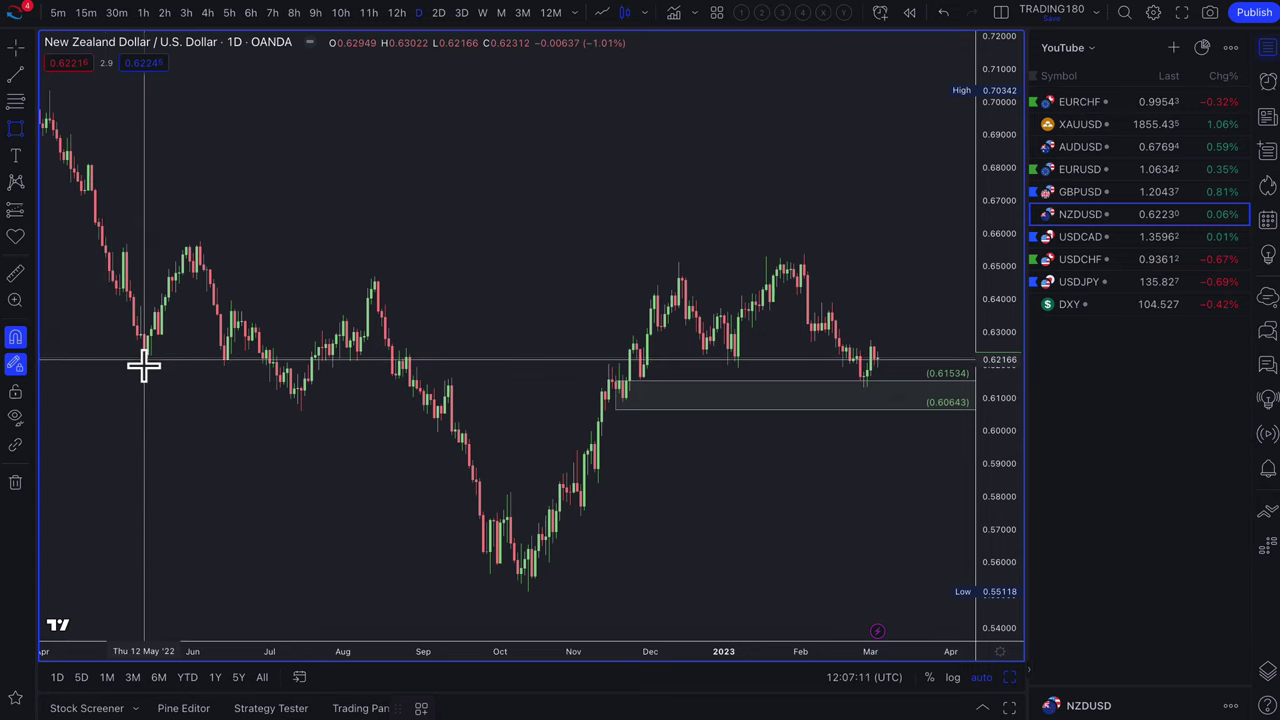
mouse_move(143, 366)
left_mouse_down()
mouse_move(651, 429)
mouse_move(931, 381)
left_mouse_up()
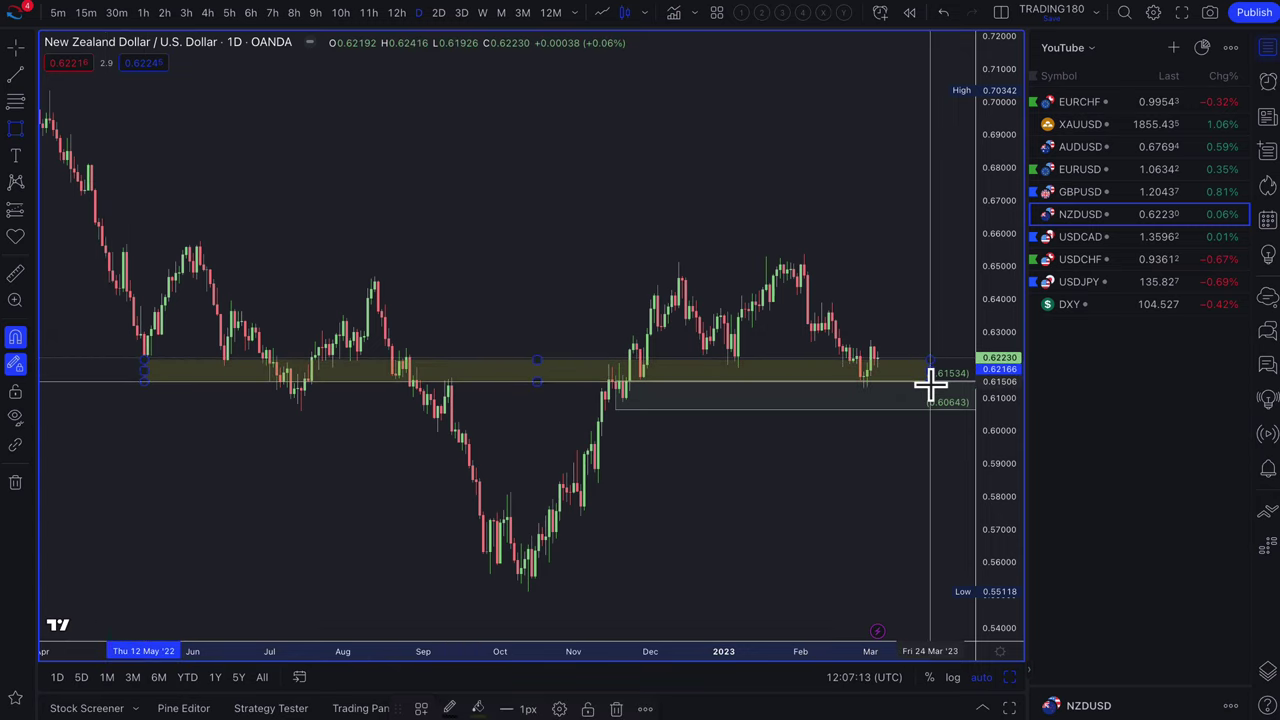
right_click(537, 364)
left_click(549, 366)
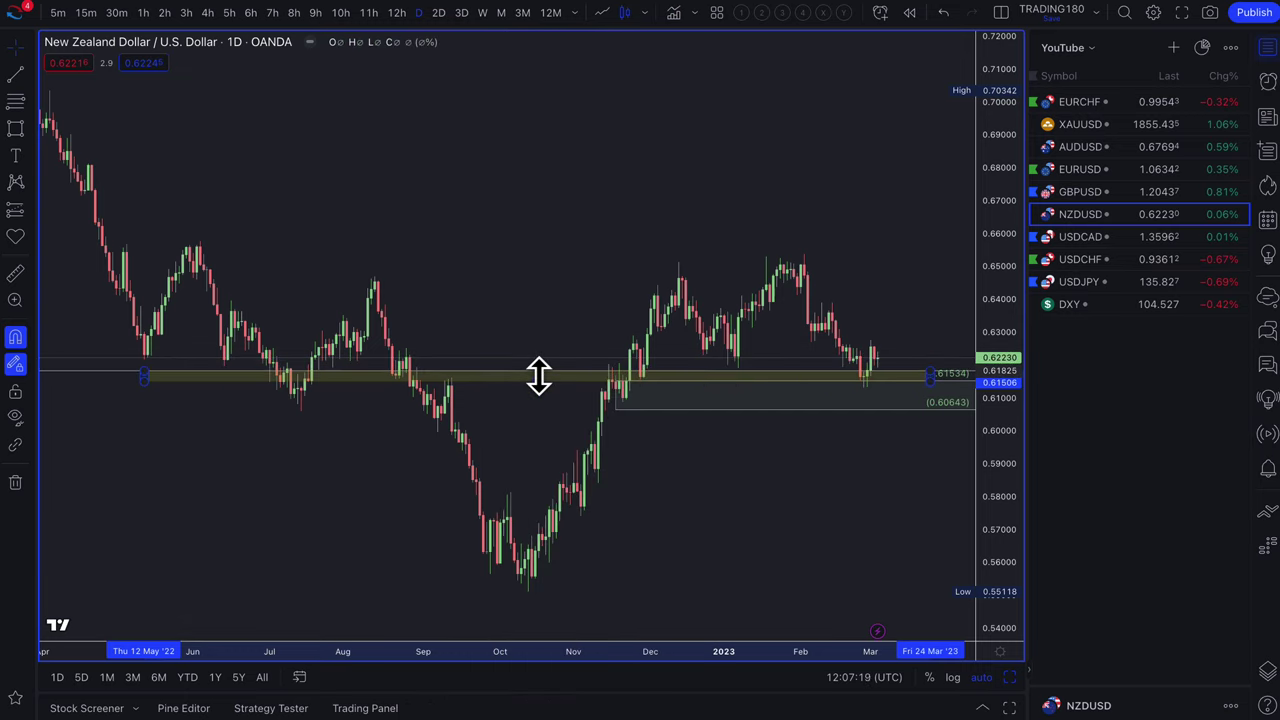
Move the highlighted NZDUSD price band down so that it spans 0.61757 to 0.61437
left_click_drag(538, 375, 569, 381)
scroll(626, 417, "up", 5)
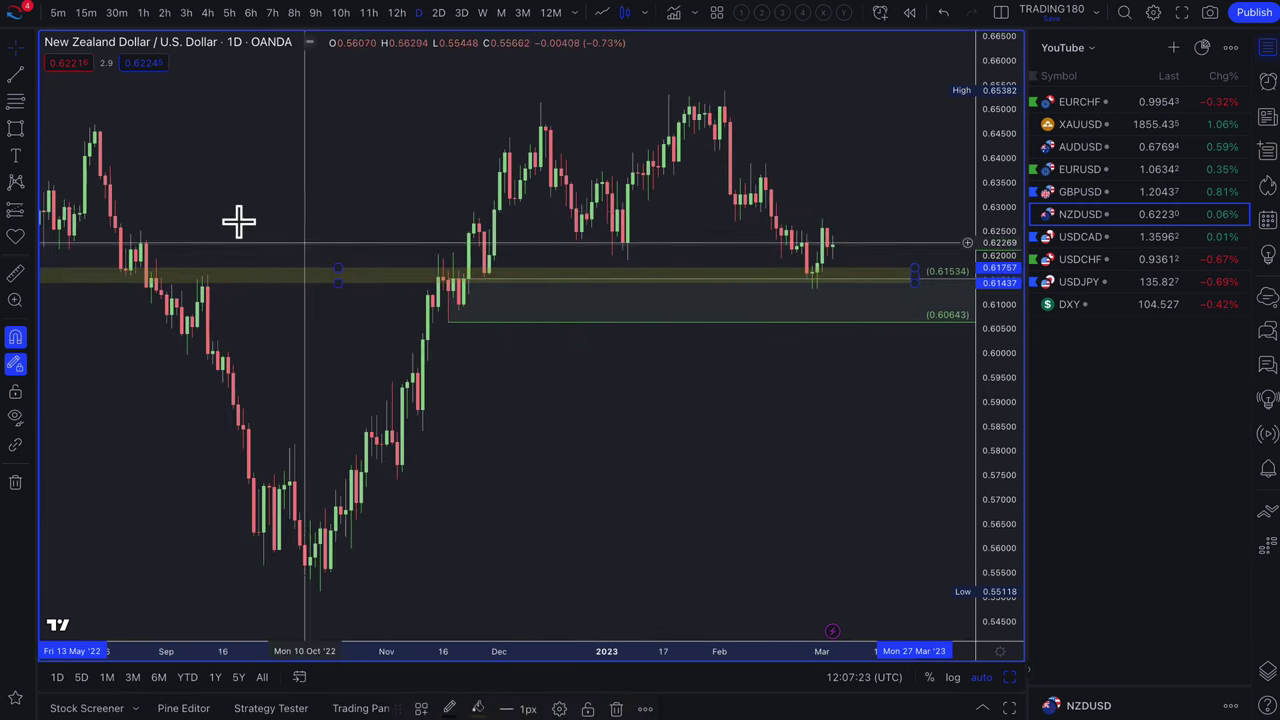
Mark the band's four price reactions in late August, mid-September, mid-November and late November 2022 with brush dots
left_click(32, 130)
left_click(80, 160)
scroll(154, 214, "down", 2)
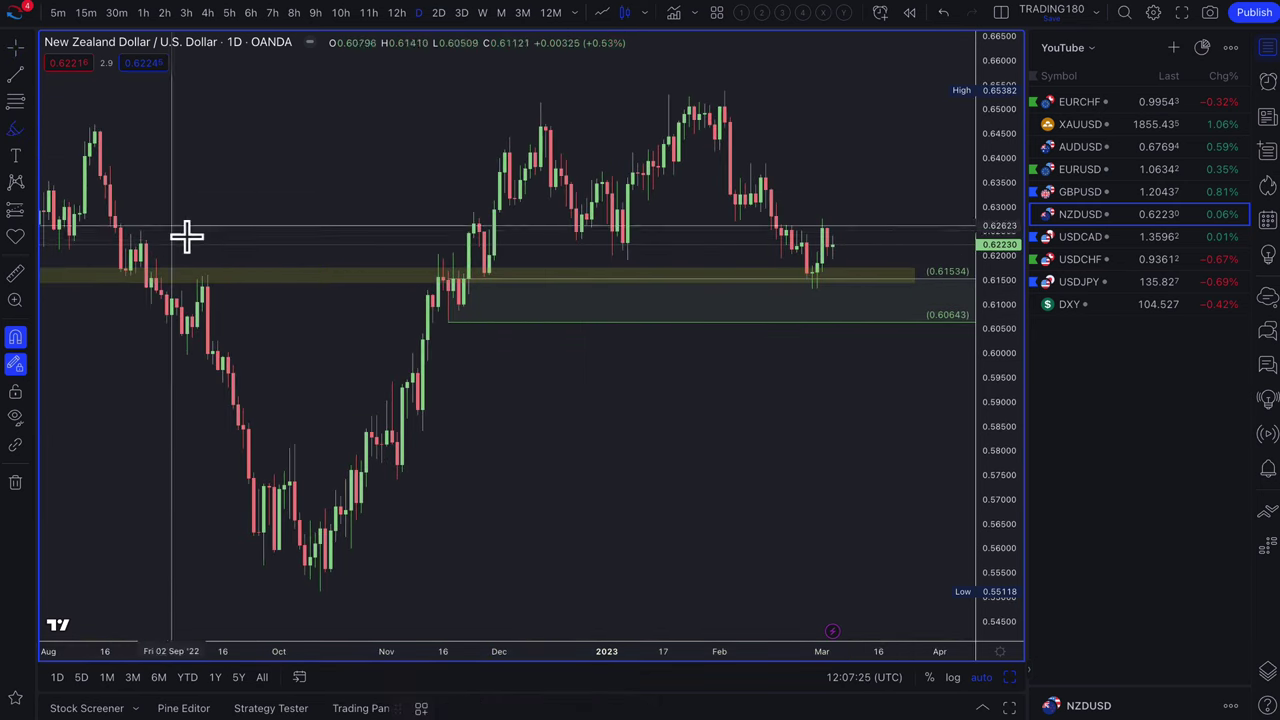
left_click_drag(140, 278, 220, 275)
left_click_drag(451, 273, 498, 276)
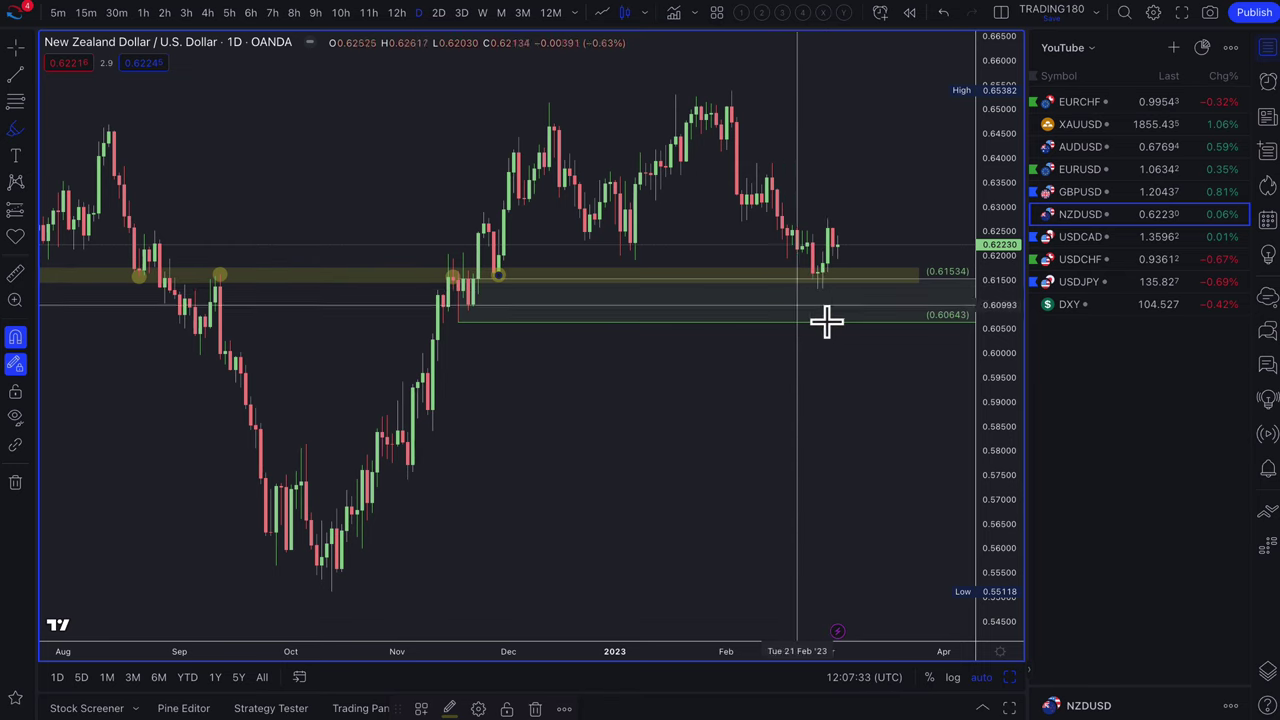
Draw an NZDUSD path arrow from about 0.624 down to about 0.612 and up to about 0.640
left_click(30, 140)
left_click(76, 280)
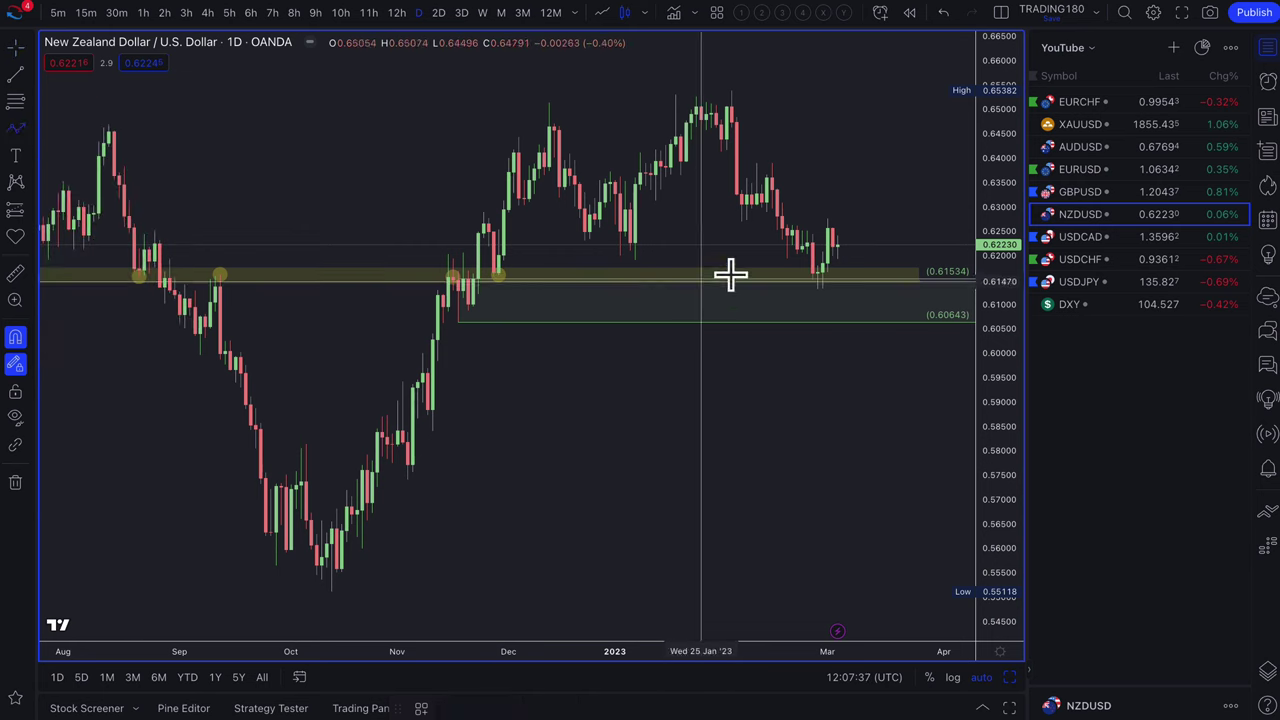
scroll(614, 209, "up", 3)
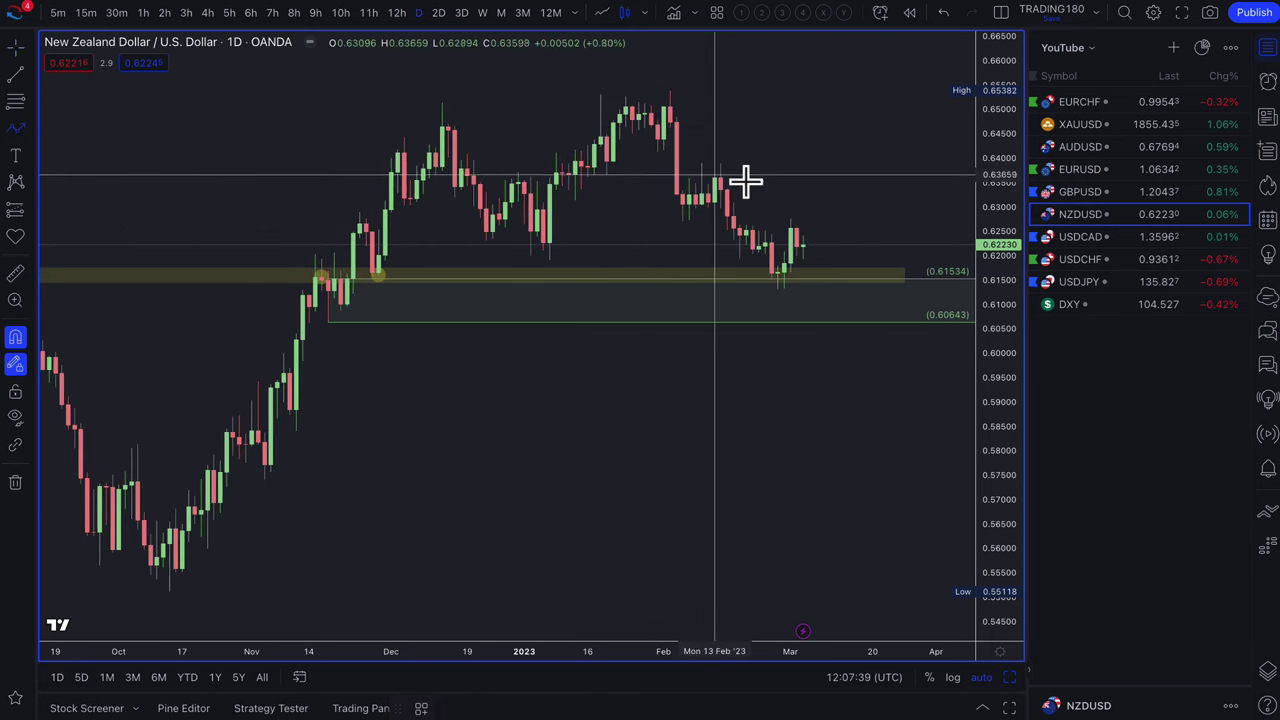
left_click(803, 238)
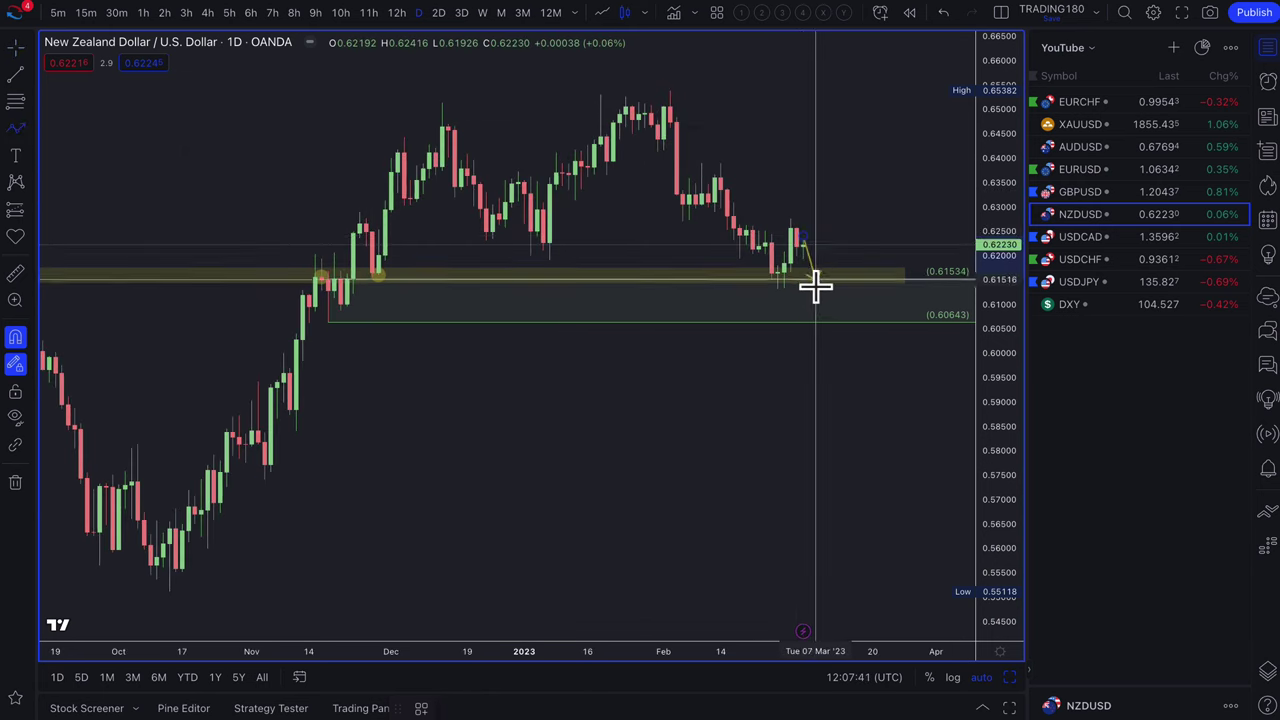
left_click(817, 295)
double_click(868, 157)
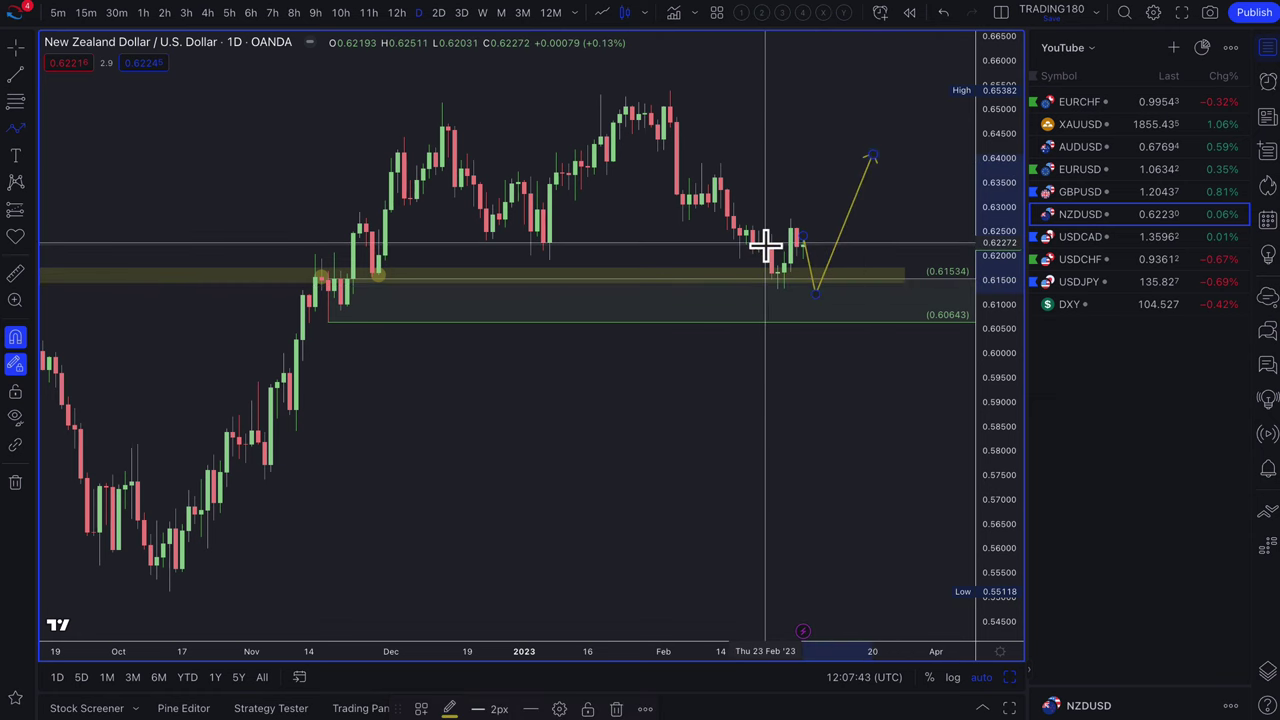
Mark two NZDUSD supply zones with a supply template, from 0.62625 to 0.62427 and from 0.63902 to 0.63096
scroll(766, 246, "up", 2)
scroll(766, 246, "up", 1)
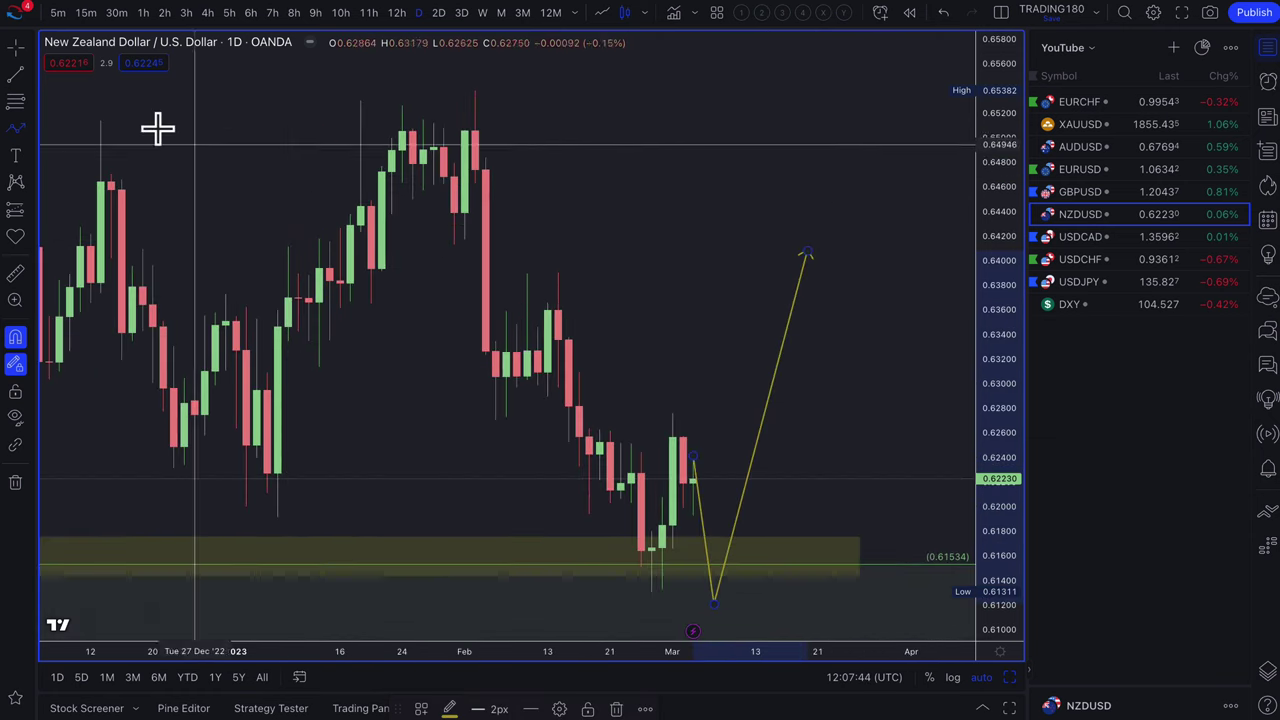
left_click(15, 104)
left_click(599, 430)
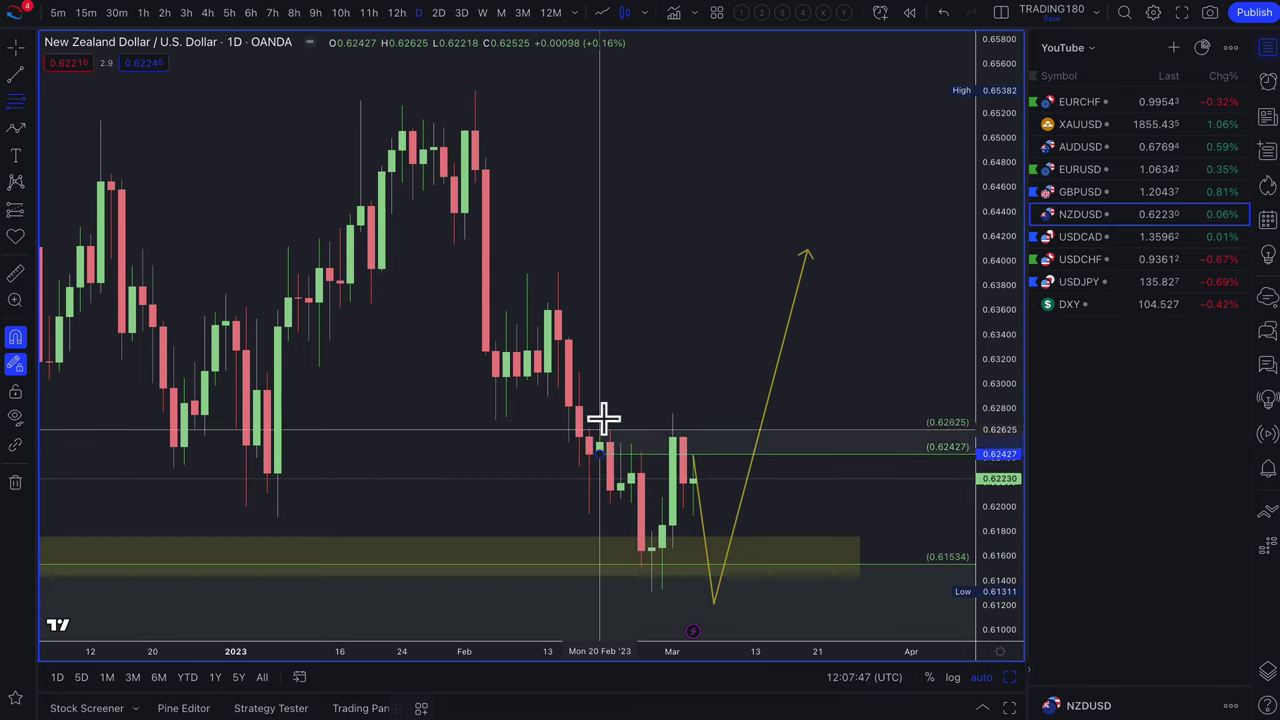
left_click(599, 453)
left_click(421, 709)
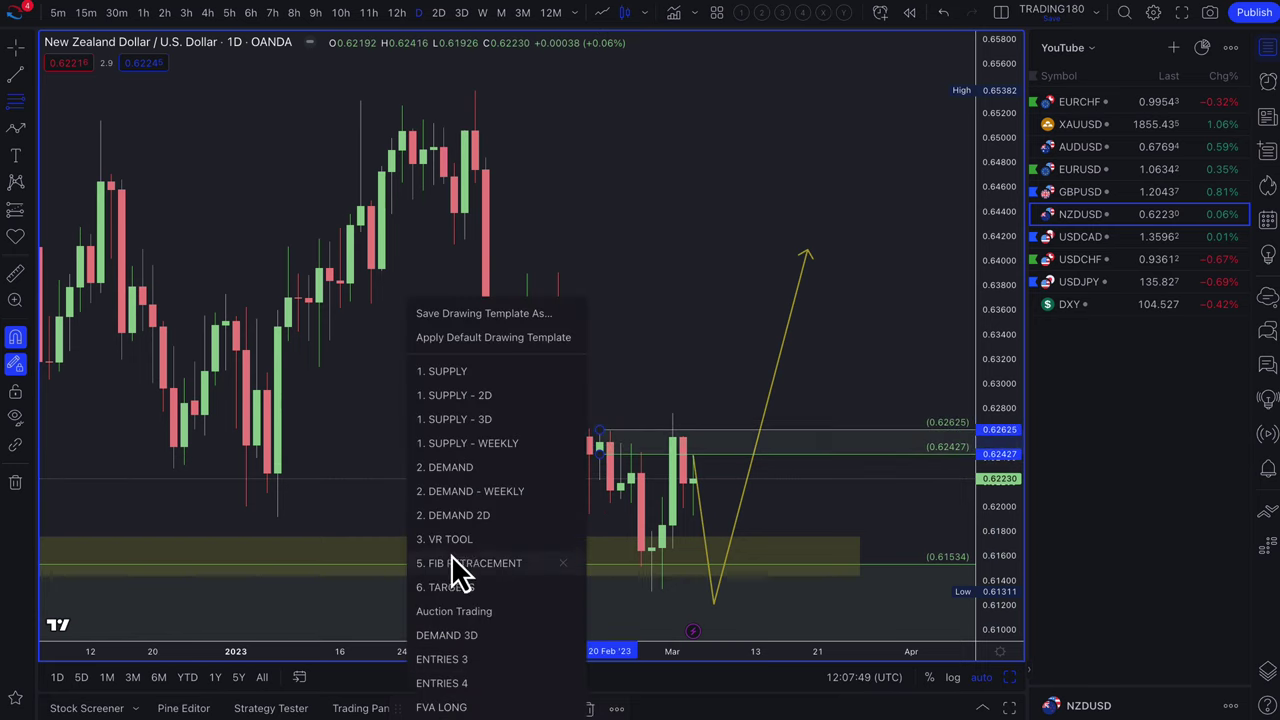
left_click(460, 400)
left_click(548, 372)
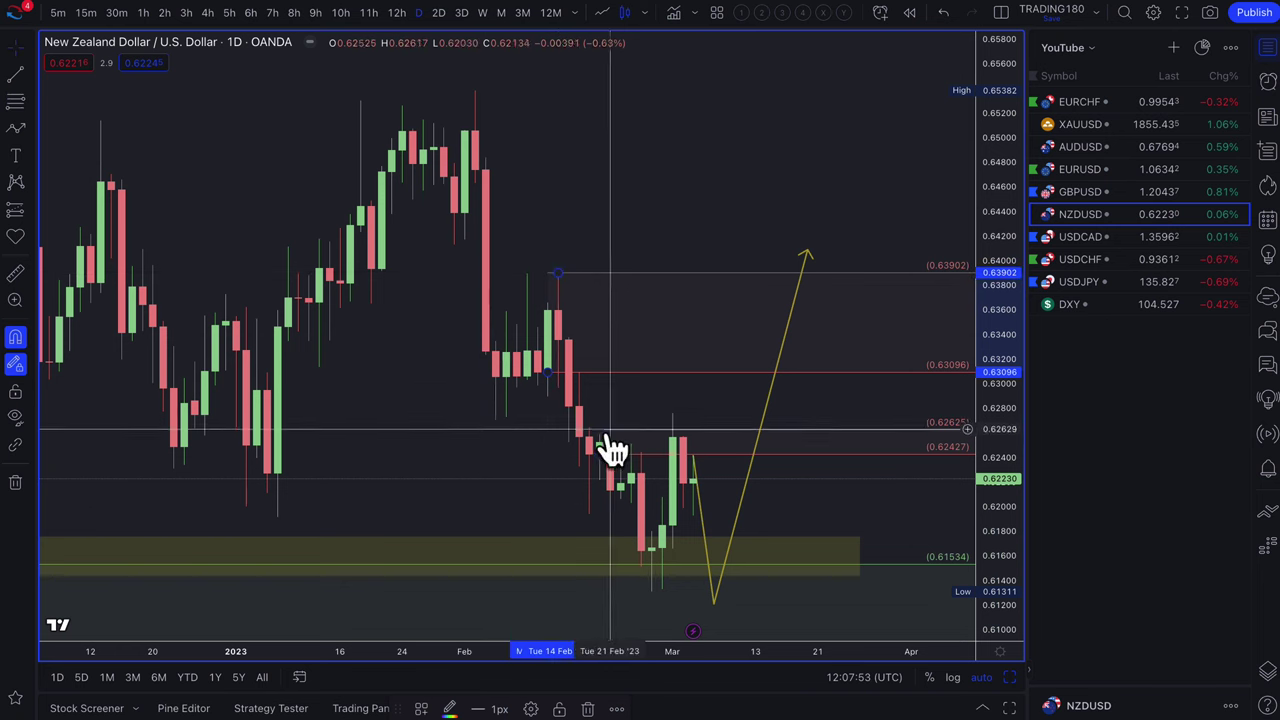
right_click(725, 390)
scroll(660, 370, "down", 5)
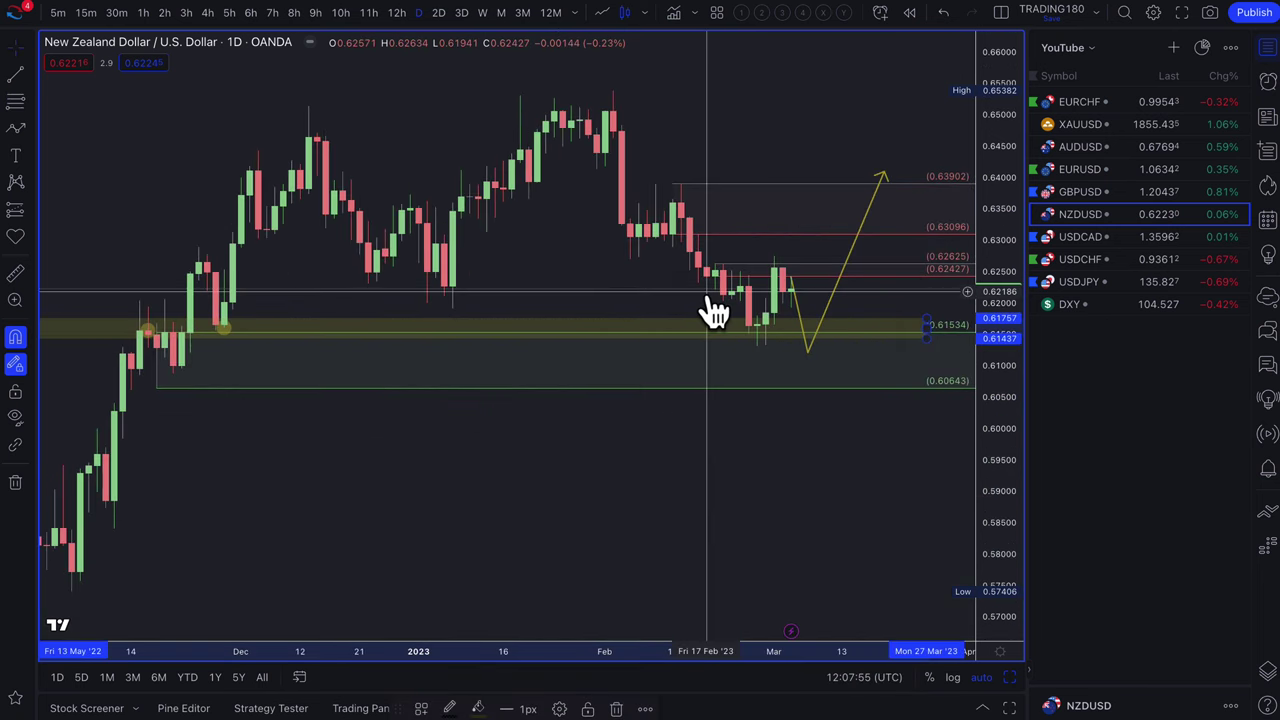
Lower the turning point of the NZDUSD path arrow to about 0.608, inside the demand zone
left_click(15, 131)
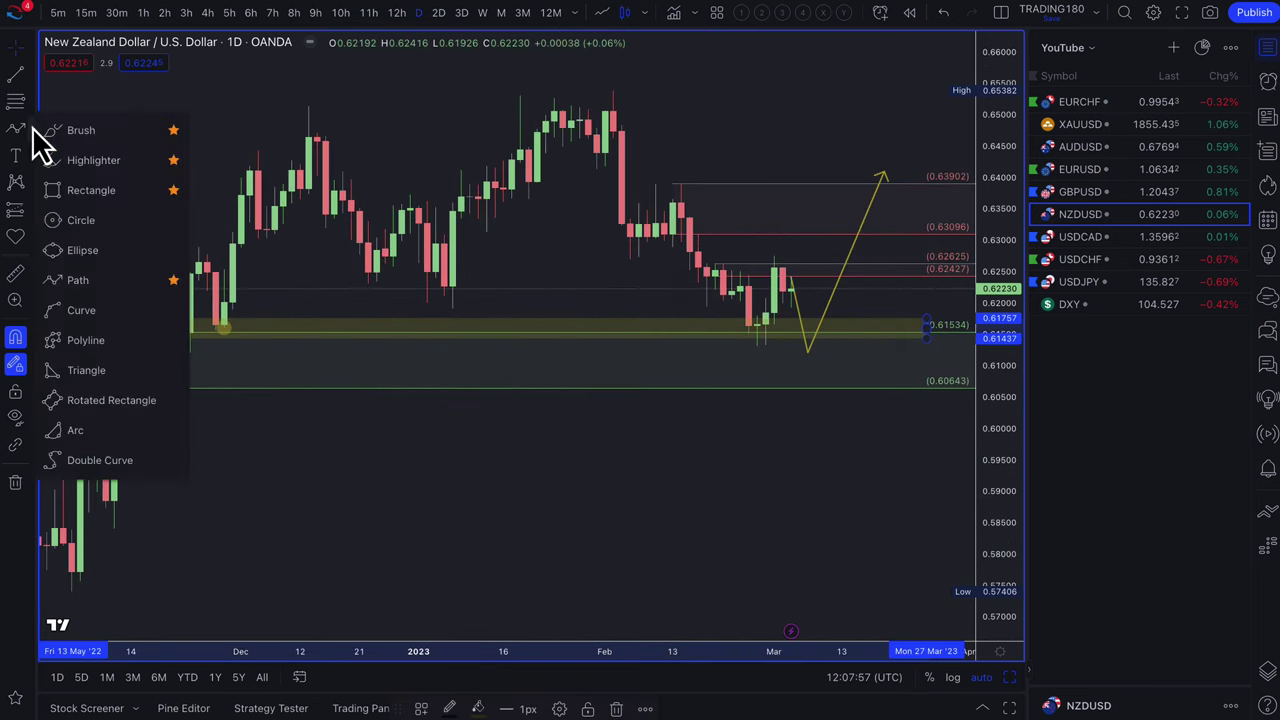
left_click(77, 134)
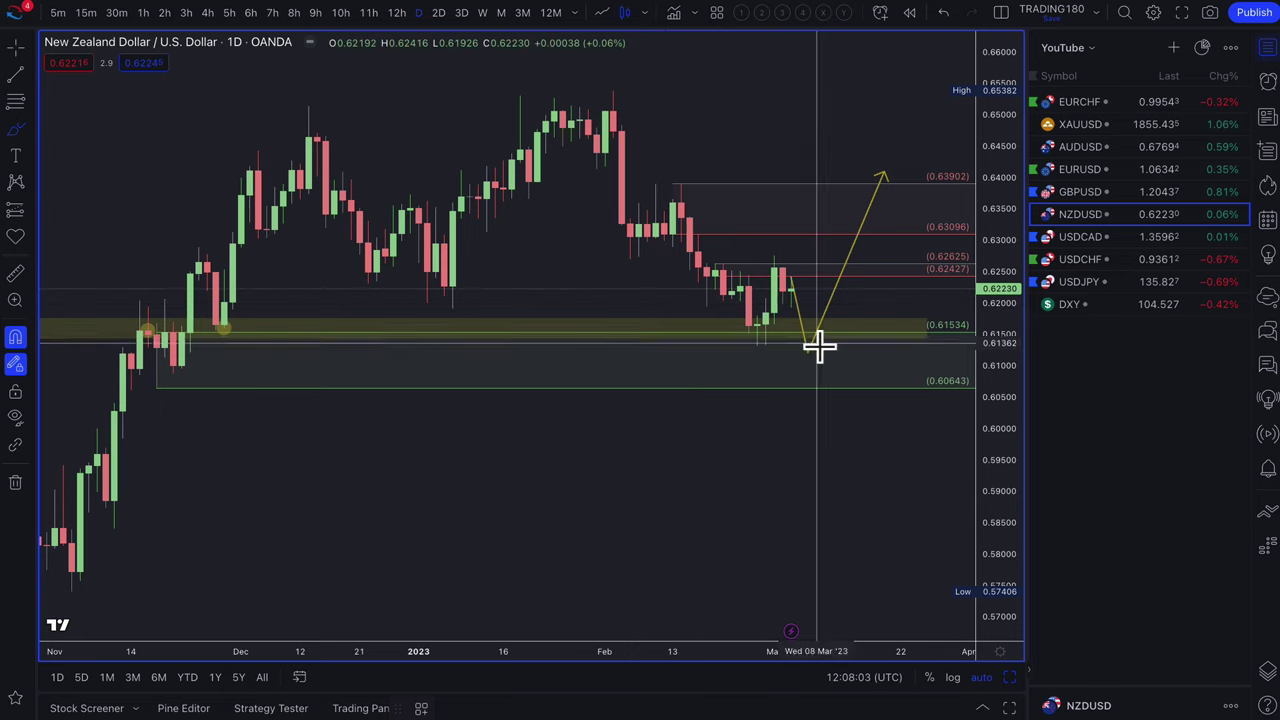
mouse_move(807, 353)
left_mouse_down()
mouse_move(834, 364)
mouse_move(823, 378)
left_mouse_up()
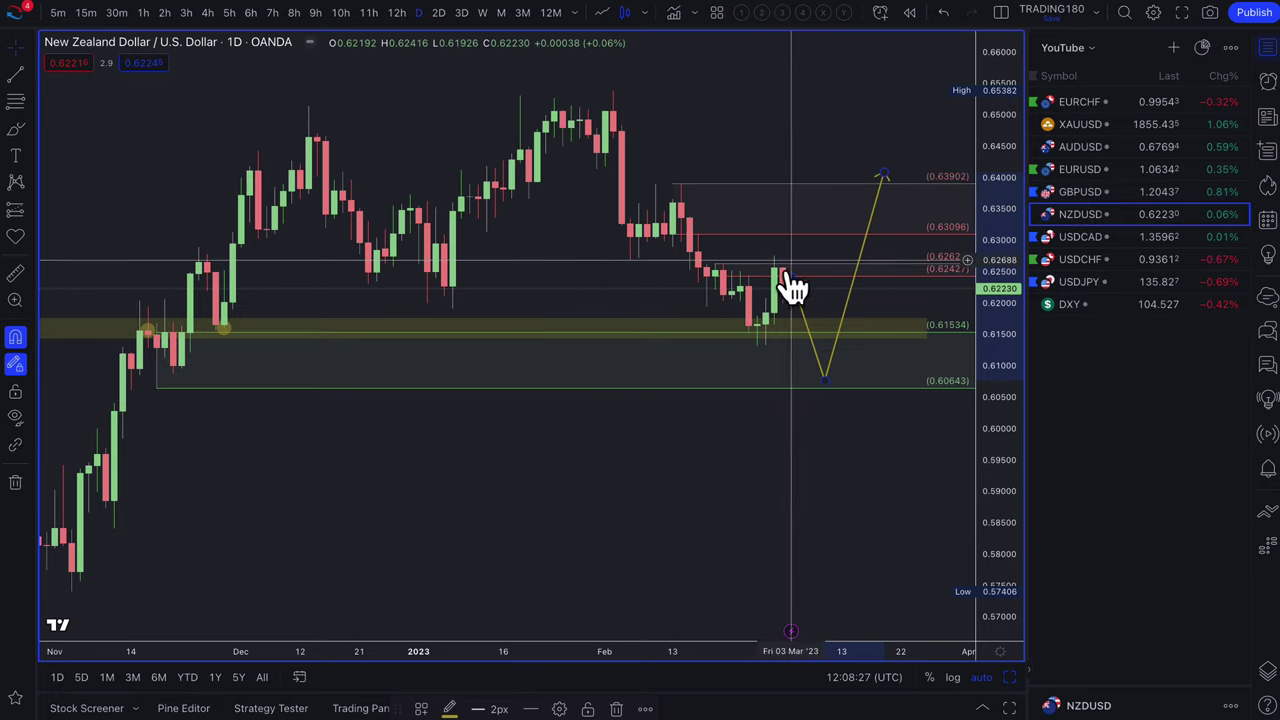
Switch to the GBPUSD chart and mark a demand zone from 1.20560 to 1.18413 at early January 2023 with the "2. DEMAND" template
left_click(1076, 191)
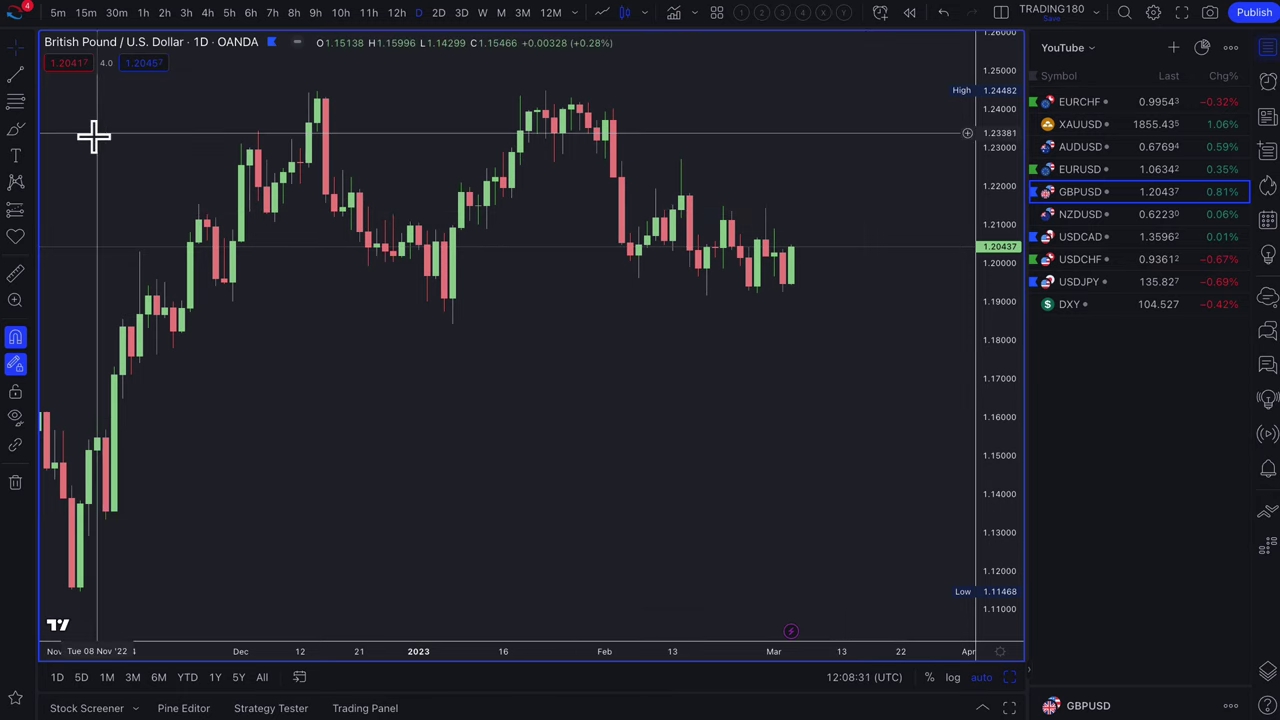
left_click(15, 100)
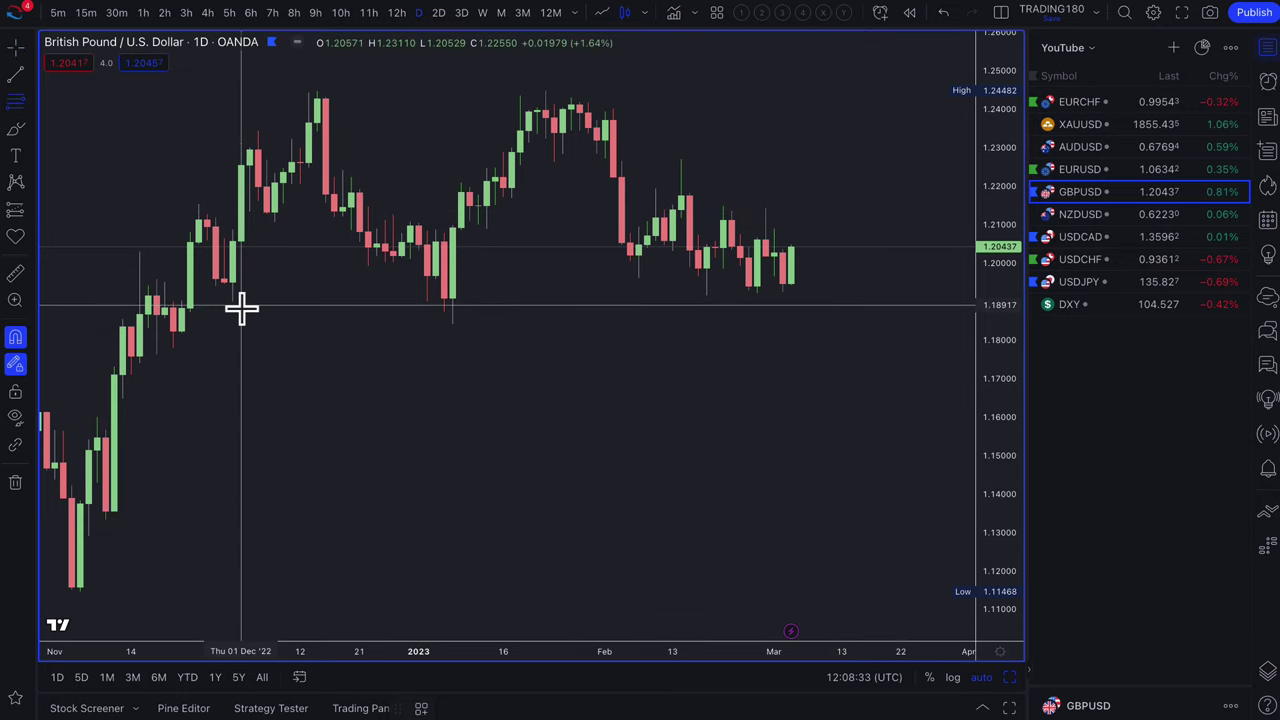
left_click(445, 248)
left_click(450, 324)
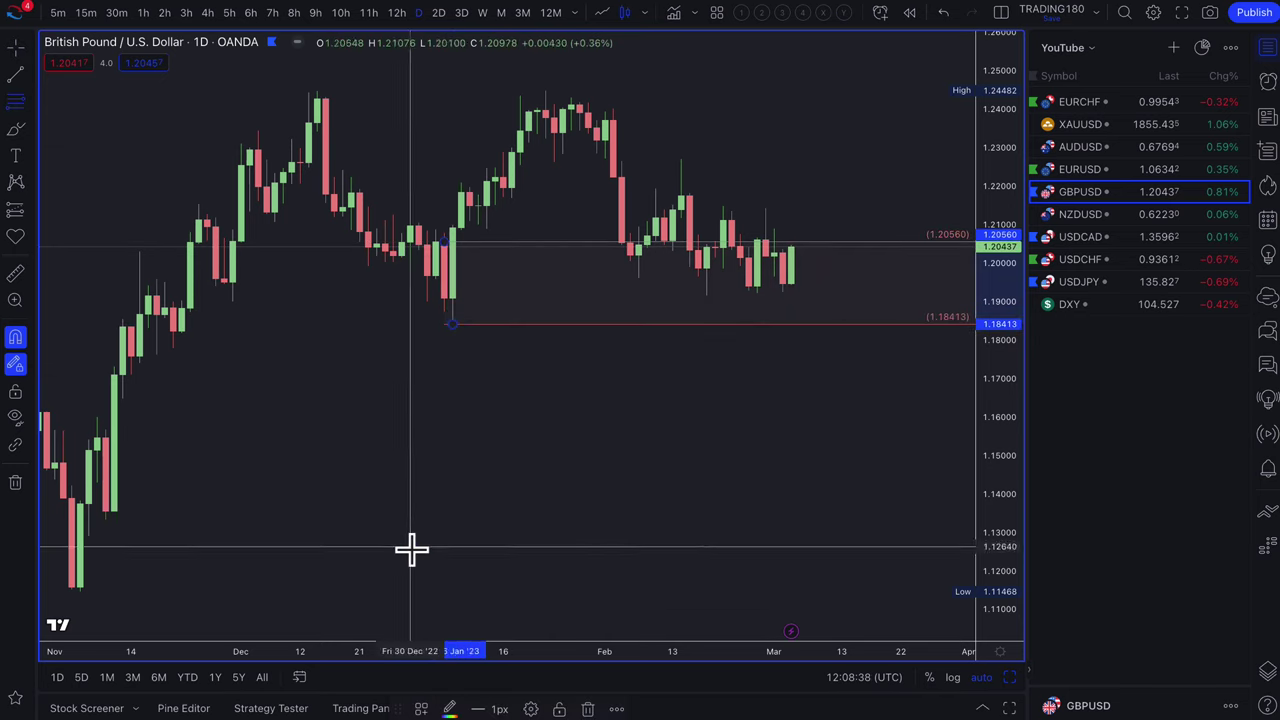
left_click(421, 708)
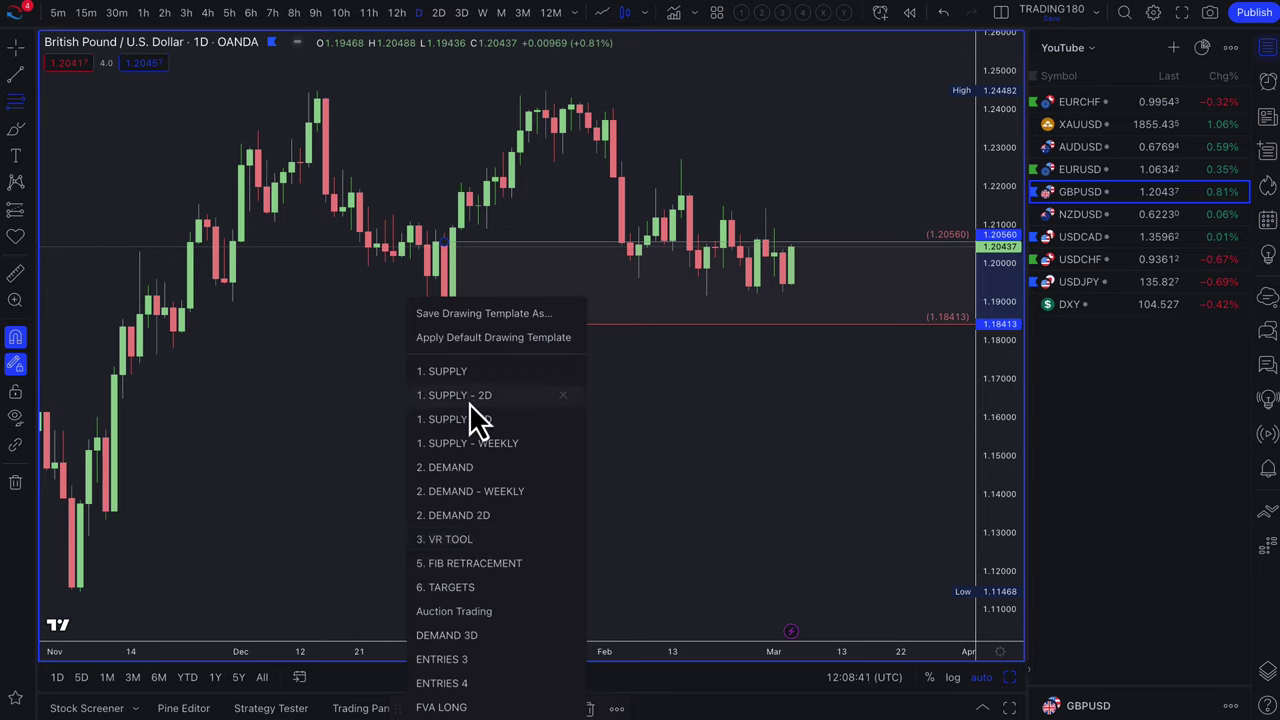
left_click(469, 467)
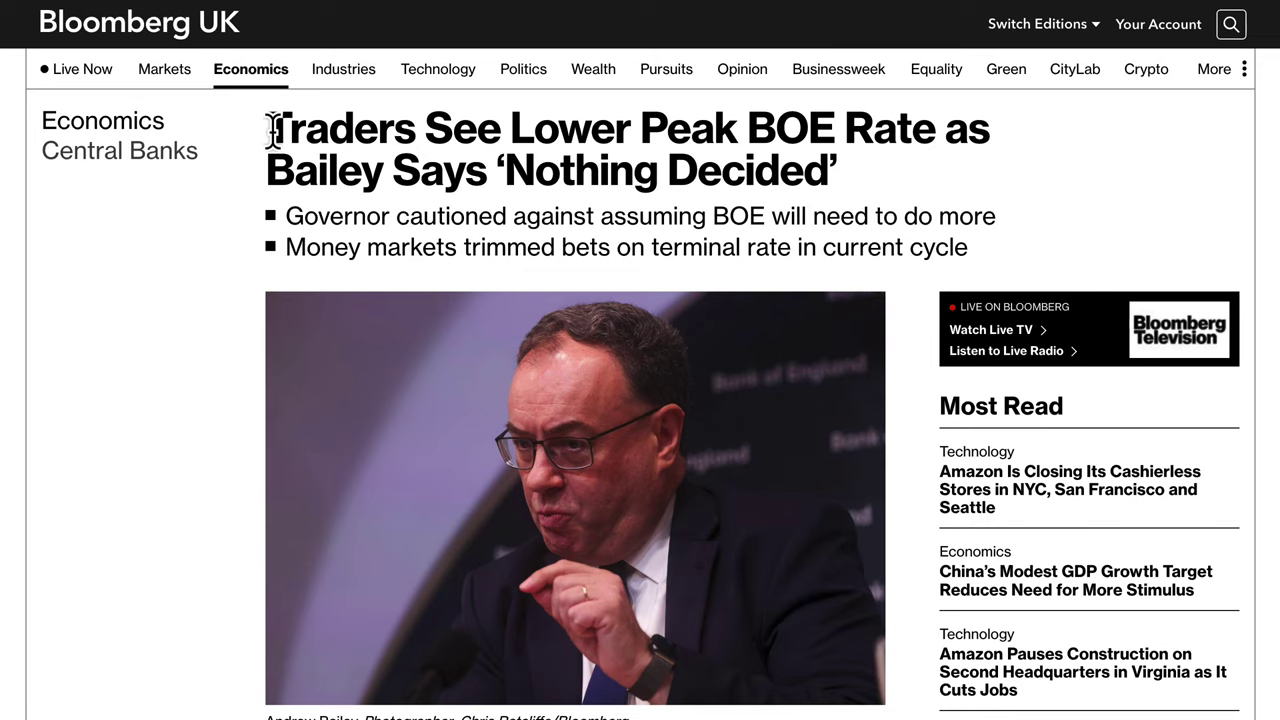
Read the Bloomberg article on traders seeing a lower peak BOE rate, highlighting its headline, bullet points and first two paragraphs
left_click_drag(268, 128, 858, 195)
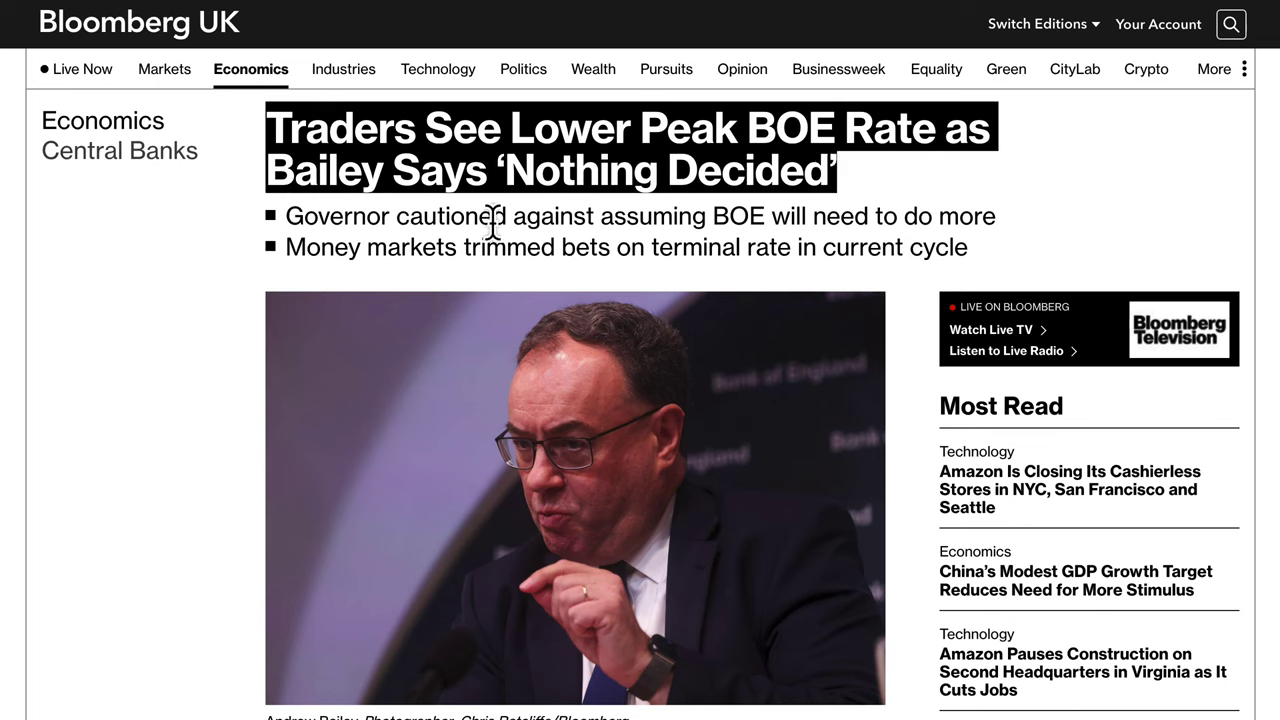
left_click_drag(516, 218, 958, 250)
left_click_drag(437, 252, 942, 284)
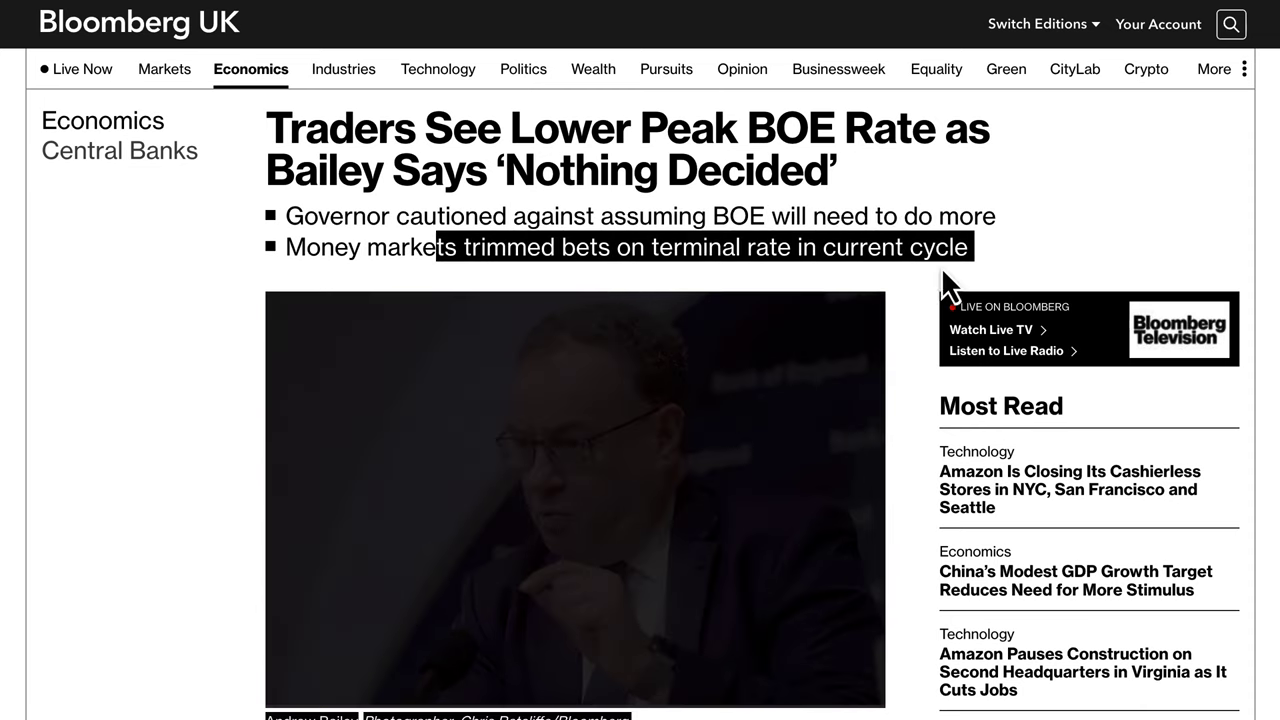
left_click(918, 304)
scroll(915, 328, "down", 4)
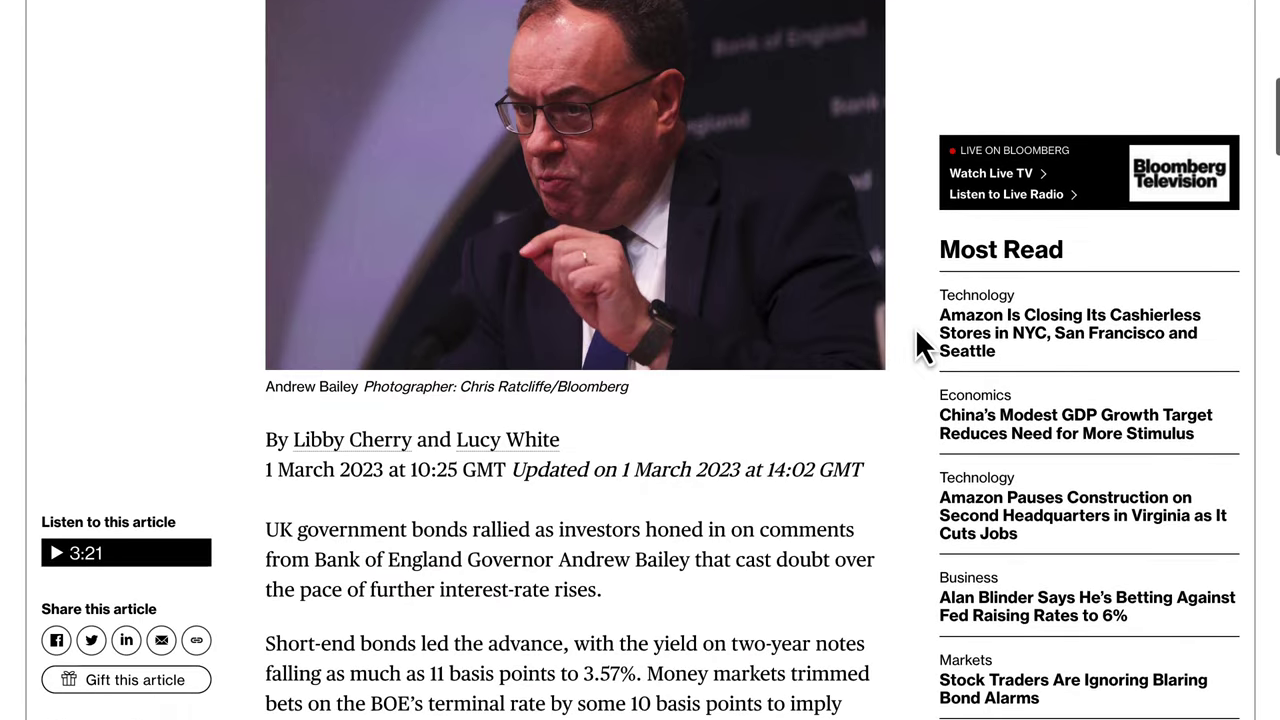
scroll(446, 450, "down", 1)
left_click_drag(420, 322, 668, 378)
left_click_drag(522, 375, 846, 538)
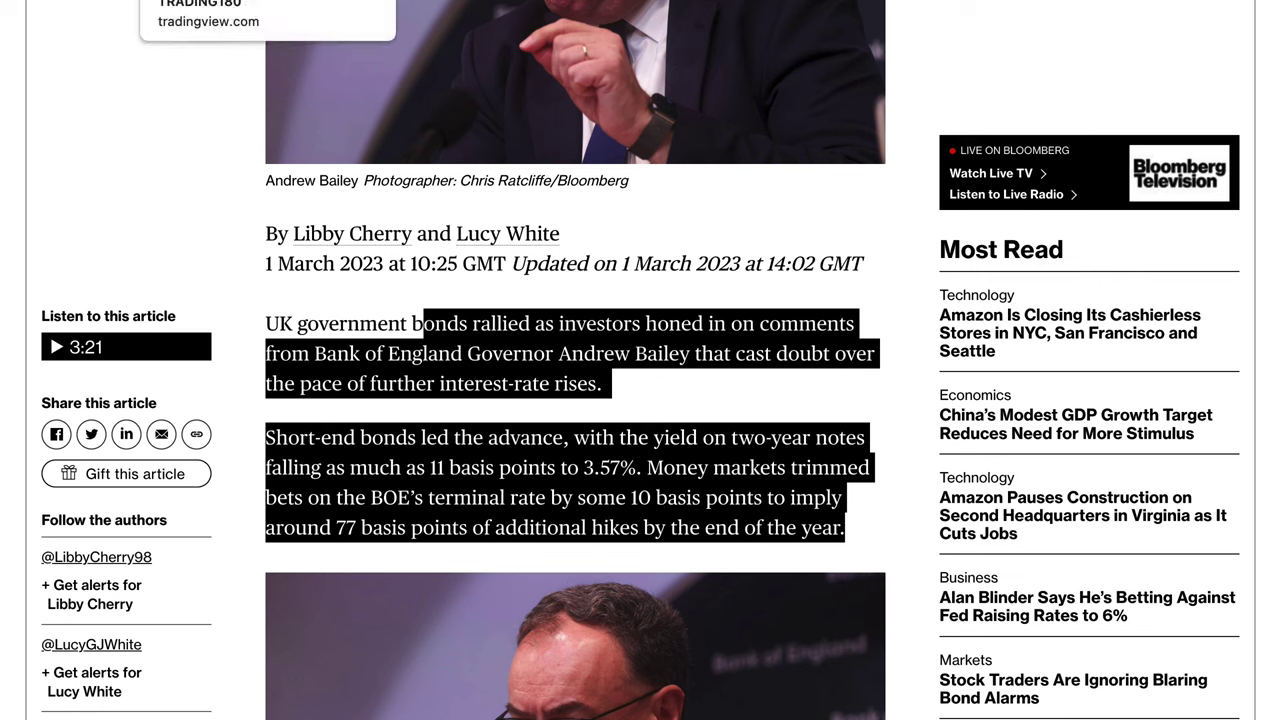
Return to the GBPUSD chart and brush a projected path rising to about 1.225, with an arrow falling to about 1.212
left_click(267, 2)
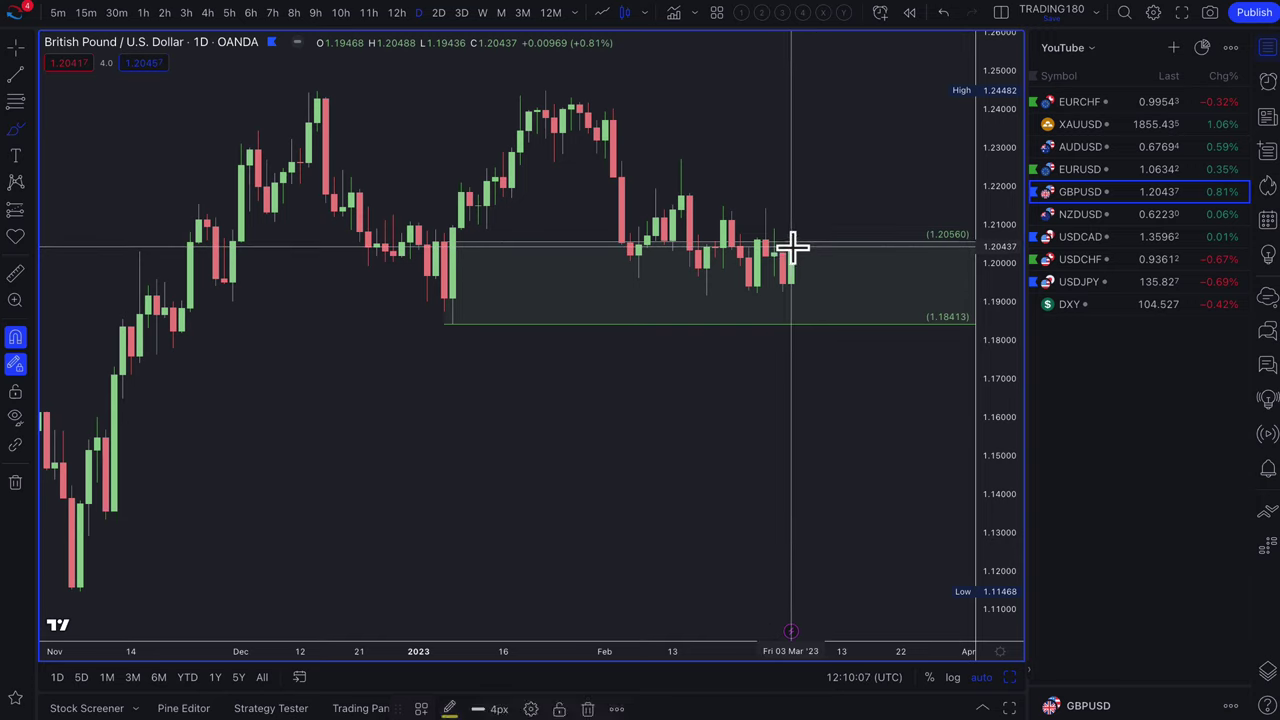
mouse_move(790, 247)
left_mouse_down()
mouse_move(808, 174)
mouse_move(843, 191)
mouse_move(851, 215)
mouse_move(867, 200)
left_mouse_up()
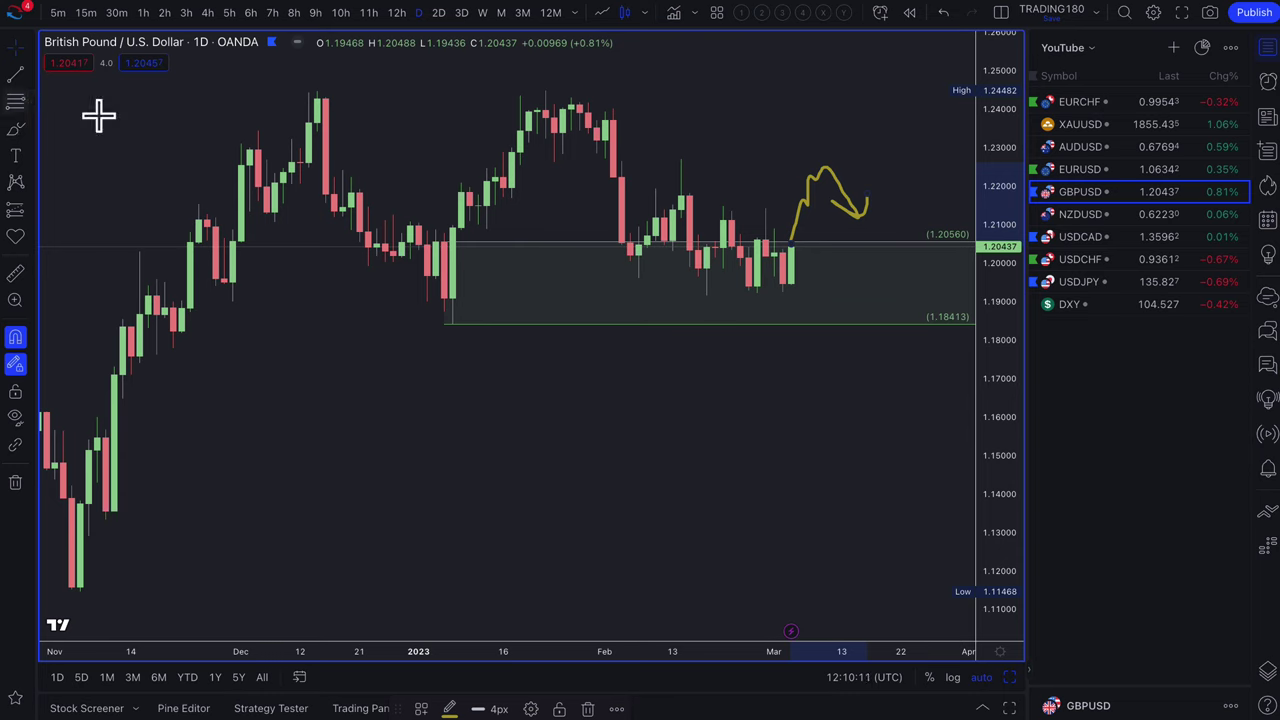
Mark two GBPUSD supply zones, from 1.22703 to 1.21396 with the "1. SUPPLY" template and from 1.24468 to 1.23198
left_click_drag(681, 210, 681, 160)
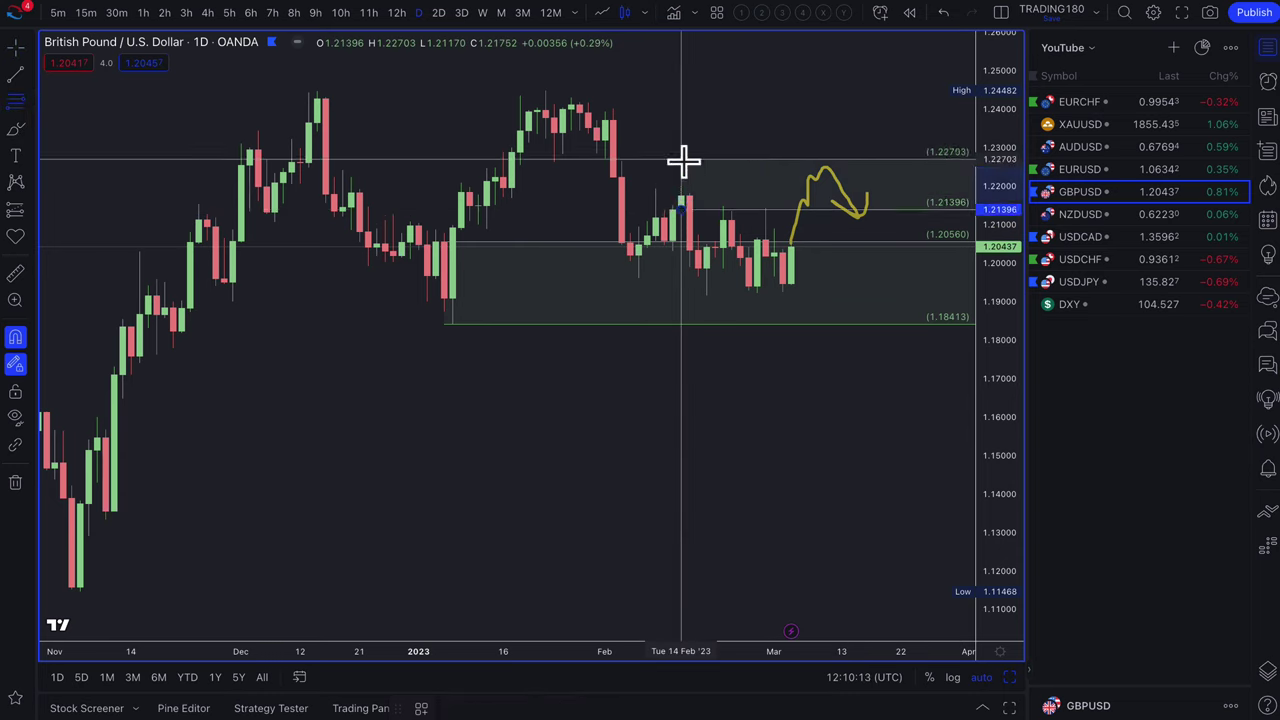
left_click(421, 708)
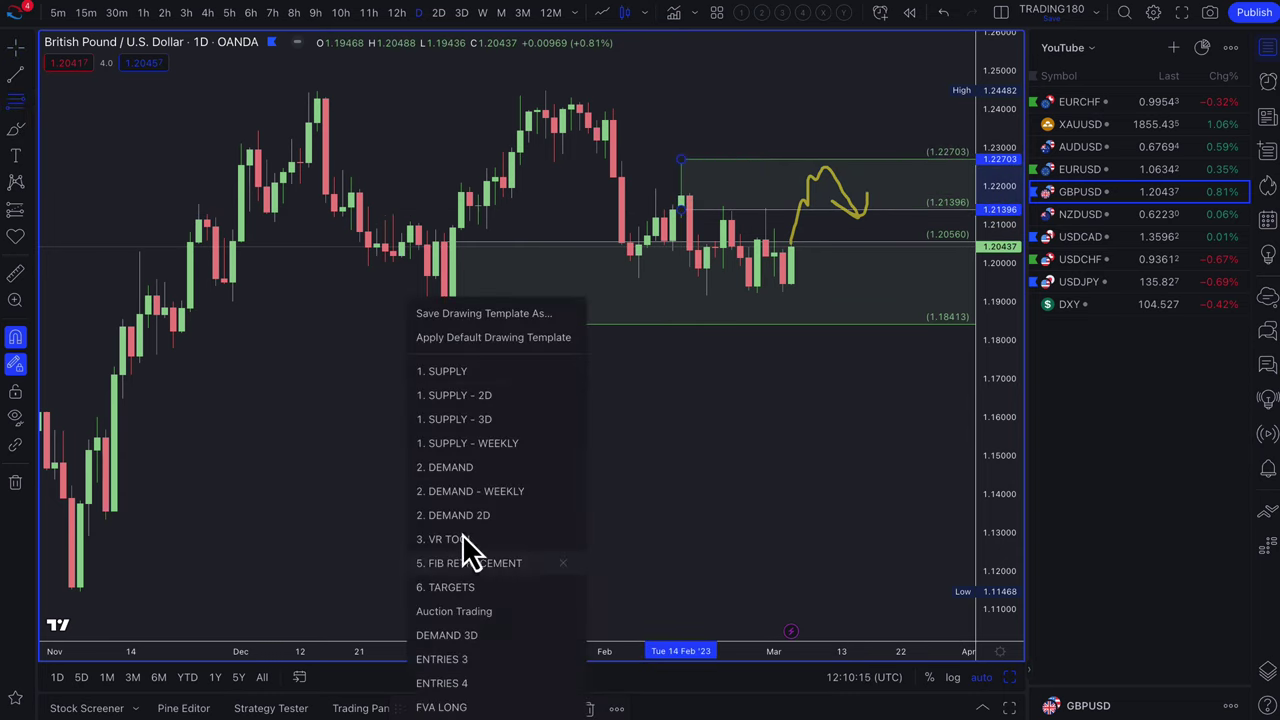
left_click(447, 376)
left_click_drag(604, 140, 318, 72)
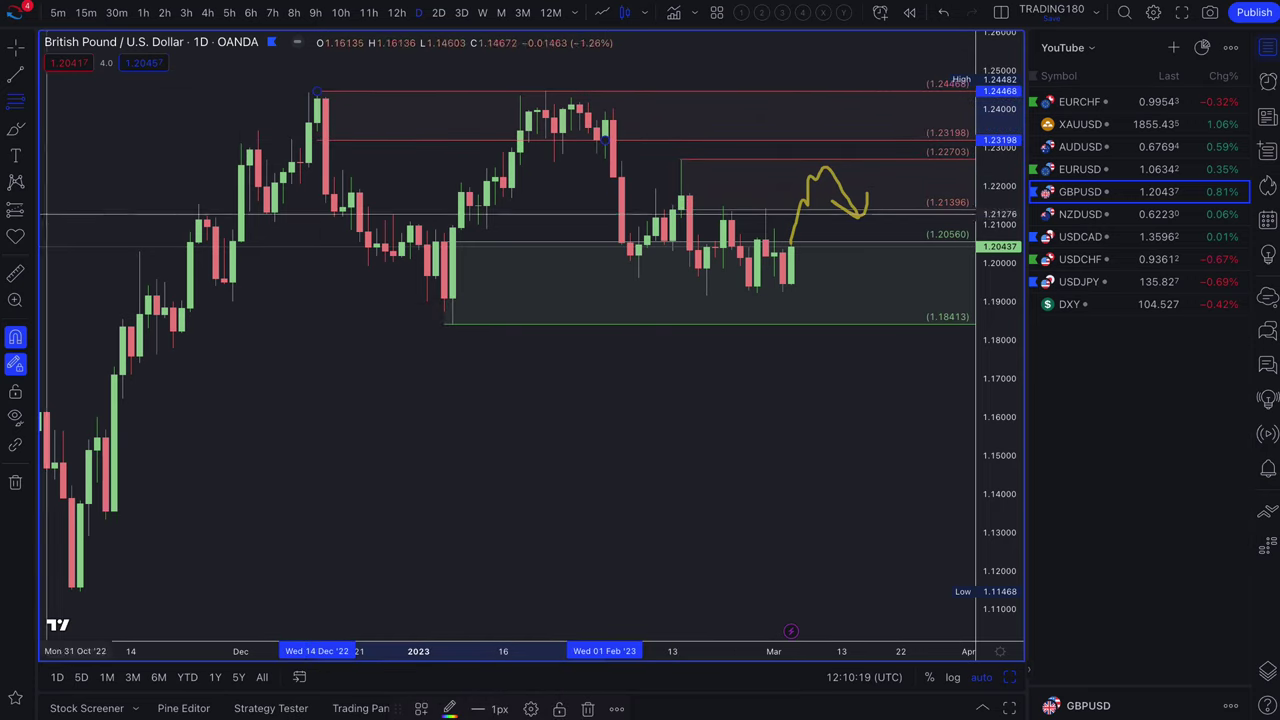
Go back to the Bloomberg articles and review the BOE rate story's headline and opening
left_click(14, 131)
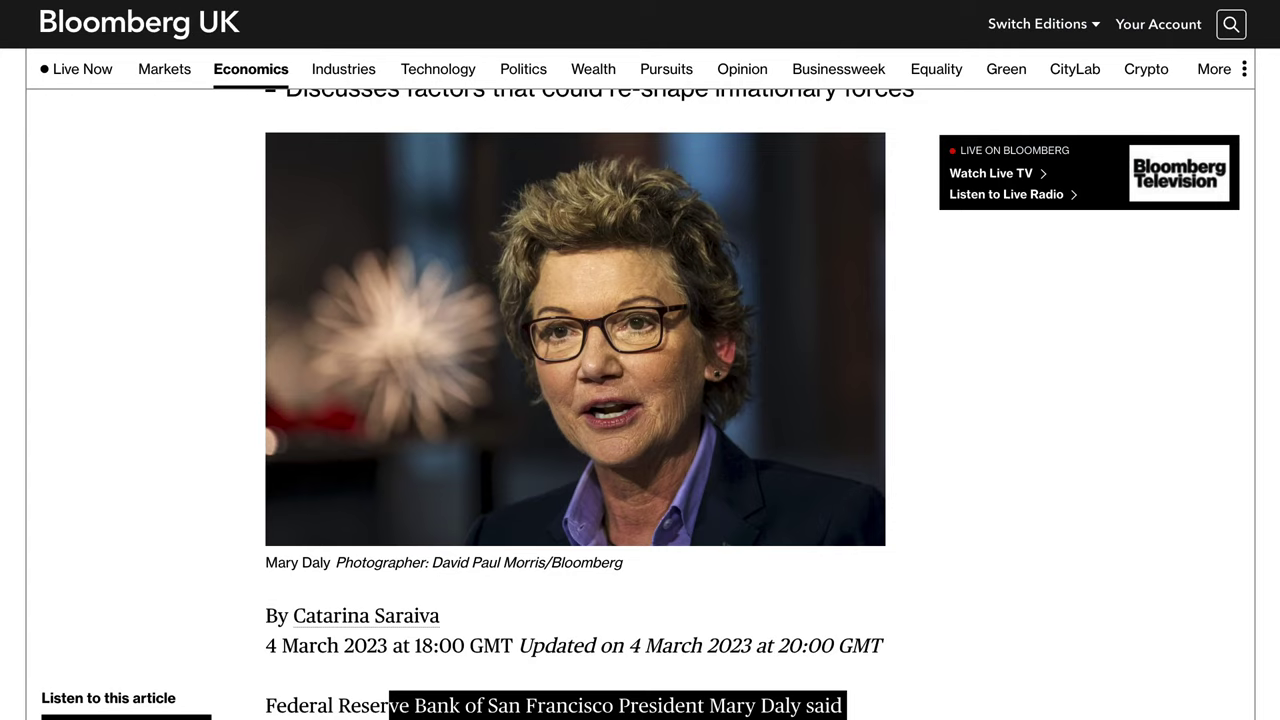
scroll(656, 601, "up", 5)
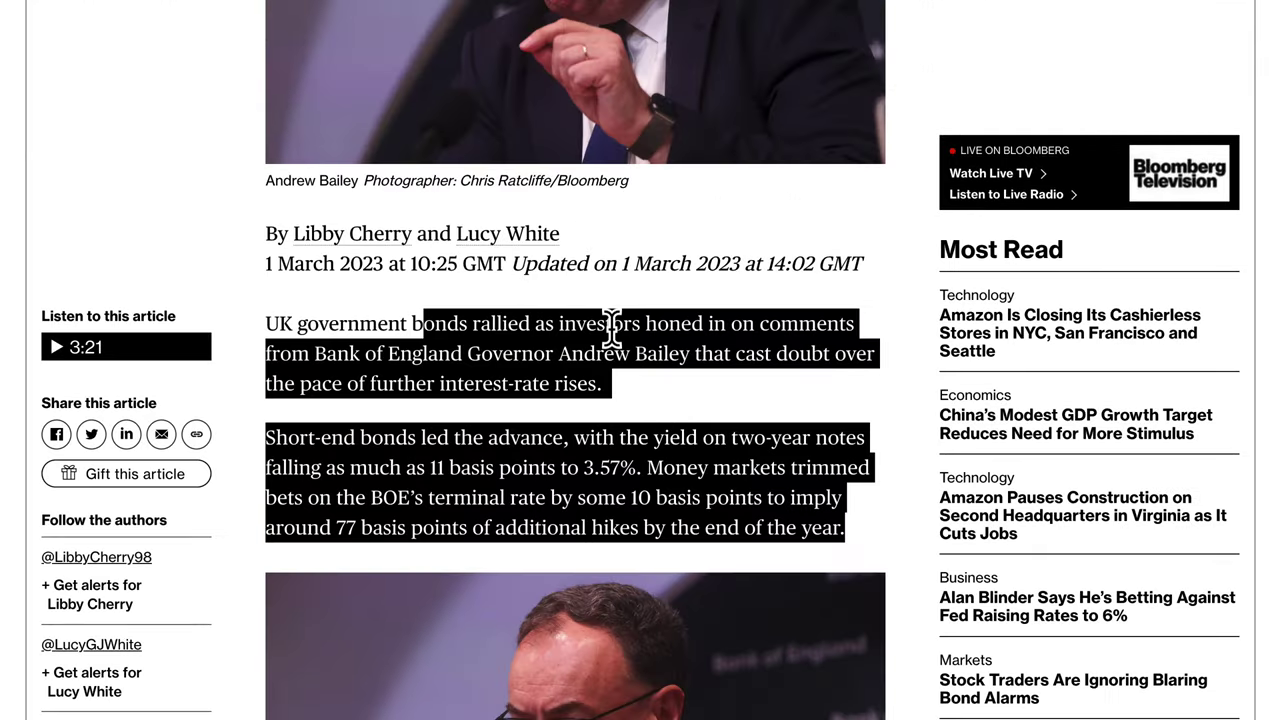
scroll(612, 330, "up", 2)
scroll(571, 214, "up", 5)
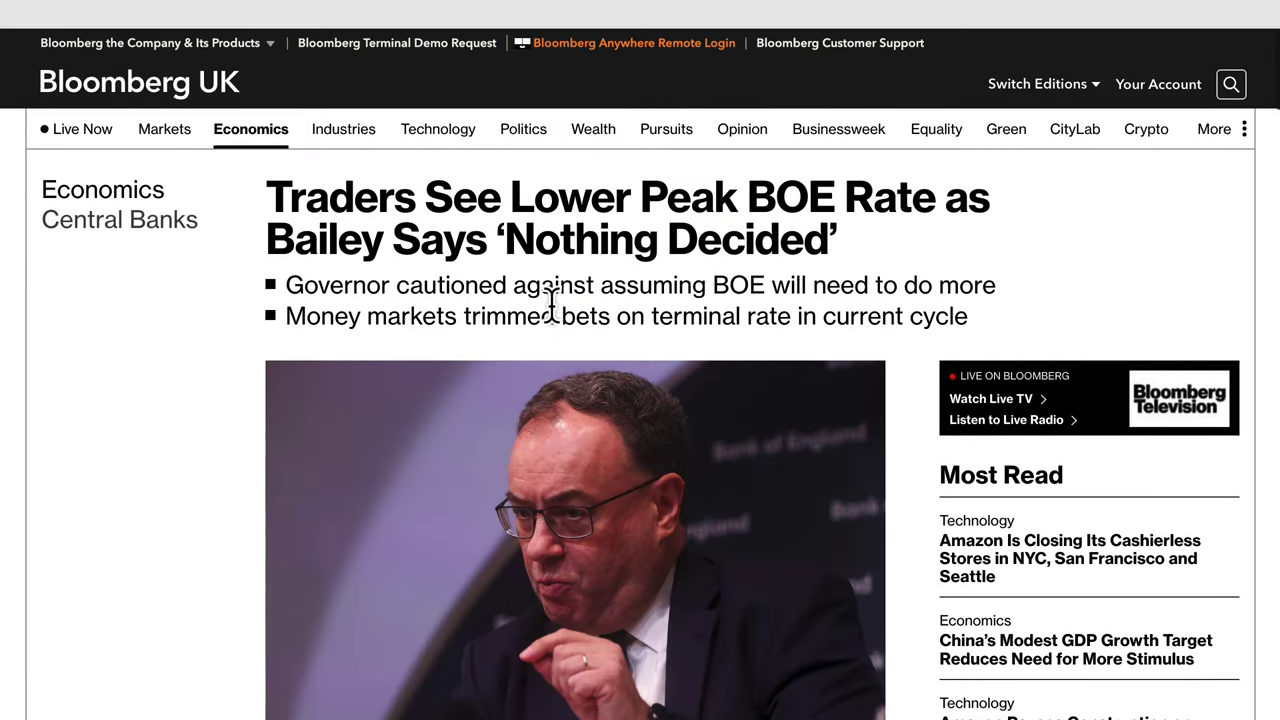
scroll(700, 420, "down", 2)
scroll(726, 509, "down", 2)
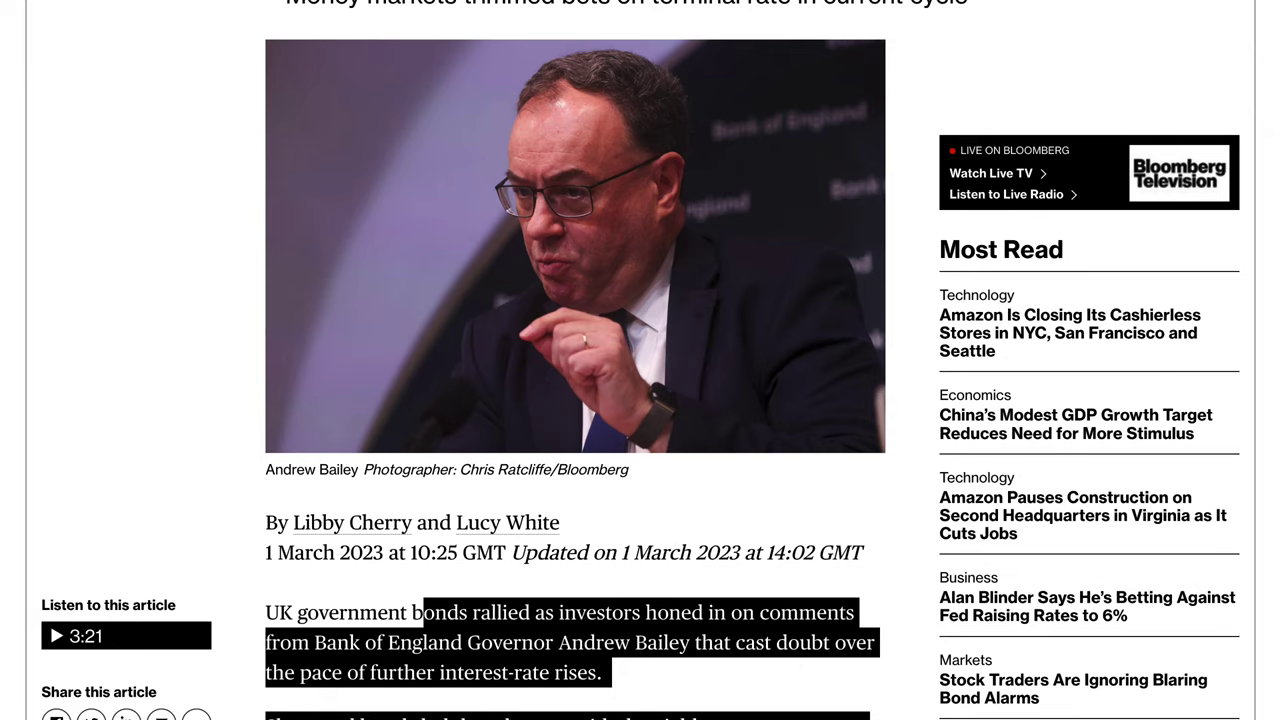
Return to the GBPUSD chart and circle the projected path's peak between about 1.226 and 1.216 with the brush
left_click(220, 0)
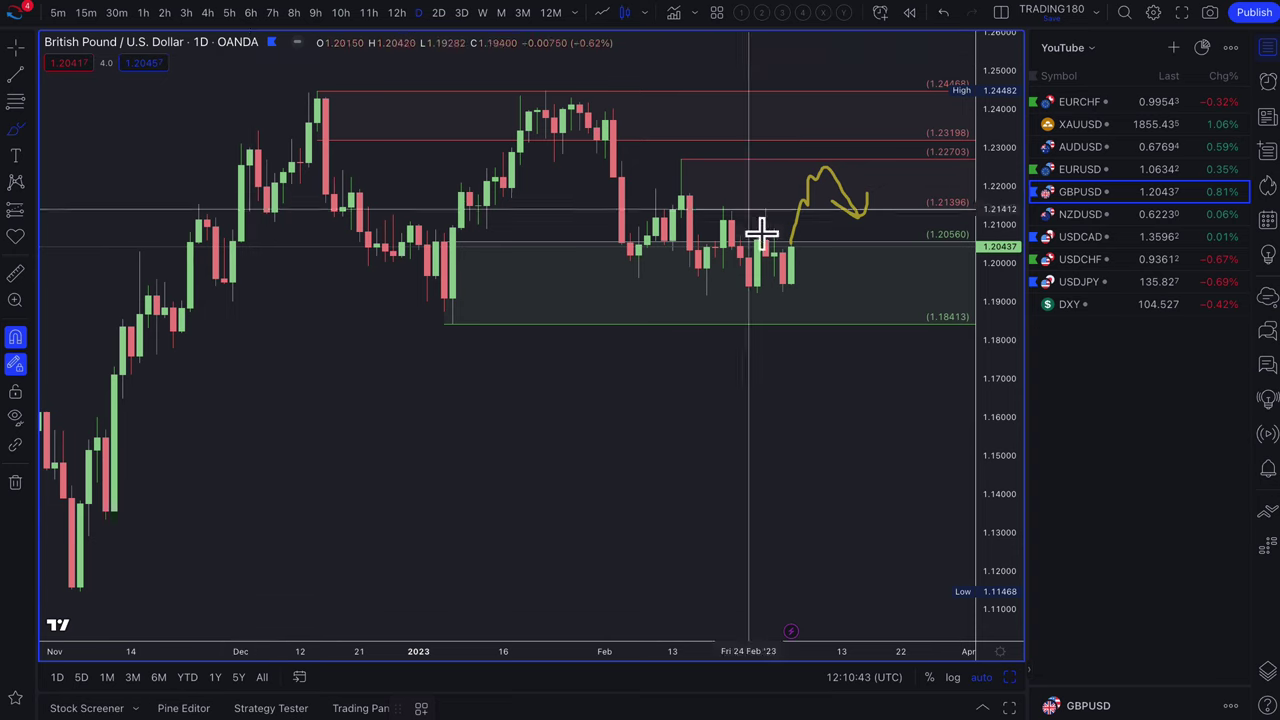
mouse_move(823, 171)
left_mouse_down()
mouse_move(806, 194)
mouse_move(831, 177)
mouse_move(845, 220)
left_mouse_up()
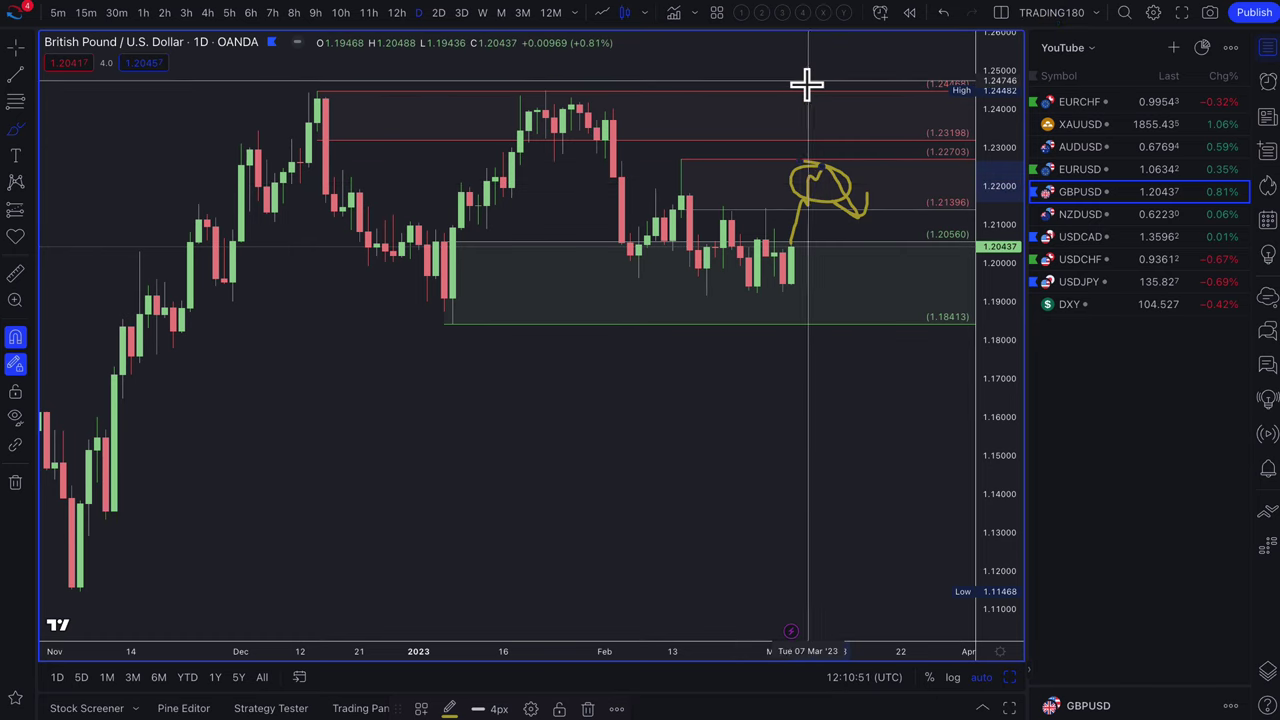
Circle the upper GBPUSD supply zone with a falling arrow, and clear all brush strokes from the chart while keeping both supply zones
mouse_move(771, 123)
left_mouse_down()
mouse_move(797, 109)
mouse_move(823, 123)
mouse_move(865, 195)
mouse_move(892, 175)
left_mouse_up()
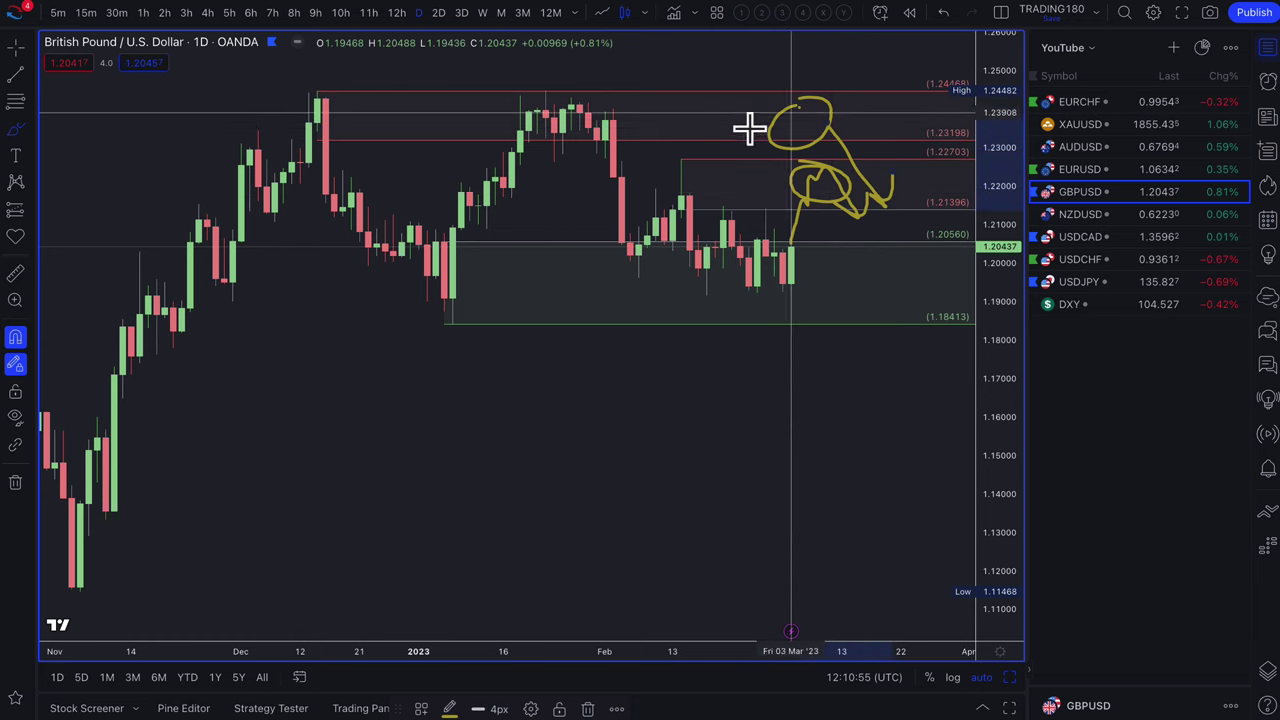
left_click(943, 13)
left_click(943, 13)
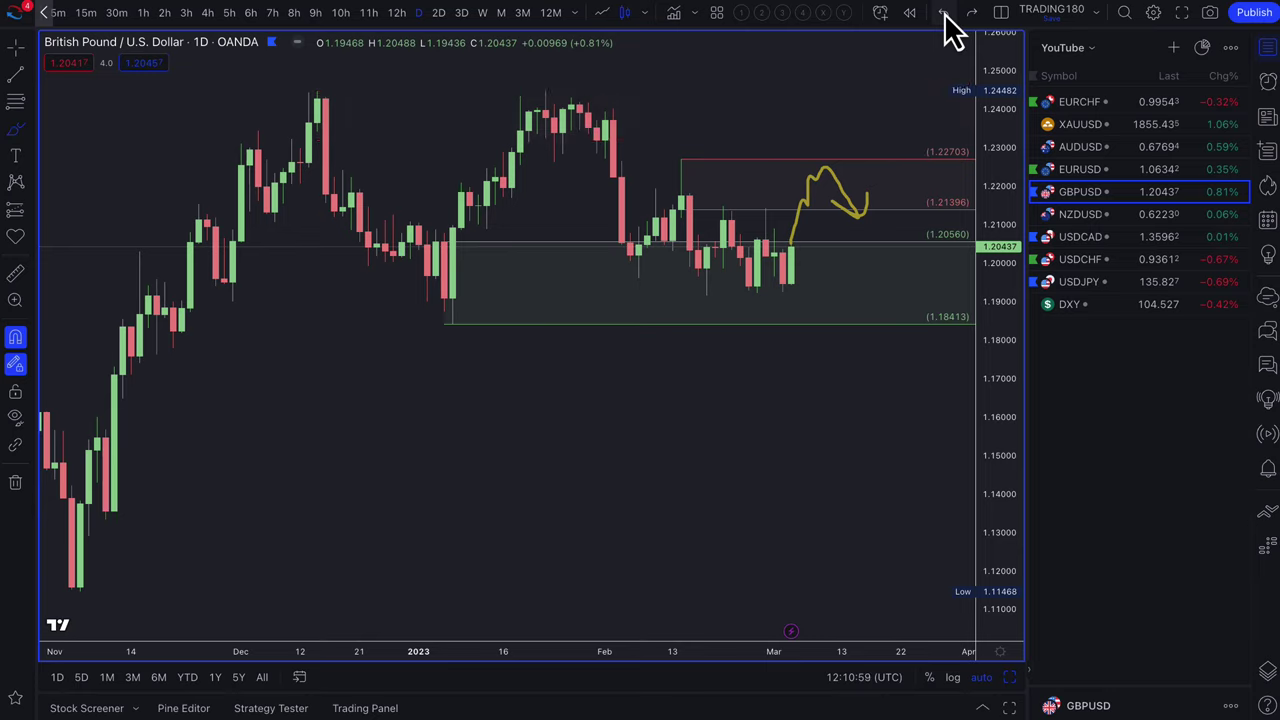
left_click(943, 13)
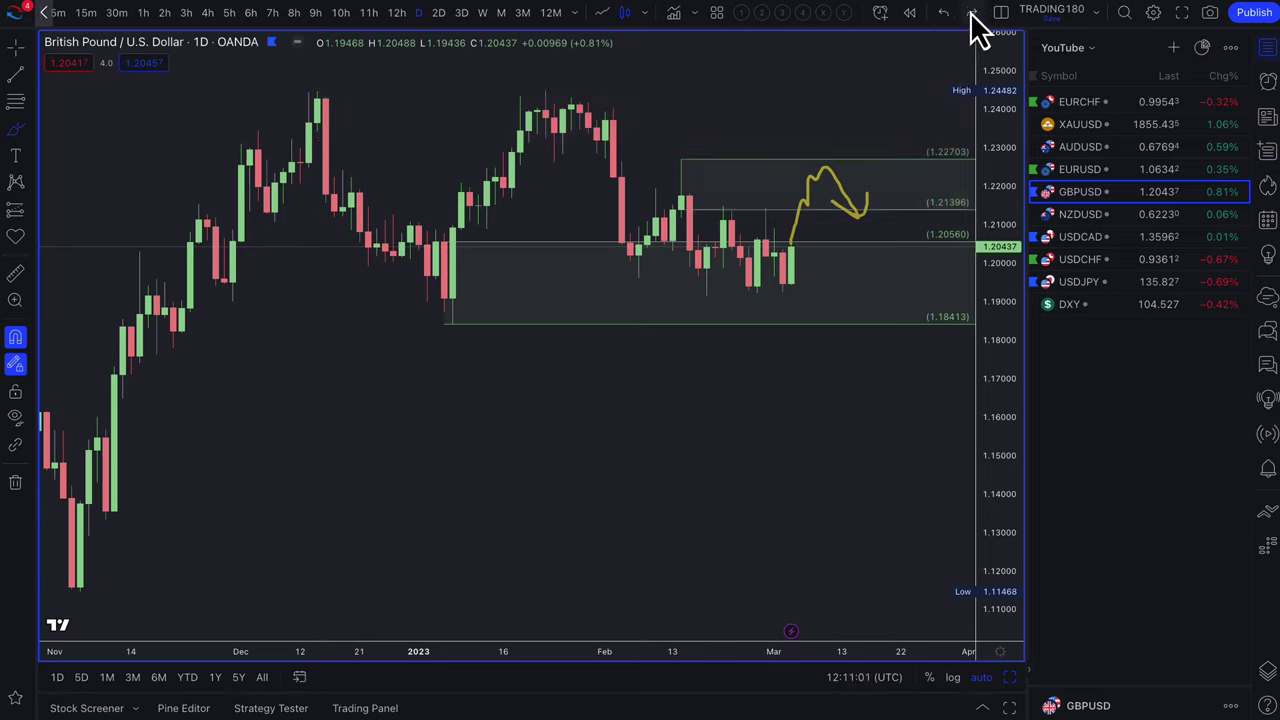
left_click(973, 13)
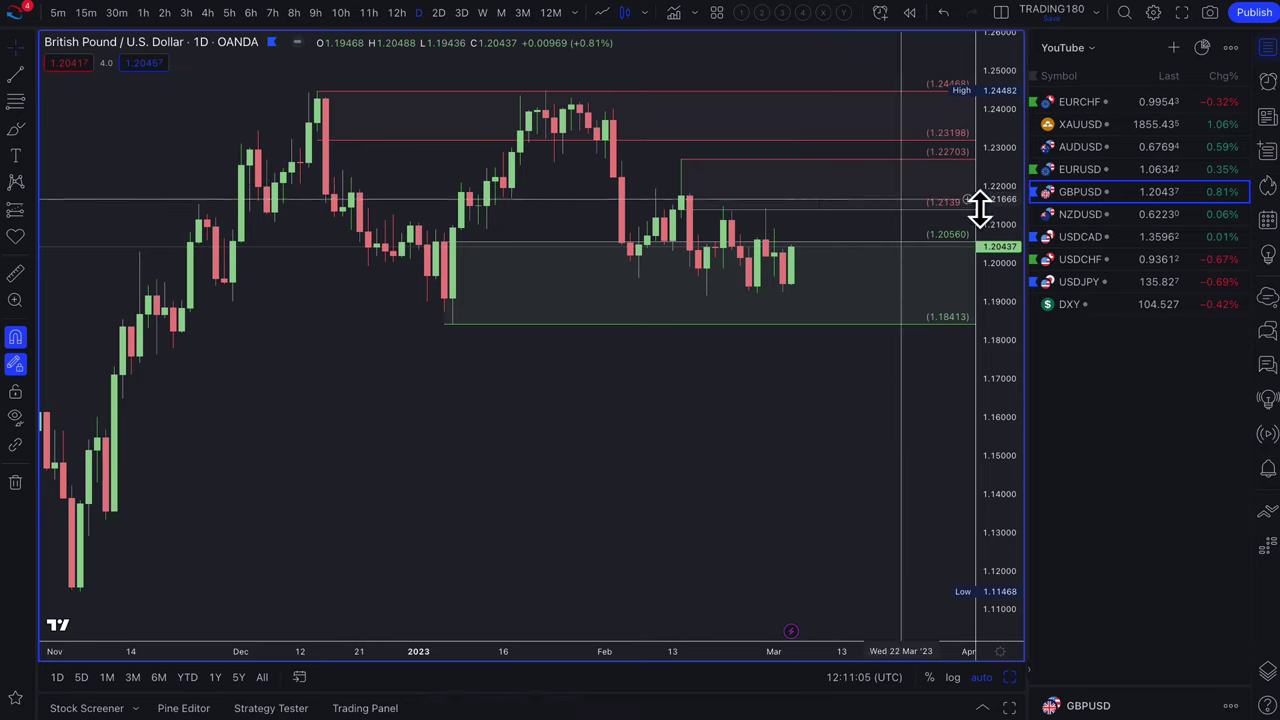
Open the EURUSD chart and mark a demand zone from 1.06044 to 1.04833 with the "2. DEMAND" template
left_click(1082, 172)
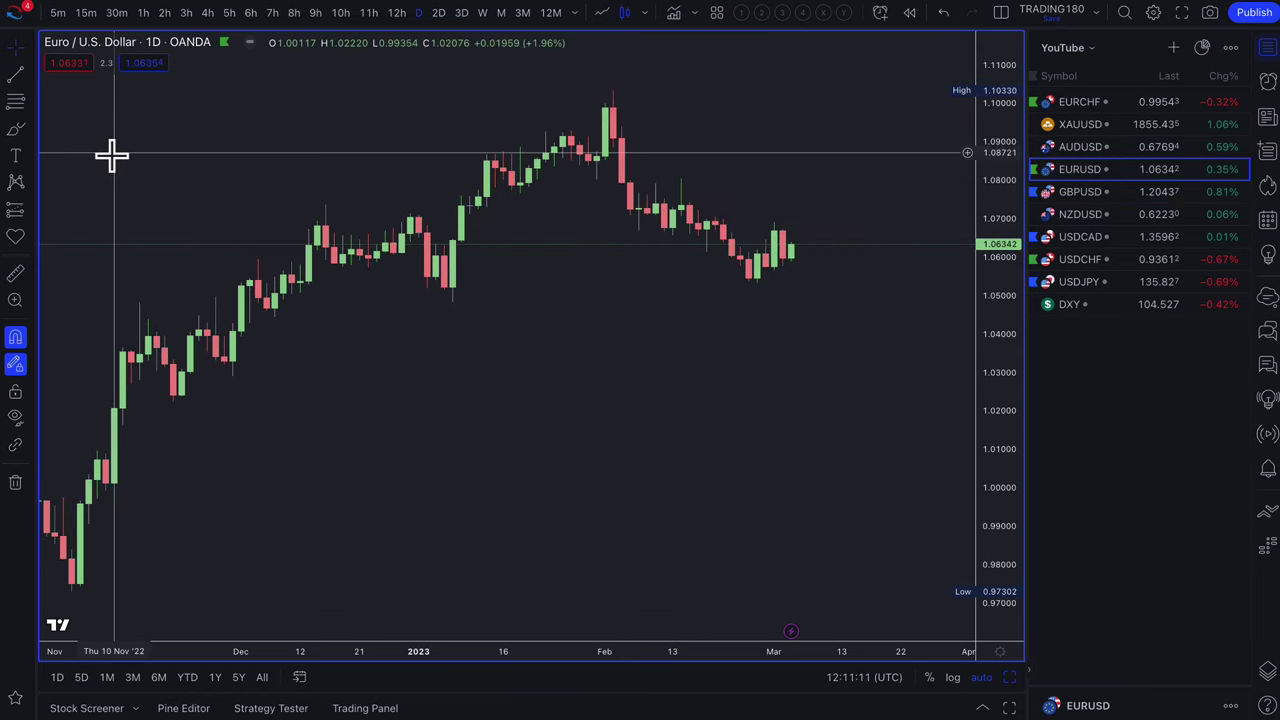
left_click(15, 100)
left_click(447, 256)
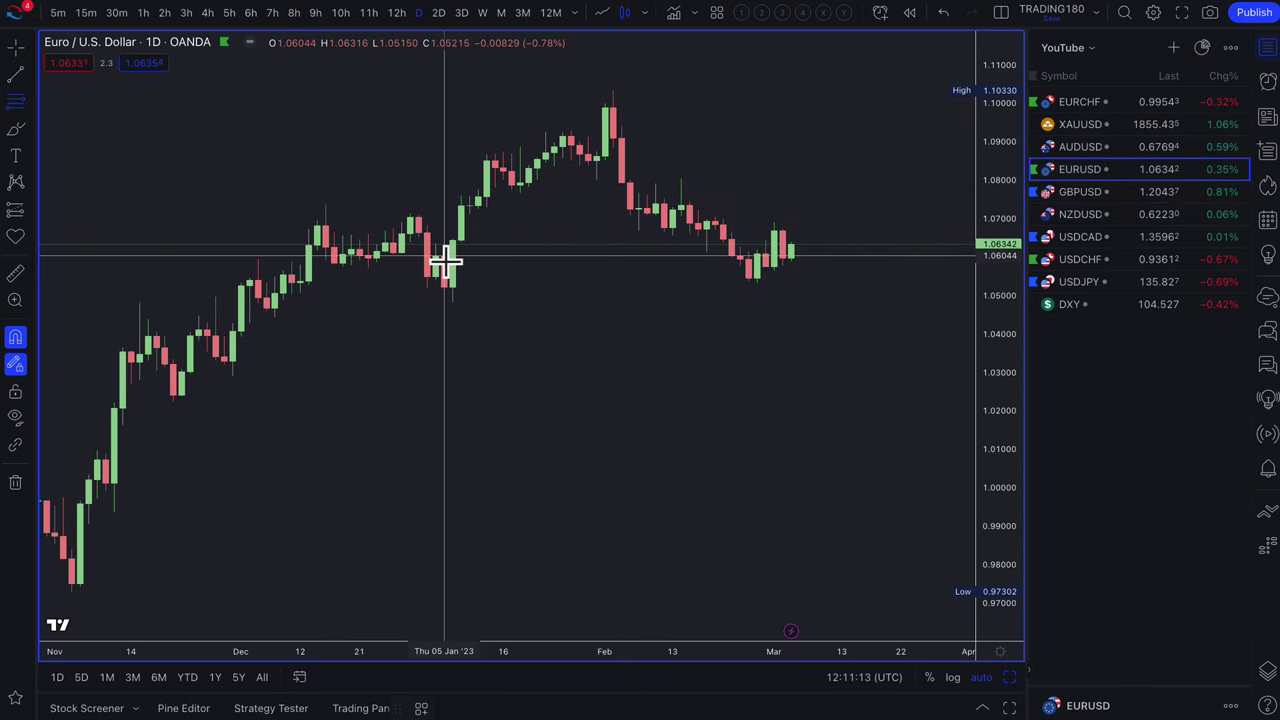
left_click(451, 303)
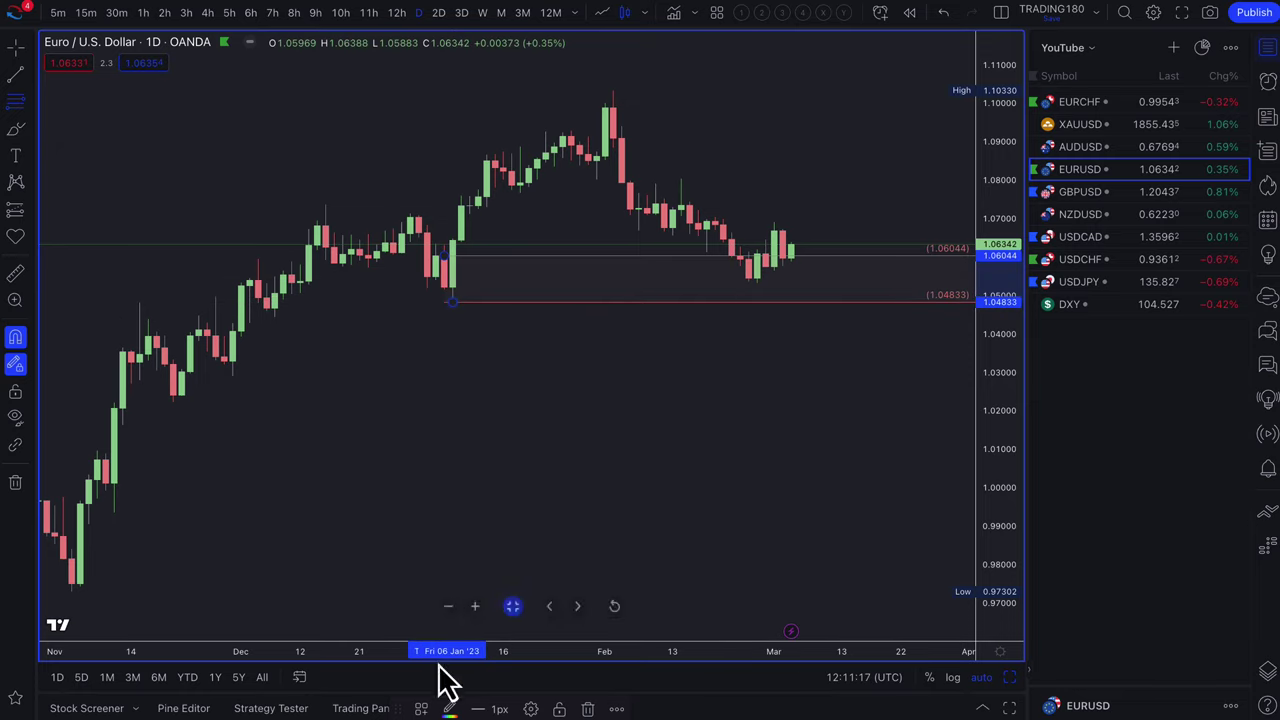
left_click(420, 707)
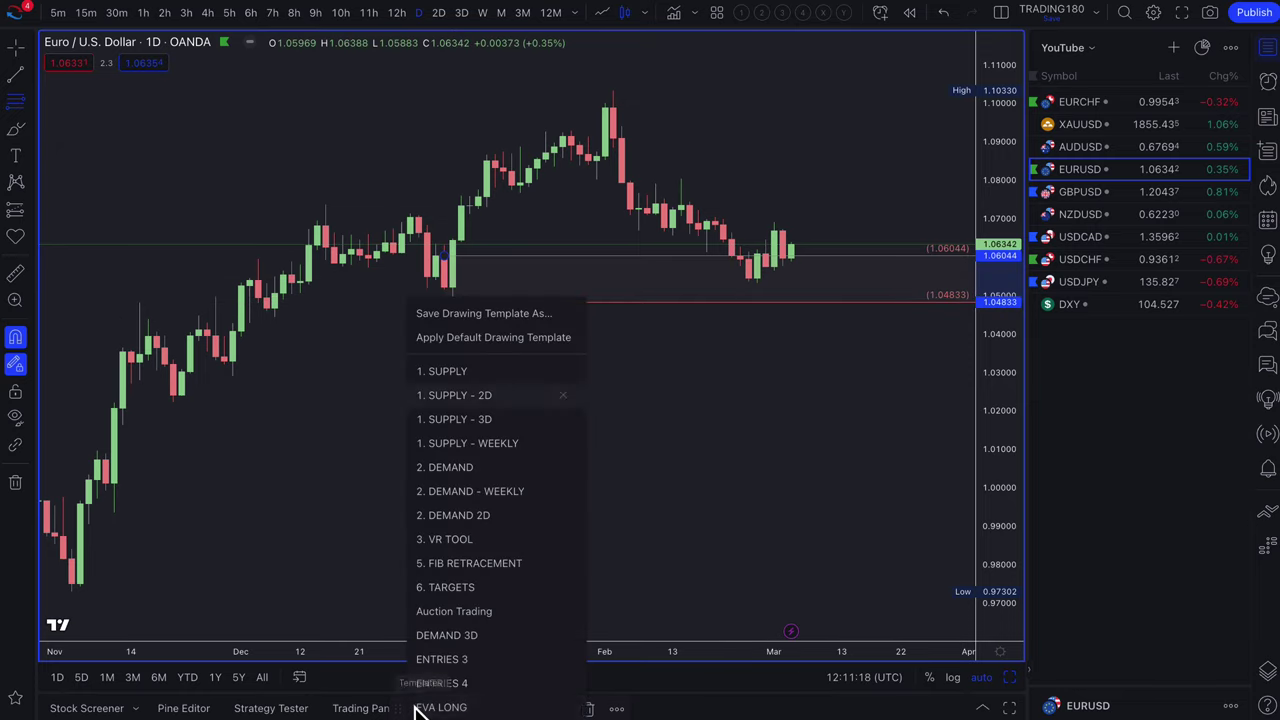
left_click(476, 467)
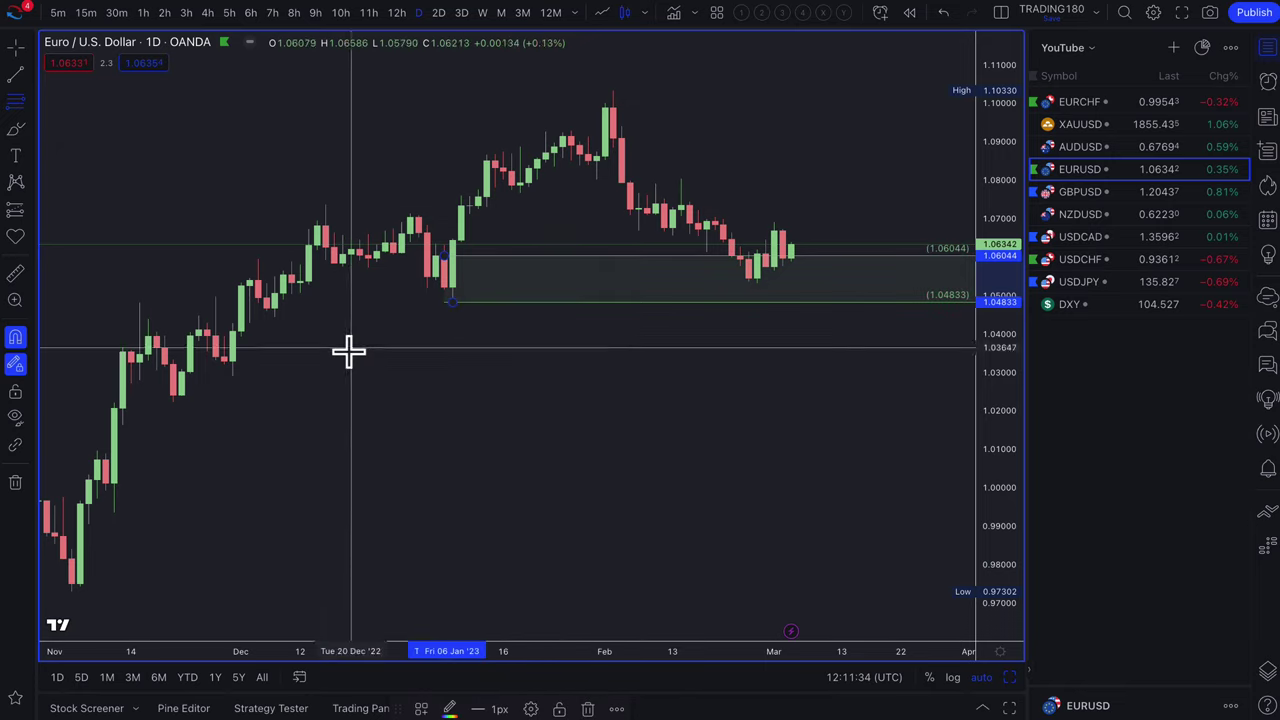
Handwrite "E/Chf" and "E/Cad" with the brush on two lines below the EURUSD demand zone
left_click(15, 128)
left_click_drag(366, 437, 410, 478)
mouse_move(397, 440)
left_mouse_down()
mouse_move(370, 446)
mouse_move(431, 397)
left_mouse_up()
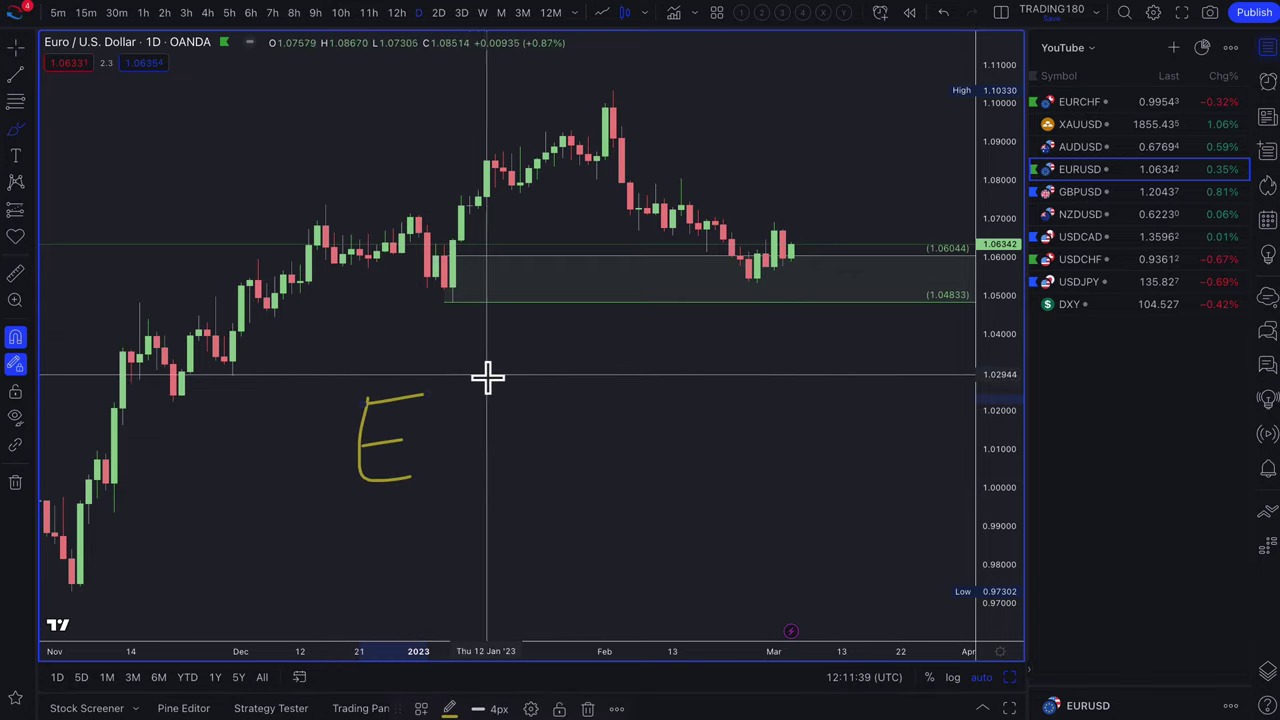
left_click_drag(467, 372, 428, 517)
mouse_move(533, 397)
left_mouse_down()
mouse_move(486, 451)
mouse_move(529, 471)
mouse_move(550, 426)
mouse_move(560, 466)
left_mouse_up()
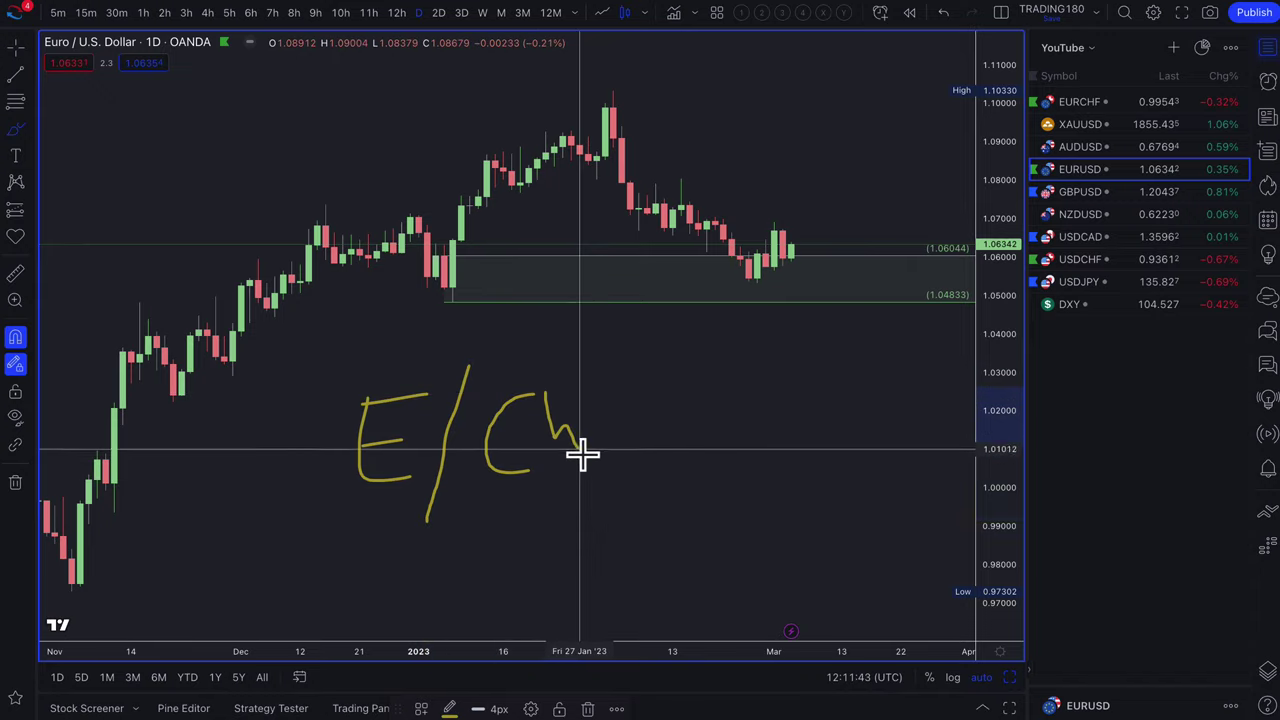
left_click_drag(603, 366, 600, 465)
left_click_drag(570, 433, 627, 432)
mouse_move(364, 530)
left_mouse_down()
mouse_move(362, 568)
mouse_move(405, 587)
mouse_move(405, 530)
mouse_move(440, 595)
left_mouse_up()
mouse_move(522, 527)
left_mouse_down()
mouse_move(529, 586)
mouse_move(560, 582)
mouse_move(580, 549)
mouse_move(615, 549)
mouse_move(652, 572)
left_mouse_up()
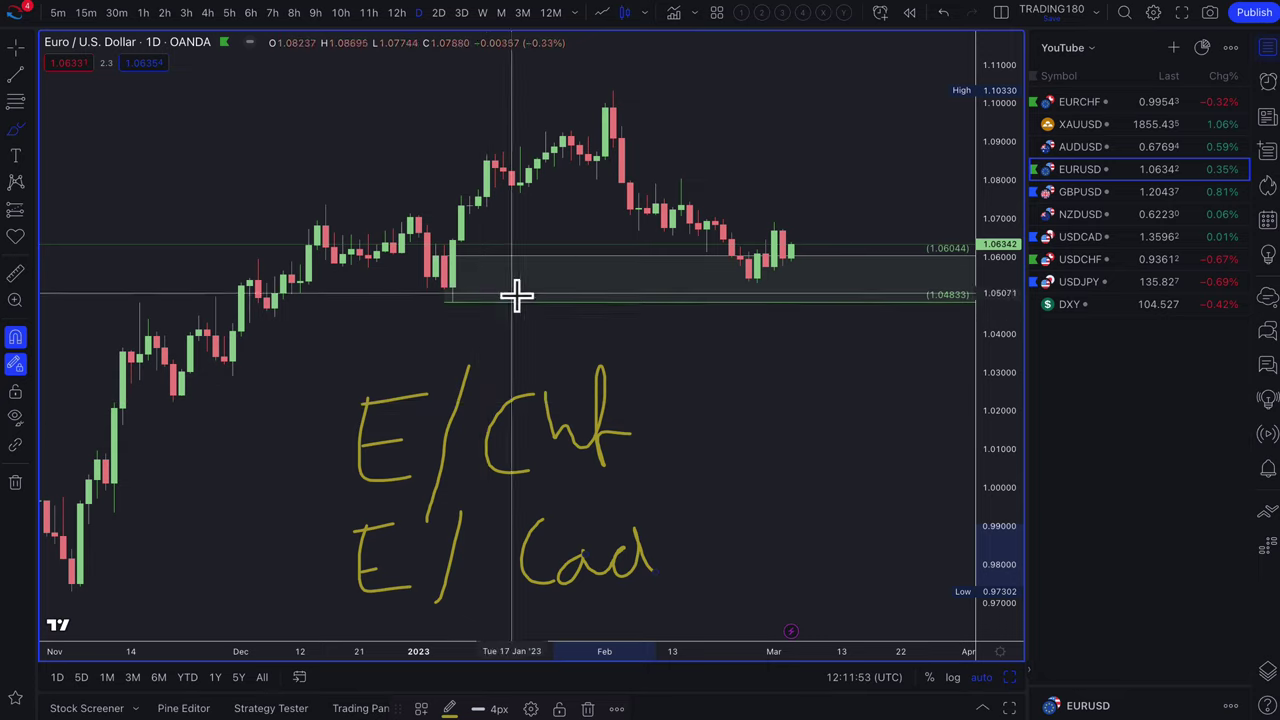
Handwrite "E/U" with the brush beside the "E/Chf" note
mouse_move(723, 383)
left_mouse_down()
mouse_move(720, 426)
mouse_move(740, 447)
mouse_move(780, 381)
left_mouse_up()
left_click_drag(840, 343, 820, 398)
left_click_drag(791, 484, 782, 522)
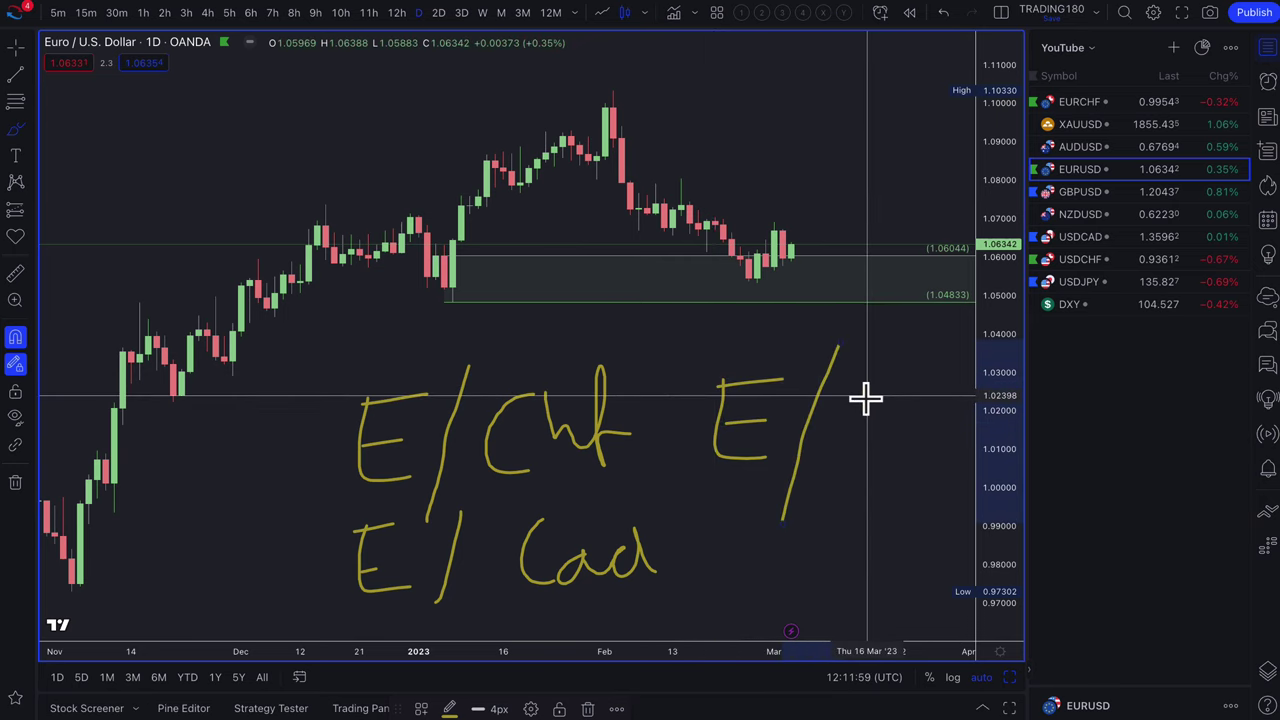
mouse_move(860, 394)
left_mouse_down()
mouse_move(871, 462)
mouse_move(893, 395)
left_mouse_up()
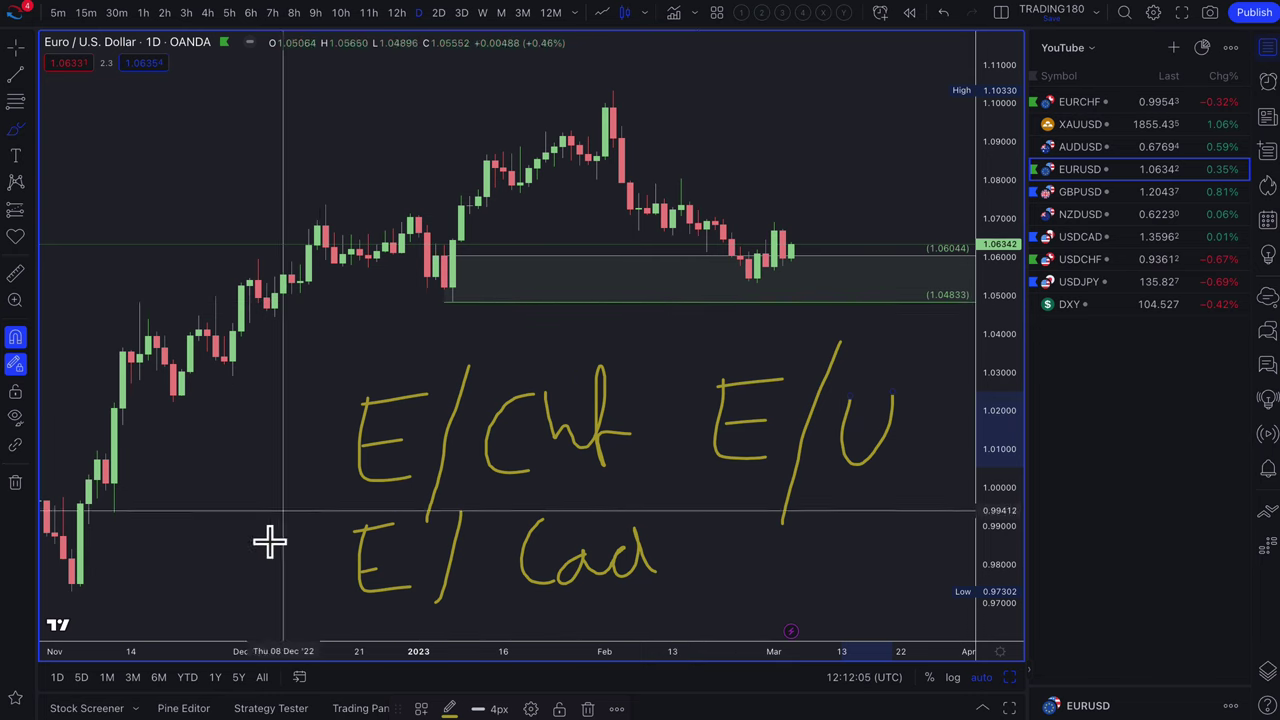
Handwrite "Risk" with the brush in the empty area before the currency pair notes
mouse_move(170, 548)
left_mouse_down()
mouse_move(177, 506)
mouse_move(208, 530)
left_mouse_up()
left_click_drag(223, 466, 228, 508)
left_click_drag(257, 449, 246, 491)
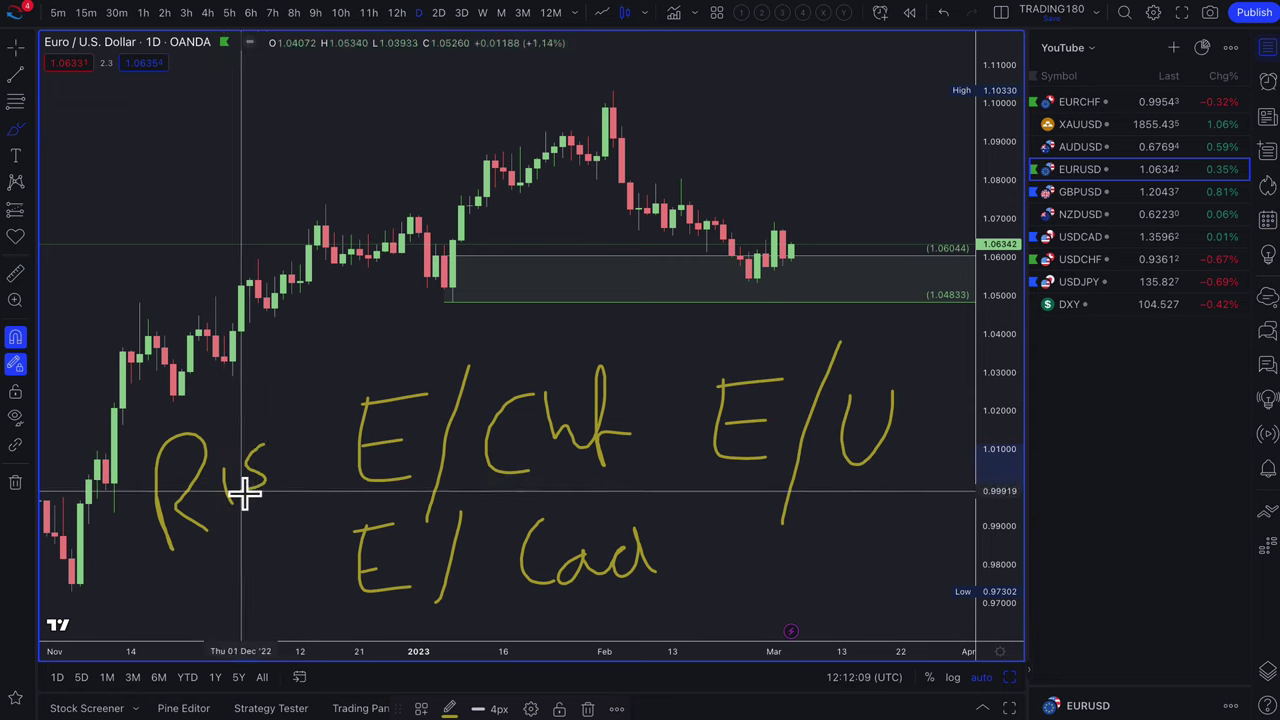
left_click_drag(263, 423, 268, 490)
left_click_drag(290, 437, 300, 474)
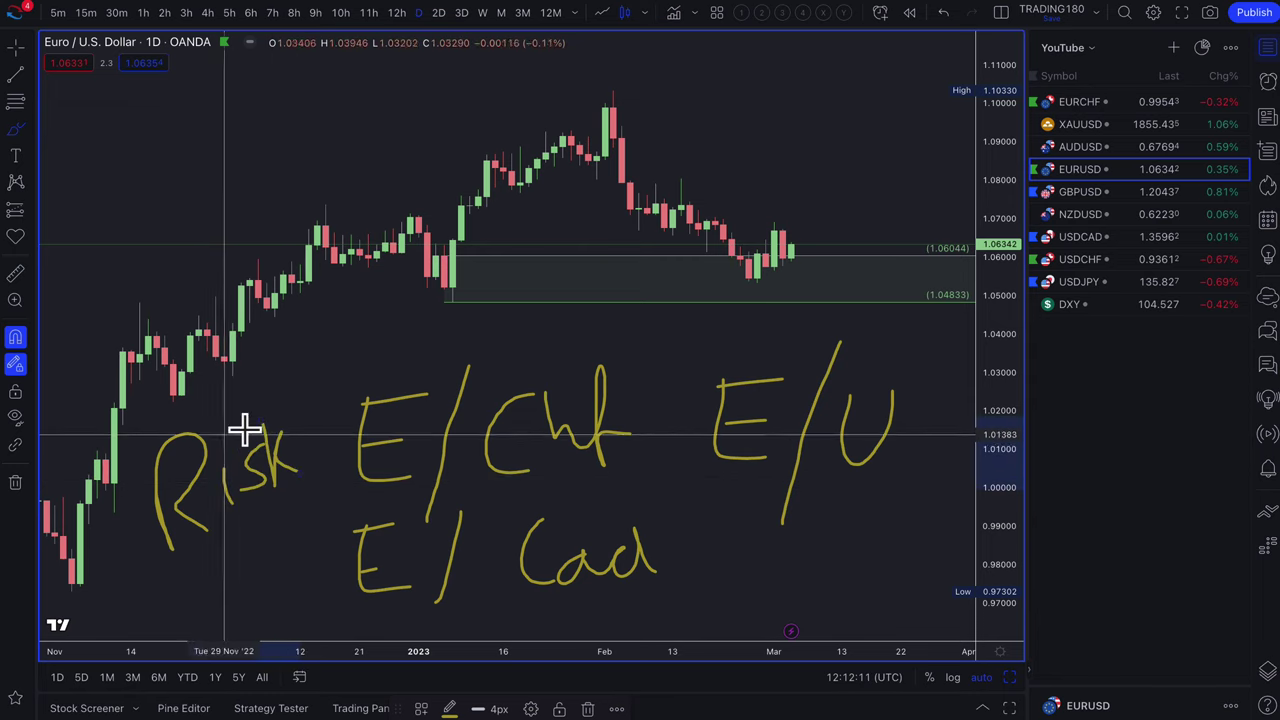
Circle the word "Risk", the whole group of currency pair notes and the "U" in "E/U" with the brush
mouse_move(163, 557)
left_mouse_down()
mouse_move(286, 517)
mouse_move(163, 400)
mouse_move(222, 568)
left_mouse_up()
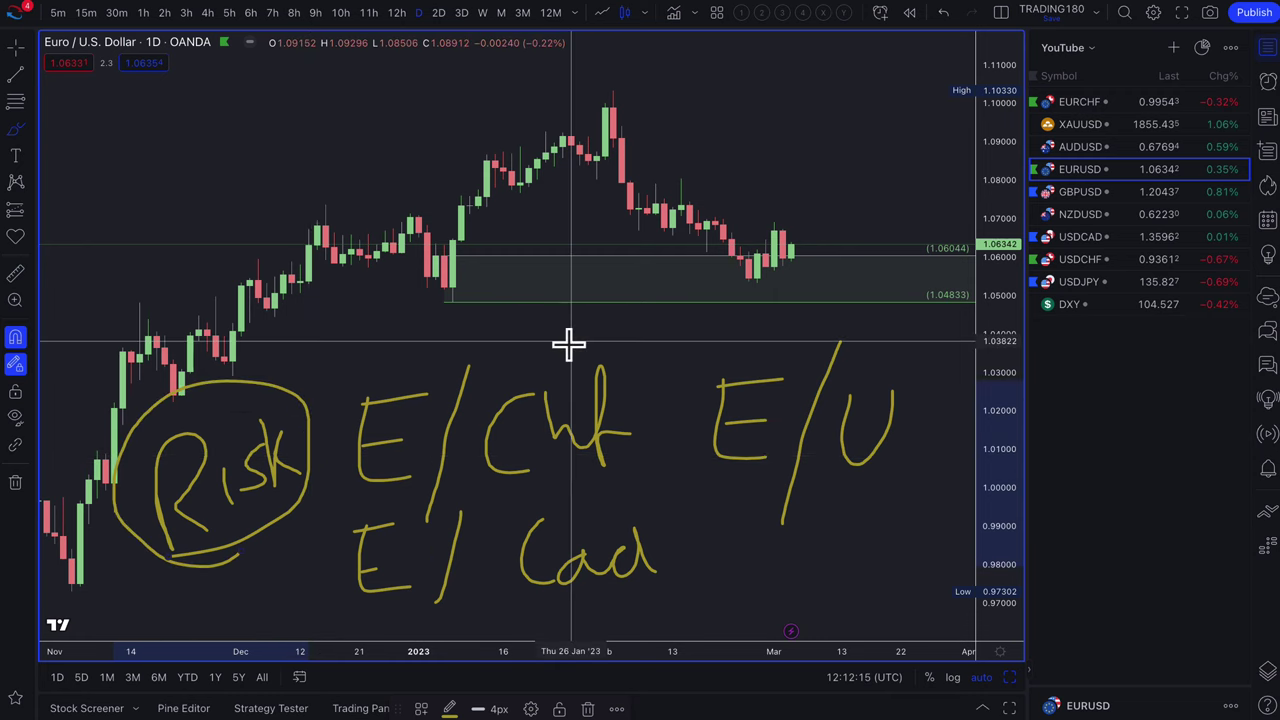
mouse_move(569, 343)
left_mouse_down()
mouse_move(366, 391)
mouse_move(365, 573)
mouse_move(571, 594)
mouse_move(949, 500)
mouse_move(651, 343)
mouse_move(515, 372)
left_mouse_up()
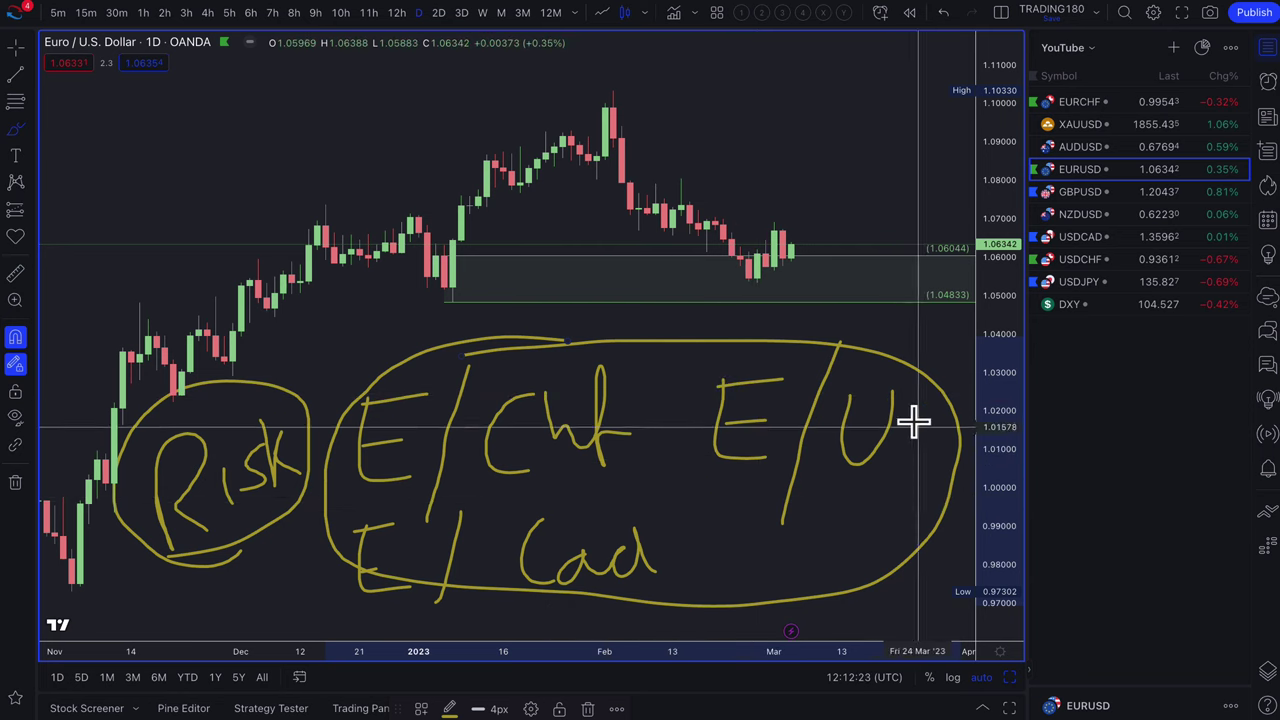
mouse_move(888, 375)
left_mouse_down()
mouse_move(811, 451)
mouse_move(851, 408)
left_mouse_up()
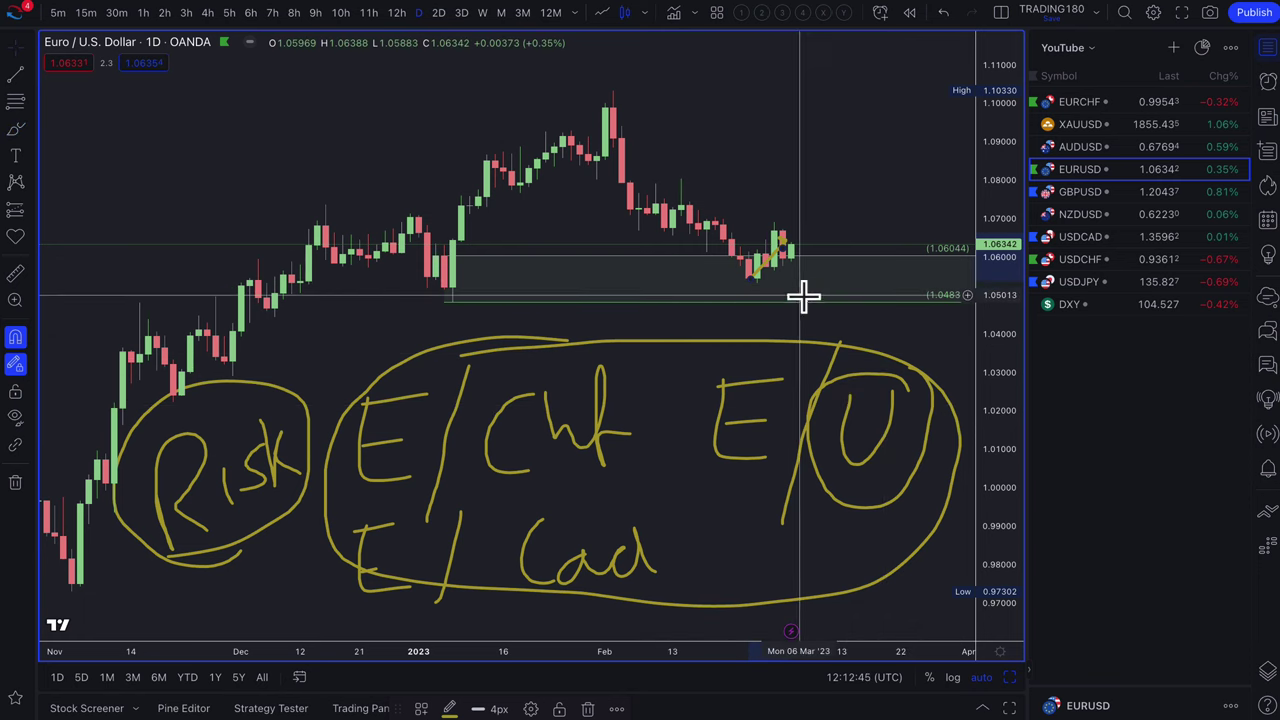
Brush a projected EURUSD path dipping into the demand zone to about 1.05, with an arrow rising to about 1.095
left_click(16, 132)
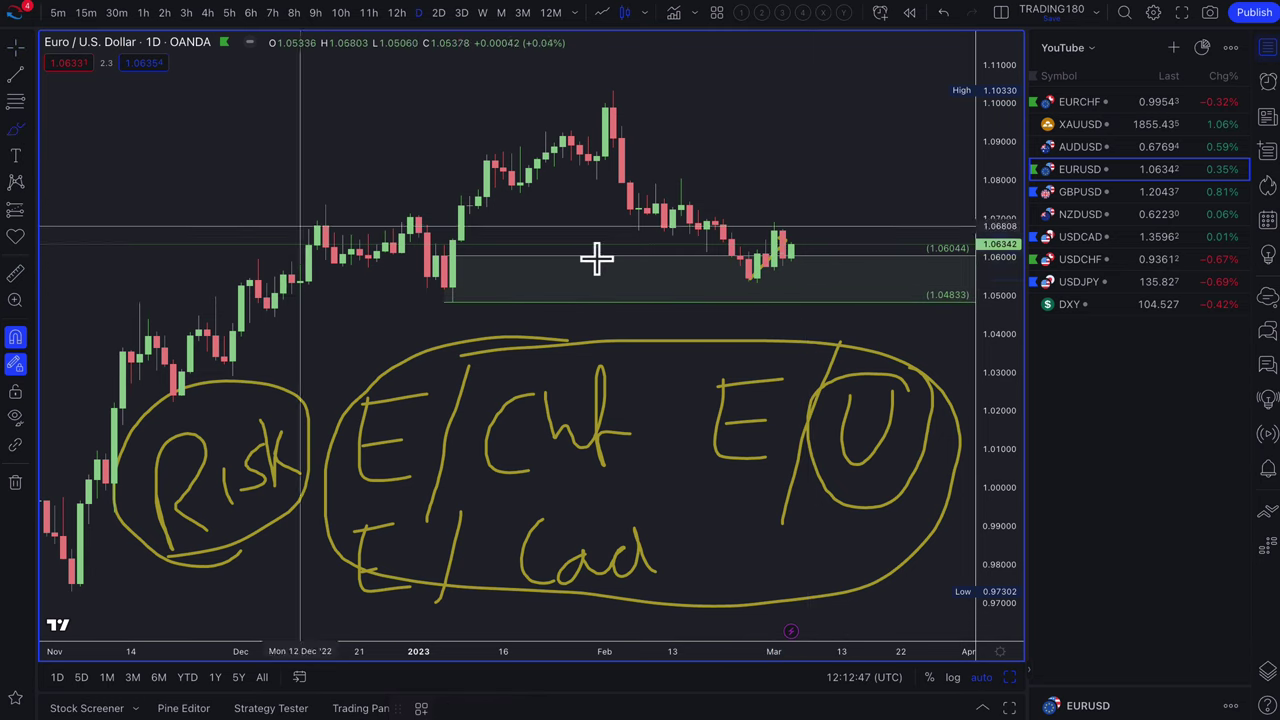
mouse_move(790, 260)
left_mouse_down()
mouse_move(814, 297)
mouse_move(903, 137)
mouse_move(894, 120)
mouse_move(915, 145)
left_mouse_up()
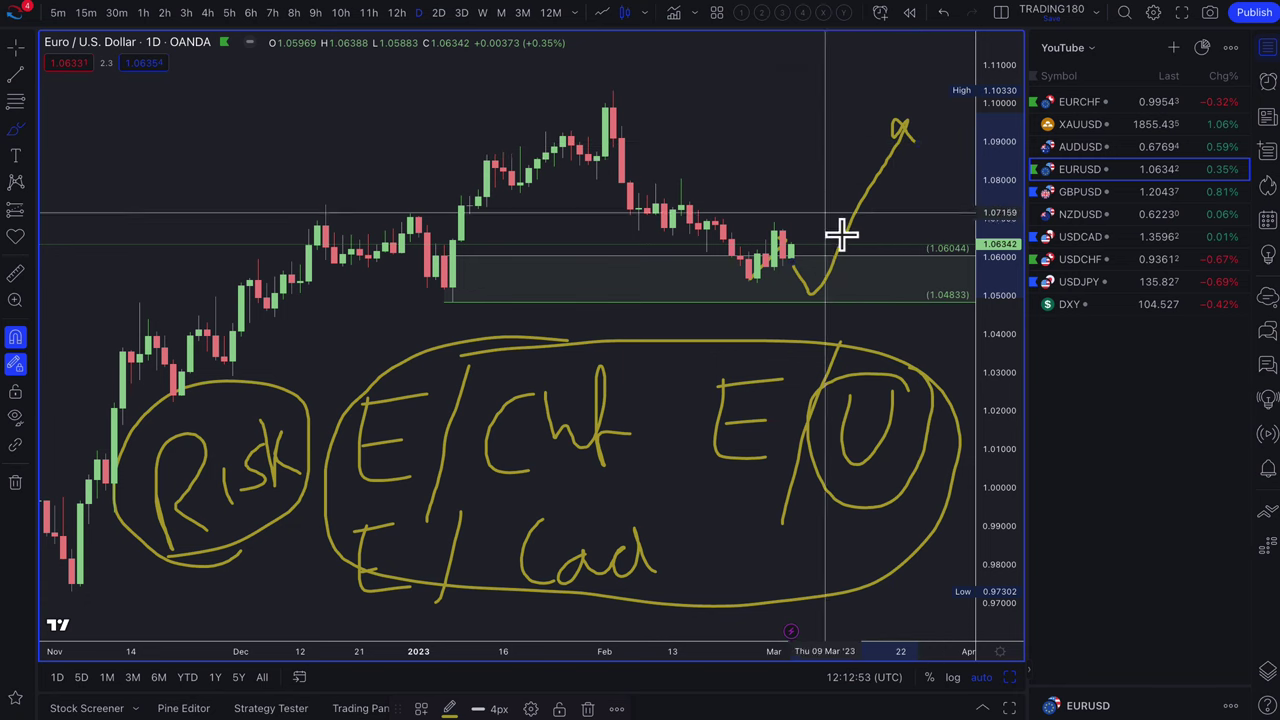
Switch to the Bloomberg article on the ECB's half-point March rate hike and read its headline and summary points
scroll(857, 246, "down", 2)
scroll(852, 318, "up", 3)
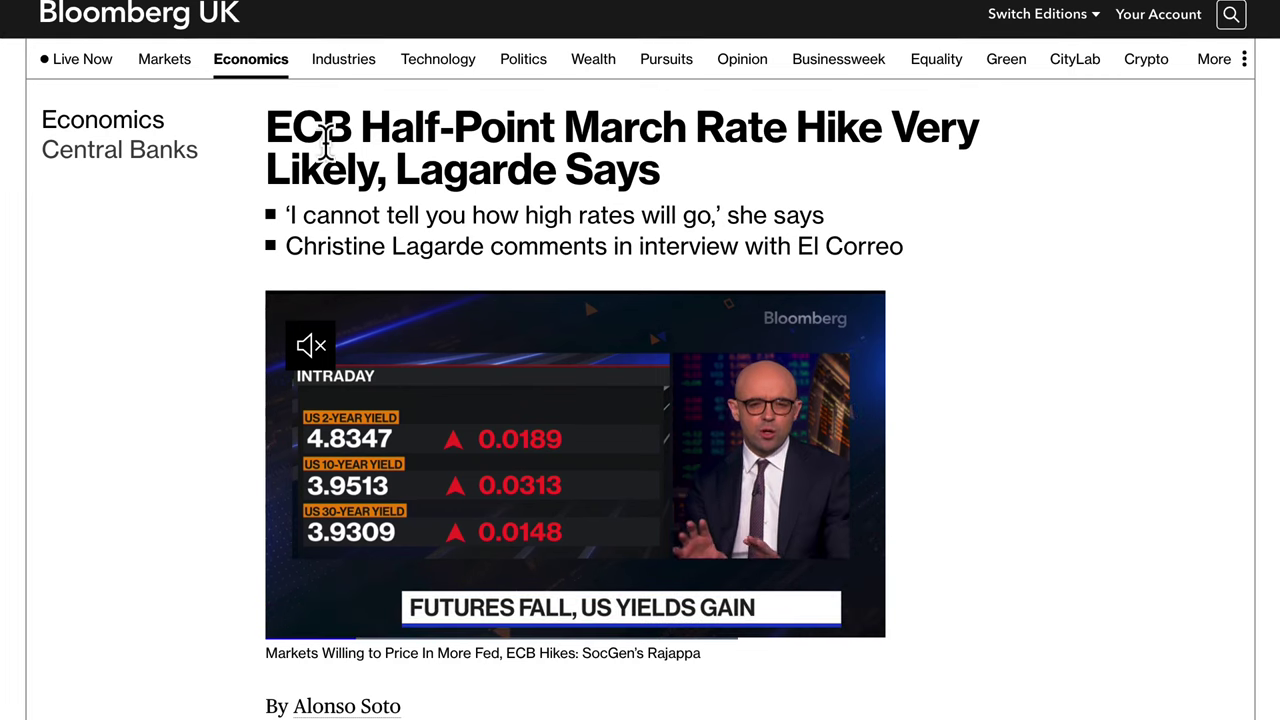
left_click_drag(268, 130, 478, 148)
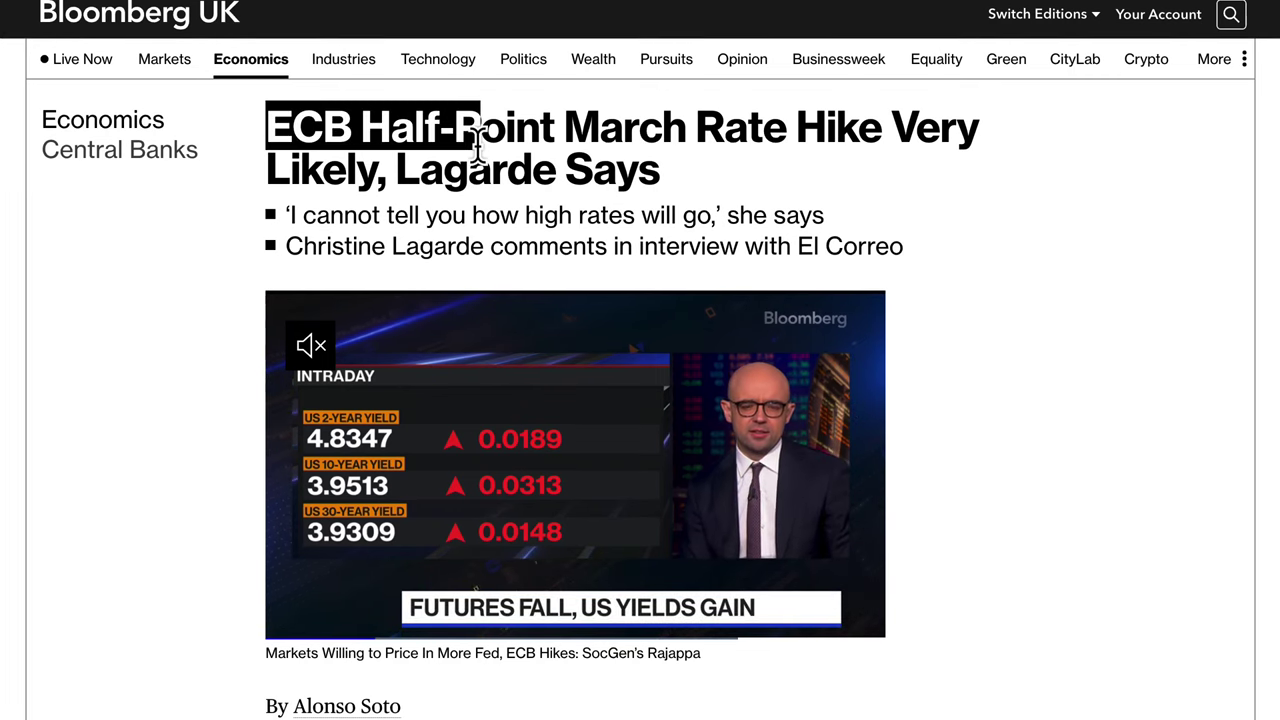
left_click_drag(724, 146, 633, 147)
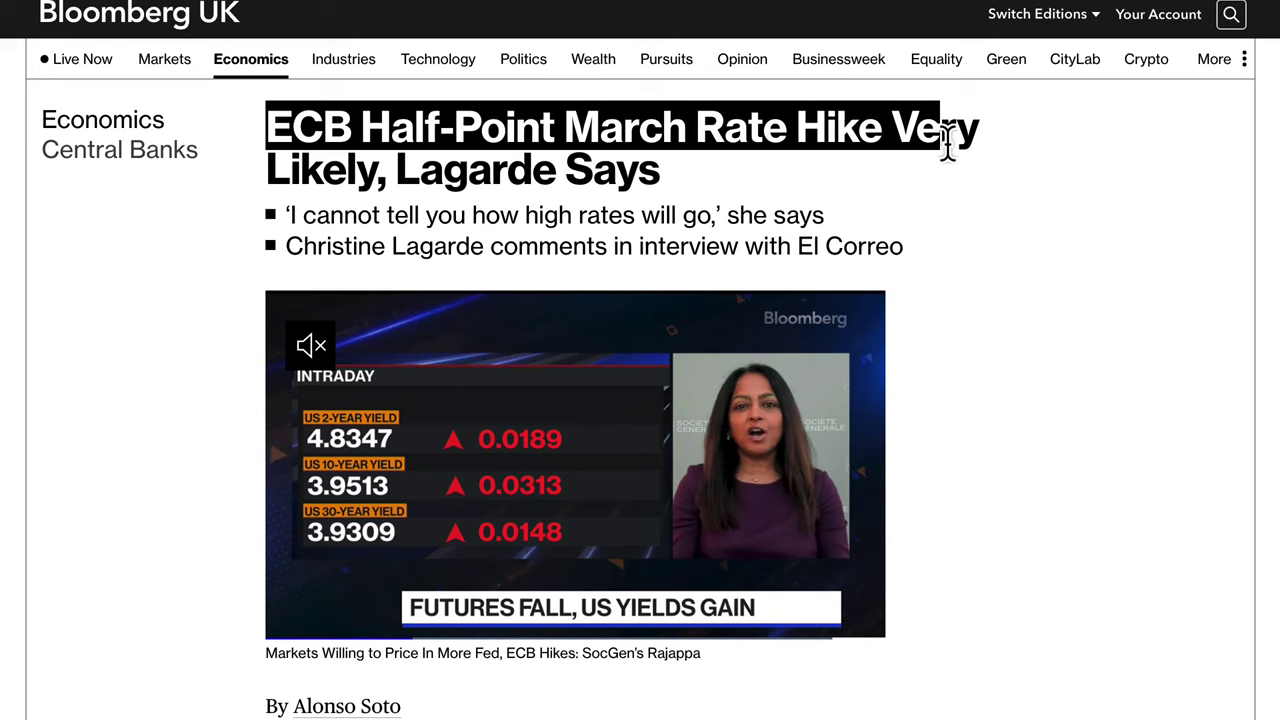
left_click_drag(940, 145, 551, 136)
left_click_drag(712, 135, 588, 160)
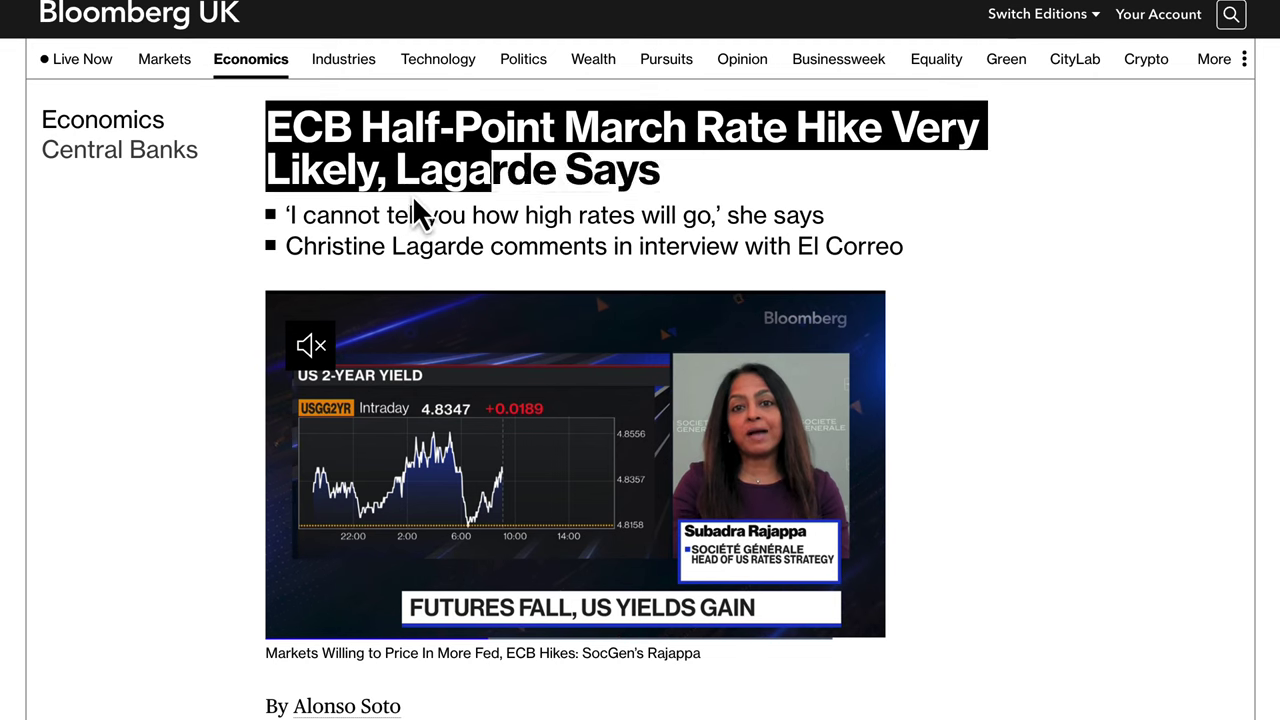
left_click_drag(296, 213, 469, 215)
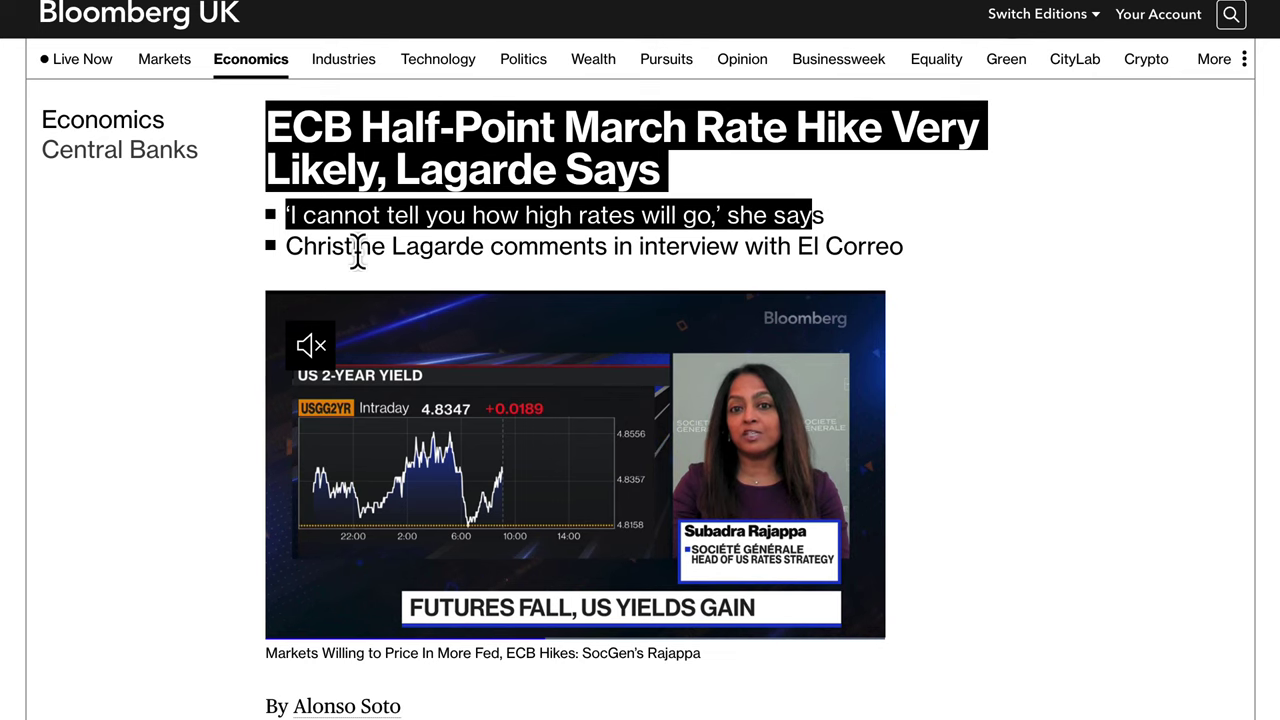
left_click_drag(388, 248, 890, 245)
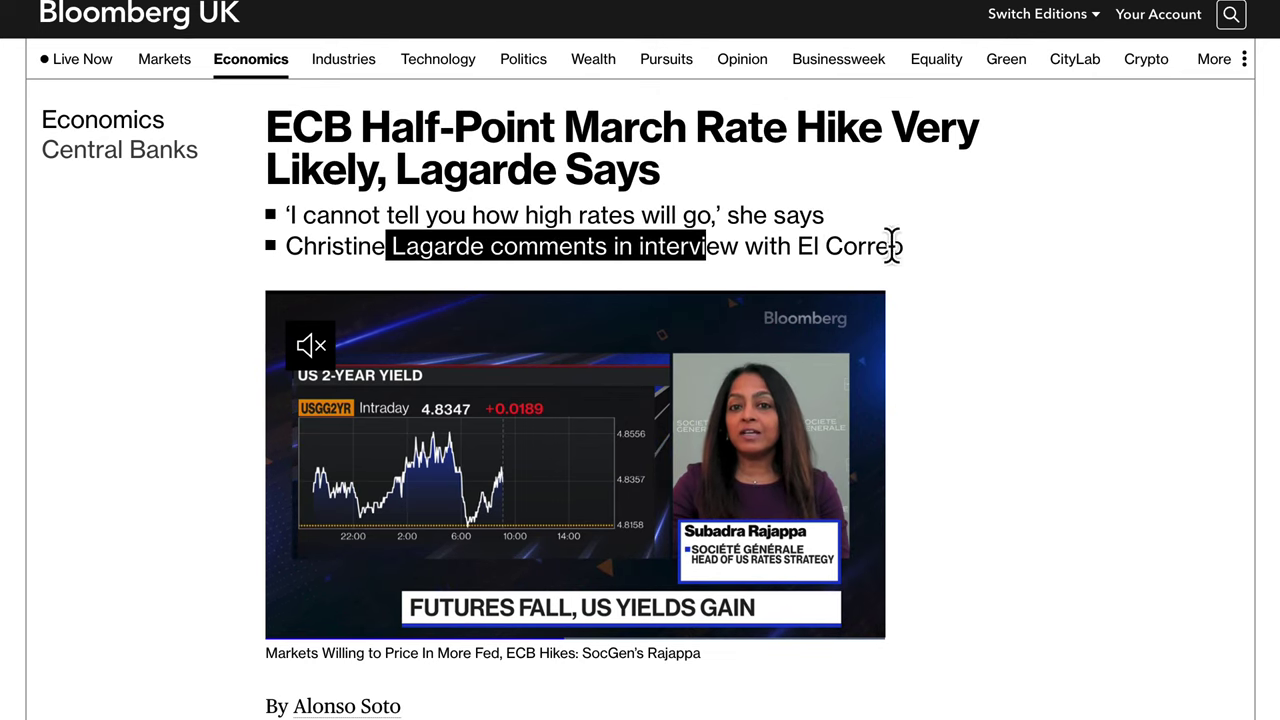
Look through the ECB article's opening paragraphs and its euro-area core inflation chart
scroll(951, 269, "down", 5)
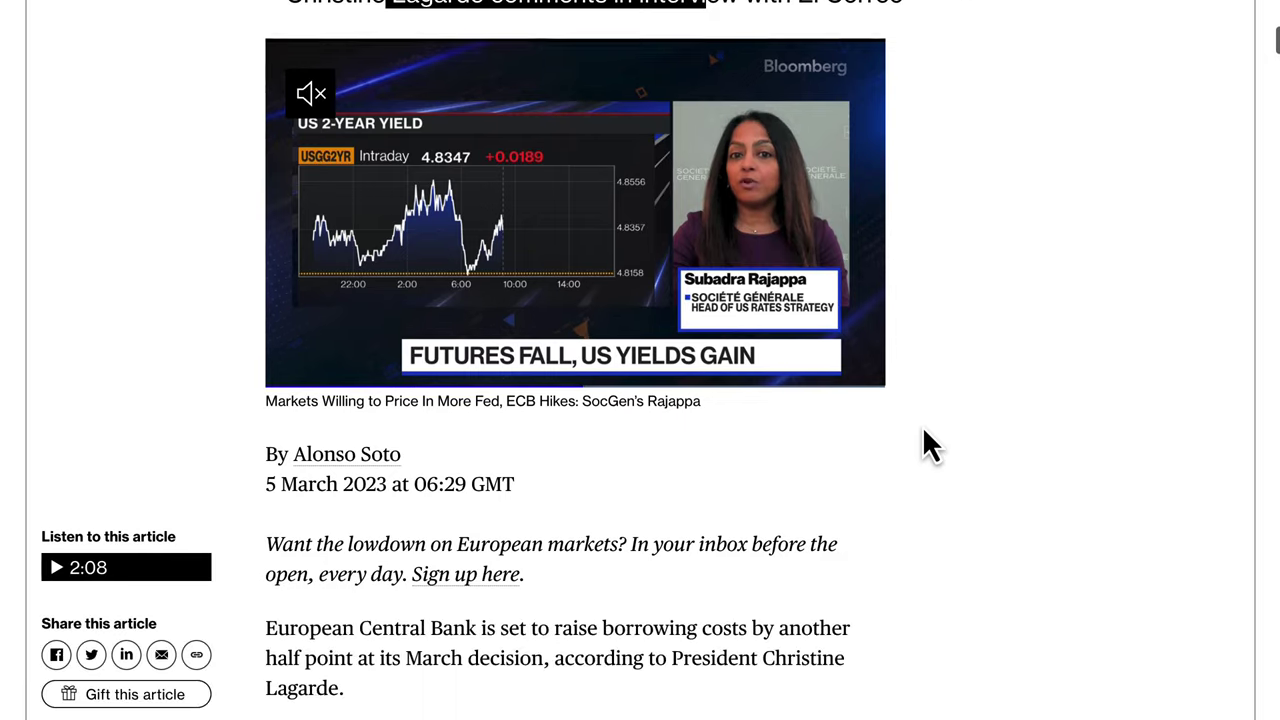
scroll(801, 481, "down", 3)
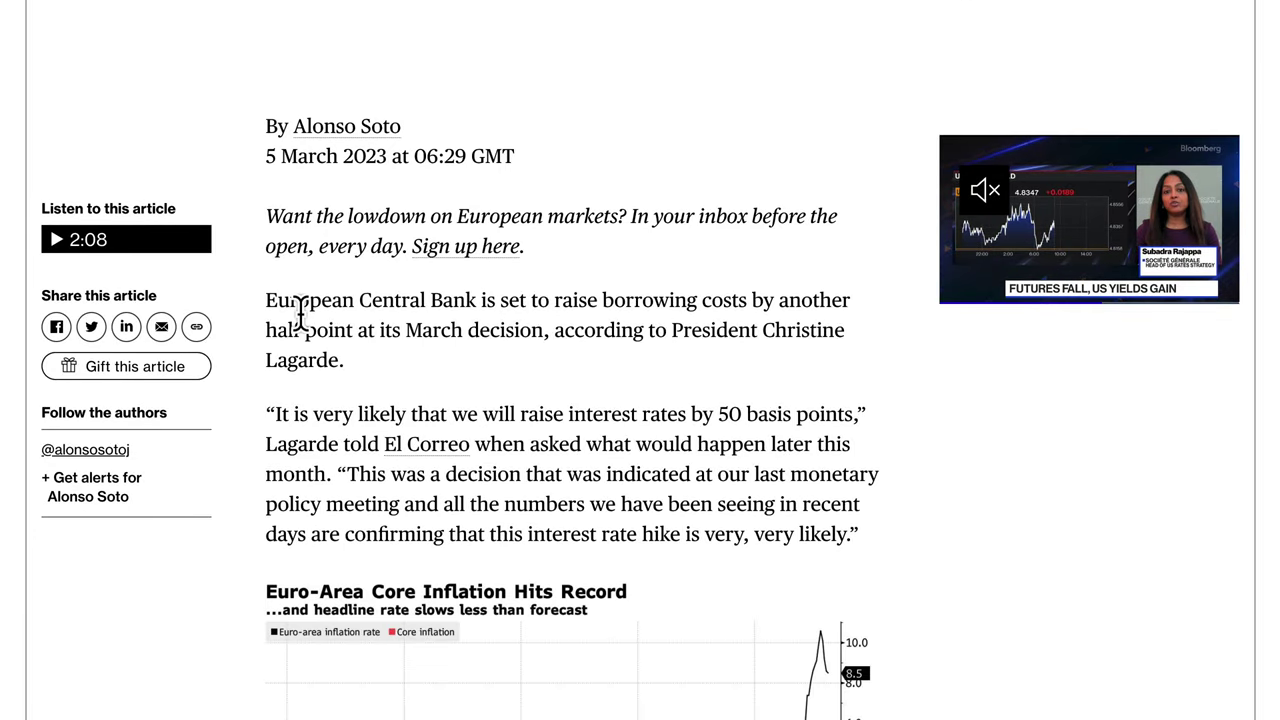
scroll(320, 340, "down", 3)
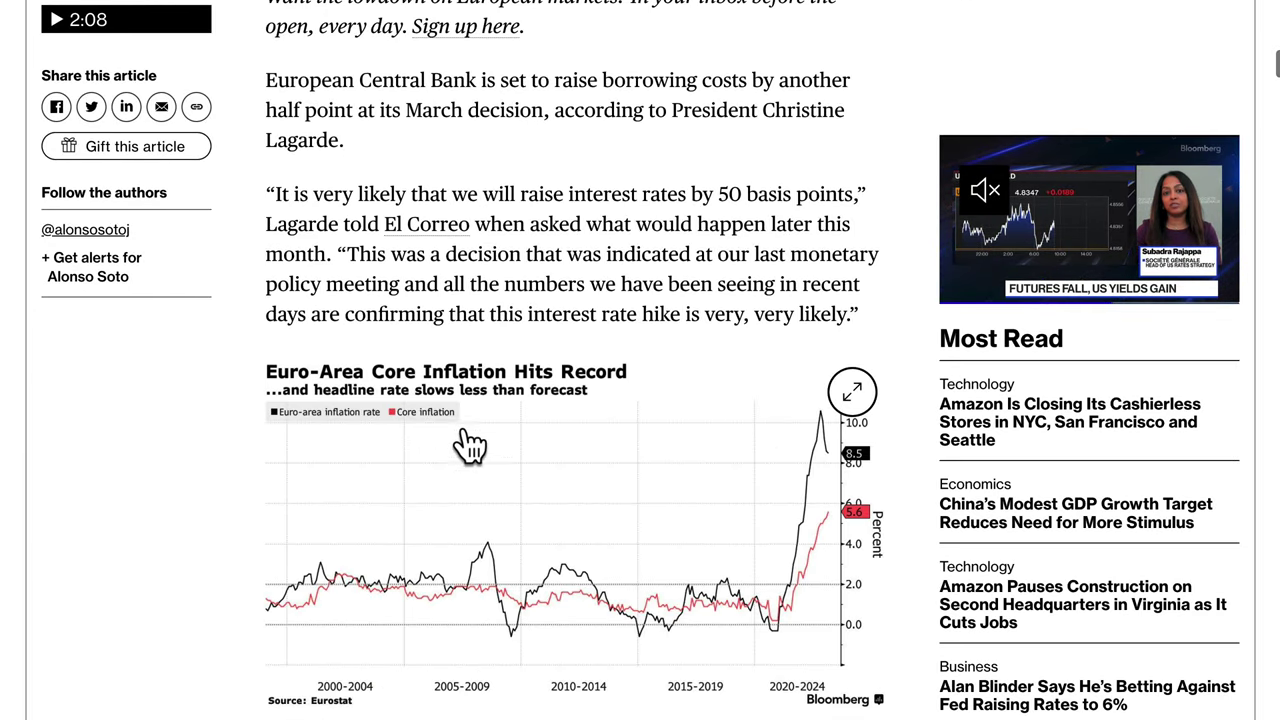
scroll(530, 314, "up", 2)
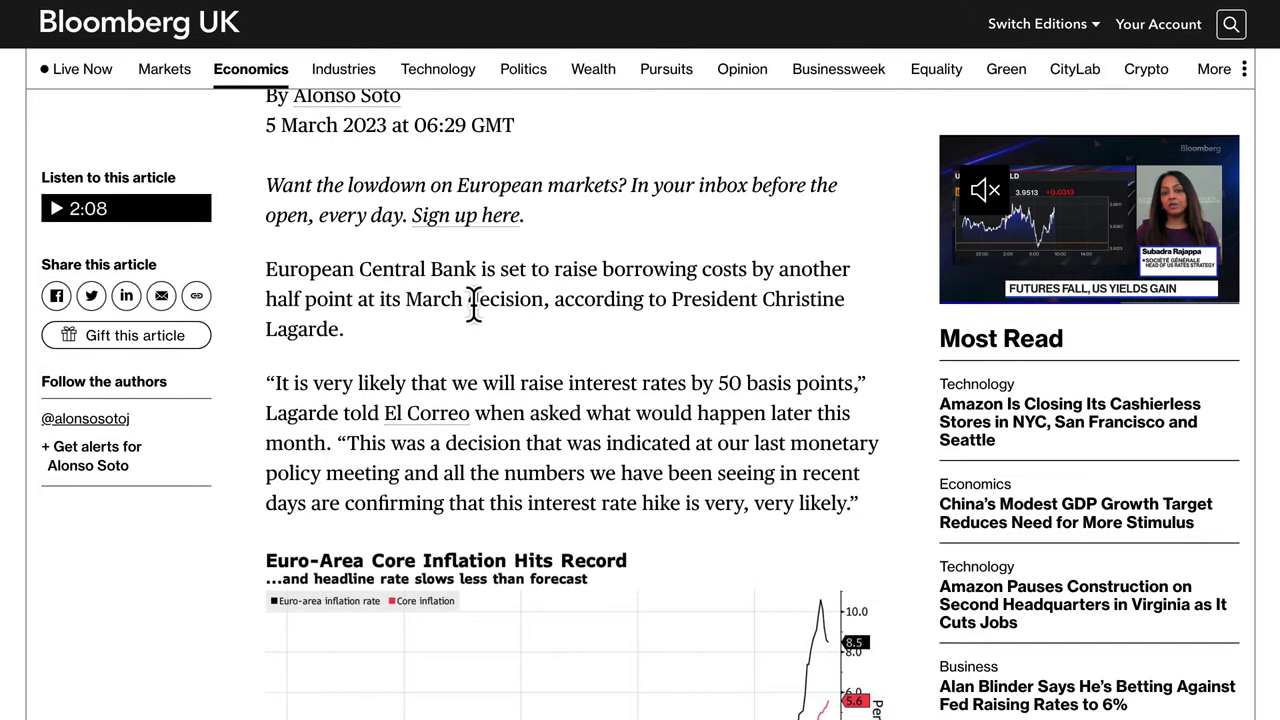
scroll(540, 330, "up", 1)
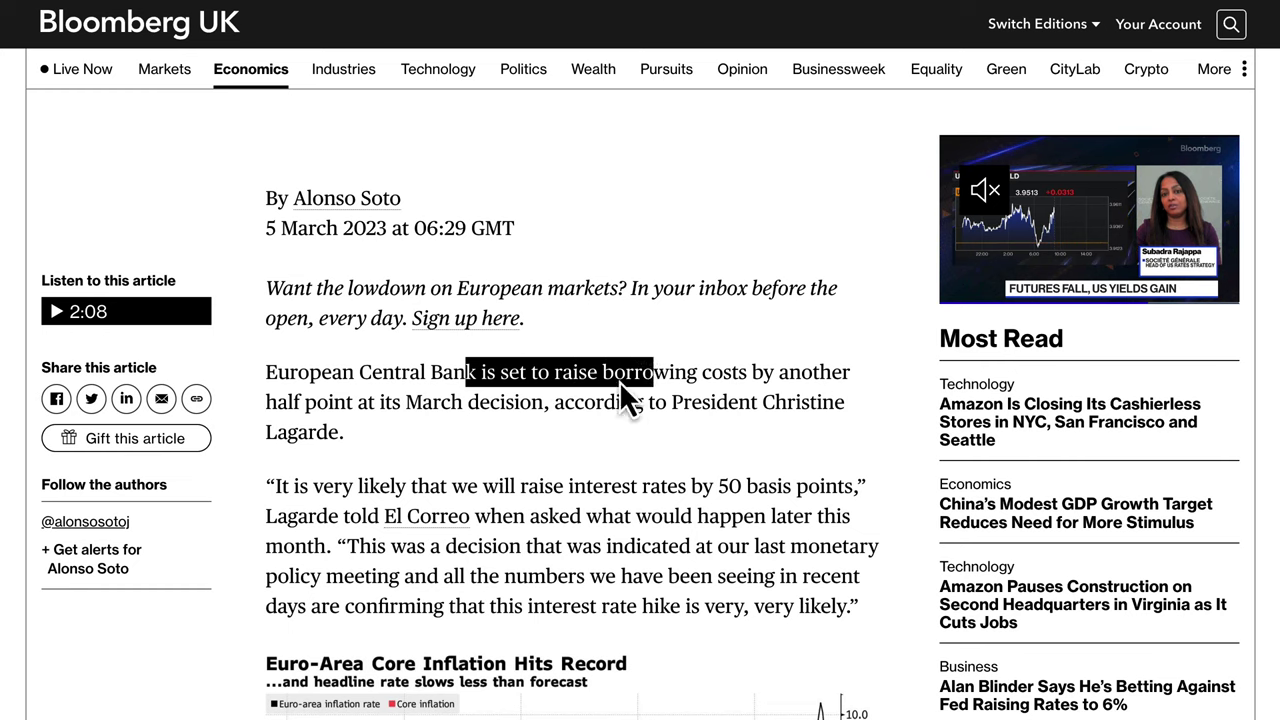
Highlight and read the sentence on the half-point March decision and Lagarde's full quote about raising rates by 50 basis points
left_click_drag(621, 385, 313, 408)
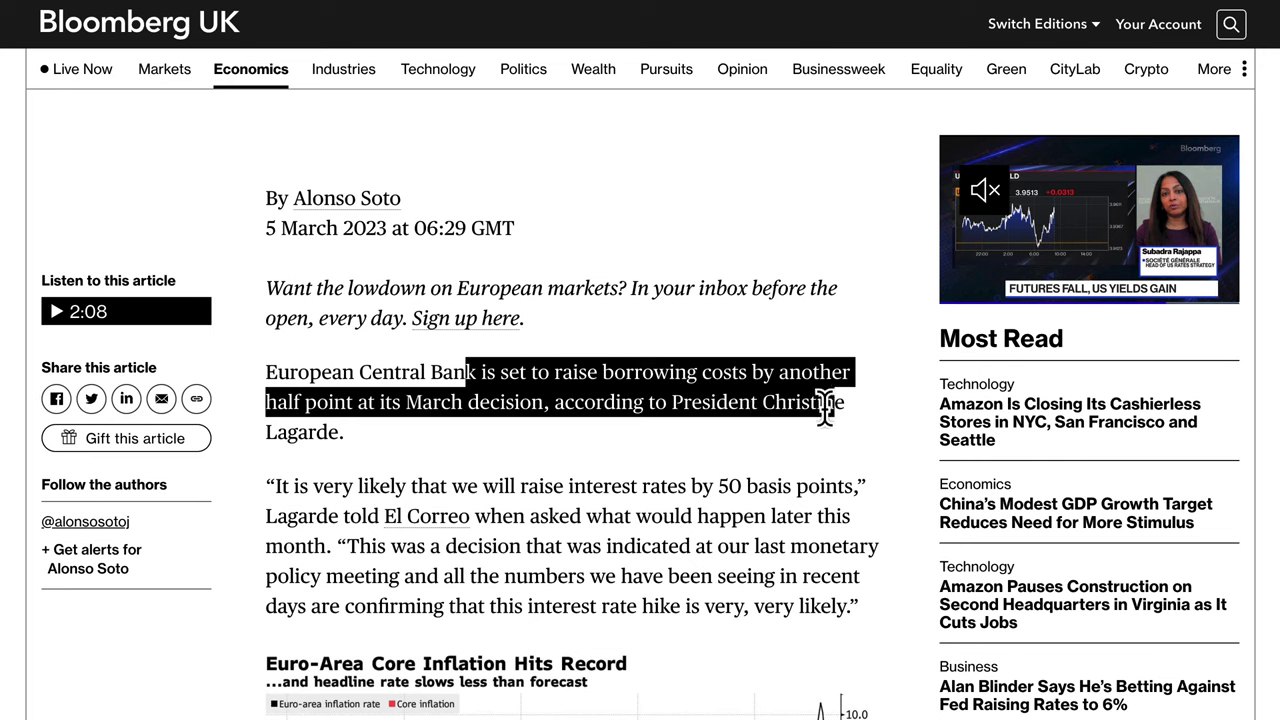
left_click_drag(280, 486, 409, 486)
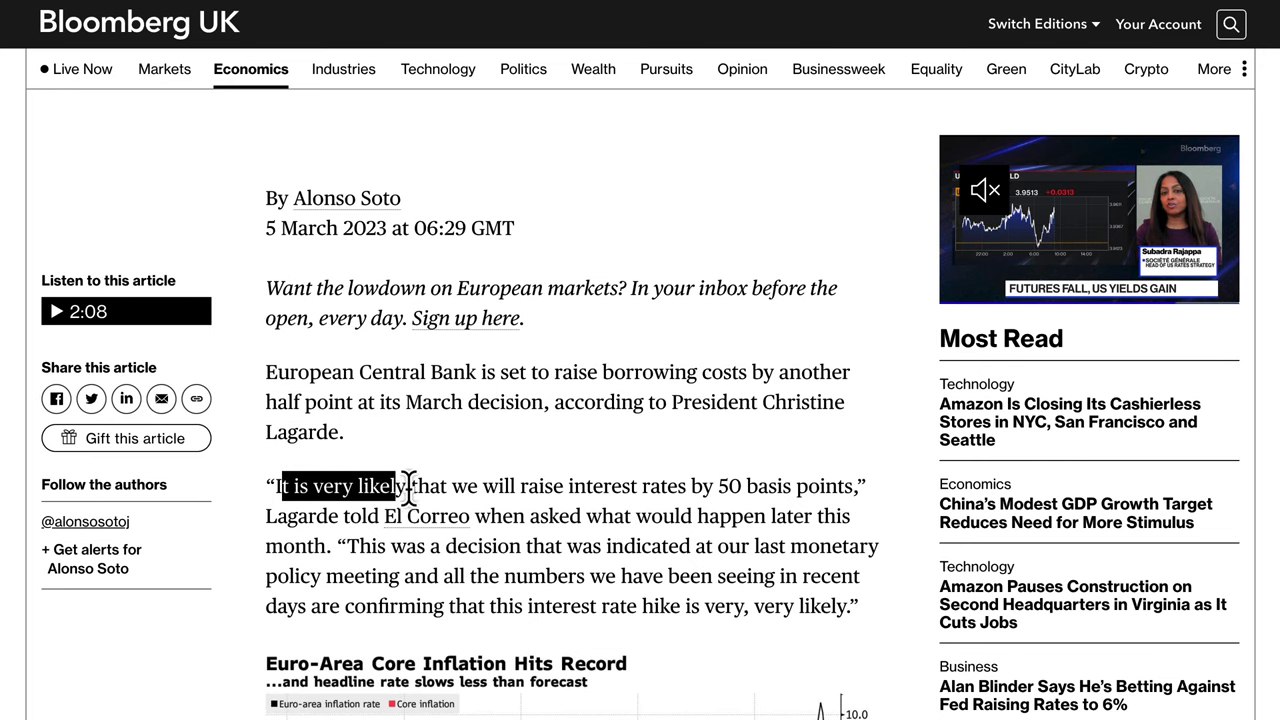
left_click_drag(800, 490, 595, 520)
left_click_drag(755, 522, 430, 550)
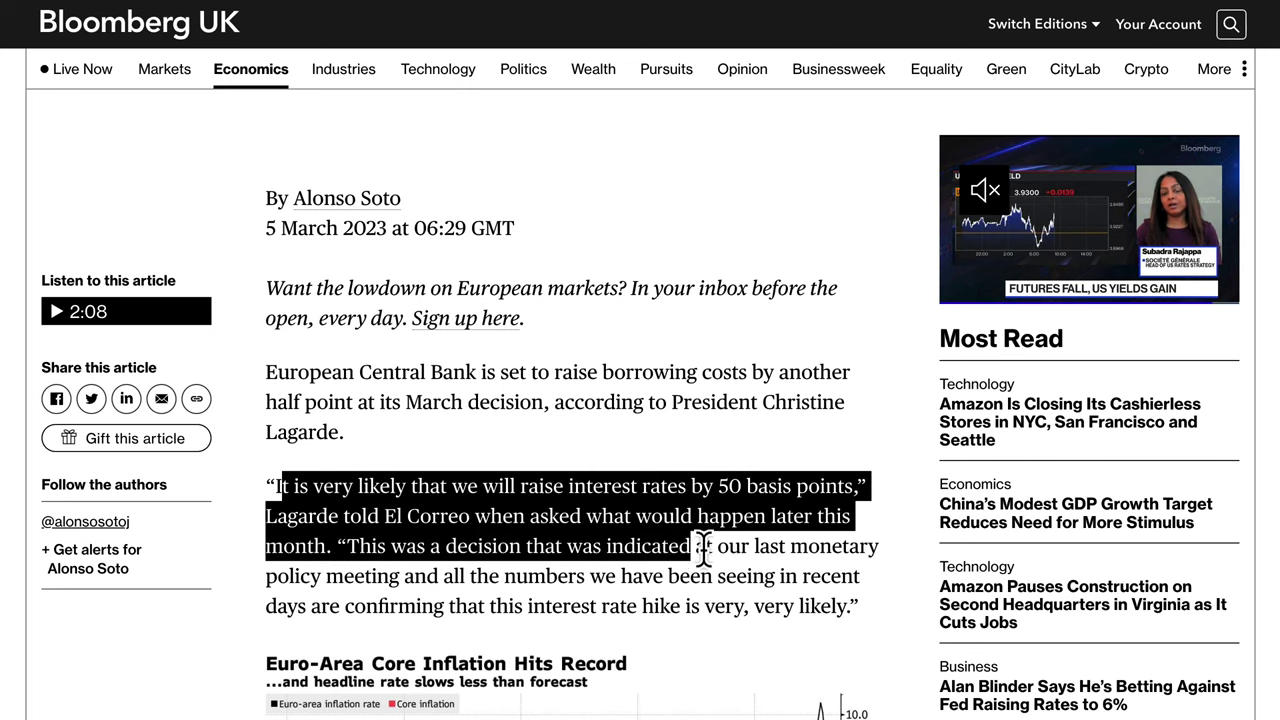
left_click_drag(822, 546, 378, 578)
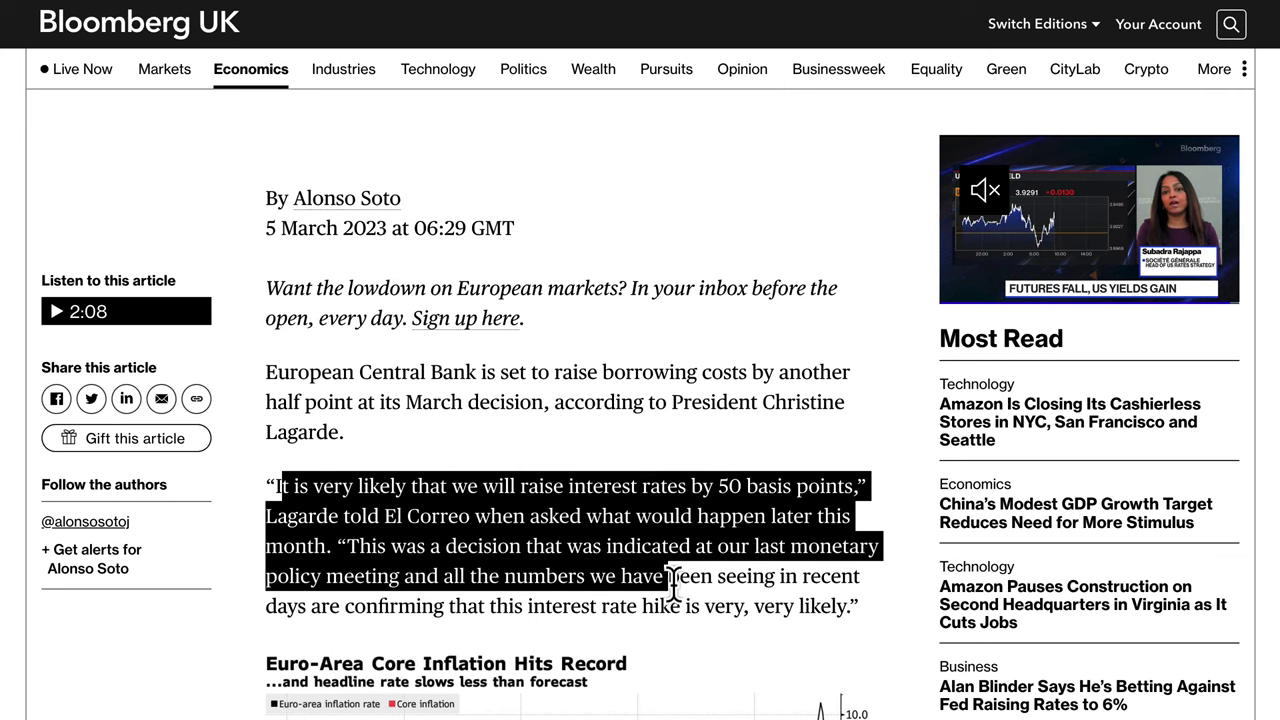
left_click_drag(820, 590, 512, 606)
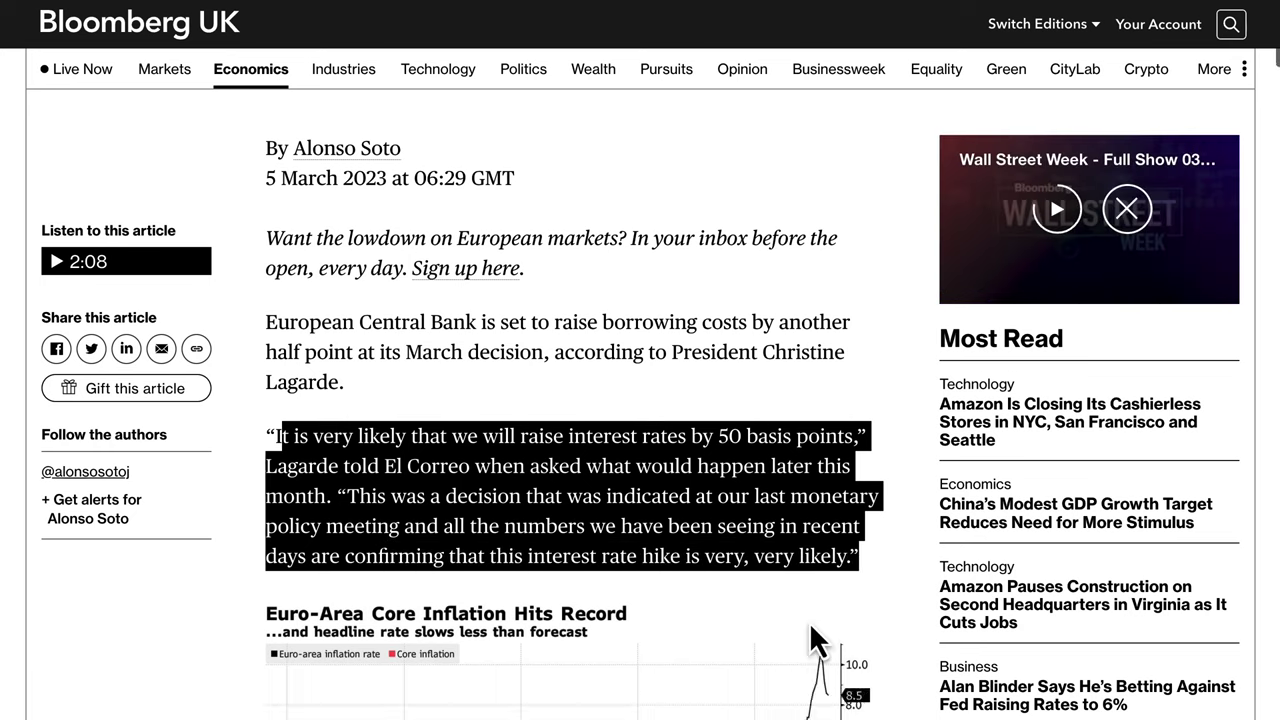
Examine the Euro-Area Core Inflation chart and the paragraph on the ECB's rate increases since July, alongside Lagarde's quote
scroll(720, 546, "down", 2)
scroll(686, 546, "down", 3)
scroll(695, 605, "down", 1)
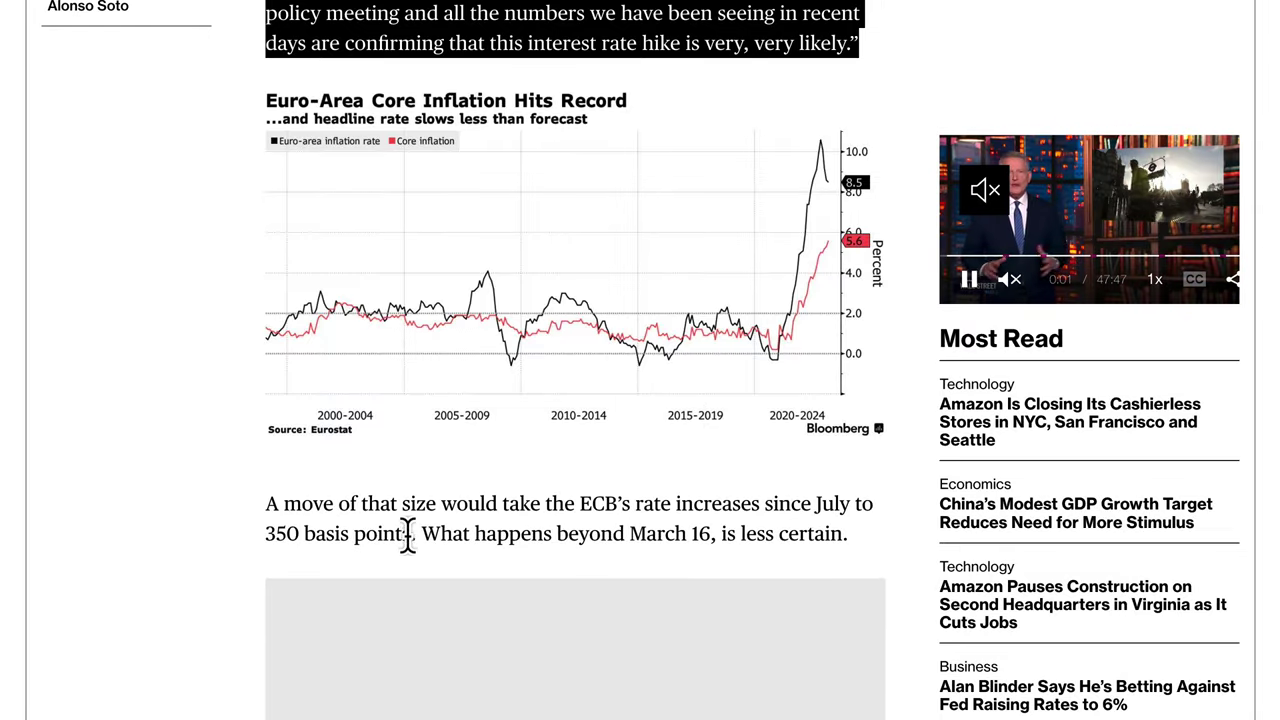
scroll(467, 515, "up", 5)
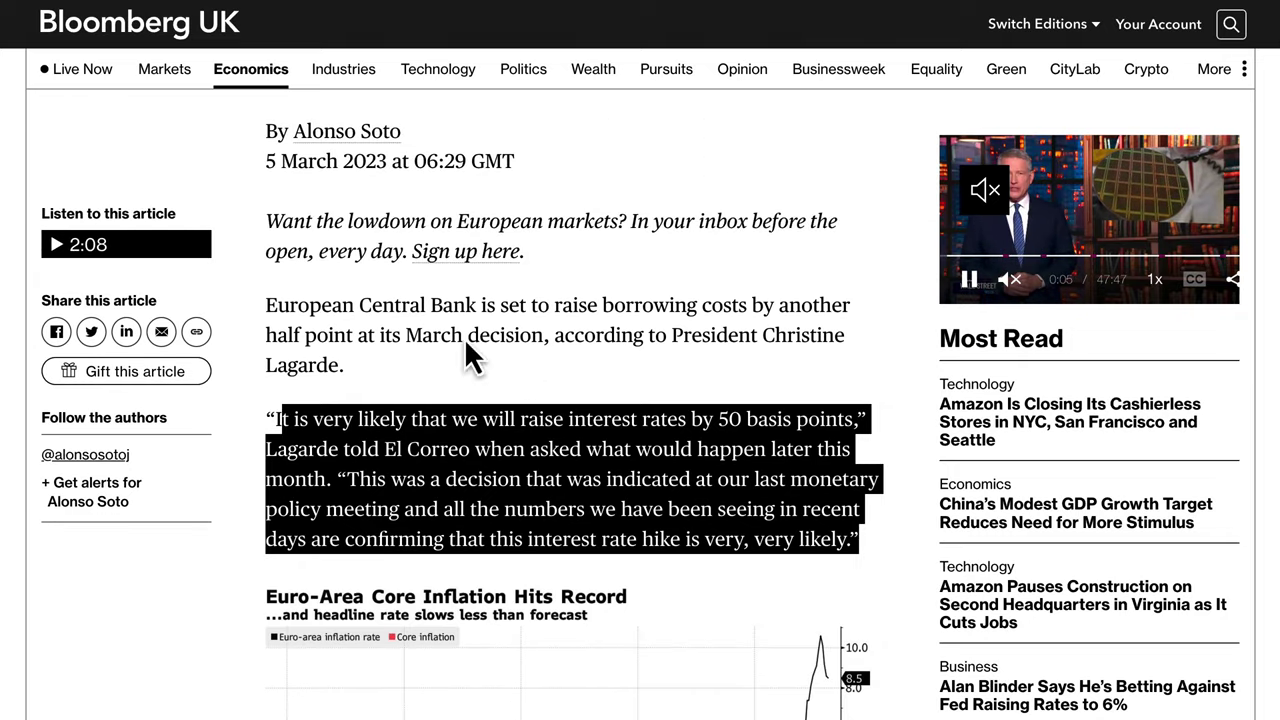
scroll(500, 449, "down", 4)
scroll(585, 566, "down", 2)
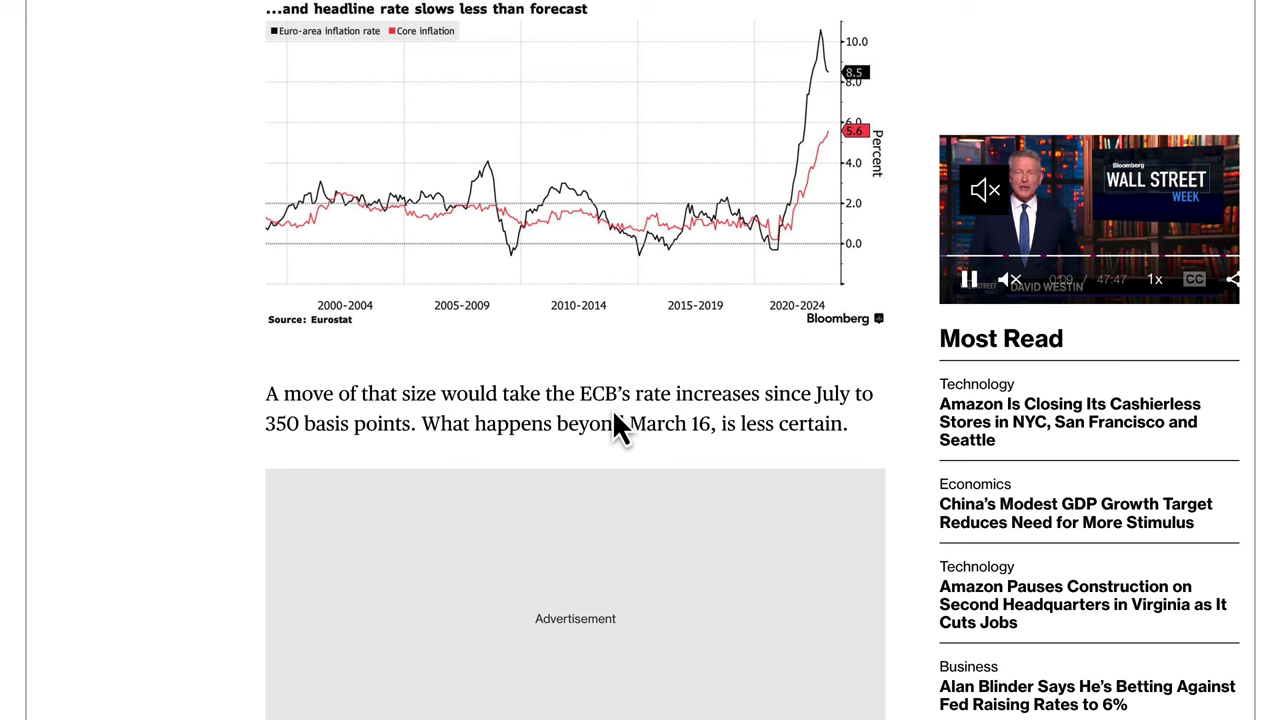
scroll(620, 440, "down", 3)
scroll(642, 490, "up", 2)
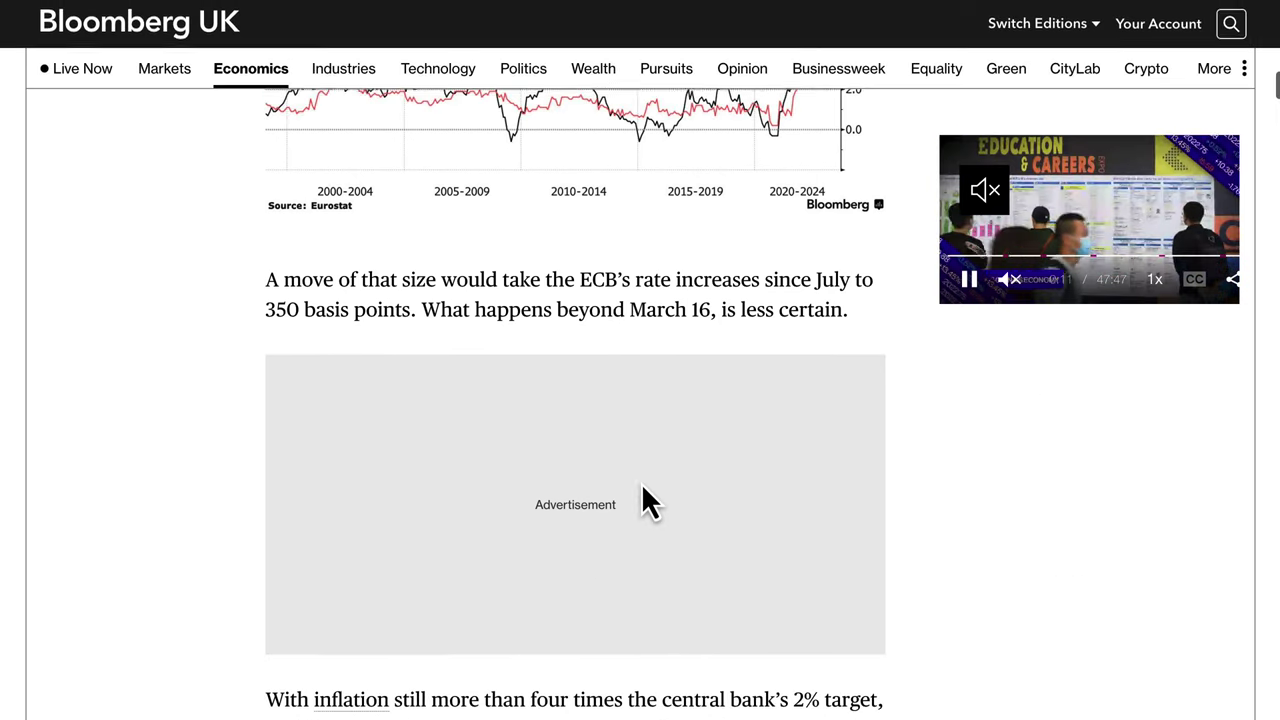
scroll(645, 502, "up", 3)
scroll(633, 285, "up", 4)
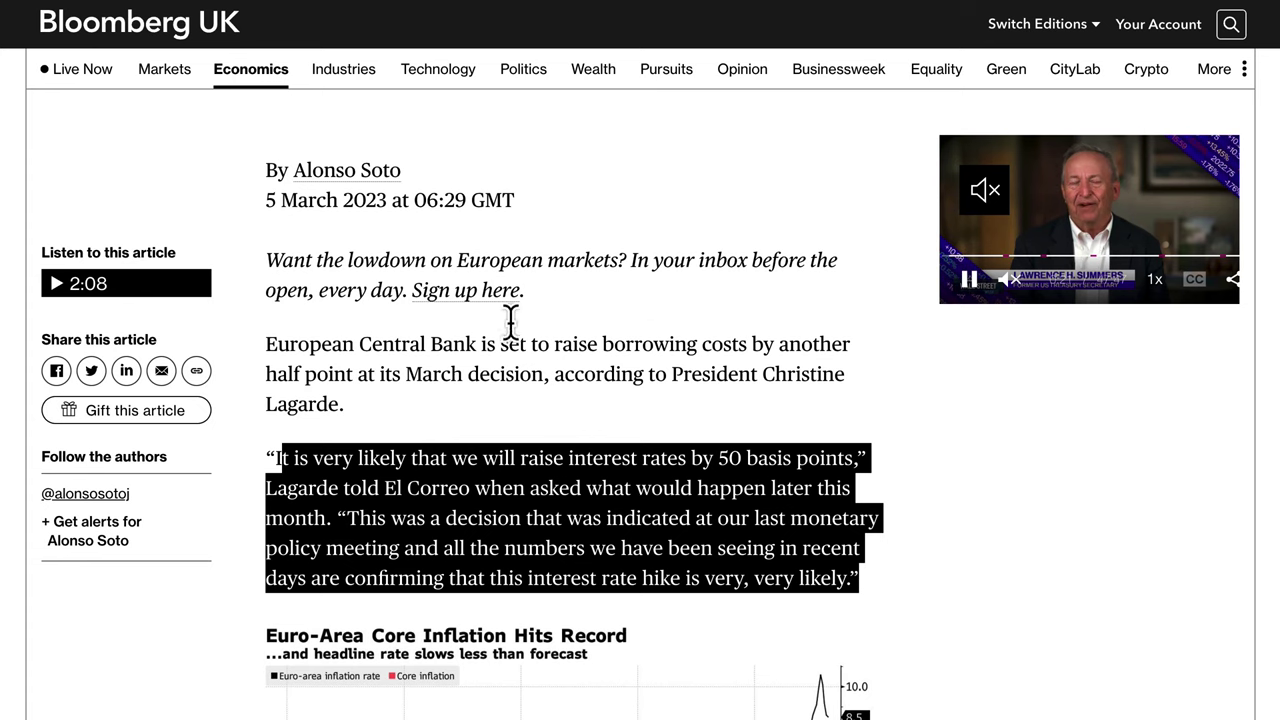
scroll(588, 352, "up", 7)
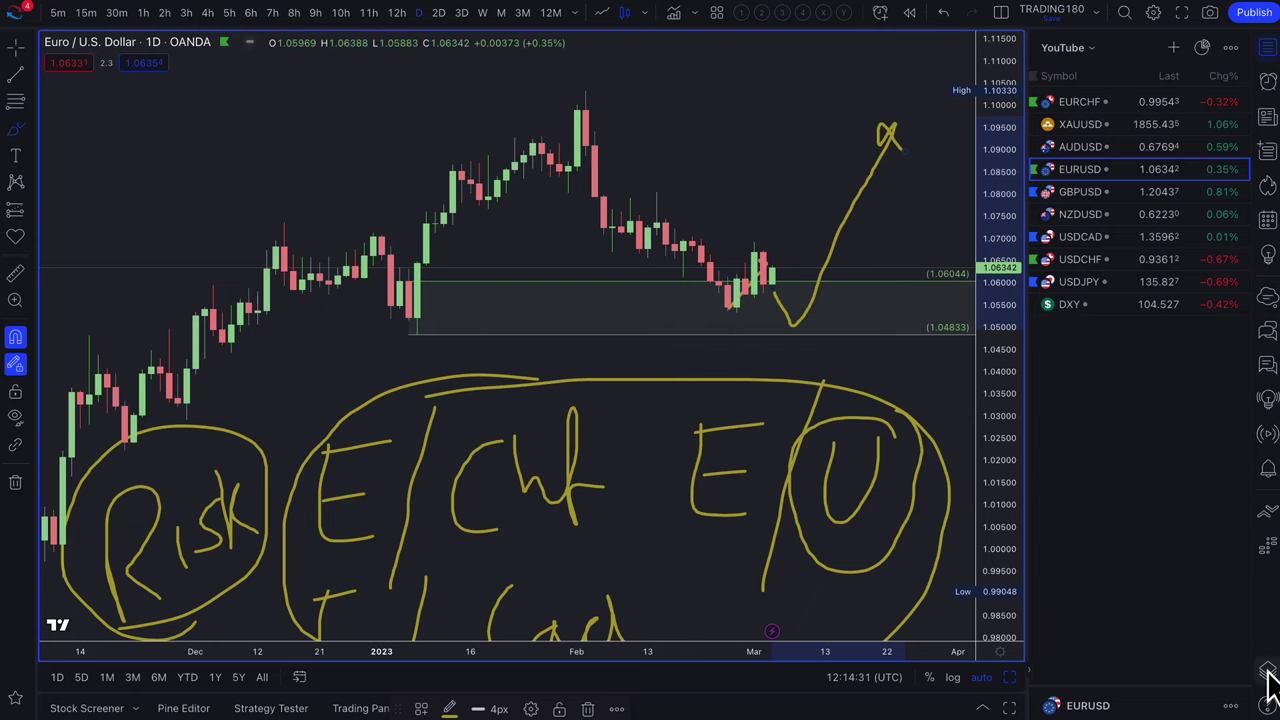
Switch back to the EURUSD chart in TradingView and delete all its brush drawings, keeping the Fib Retracement zone
left_click(15, 133)
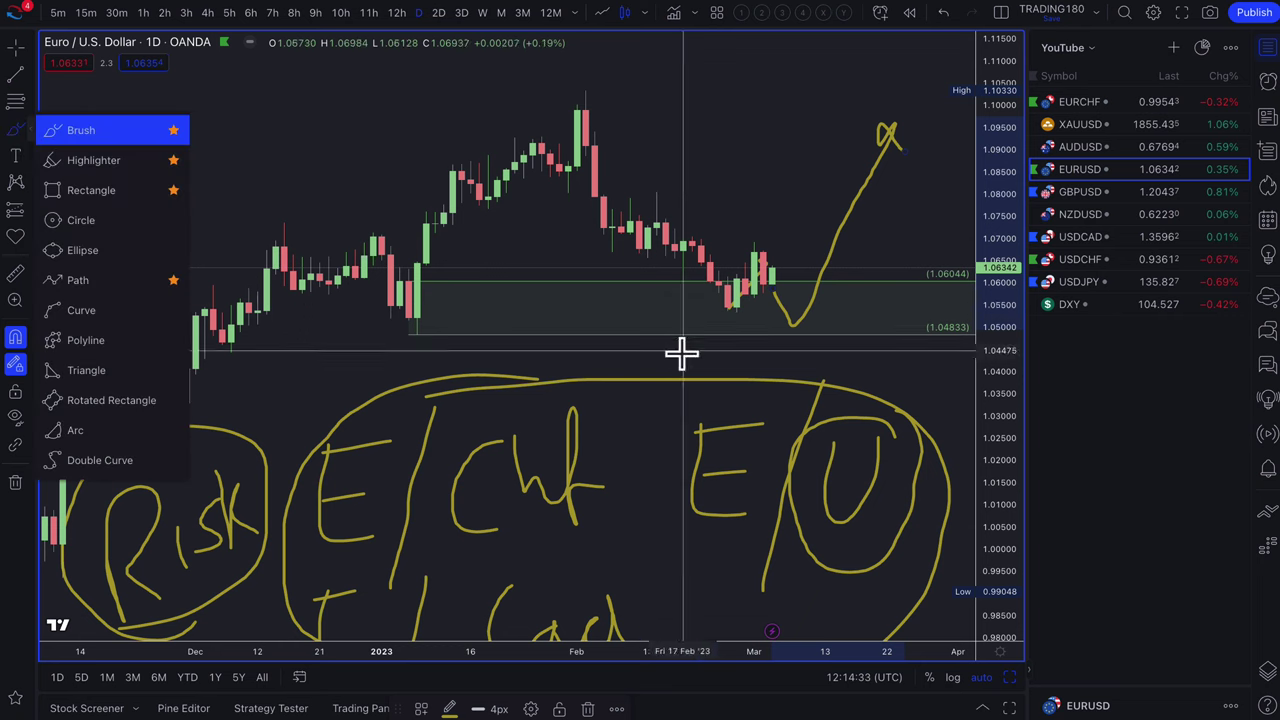
scroll(790, 357, "down", 2)
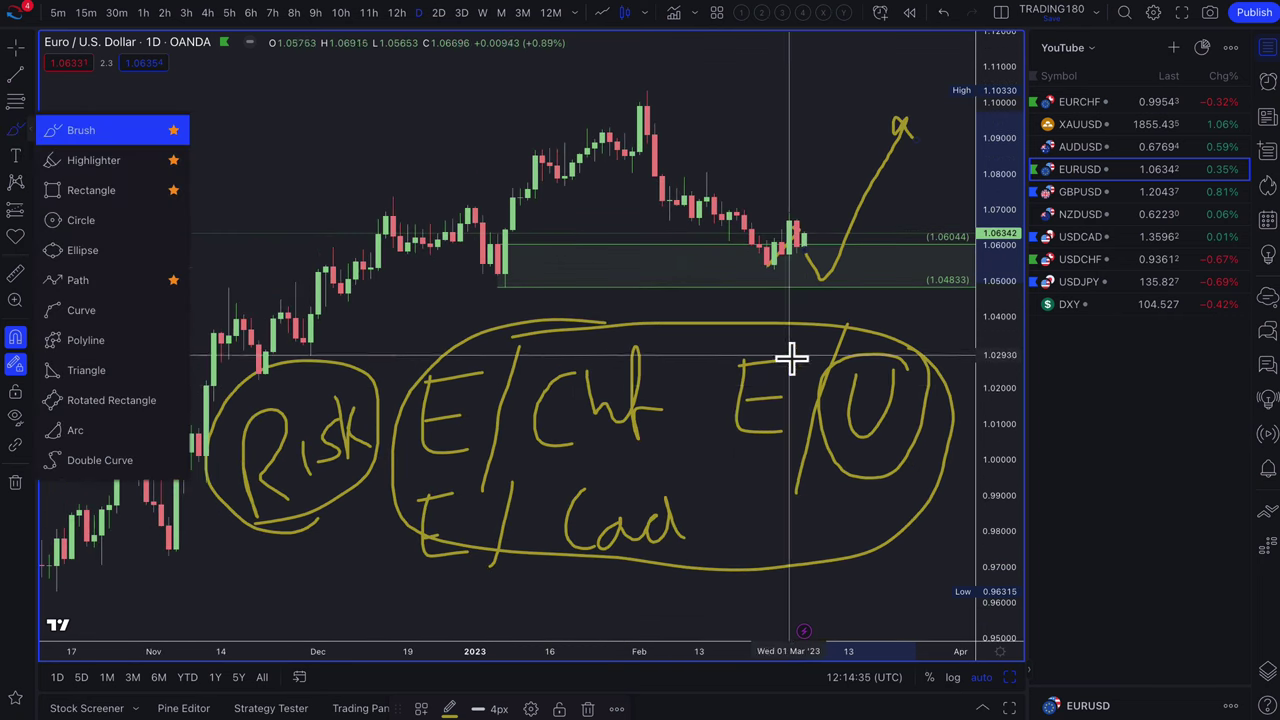
left_click(1268, 672)
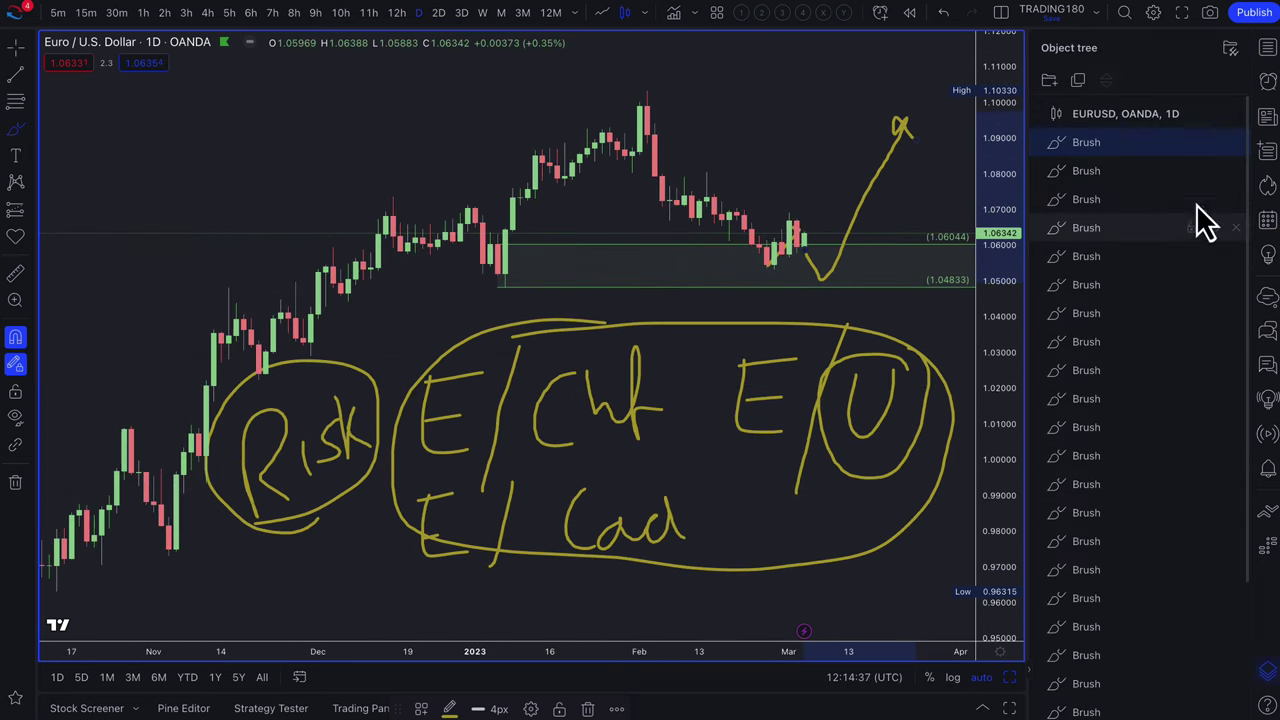
left_click(1236, 143)
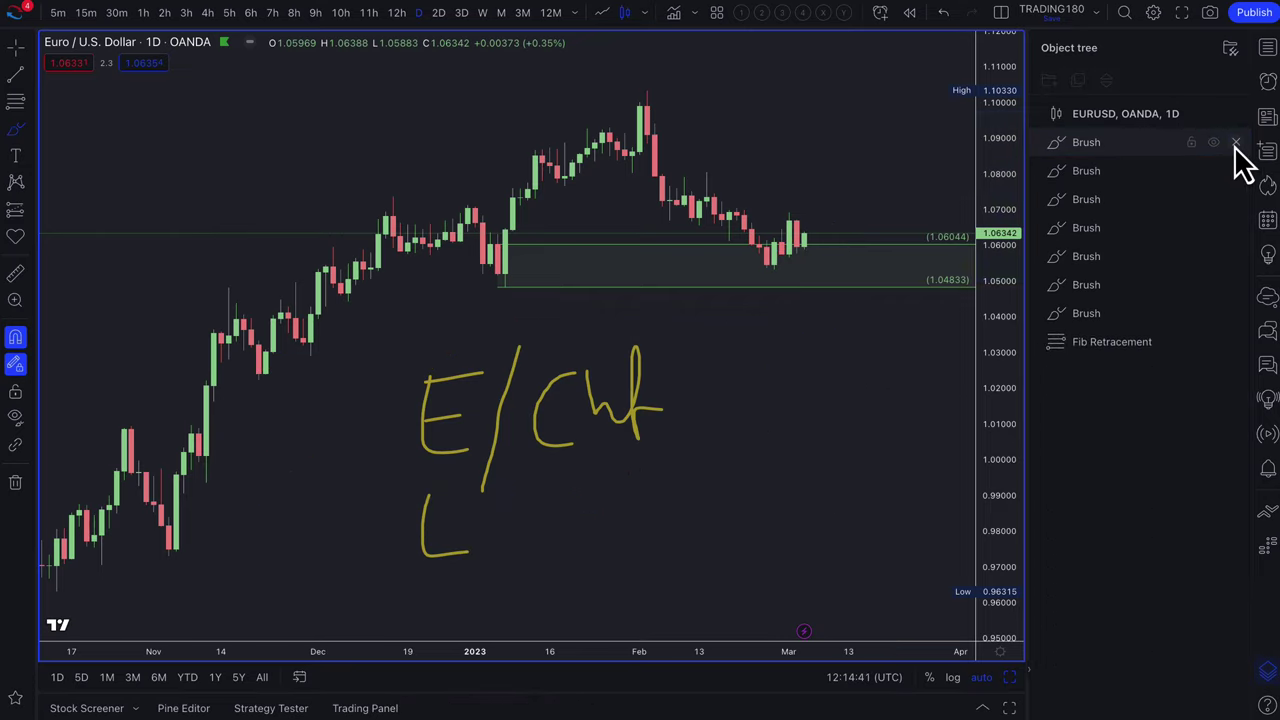
left_click(1235, 145)
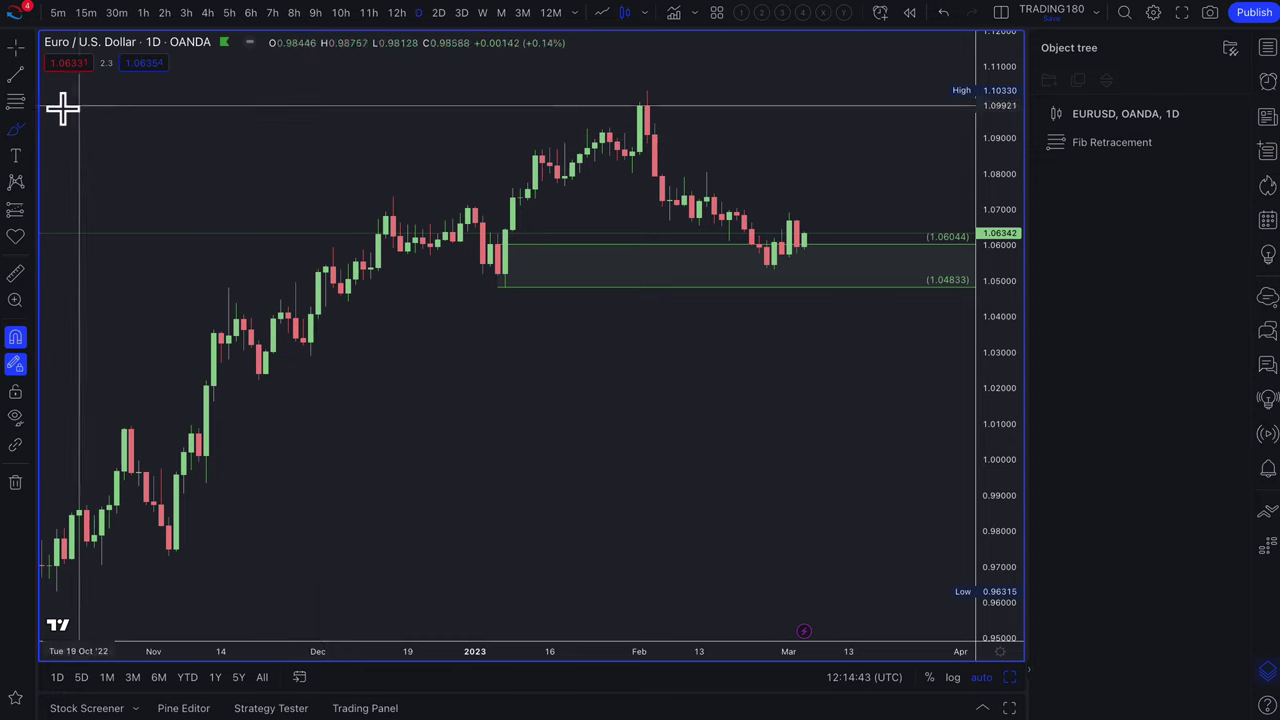
Draw two lower EURUSD demand zones with Fib Retracement, at 1.03406 to 1.02227 and 1.04948 to 1.04434
left_click(15, 102)
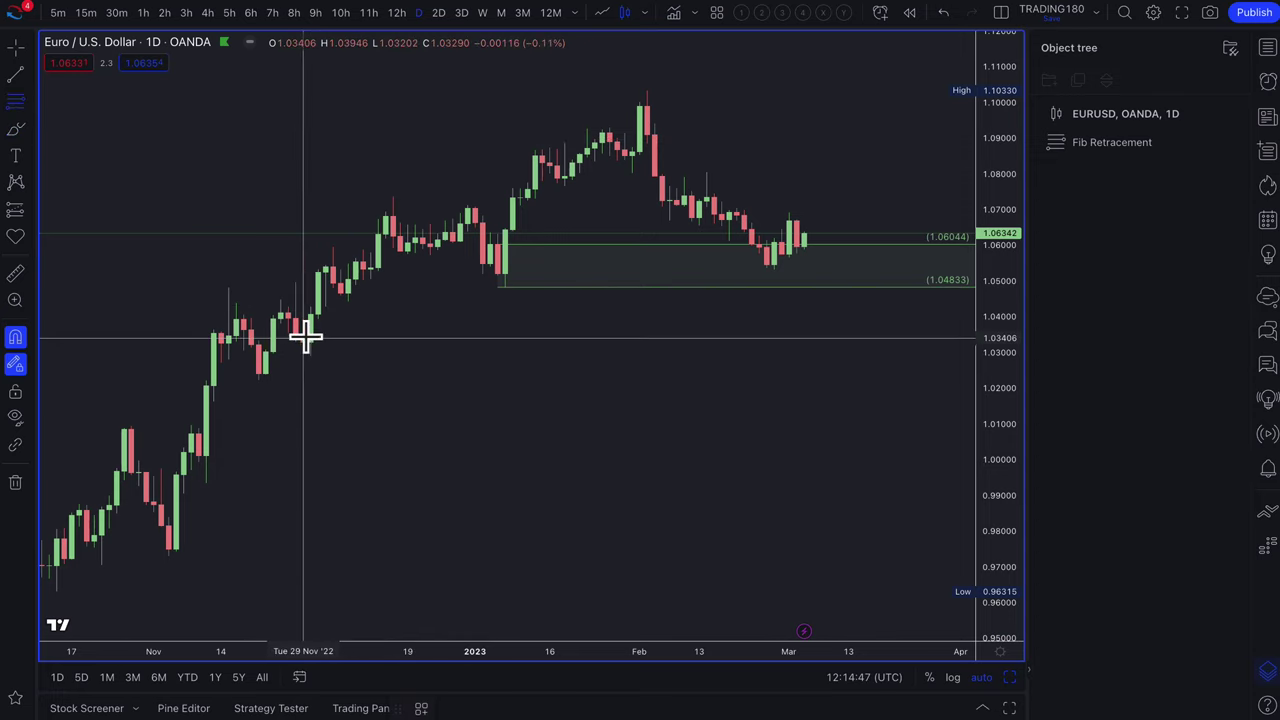
left_click_drag(305, 338, 300, 346)
left_click_drag(254, 381, 257, 379)
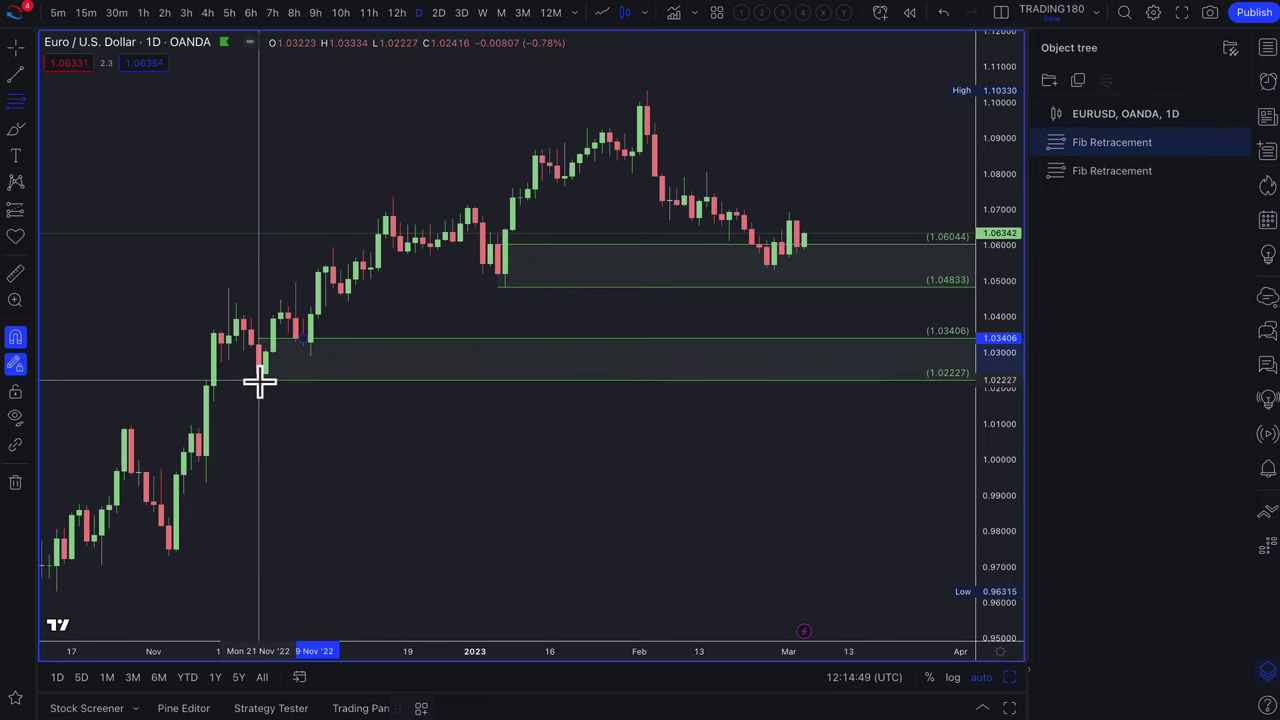
left_click(15, 102)
left_click_drag(337, 286, 343, 314)
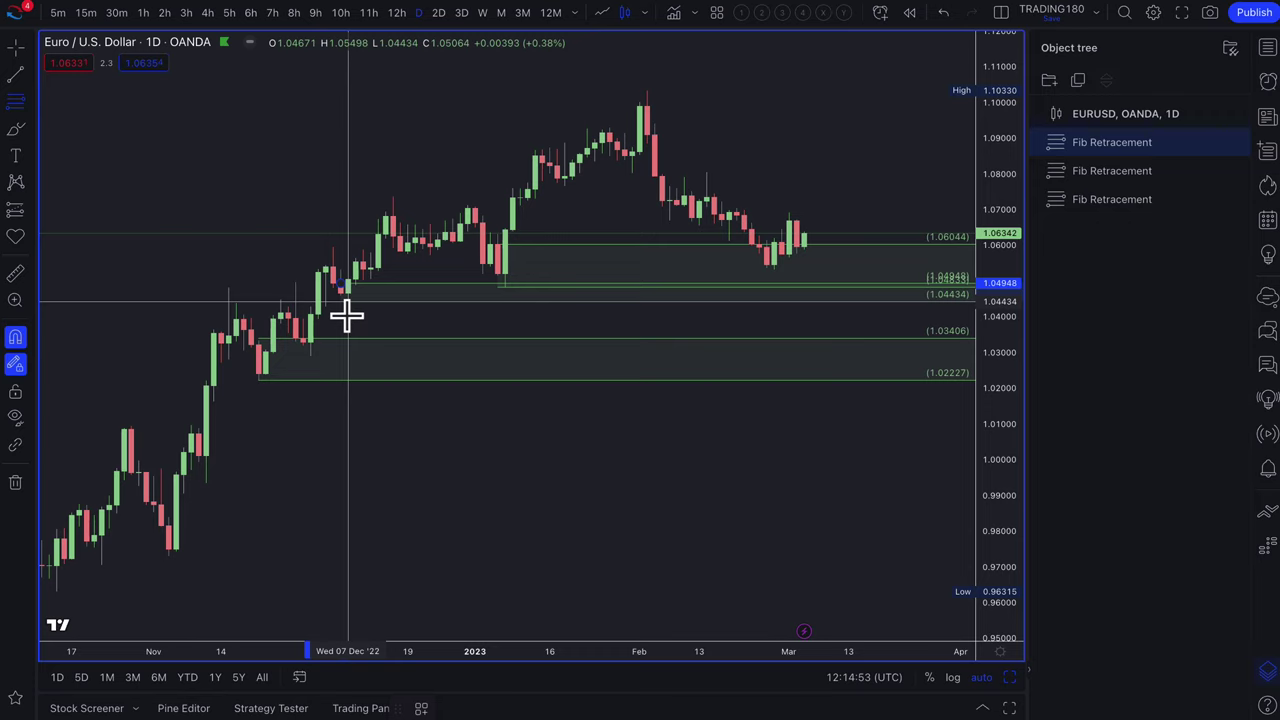
Circle the latest EURUSD candles at the upper demand zone with the brush and add a projected arrow rising to about 1.08
left_click(14, 130)
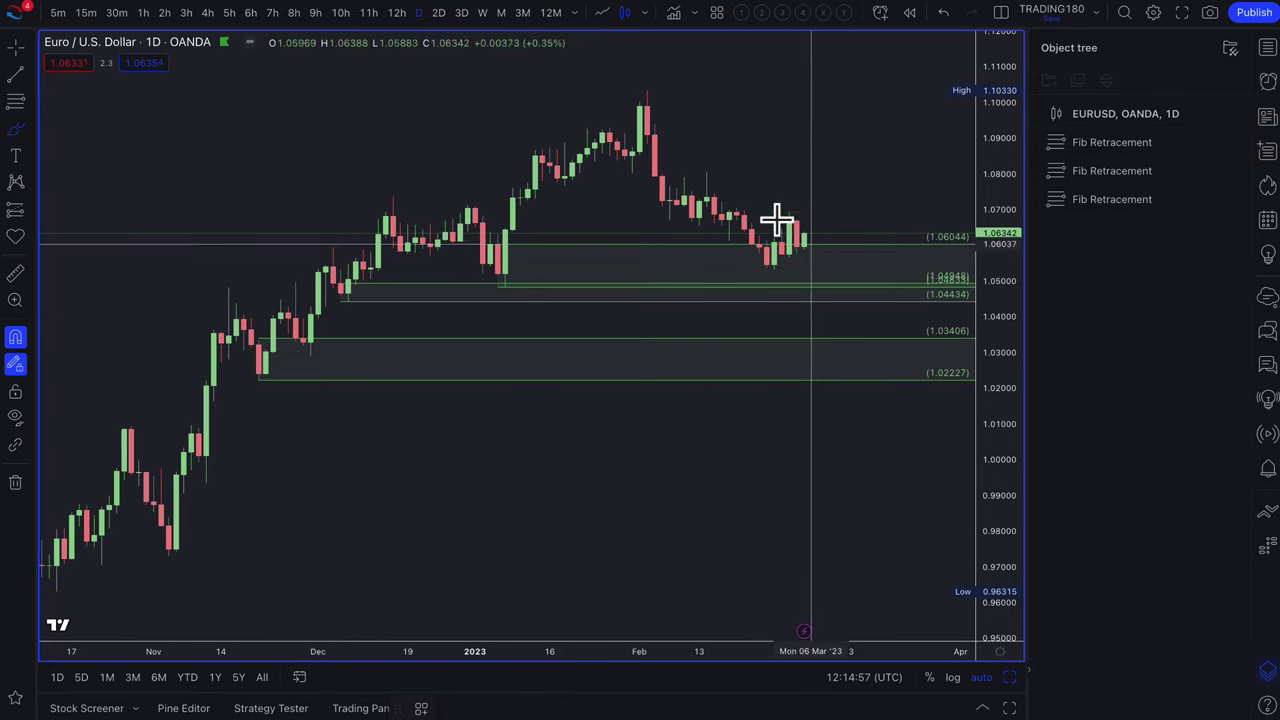
mouse_move(759, 290)
left_mouse_down()
mouse_move(823, 251)
mouse_move(820, 277)
mouse_move(797, 283)
mouse_move(895, 176)
mouse_move(886, 214)
left_mouse_up()
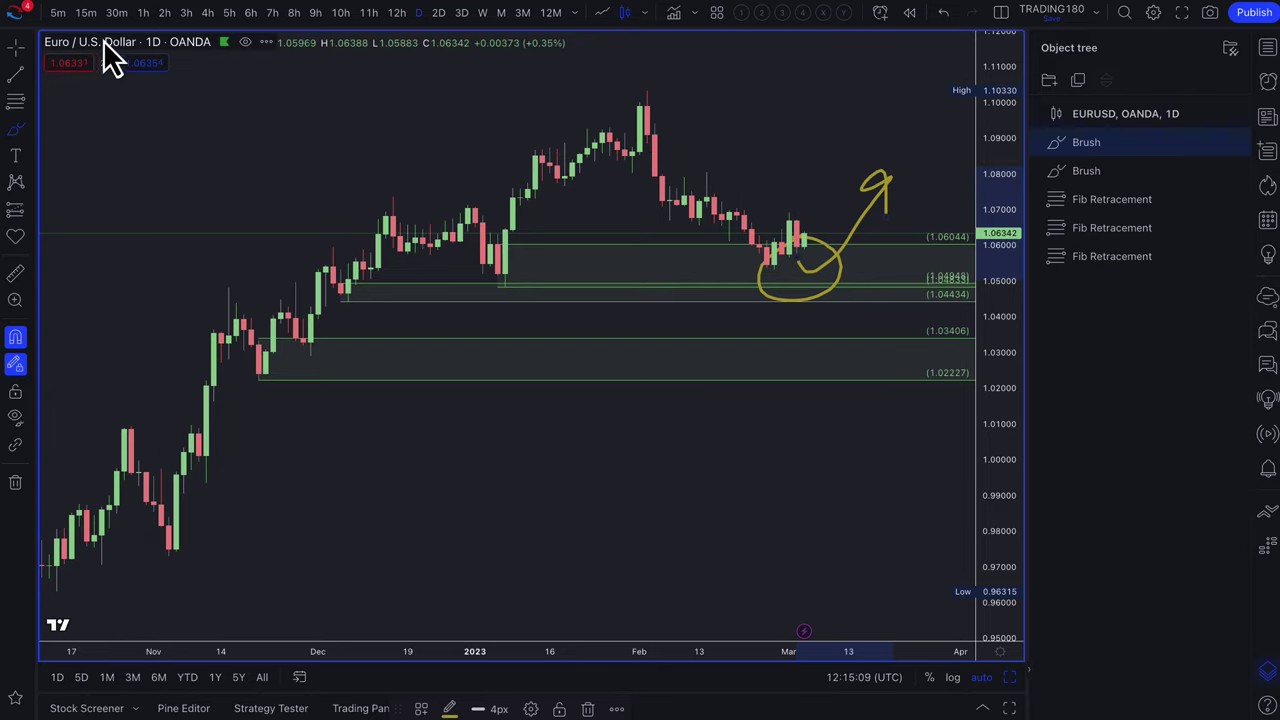
Brush two rising arrows in the empty area above the November candles and circle them together
left_click_drag(157, 188, 234, 110)
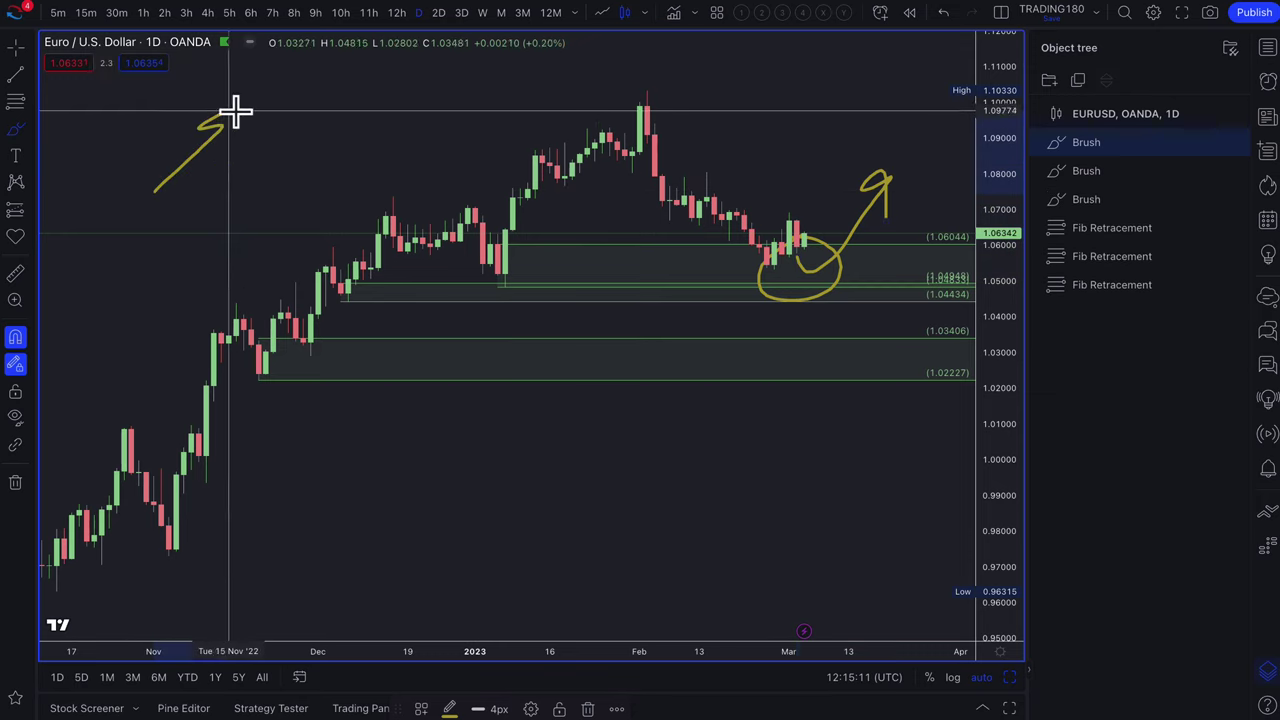
mouse_move(233, 190)
left_mouse_down()
mouse_move(277, 120)
mouse_move(306, 145)
left_mouse_up()
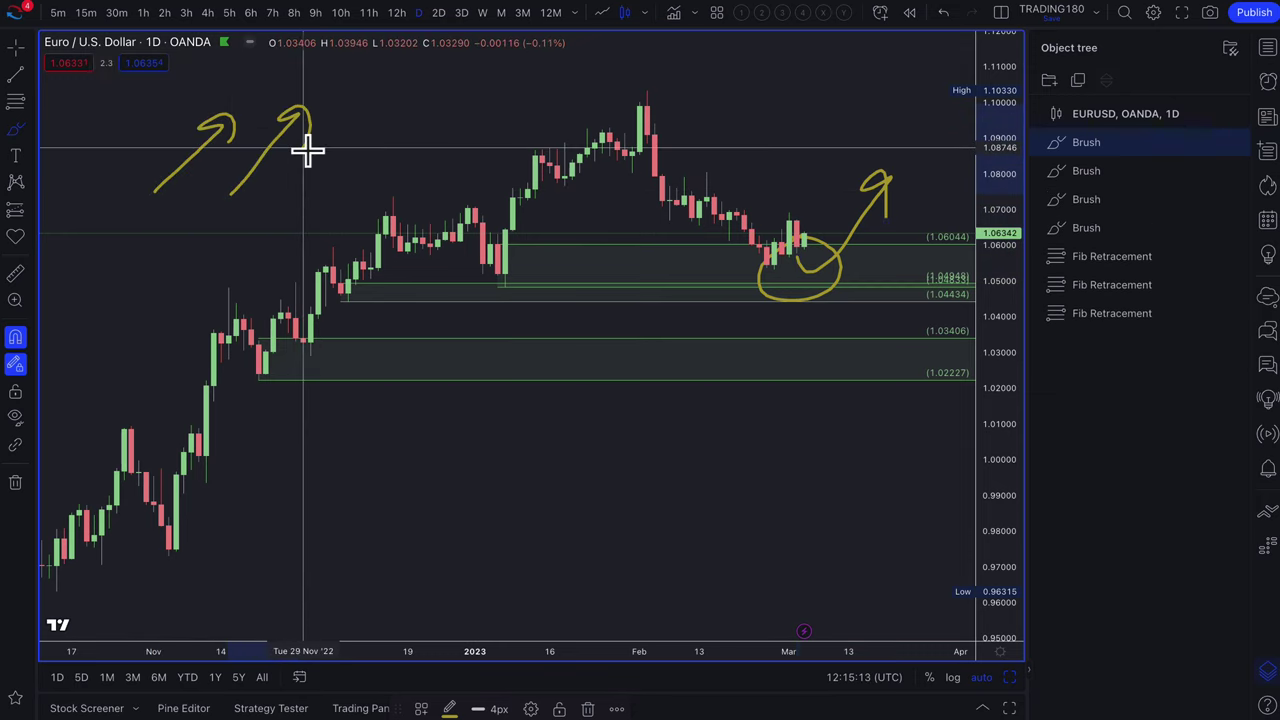
mouse_move(296, 84)
left_mouse_down()
mouse_move(117, 191)
mouse_move(355, 145)
left_mouse_up()
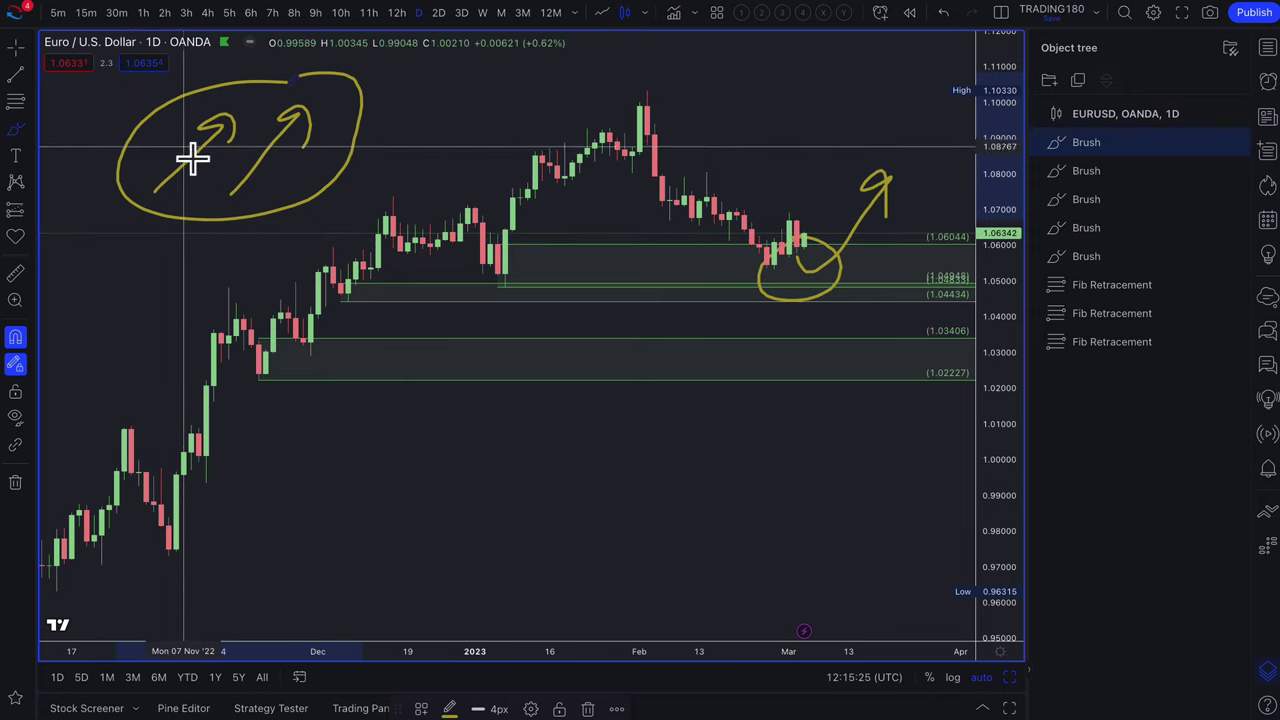
Brush small rising, falling and sideways arrows below the circled pair, circle each one and point an arrow at the sideways one
mouse_move(96, 264)
left_mouse_down()
mouse_move(114, 234)
mouse_move(138, 233)
left_mouse_up()
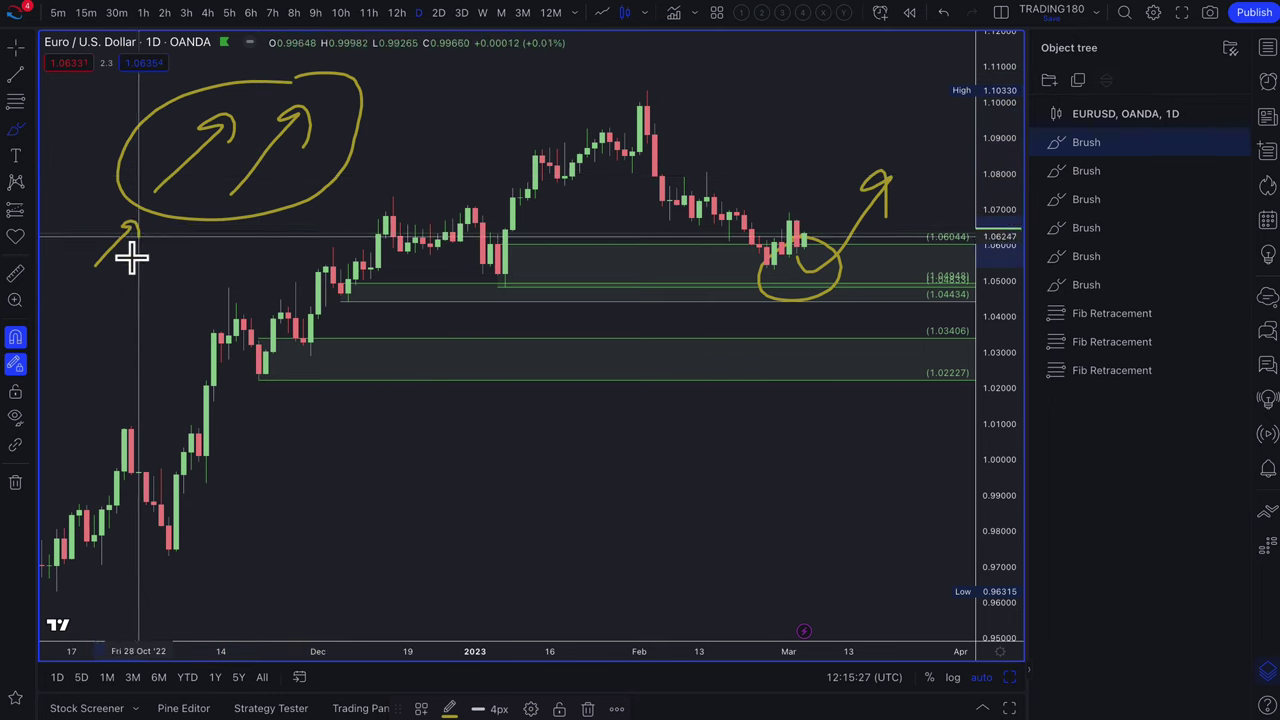
left_click_drag(104, 294, 129, 345)
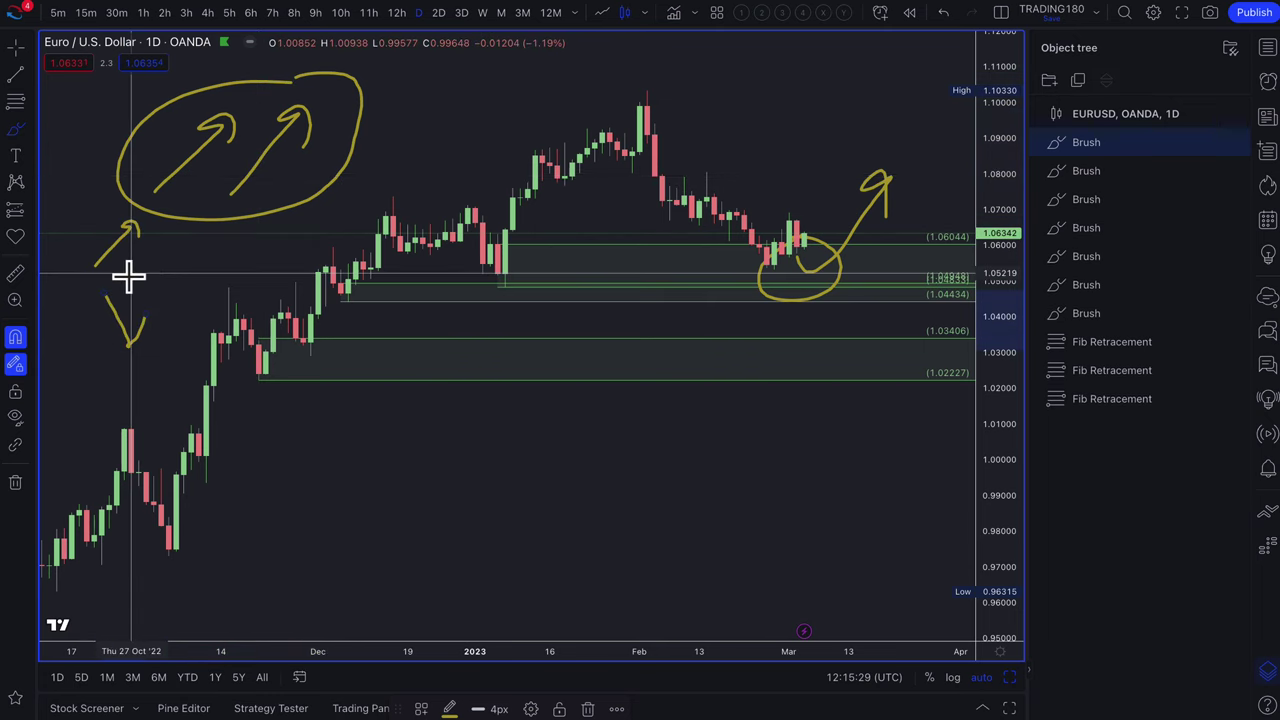
left_click_drag(138, 266, 209, 272)
mouse_move(133, 228)
left_mouse_down()
mouse_move(162, 226)
mouse_move(123, 271)
mouse_move(186, 257)
mouse_move(134, 291)
mouse_move(135, 352)
left_mouse_up()
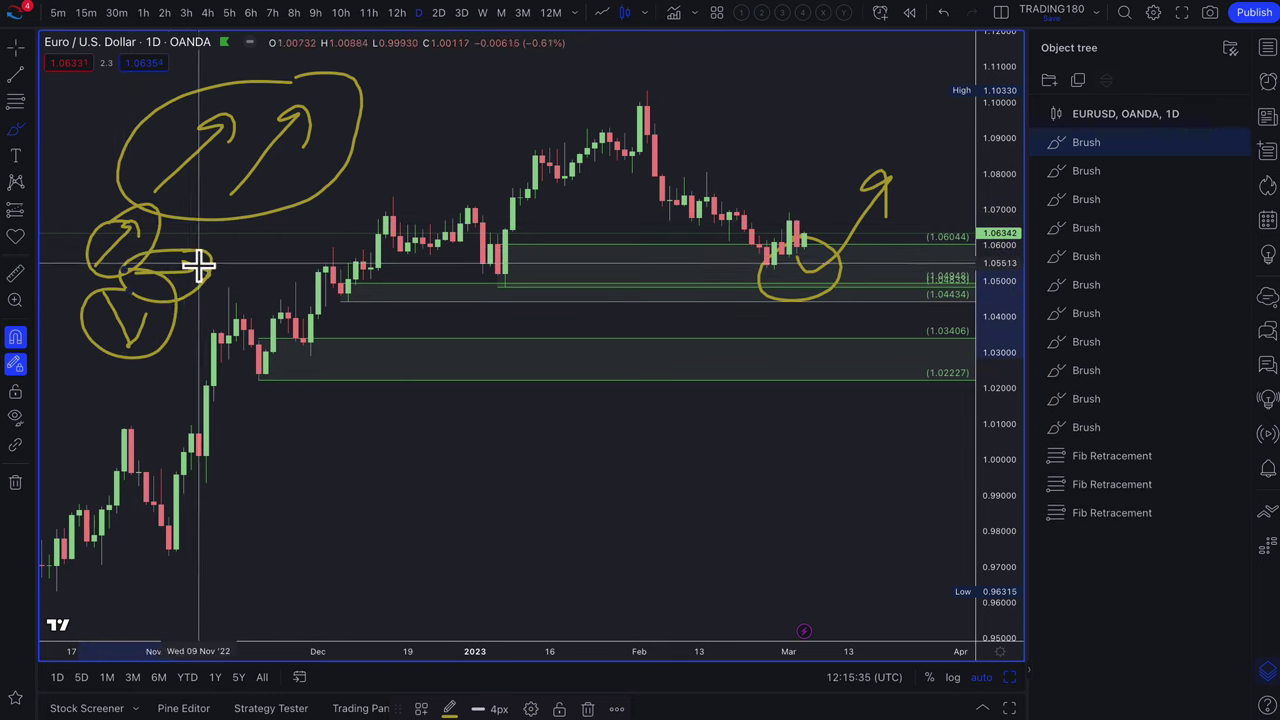
left_click_drag(257, 257, 278, 232)
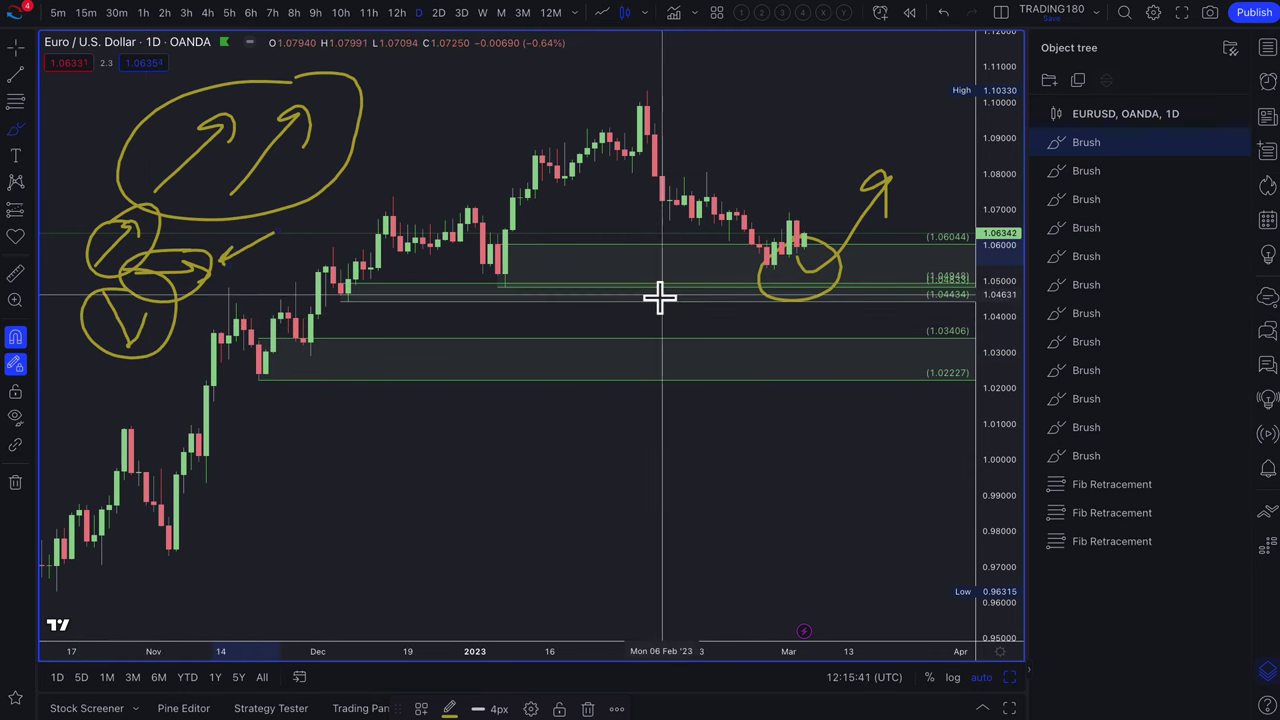
Delete all the brush drawings from the EURUSD chart, keeping the three Fib Retracement demand zones
scroll(690, 298, "down", 2)
scroll(720, 298, "up", 2)
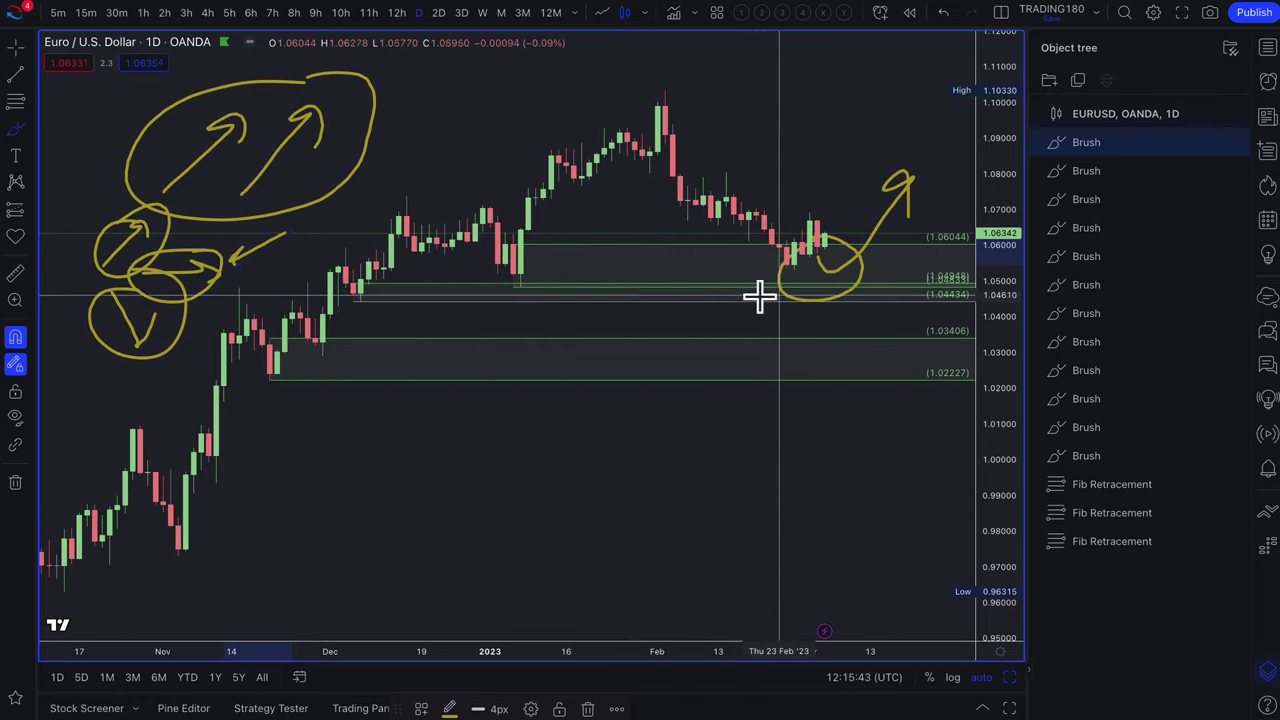
scroll(843, 323, "up", 1)
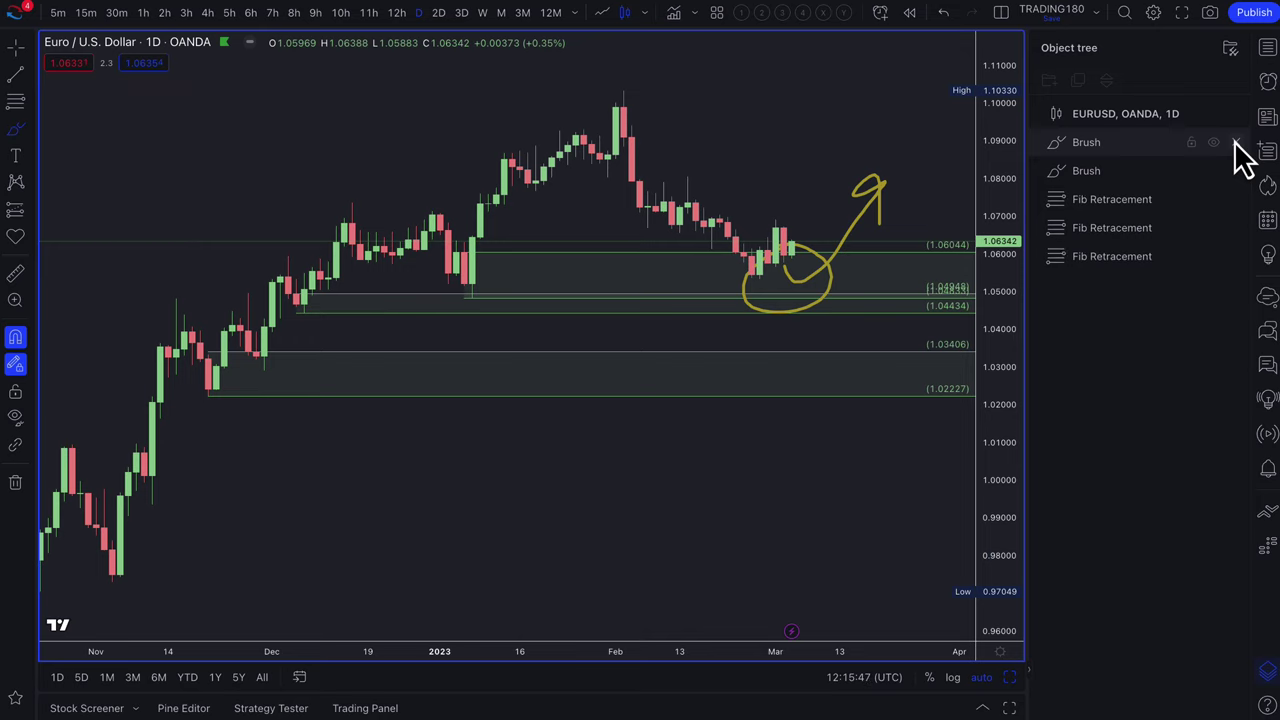
left_click(1236, 143)
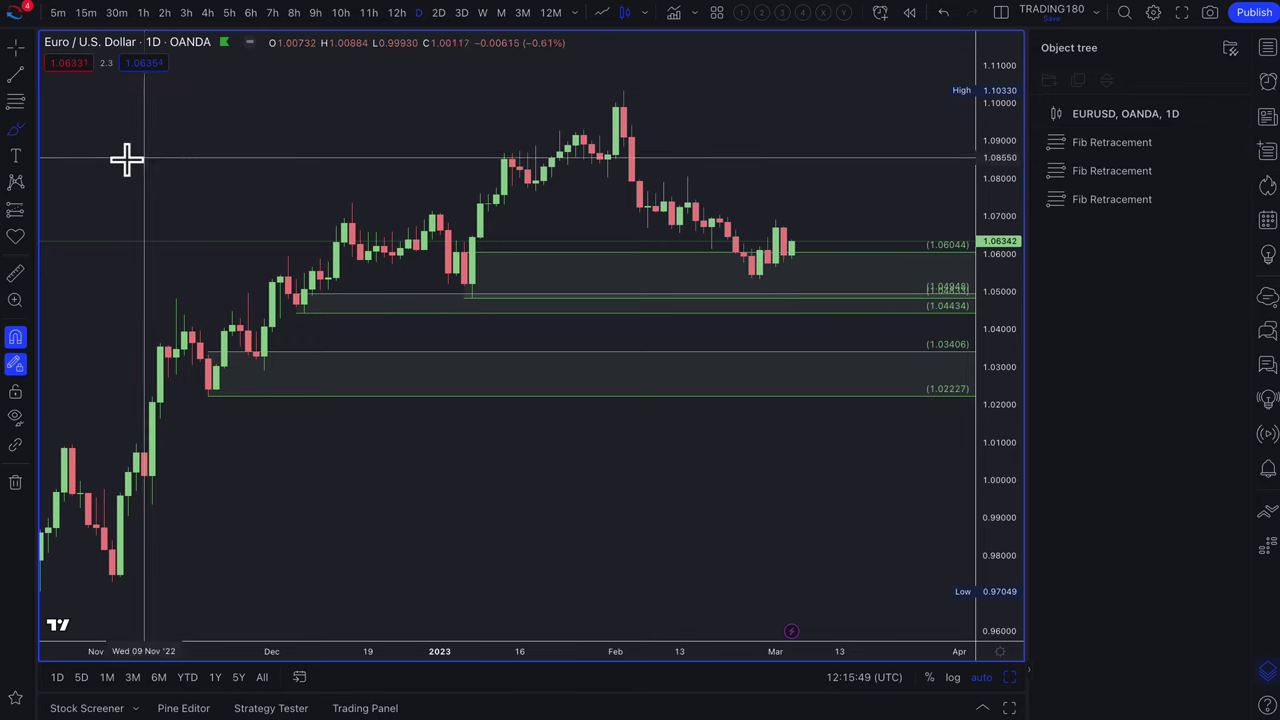
left_click(22, 131)
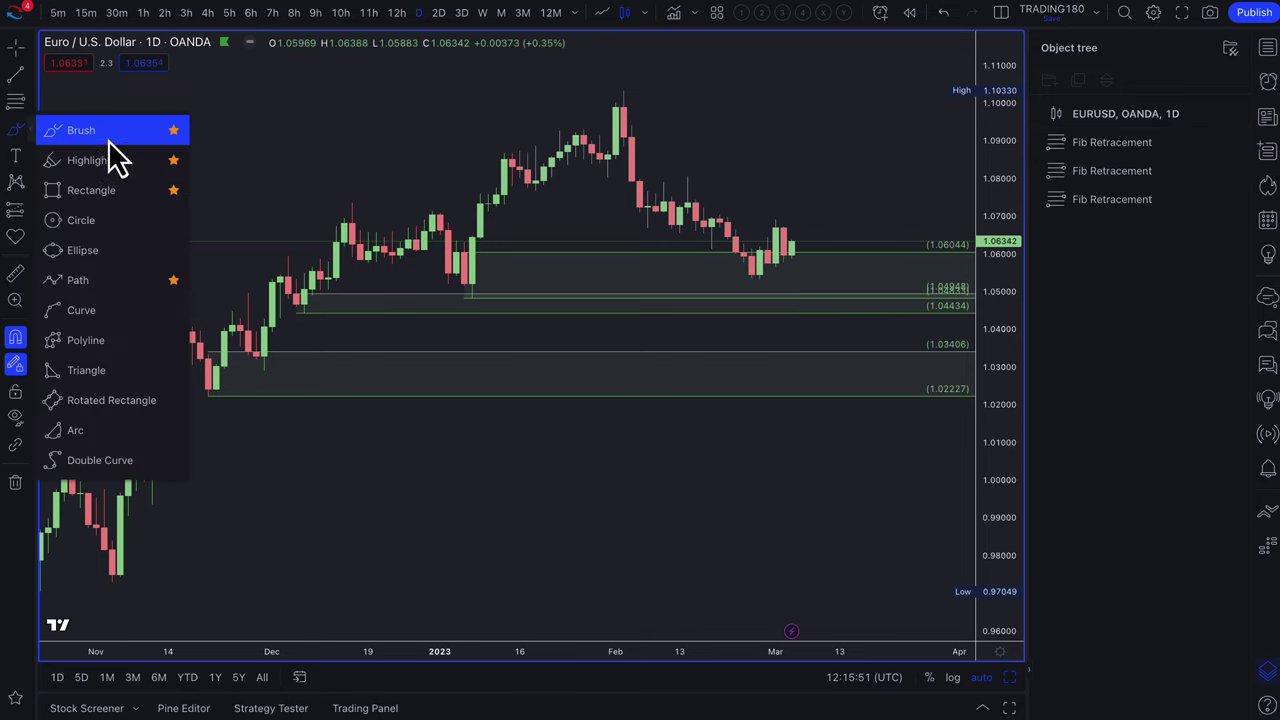
left_click(110, 144)
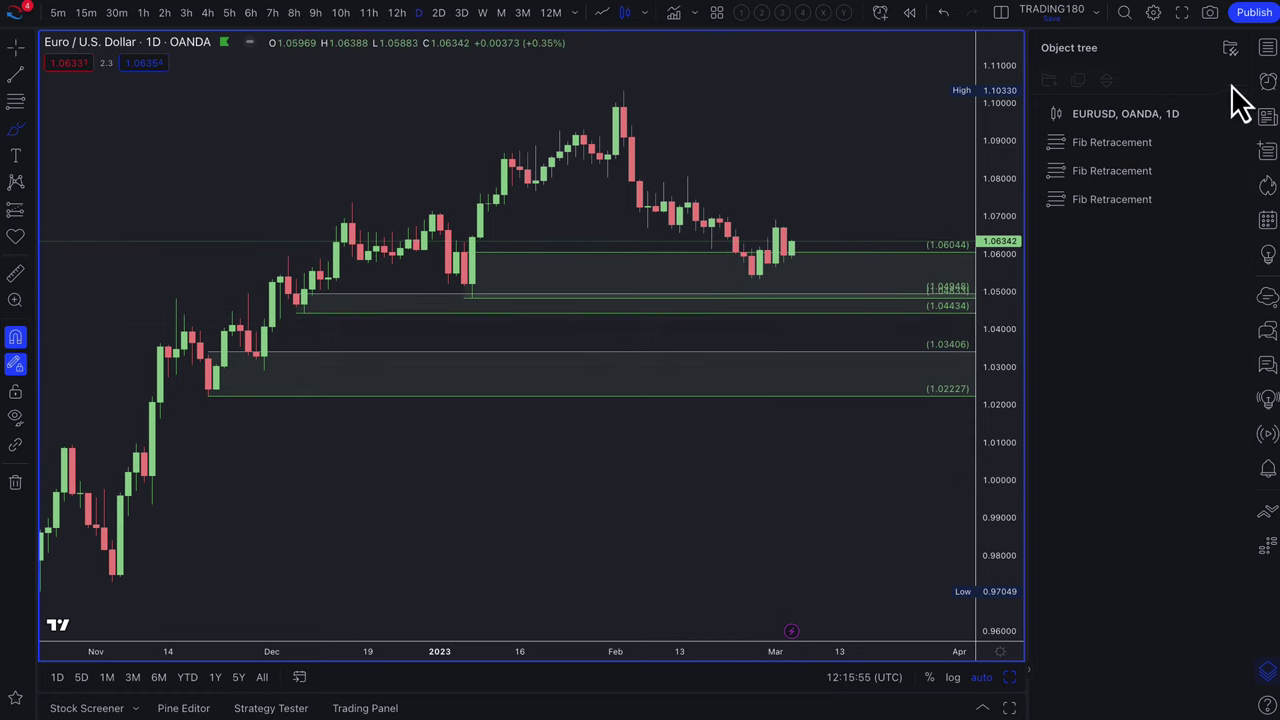
Draw a EURUSD supply zone with Fib Retracement from 1.06730 to 1.08047 and apply the 1. SUPPLY template to it
left_click(1267, 50)
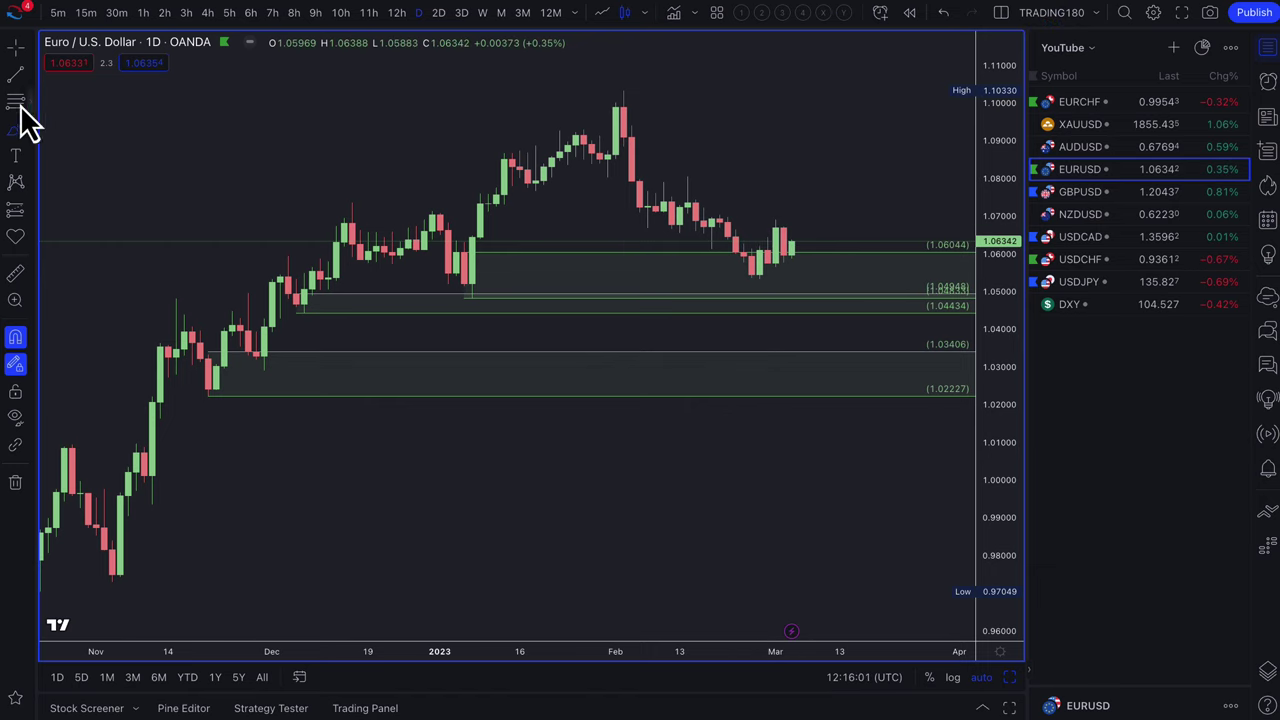
left_click(712, 228)
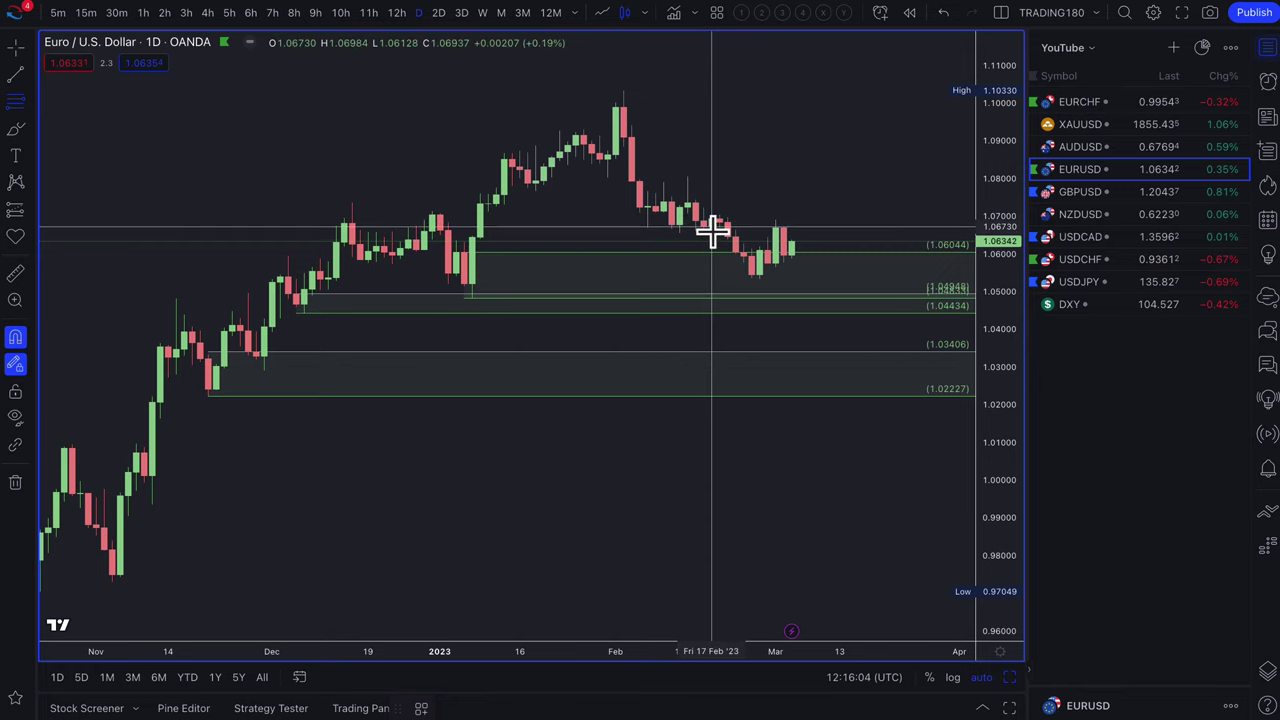
left_click(688, 177)
left_click(450, 708)
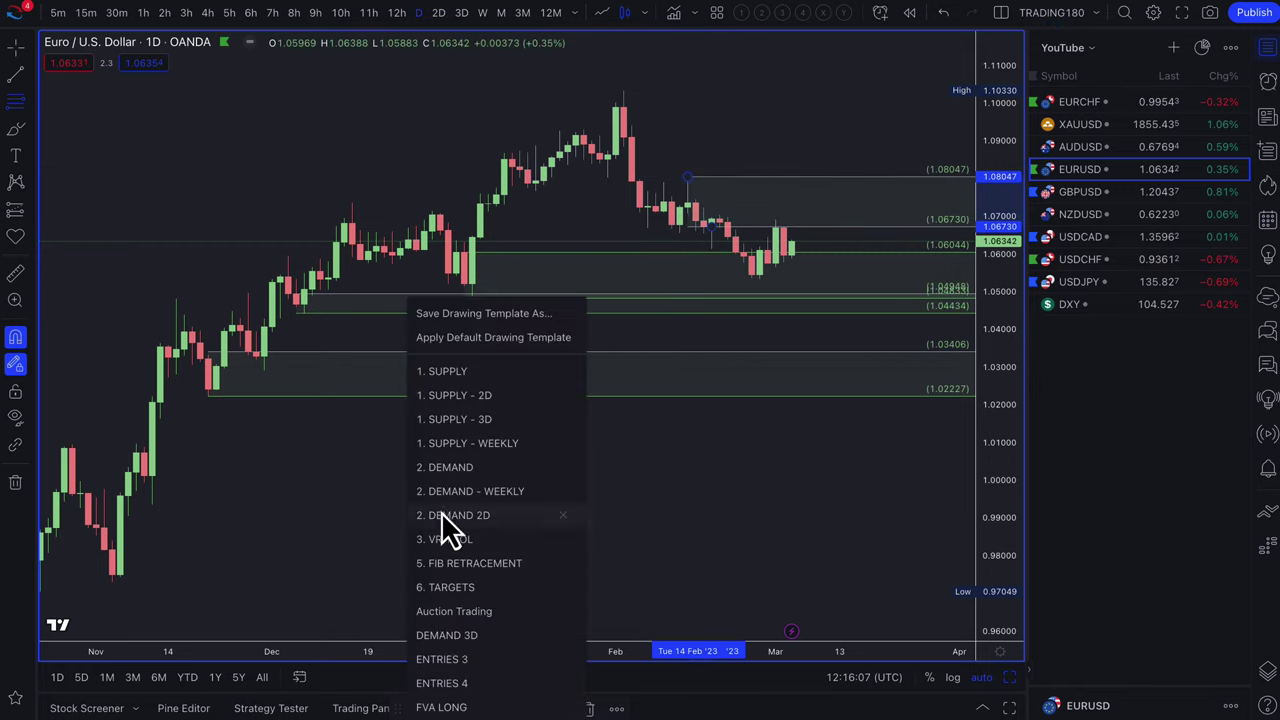
left_click(466, 370)
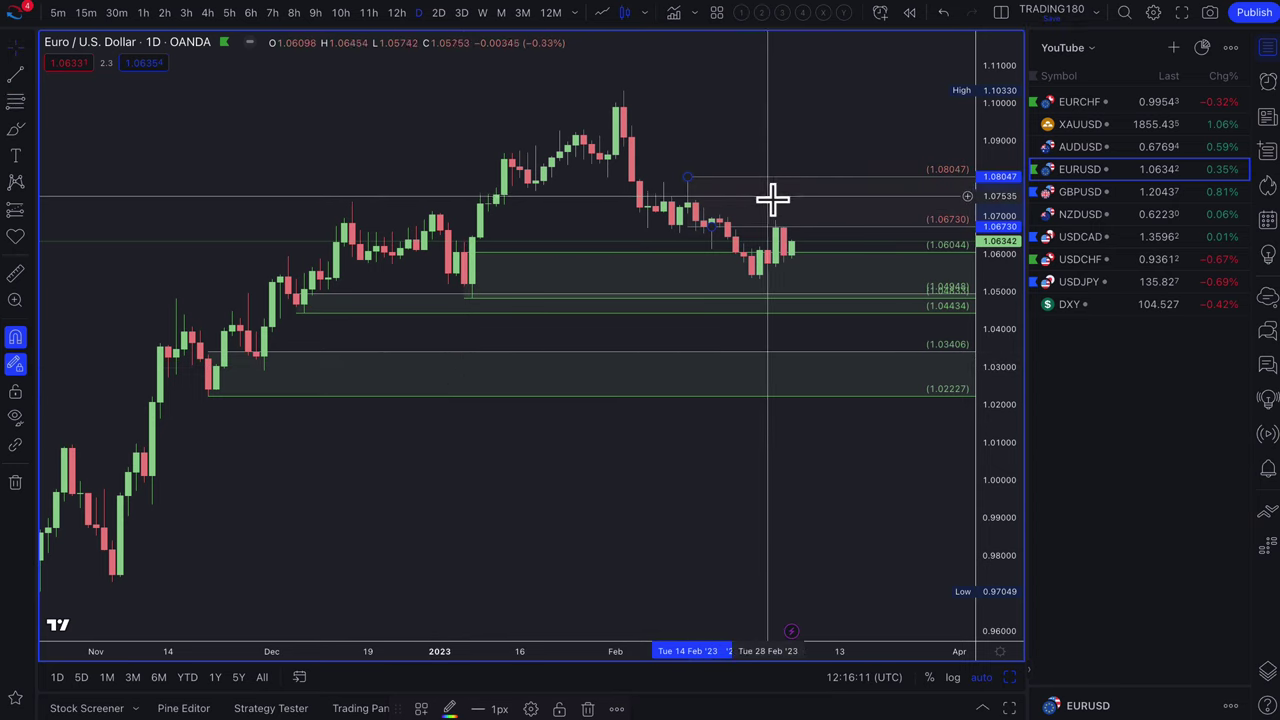
Draw a projected path from the latest EURUSD candle, rising to about 1.078 inside the supply zone and falling towards 1.05
left_click(32, 134)
left_click(71, 283)
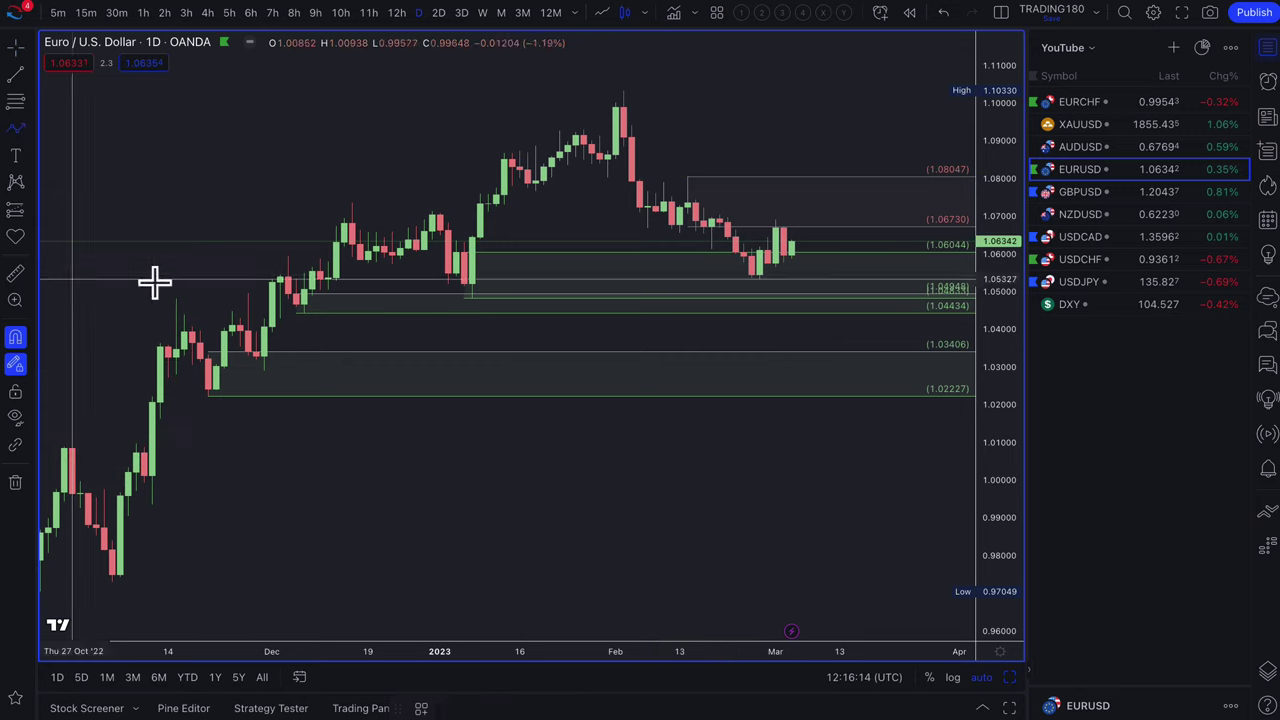
left_click(791, 241)
left_click(815, 184)
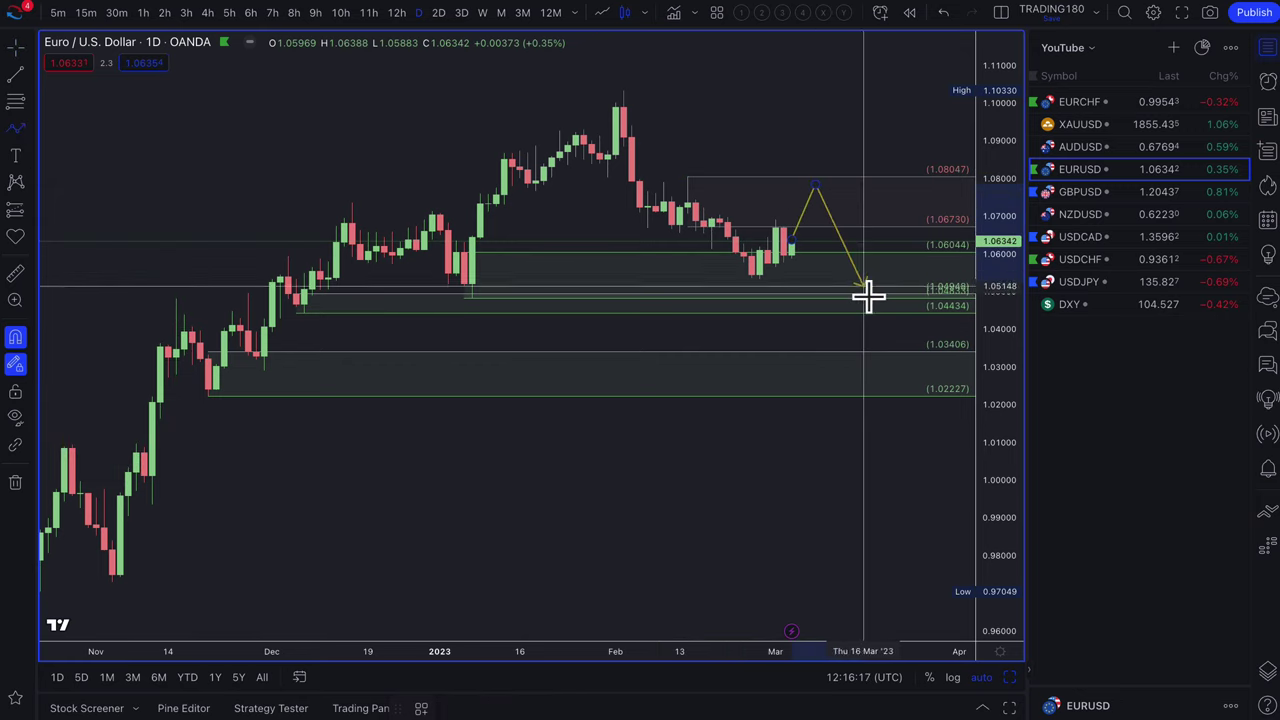
Switch to the AUDUSD chart and draw a Fib Retracement zone from 0.67082 to 0.65851 with the 2. DEMAND template
left_click(1097, 151)
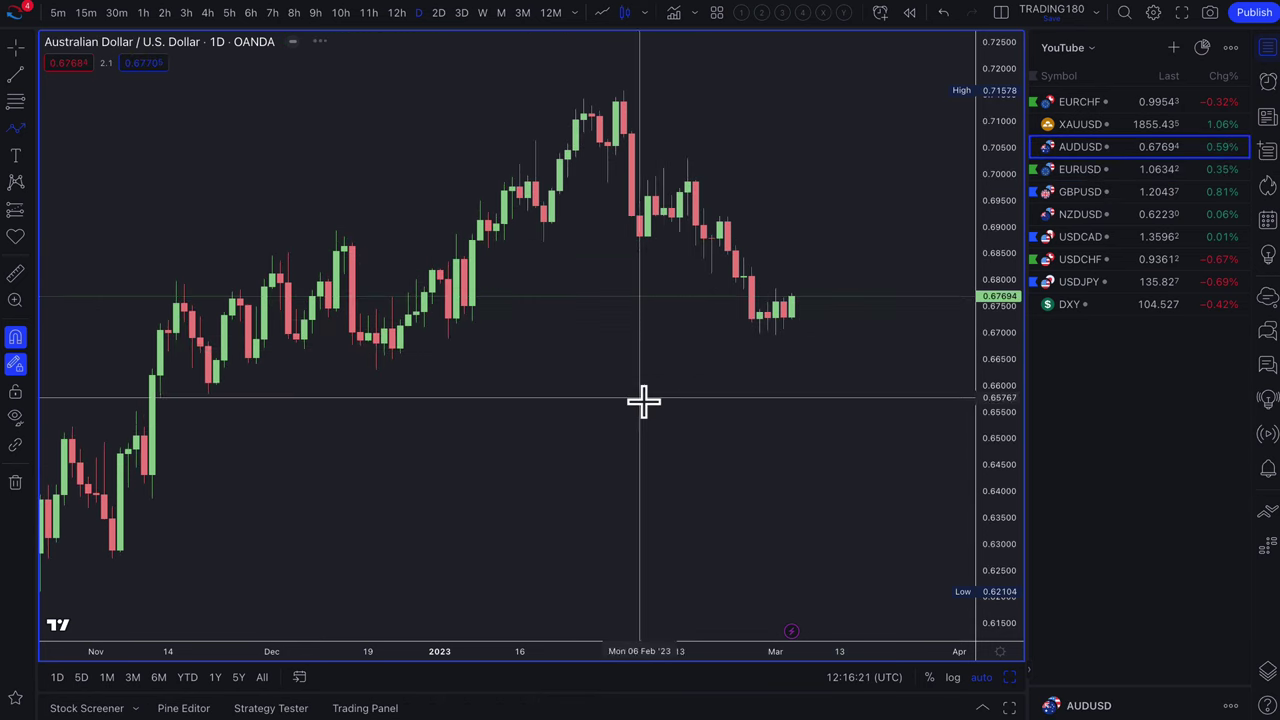
scroll(643, 400, "down", 3)
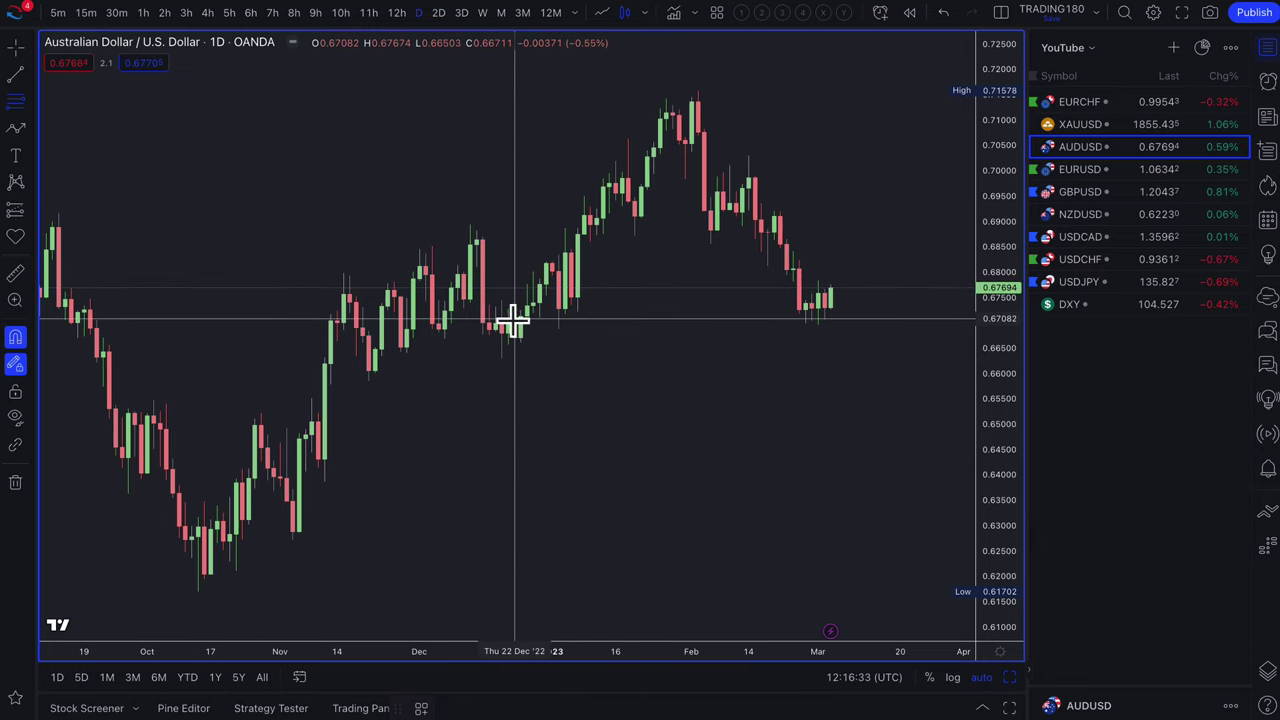
mouse_move(515, 320)
left_mouse_down()
mouse_move(446, 383)
mouse_move(370, 382)
left_mouse_up()
left_click(423, 708)
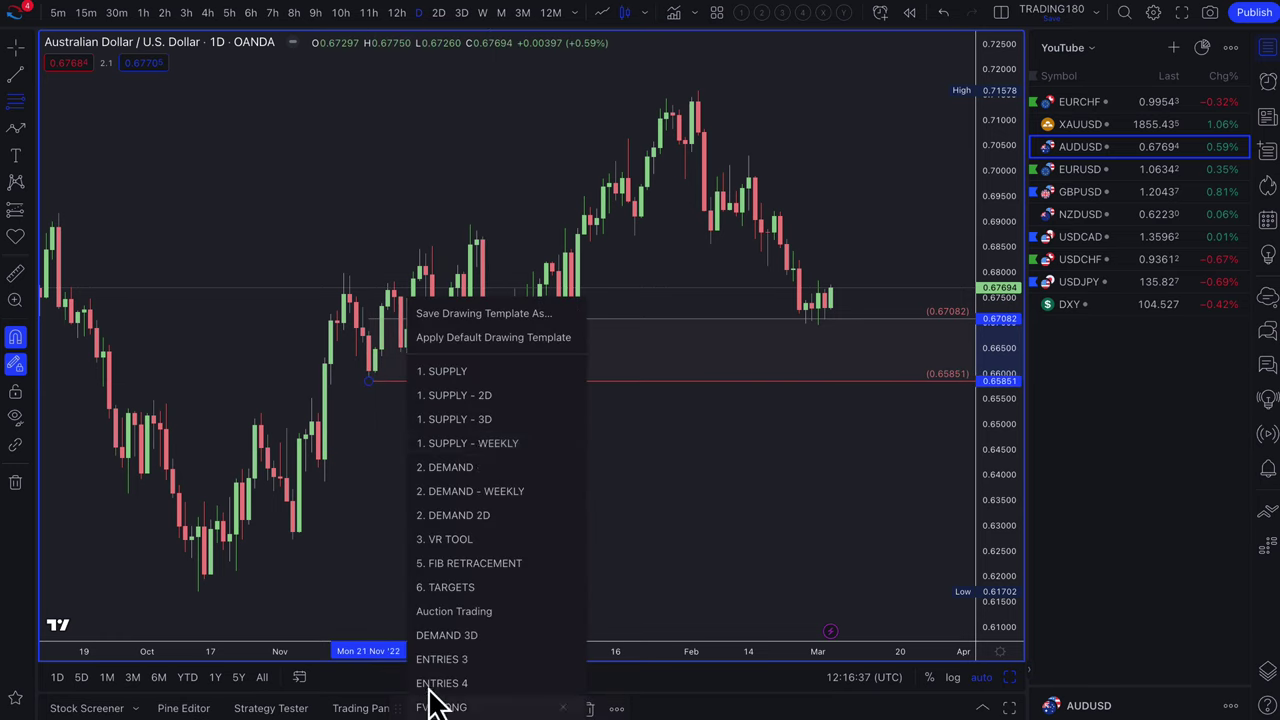
left_click(476, 467)
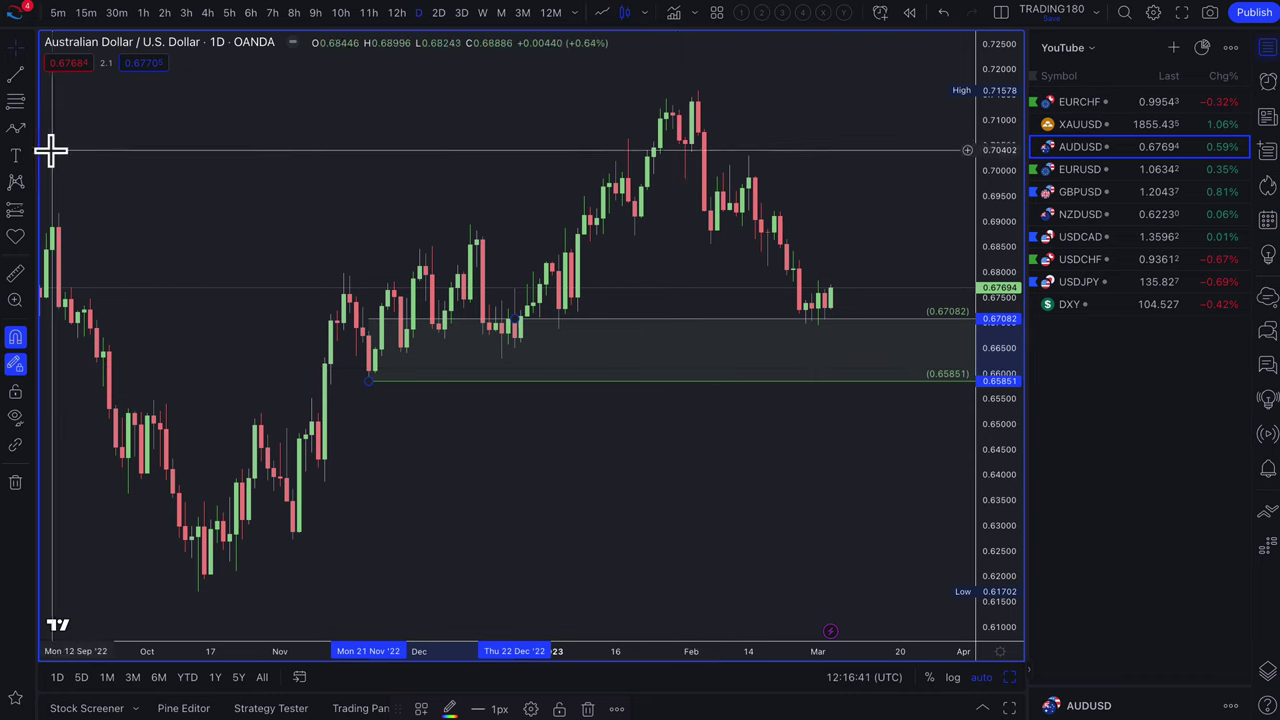
Draw three AUDUSD Fib Retracement zones with the 1. SUPPLY template, at 0.68050 to 0.68418, 0.68786 to 0.69208 and 0.69660 to 0.70301
left_click(16, 102)
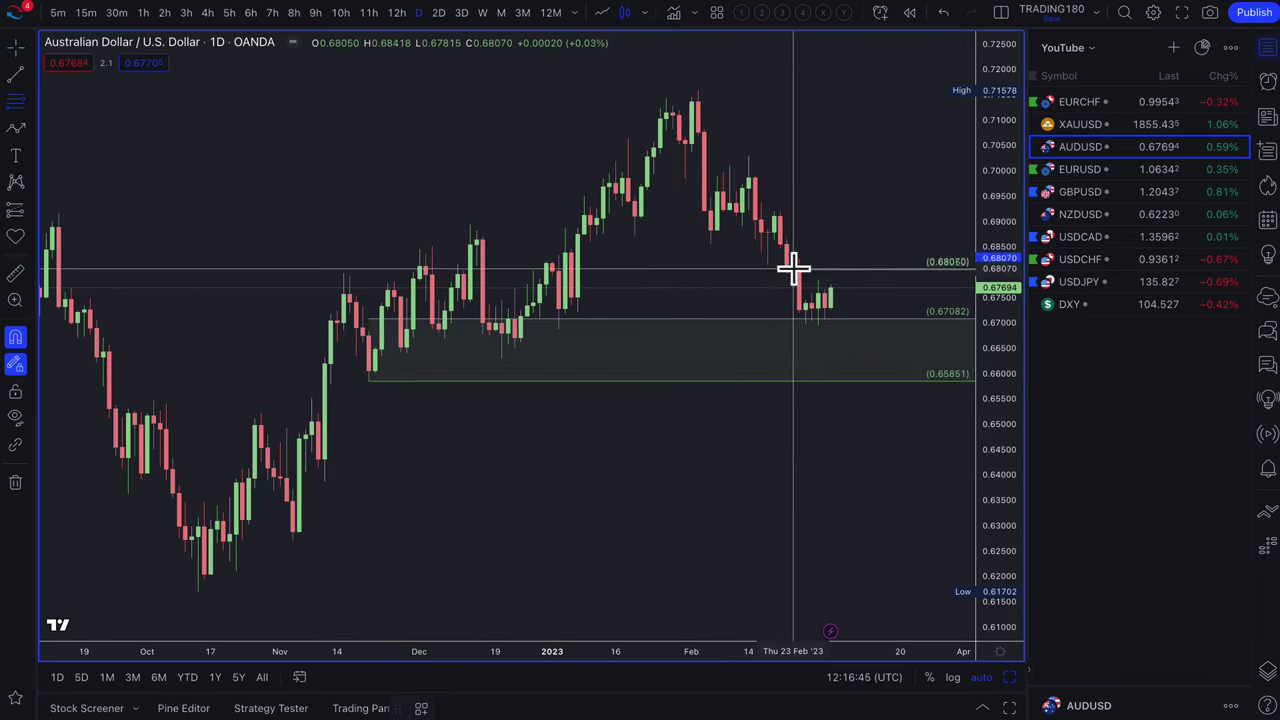
left_click_drag(793, 268, 794, 258)
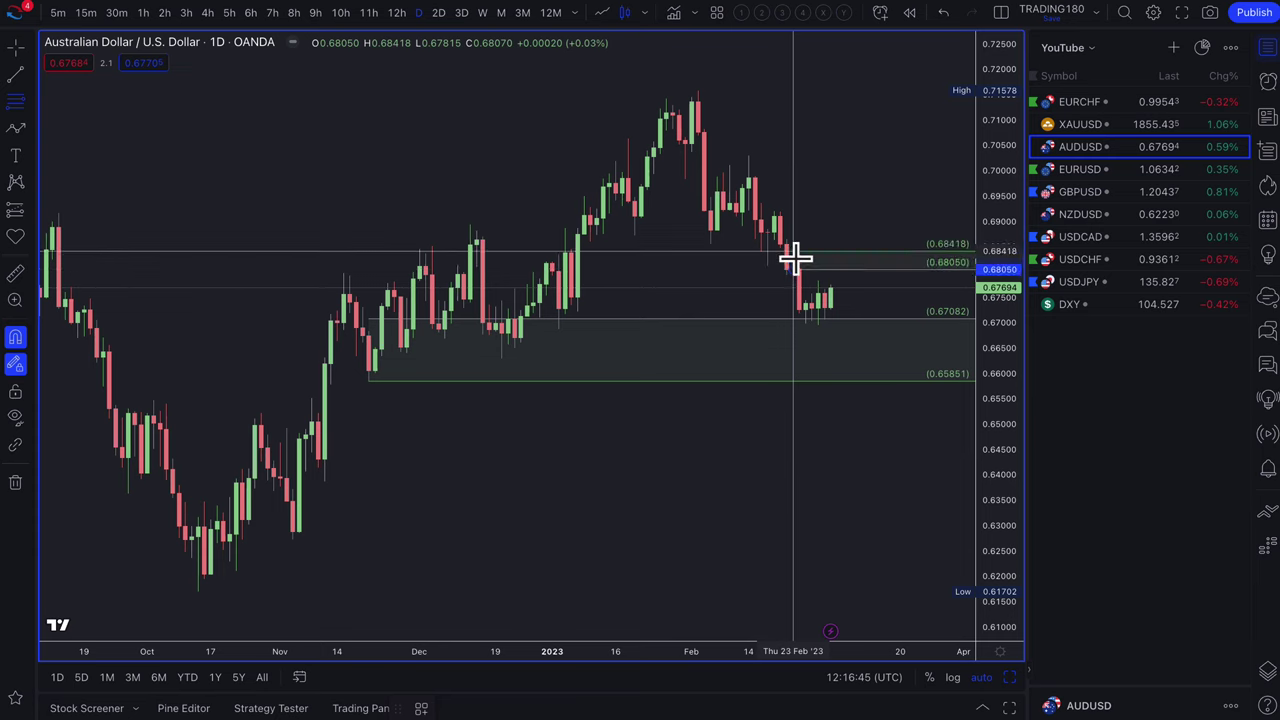
left_click(421, 708)
left_click(462, 374)
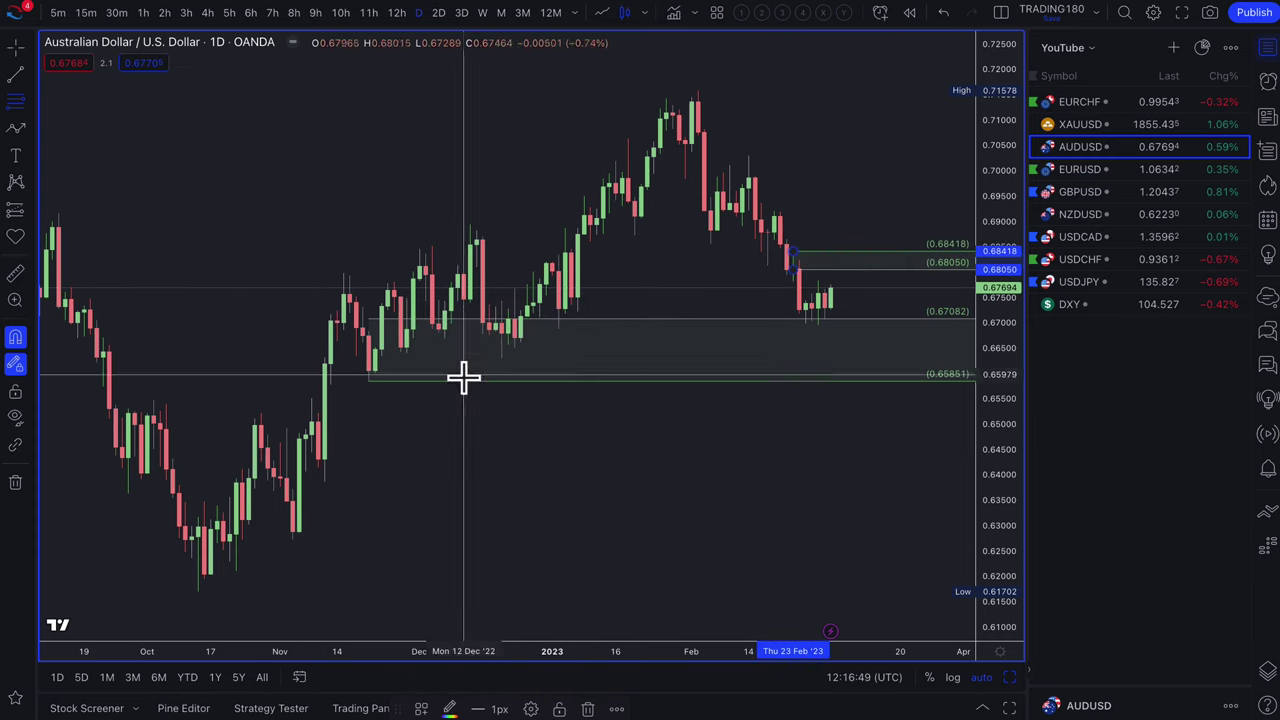
left_click_drag(775, 232, 750, 157)
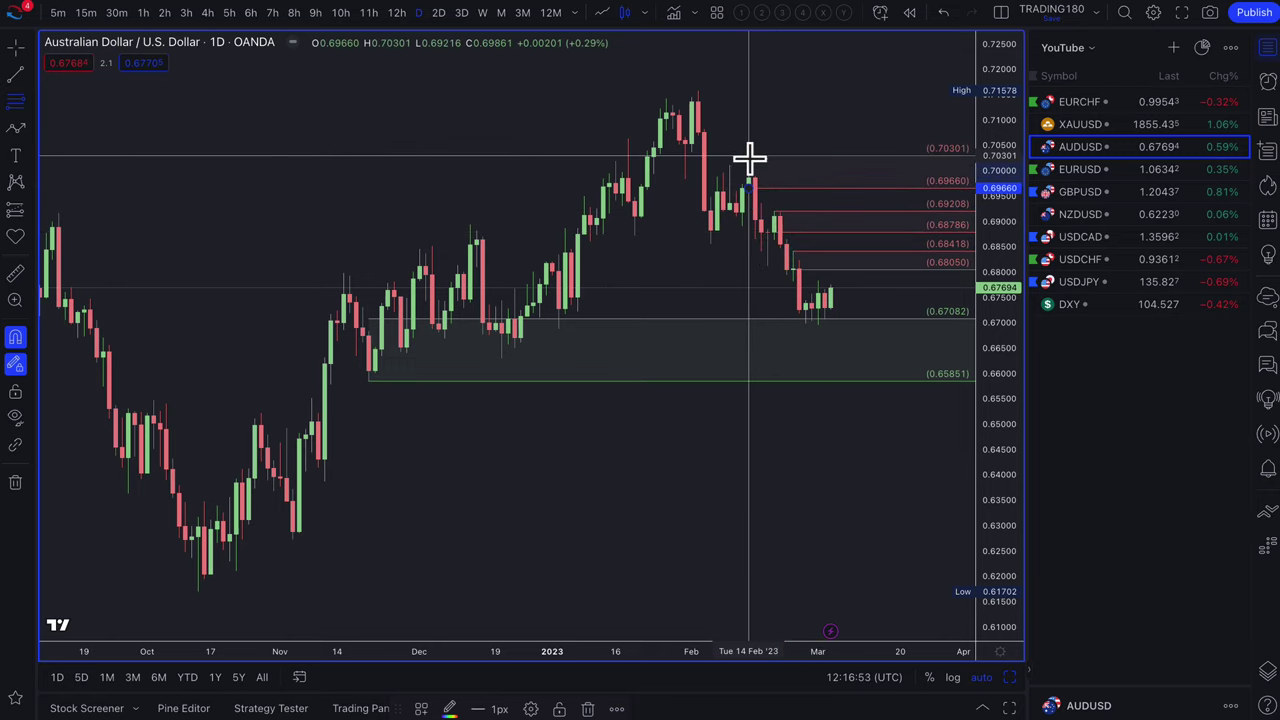
Start a projected path with the Path tool on the latest AUDUSD candles
left_click(15, 128)
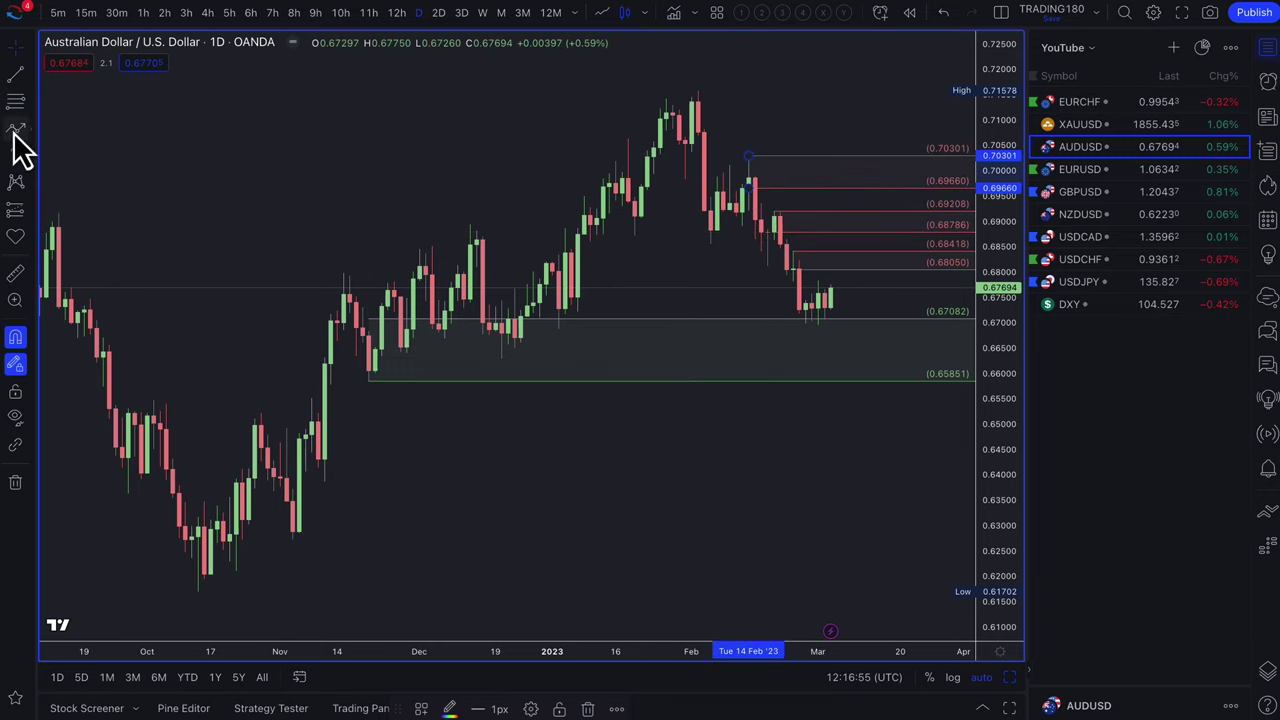
scroll(545, 220, "up", 5)
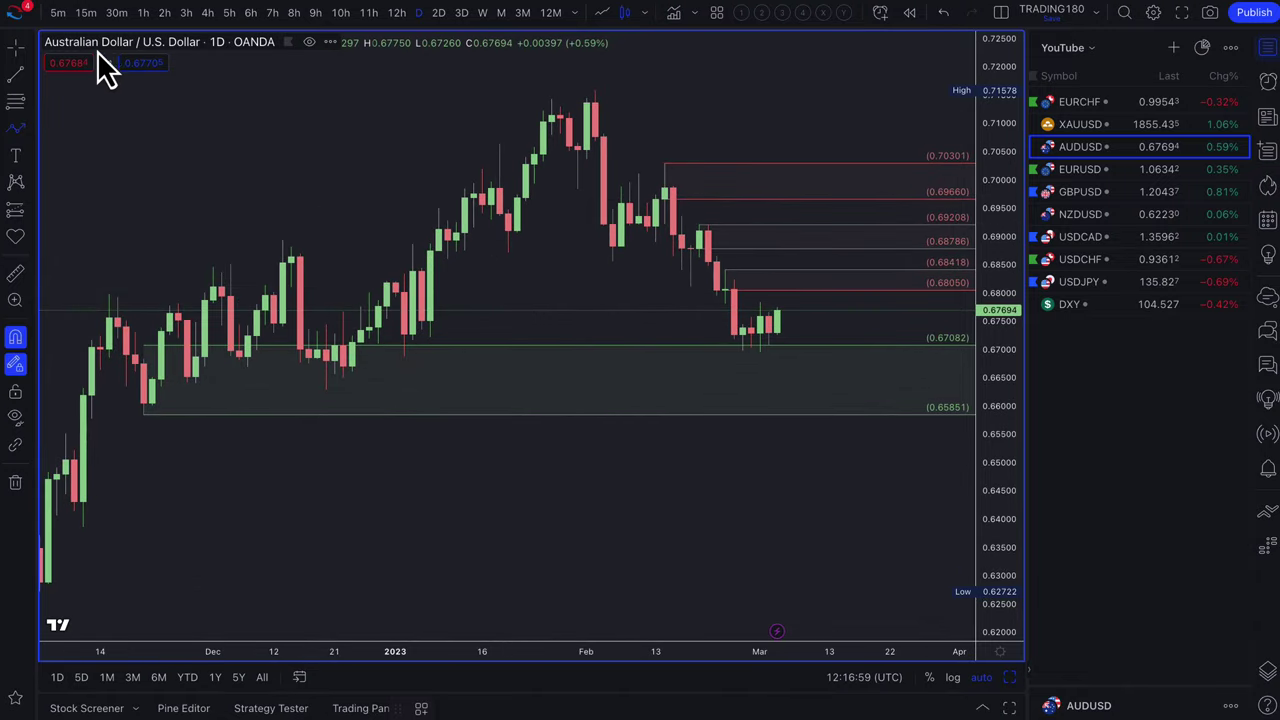
Draw two downward projection arrows from the 0.68050–0.68418 and 0.68786–0.69208 supply zones to the 0.67082 demand level
left_click(804, 285)
left_click(838, 362)
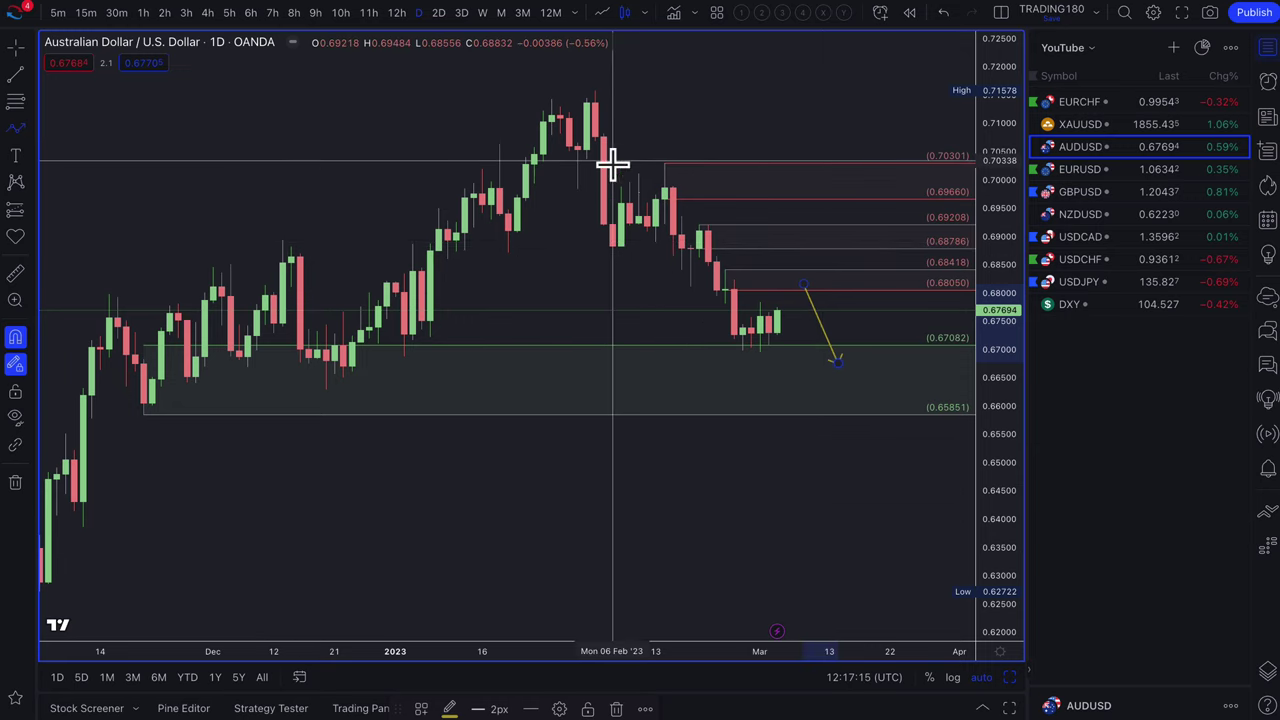
left_click(820, 237)
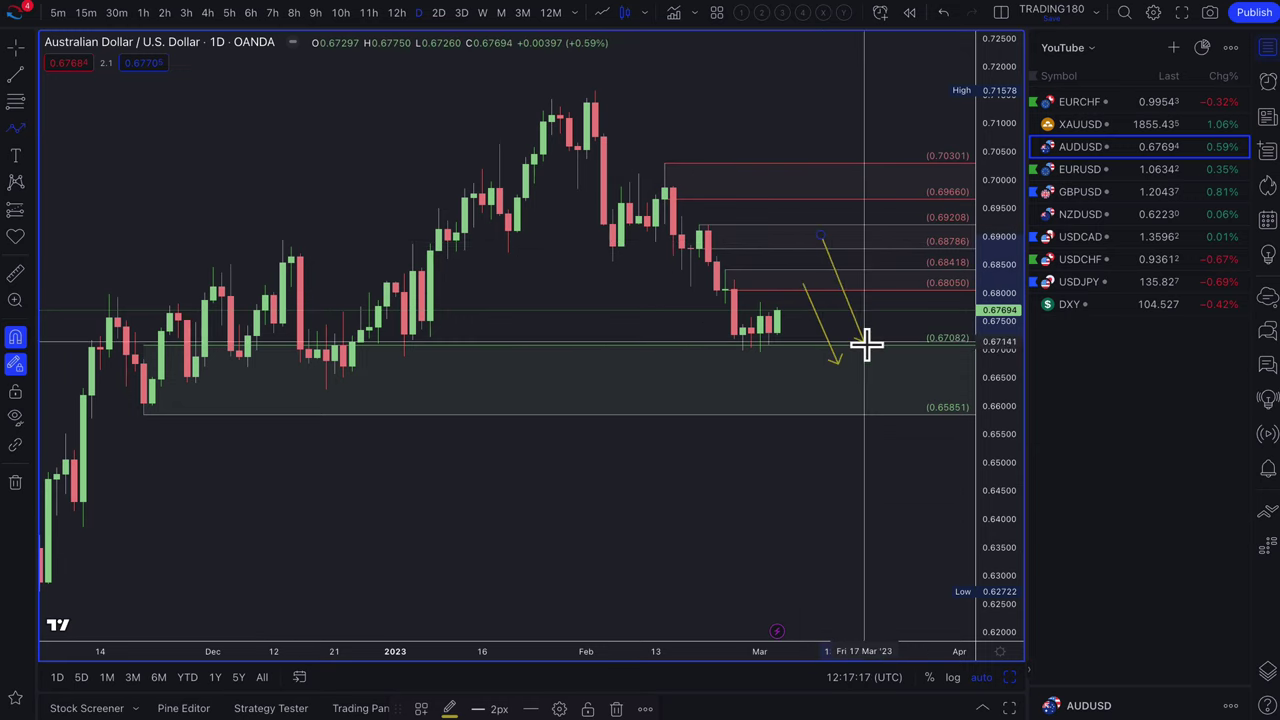
left_click(864, 342)
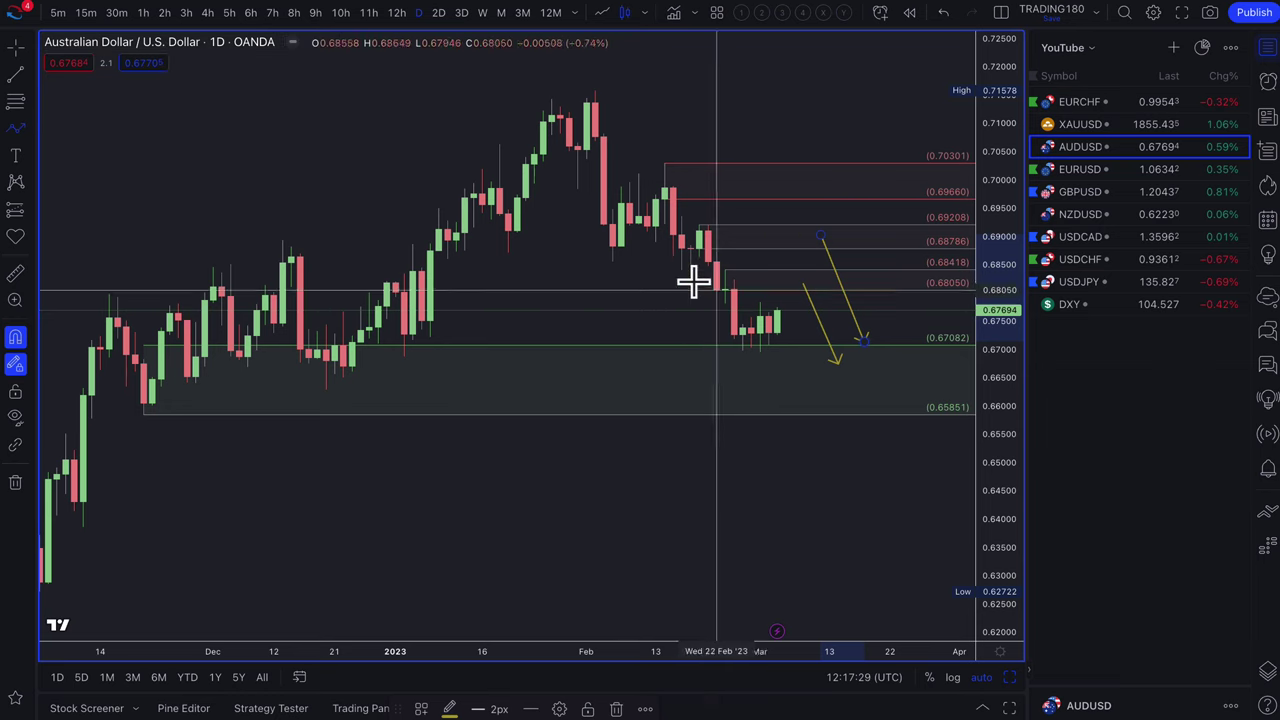
Draw a projection path from 0.67082 down to about 0.660 inside the demand zone and up to about 0.704
left_click(768, 347)
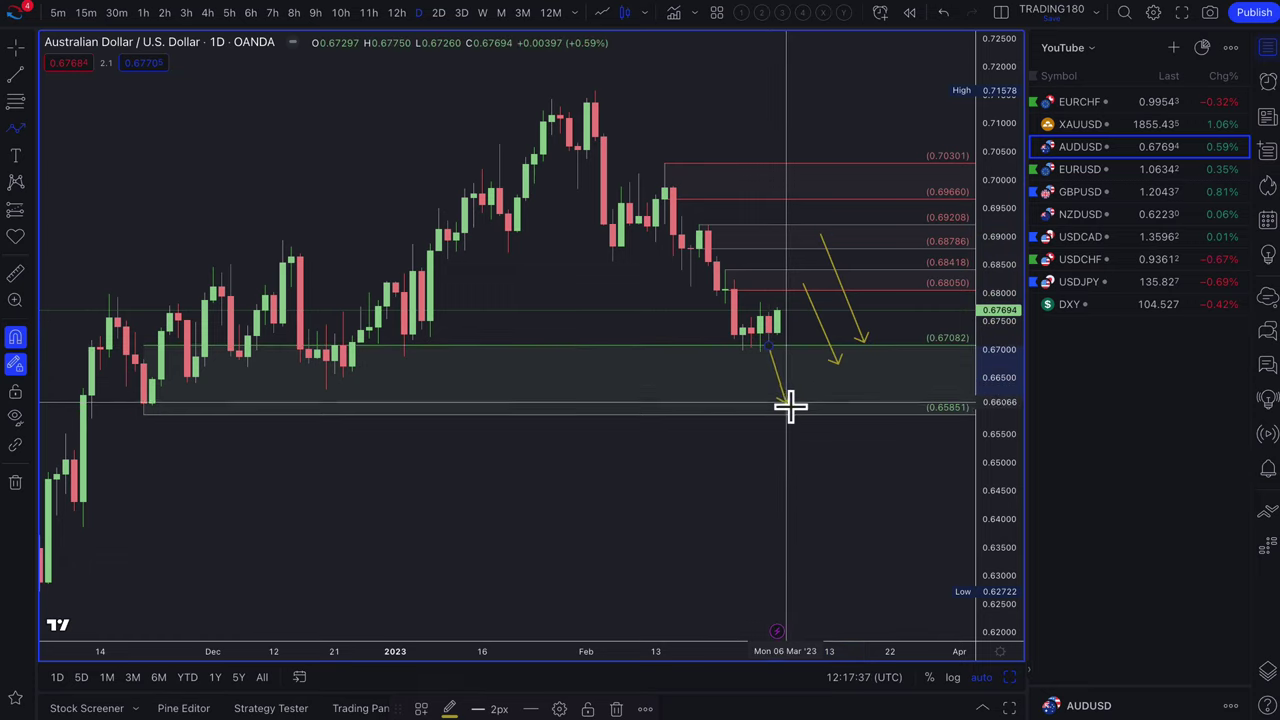
left_click(792, 408)
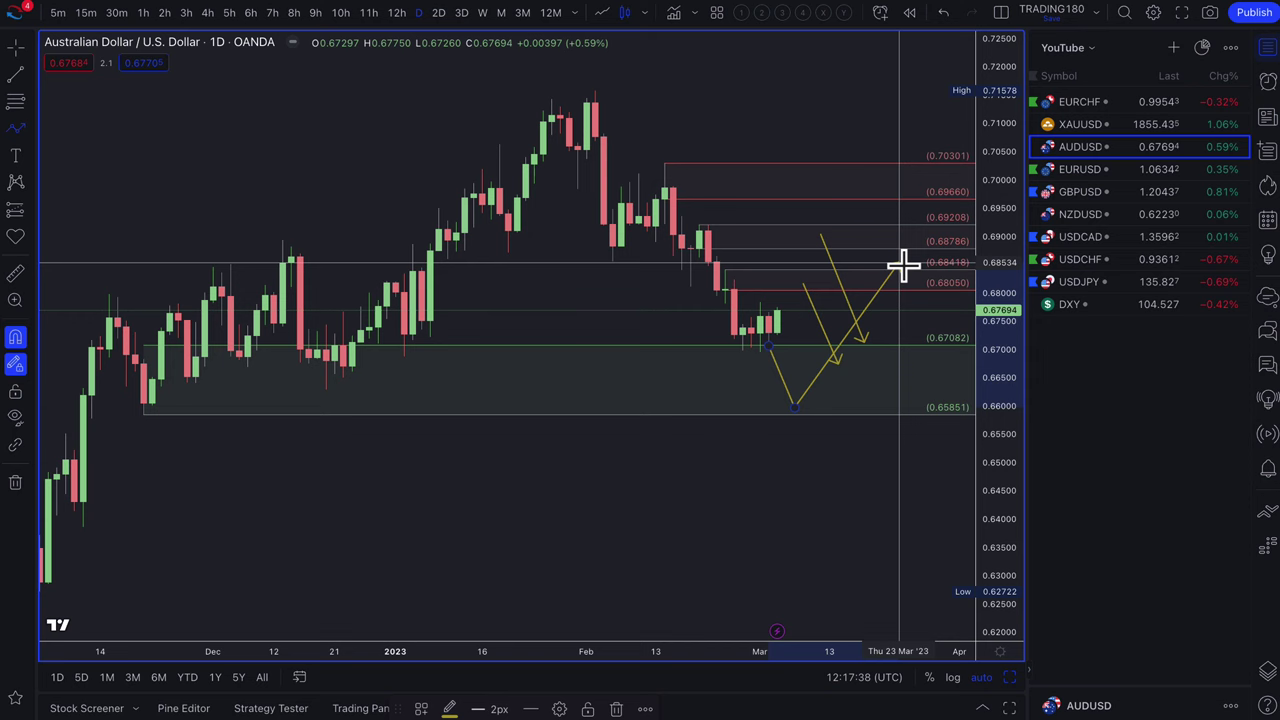
double_click(925, 217)
scroll(814, 223, "down", 2)
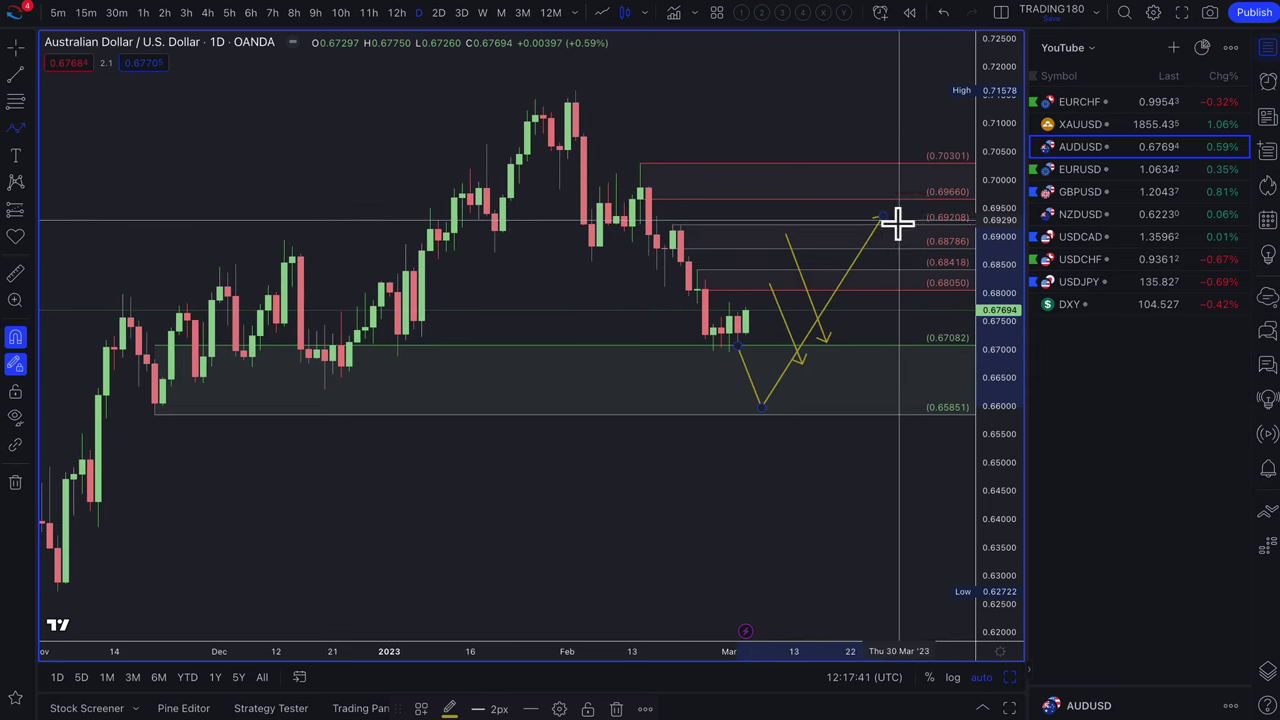
left_click_drag(881, 219, 931, 157)
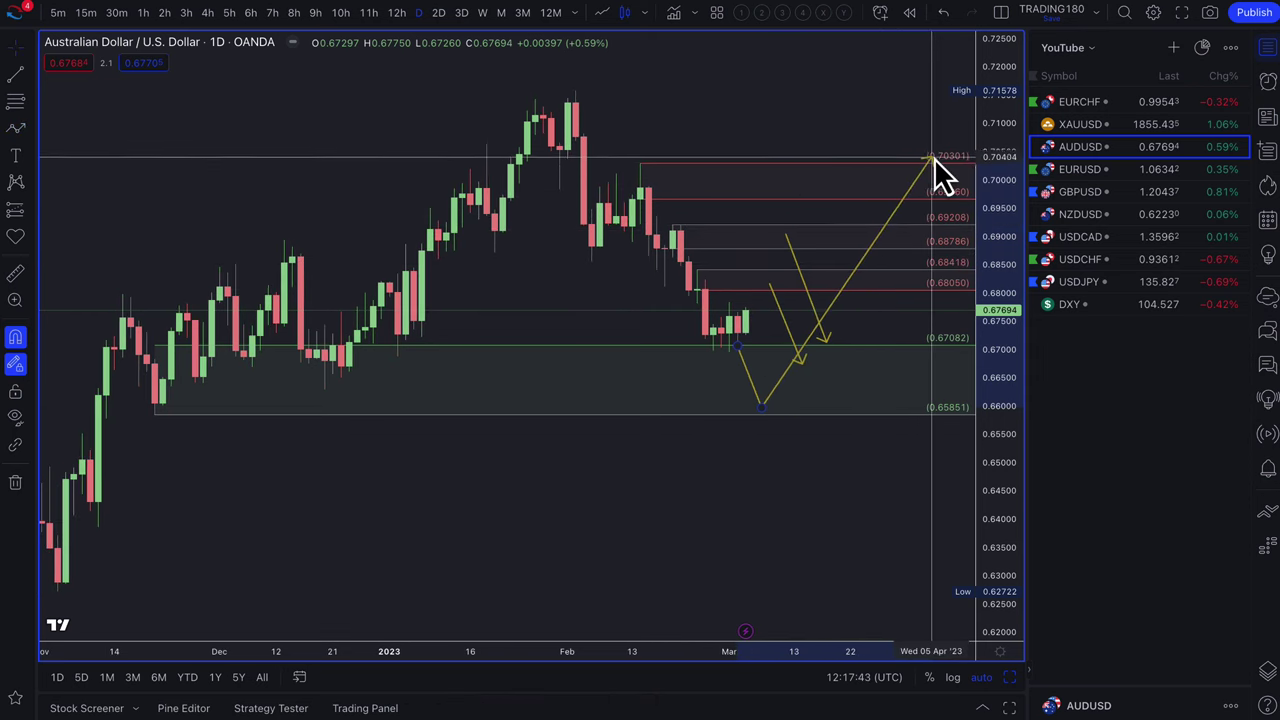
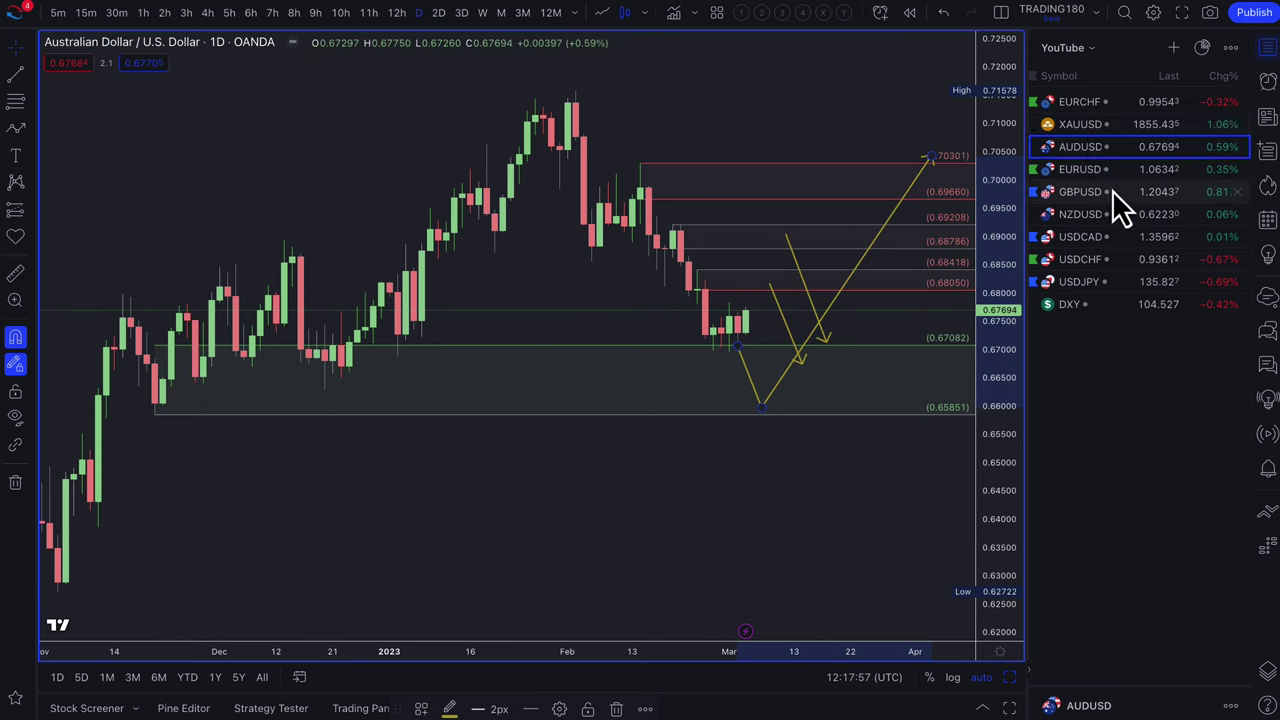
Switch to the XAUUSD daily chart and frame the price action from November 2022 to March 2023
left_click(1090, 124)
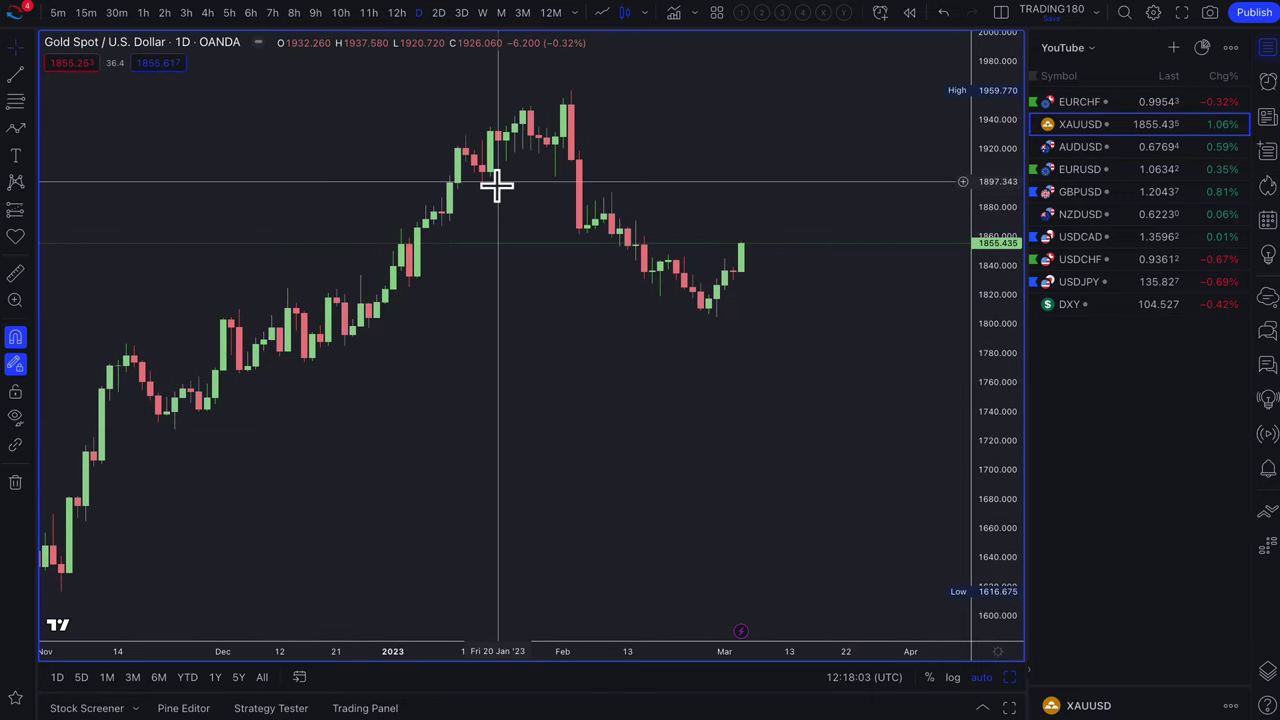
scroll(494, 183, "down", 1)
scroll(480, 297, "down", 5)
right_click(478, 290)
left_click(231, 207)
scroll(460, 297, "down", 5)
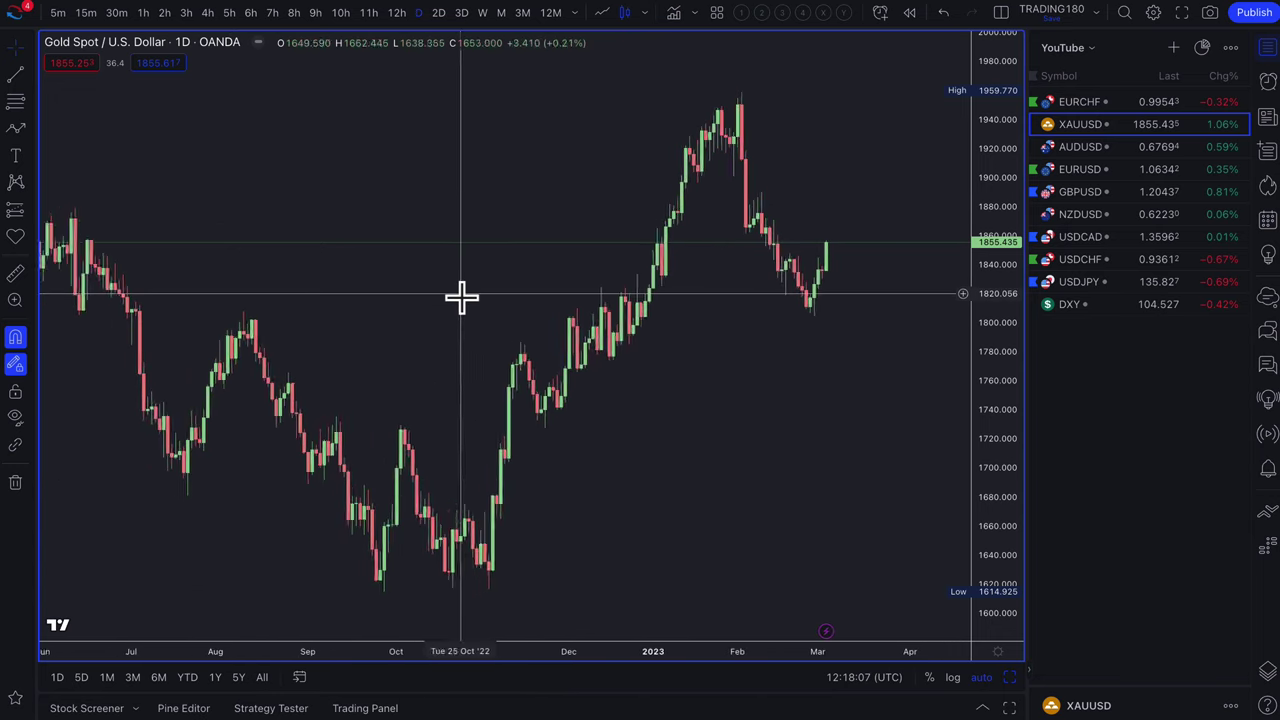
scroll(460, 297, "up", 5)
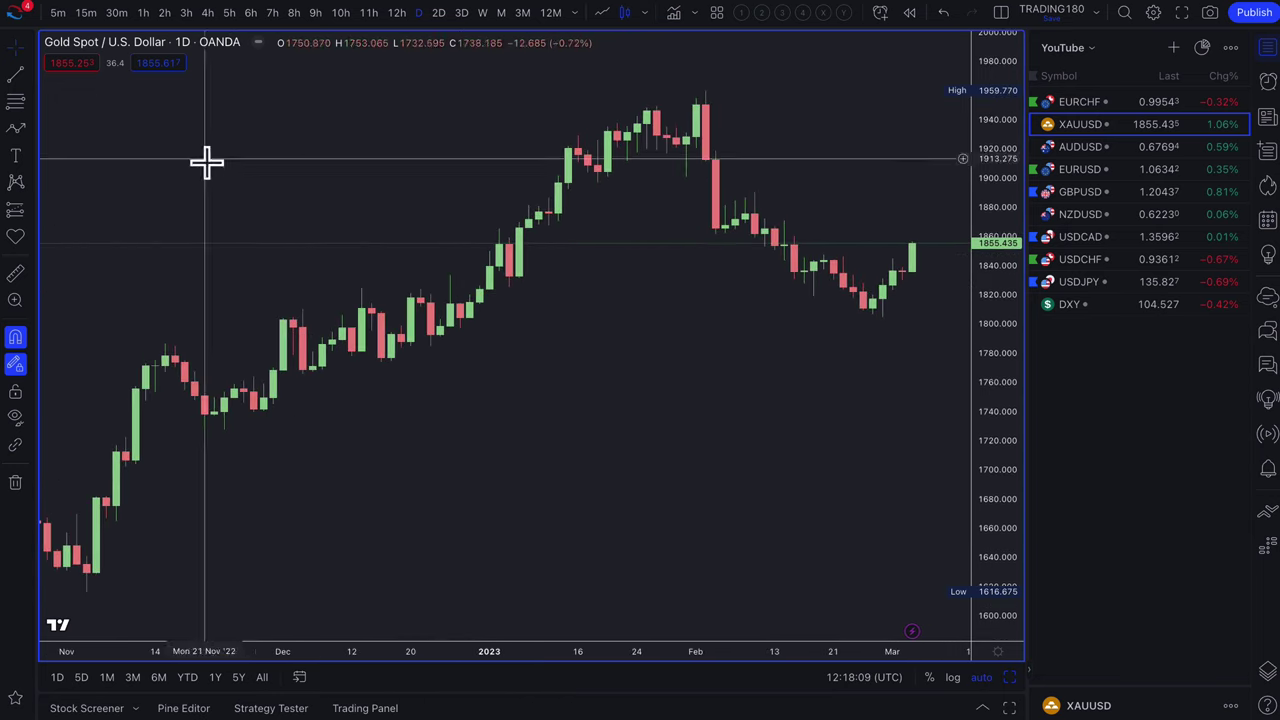
Mark a demand zone from 1813.910 to 1765.910 starting at the early December low, using the "2. DEMAND" template
left_click(15, 101)
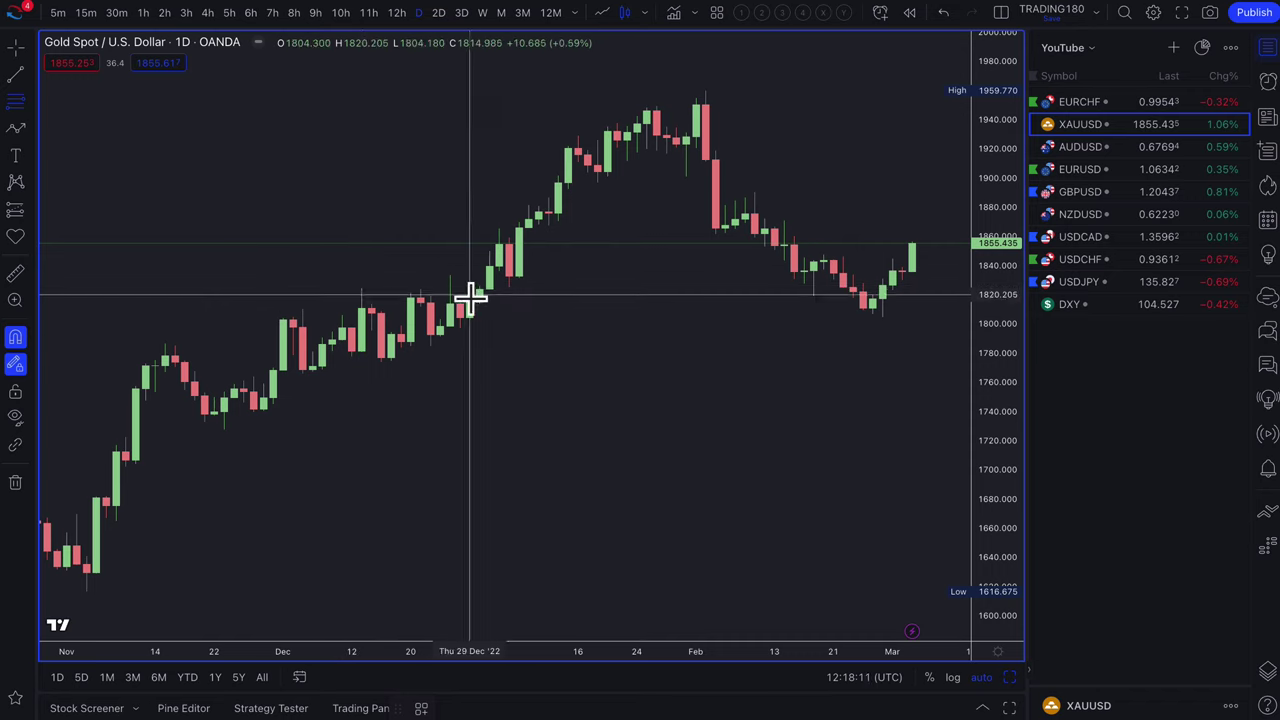
left_click(430, 345)
left_click(422, 709)
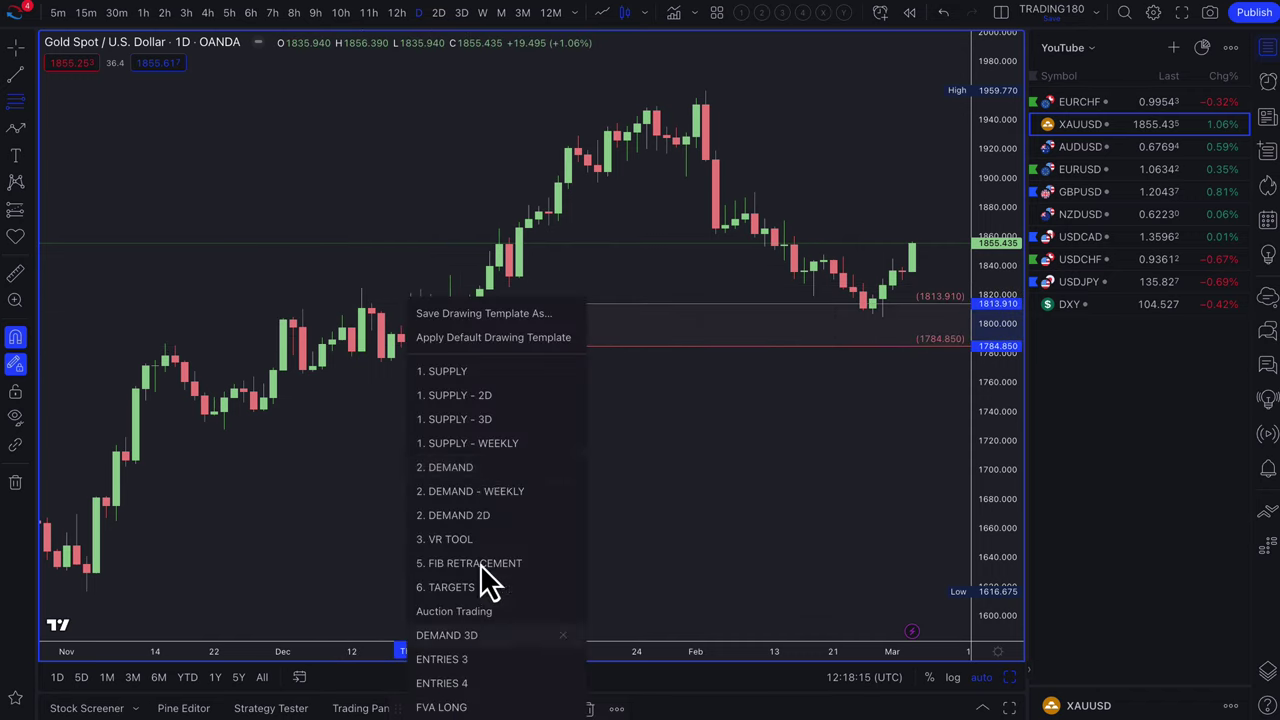
left_click(483, 468)
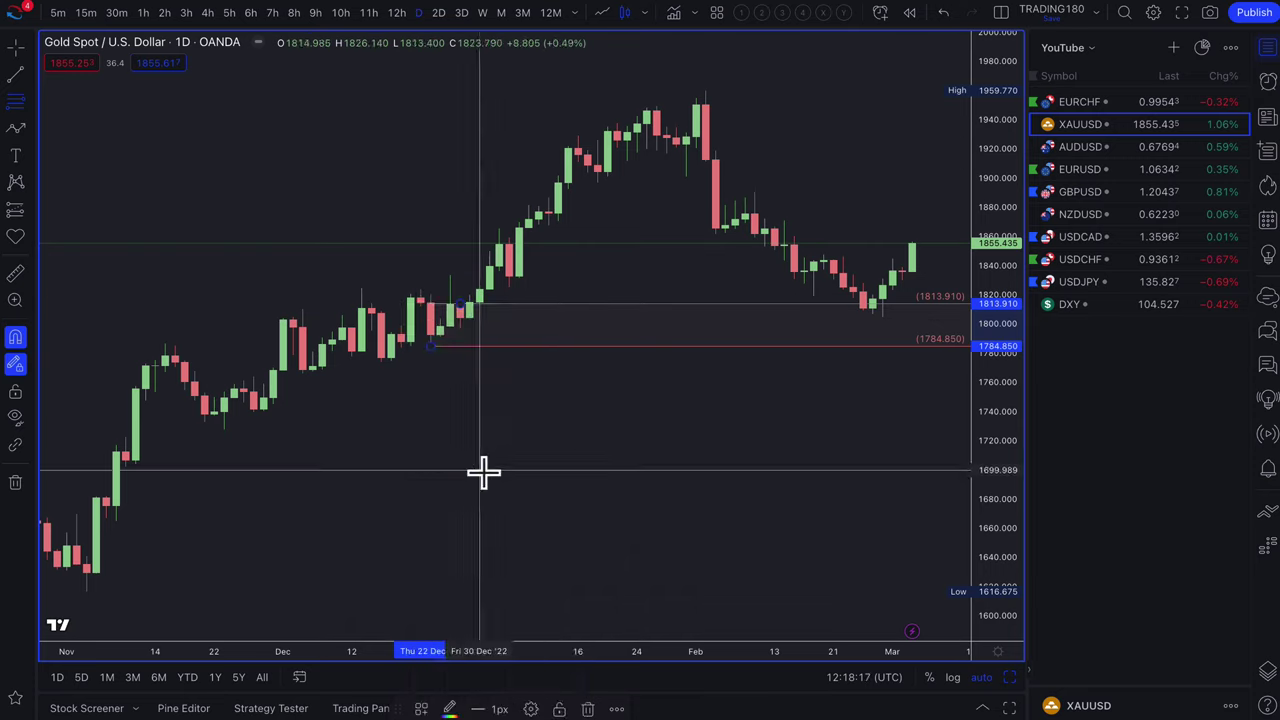
right_click(434, 351)
left_click(418, 356)
left_click_drag(418, 354, 301, 373)
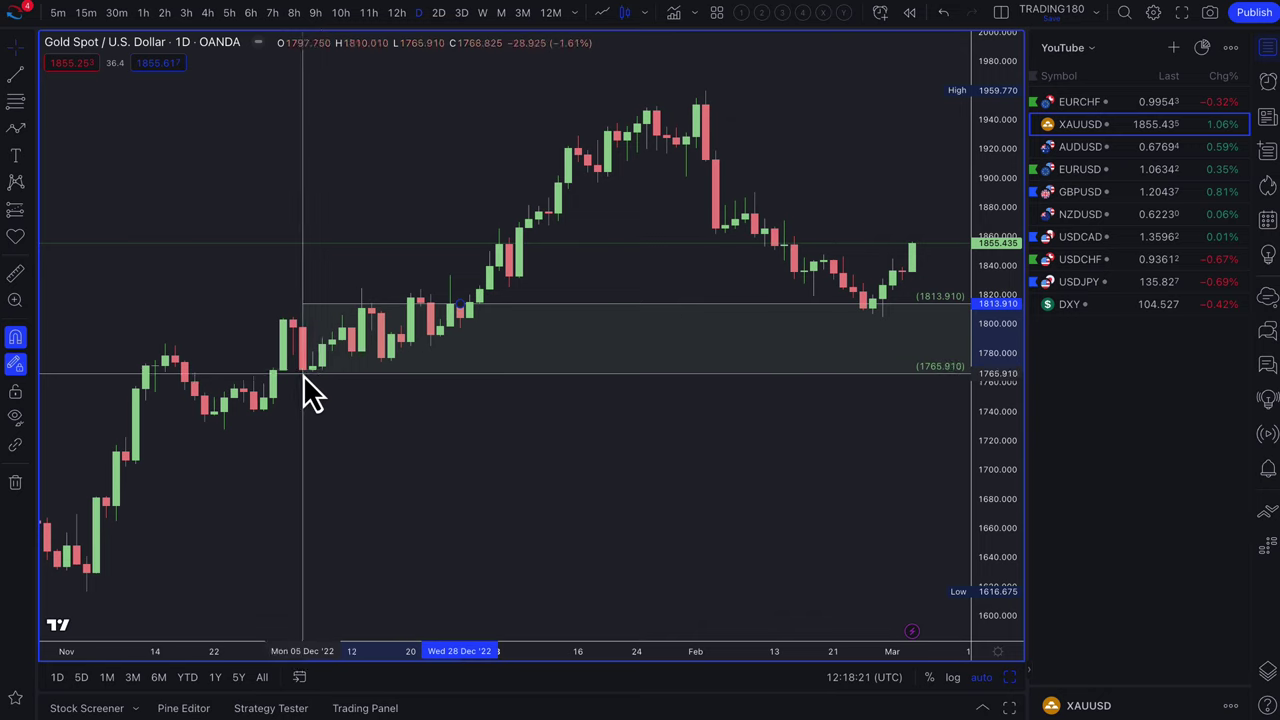
Mark a second demand zone from 1753.555 down to the 23 November 2022 low at 1727.495
left_click(15, 102)
left_click(253, 397)
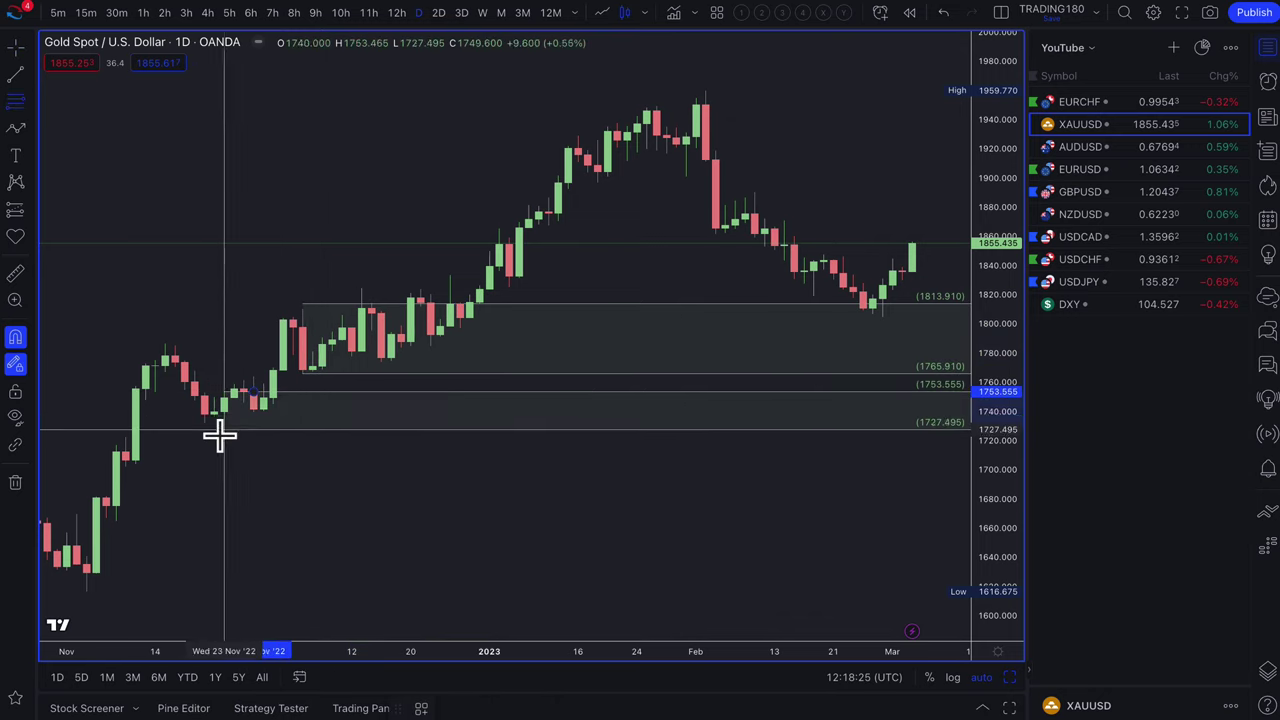
left_click(223, 430)
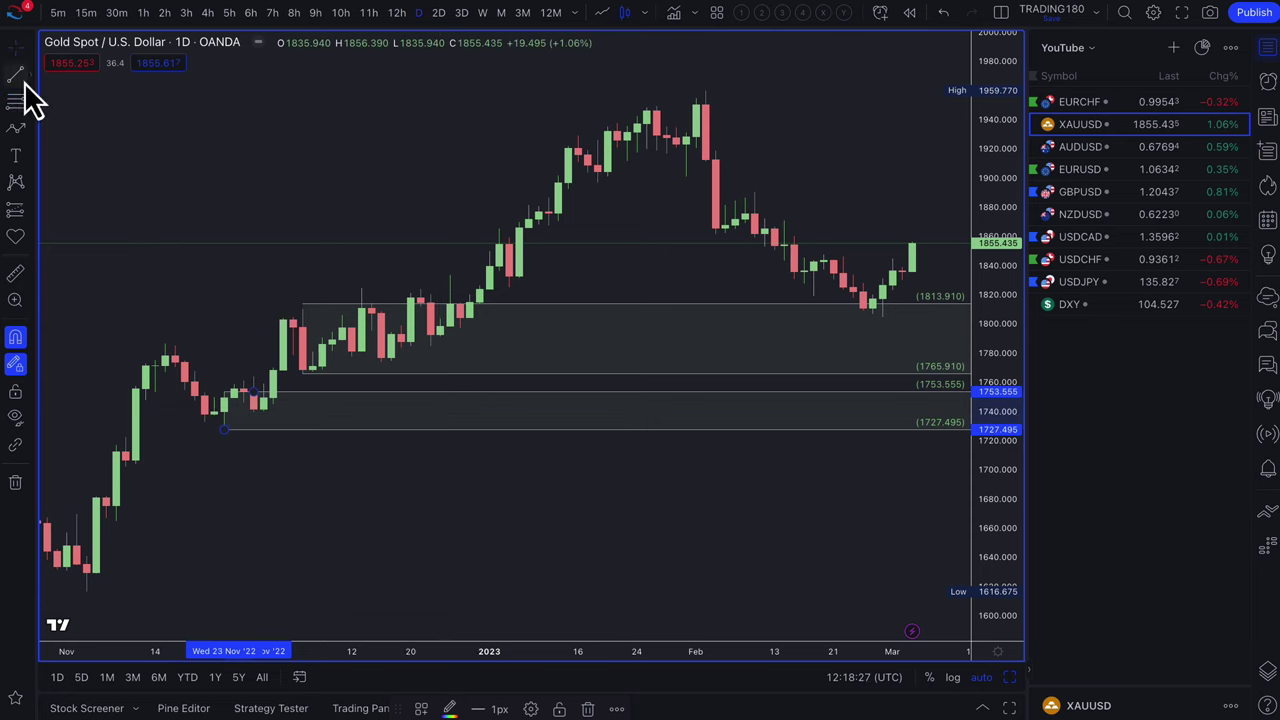
Draw a downward projection arrow from the latest daily candle to about 1794 in the upper demand zone
scroll(700, 257, "right", 3)
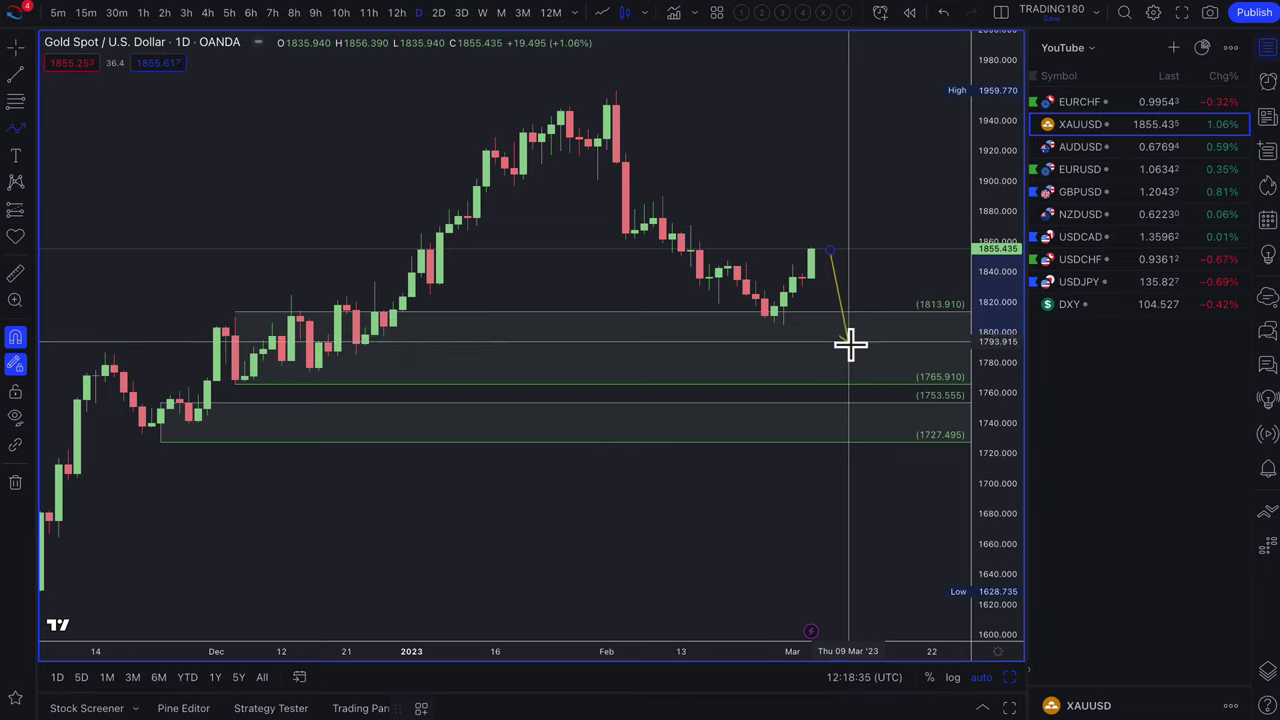
left_click(849, 343)
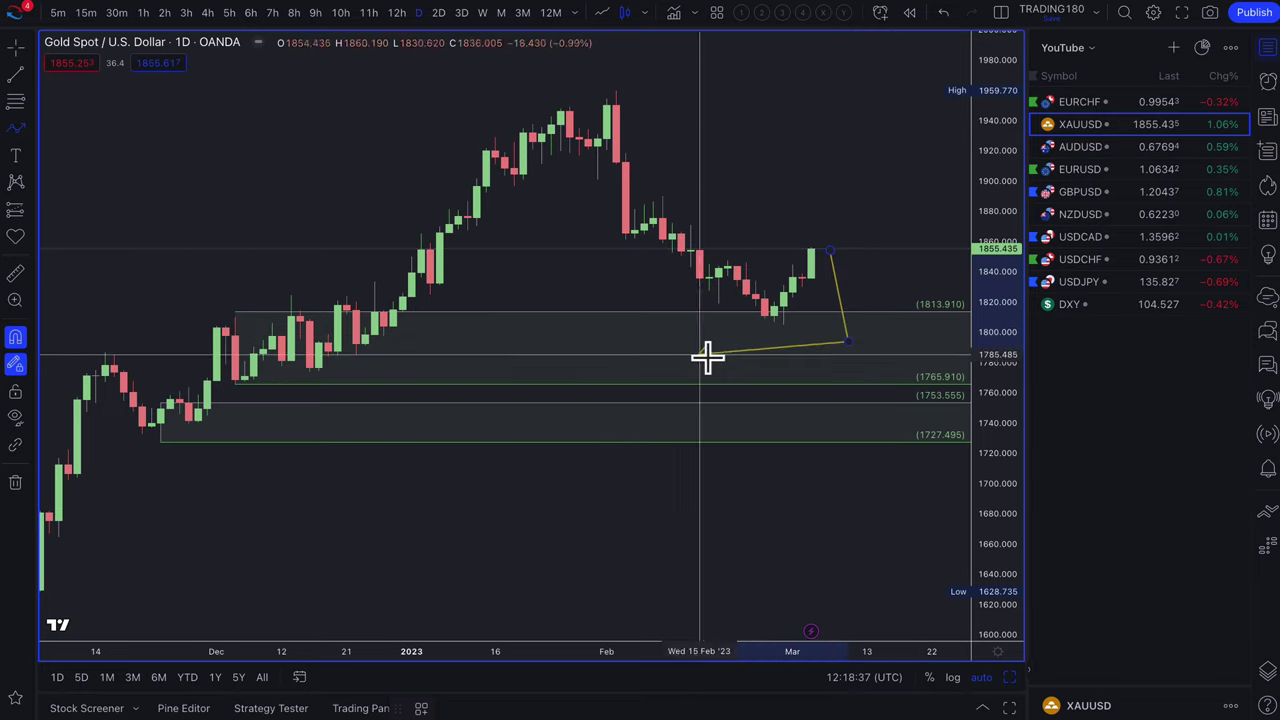
key("Escape")
scroll(740, 235, "down", 2)
left_click(737, 286)
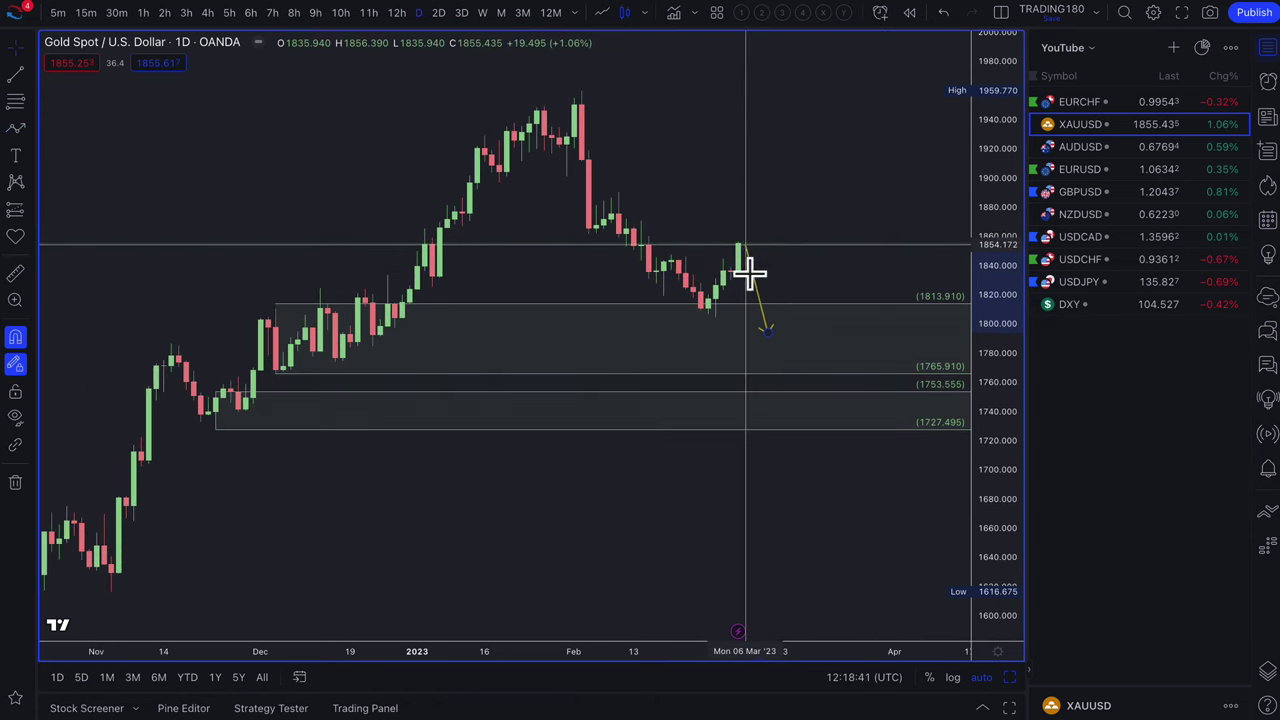
left_click(766, 336)
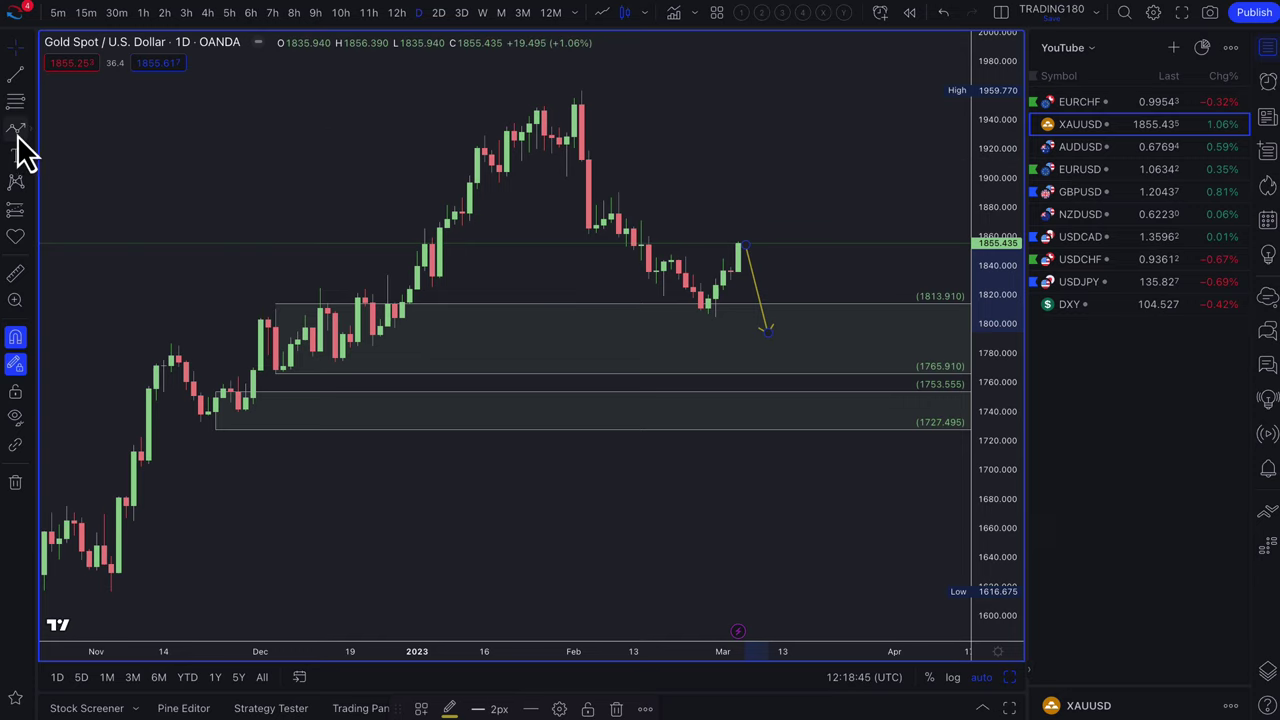
Draw two upward projection arrows, from the upper demand zone to about 1890 and from the lower one to about 1840
double_click(862, 196)
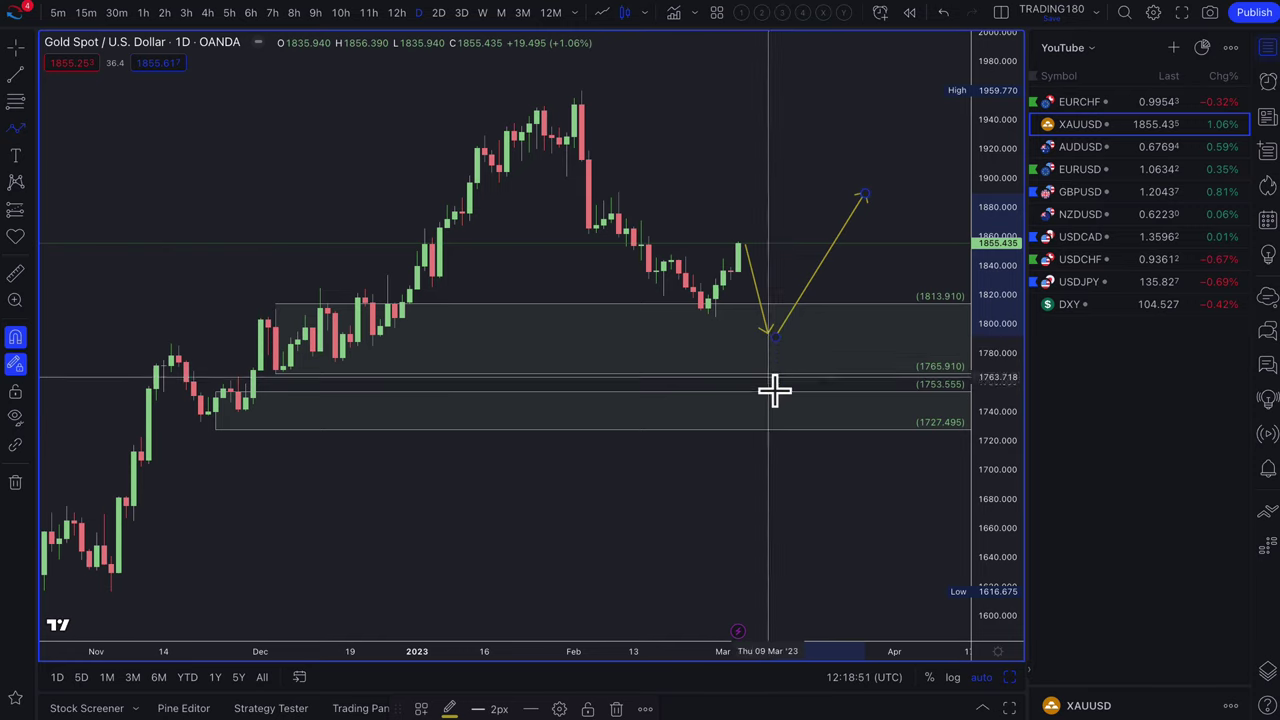
double_click(893, 270)
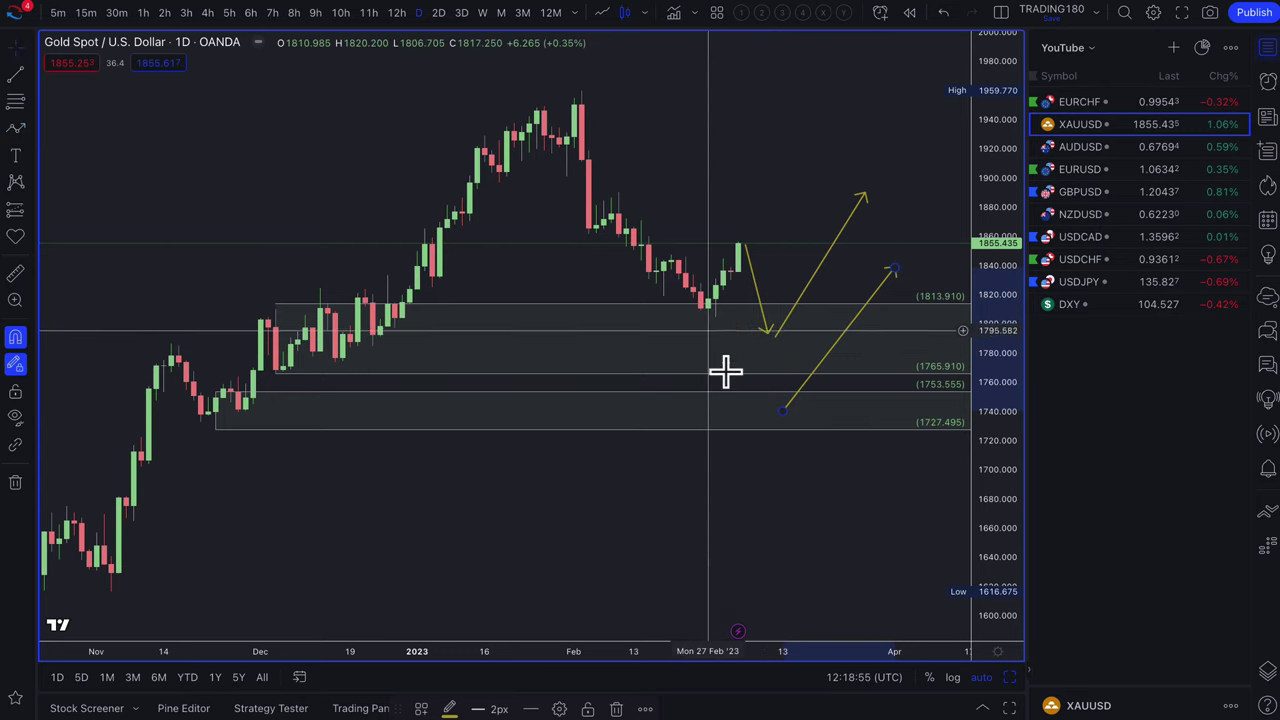
left_click_drag(767, 333, 772, 325)
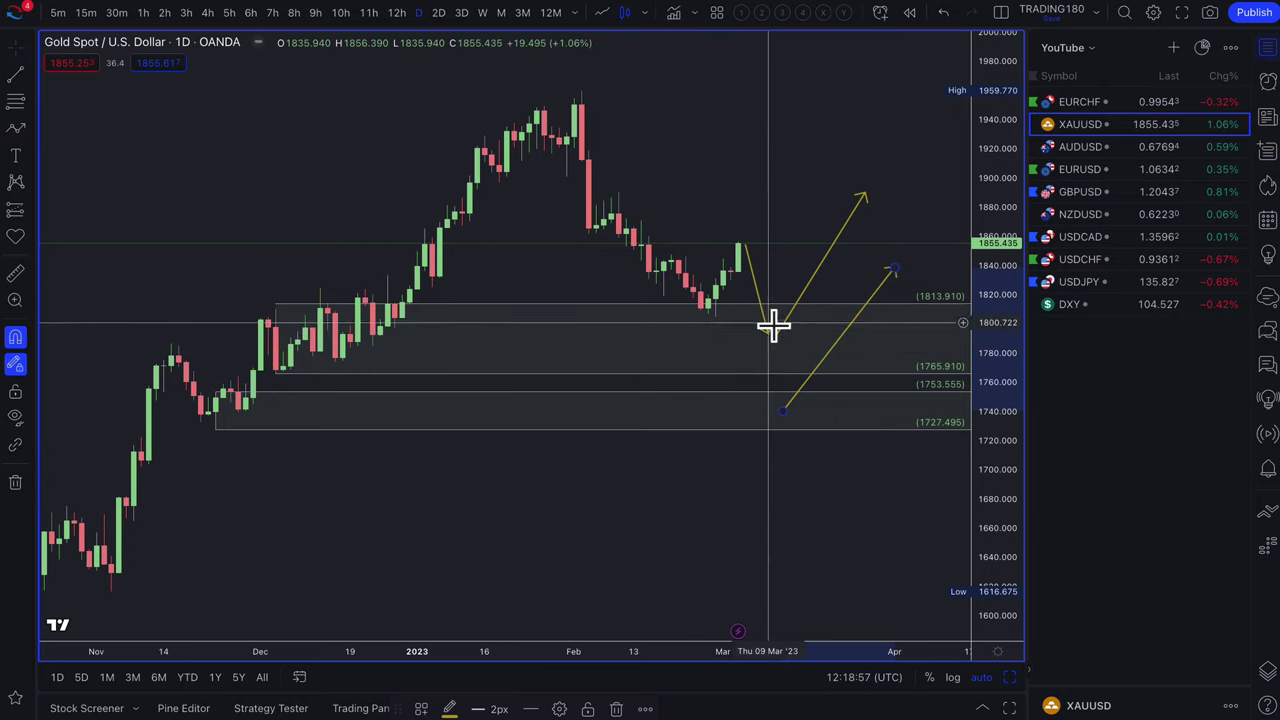
Mark a supply zone from 1853.740 to the 9 February high at 1890.250, using the "1. SUPPLY" template
scroll(737, 334, "up", 3)
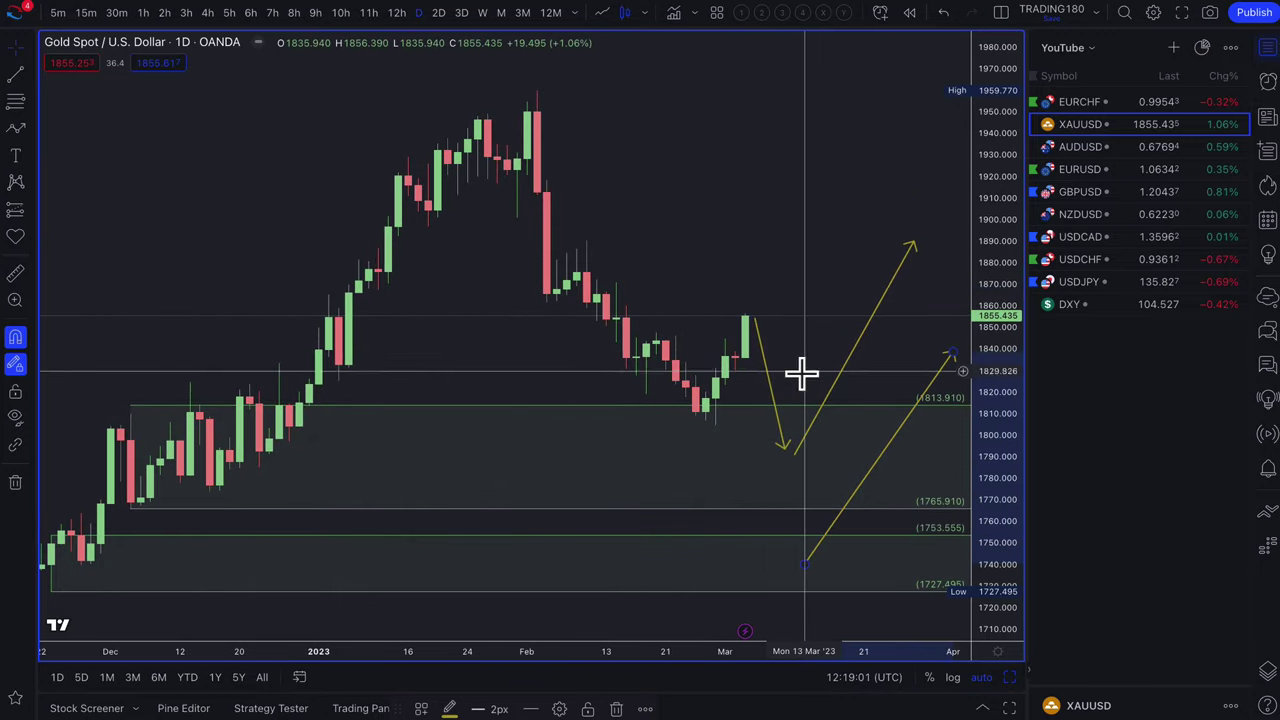
left_click(14, 102)
left_click_drag(619, 324, 587, 224)
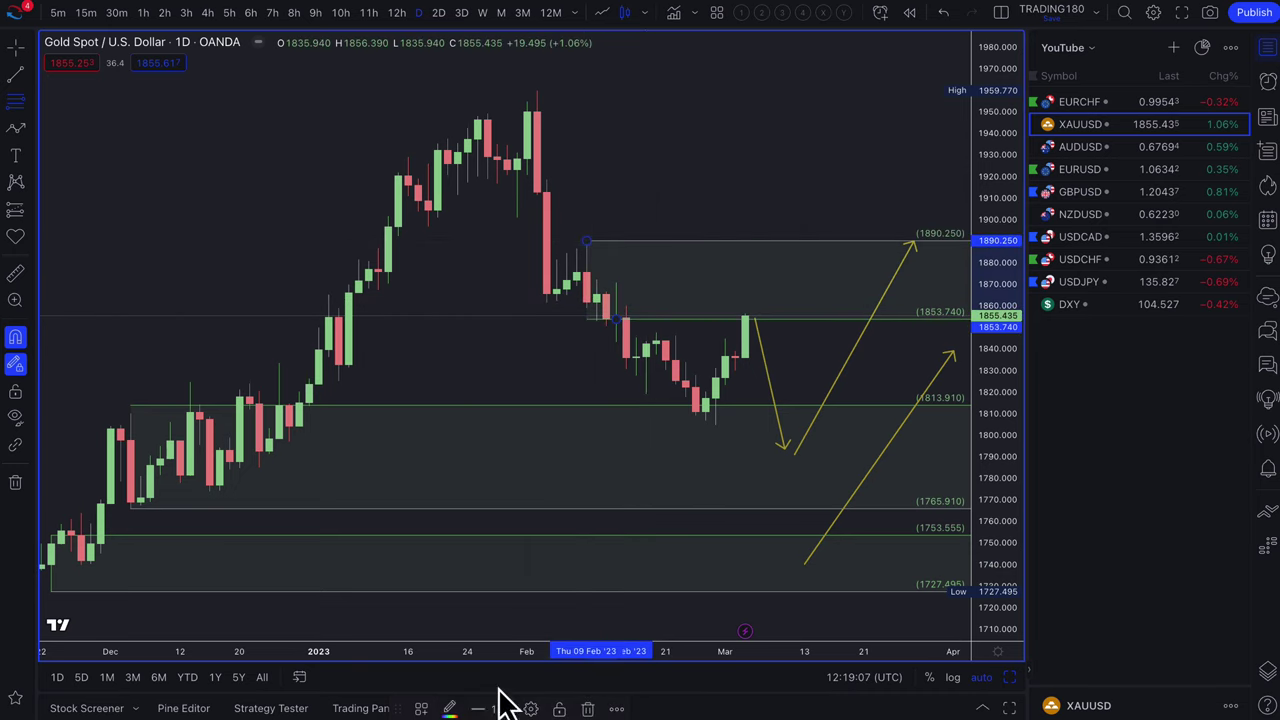
left_click(422, 709)
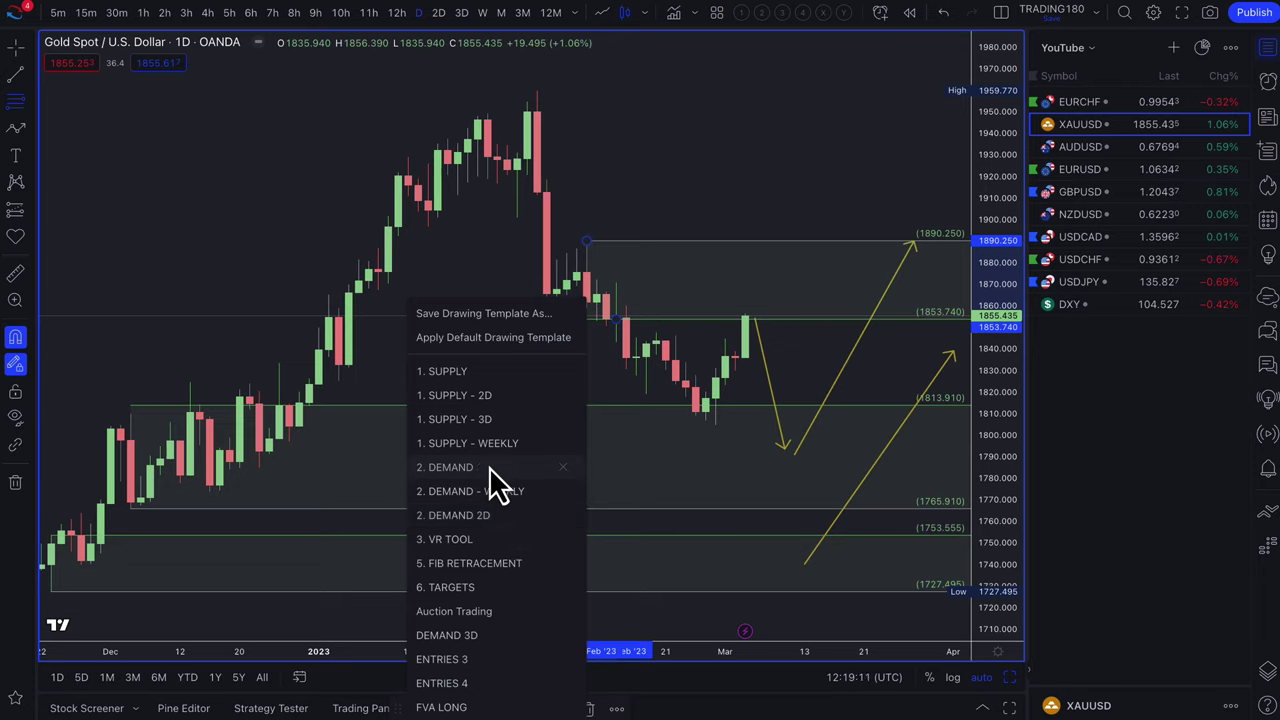
left_click(484, 374)
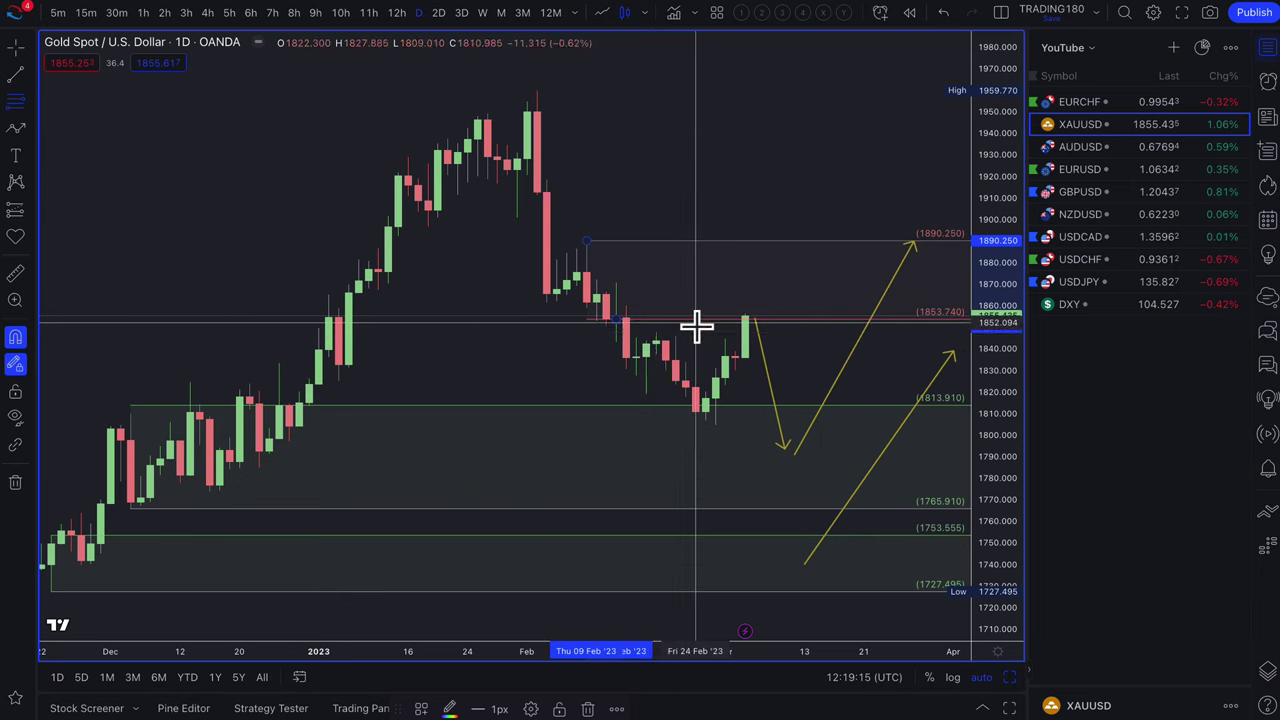
Move the downward arrow's tip to about 1790 so it meets the start of the upper upward arrow
scroll(694, 329, "left", 3)
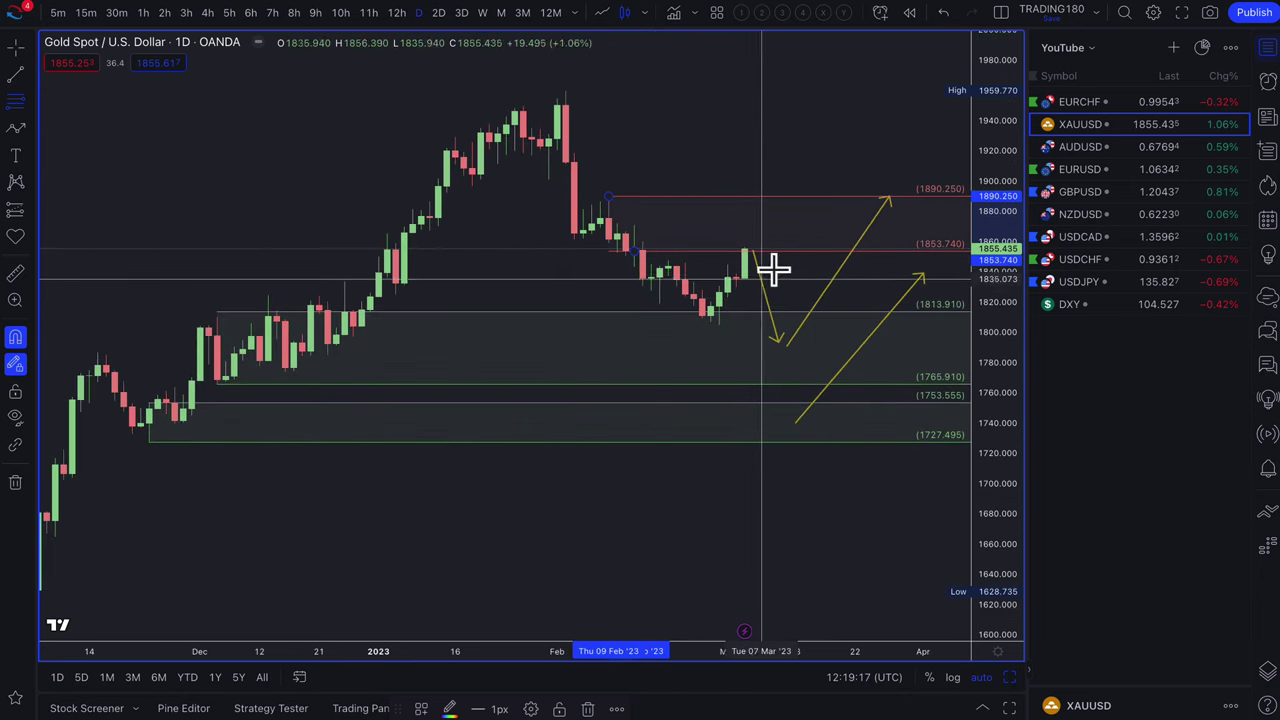
scroll(798, 224, "down", 1)
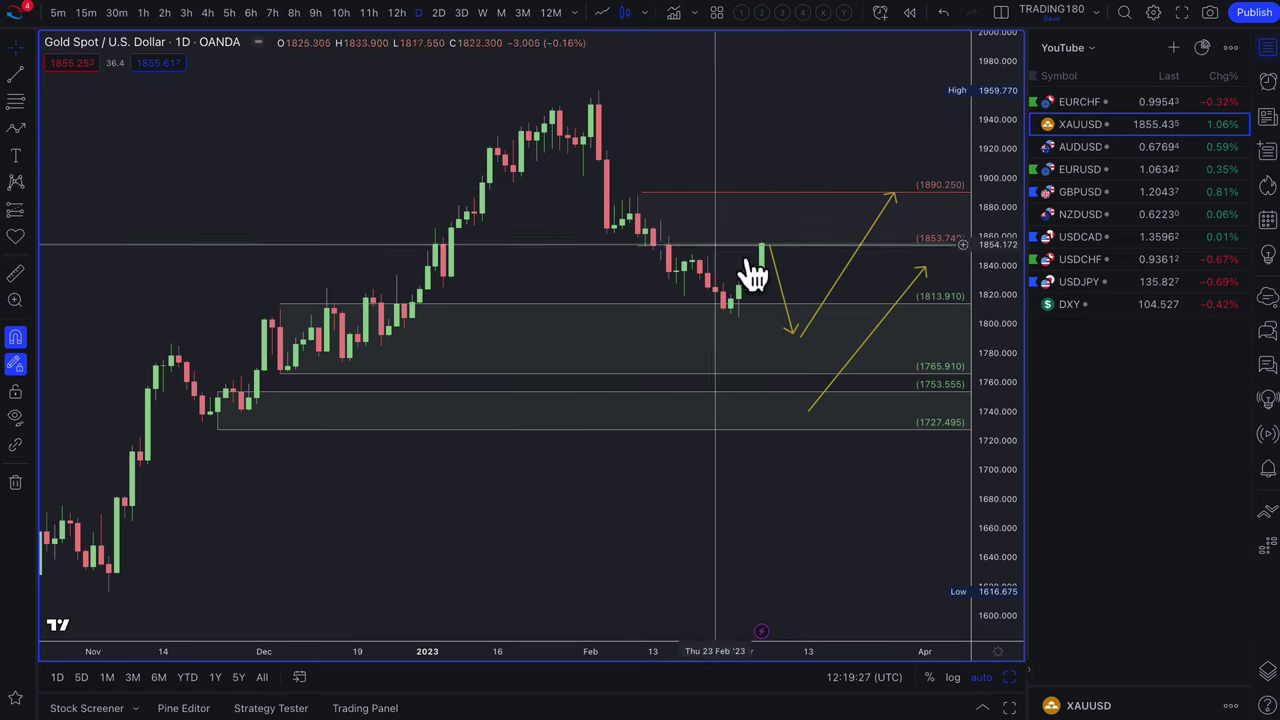
left_click(792, 332)
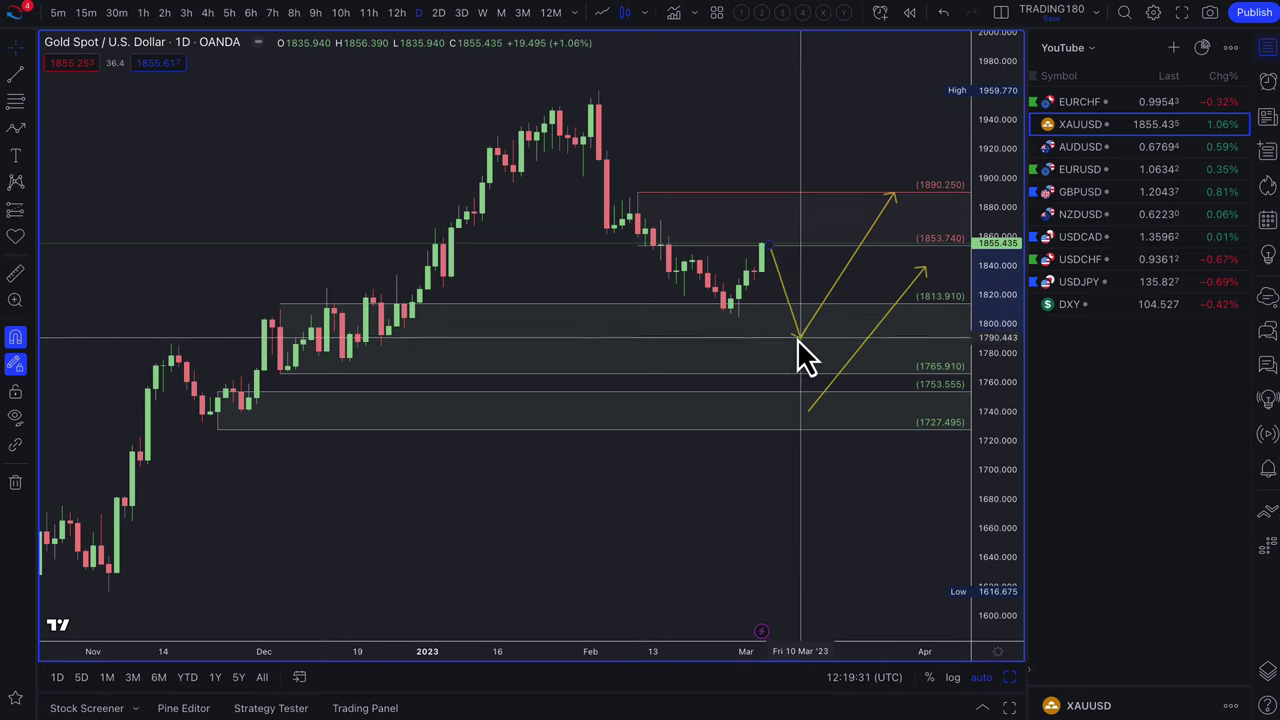
left_click(799, 341)
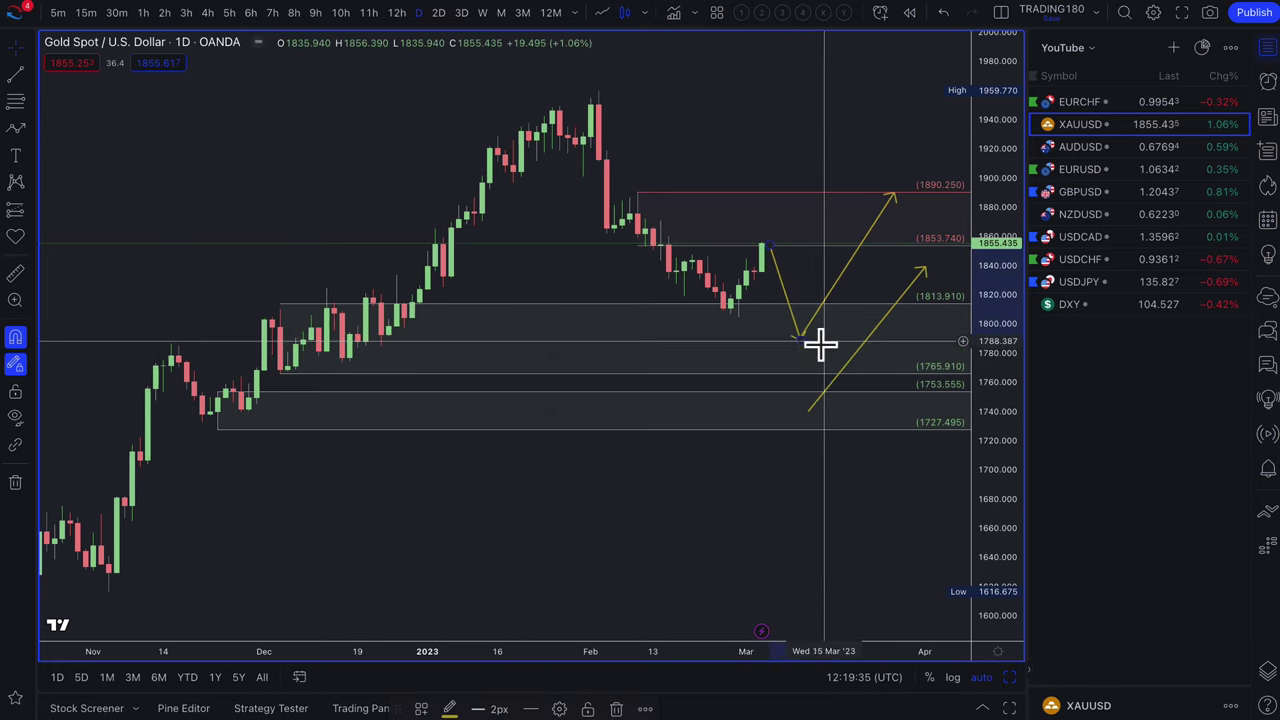
Draw a thin rectangle from 18 April 2022 to 23 March 2023, between about 1808.9 and 1801.4
scroll(800, 331, "down", 6)
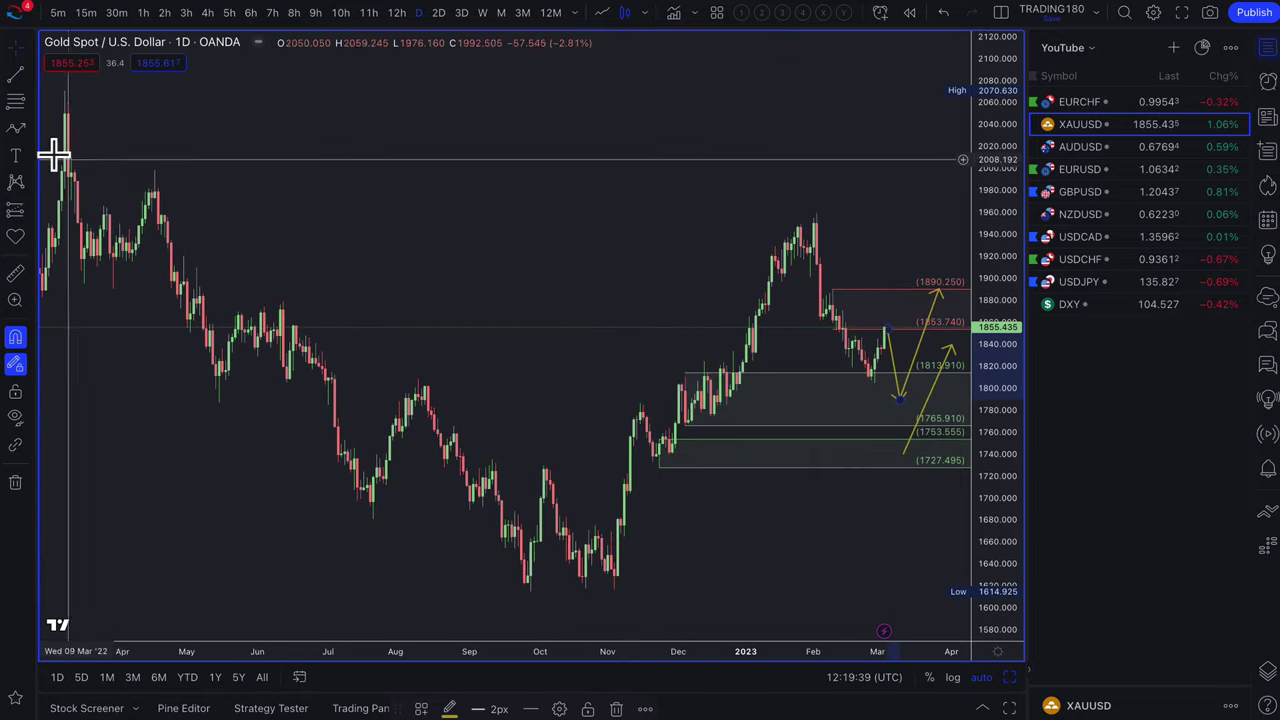
left_click(32, 128)
left_click(63, 194)
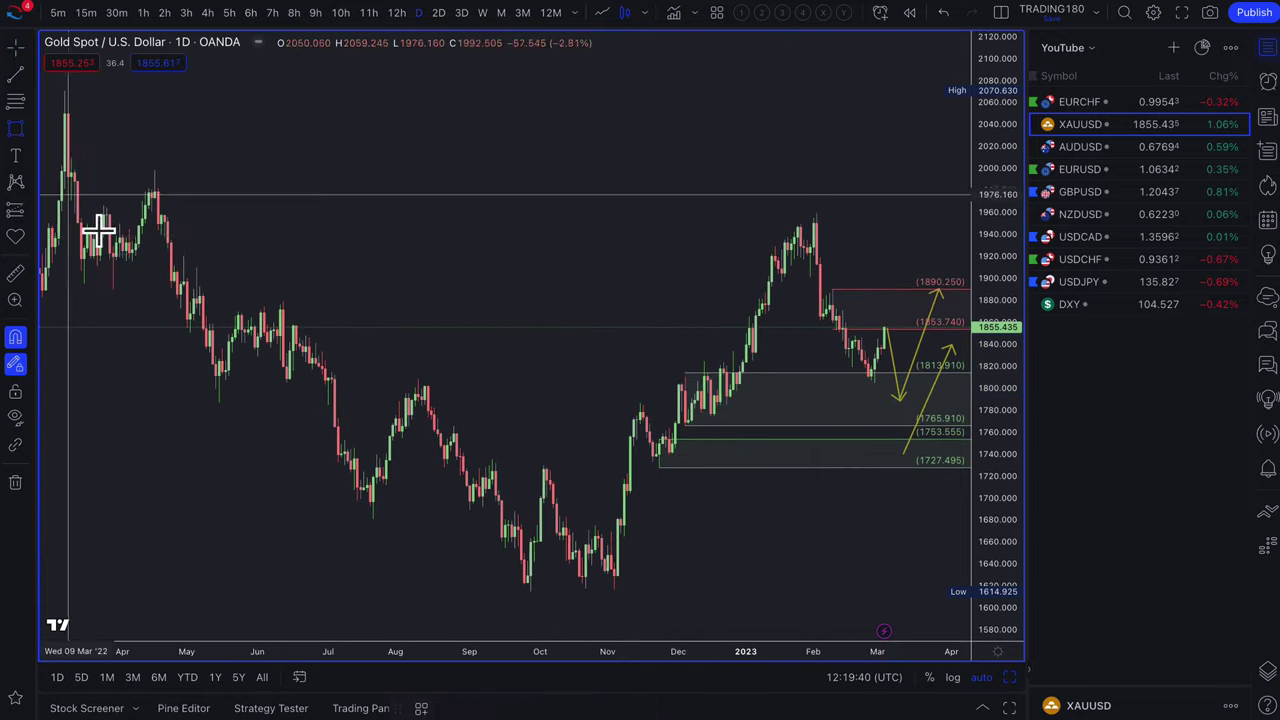
left_click(155, 380)
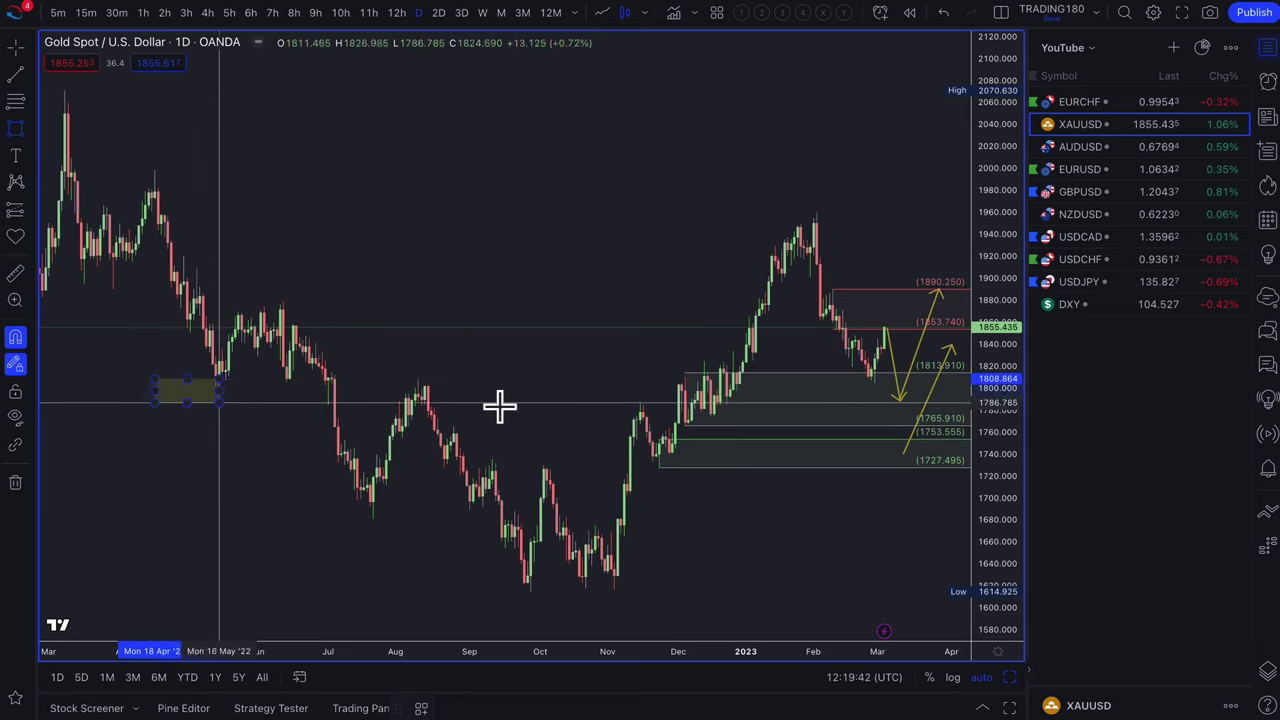
left_click(929, 388)
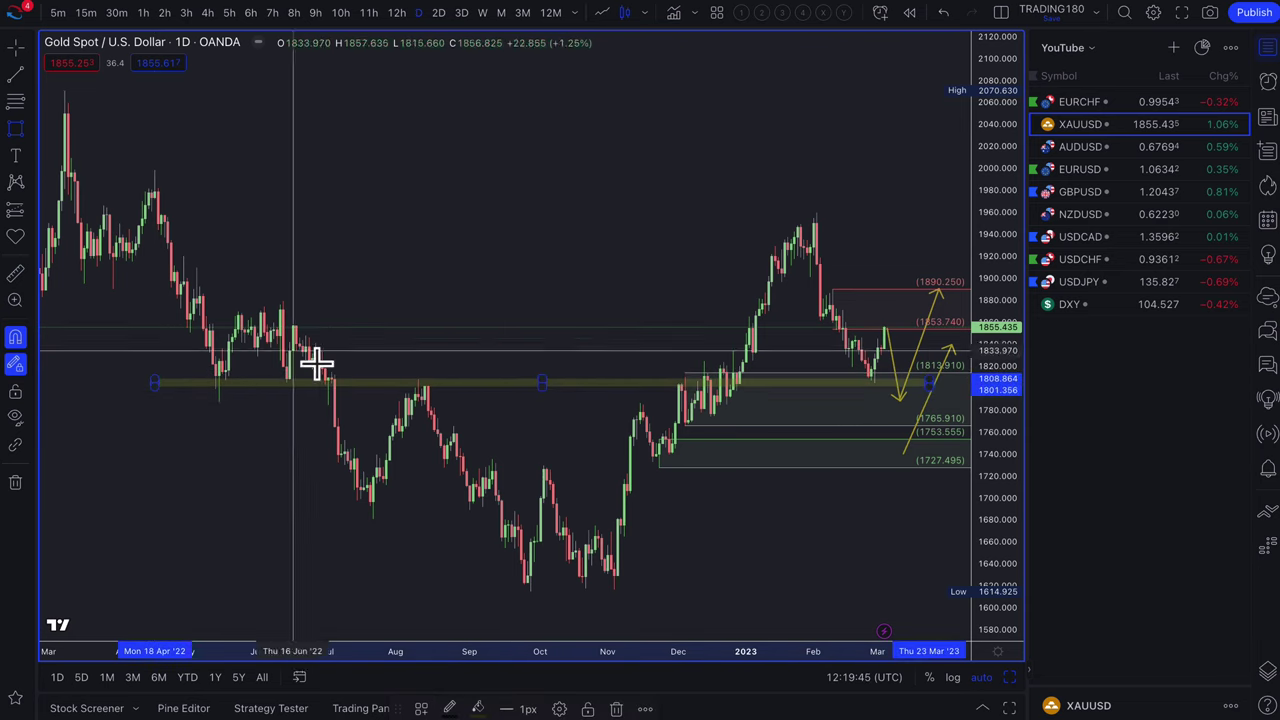
Mark a demand zone from 1817.250 to the 28 February low at 1804.685, using the "2. DEMAND" template
scroll(851, 420, "down", 3)
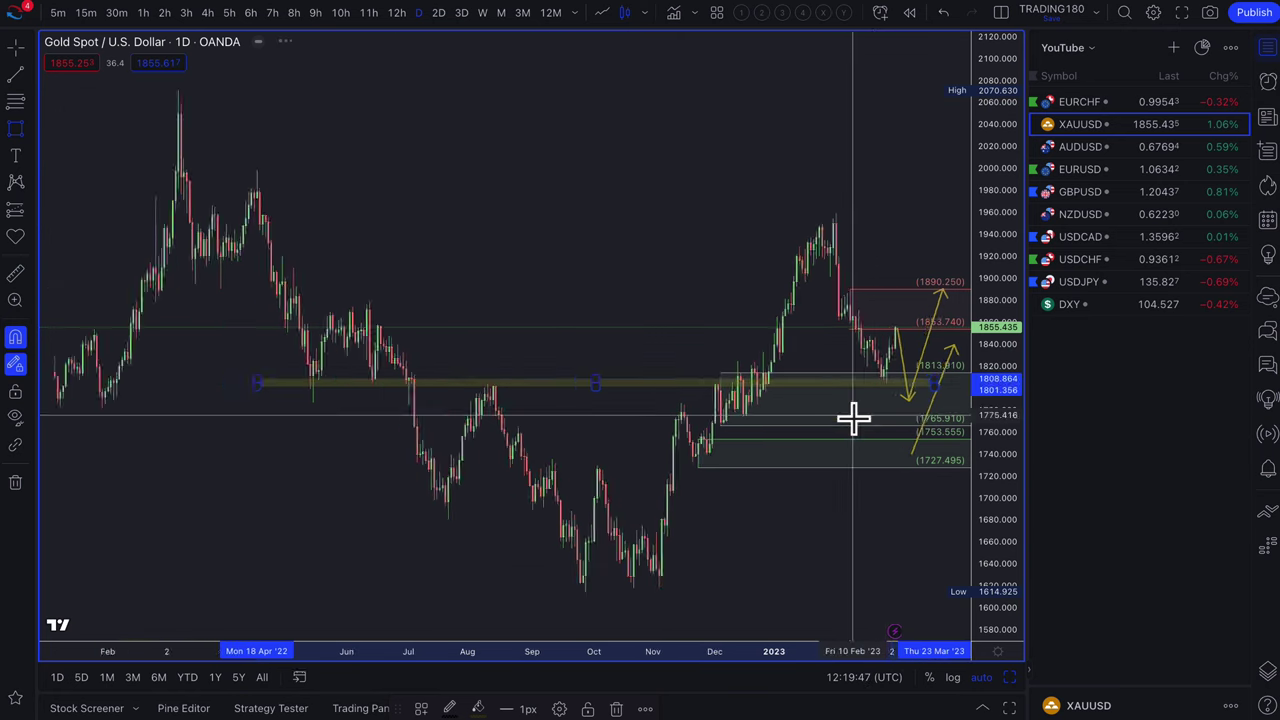
scroll(786, 400, "up", 3)
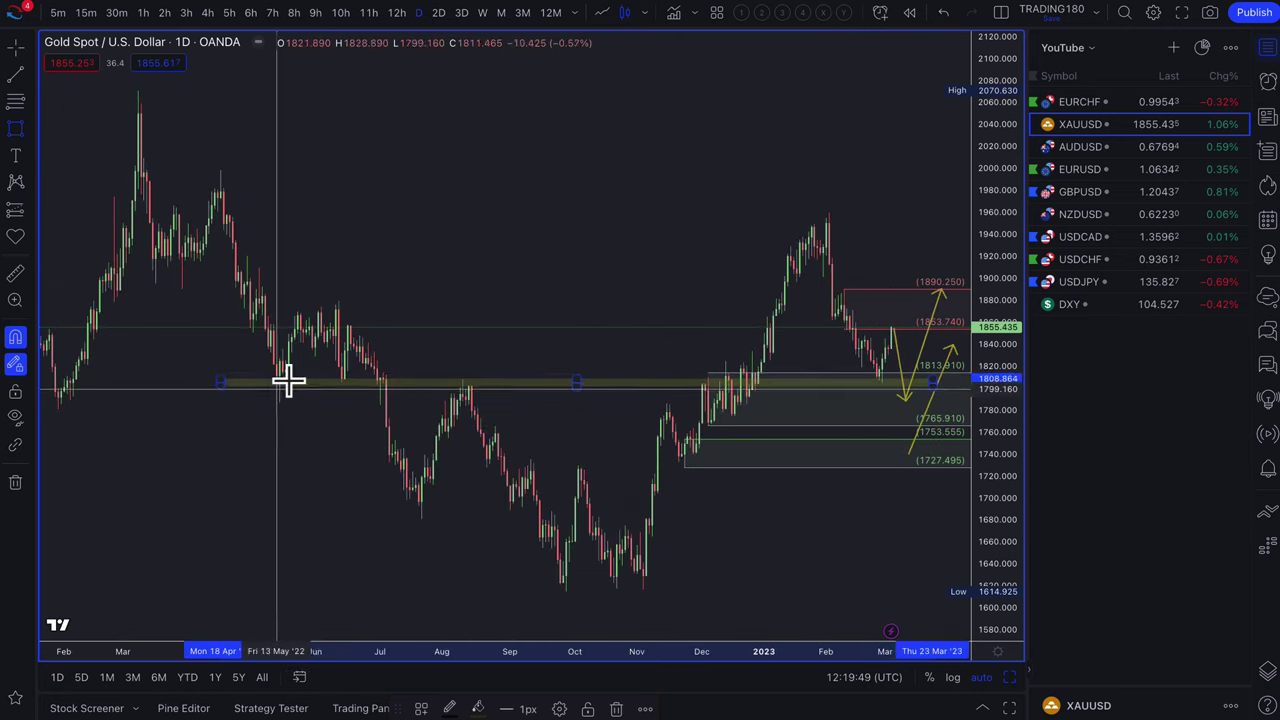
scroll(697, 386, "up", 3)
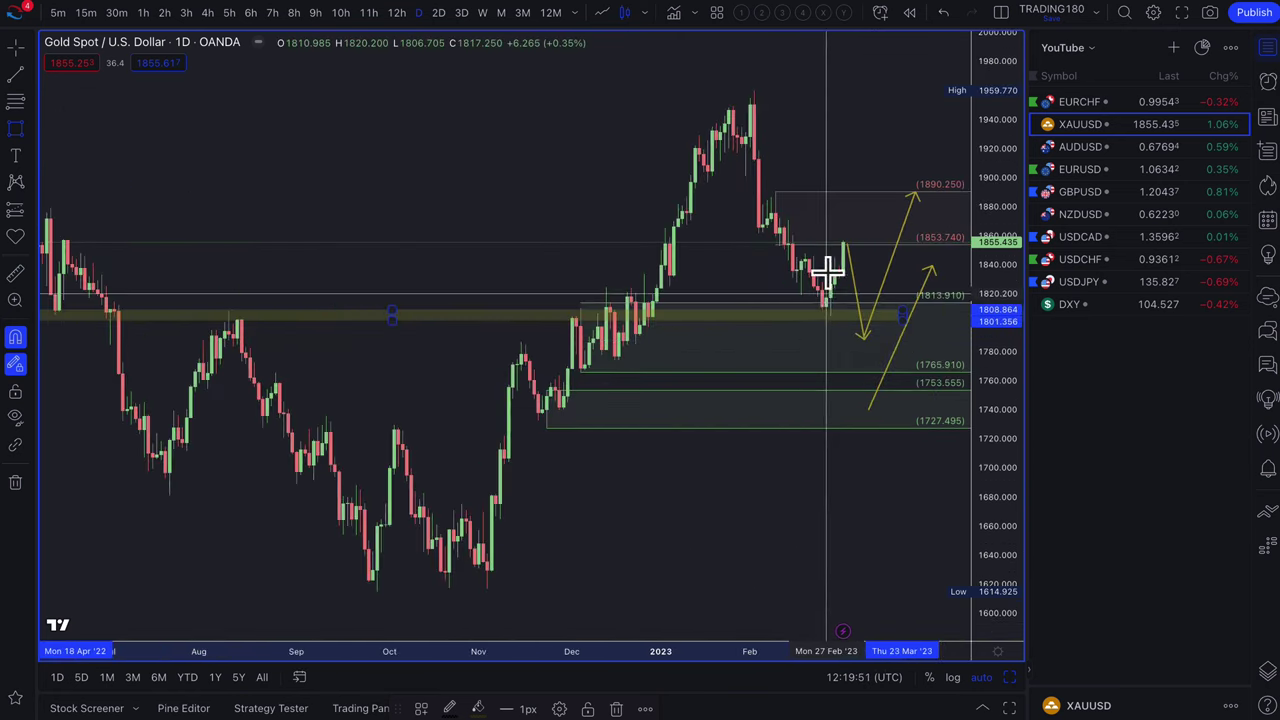
scroll(849, 323, "up", 2)
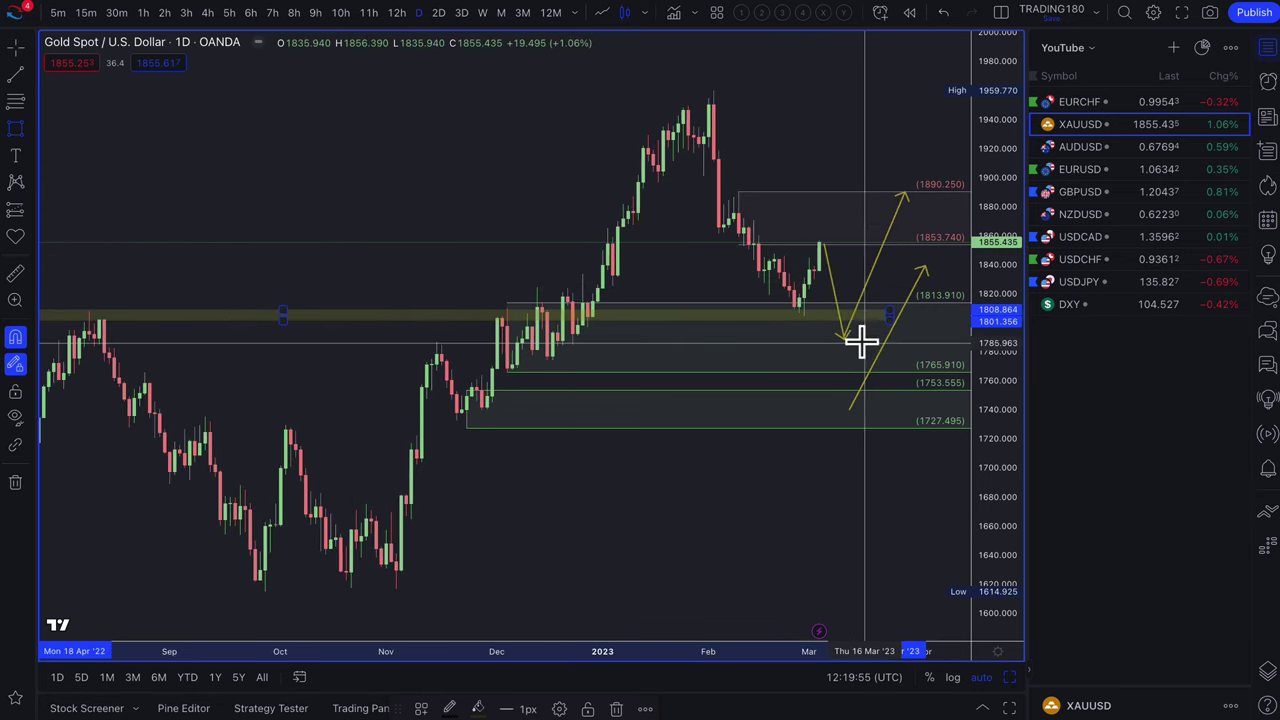
scroll(828, 313, "up", 1)
scroll(828, 313, "up", 4)
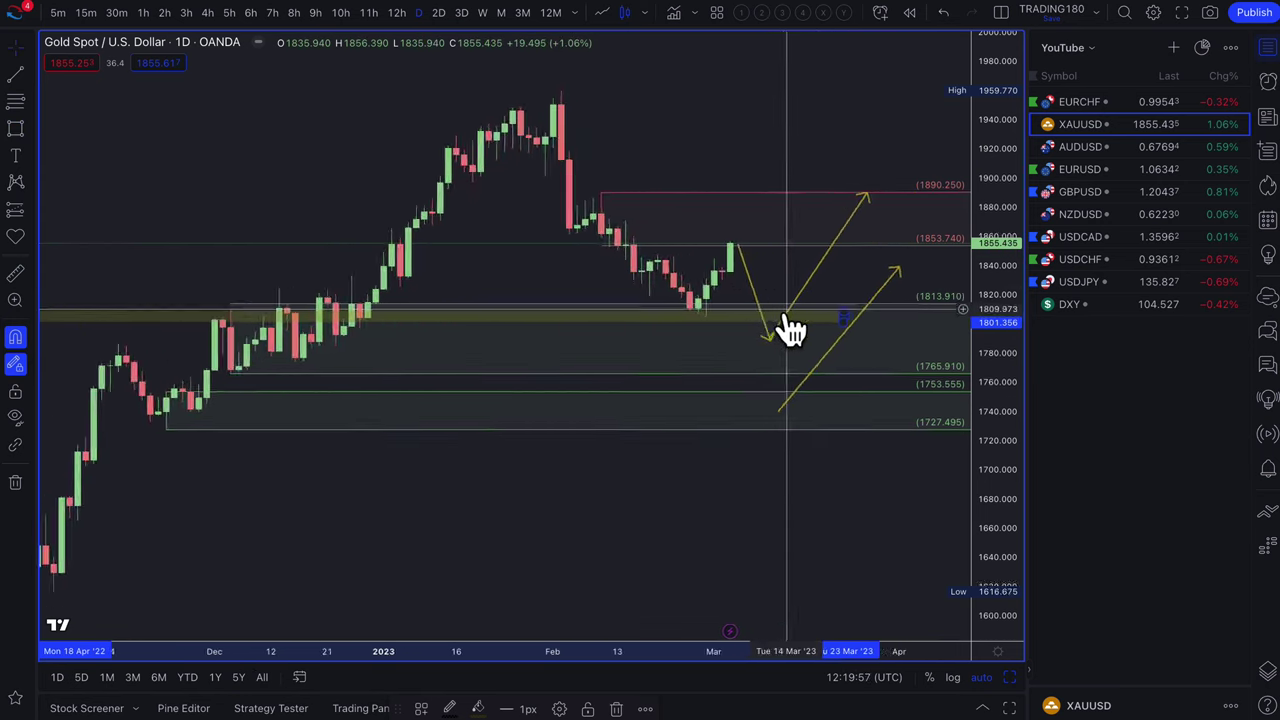
left_click(6, 102)
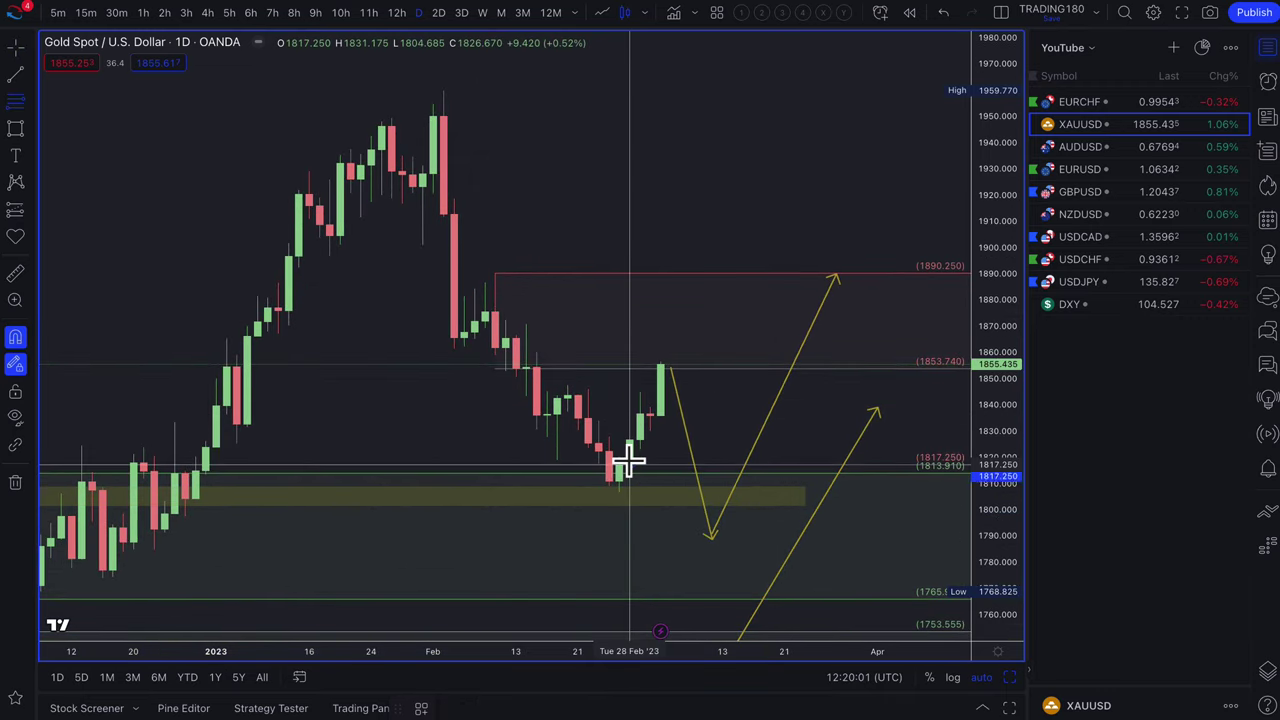
left_click(628, 506)
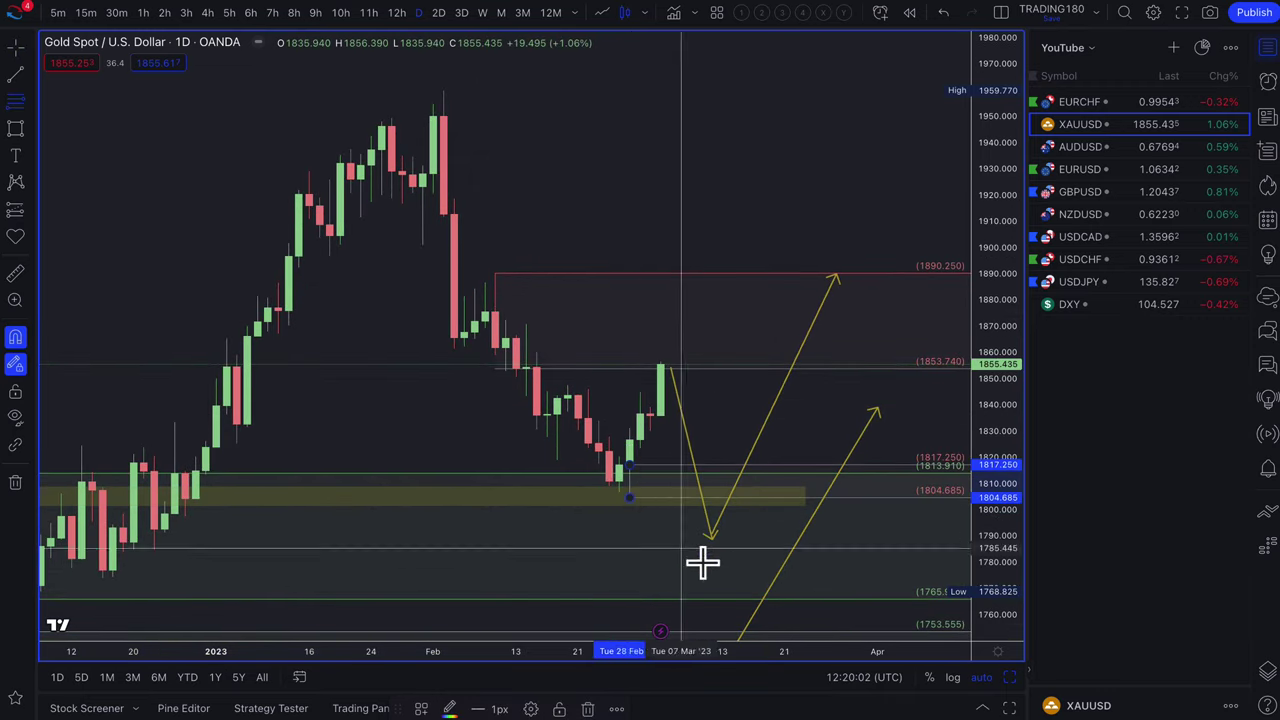
left_click(418, 710)
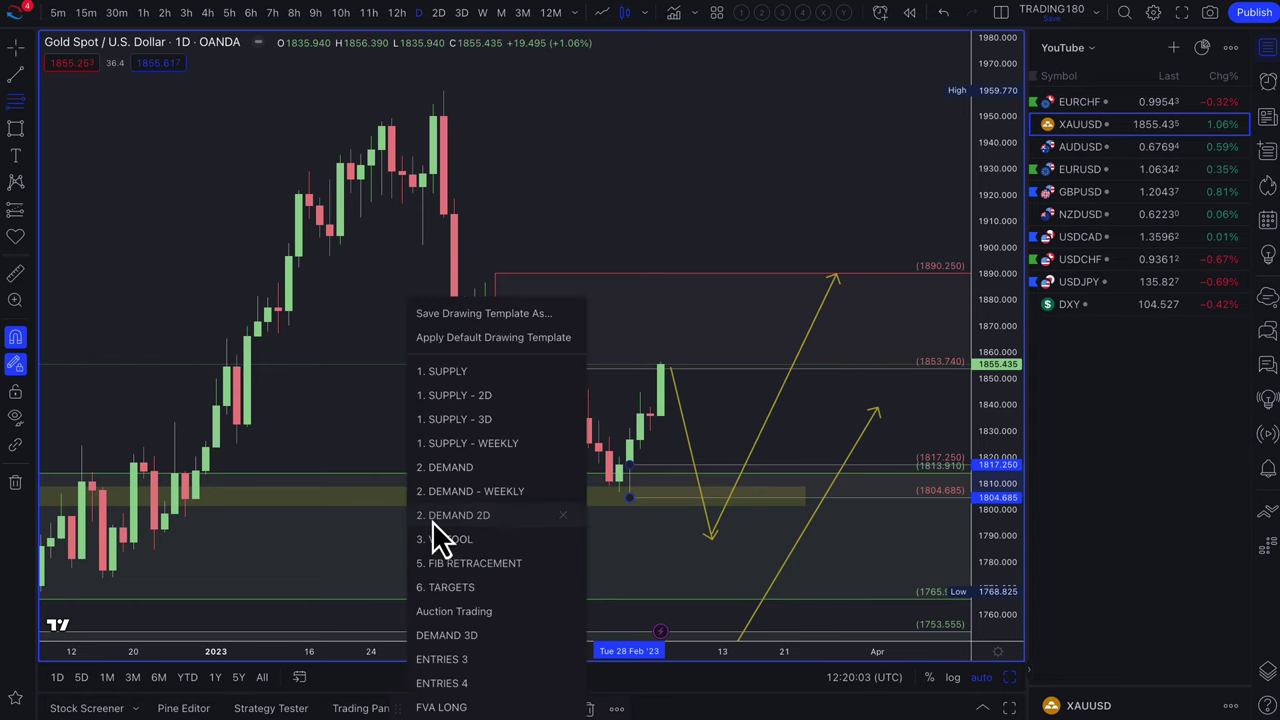
left_click(467, 470)
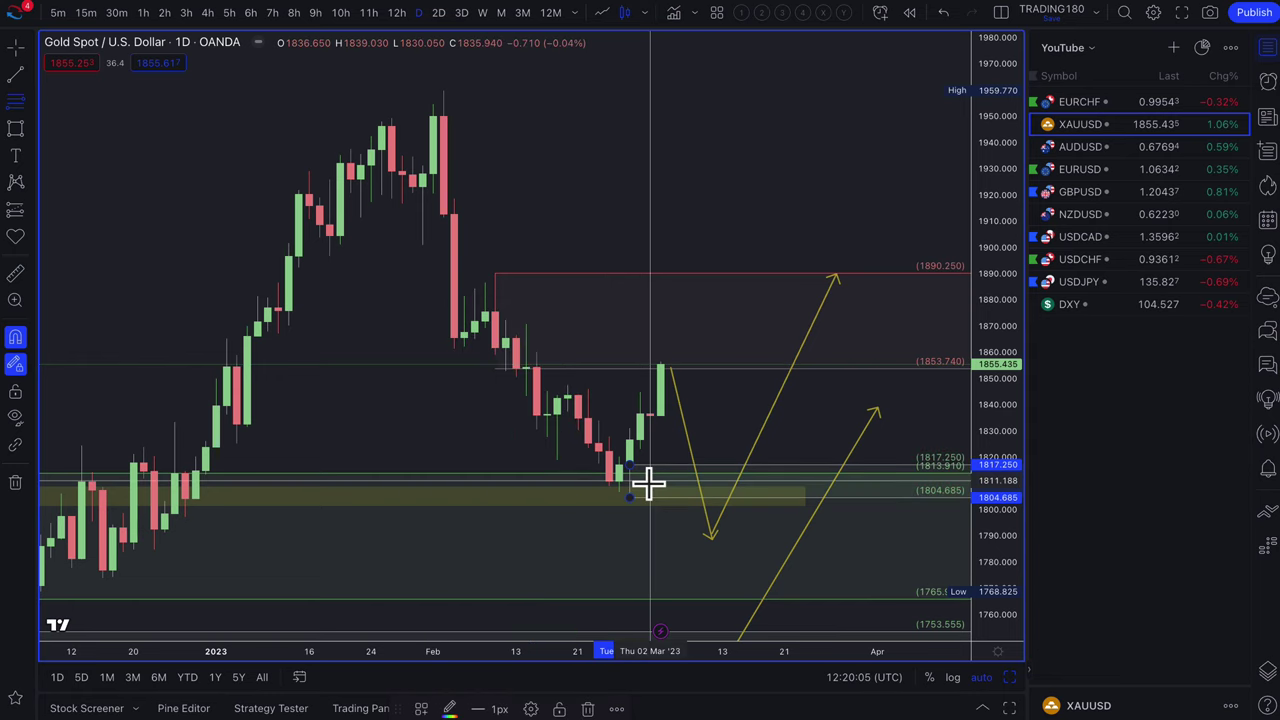
left_click(32, 129)
left_click(60, 130)
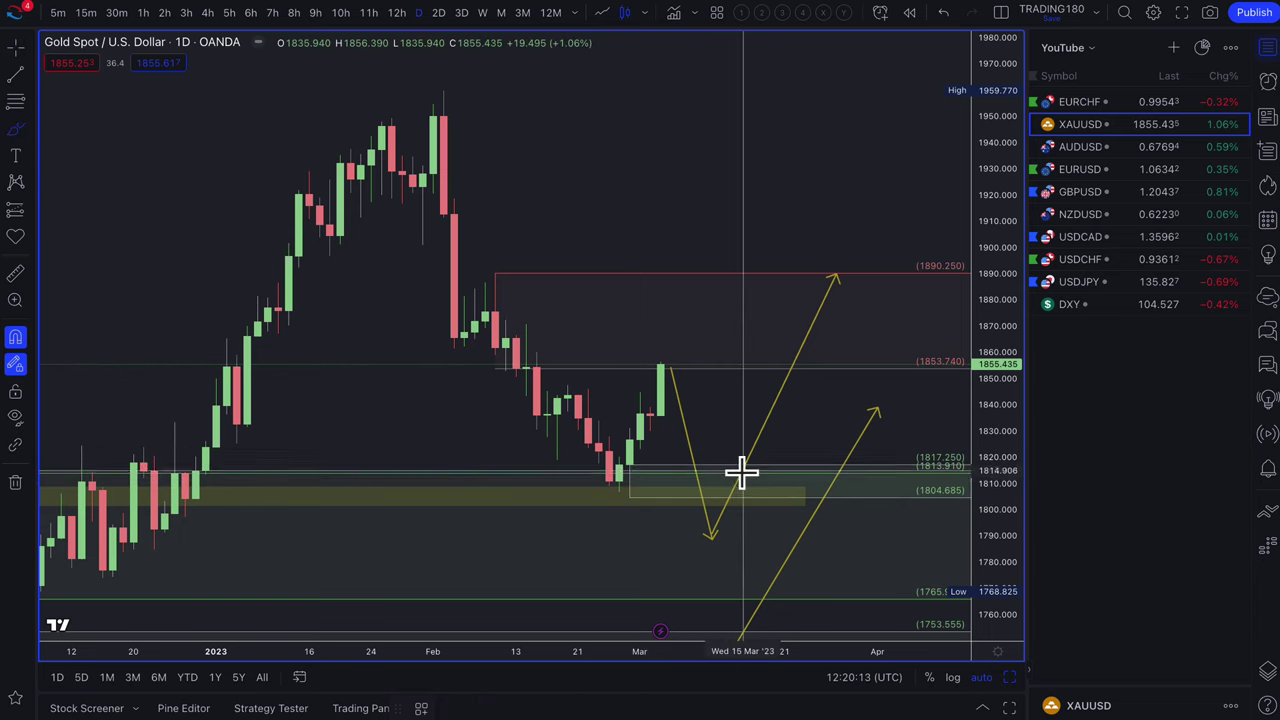
key("Escape")
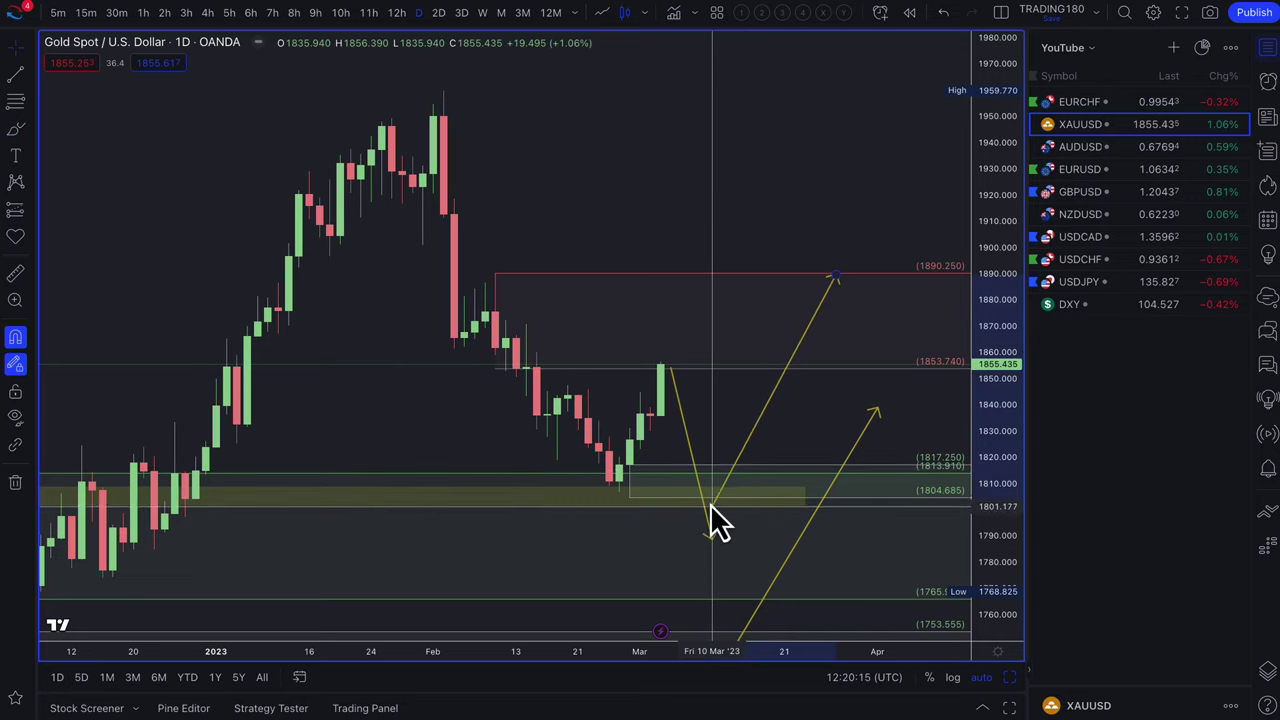
Move the start of the upper upward arrow and the tip of the downward arrow to about 1807 in the newest demand zone
left_click(717, 493)
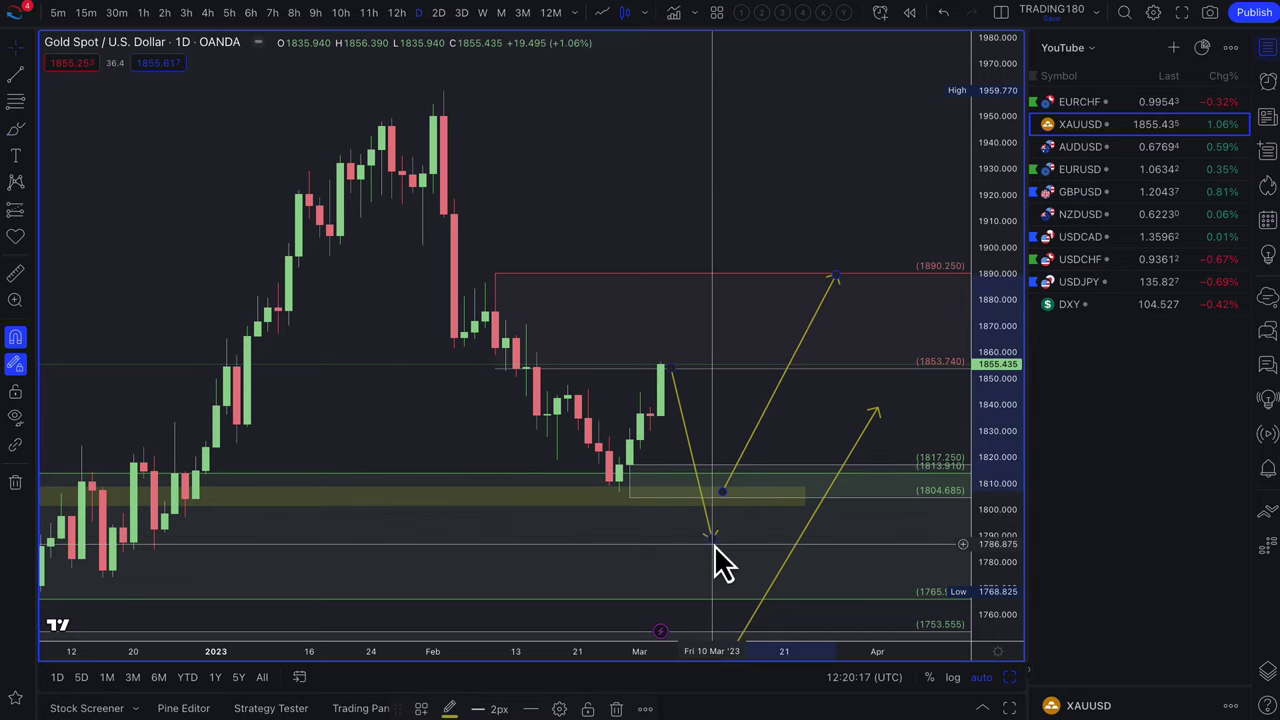
left_click_drag(707, 514, 706, 491)
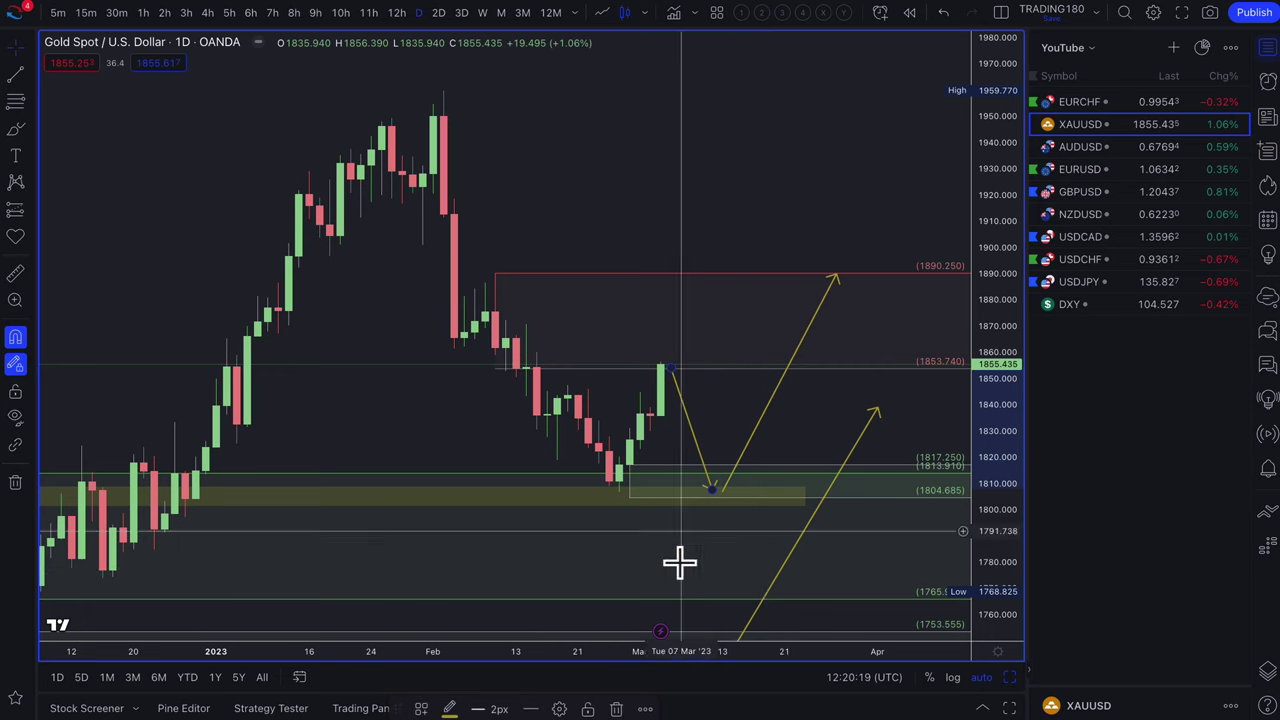
Draw a second thin rectangle from 8 November 2022 to 3 April 2023, between about 1781.7 and 1776.1
scroll(760, 520, "down", 4)
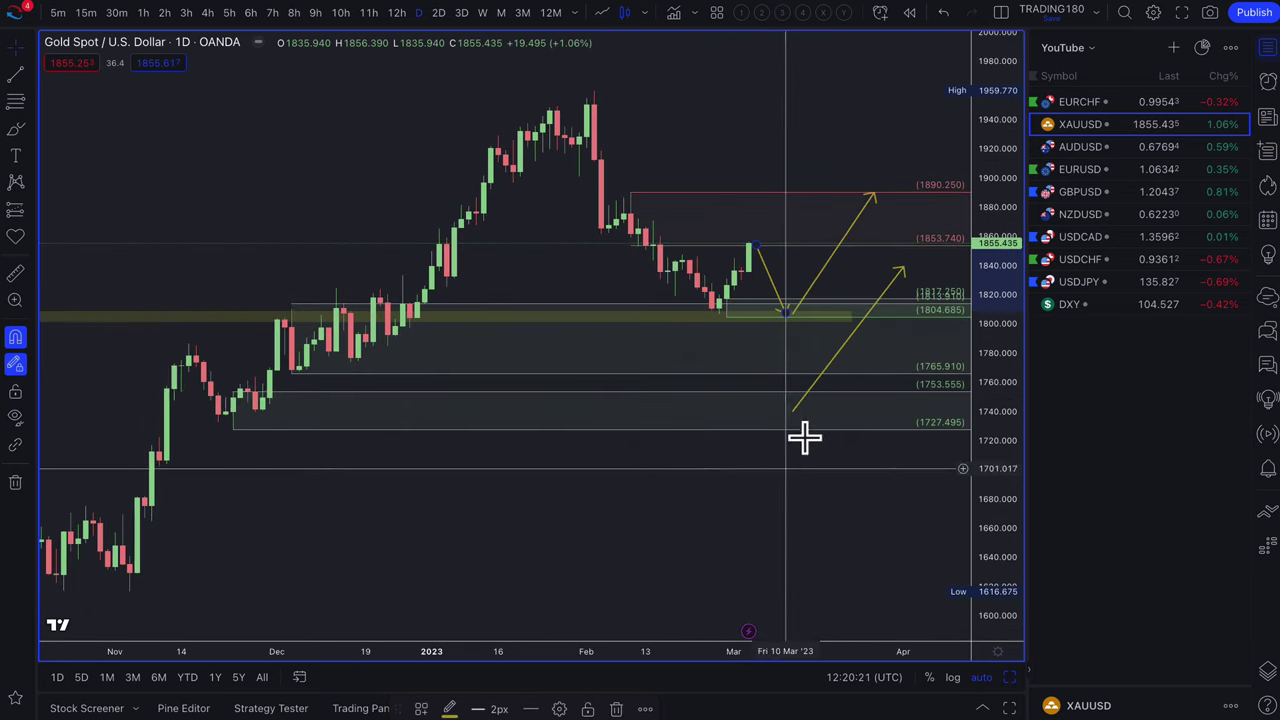
left_click(29, 132)
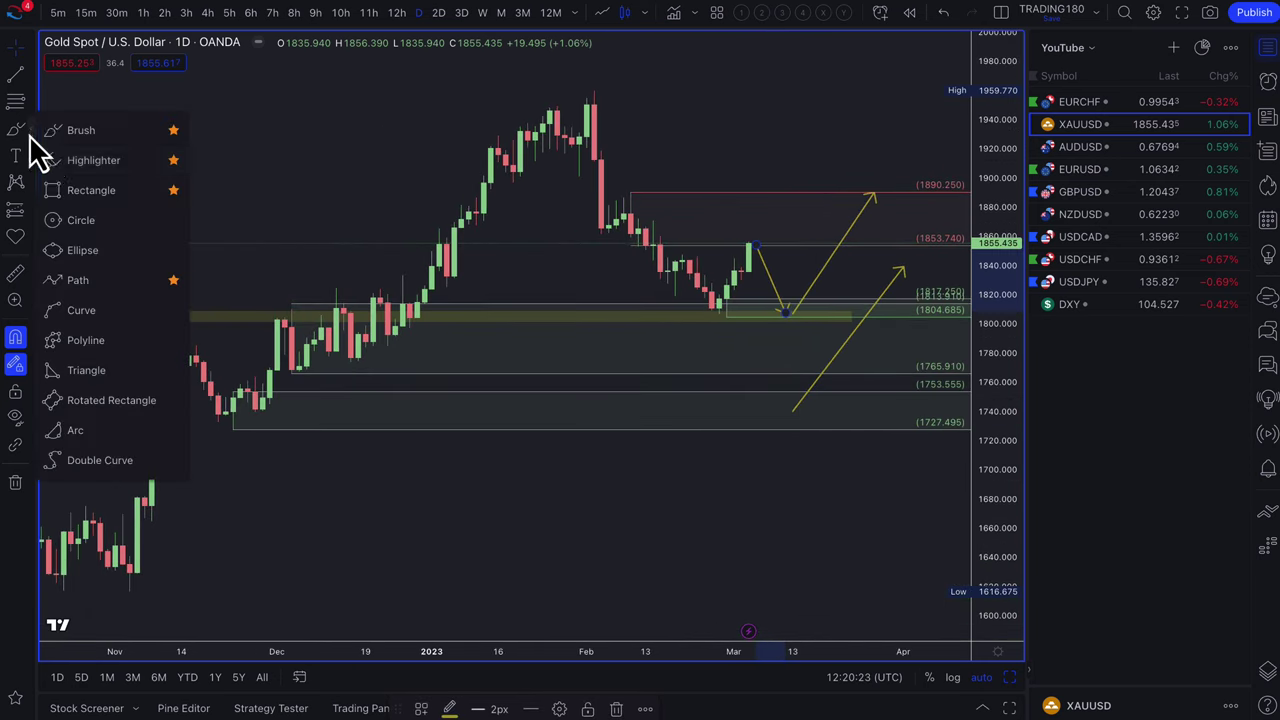
left_click(80, 190)
mouse_move(152, 357)
left_mouse_down()
mouse_move(677, 351)
mouse_move(865, 368)
mouse_move(906, 350)
left_mouse_up()
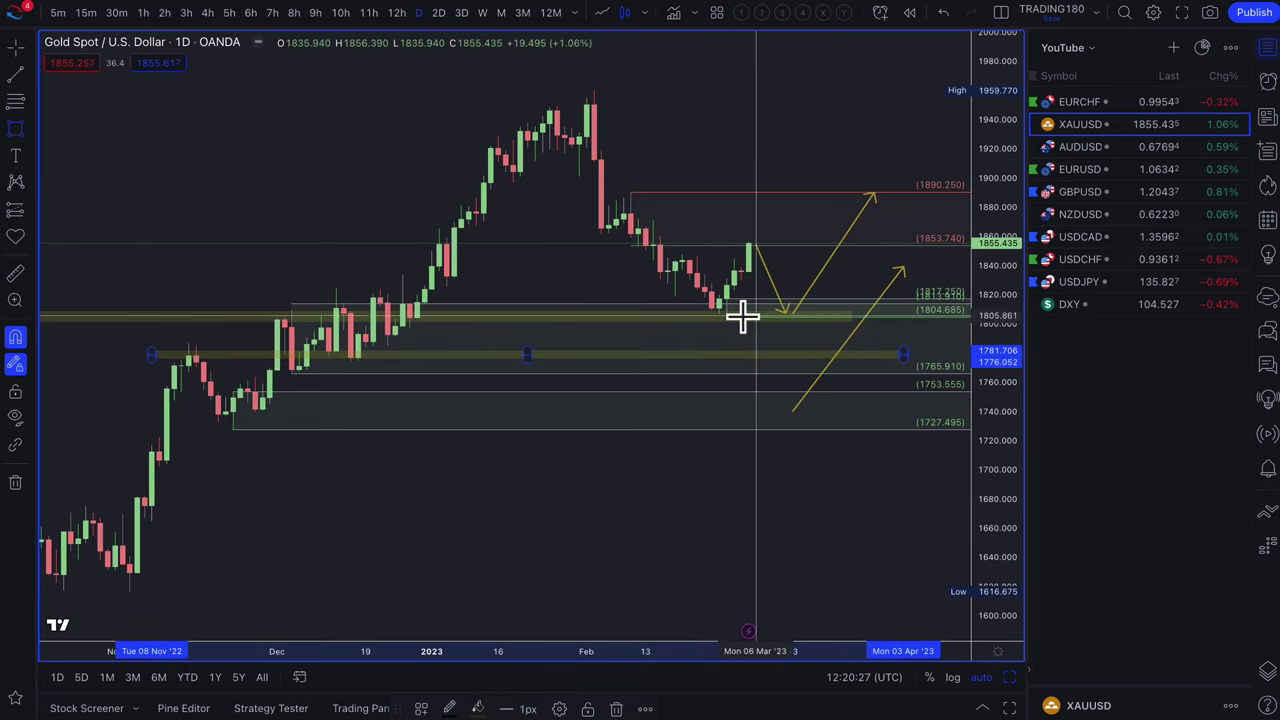
scroll(742, 316, "left", 2)
scroll(742, 316, "up", 2)
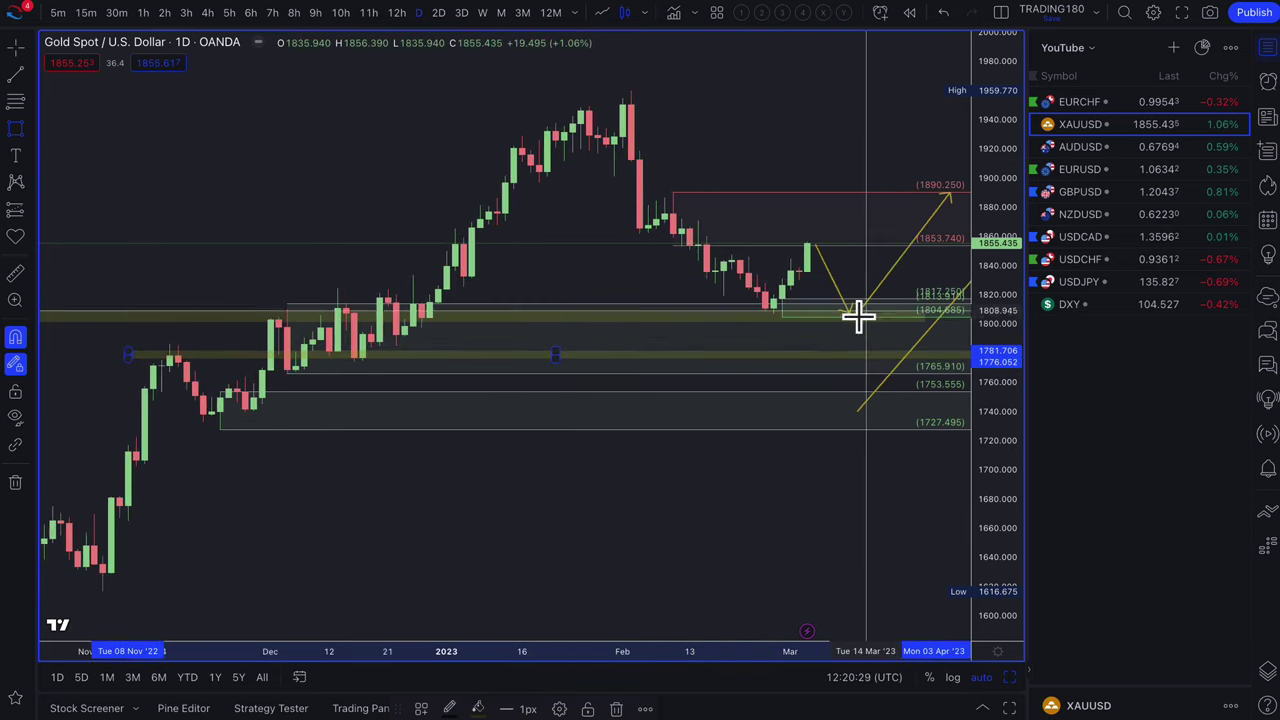
scroll(874, 357, "up", 1)
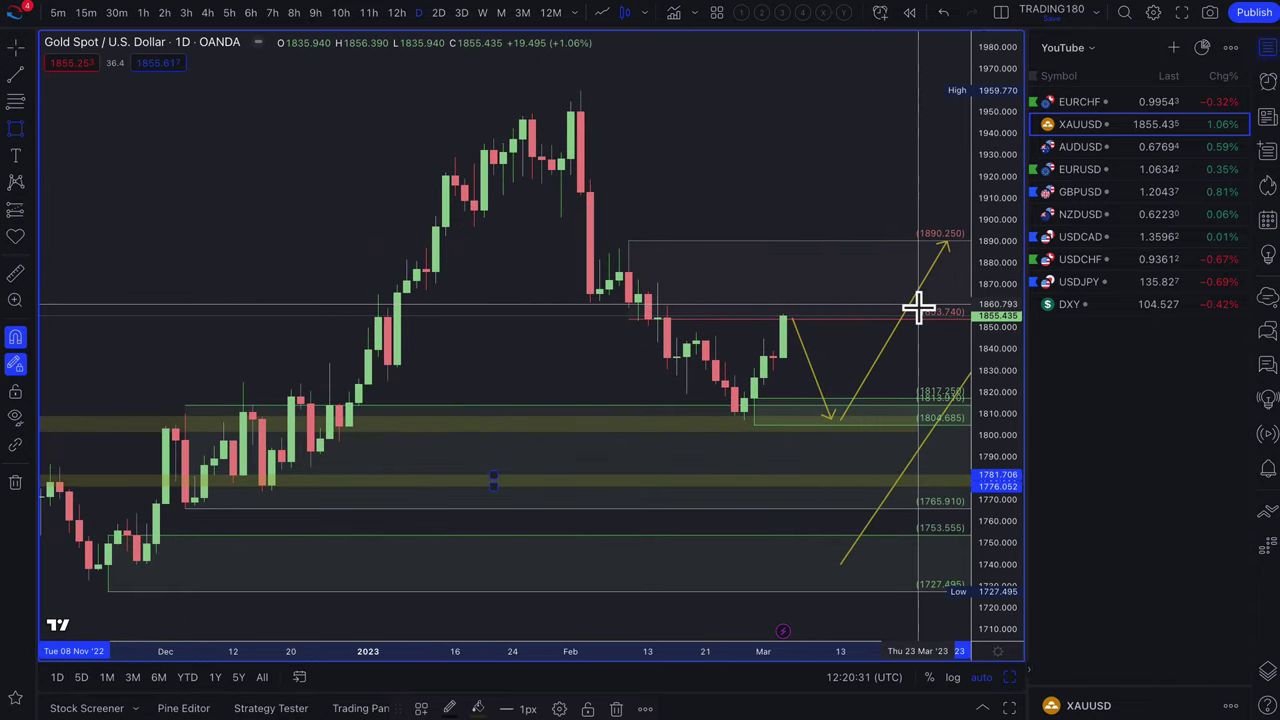
Switch to the EURCHF chart and circle the 1.00475 level just beyond the latest candles with the Brush
left_click(1097, 104)
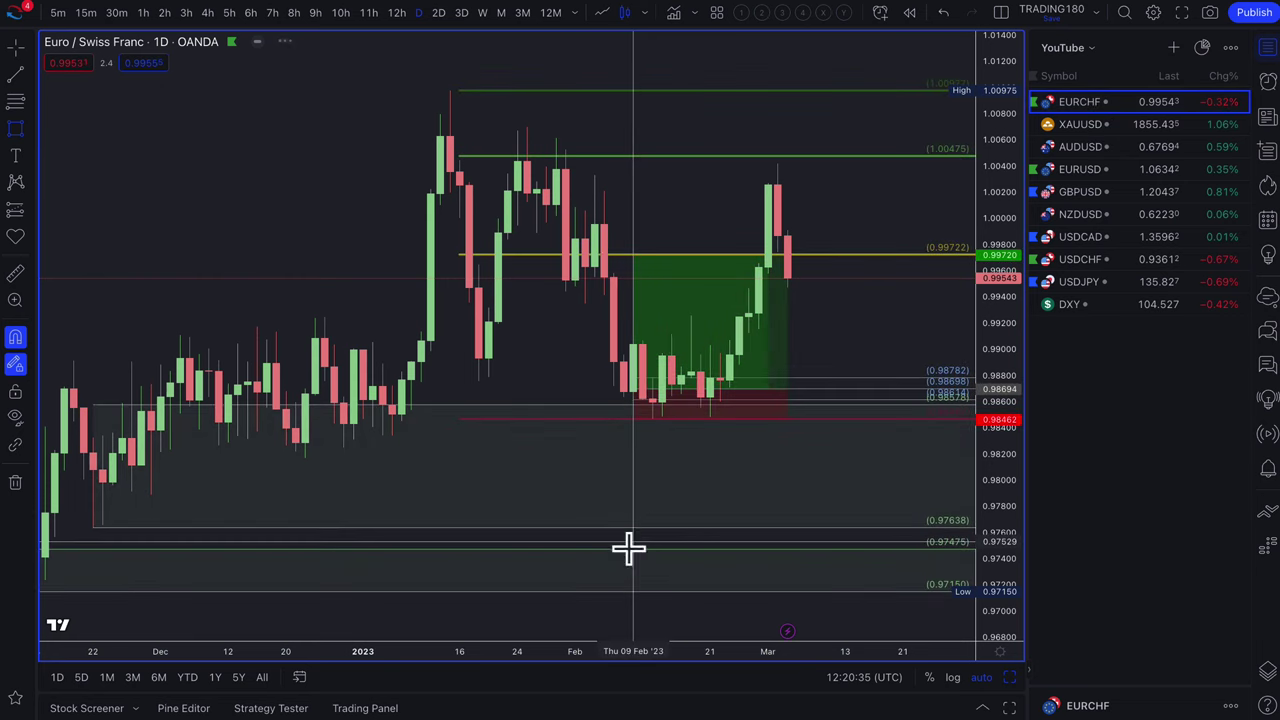
scroll(680, 280, "up", 3)
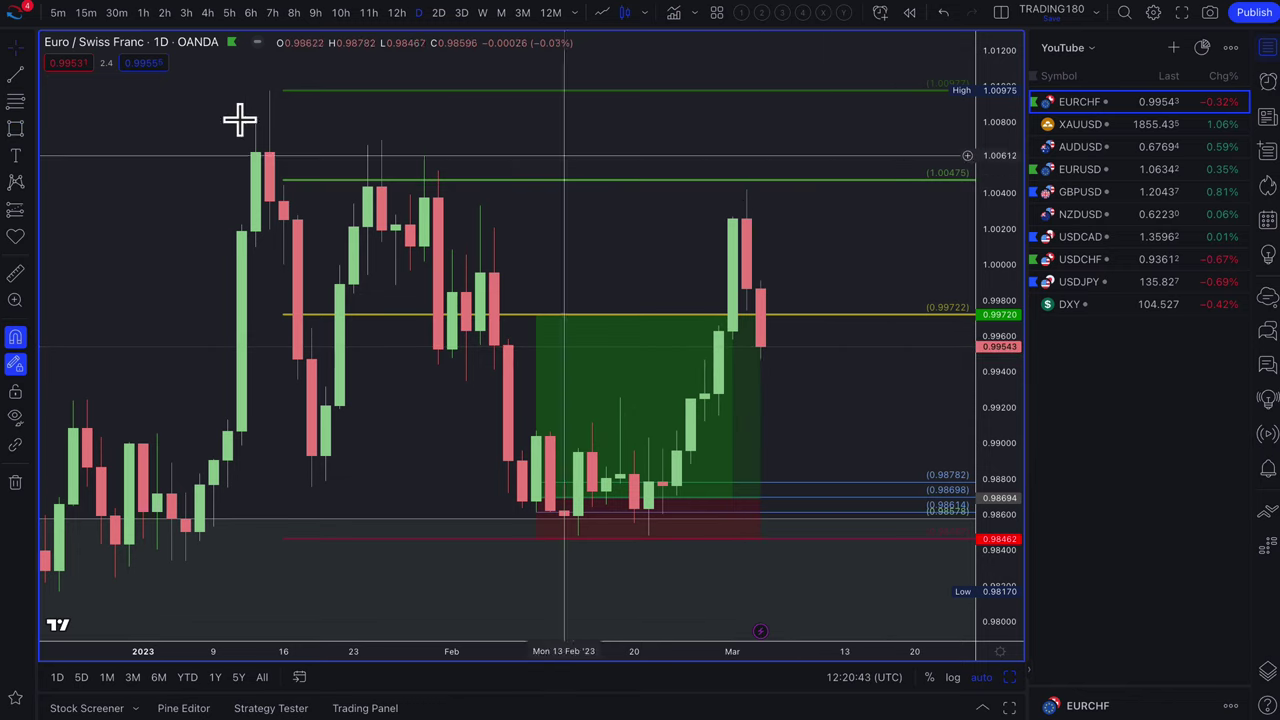
left_click(31, 130)
left_click(72, 133)
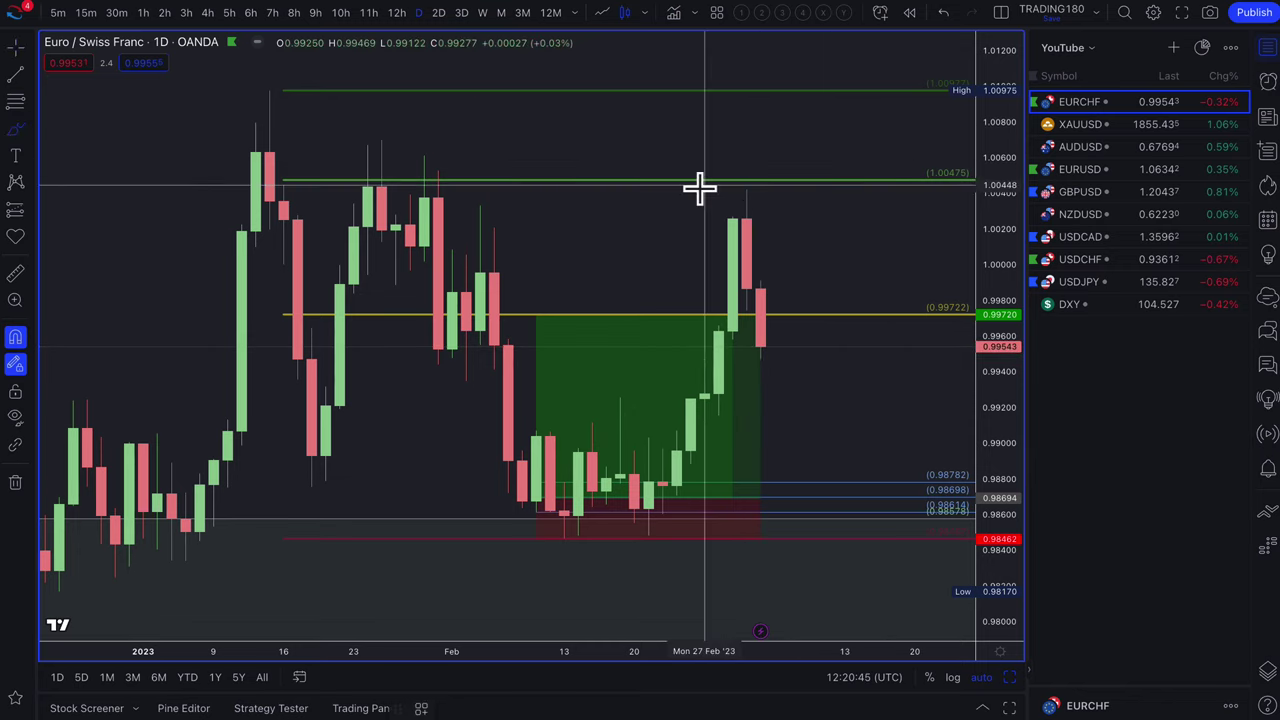
left_click_drag(795, 193, 788, 172)
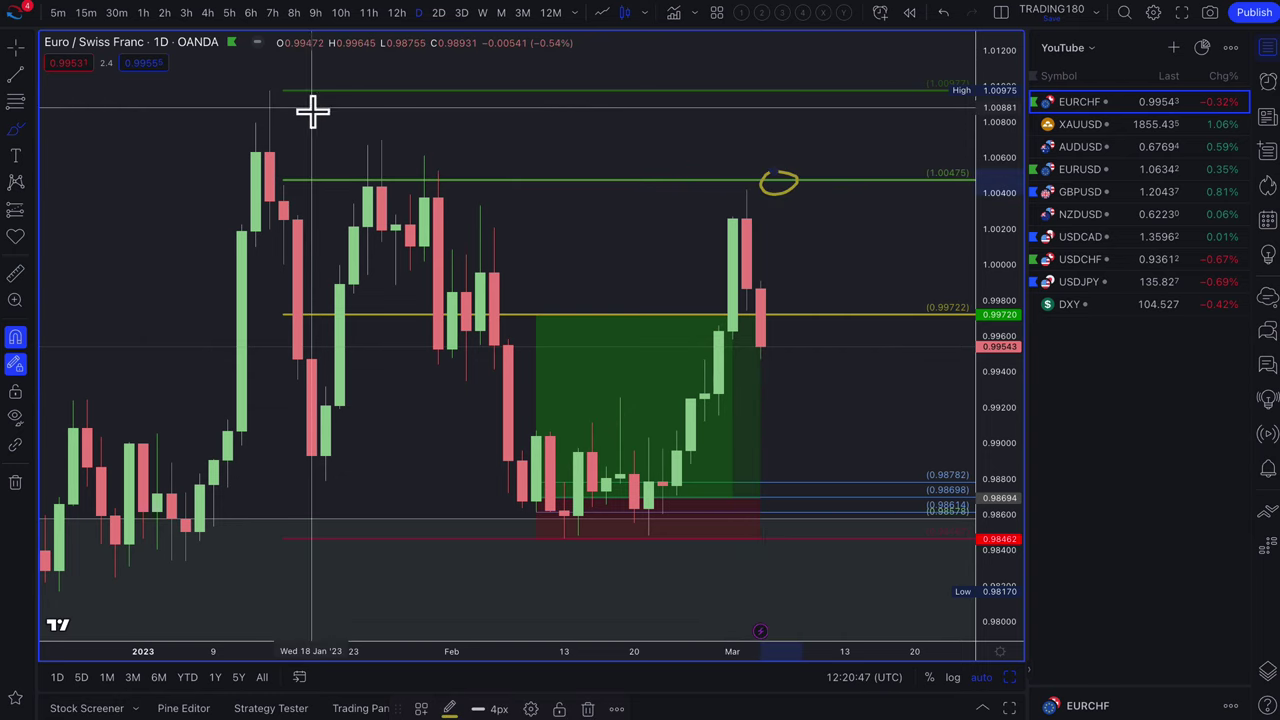
Anchor the retracement levels to the 13 January high at 1.00975 and circle the yellow midline beyond the latest candle with the Brush
left_click_drag(285, 93, 270, 93)
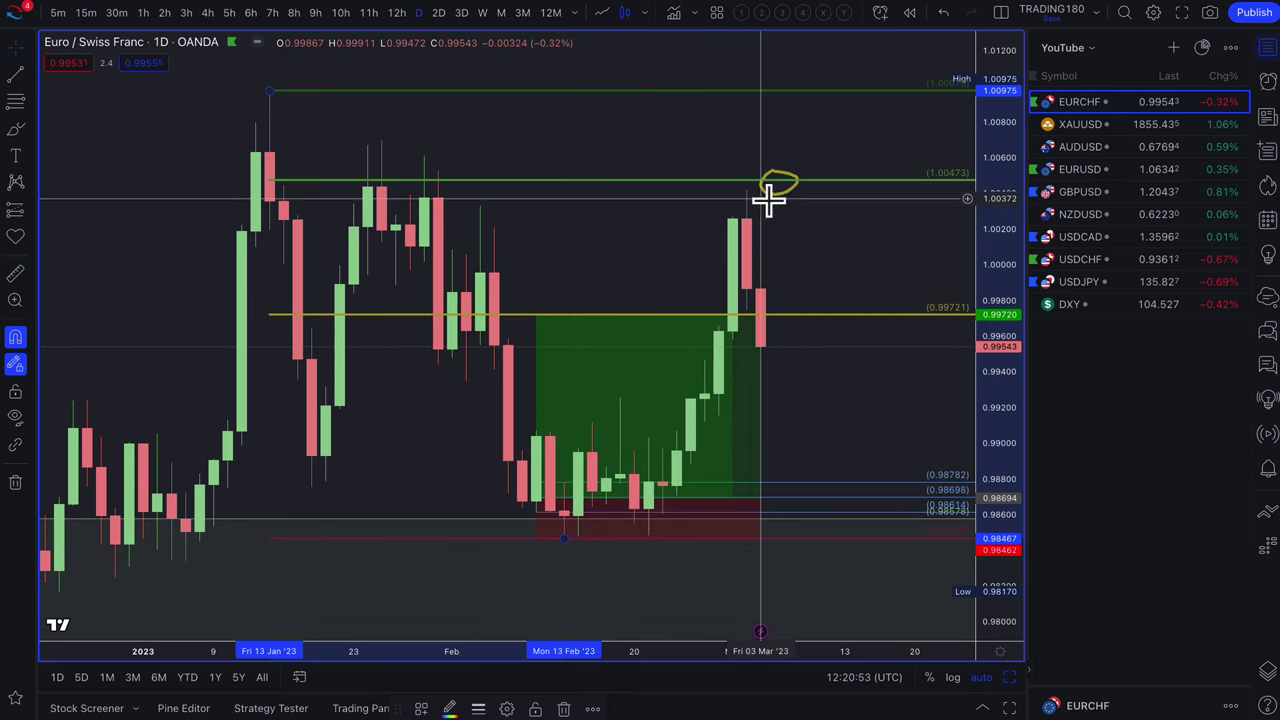
left_click(127, 226)
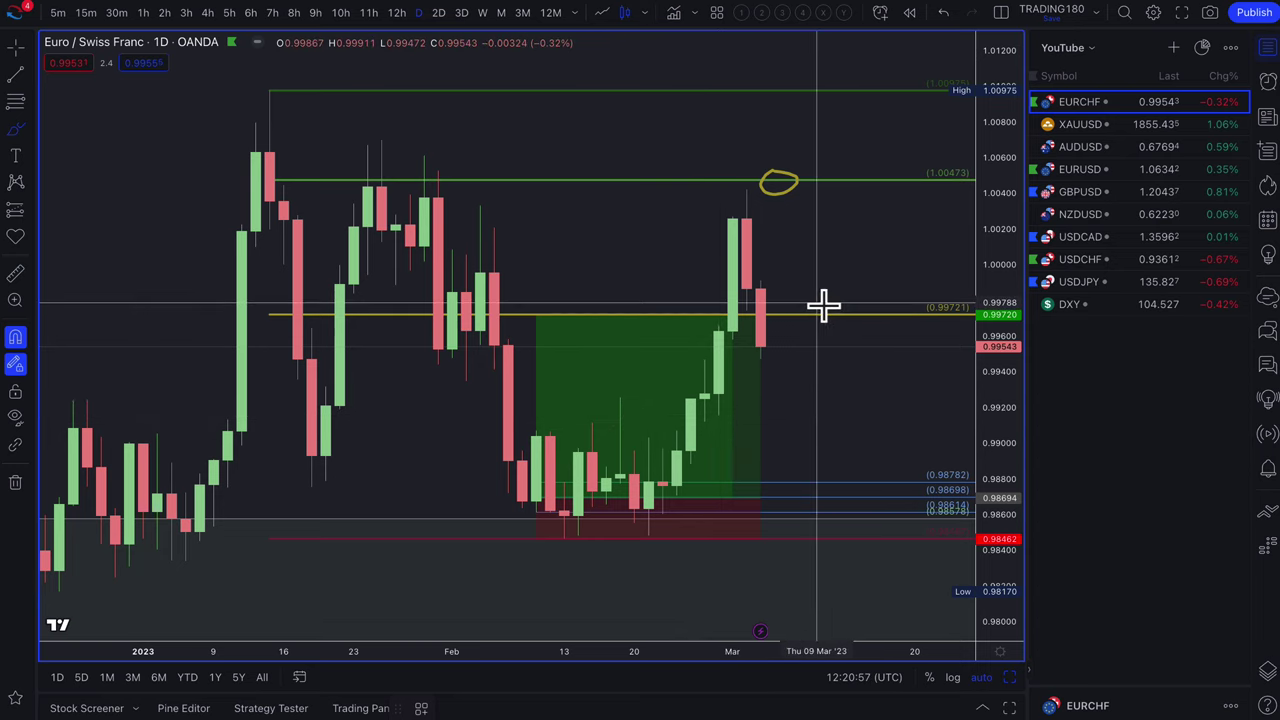
left_click_drag(800, 340, 800, 309)
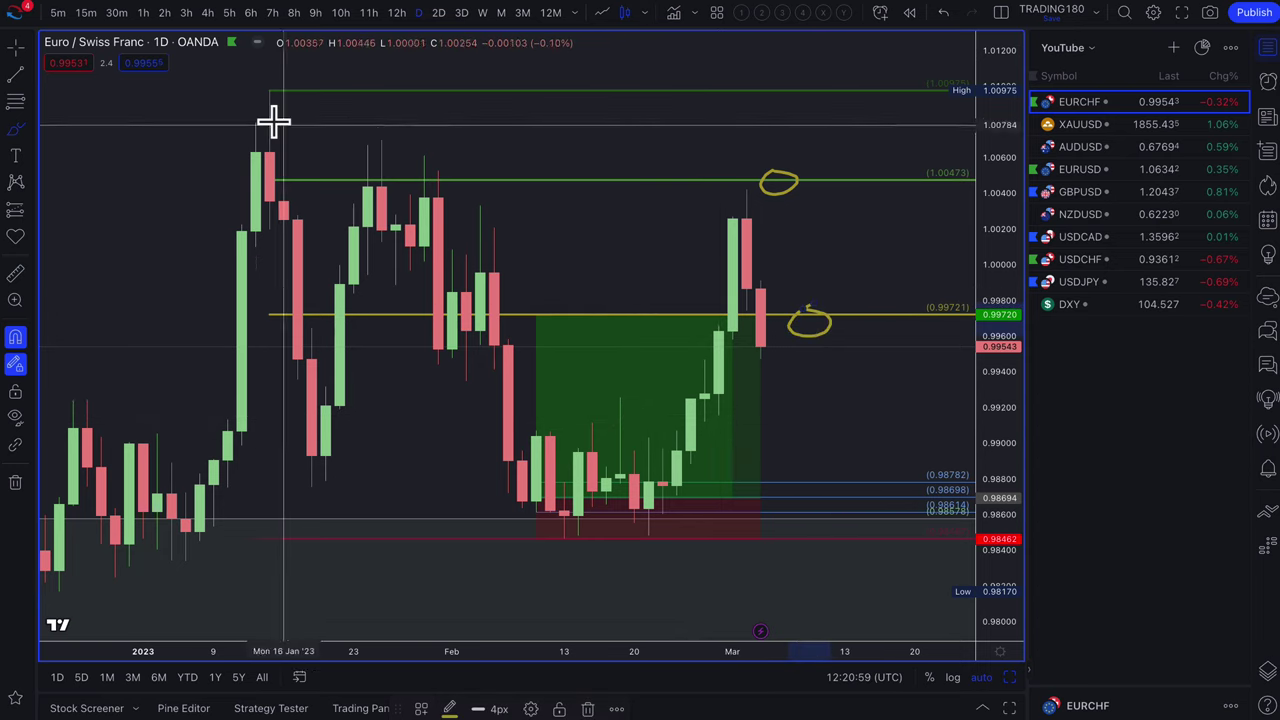
Circle the 13 January high and the 13 February low that anchor the retracement levels
mouse_move(269, 97)
left_mouse_down()
mouse_move(257, 86)
mouse_move(266, 92)
left_mouse_up()
left_click_drag(583, 534, 568, 541)
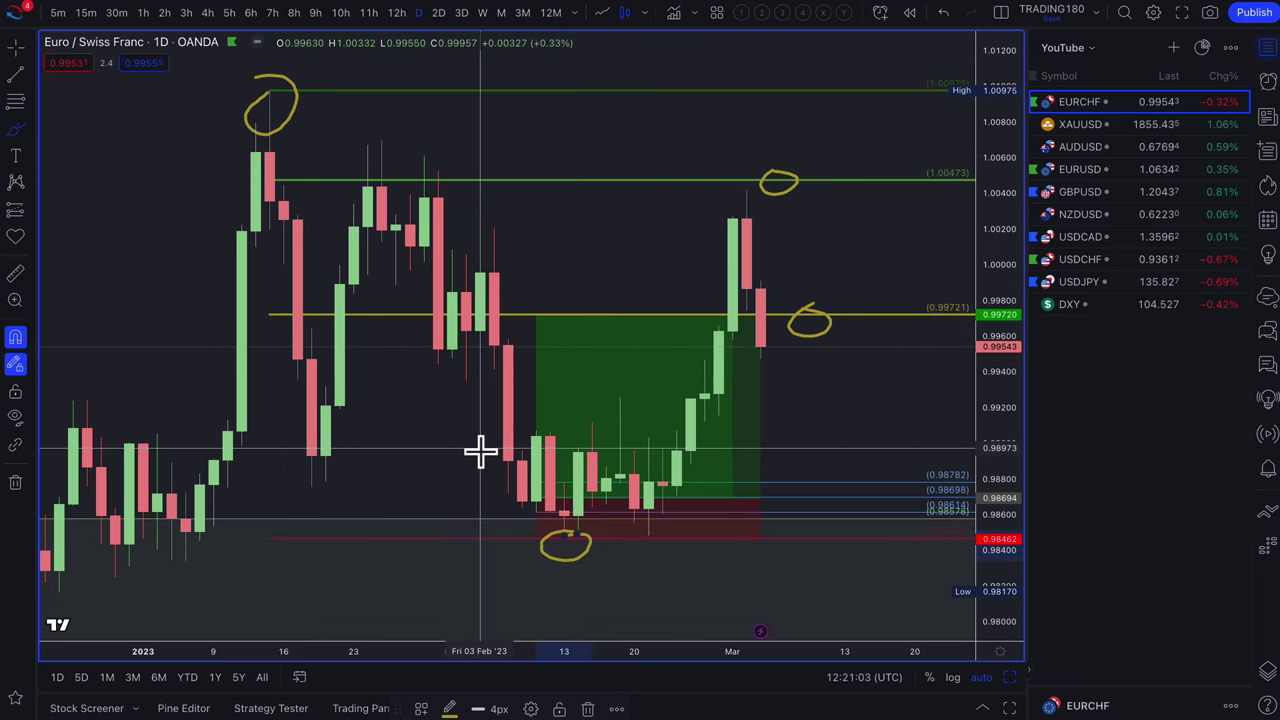
left_click(590, 540)
left_click(565, 536)
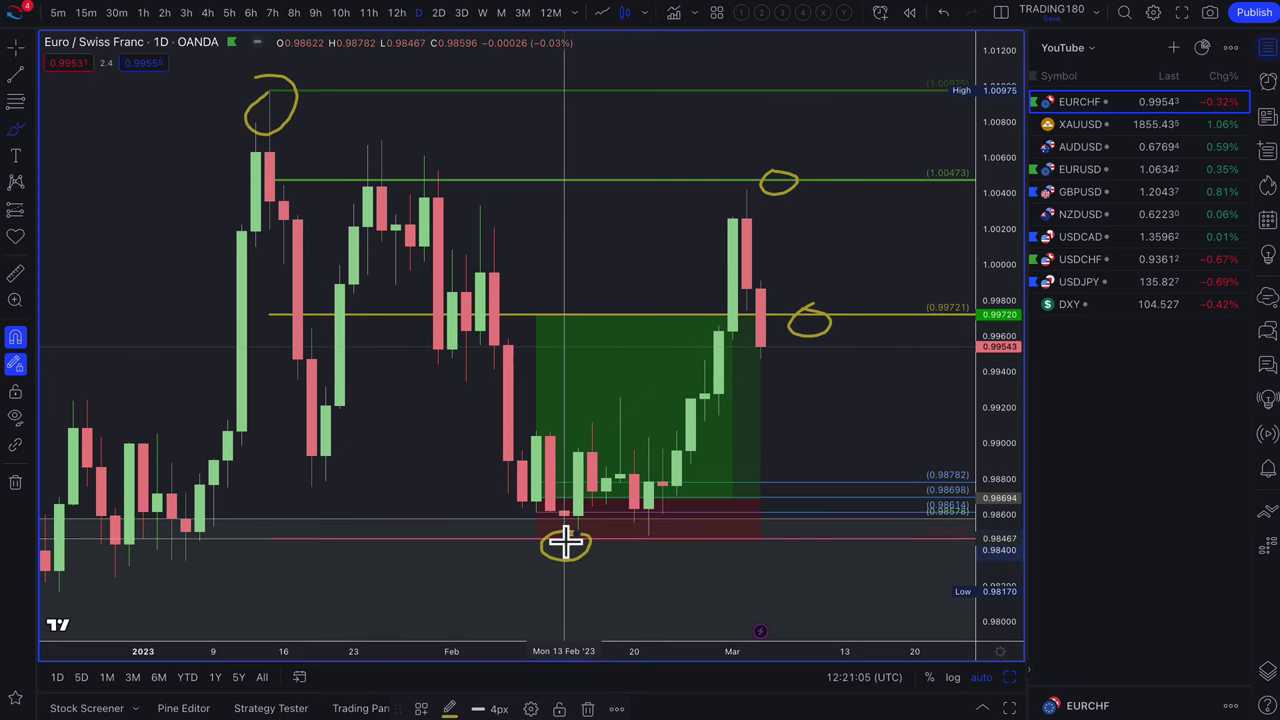
left_click_drag(783, 175, 776, 171)
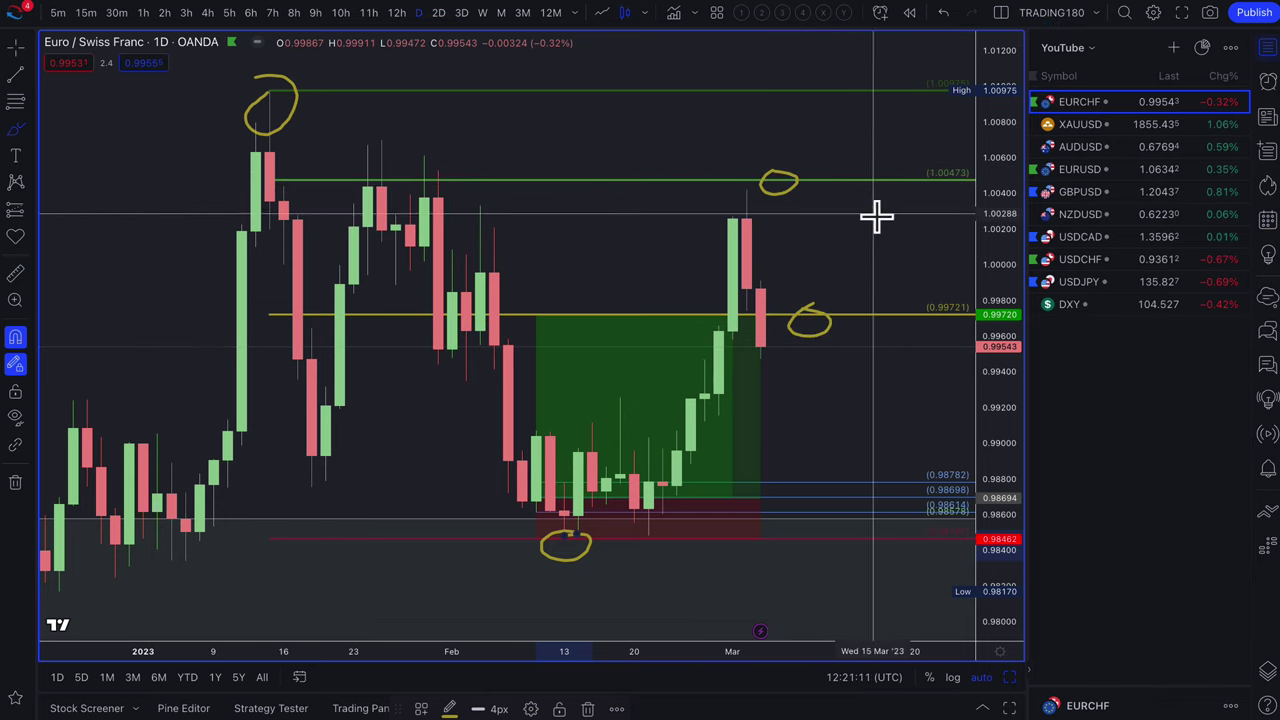
Handwrite "1/2" with the Brush beside the circle on the 1.00473 level
scroll(850, 200, "down", 2)
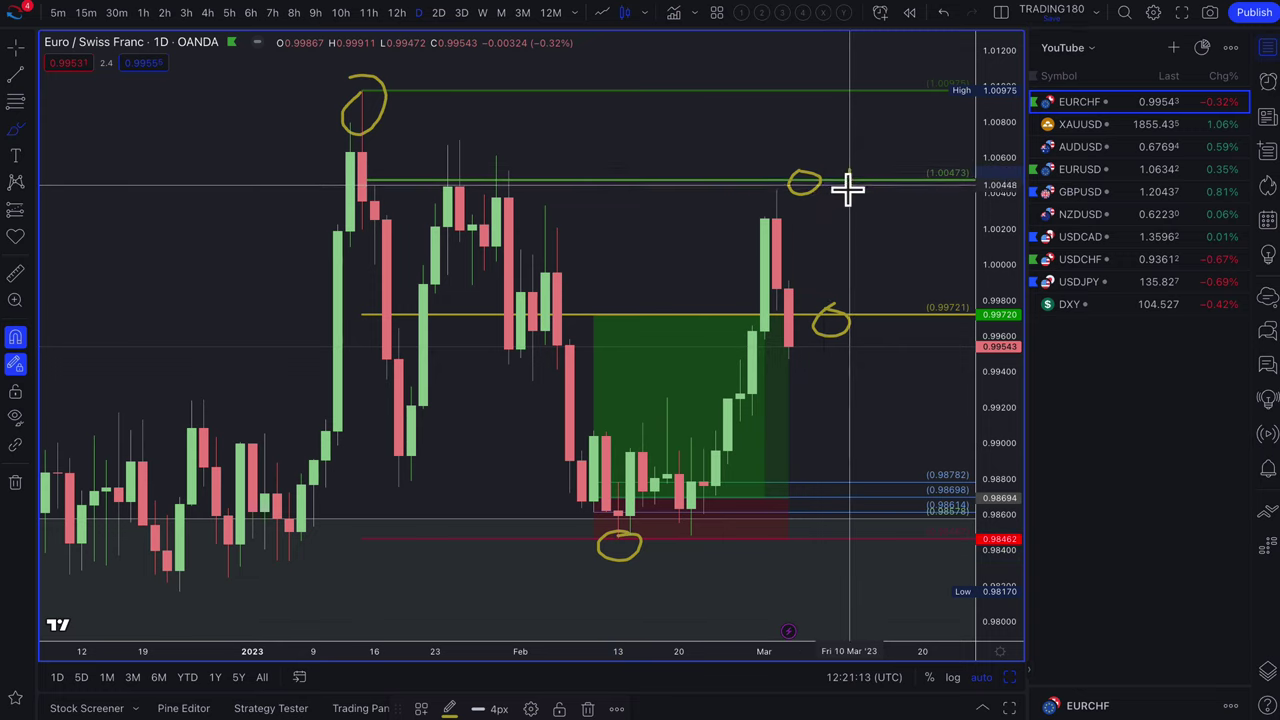
left_click_drag(849, 168, 849, 188)
left_click_drag(872, 172, 861, 205)
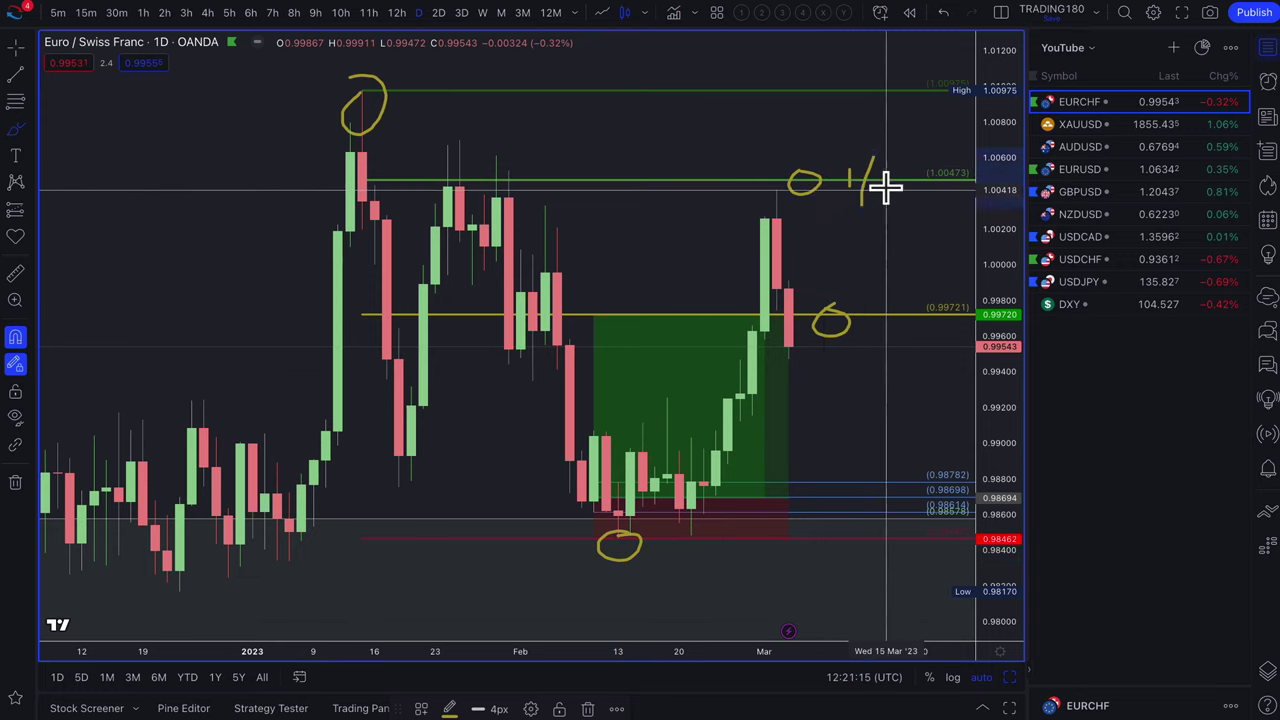
scroll(706, 380, "up", 3)
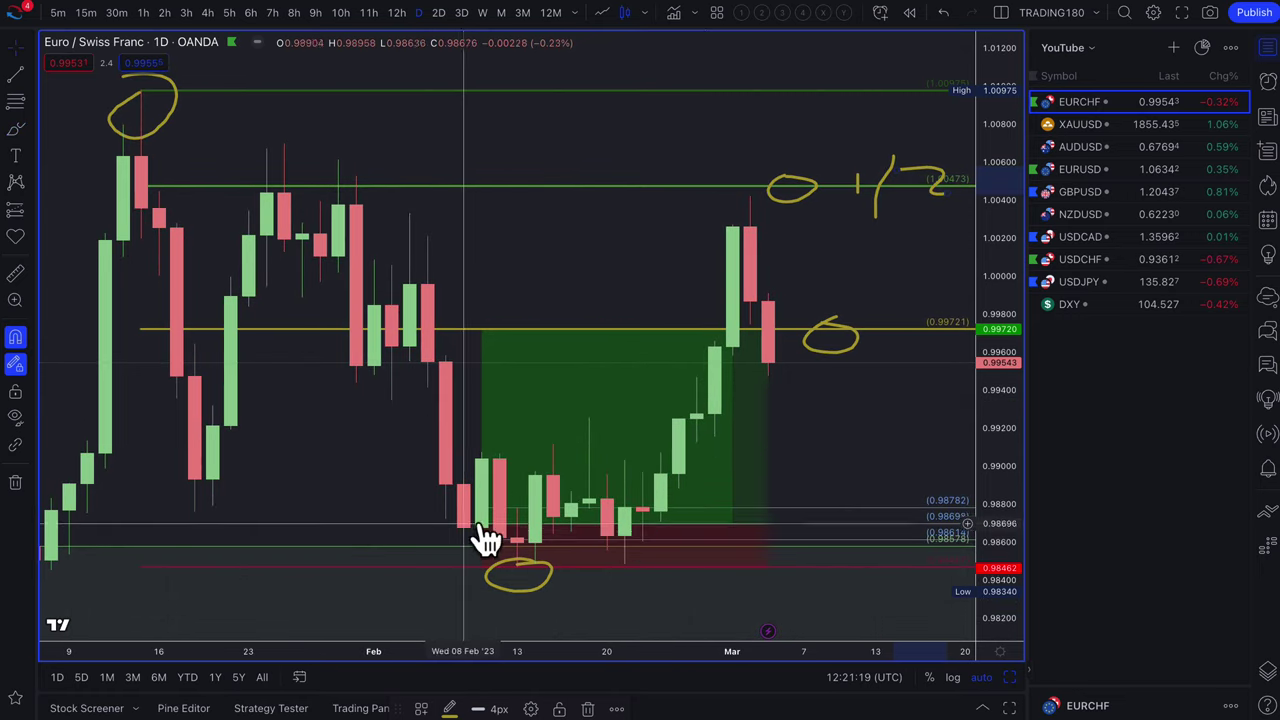
Shorten the EURCHF long position that starts on 9 February so it ends at the 15 February candle
left_click(478, 530)
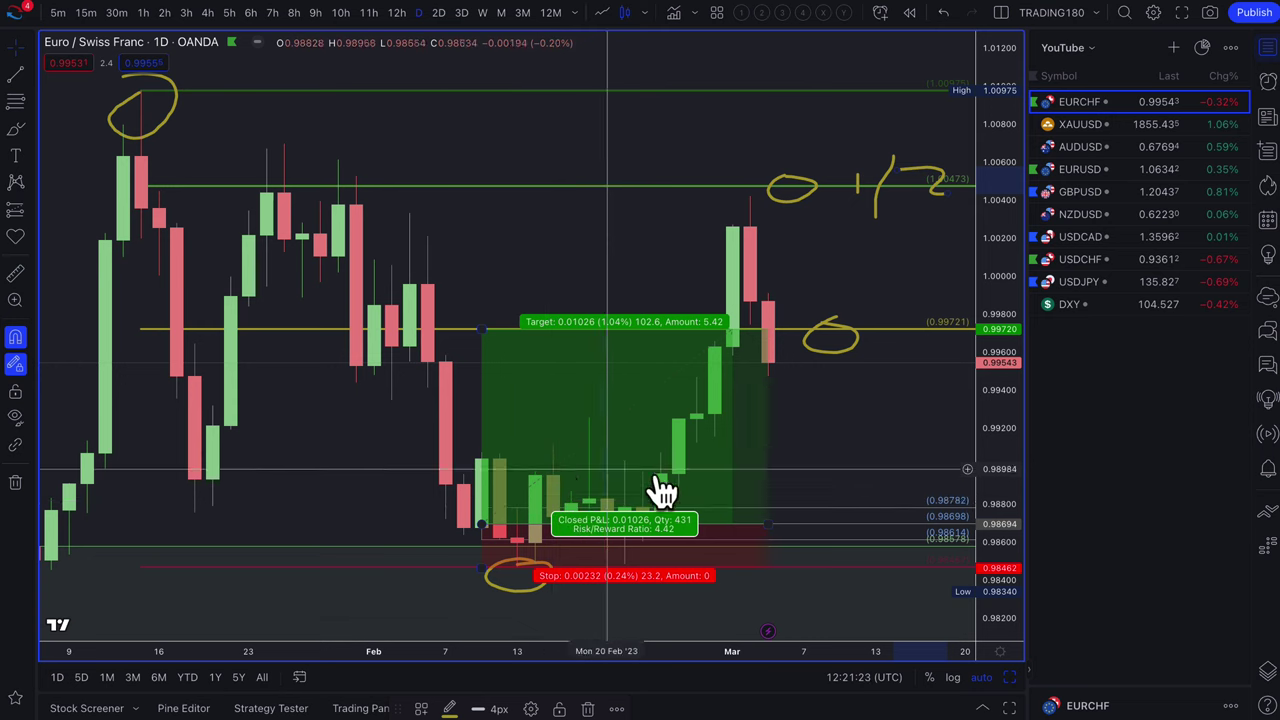
left_click(300, 271)
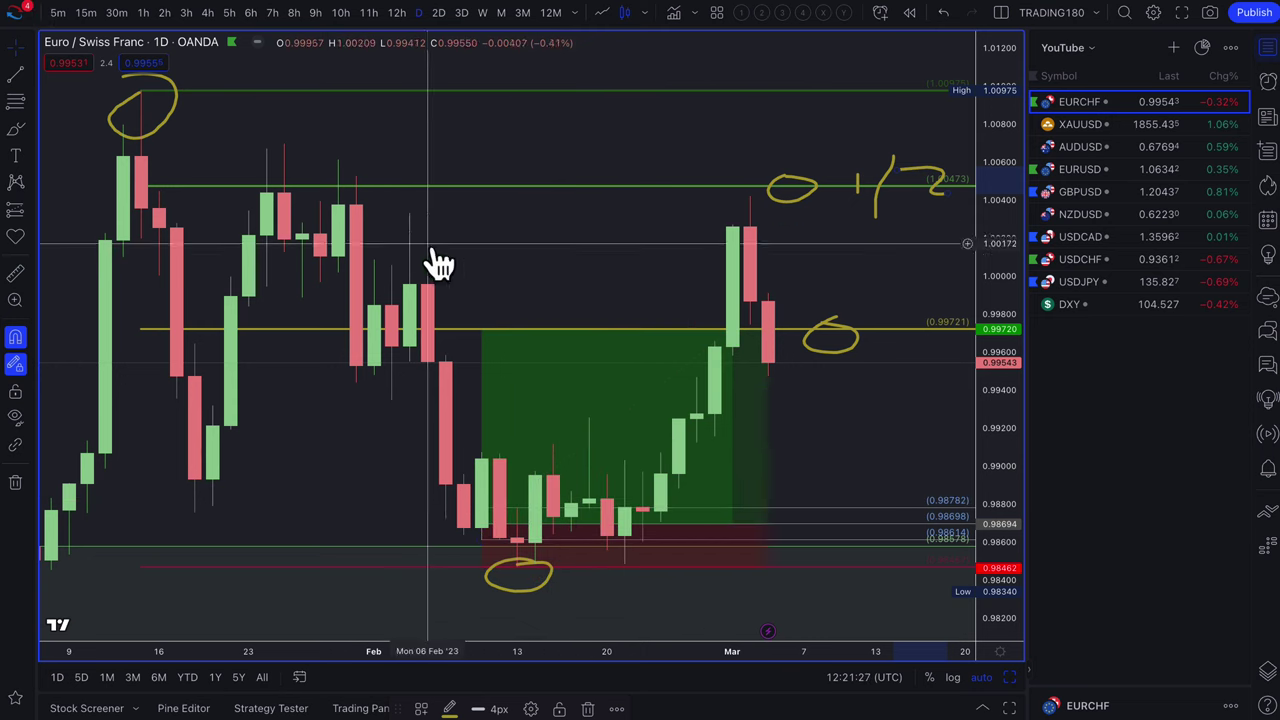
scroll(569, 286, "up", 4)
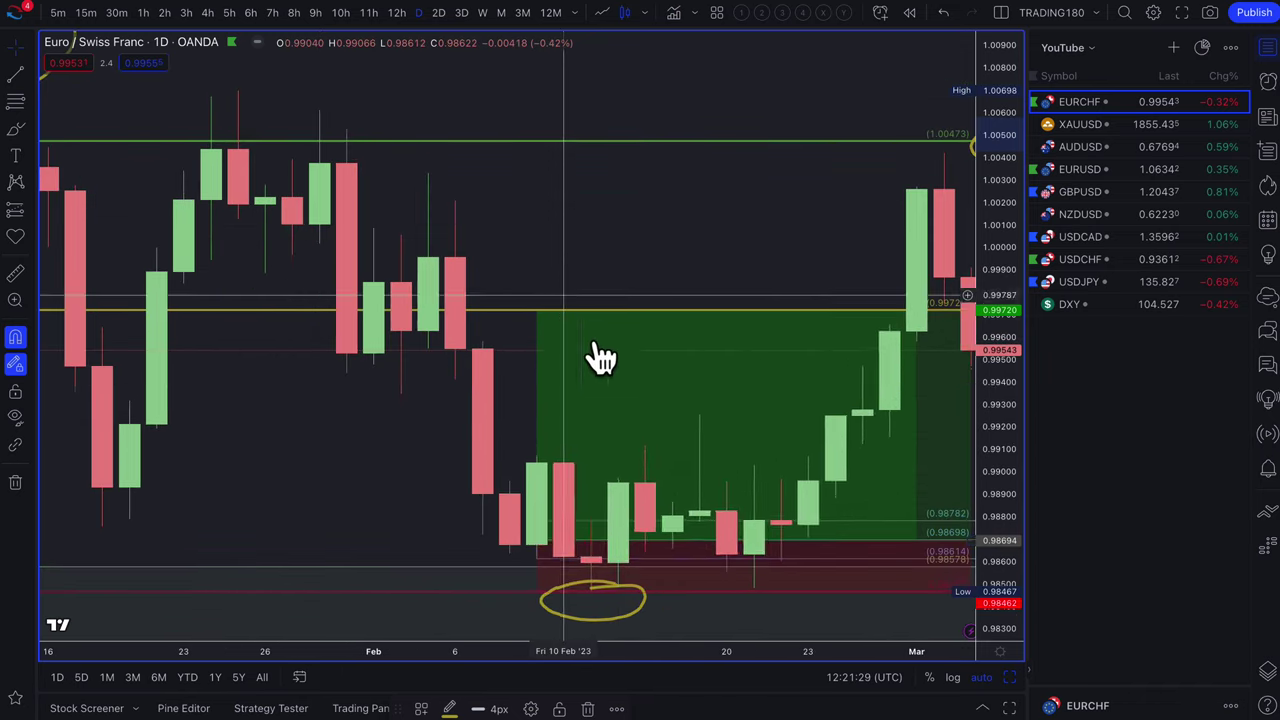
scroll(651, 443, "up", 4)
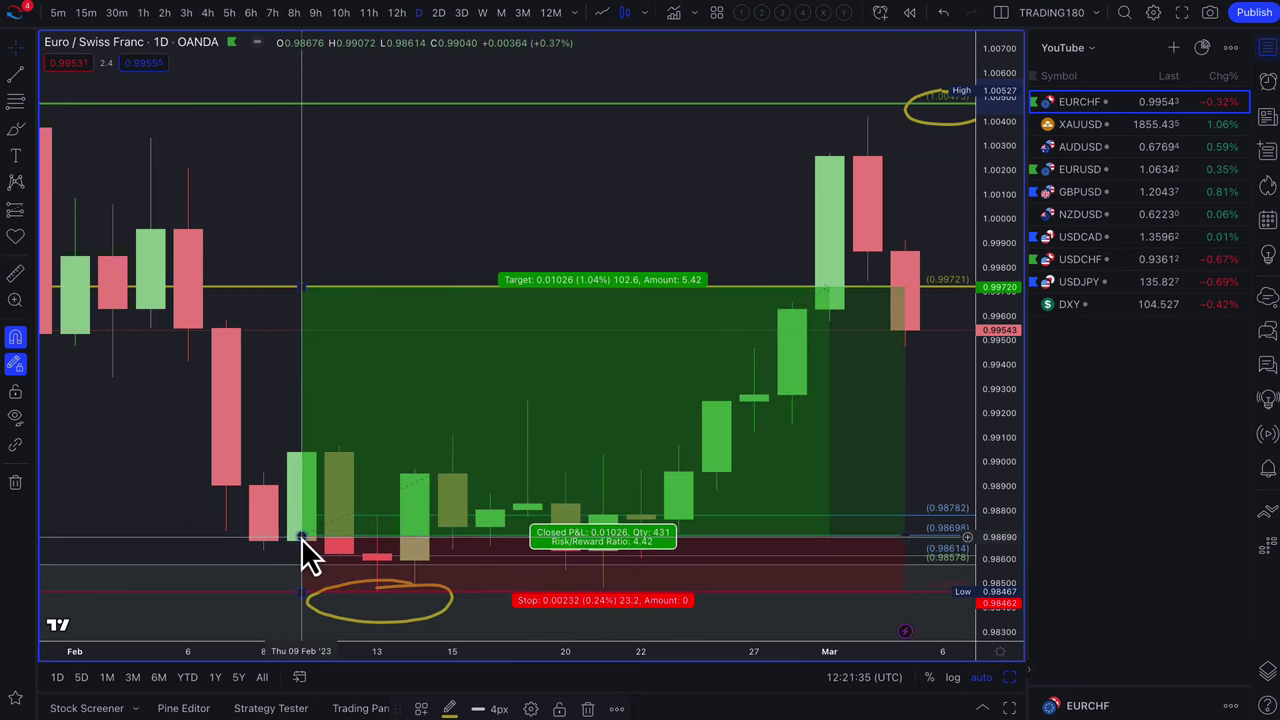
scroll(380, 606, "up", 3)
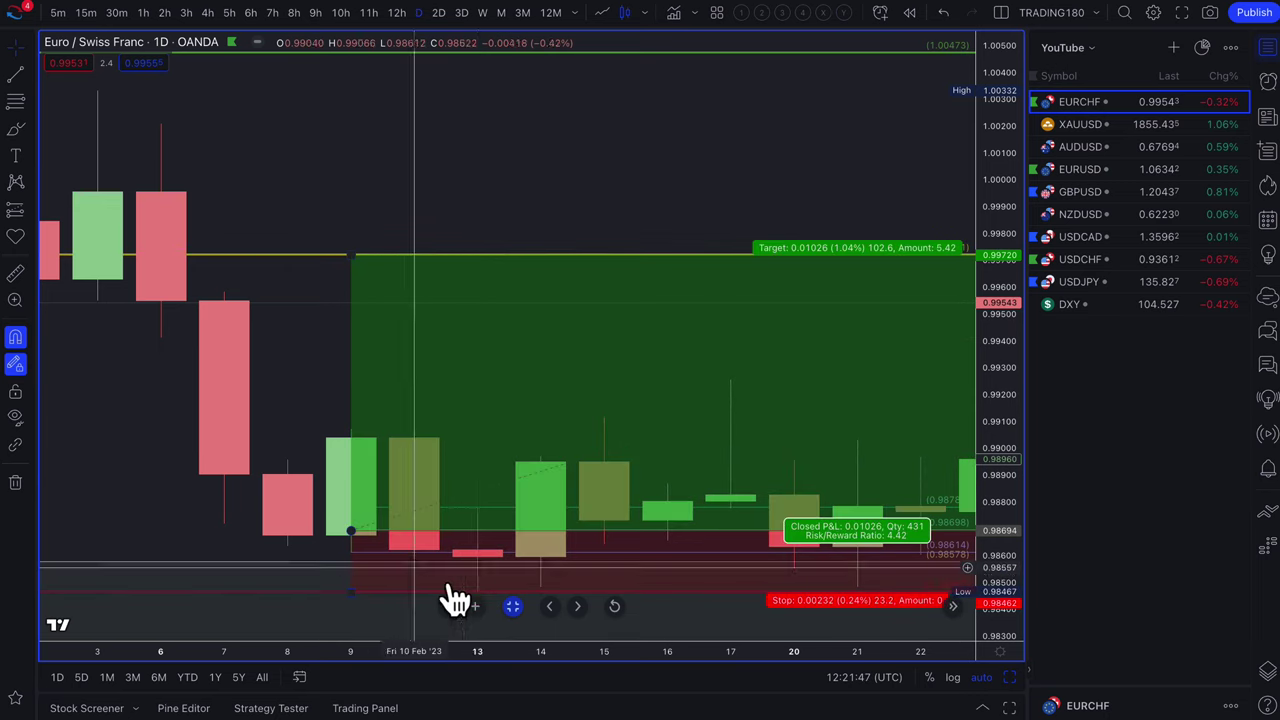
scroll(497, 577, "down", 5)
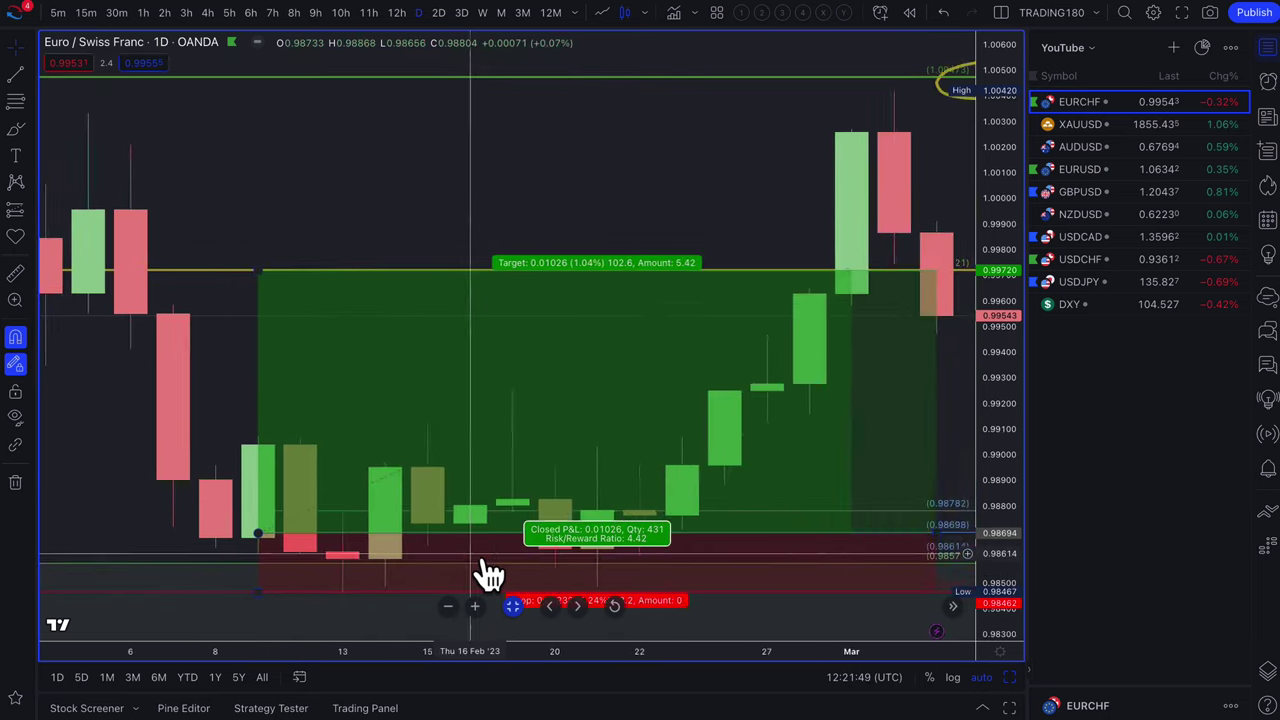
left_click_drag(817, 545, 491, 537)
Turn off magnet snapping and set the long position's entry to 0.98783, starting at the 9 February candle
scroll(594, 537, "up", 2)
scroll(594, 537, "up", 5)
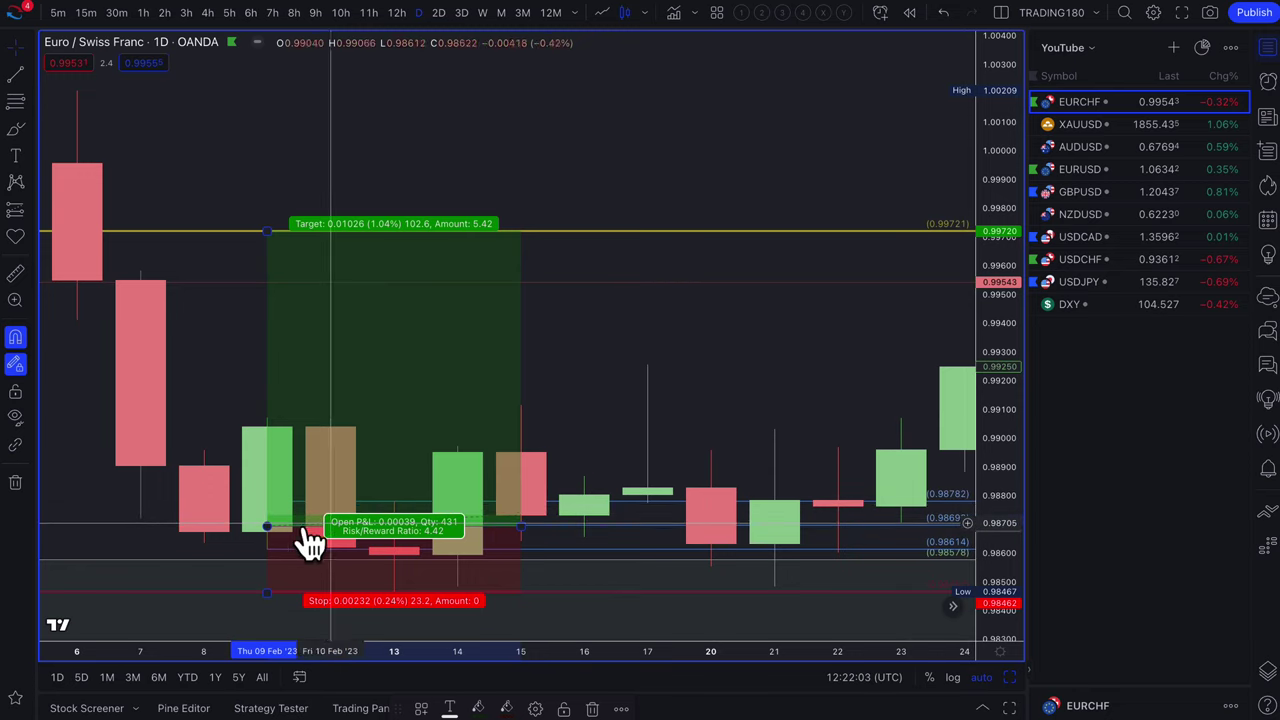
left_click_drag(265, 524, 183, 505)
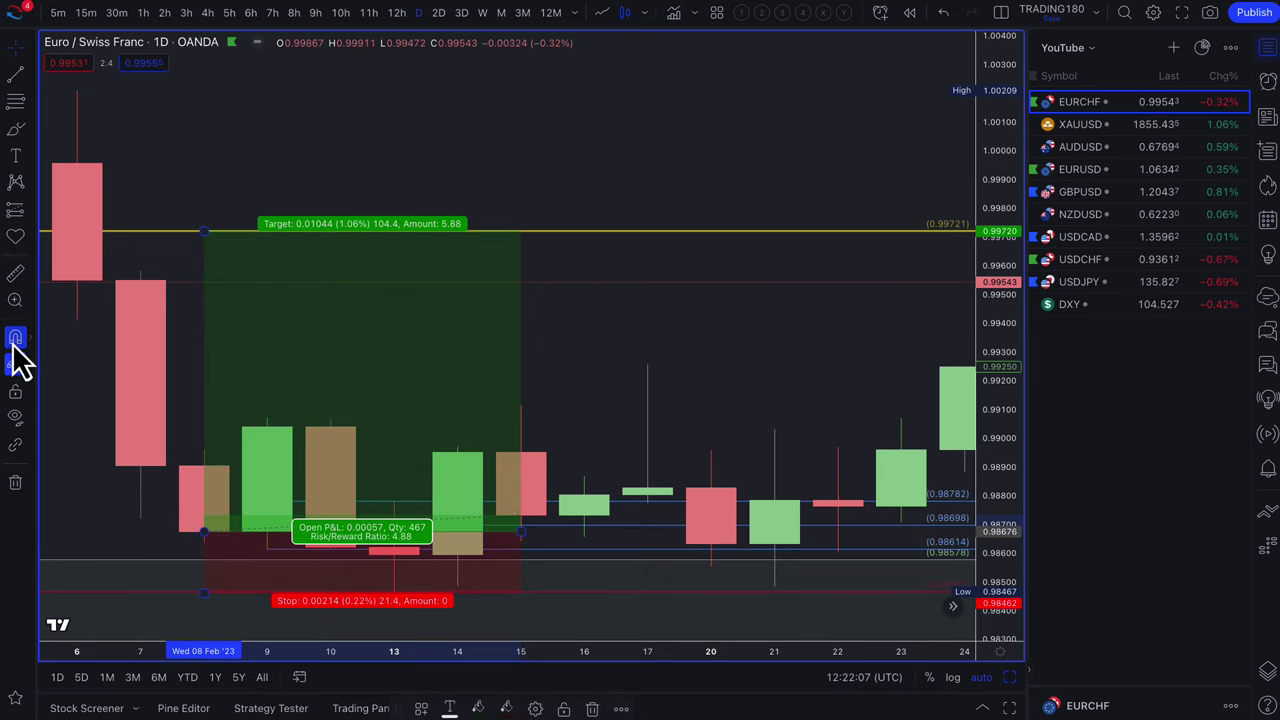
left_click_drag(203, 532, 244, 502)
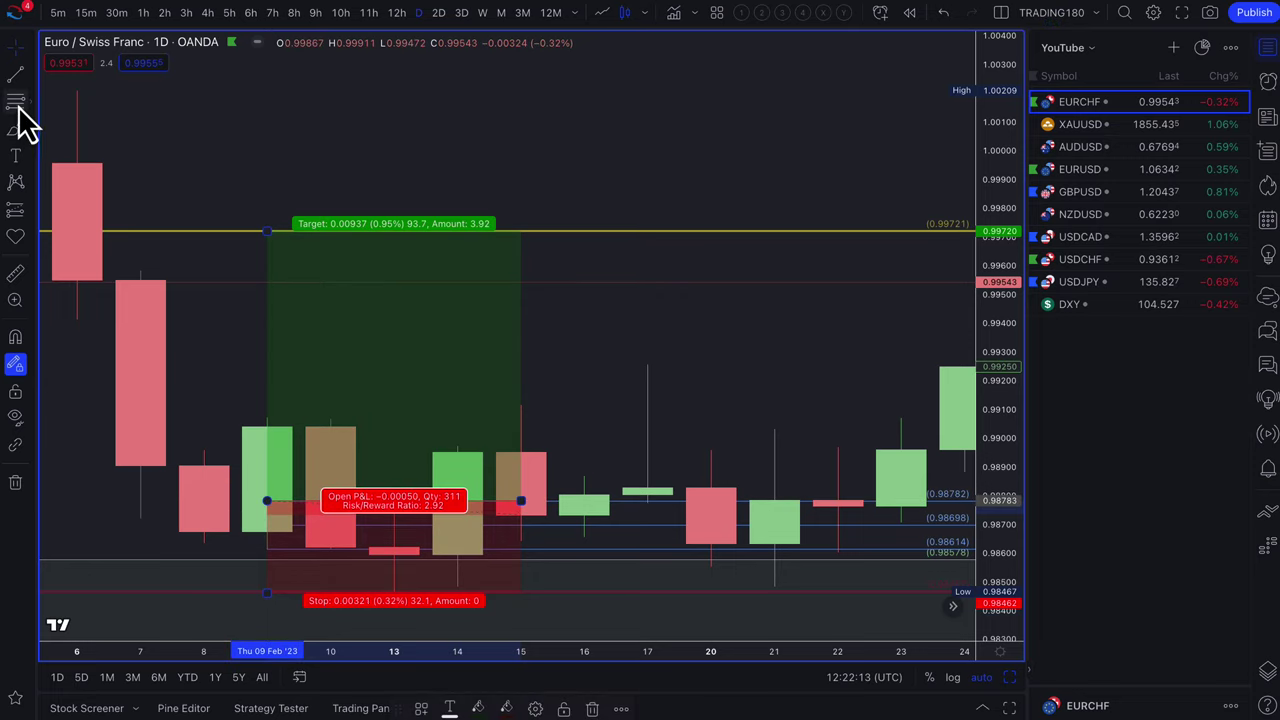
Add a second long position at the 15 February candle with entry 0.98700 and stop 0.98465
left_click(55, 245)
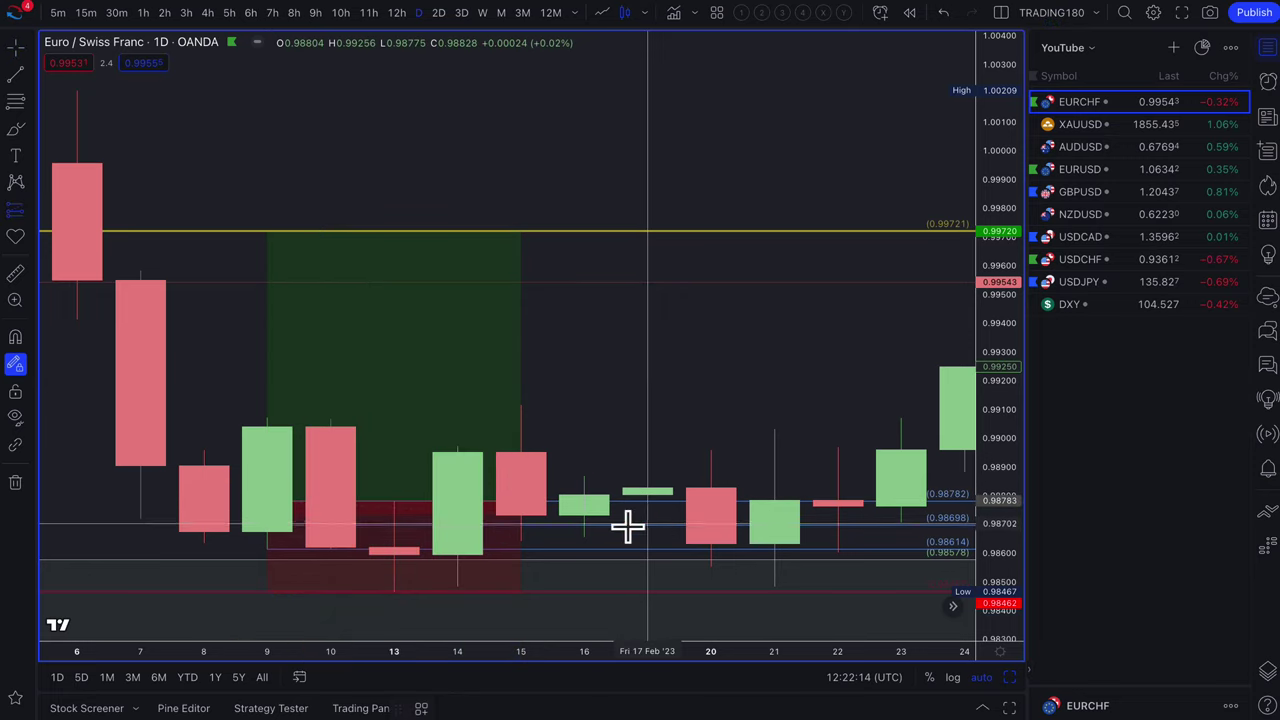
left_click(527, 528)
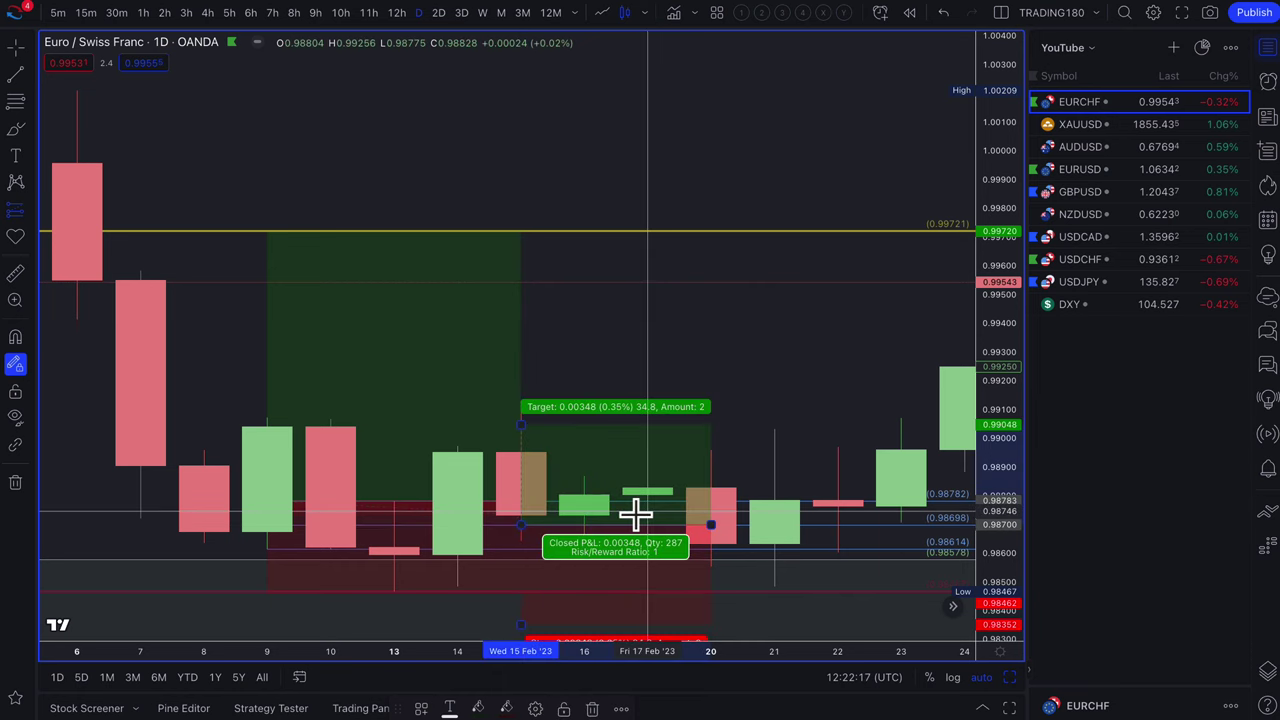
right_click(568, 476)
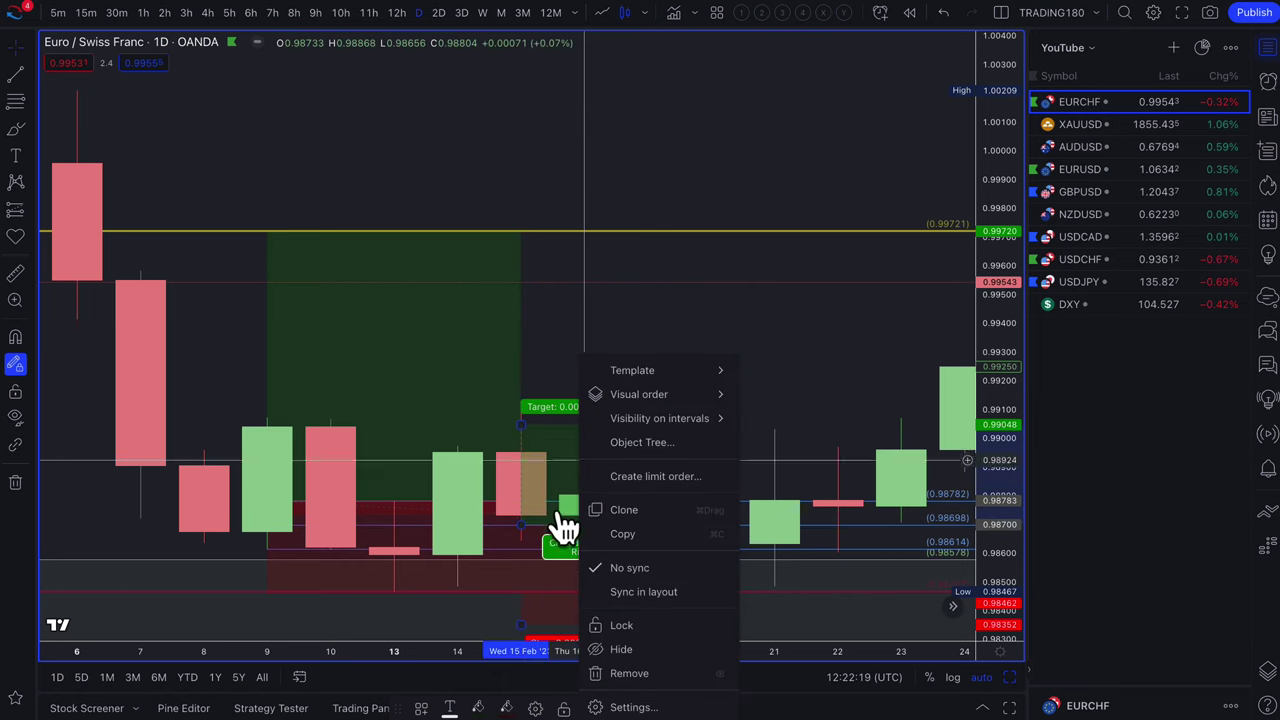
left_click(522, 625)
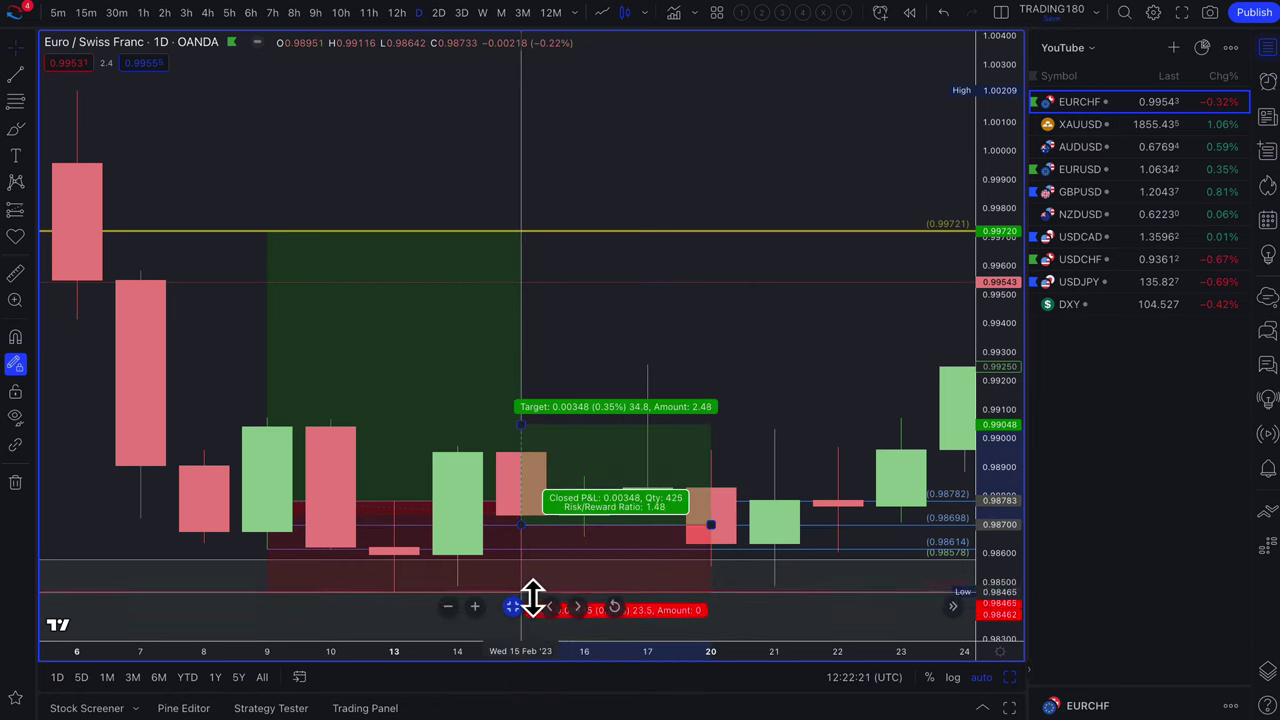
left_click(526, 563)
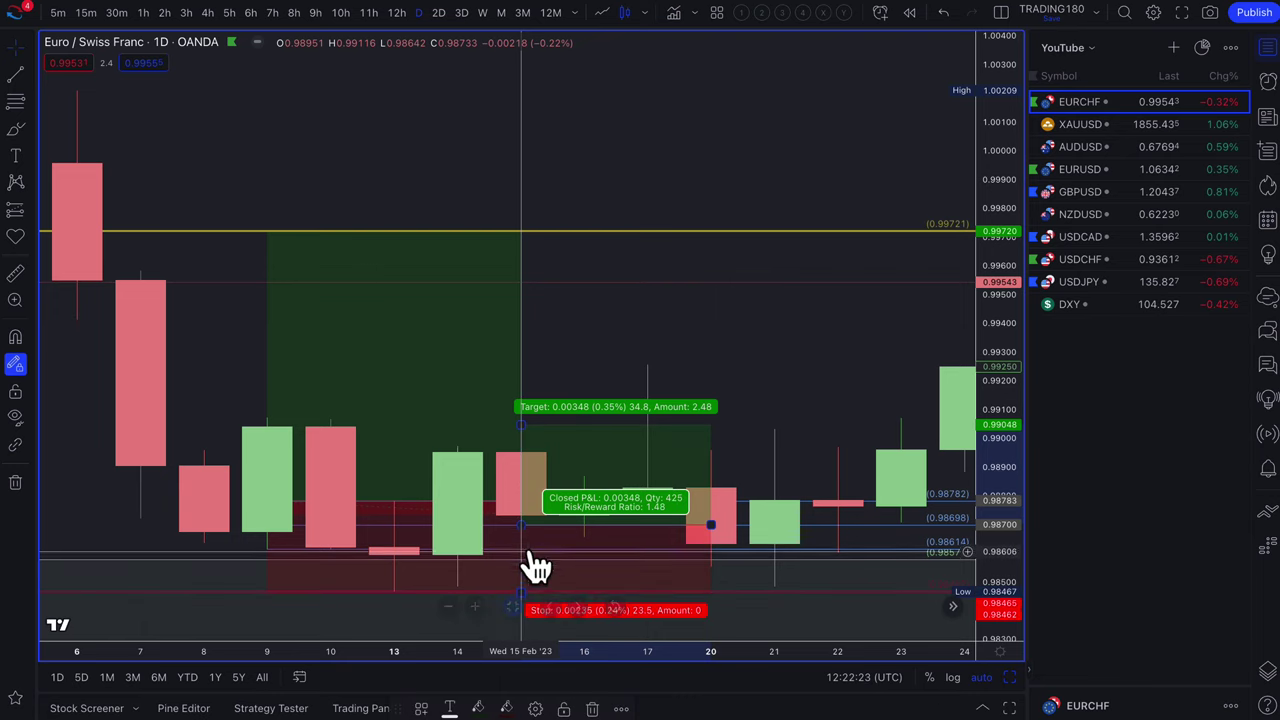
Add a third long position at the 20 February candle with entry 0.98613 and stop 0.98467
left_click(15, 211)
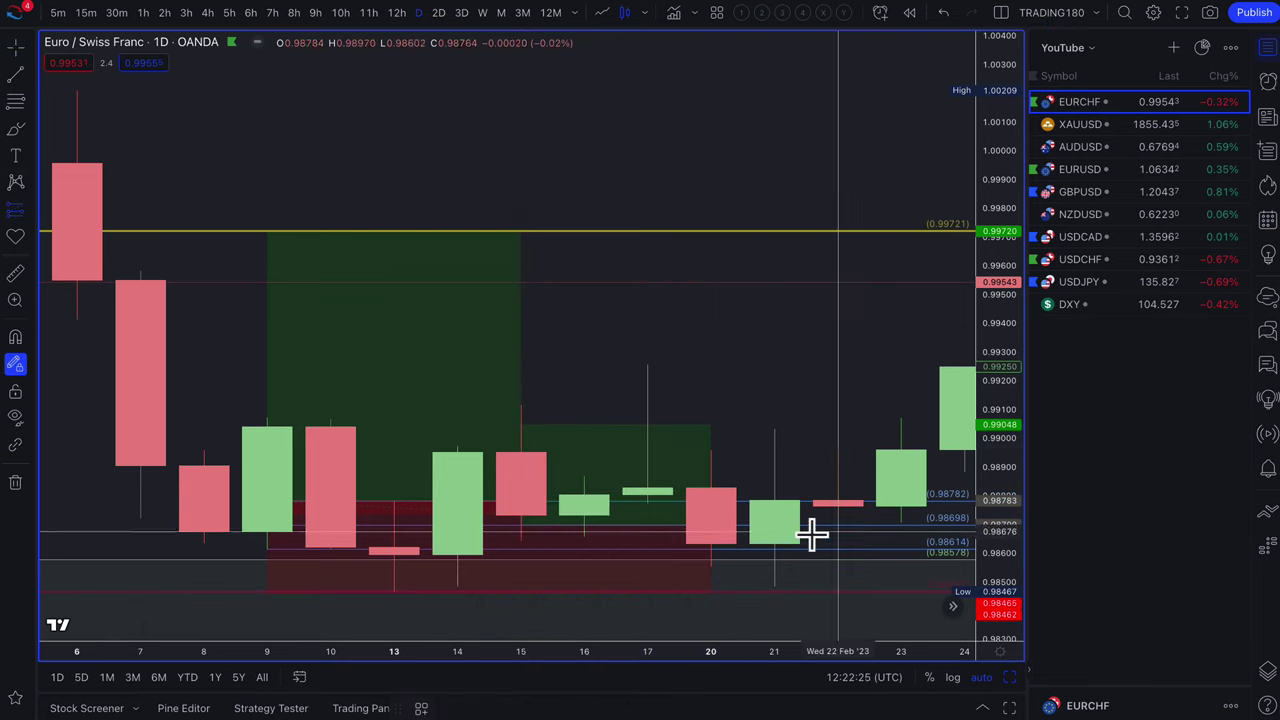
left_click(712, 551)
left_click_drag(1003, 515, 1000, 562)
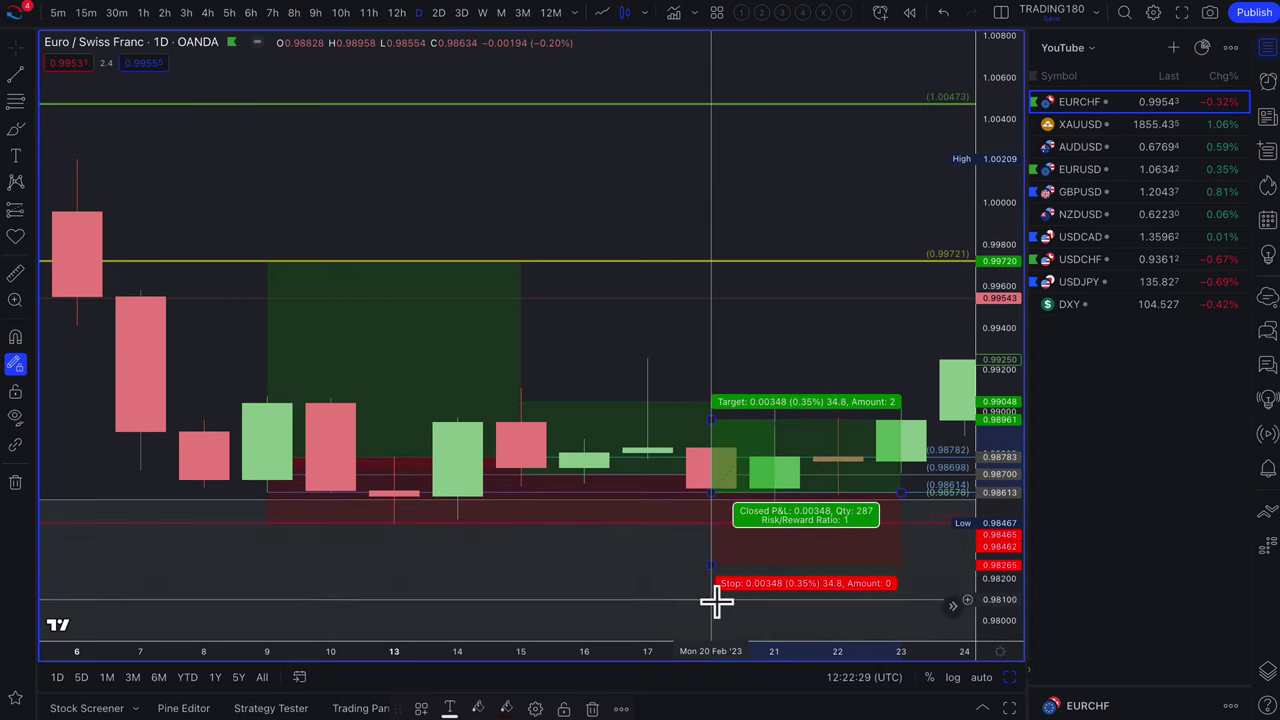
left_click_drag(714, 567, 721, 527)
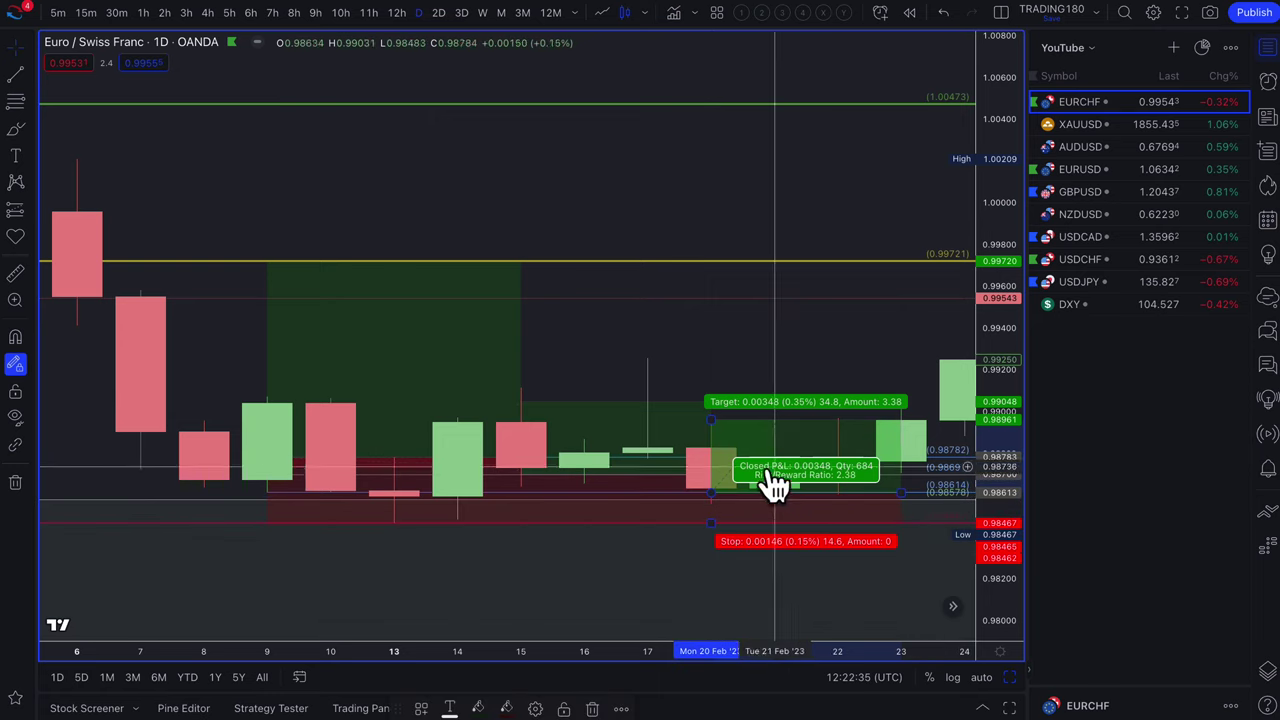
Raise the target of the third long position to 0.99217 and that of the second to 0.99296
left_click_drag(713, 422, 714, 375)
left_click(525, 462)
left_click_drag(521, 403, 523, 357)
left_click(267, 456)
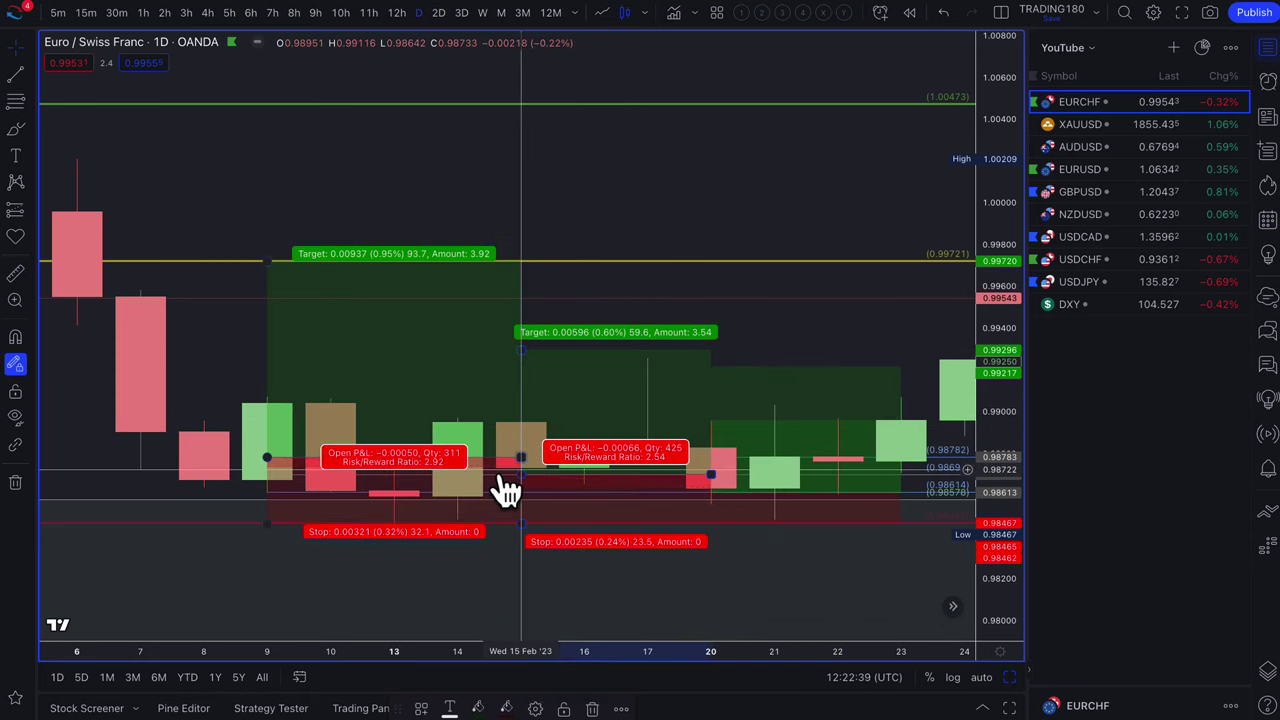
scroll(509, 491, "down", 3)
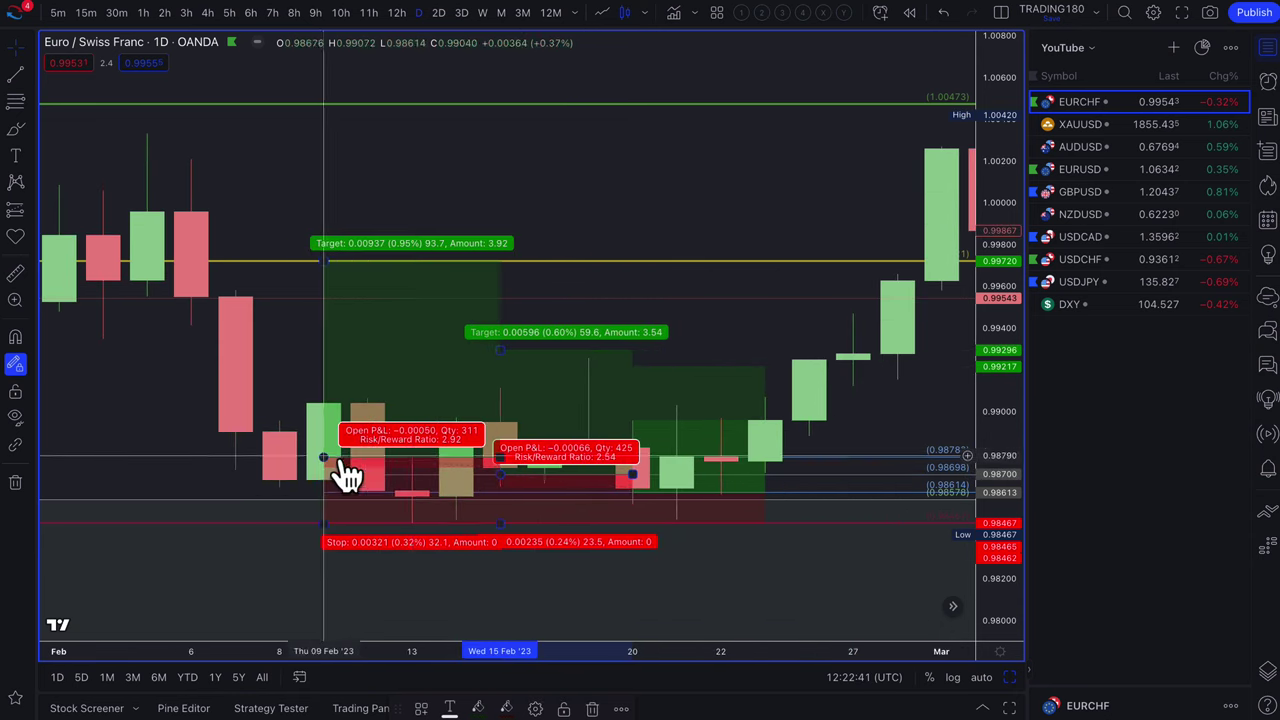
scroll(491, 520, "up", 2)
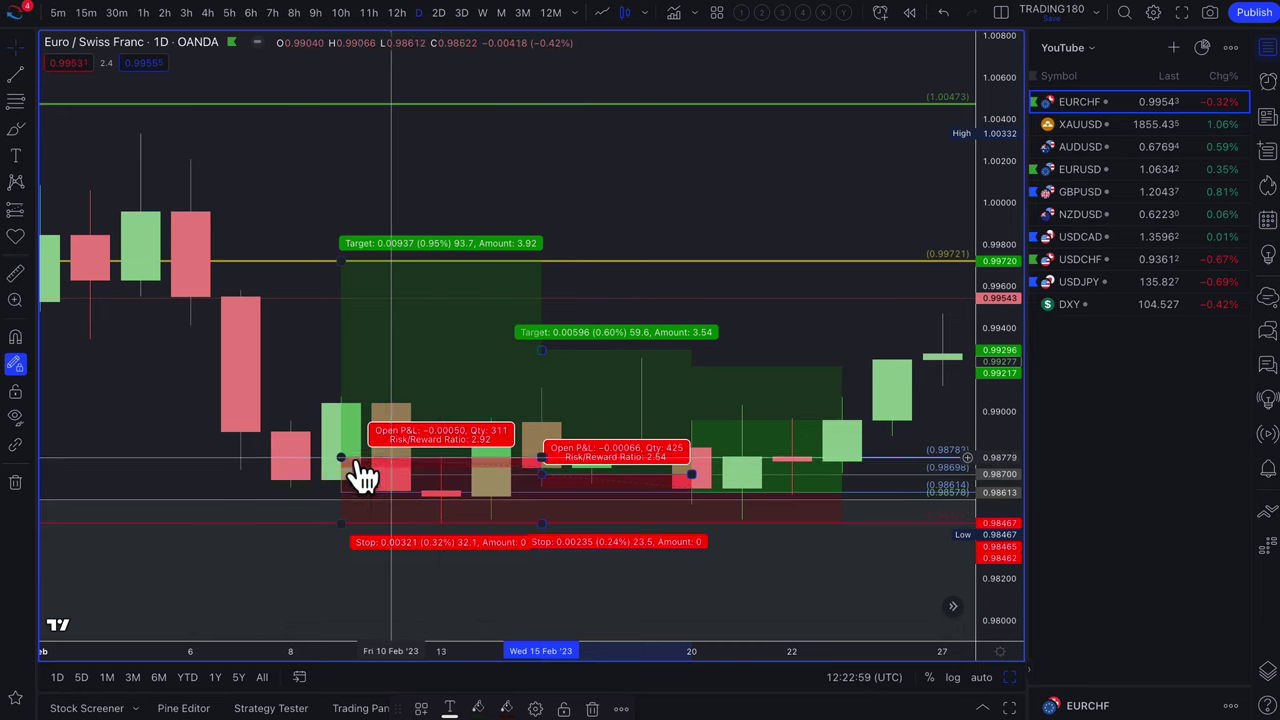
key("Delete")
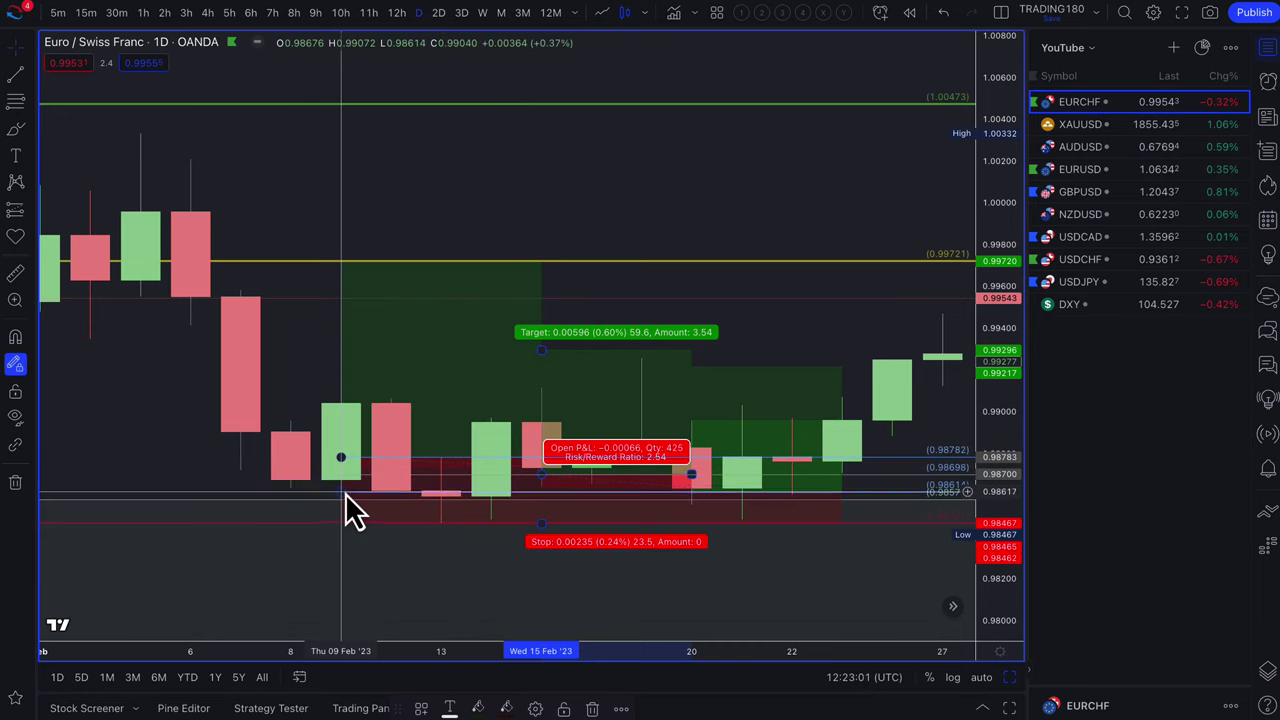
key("ctrl+z")
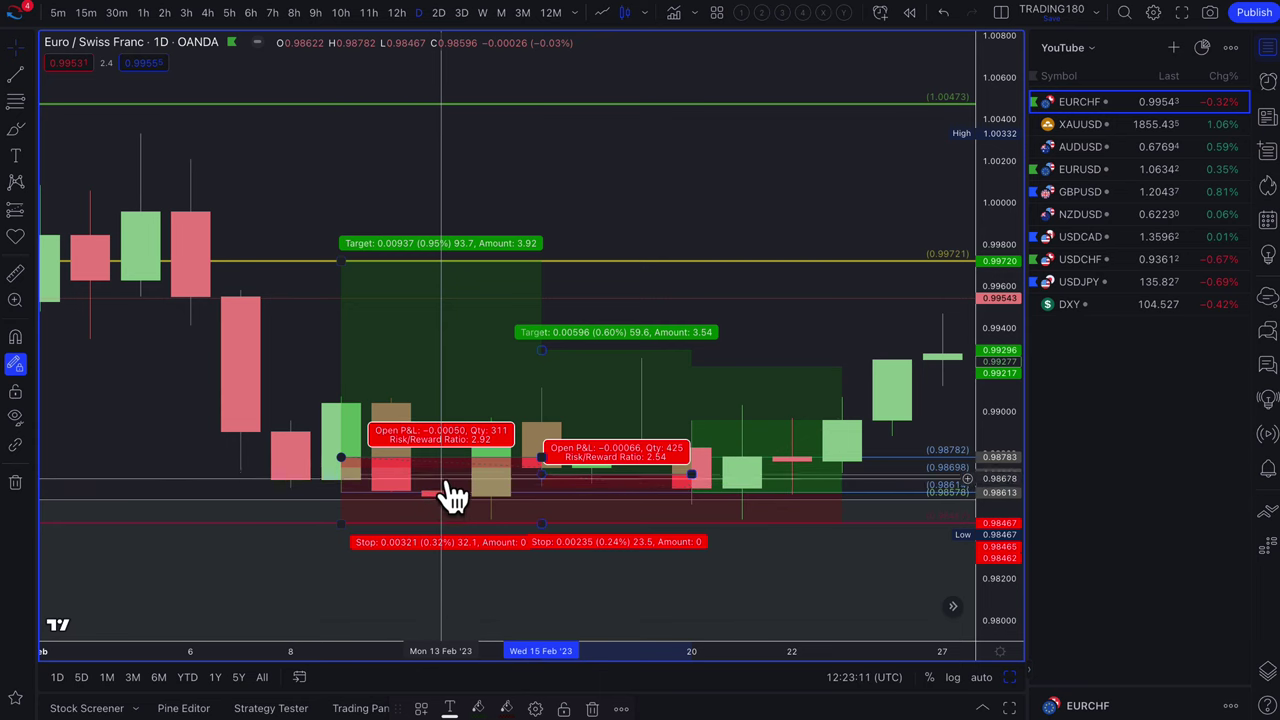
Handwrite "0.1" and "0.2" with the Brush under the latest candles, and "0.3" beneath them in the grey zone
scroll(455, 525, "down", 5)
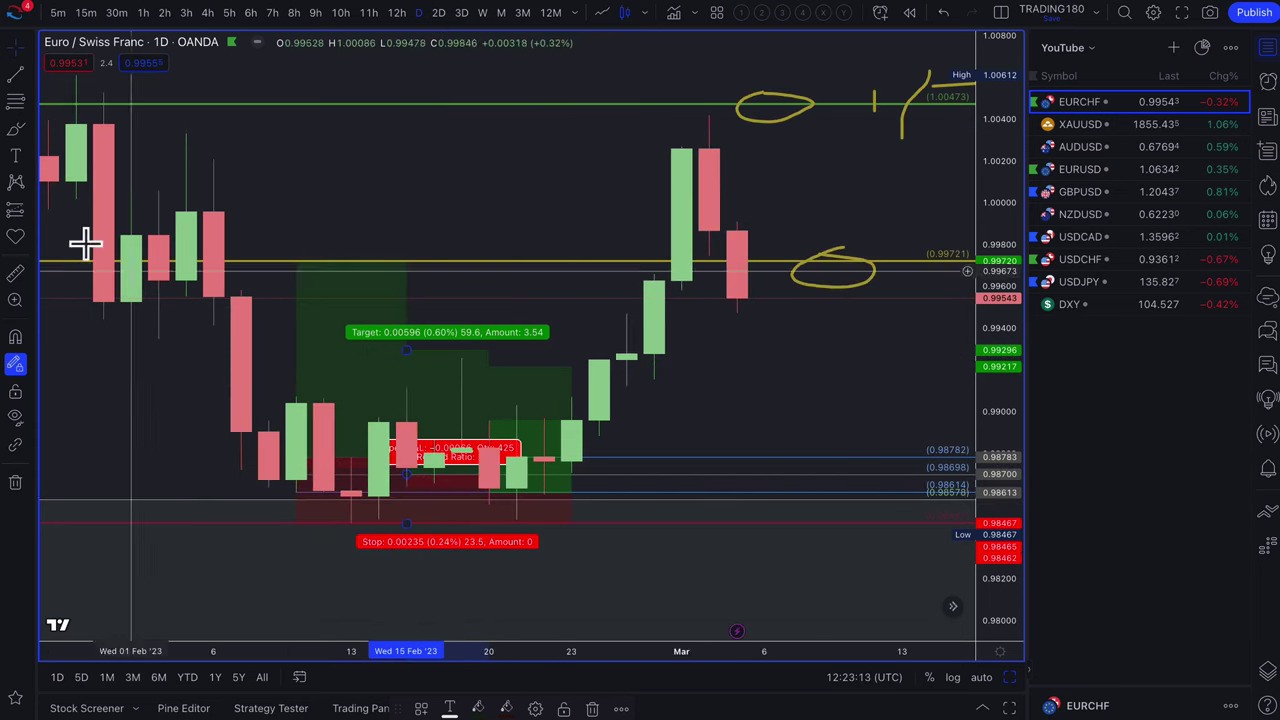
left_click(15, 129)
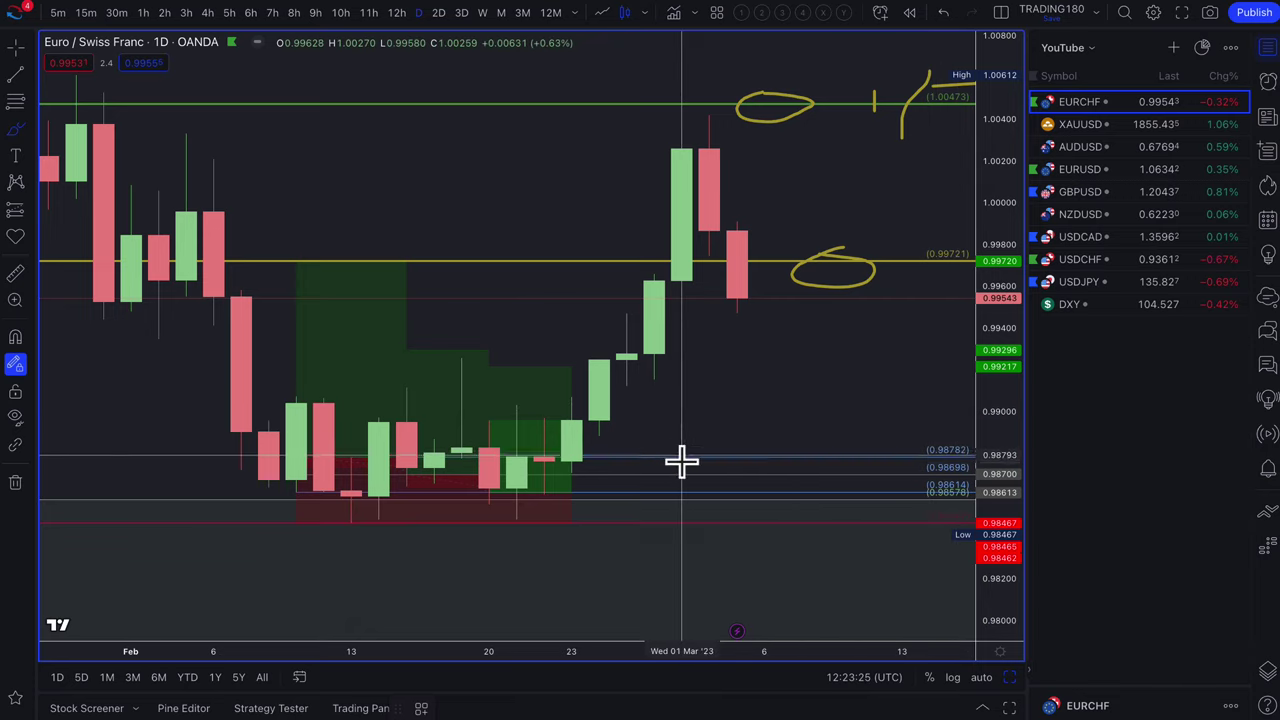
left_click_drag(718, 378, 792, 396)
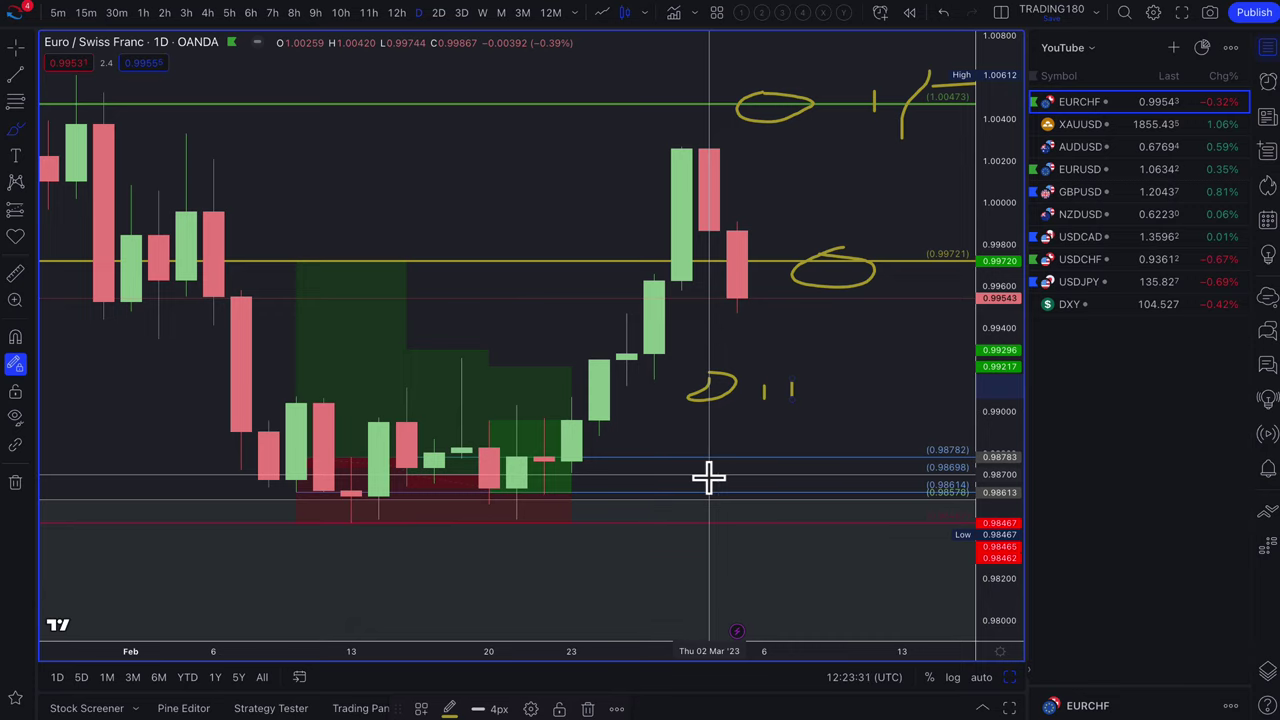
left_click_drag(850, 388, 952, 398)
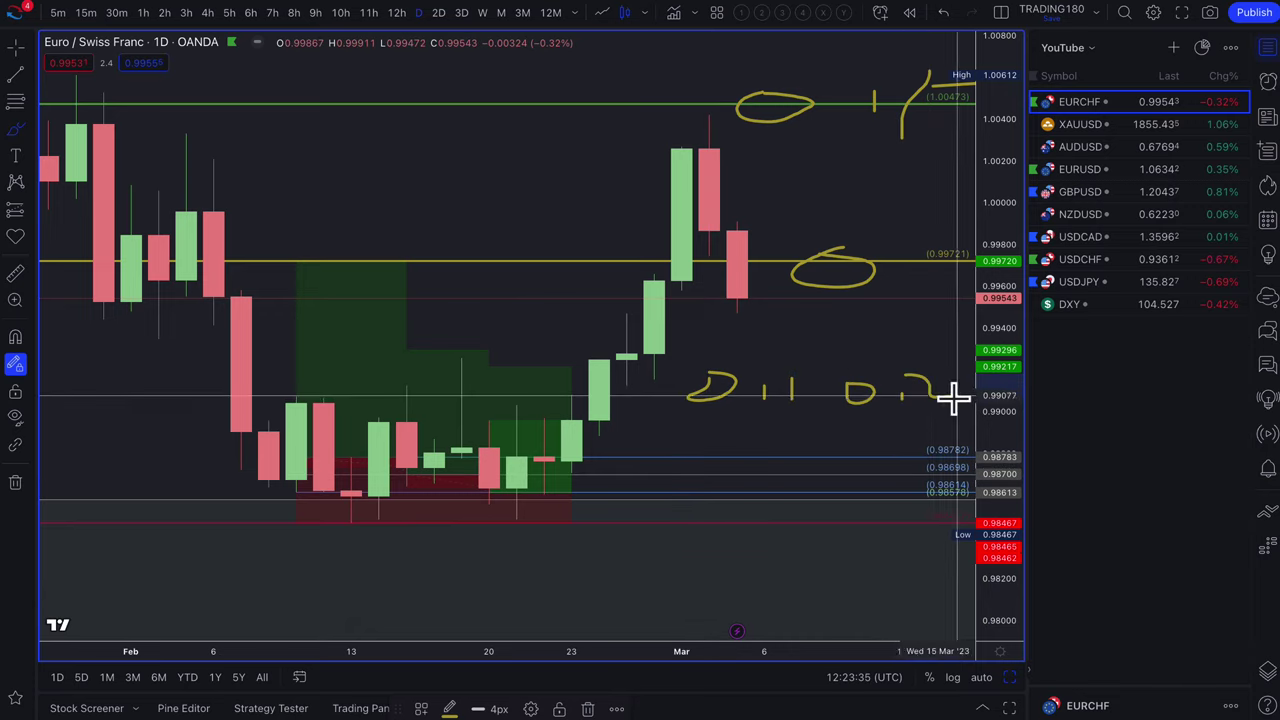
left_click_drag(703, 554, 765, 576)
left_click_drag(765, 544, 790, 543)
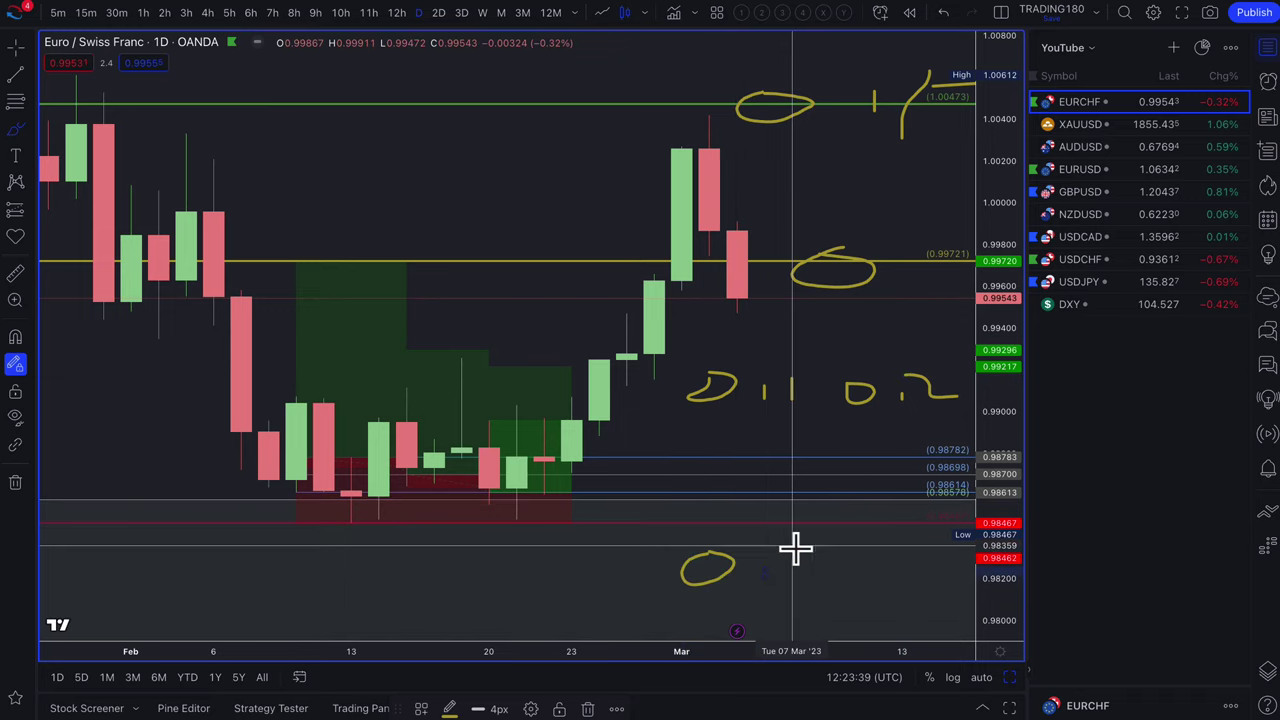
Lower the target of the 20 February long position to 0.98912
mouse_move(471, 514)
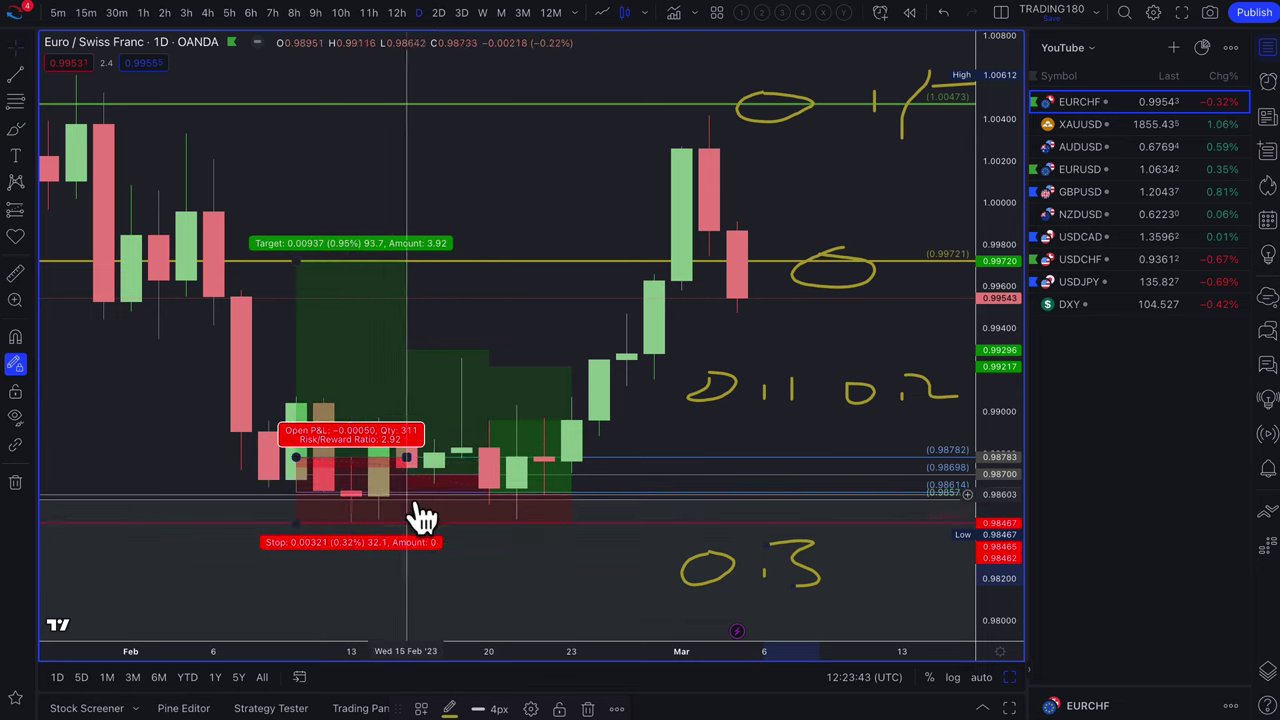
mouse_move(494, 443)
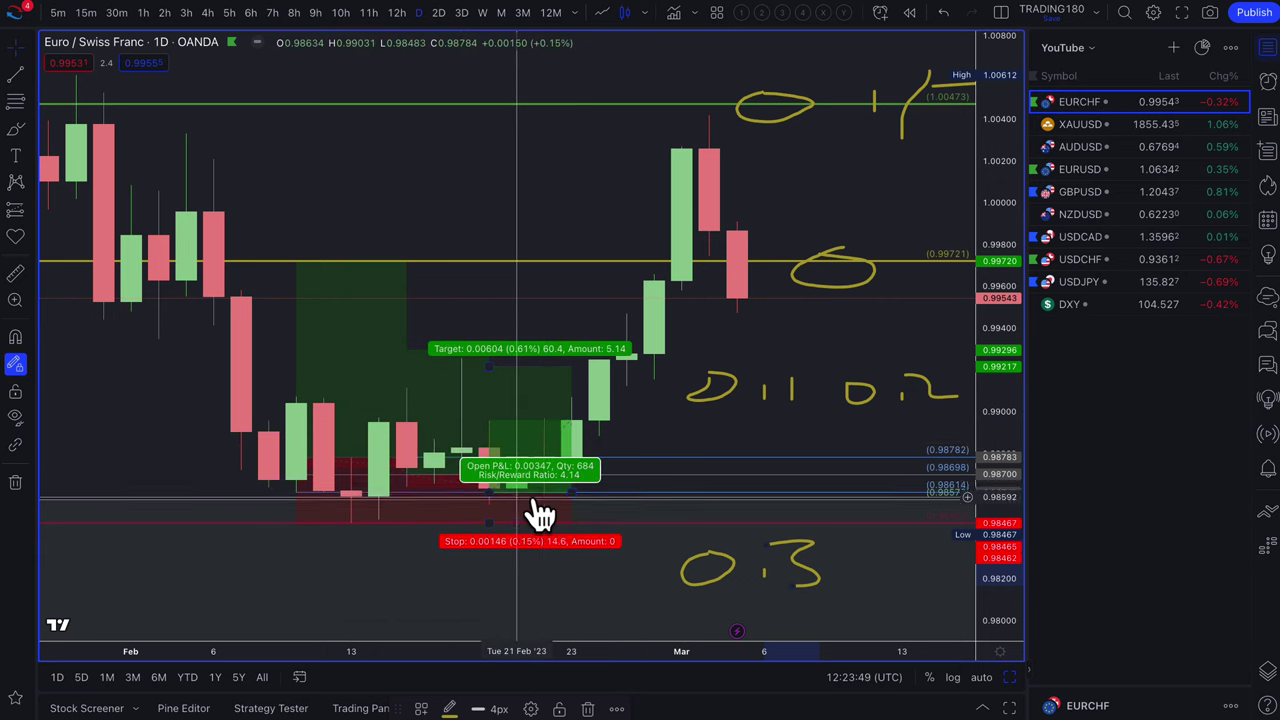
left_click_drag(489, 372, 512, 433)
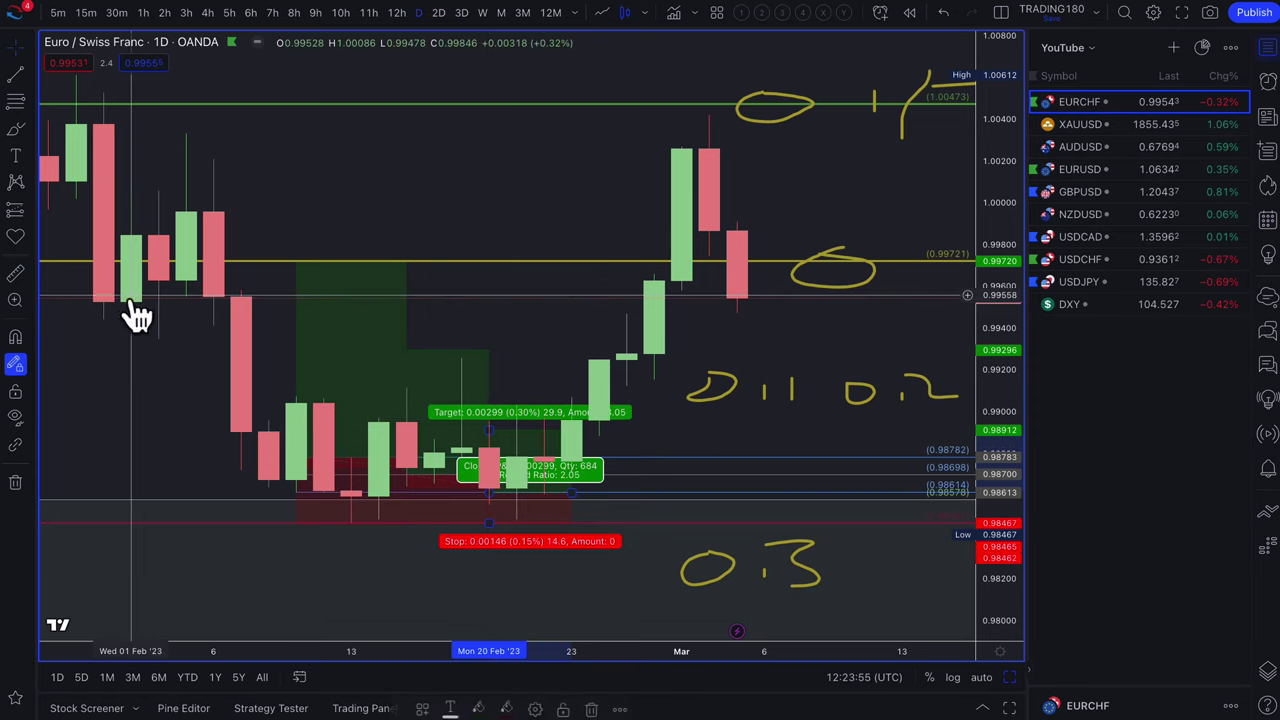
Circle the handwritten "0.3" and the "0.1 0.2" pair with the Brush, and handwrite "06" below the long positions
left_click(15, 130)
mouse_move(794, 531)
left_mouse_down()
mouse_move(748, 608)
mouse_move(758, 510)
left_mouse_up()
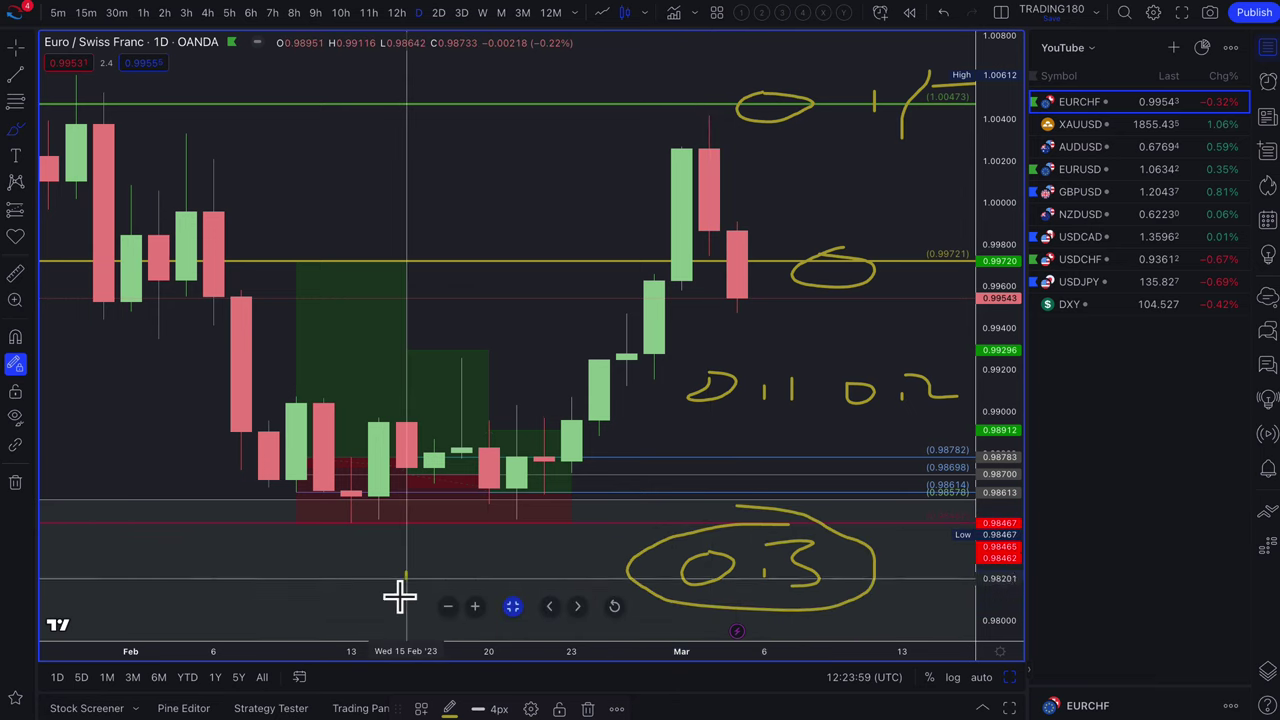
mouse_move(402, 594)
left_mouse_down()
mouse_move(434, 571)
mouse_move(446, 580)
mouse_move(471, 551)
mouse_move(463, 589)
left_mouse_up()
mouse_move(928, 345)
left_mouse_down()
mouse_move(766, 343)
mouse_move(709, 423)
mouse_move(963, 414)
mouse_move(857, 346)
left_mouse_up()
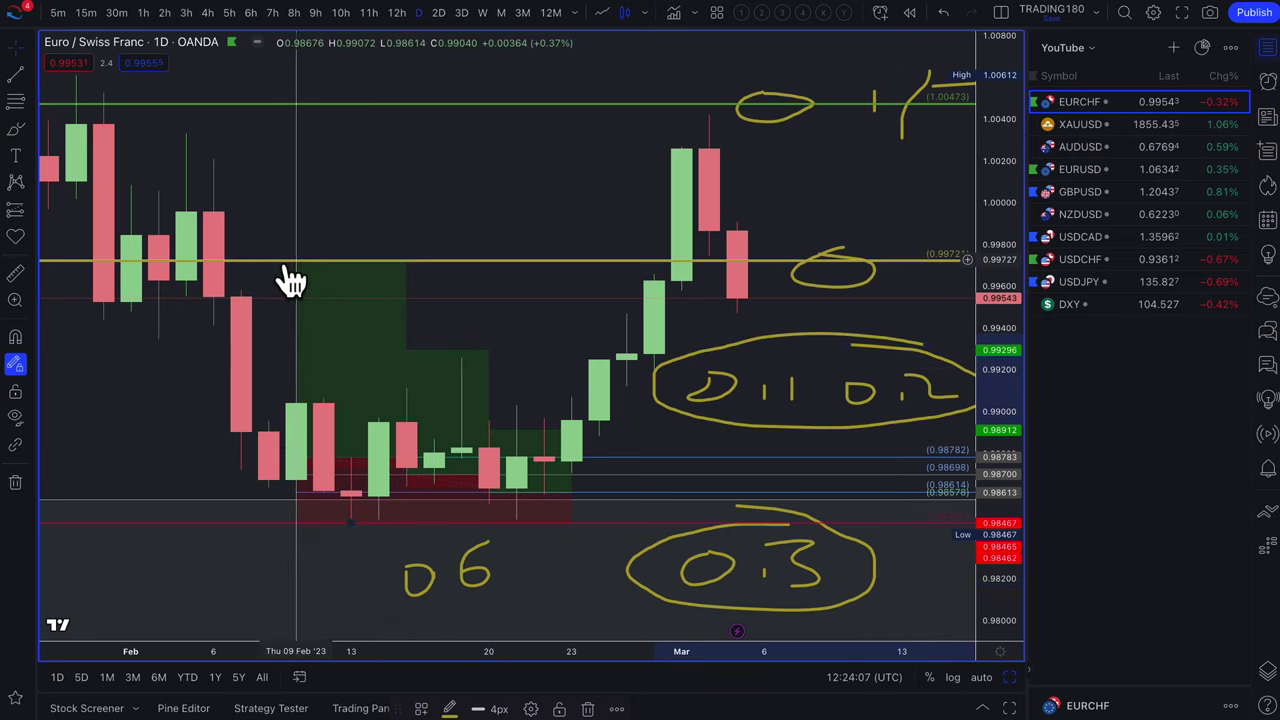
Raise the first long position's target to 1.00474 and the second one's target to the yellow 0.99721 line
mouse_move(299, 265)
left_click_drag(299, 265, 295, 110)
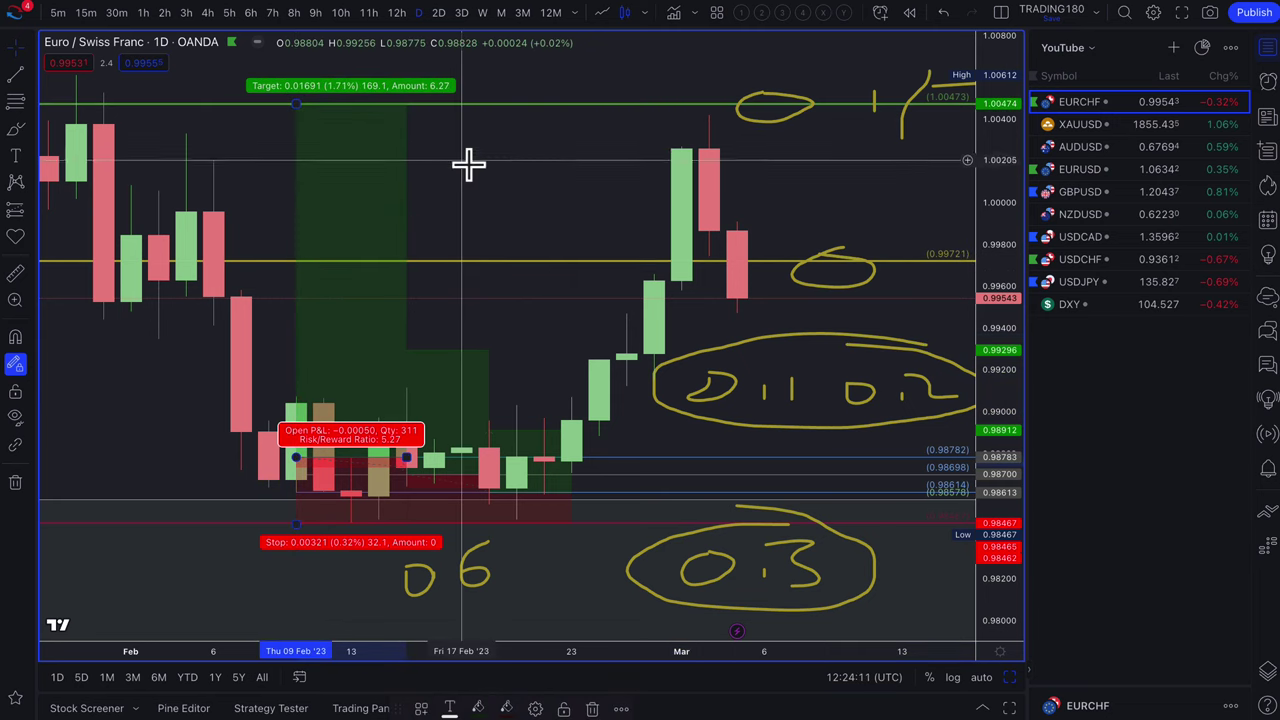
scroll(477, 183, "down", 2)
mouse_move(445, 352)
left_click_drag(441, 355, 450, 268)
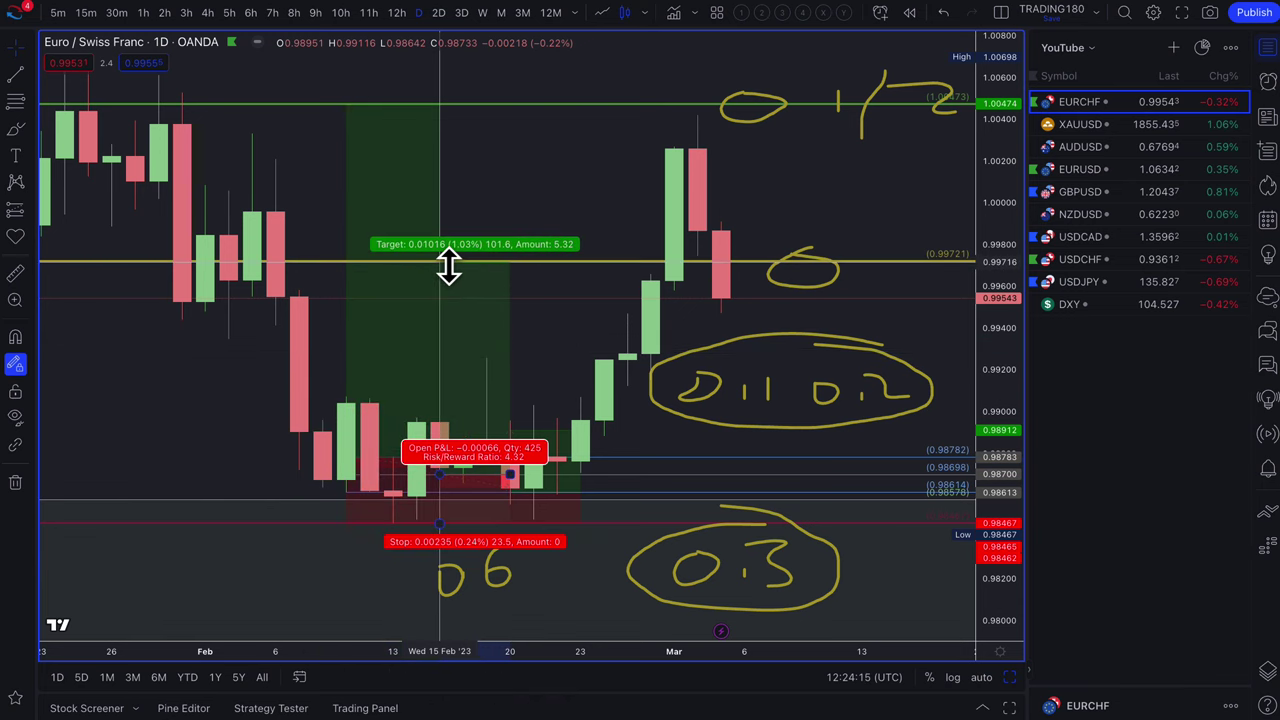
scroll(506, 314, "down", 3)
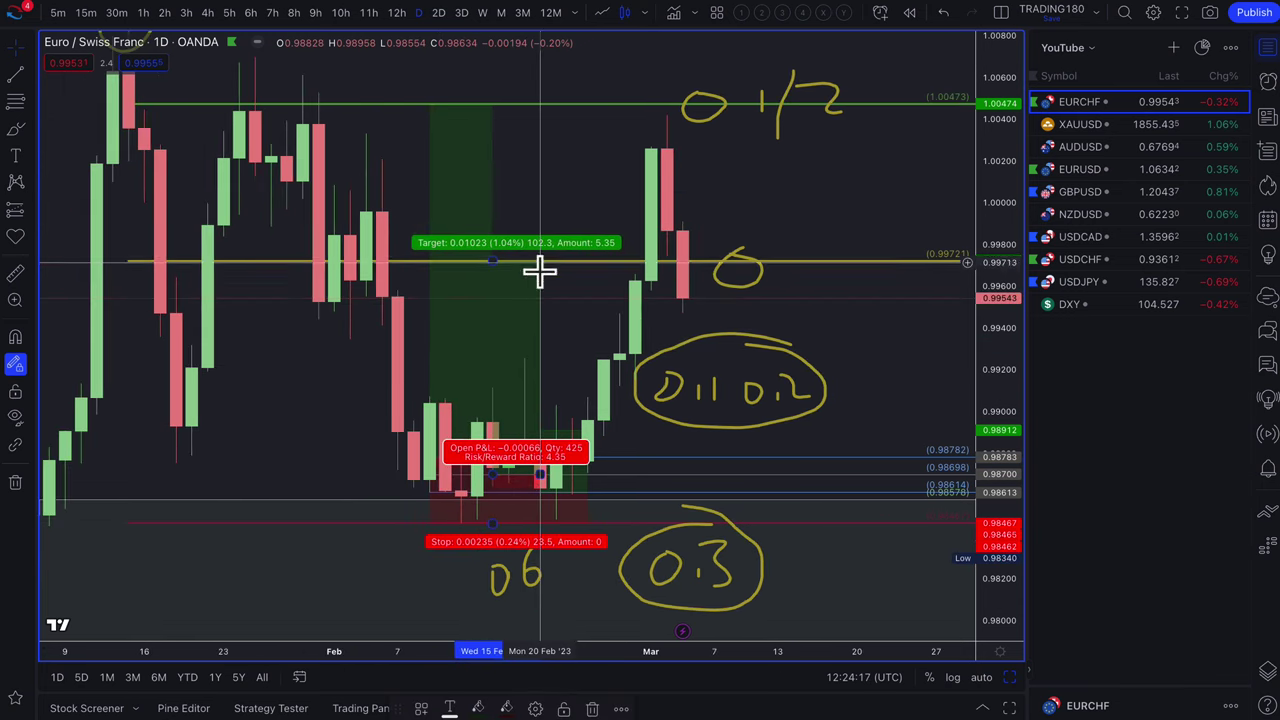
scroll(700, 386, "up", 4)
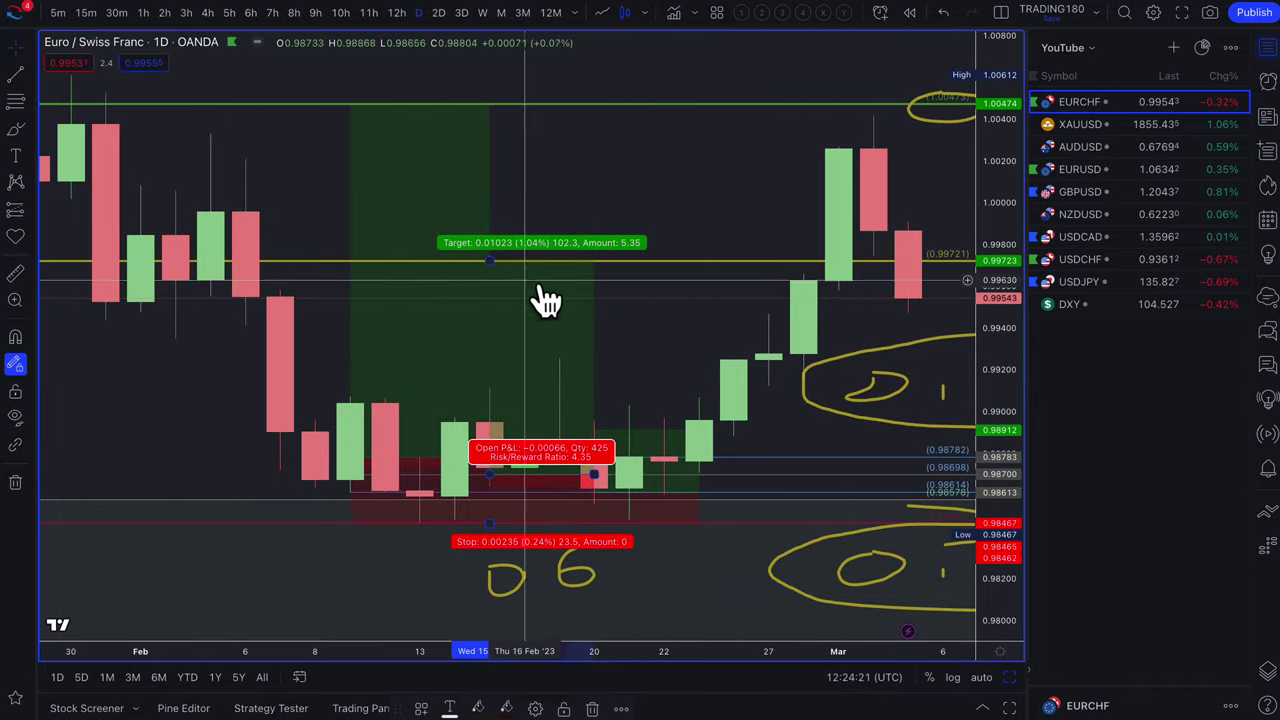
scroll(695, 390, "right", 1)
scroll(650, 370, "down", 2)
left_click(528, 470)
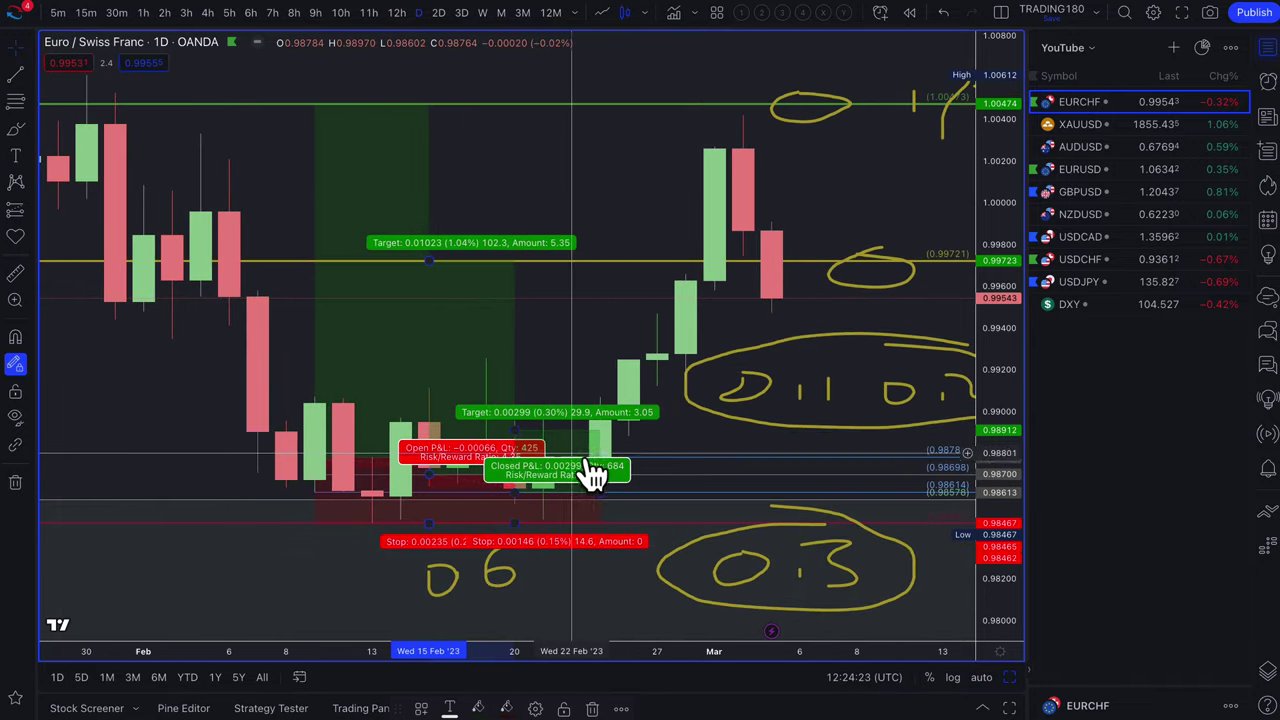
key("Delete")
scroll(594, 531, "down", 3)
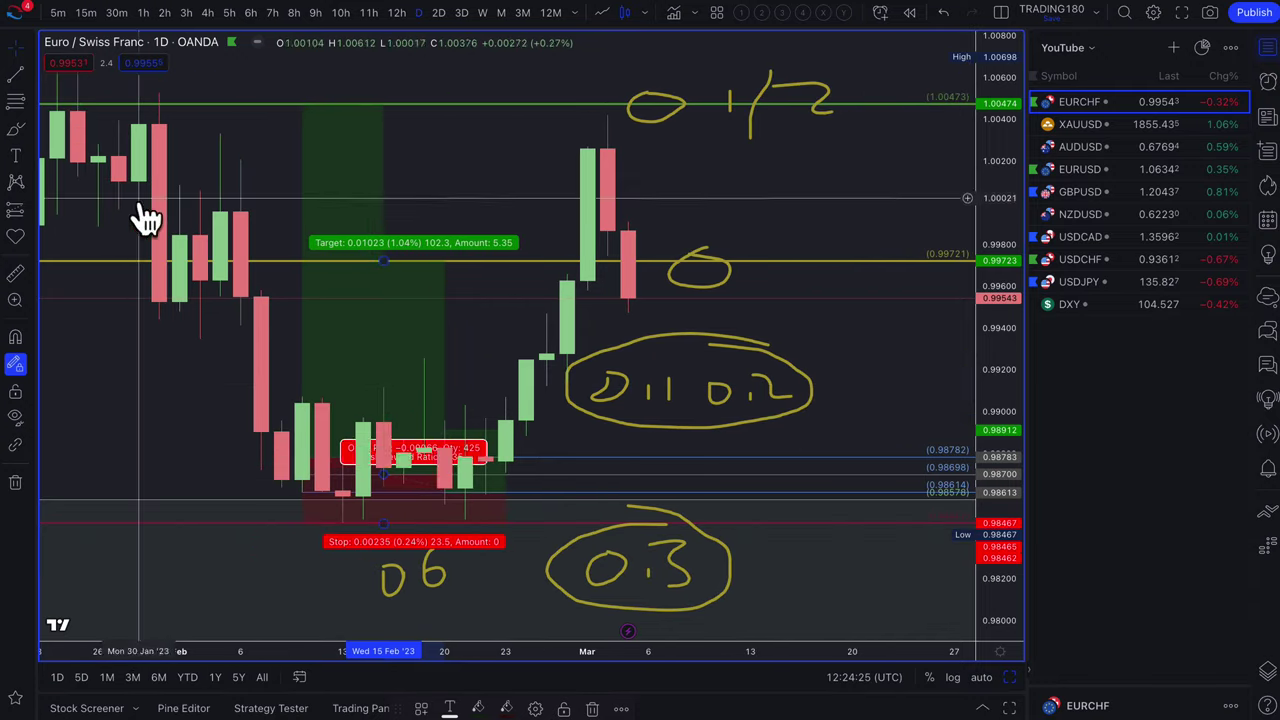
Handwrite "0.8" with the Brush beside the circled "0.1 0.2" pair, circle it, and circle the "0.1" separately
left_click(200, 250)
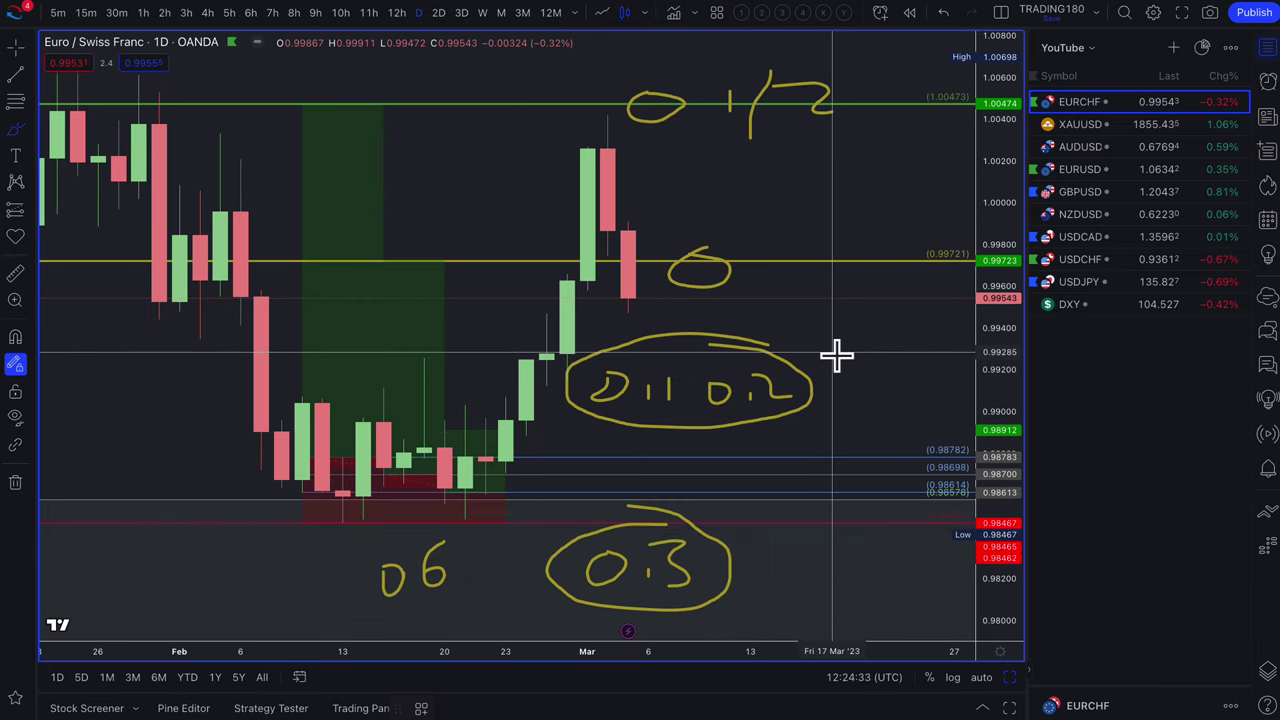
mouse_move(846, 343)
left_mouse_down()
mouse_move(826, 378)
mouse_move(833, 346)
left_mouse_up()
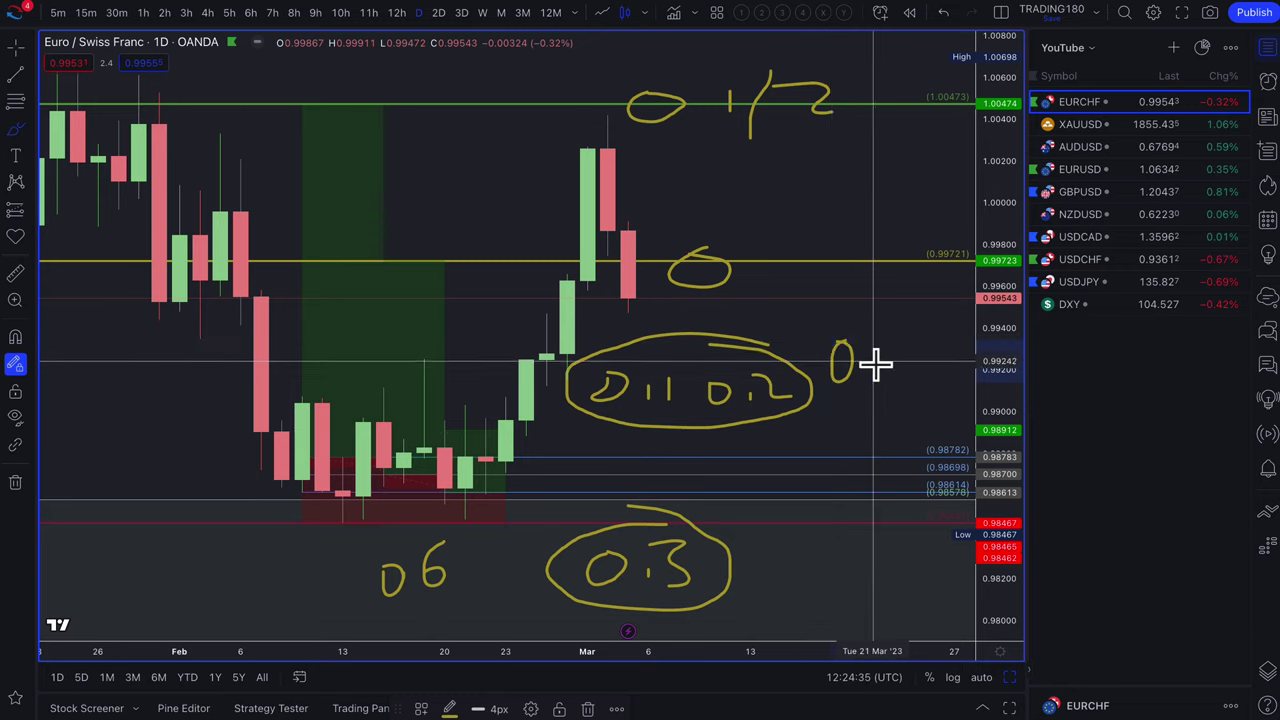
left_click(872, 369)
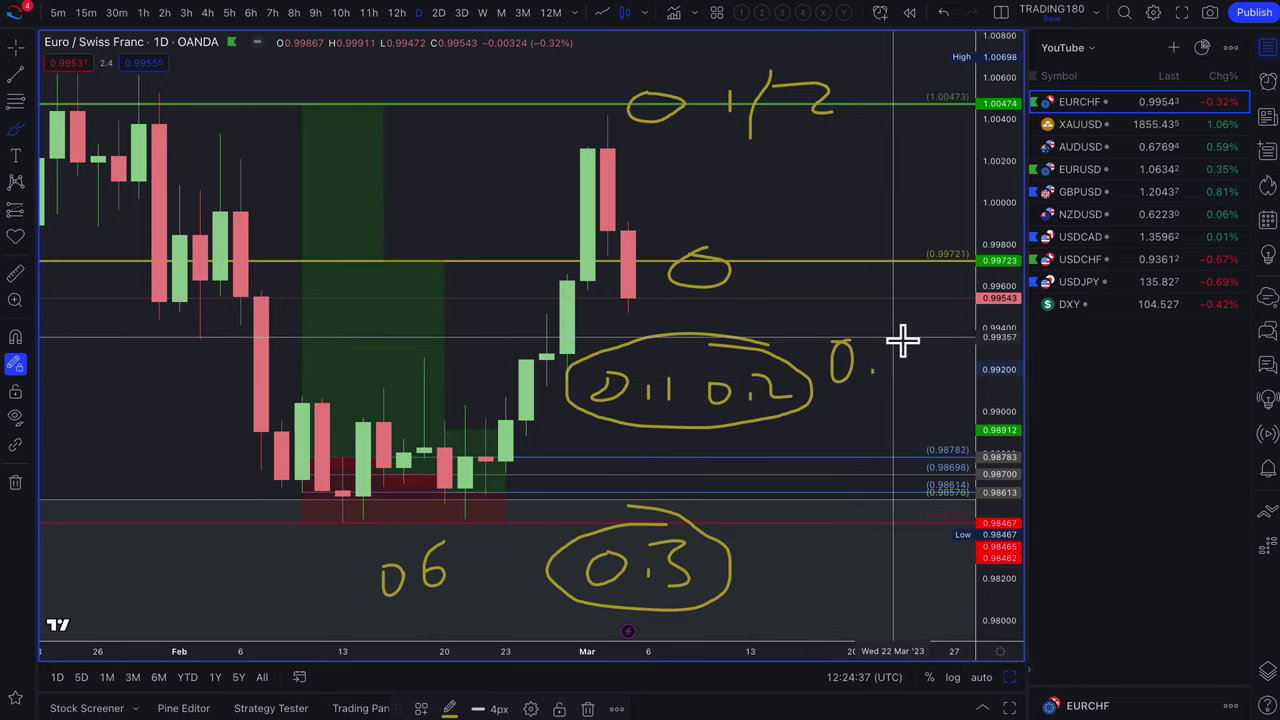
mouse_move(902, 340)
left_mouse_down()
mouse_move(920, 371)
mouse_move(846, 349)
mouse_move(806, 318)
mouse_move(857, 300)
left_mouse_up()
scroll(909, 371, "down", 1)
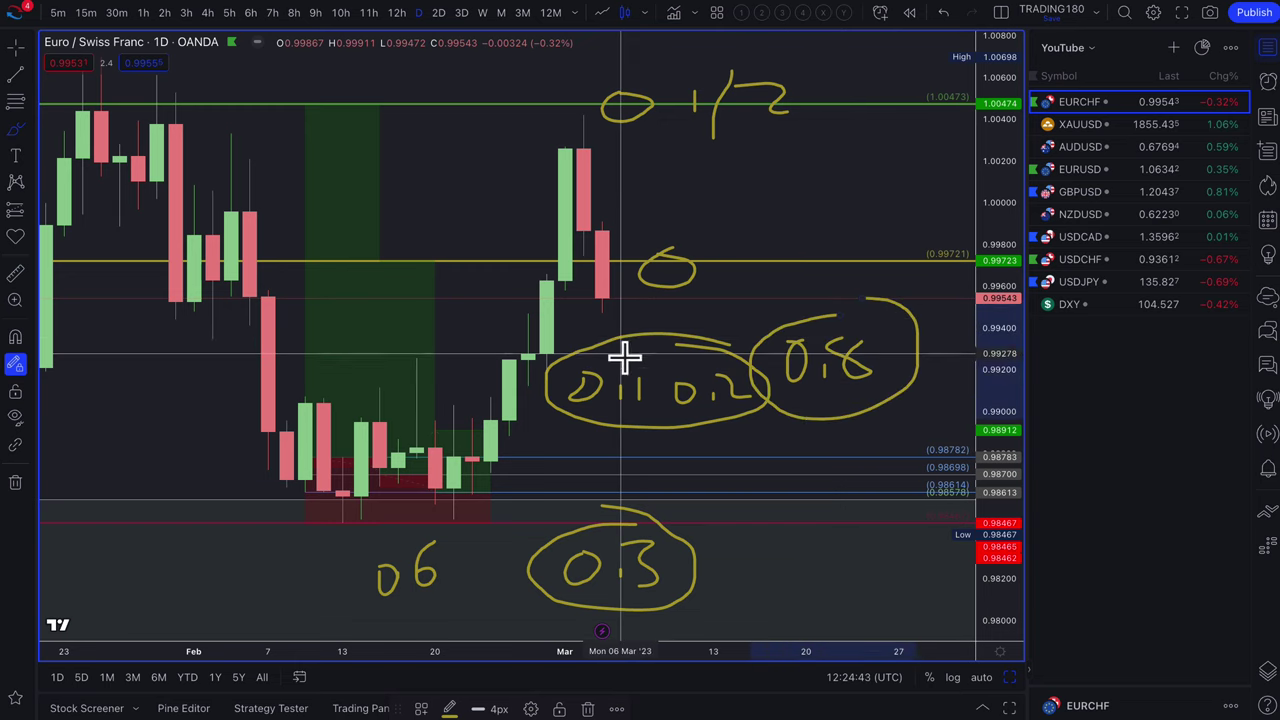
mouse_move(614, 434)
left_mouse_down()
mouse_move(586, 357)
mouse_move(543, 366)
mouse_move(600, 383)
left_mouse_up()
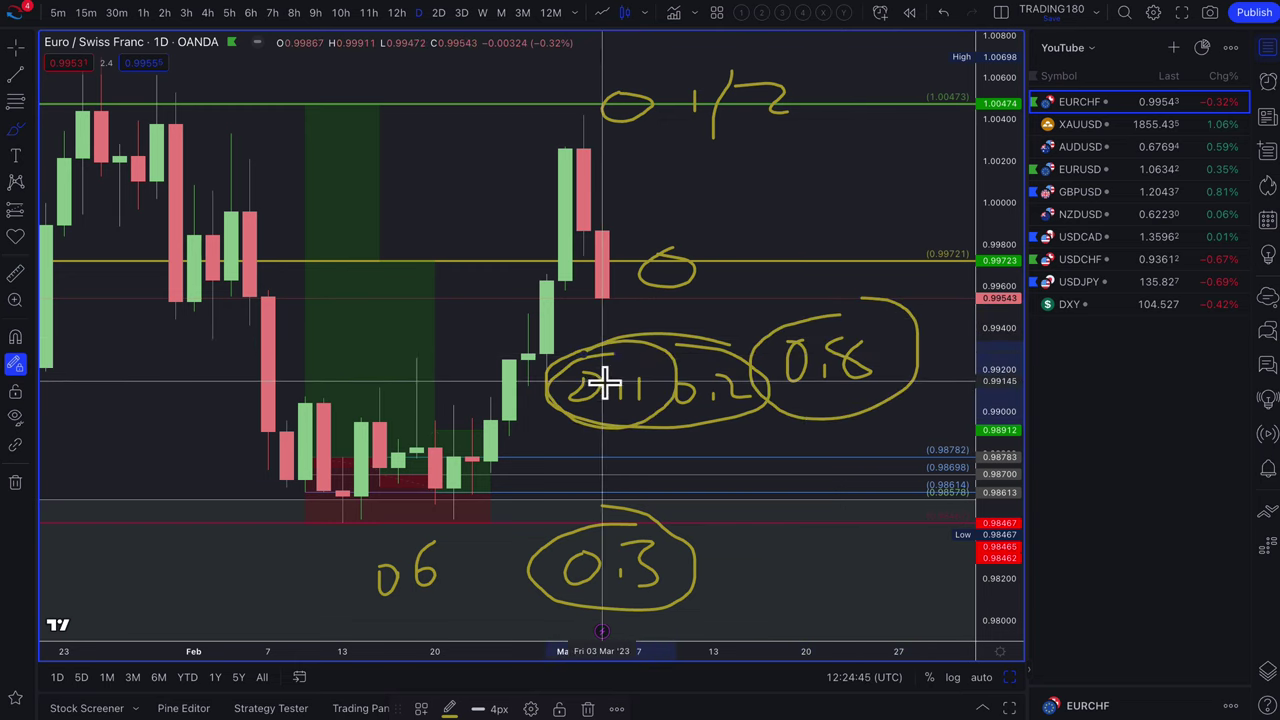
Raise the target of the 9 February long position above the green 1.00473 line to 1.00697
mouse_move(349, 143)
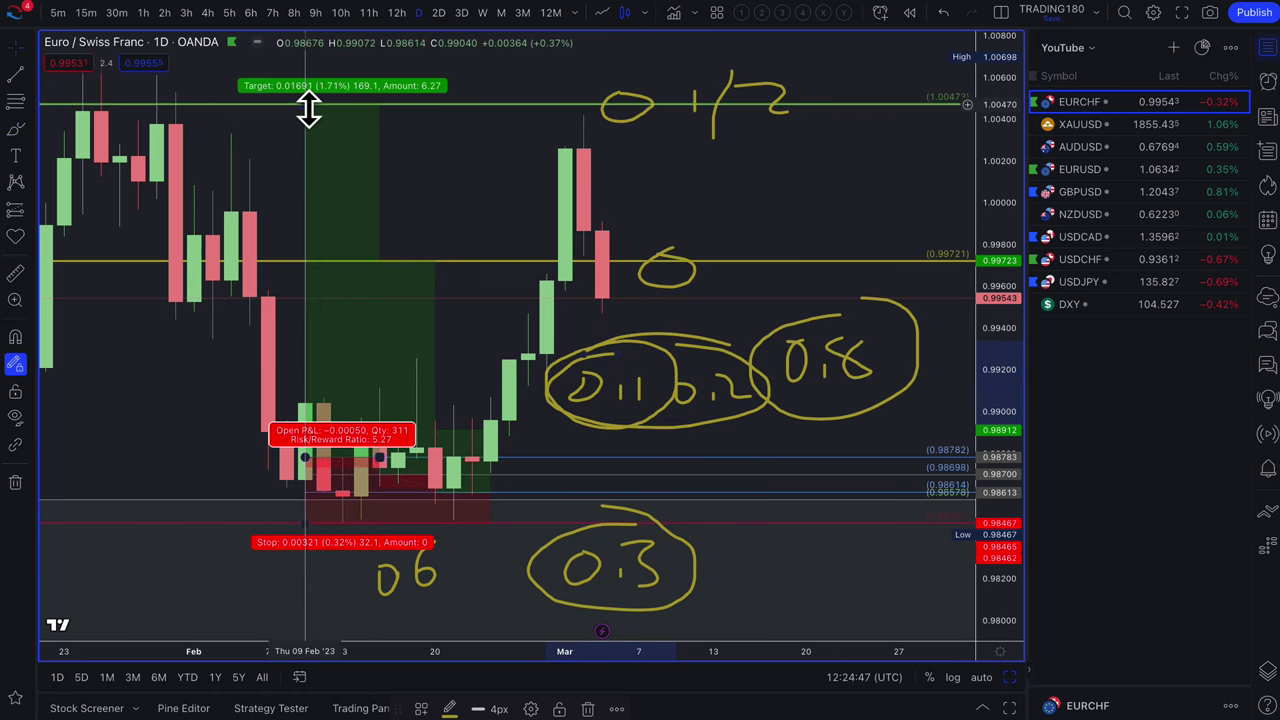
mouse_move(305, 110)
left_mouse_down()
mouse_move(332, 308)
mouse_move(329, 134)
mouse_move(343, 160)
mouse_move(316, 135)
mouse_move(320, 106)
left_mouse_up()
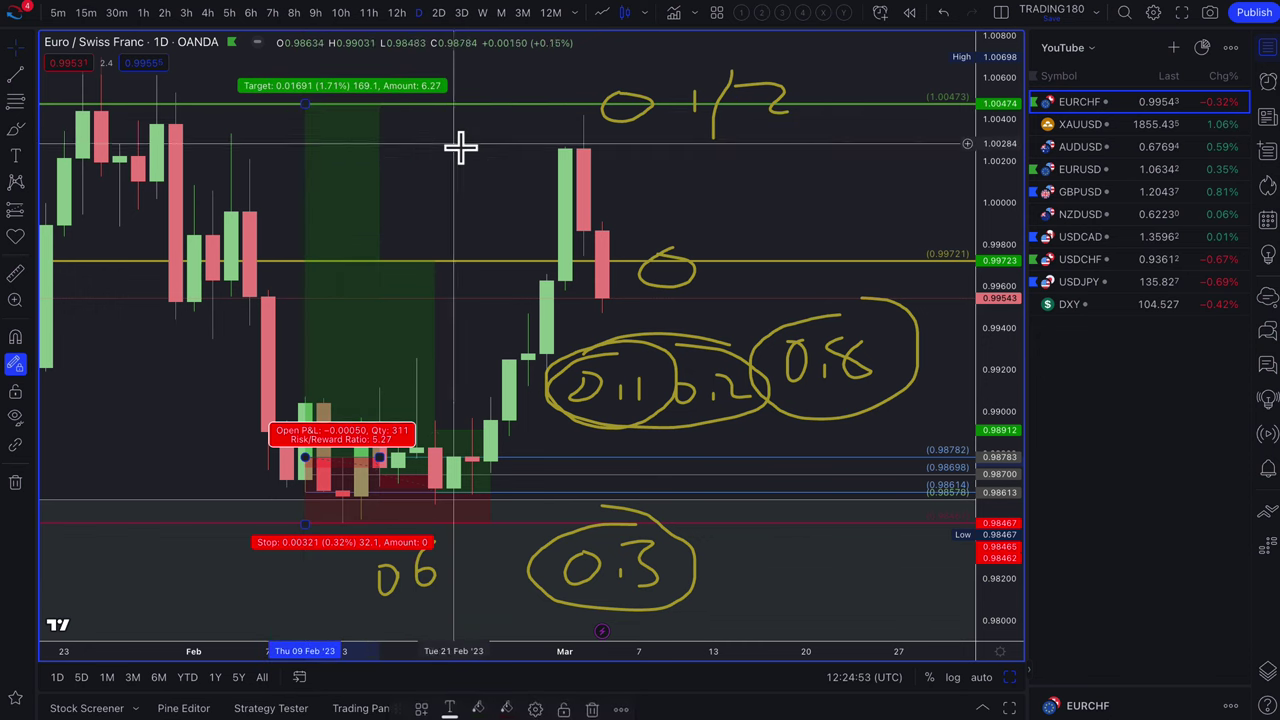
scroll(515, 163, "down", 3)
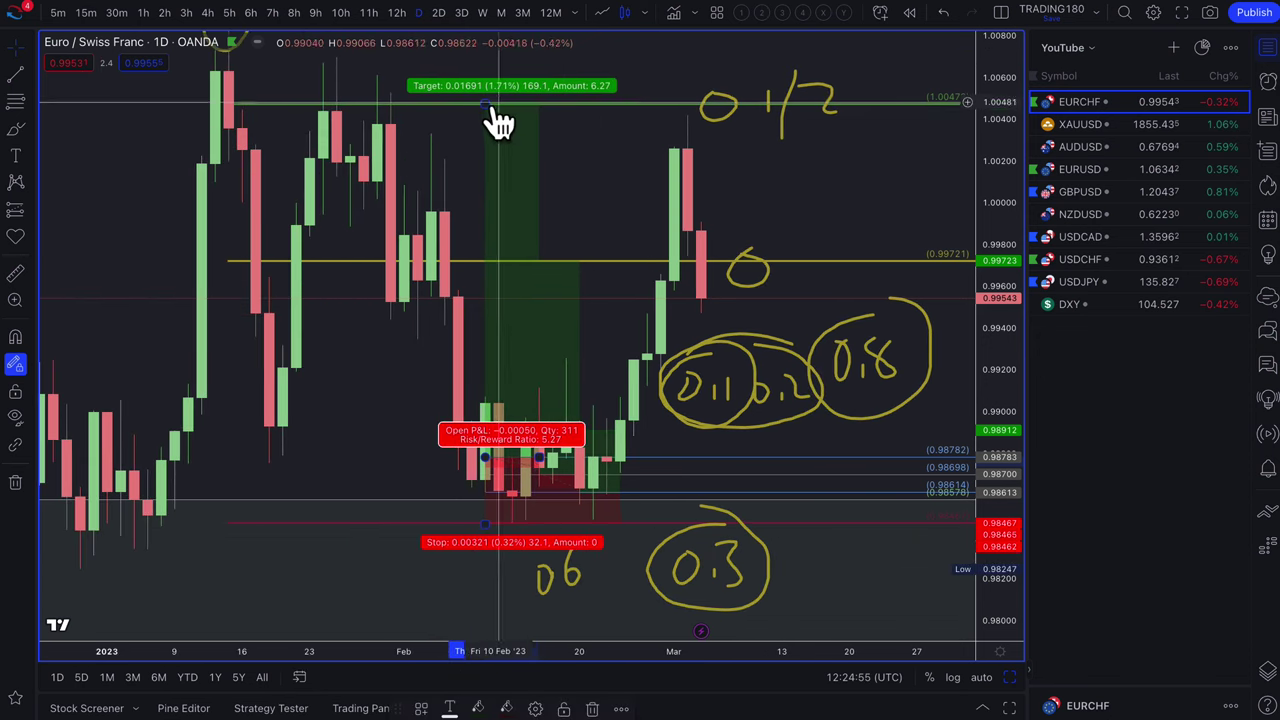
mouse_move(487, 107)
left_mouse_down()
mouse_move(474, 89)
mouse_move(474, 106)
mouse_move(484, 78)
left_mouse_up()
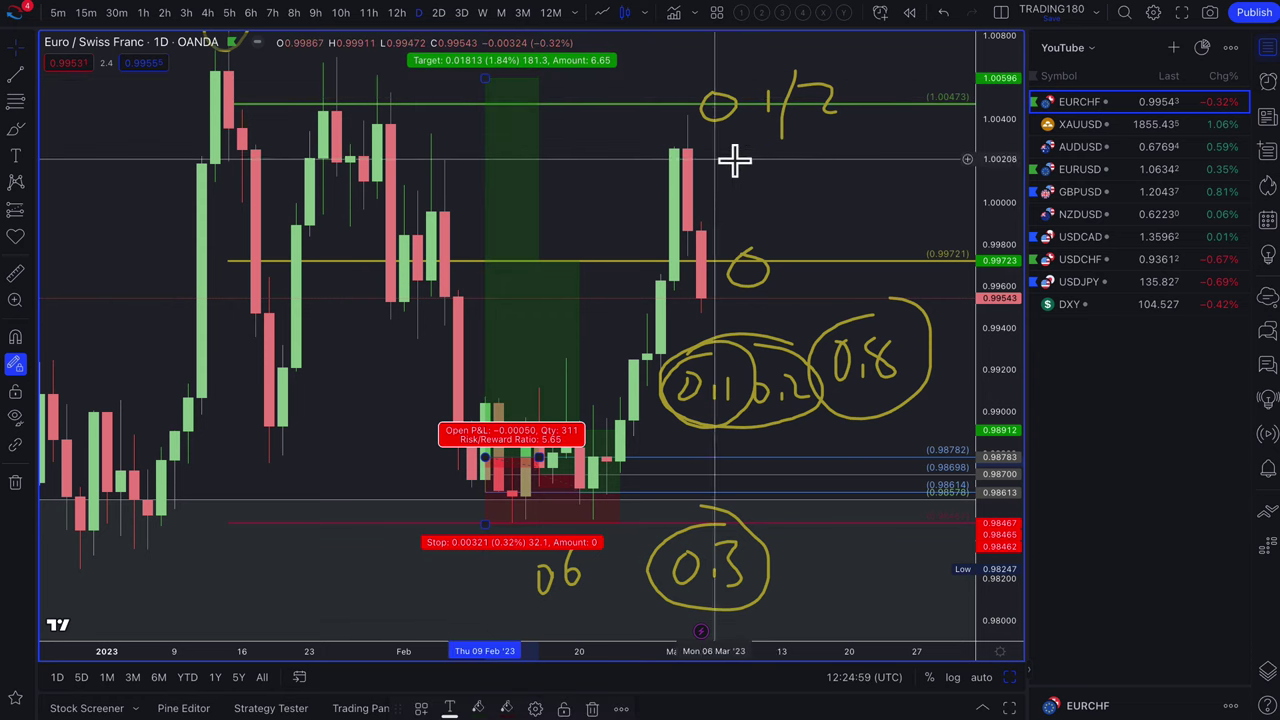
mouse_move(486, 80)
left_mouse_down()
mouse_move(486, 117)
mouse_move(485, 57)
left_mouse_up()
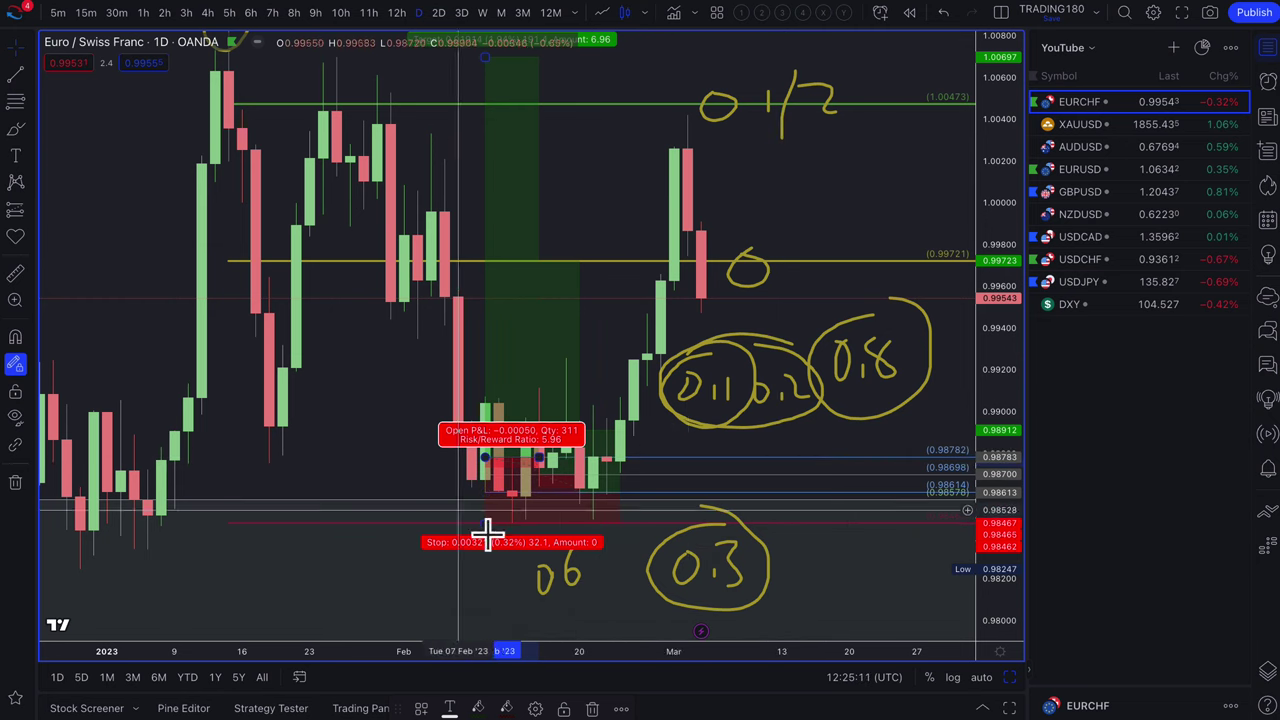
left_click(540, 472)
key("ctrl+z")
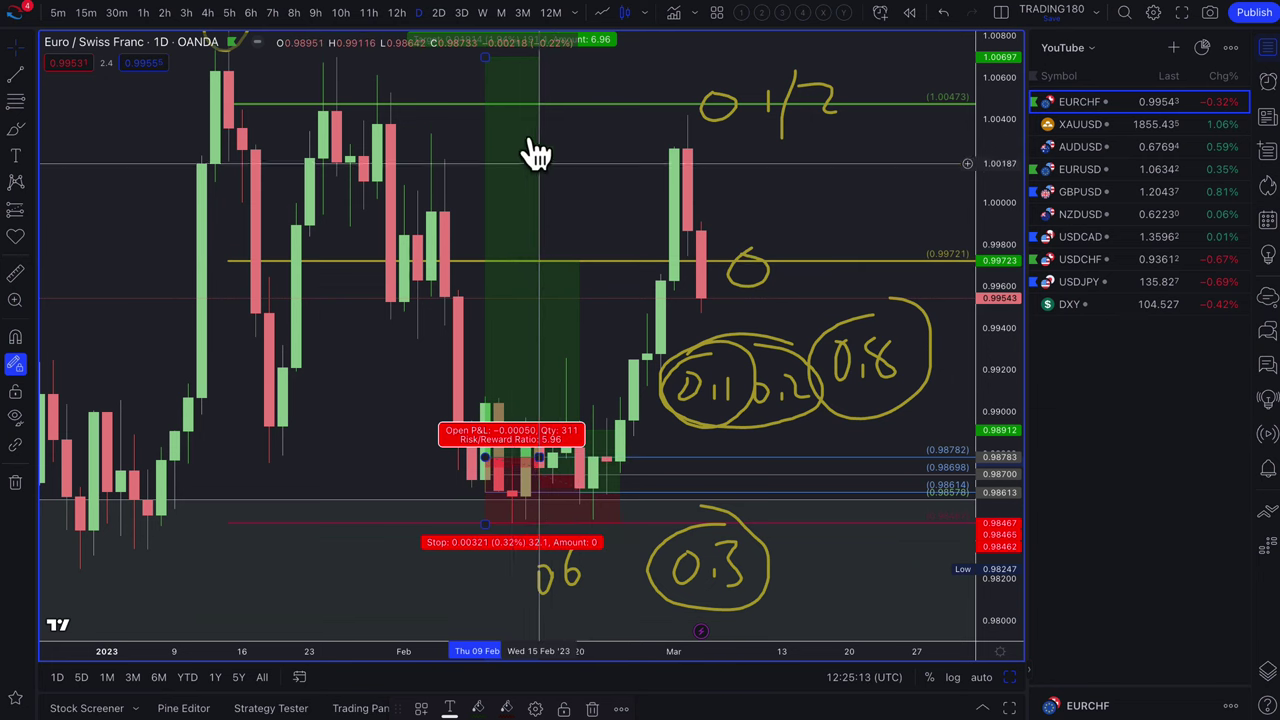
Turn on automatic price scaling so the EURCHF chart fits the January high and the lower levels
scroll(709, 237, "down", 3)
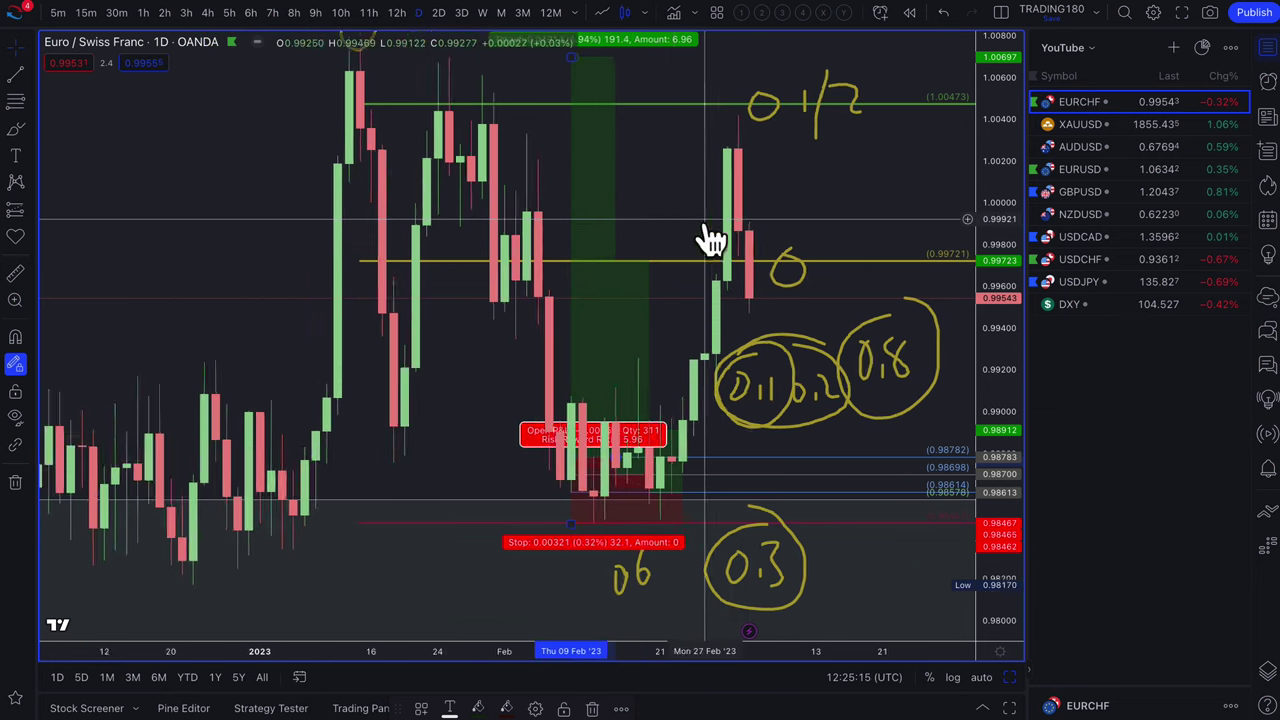
left_click(983, 677)
scroll(728, 371, "up", 2)
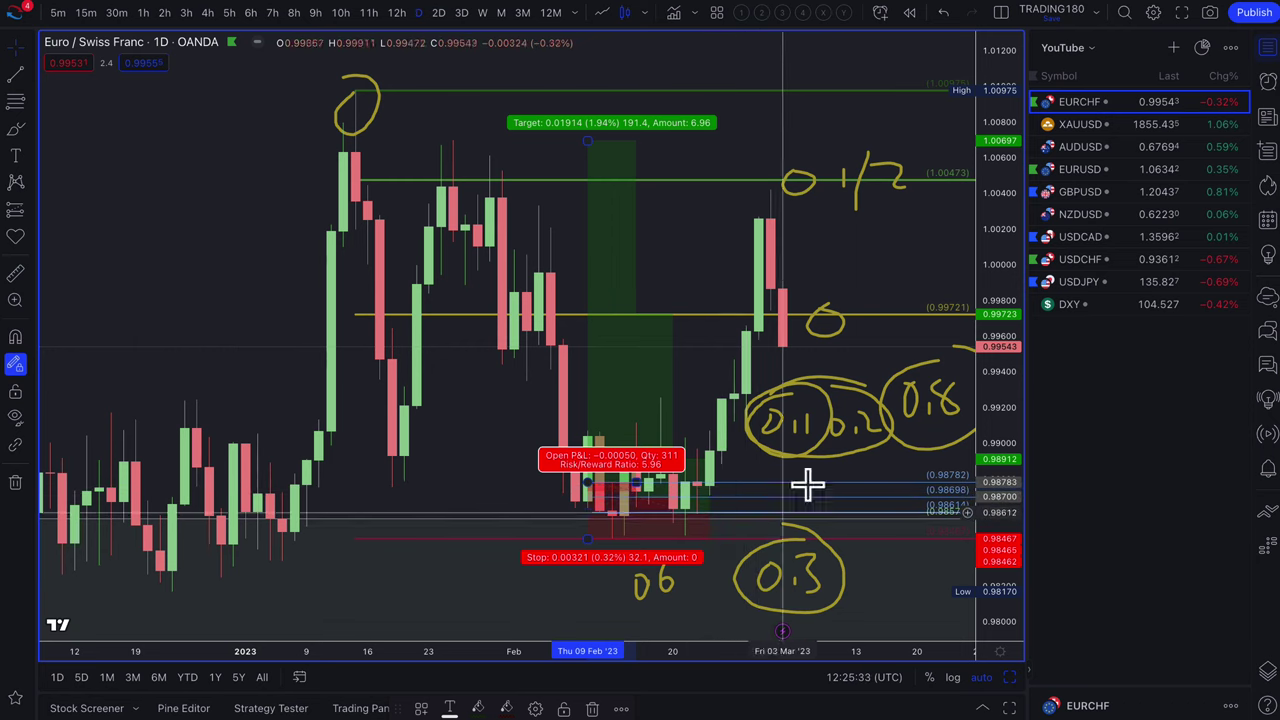
scroll(830, 397, "down", 3)
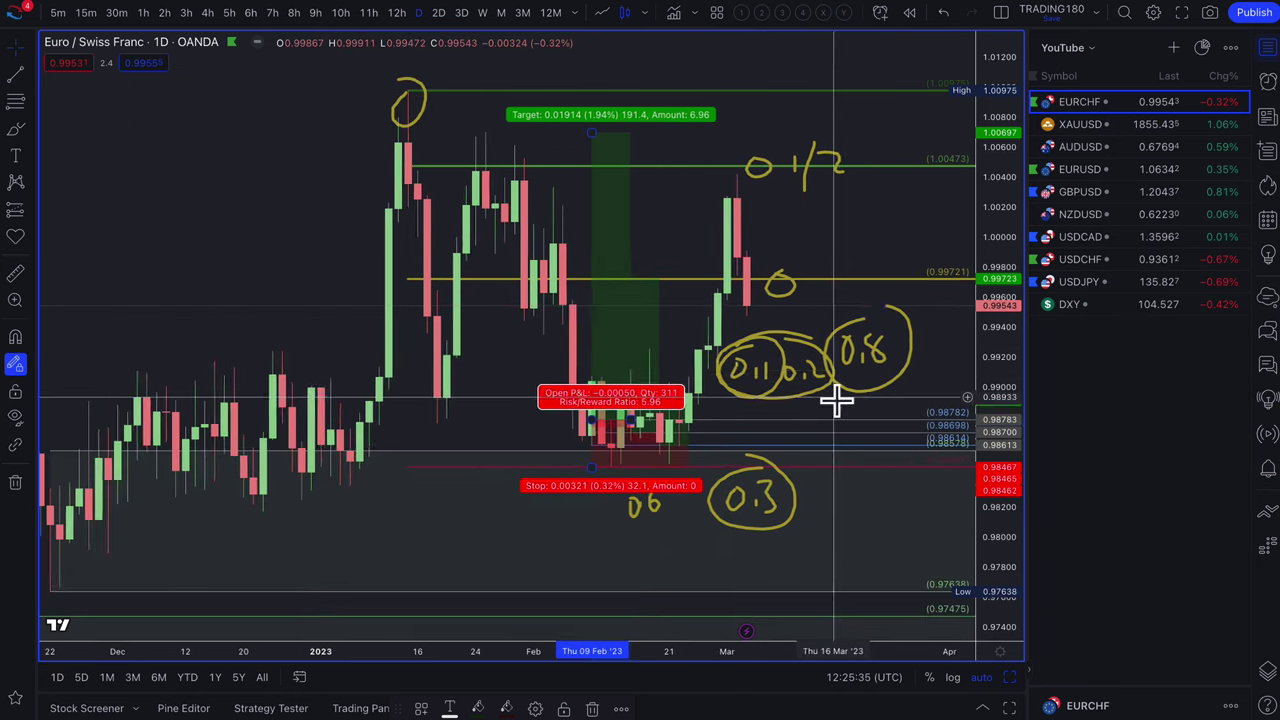
left_click(605, 443)
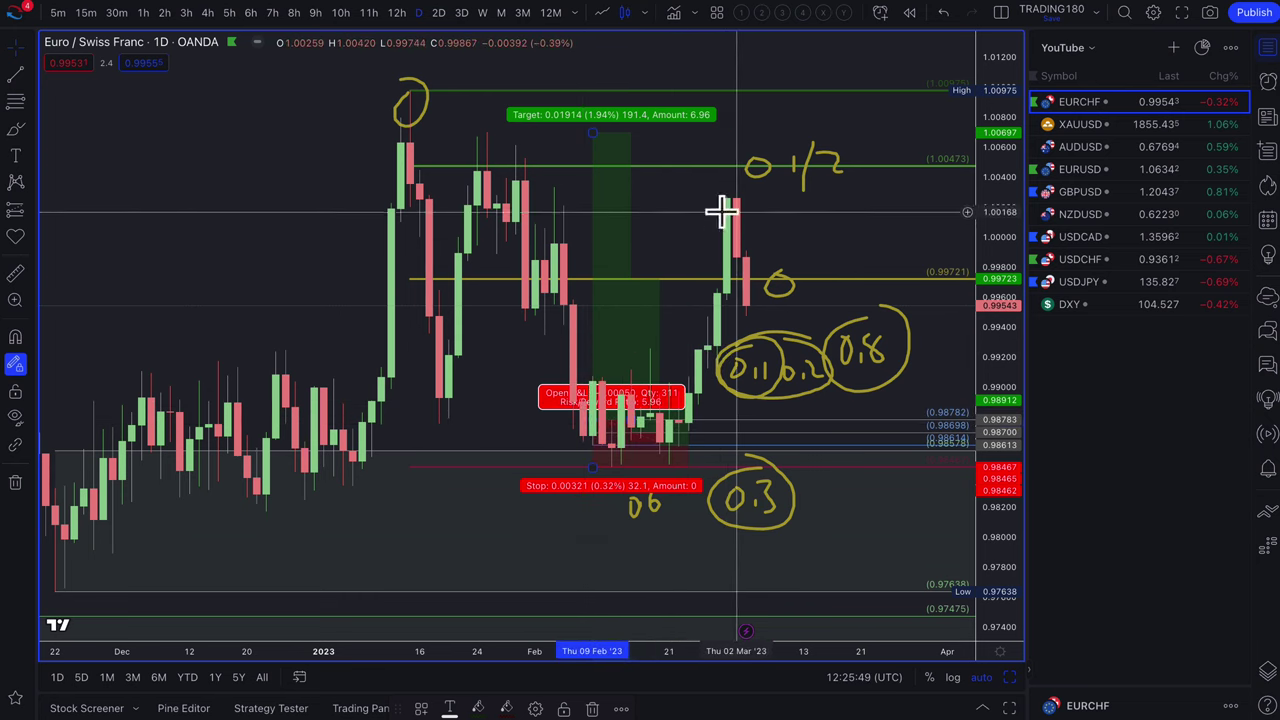
Draw an upward arrow with the Brush above the December candles, add a short stroke beneath it, and circle the arrow
left_click(15, 131)
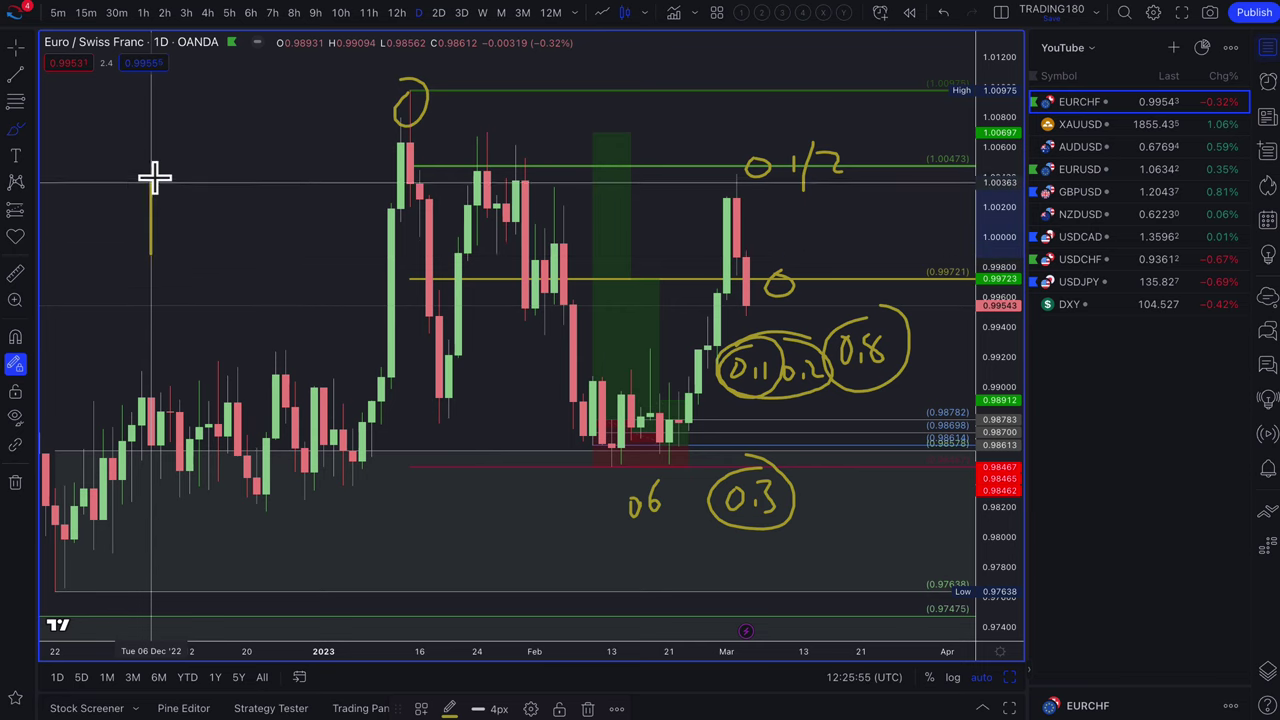
mouse_move(155, 178)
left_mouse_down()
mouse_move(165, 215)
mouse_move(152, 157)
left_mouse_up()
left_click_drag(133, 320, 140, 295)
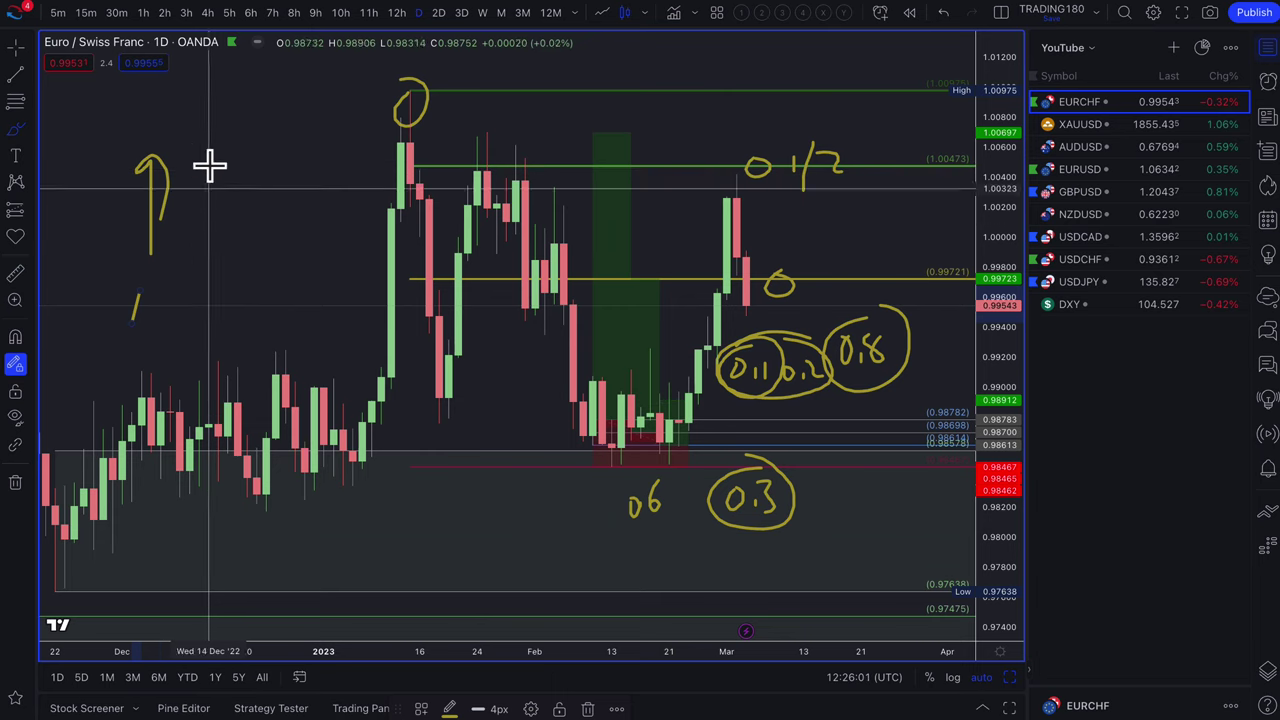
mouse_move(175, 135)
left_mouse_down()
mouse_move(140, 277)
mouse_move(143, 147)
left_mouse_up()
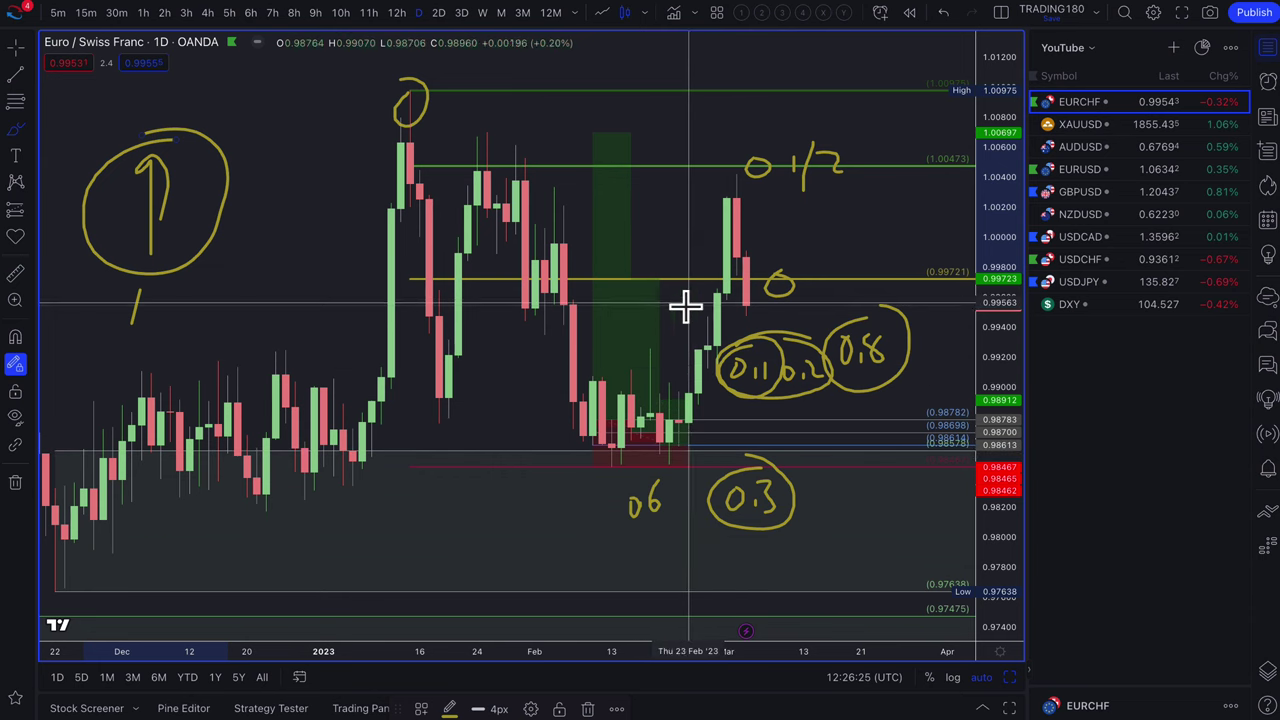
mouse_move(651, 330)
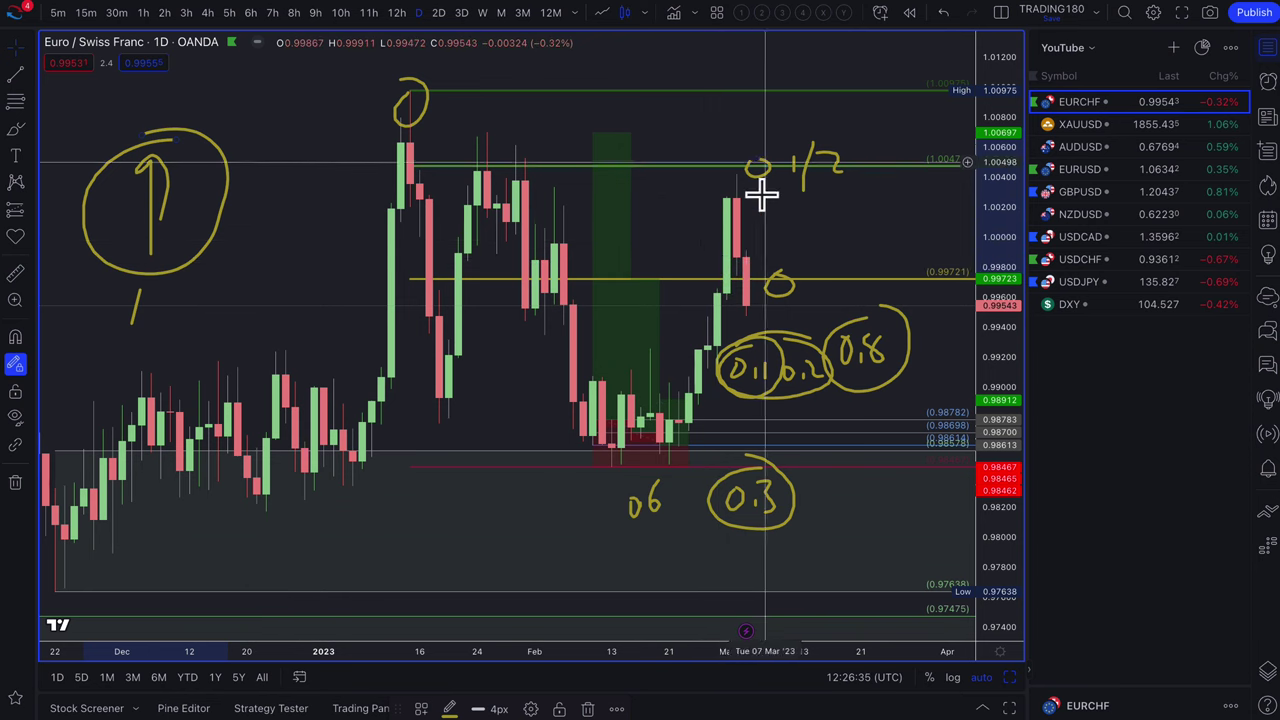
scroll(663, 377, "down", 2)
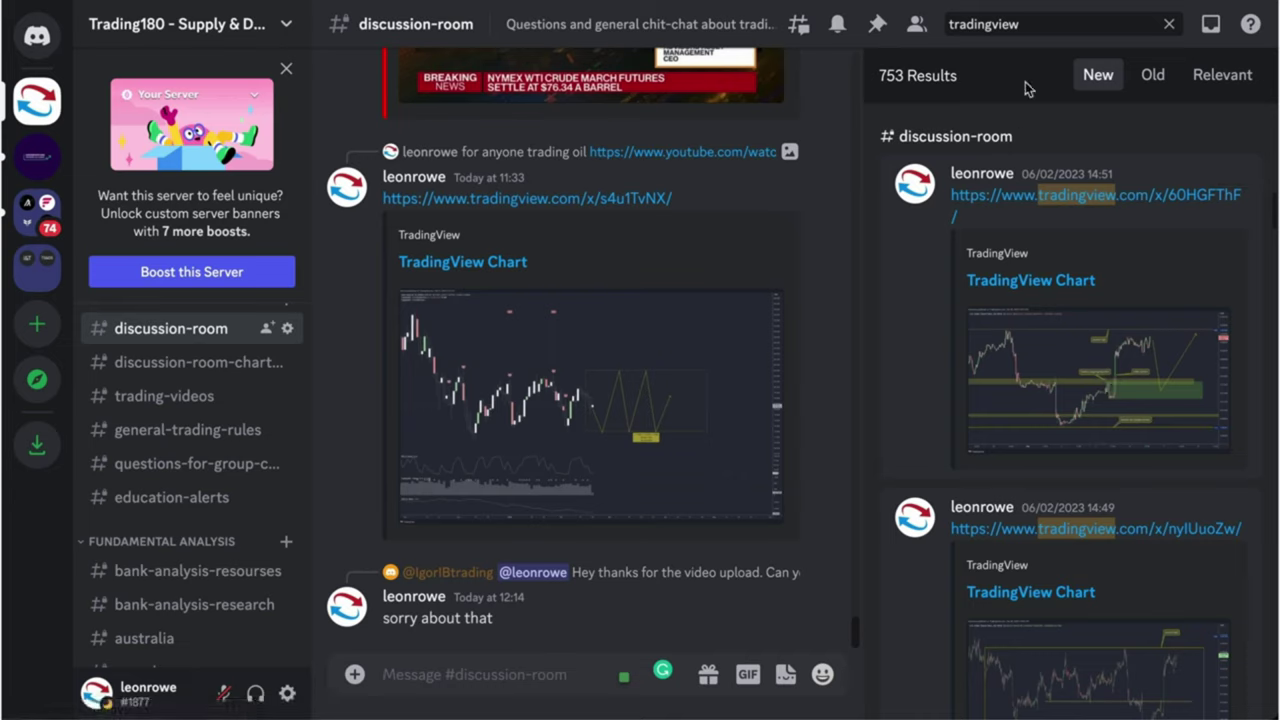
Switch to Discord and examine the "tradingview" search results and the 06/02/2023 trade-entry discussion in the discussion-room channel
left_click(1034, 25)
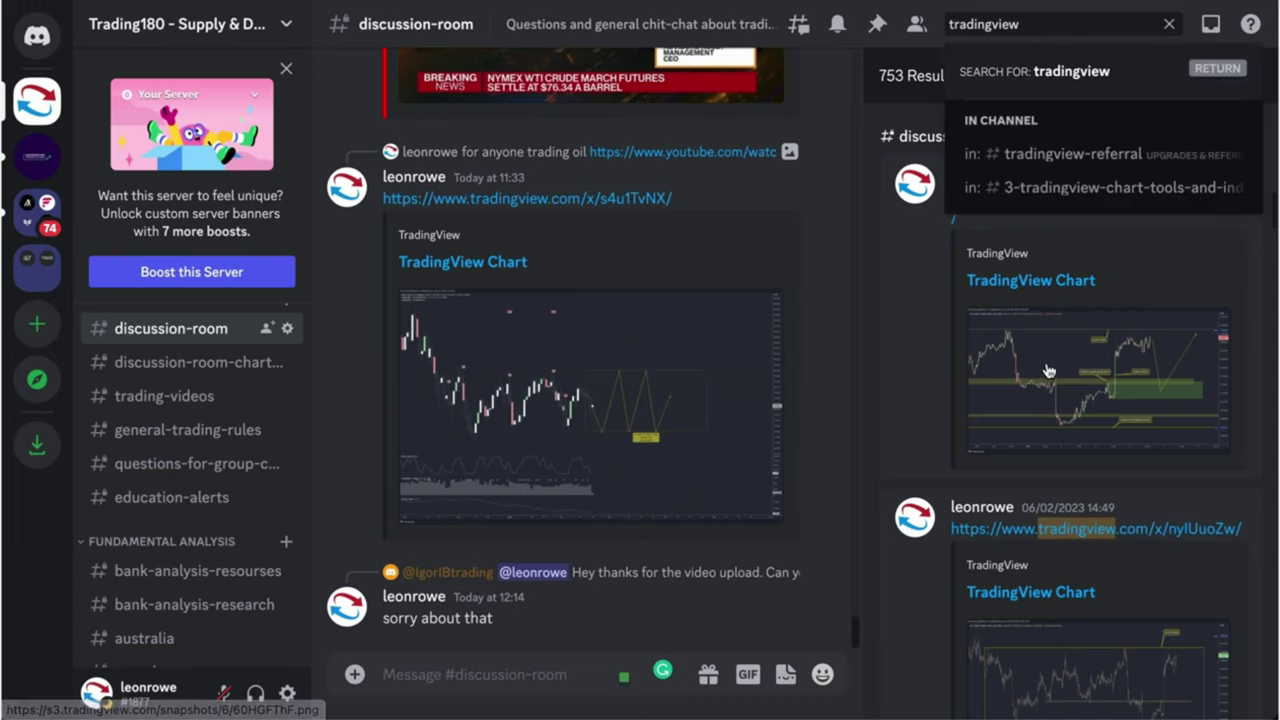
left_click(924, 289)
scroll(1057, 374, "down", 5)
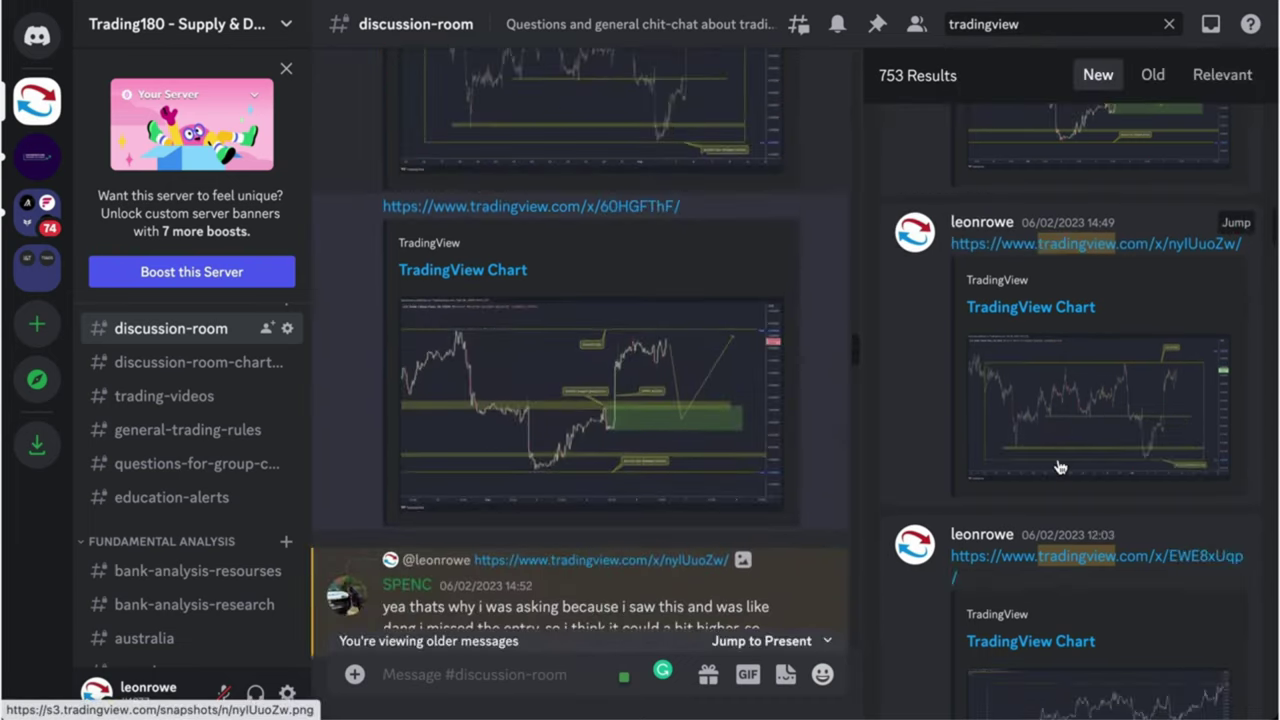
scroll(1057, 348, "down", 10)
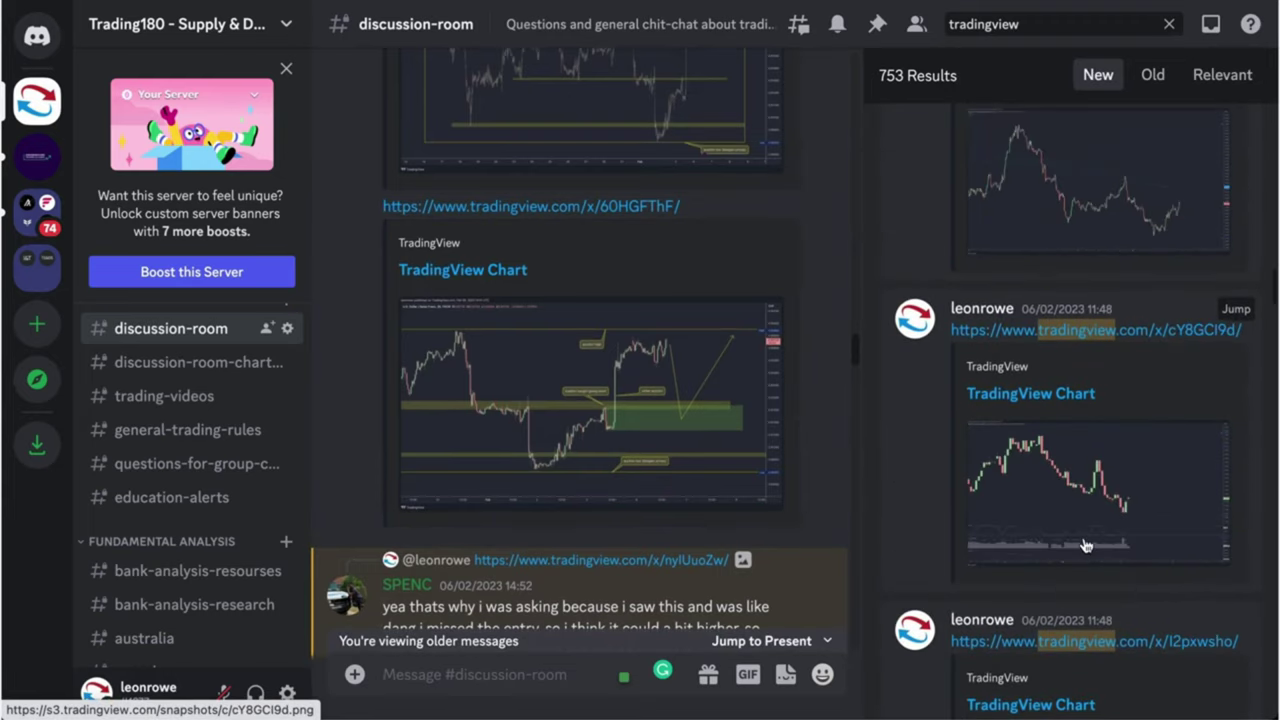
scroll(1085, 545, "down", 5)
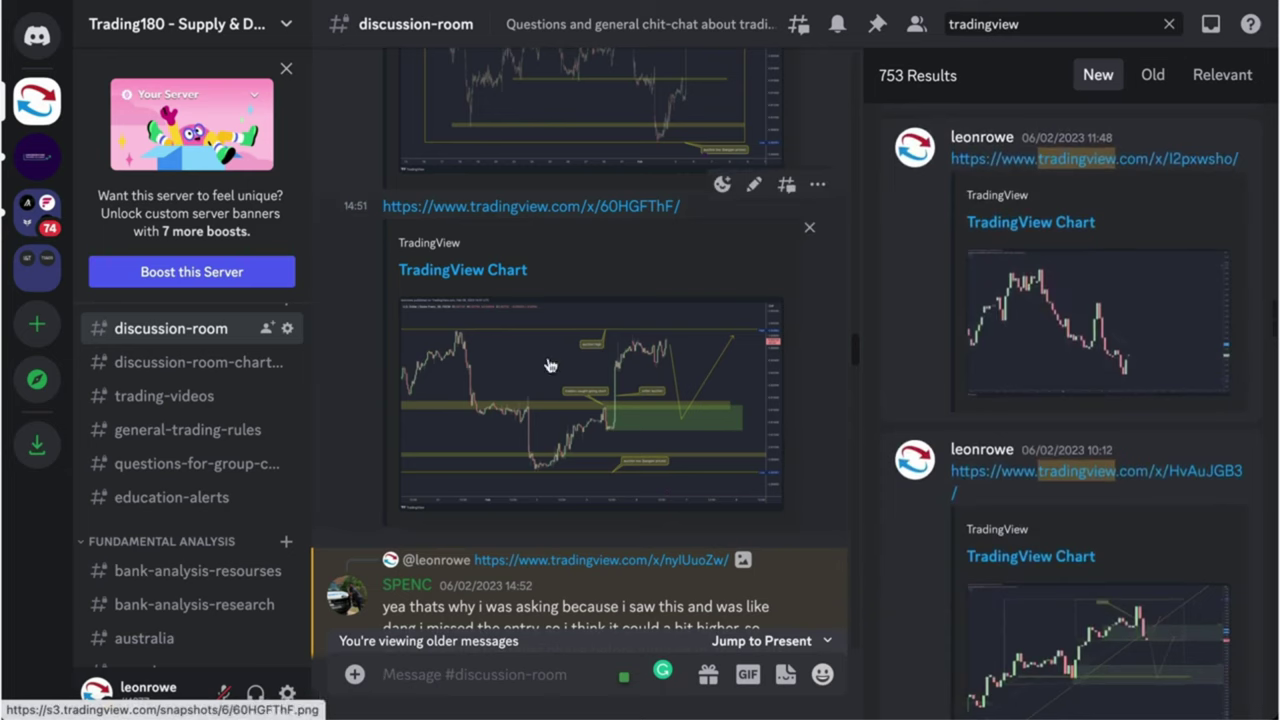
scroll(983, 332, "up", 5)
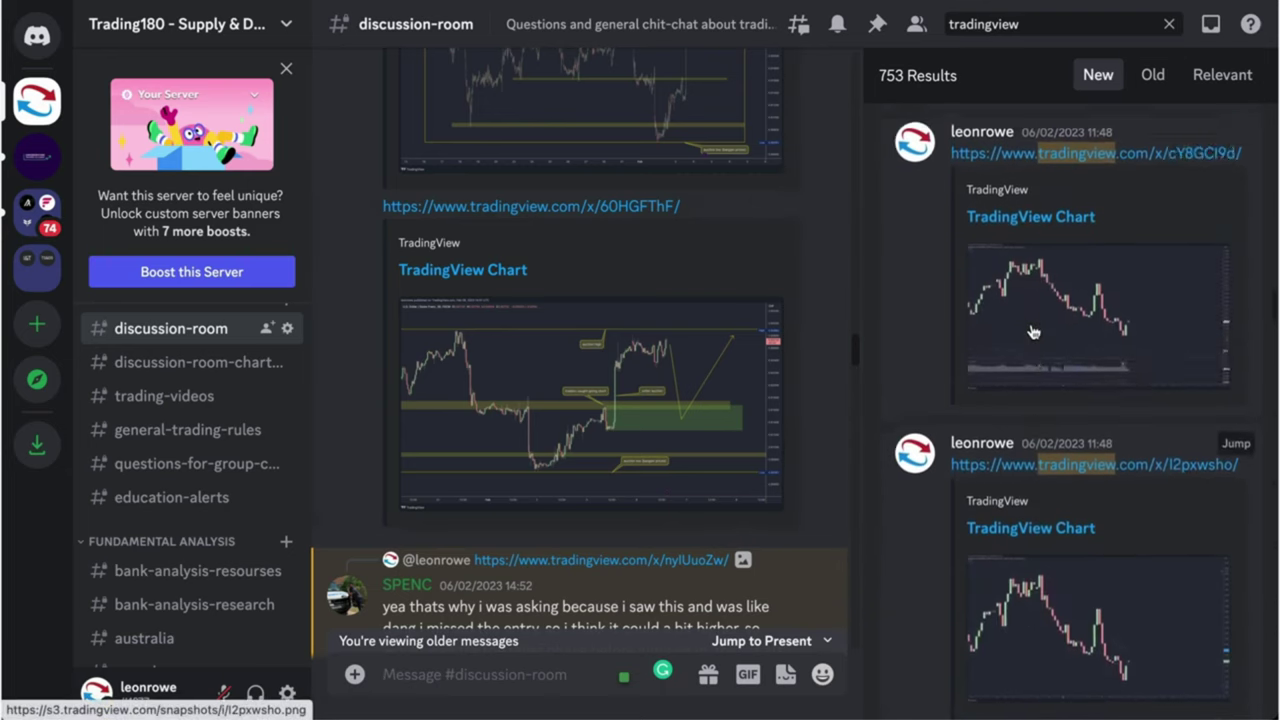
scroll(659, 418, "up", 5)
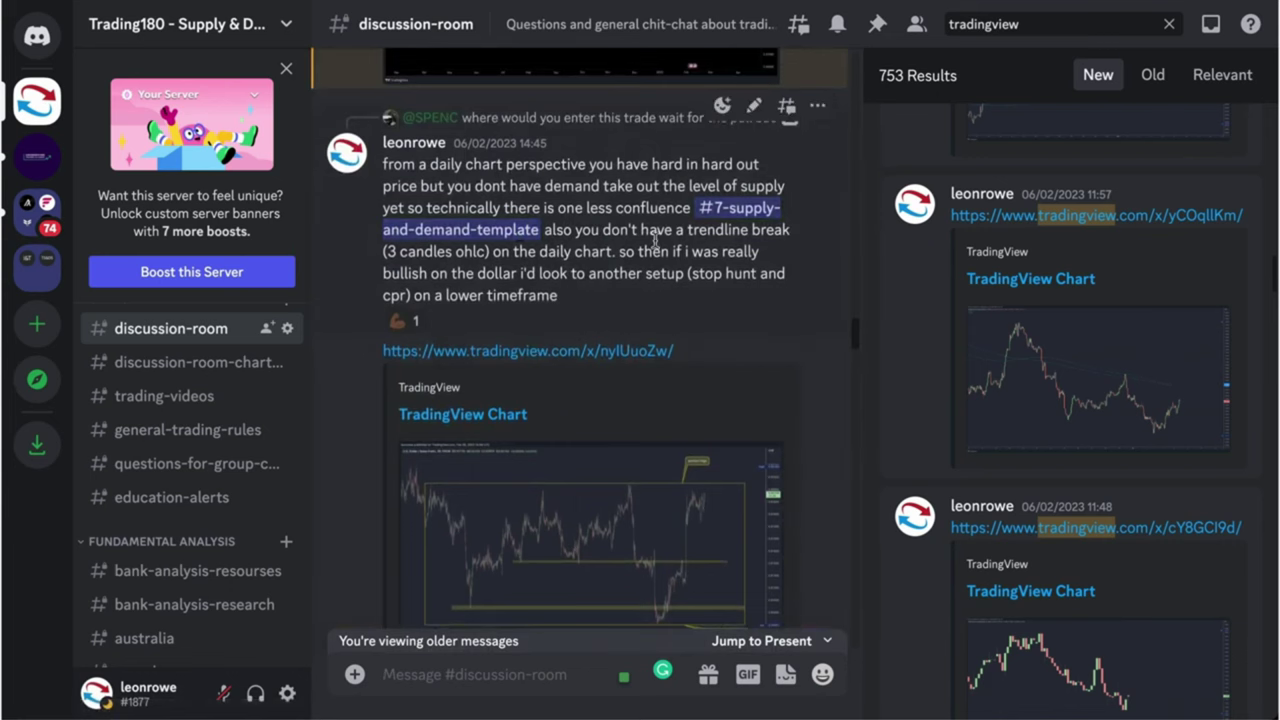
scroll(655, 240, "up", 3)
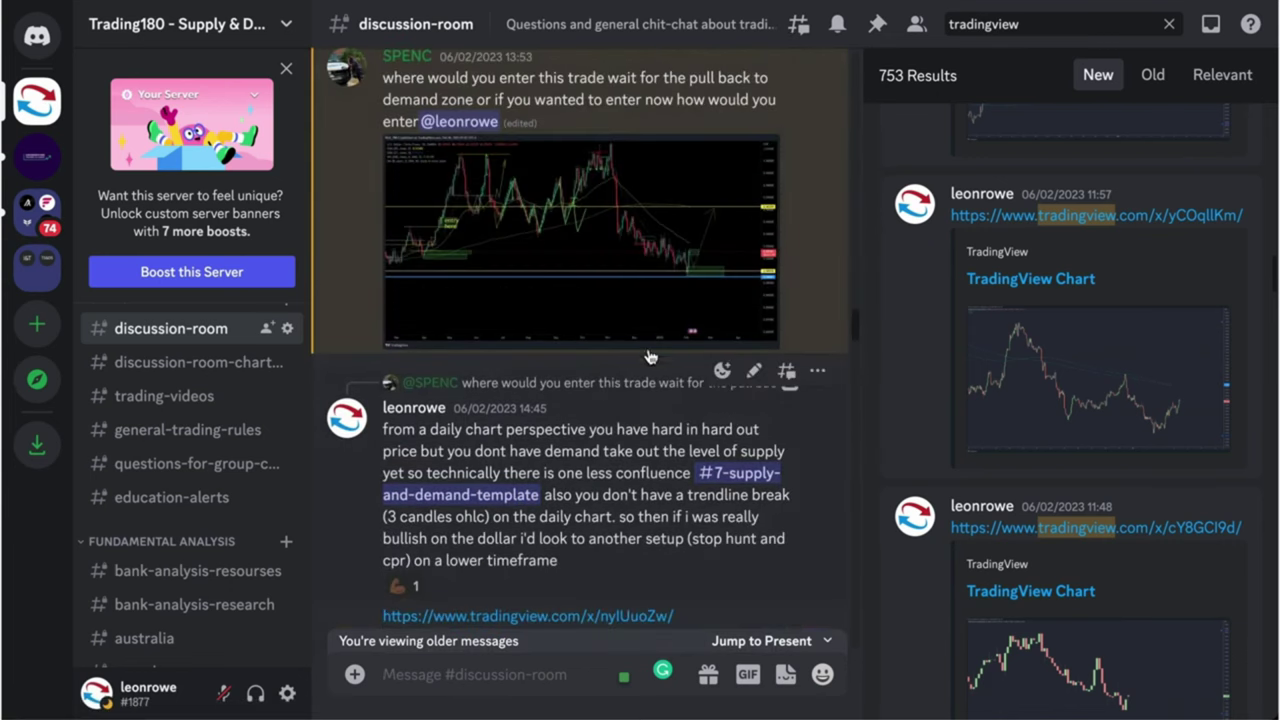
scroll(592, 304, "up", 2)
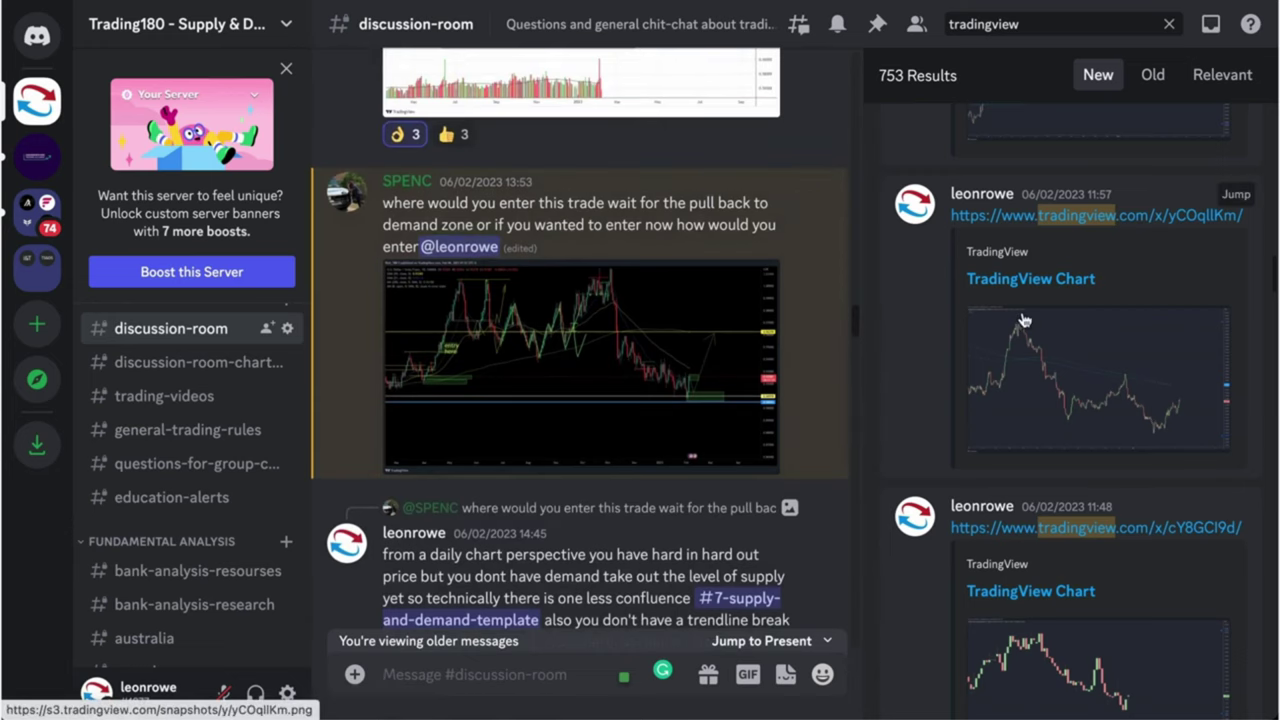
Enlarge the U.S. Dollar / Swiss Franc 30-minute chart image from the 06/02/2023 14:51 search result
scroll(1041, 322, "up", 6)
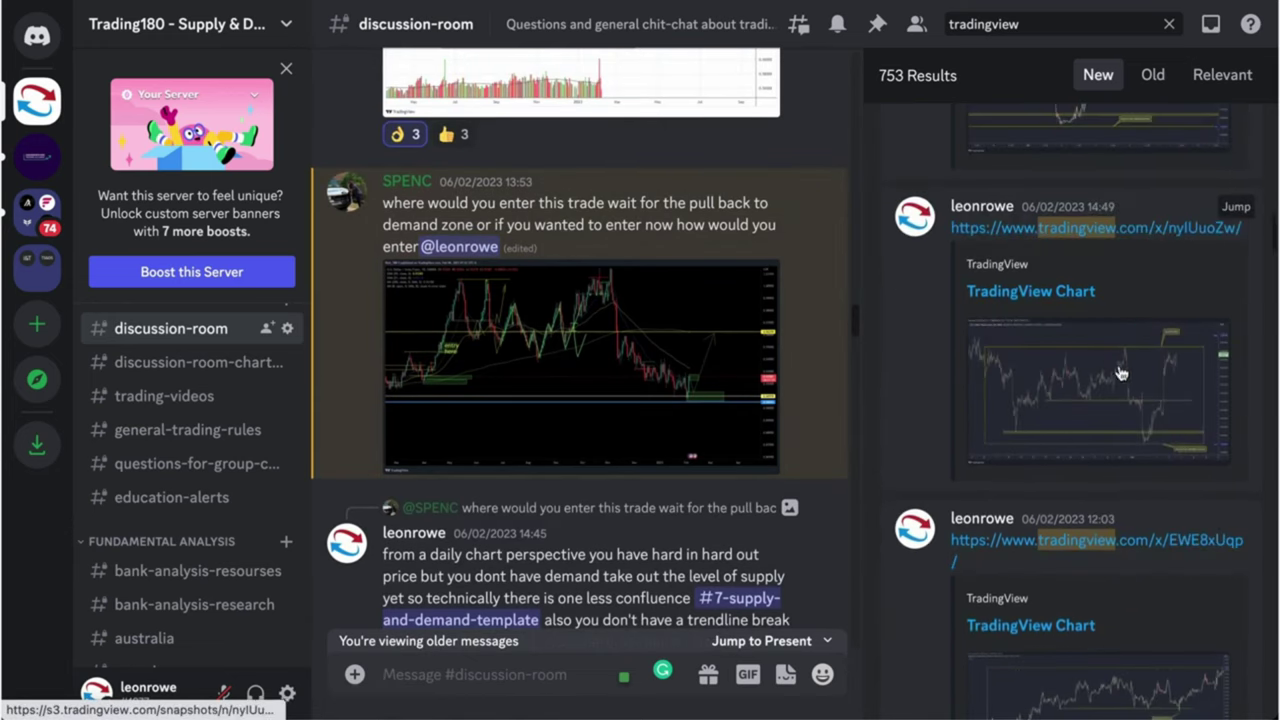
scroll(1117, 516, "up", 4)
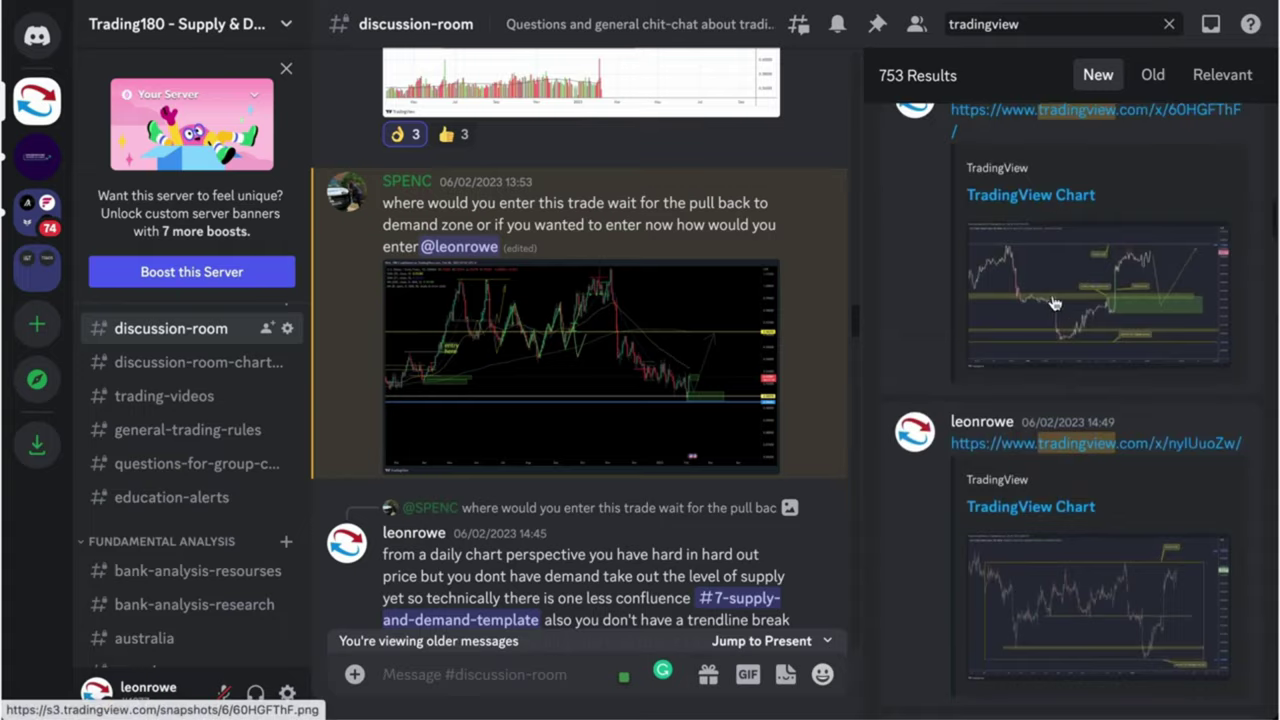
left_click(1053, 302)
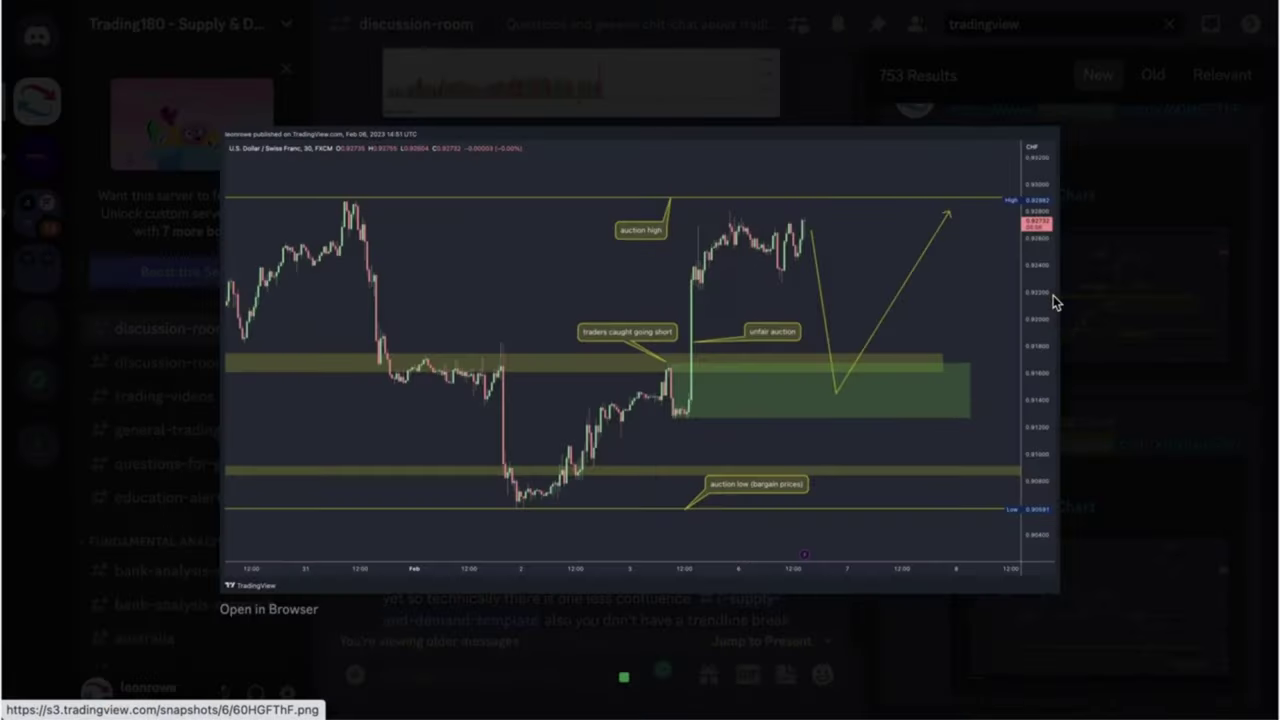
left_click(297, 612)
left_click(586, 423)
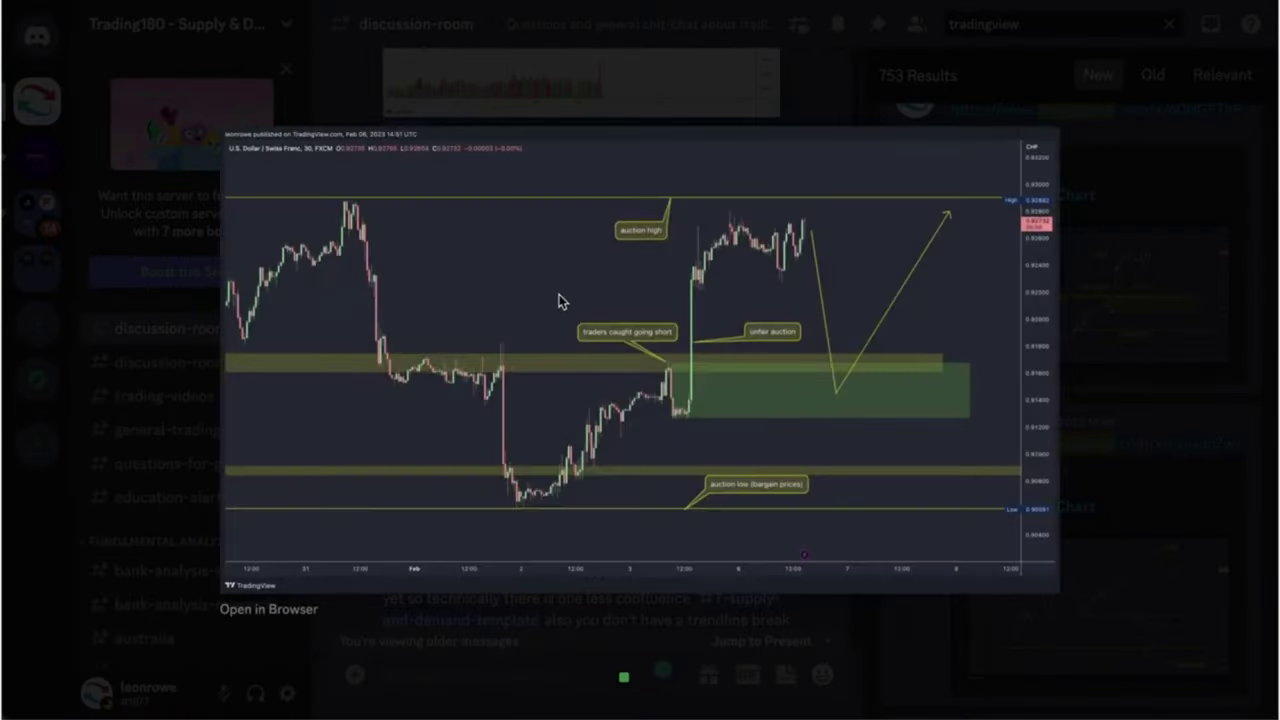
Switch to TradingView and examine the USDCHF 30-minute chart's auction range, demand zones and projected price path
left_click(683, 55)
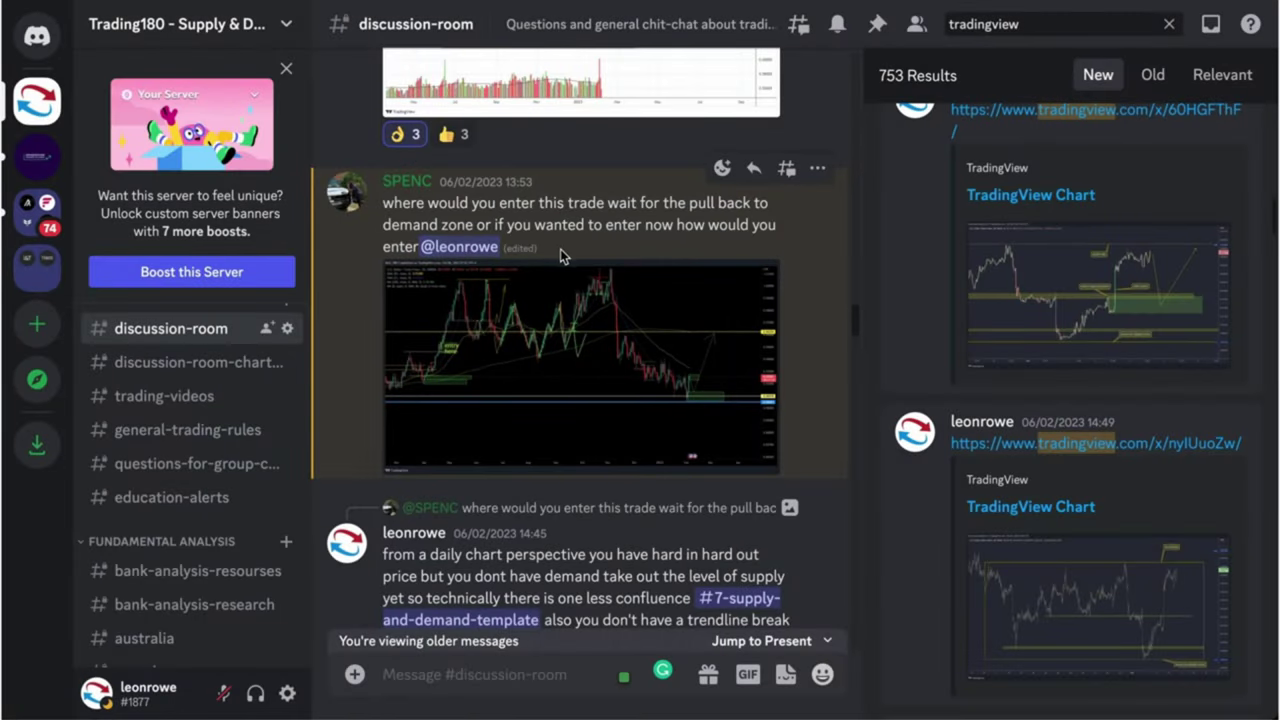
scroll(572, 330, "up", 3)
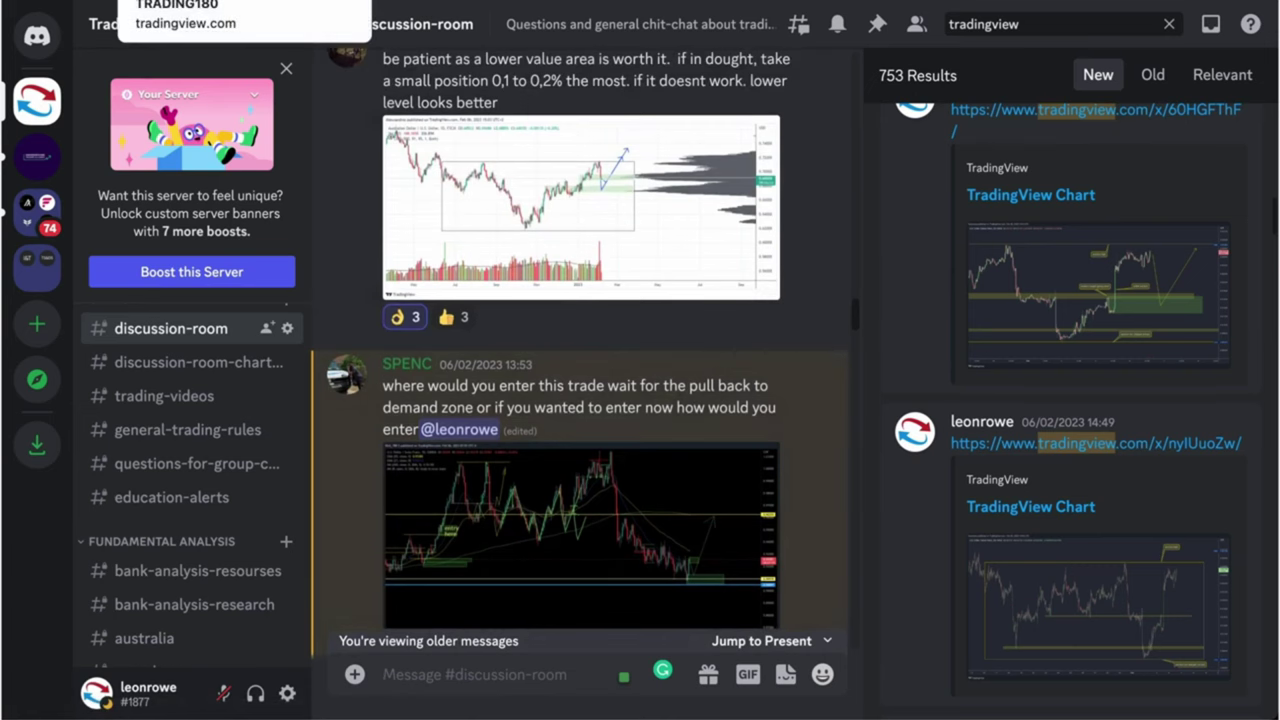
left_click(190, 3)
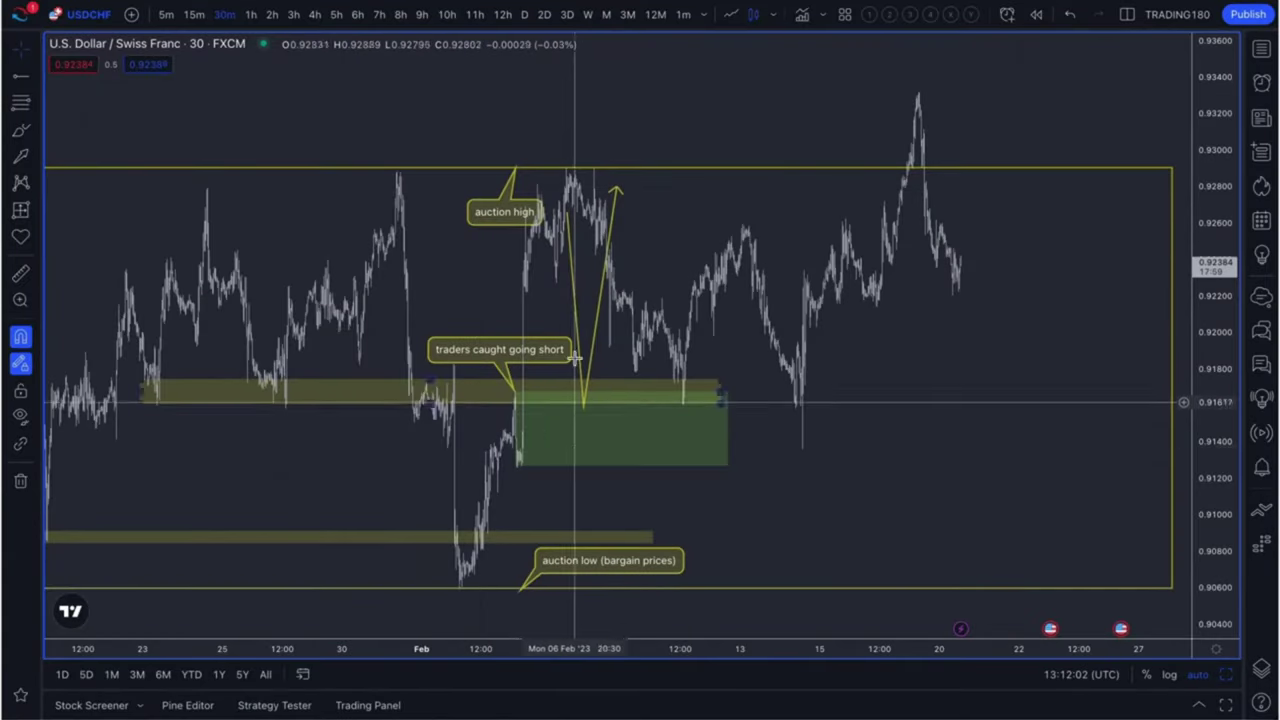
scroll(866, 361, "left", 5)
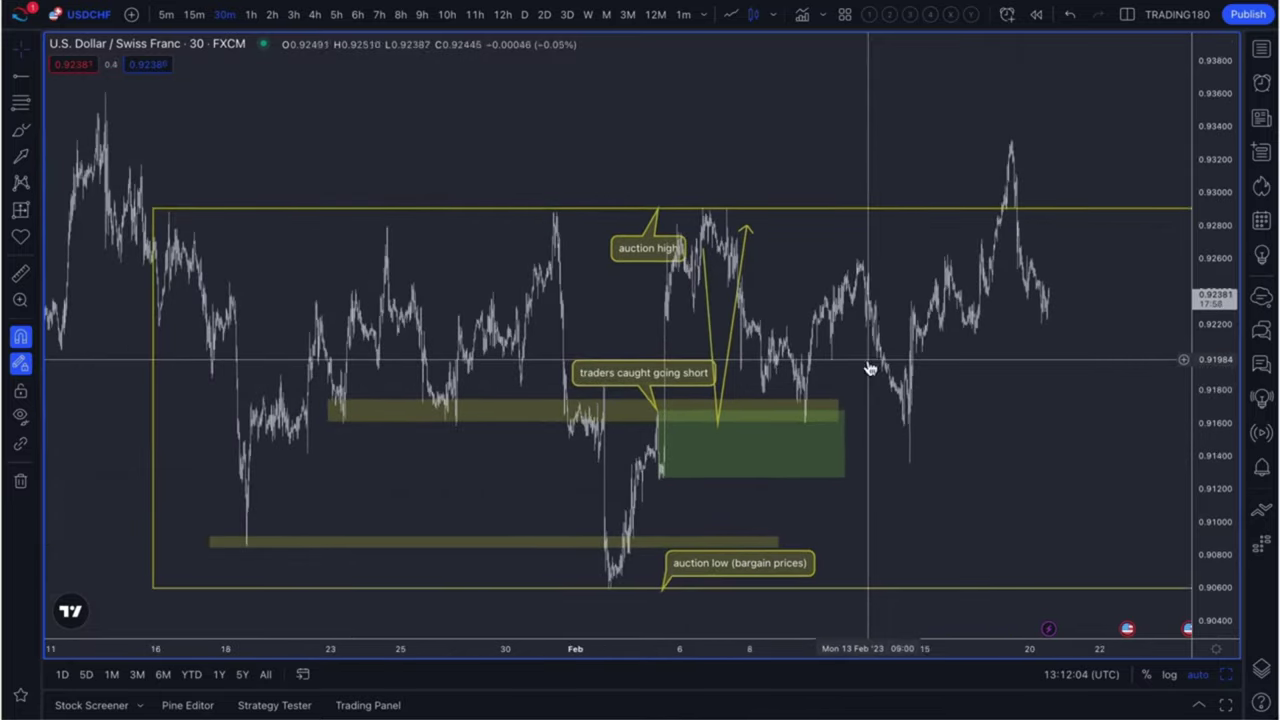
scroll(780, 350, "left", 3)
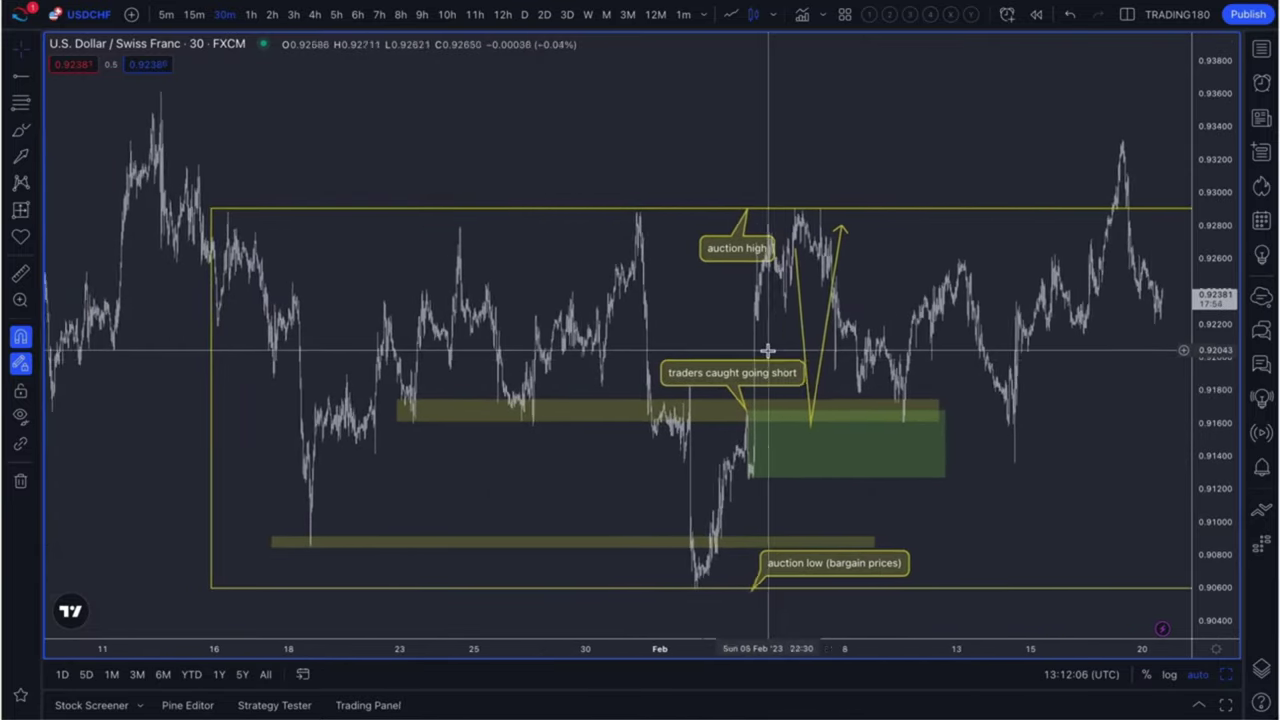
scroll(771, 357, "up", 2)
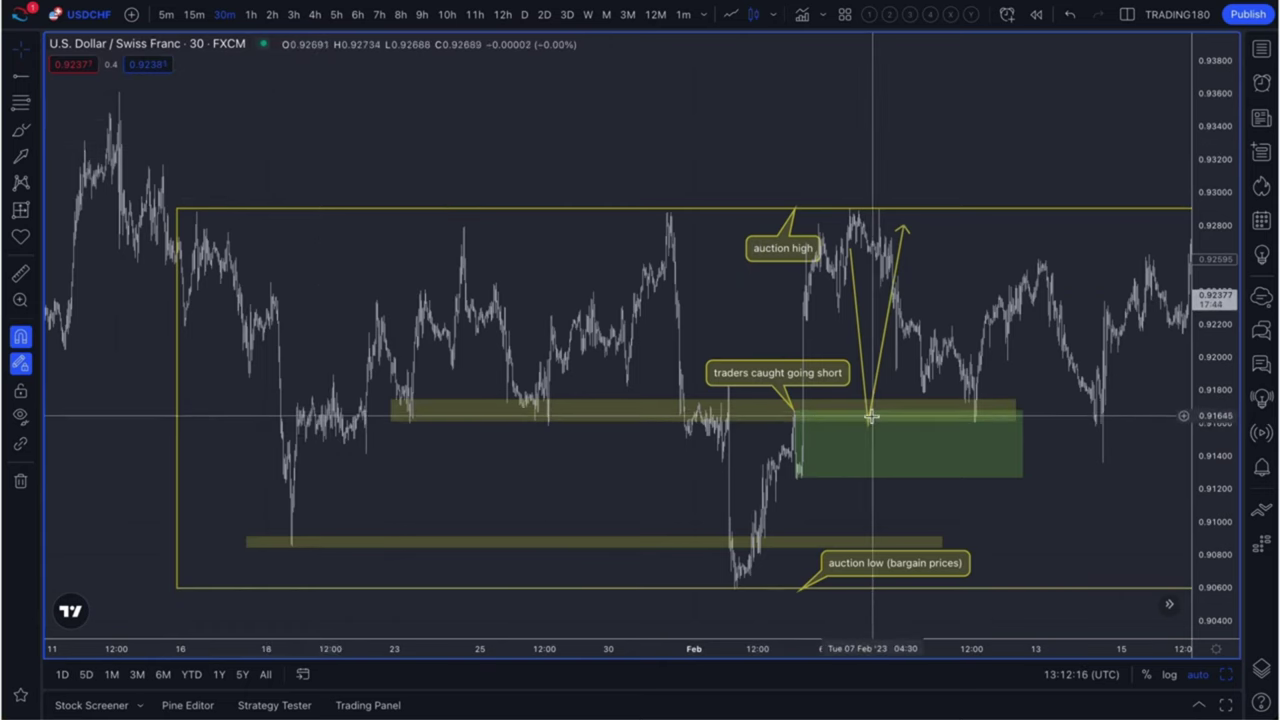
scroll(861, 465, "right", 5)
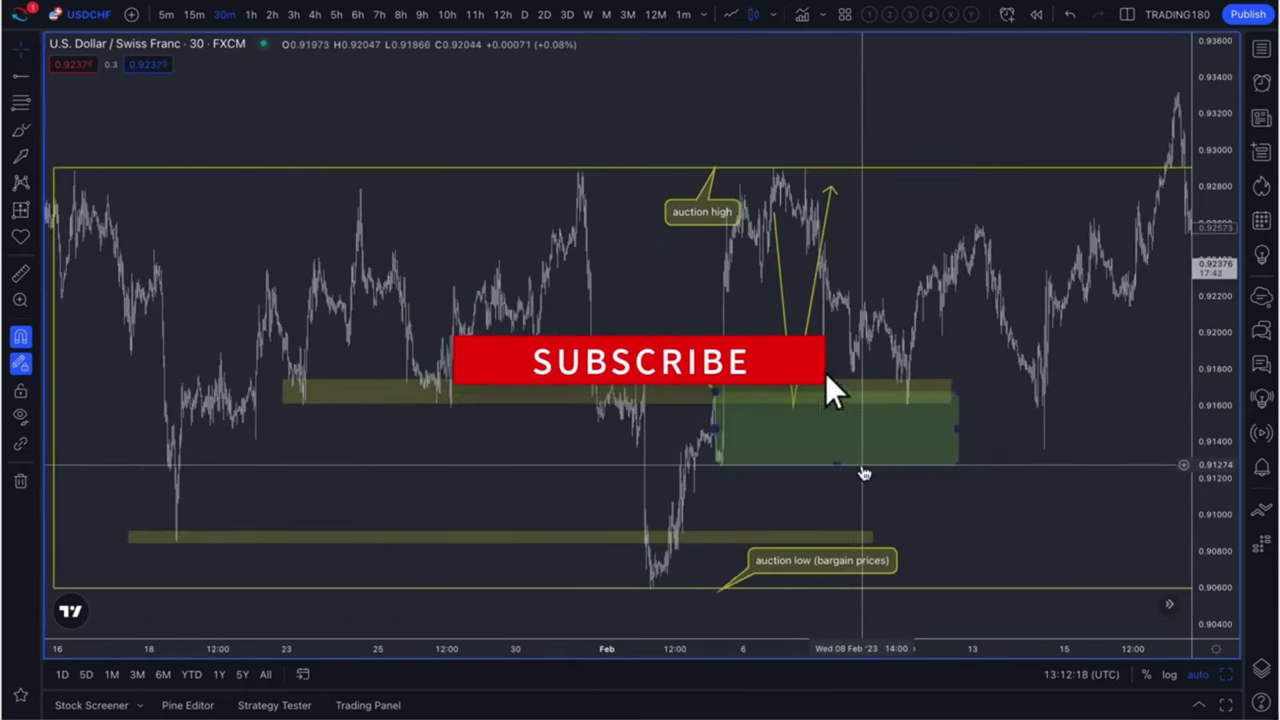
scroll(863, 470, "down", 3)
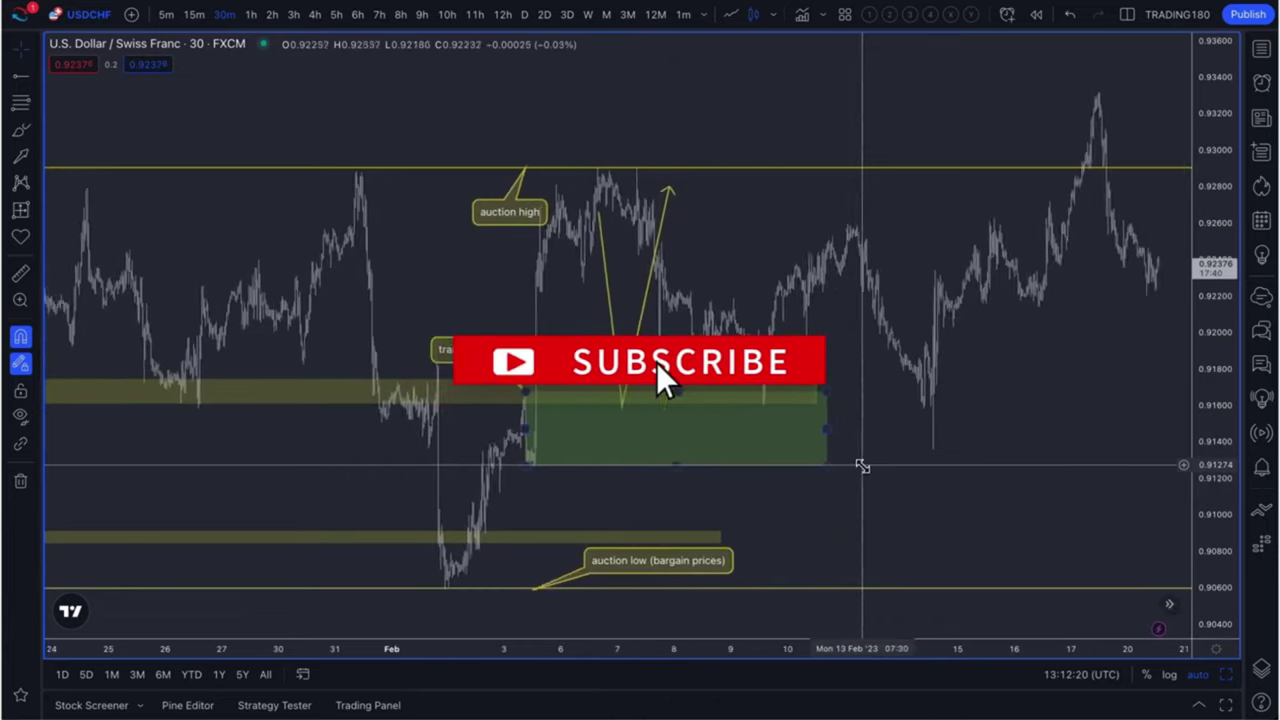
scroll(800, 462, "down", 1)
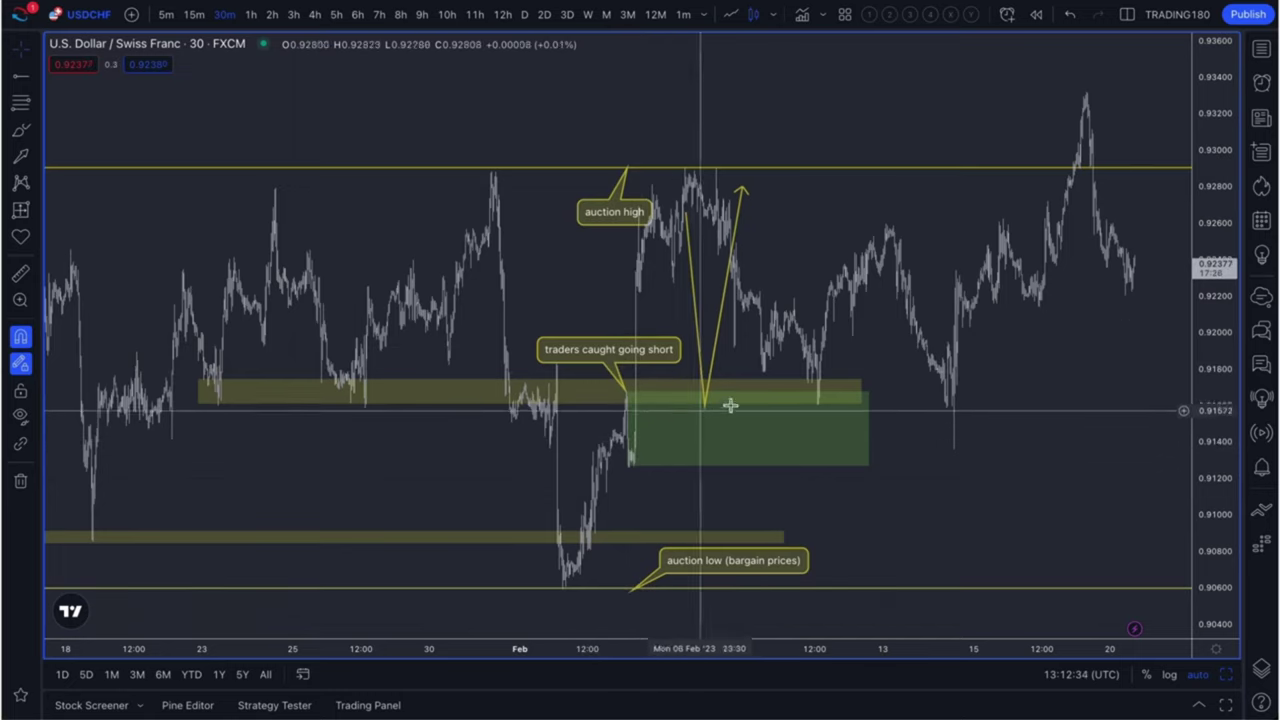
scroll(846, 376, "up", 2)
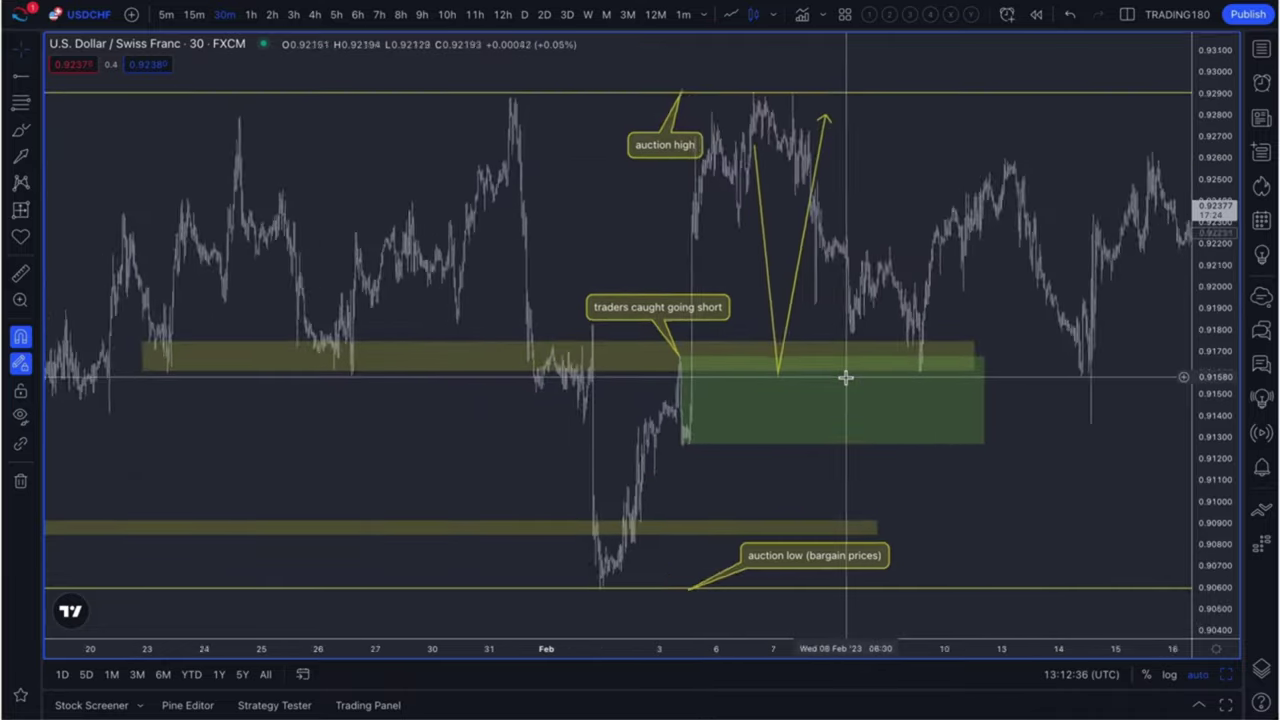
scroll(846, 376, "up", 2)
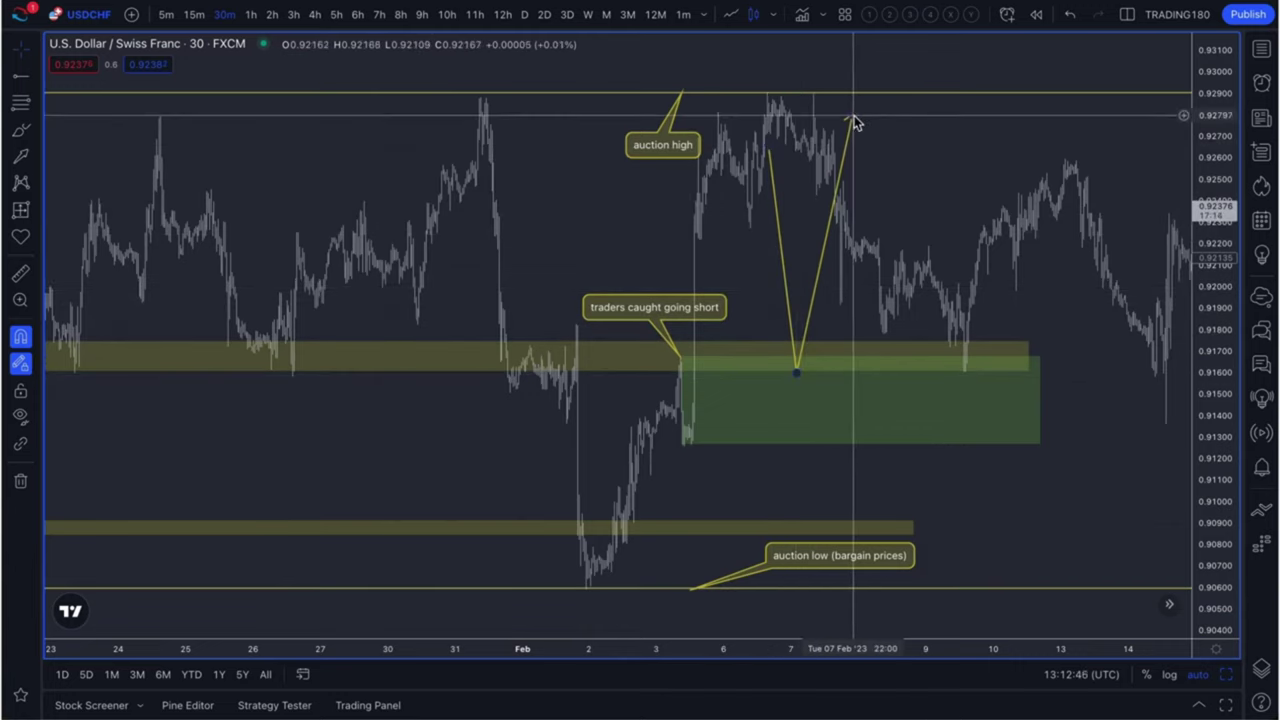
Switch to Discord and view the enlarged U.S. Dollar / Swiss Franc chart image from the search results once more
left_click(150, 3)
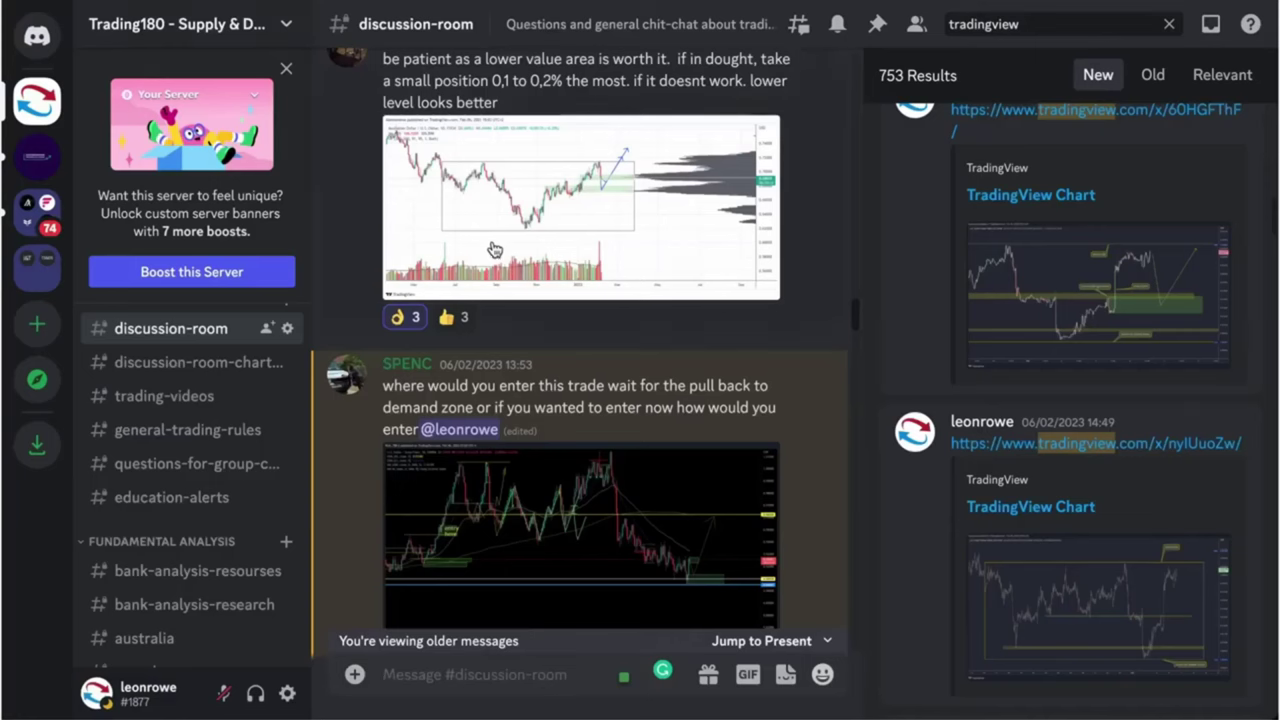
left_click(1165, 296)
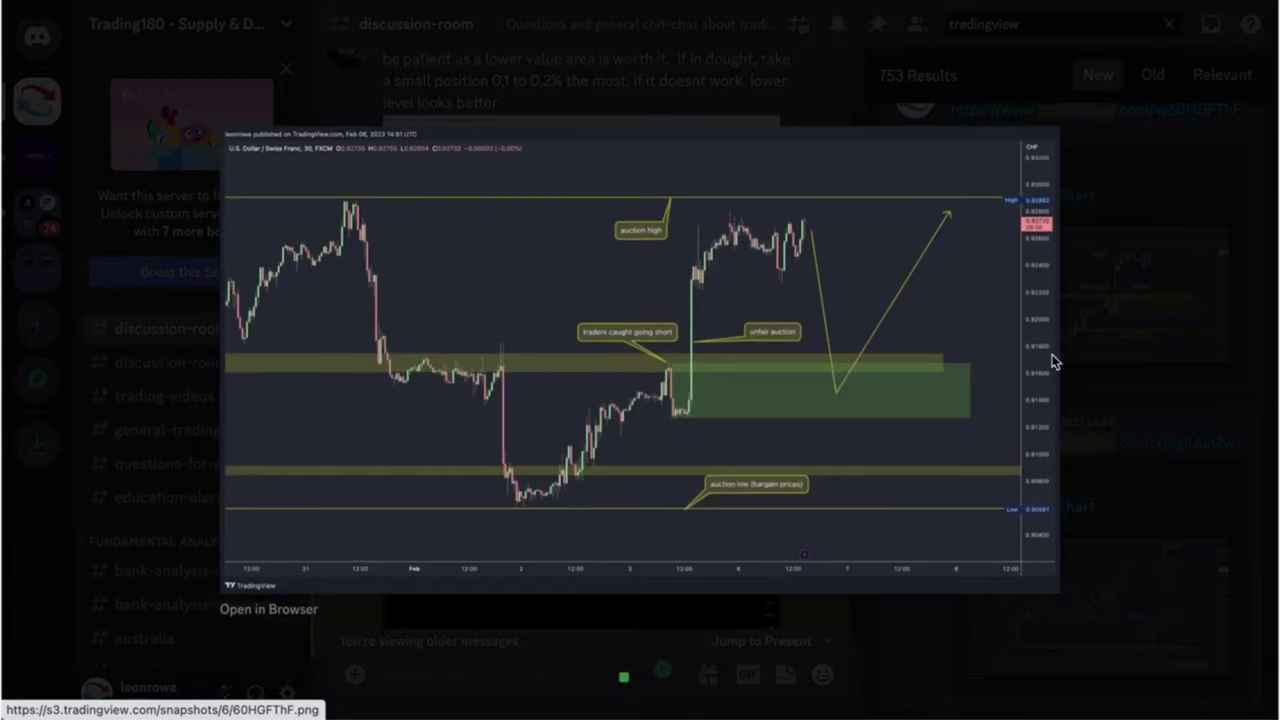
left_click(1119, 344)
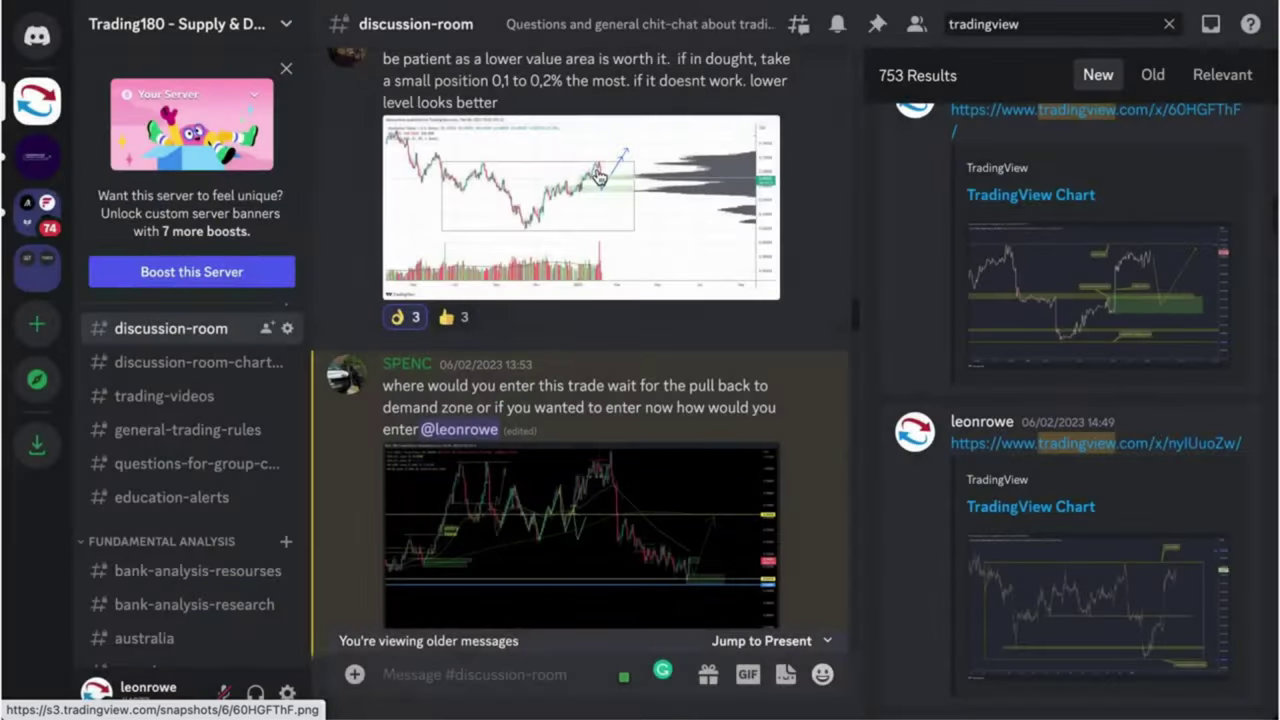
Switch to TradingView and reshape the USDCHF path to bottom at the 9 February low near 0.9160 and end near 0.9260 on 13 February
left_click(180, 3)
scroll(666, 230, "right", 5)
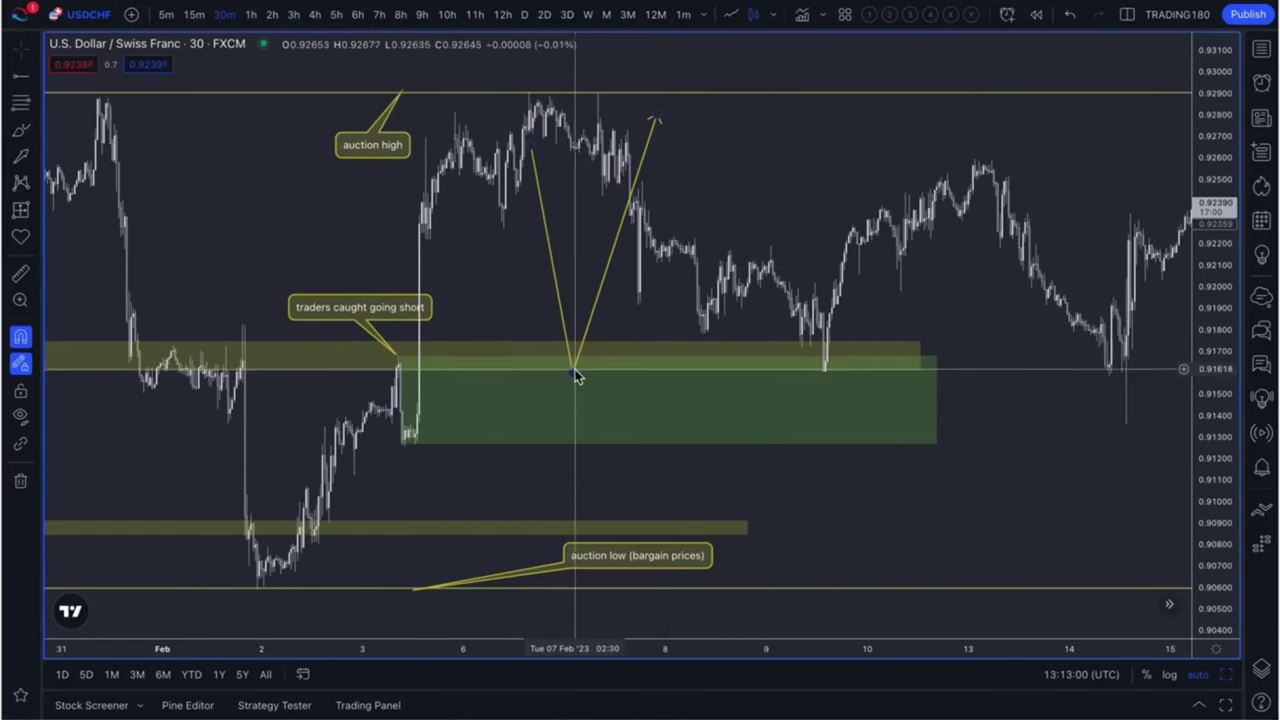
mouse_move(567, 379)
left_mouse_down()
mouse_move(878, 373)
mouse_move(828, 374)
left_mouse_up()
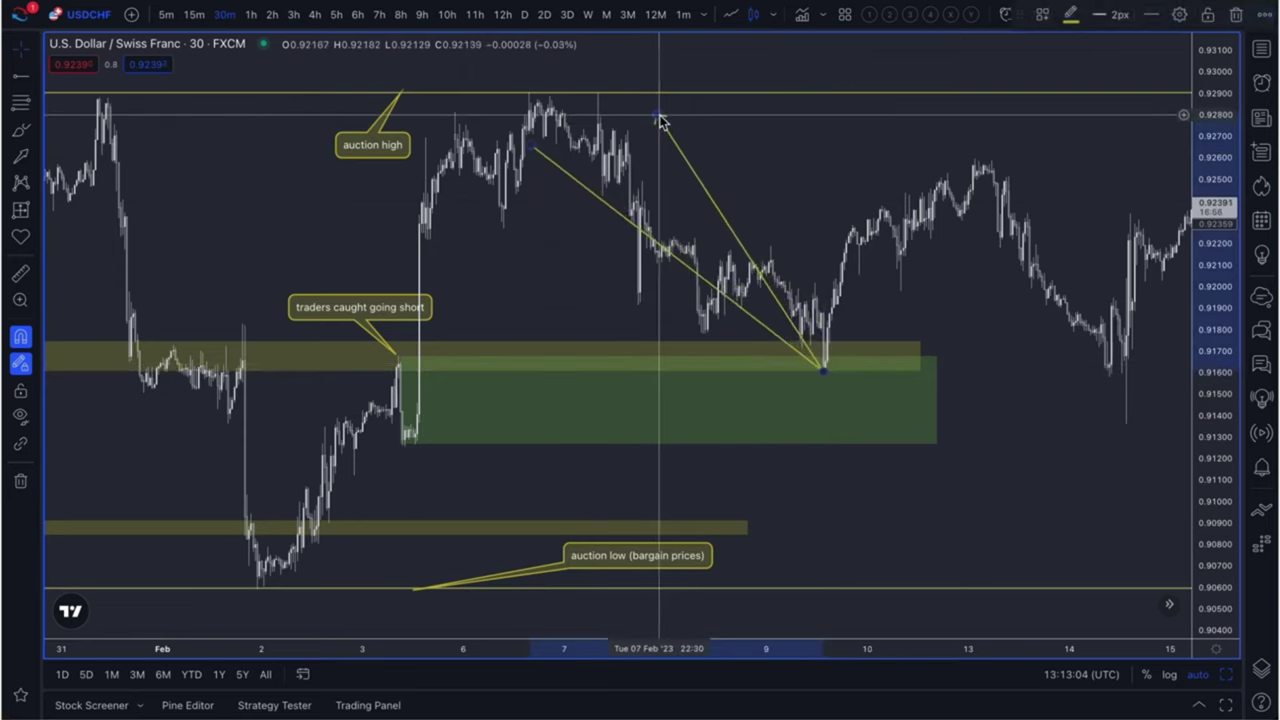
mouse_move(663, 120)
left_mouse_down()
mouse_move(994, 157)
mouse_move(978, 160)
left_mouse_up()
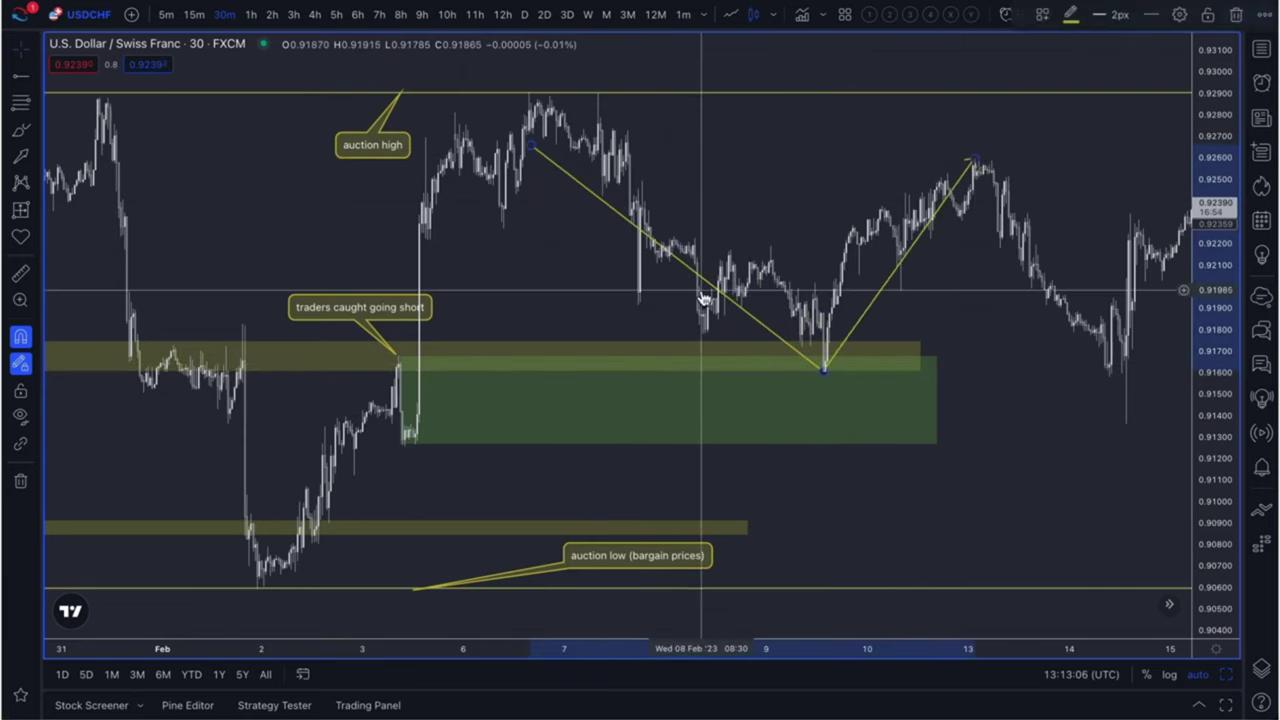
Move the "traders caught going short" callout's label further back in time, clear of the 3 February rally candles
scroll(700, 294, "left", 5)
scroll(706, 350, "up", 3)
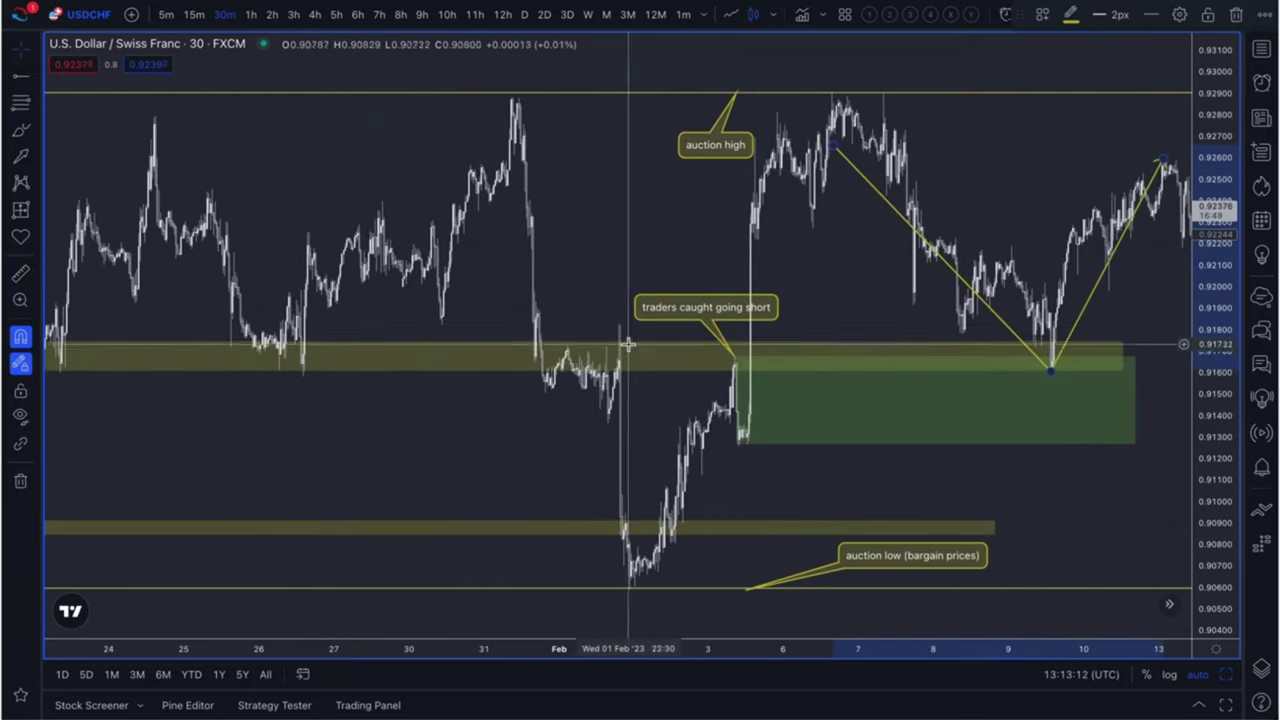
scroll(253, 360, "down", 1)
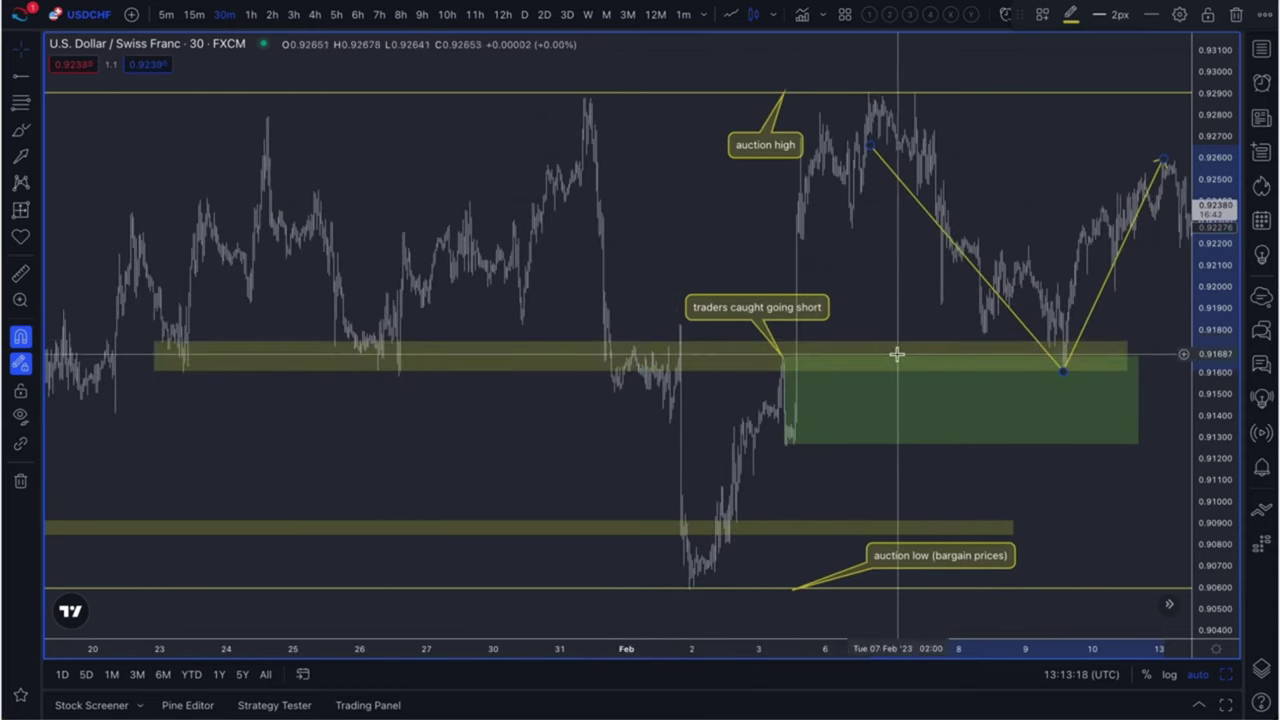
scroll(896, 355, "up", 3)
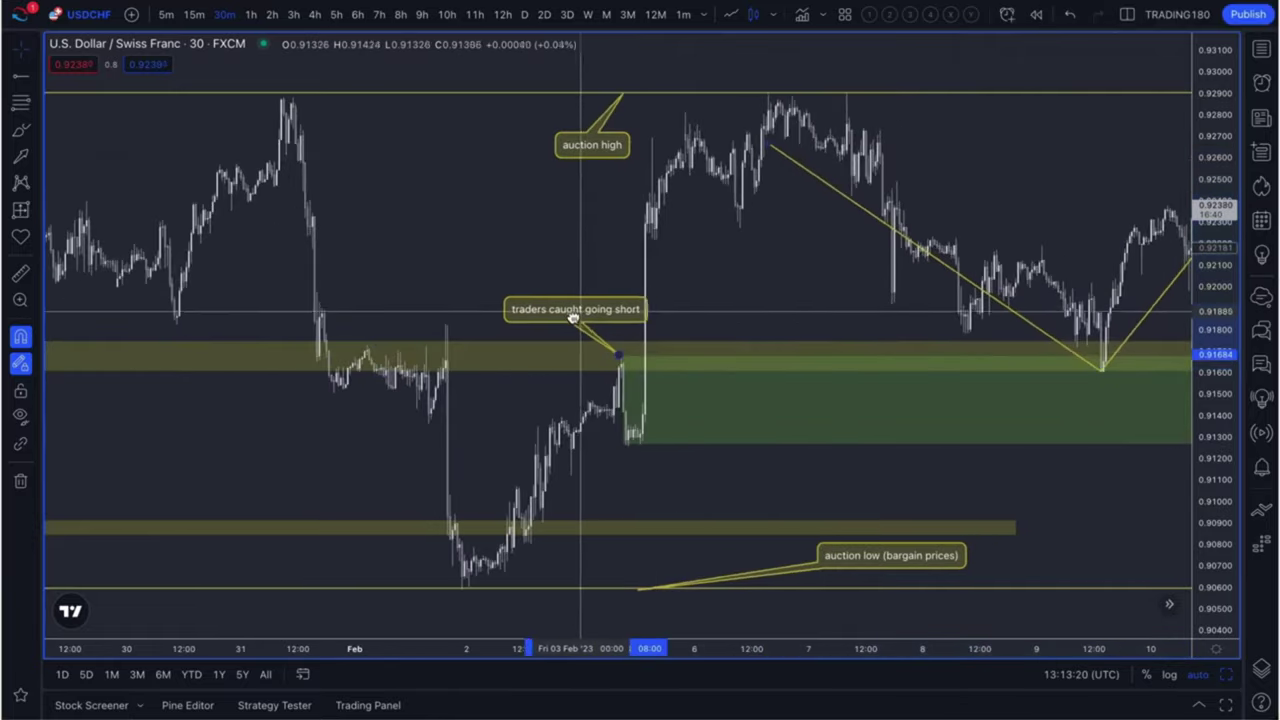
left_click_drag(573, 316, 528, 305)
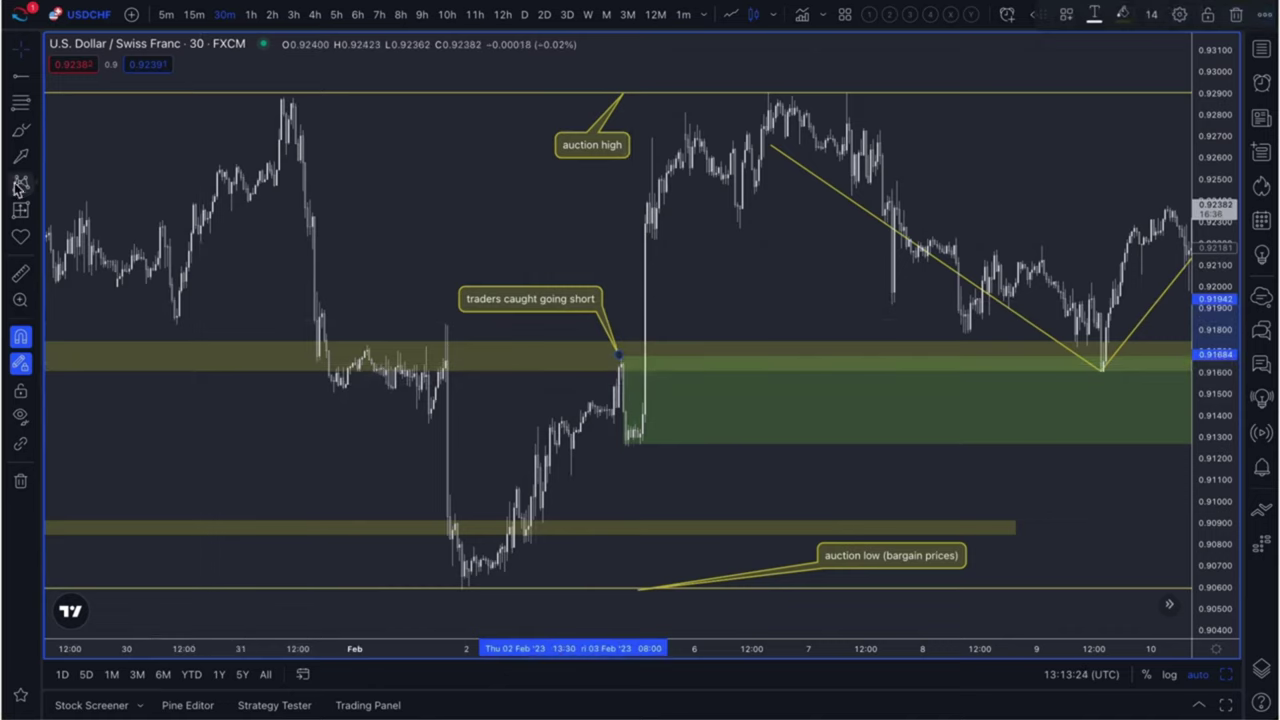
With the Brush, circle the 1 February swing high in the upper yellow zone and draw a downward arrow along the drop
left_click(22, 133)
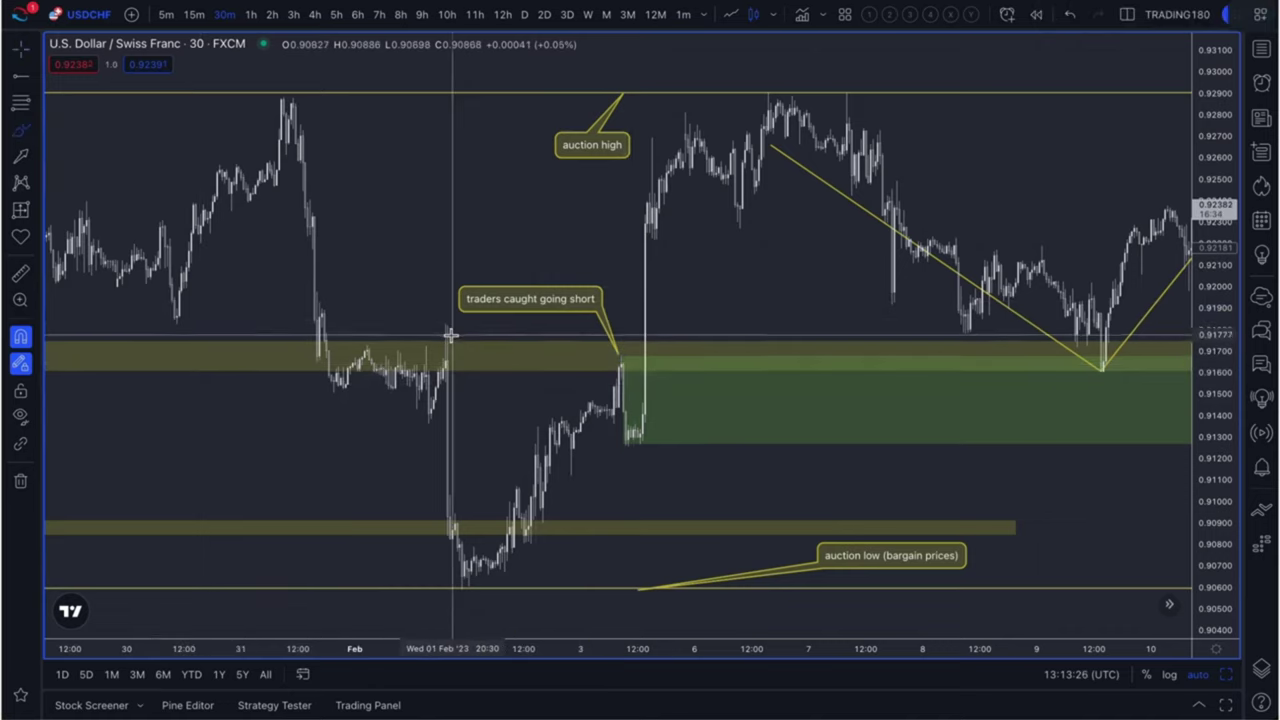
mouse_move(451, 335)
left_mouse_down()
mouse_move(410, 390)
mouse_move(465, 338)
left_mouse_up()
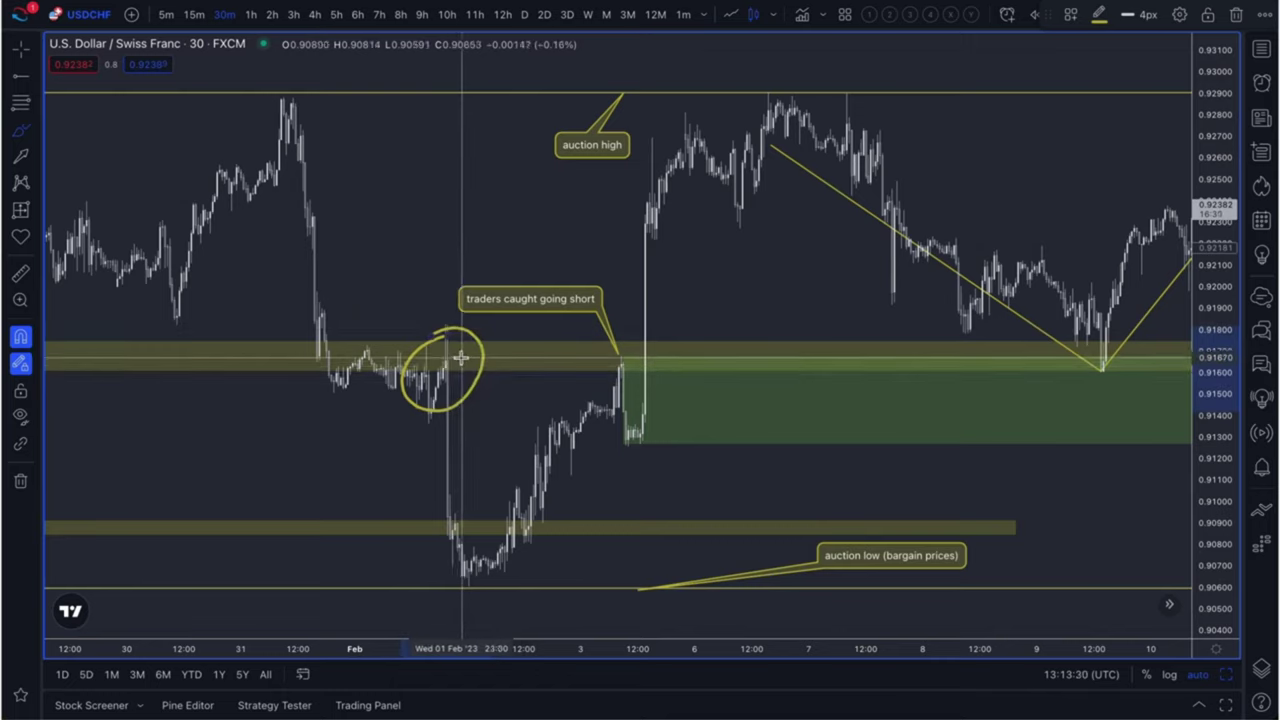
mouse_move(461, 362)
left_mouse_down()
mouse_move(474, 510)
mouse_move(491, 494)
left_mouse_up()
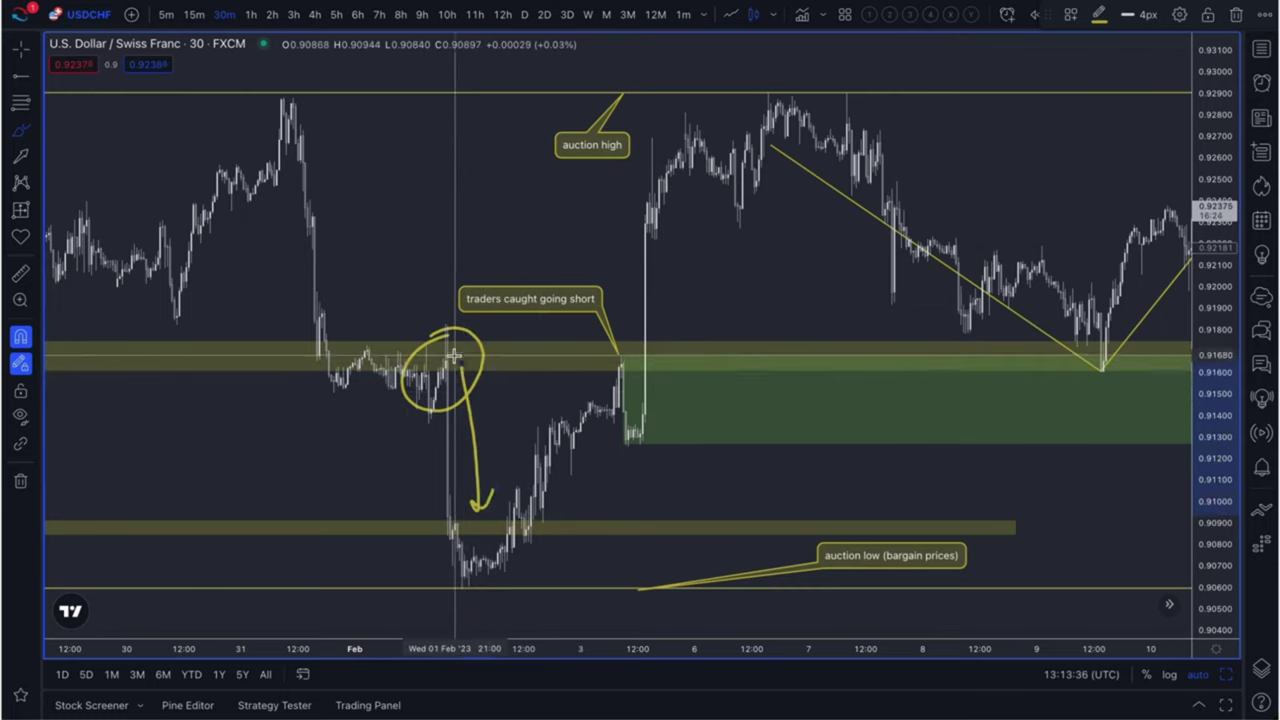
Circle the 3 February high, add a downward arrow and a line through both highs, and write "C" in the green zone and "P" above the auction high
mouse_move(628, 343)
left_mouse_down()
mouse_move(606, 362)
mouse_move(636, 350)
mouse_move(624, 376)
mouse_move(638, 418)
mouse_move(665, 415)
left_mouse_up()
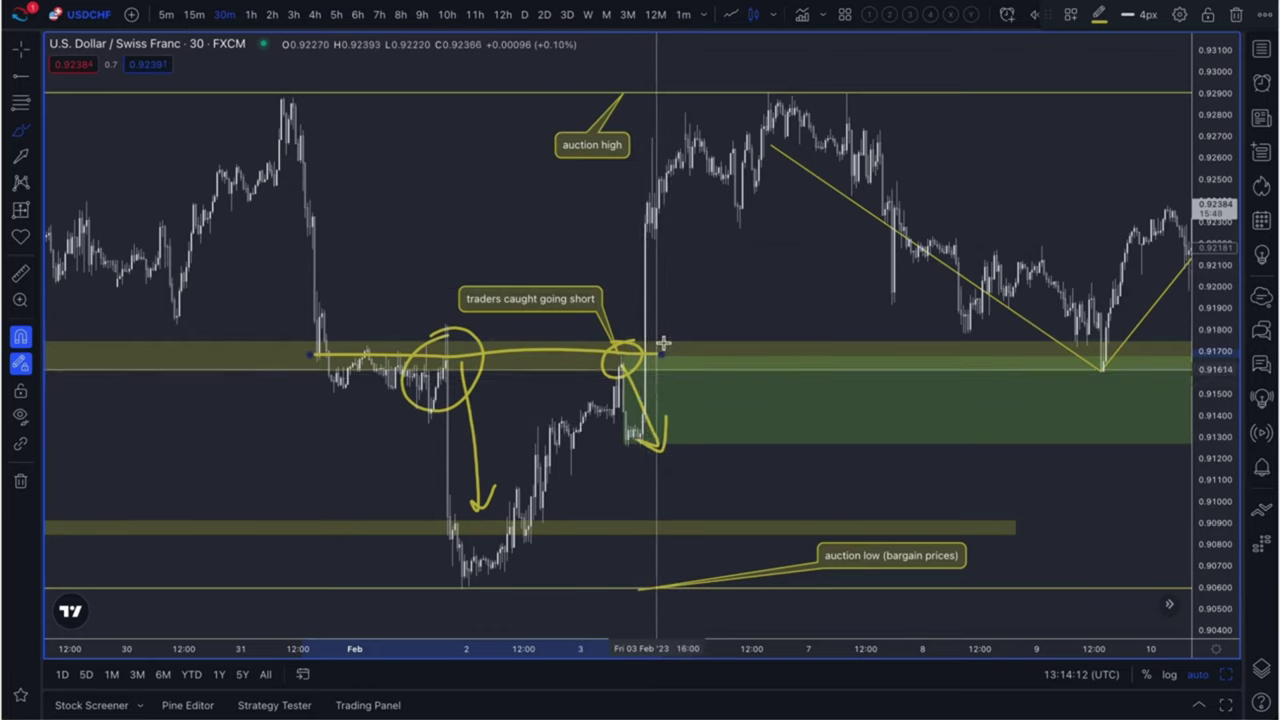
mouse_move(657, 394)
left_mouse_down()
mouse_move(663, 368)
mouse_move(695, 406)
left_mouse_up()
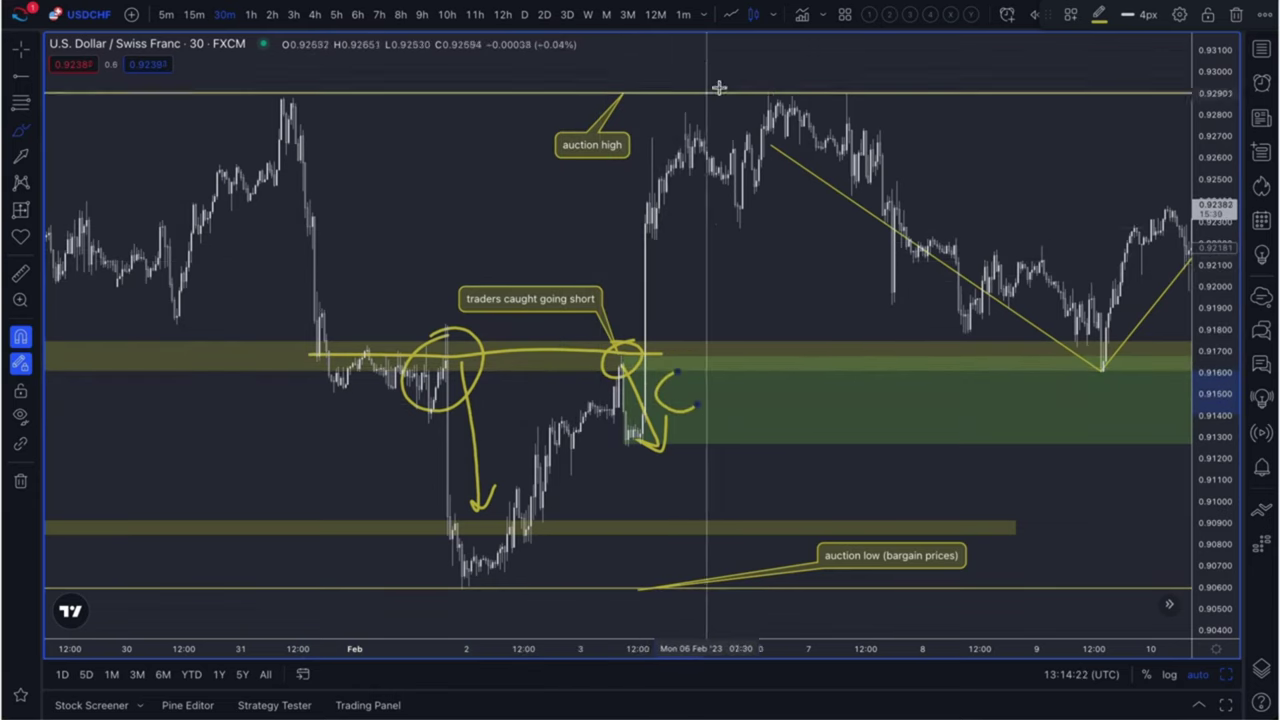
left_click_drag(728, 120, 728, 70)
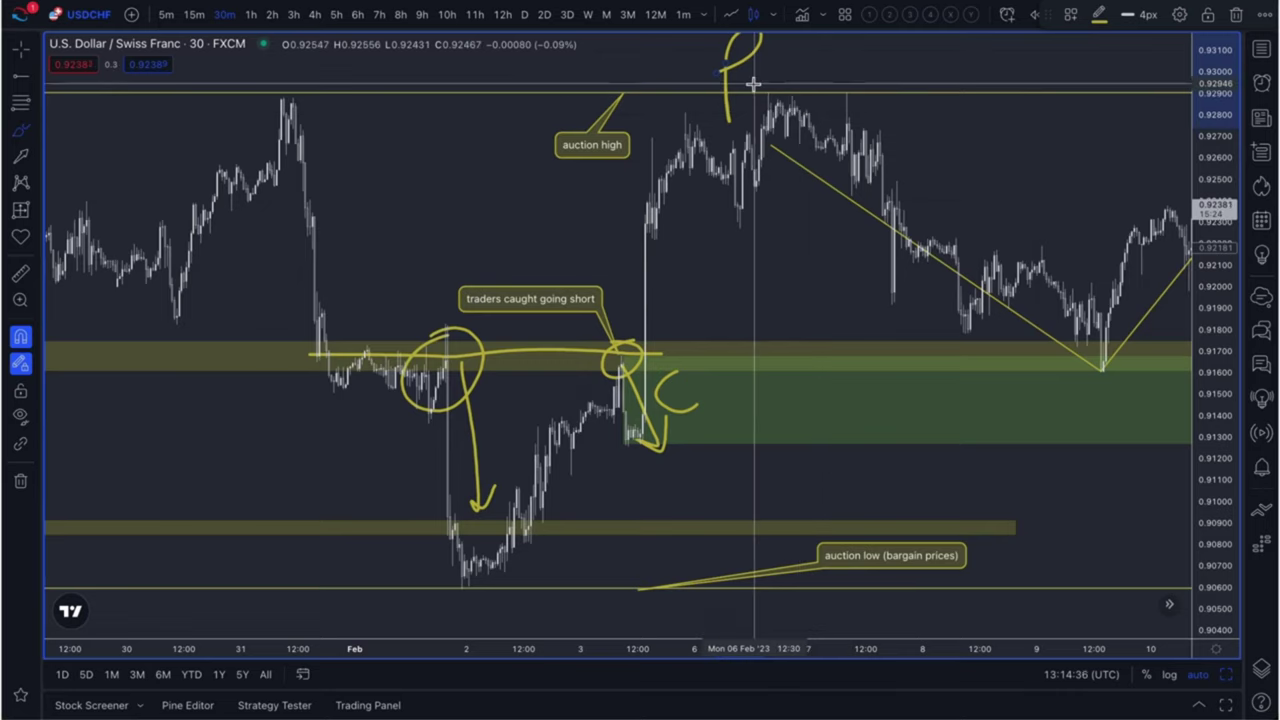
Circle the 9 February low at the turning point of the projected path with the Brush
scroll(751, 237, "down", 2)
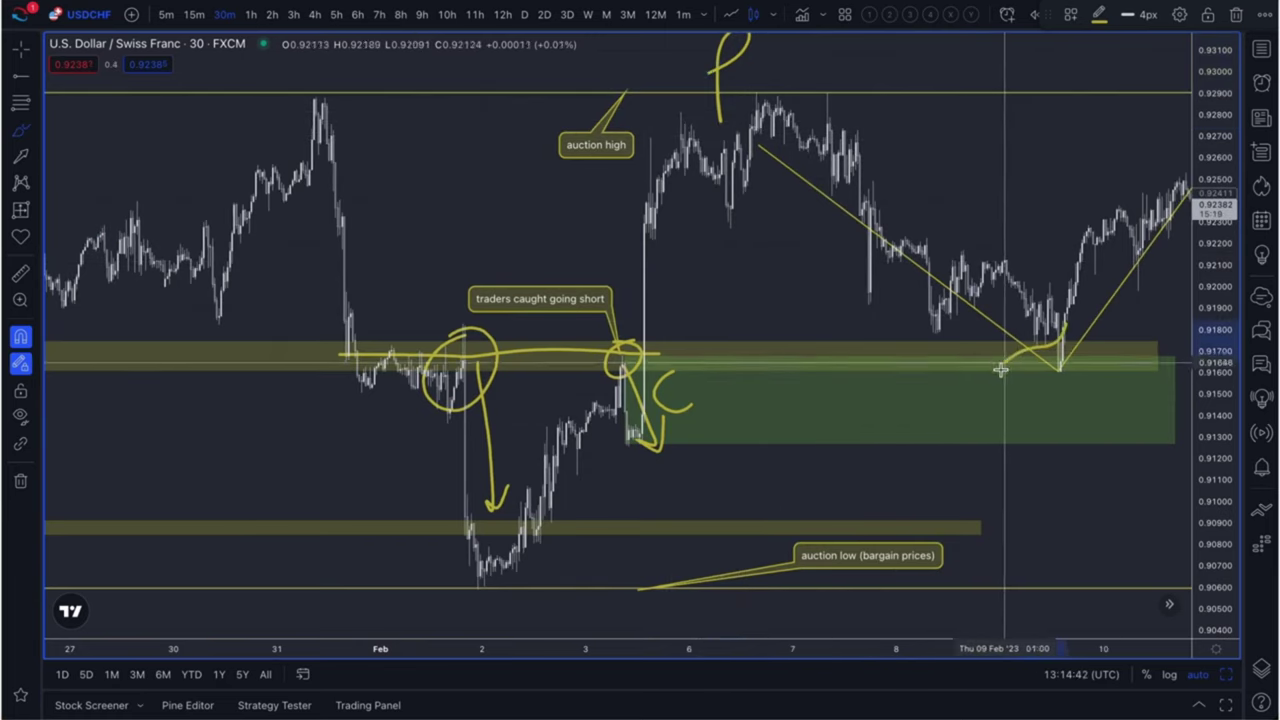
mouse_move(1062, 338)
left_mouse_down()
mouse_move(1094, 374)
mouse_move(1063, 345)
left_mouse_up()
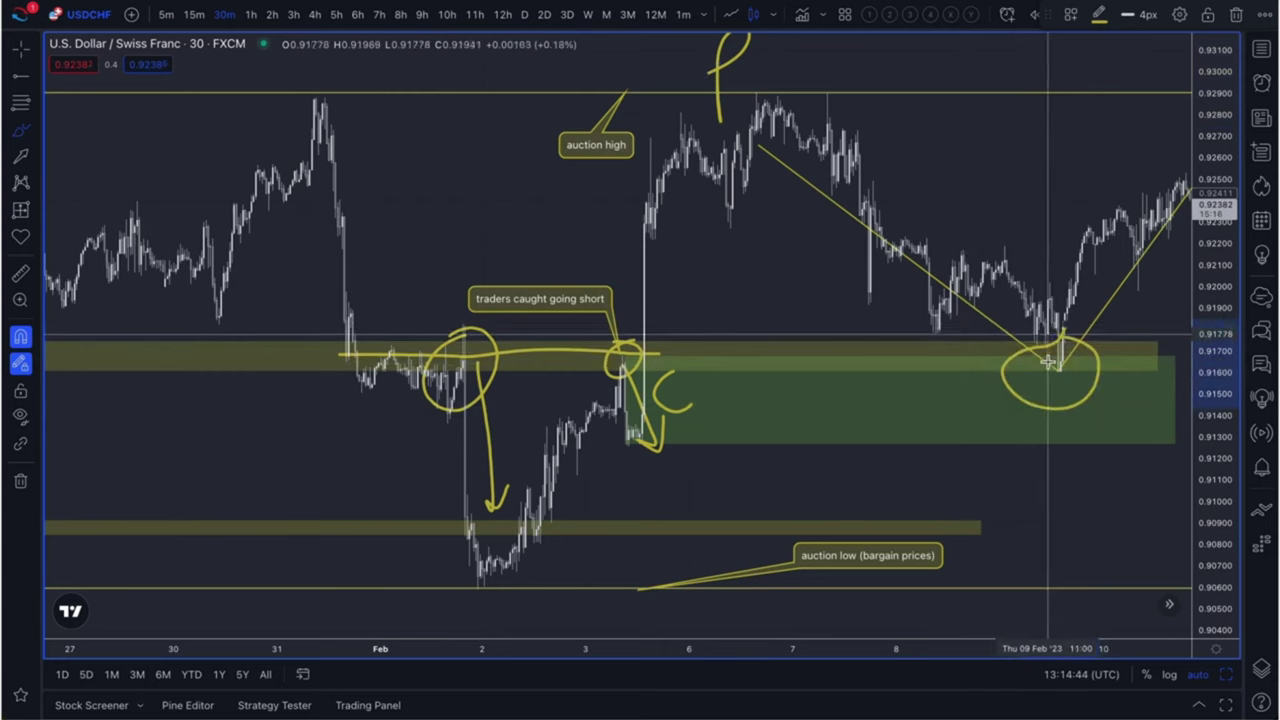
scroll(1023, 374, "down", 4)
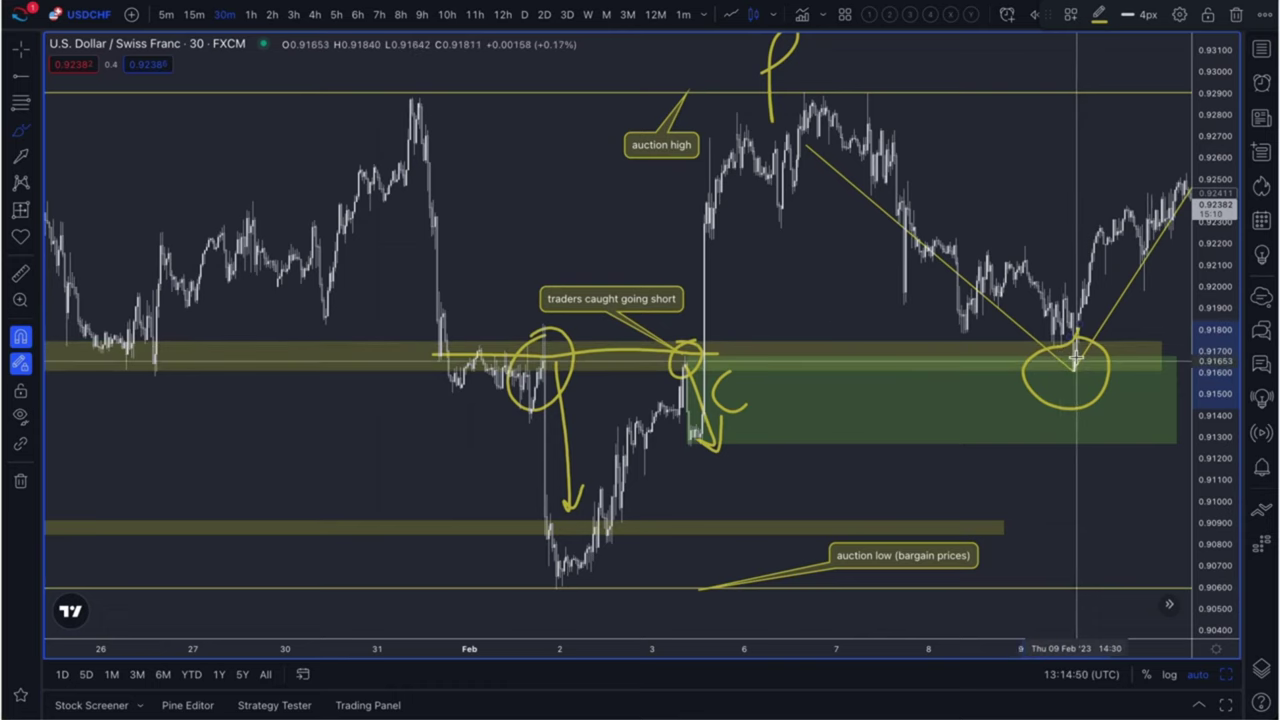
scroll(1090, 362, "up", 3)
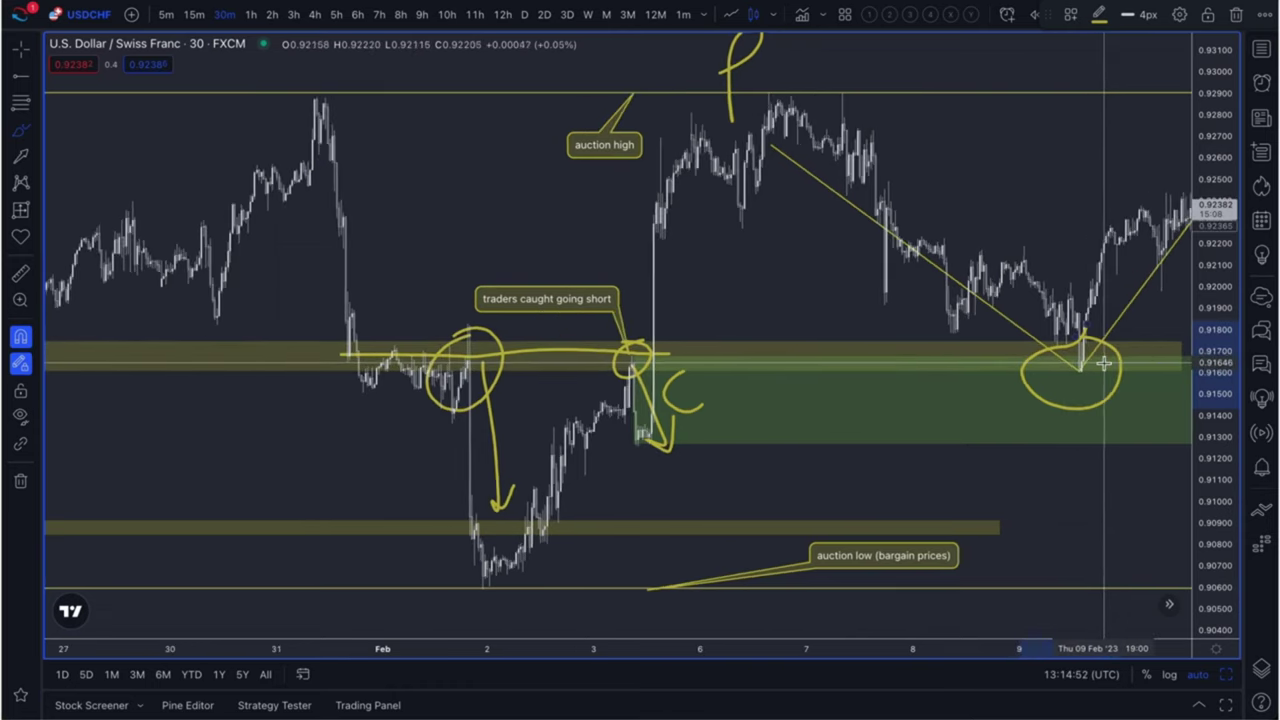
scroll(1104, 362, "up", 2)
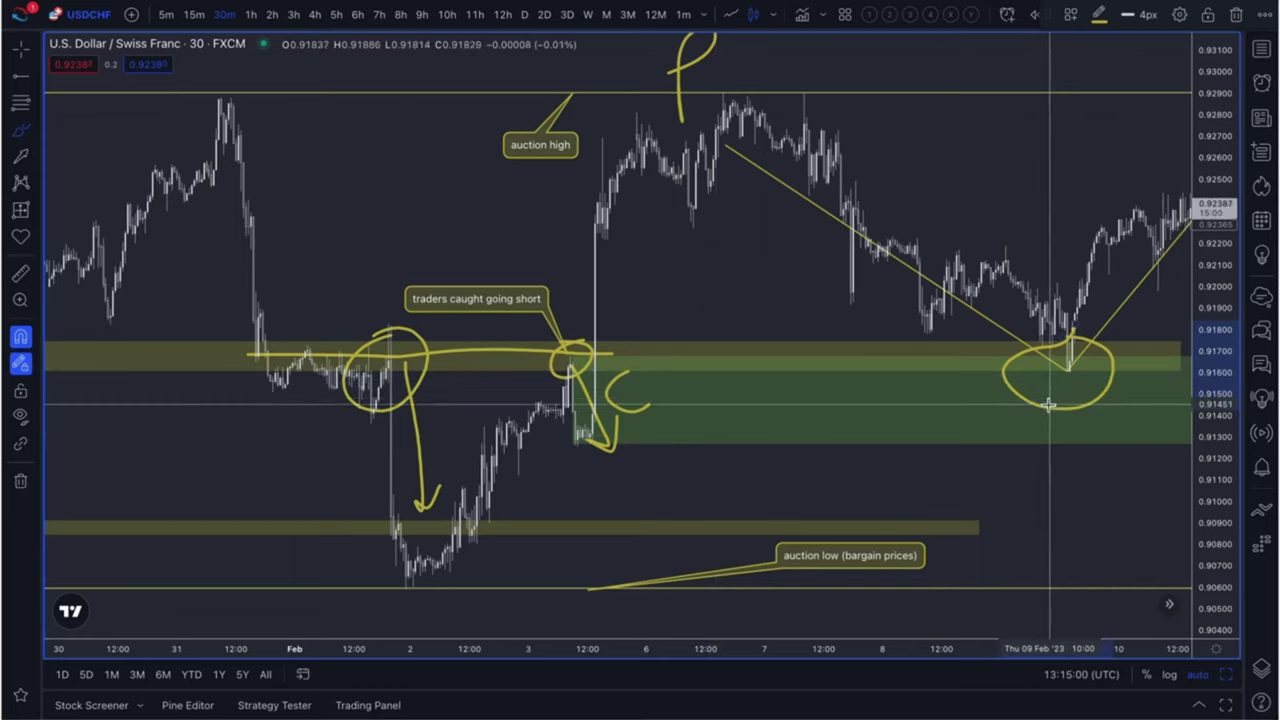
With the Brush, circle the "C" in the green zone, write "R" at the 9 February low and "S" below the circled "C"
scroll(1052, 390, "down", 2)
scroll(1048, 404, "down", 1)
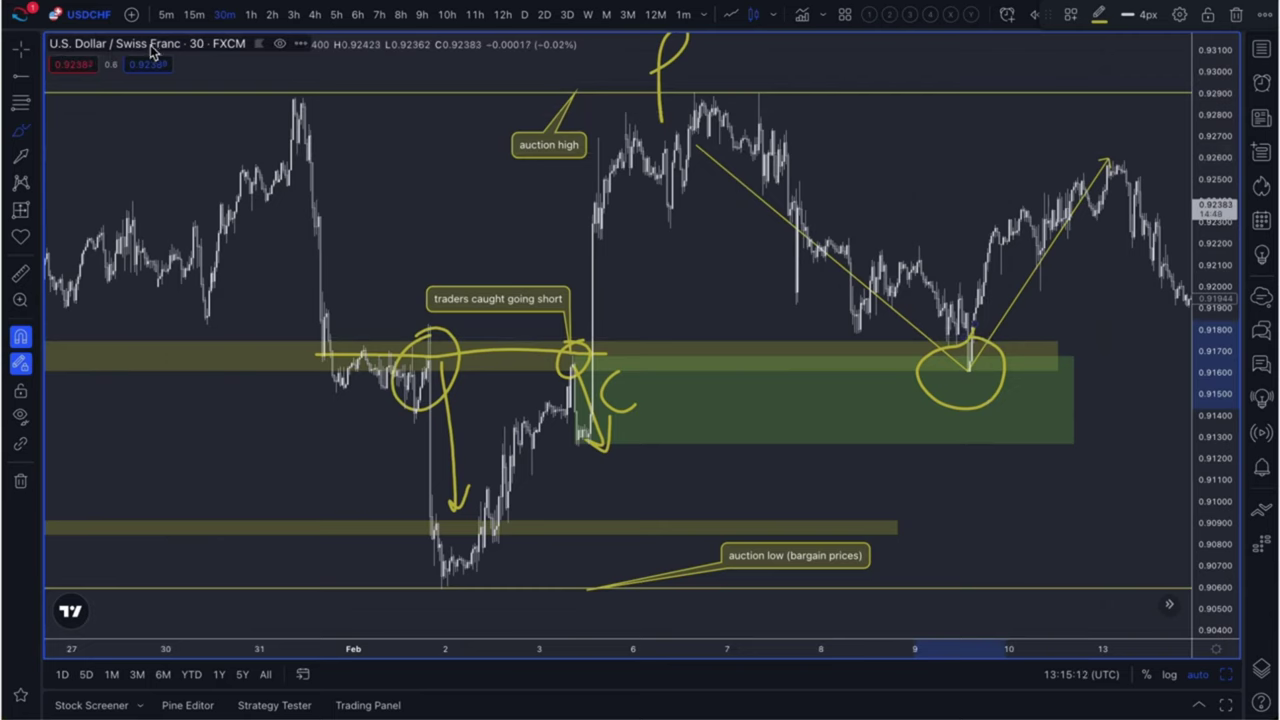
scroll(949, 170, "right", 3)
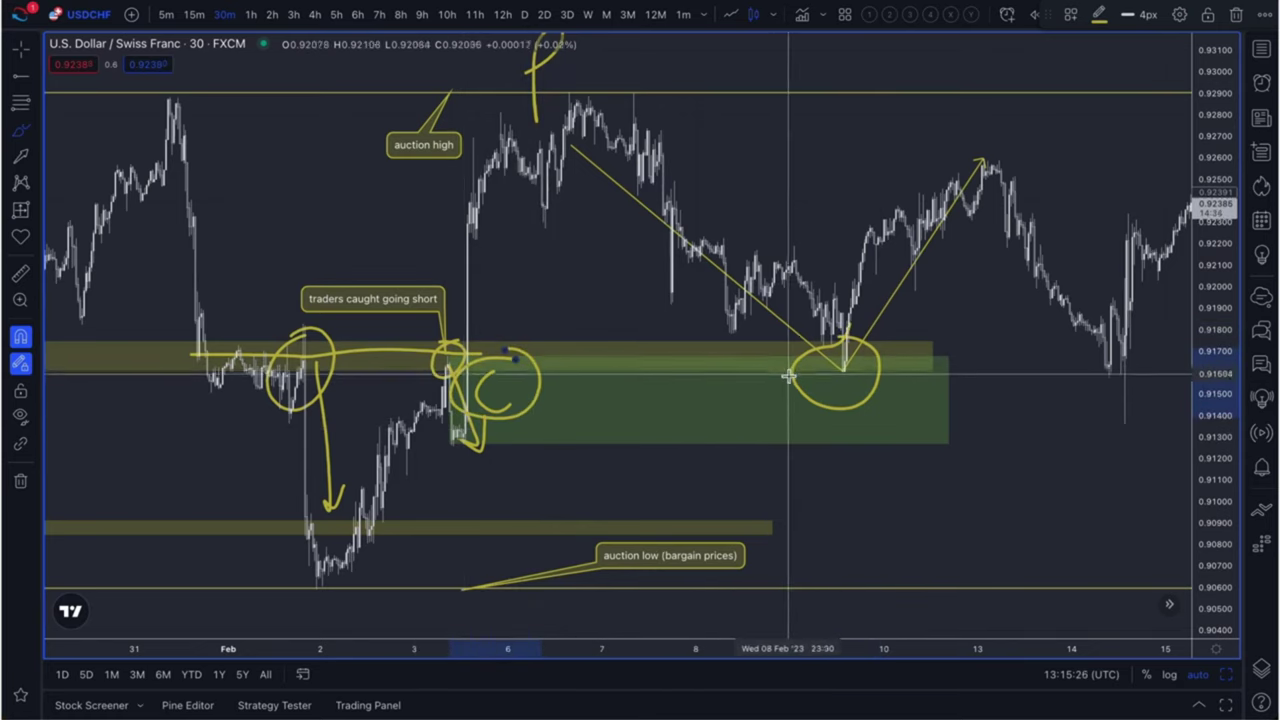
left_click_drag(791, 377, 819, 396)
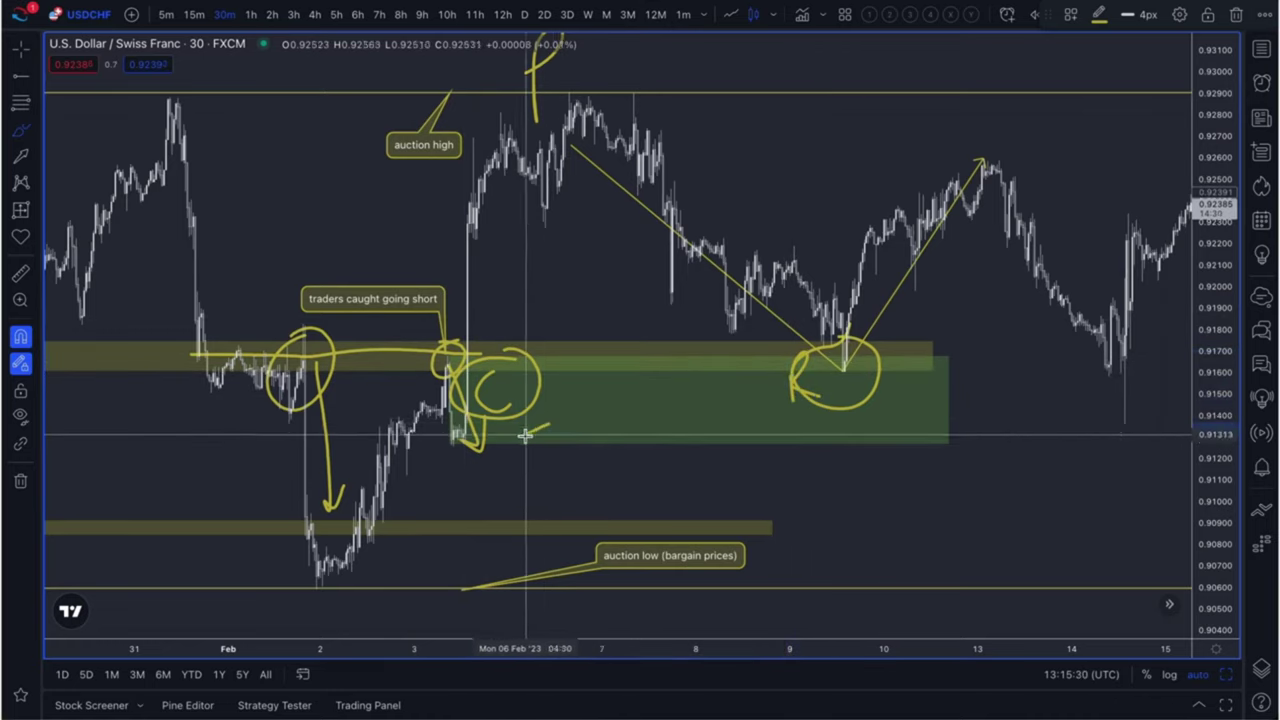
left_click_drag(550, 425, 532, 458)
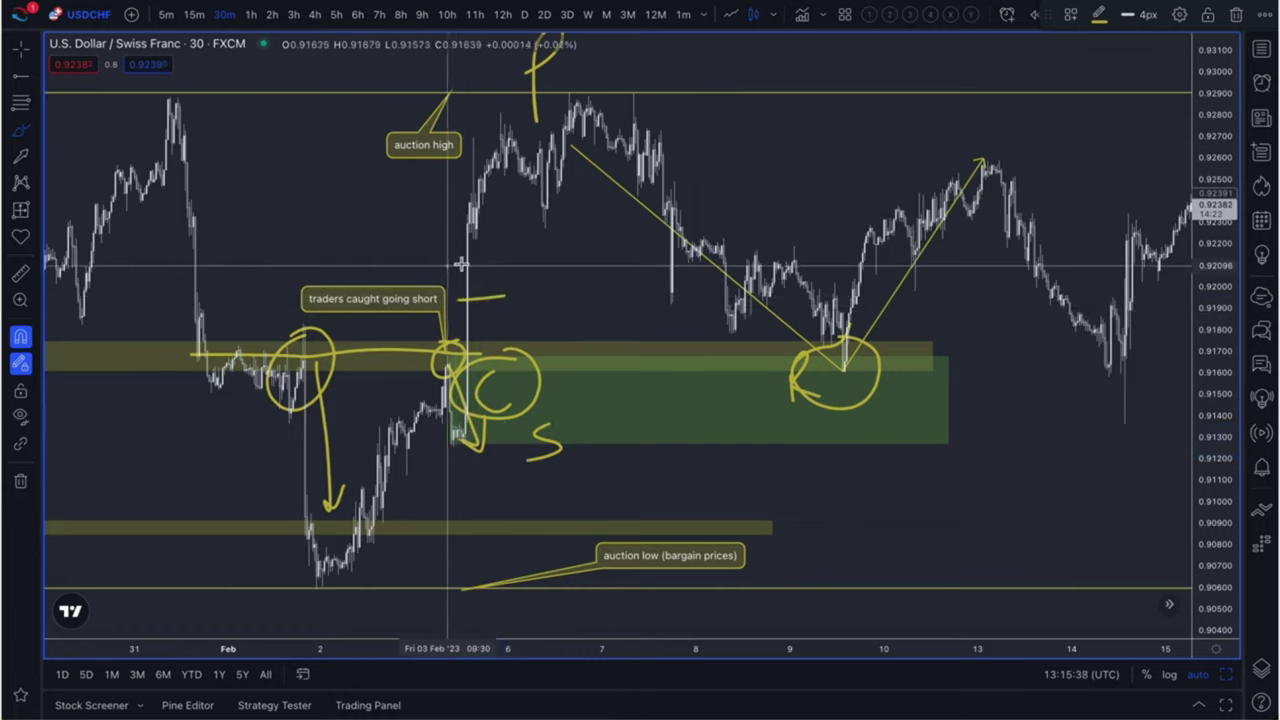
Draw short ascending strokes across the 3 February rally up to just below the auction high, and circle the "S" in the green zone
left_click_drag(450, 265, 502, 257)
mouse_move(455, 219)
left_mouse_down()
mouse_move(515, 212)
mouse_move(595, 112)
left_mouse_up()
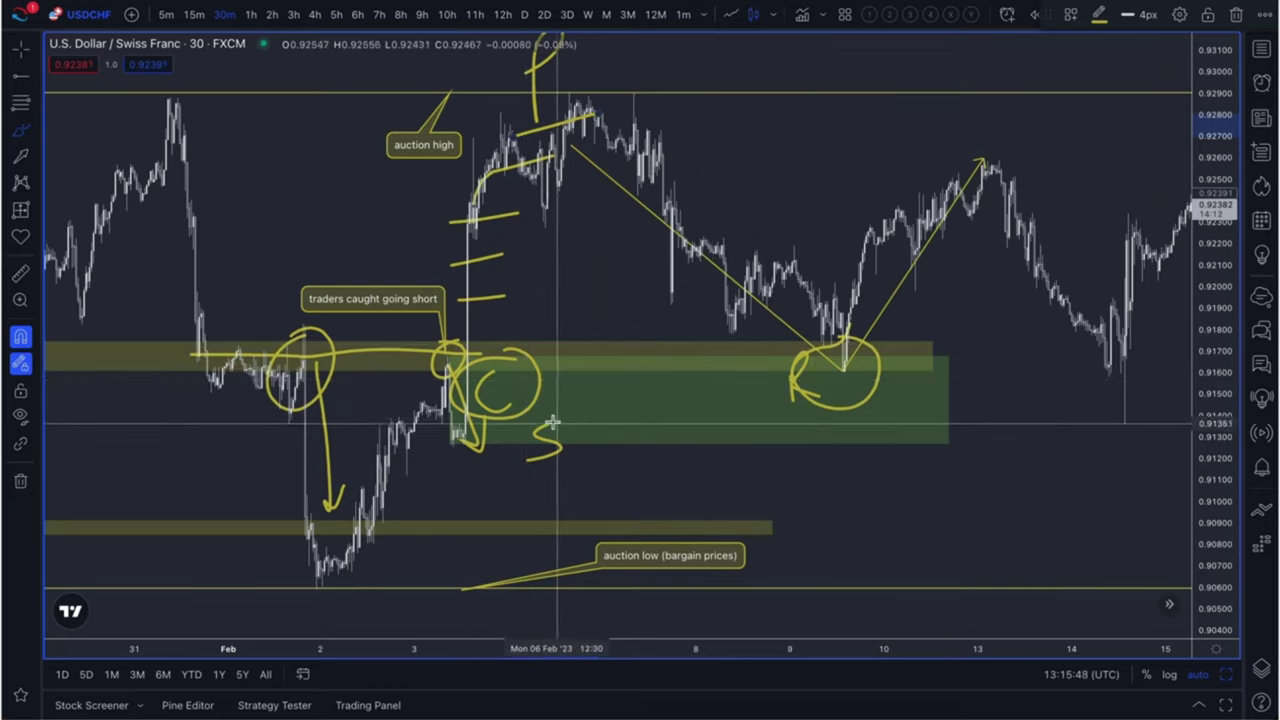
left_click_drag(514, 443, 528, 424)
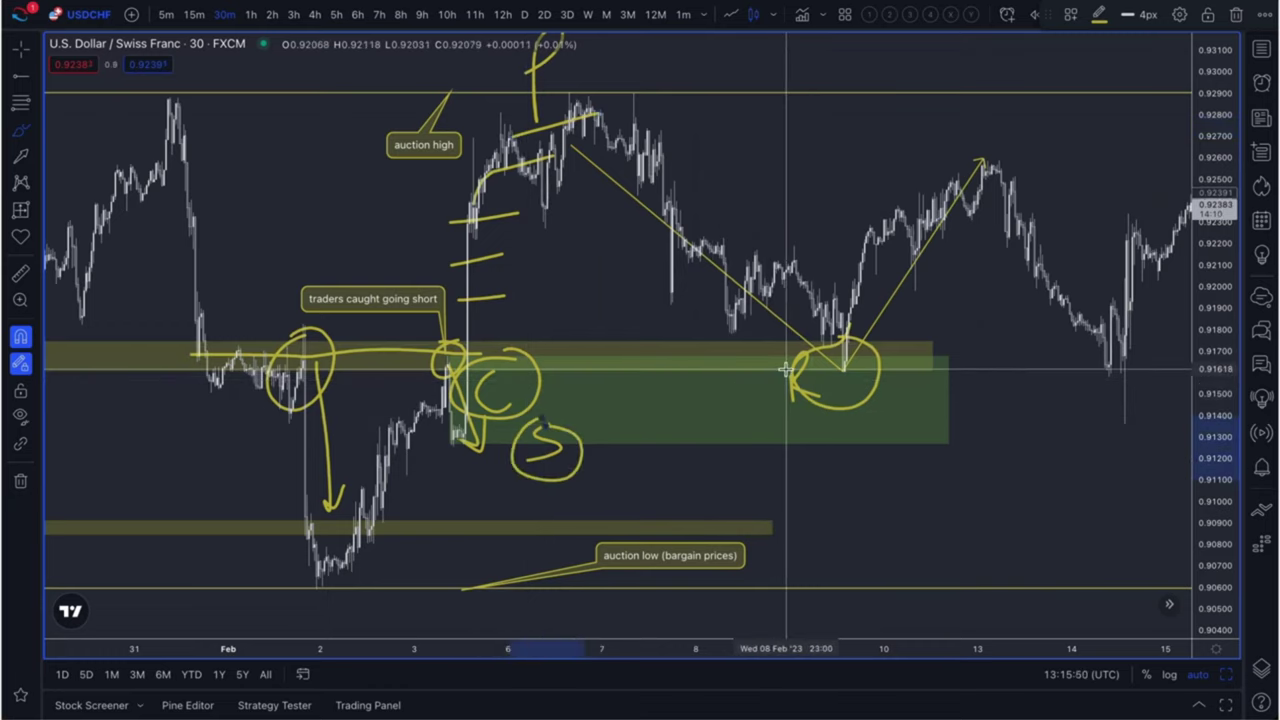
Write two "B" letters in the green zone beneath the 9 February low and circle each one
left_click_drag(792, 378, 771, 449)
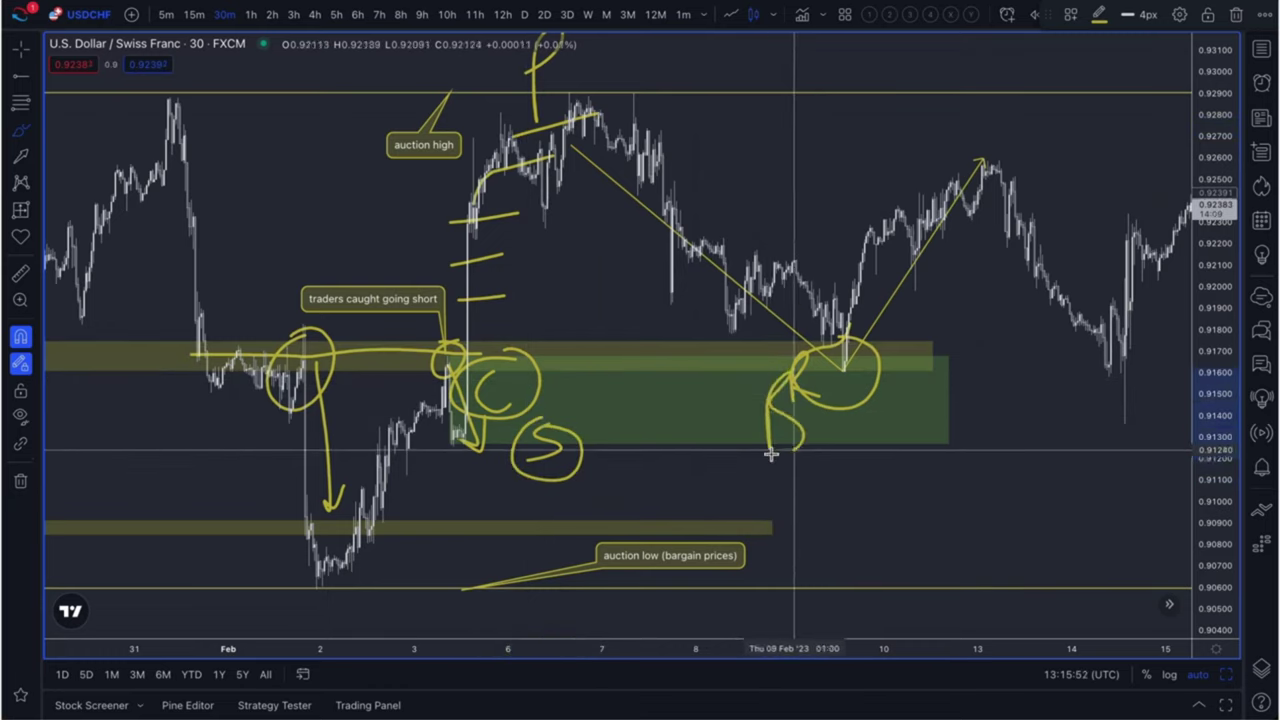
mouse_move(787, 378)
left_mouse_down()
mouse_move(743, 449)
mouse_move(763, 371)
left_mouse_up()
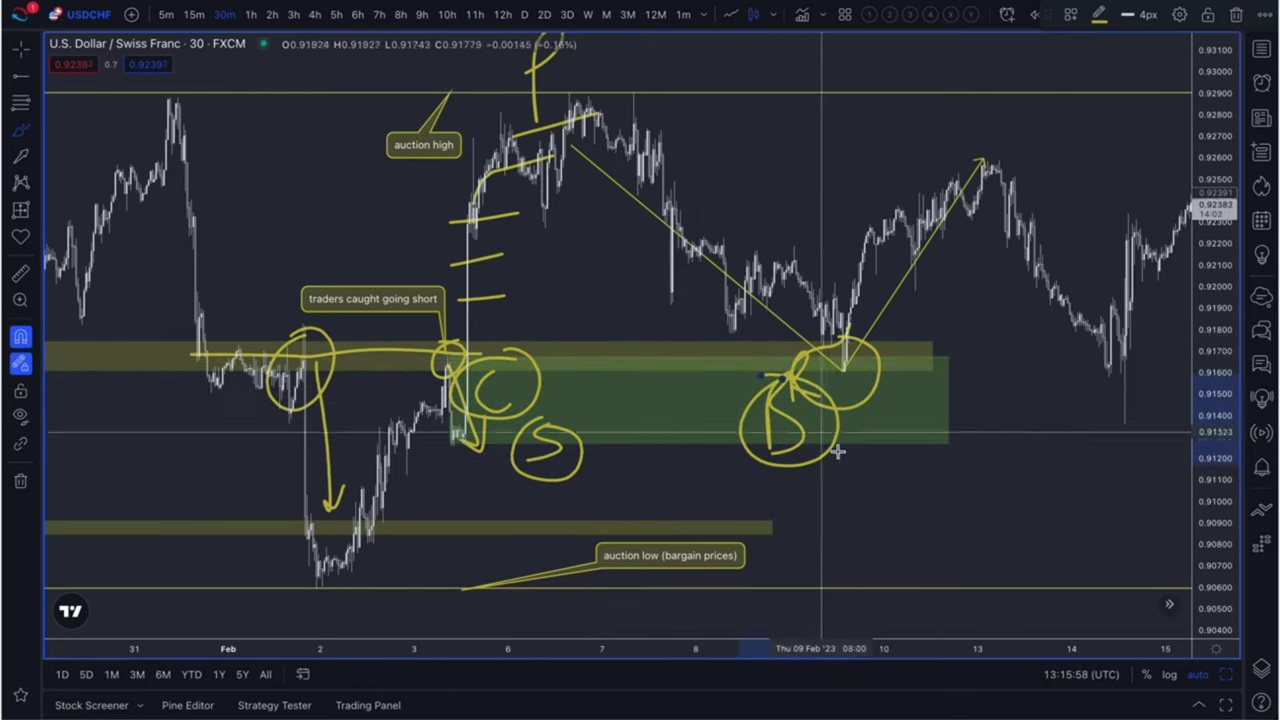
mouse_move(852, 372)
left_mouse_down()
mouse_move(851, 443)
mouse_move(894, 429)
mouse_move(860, 478)
left_mouse_up()
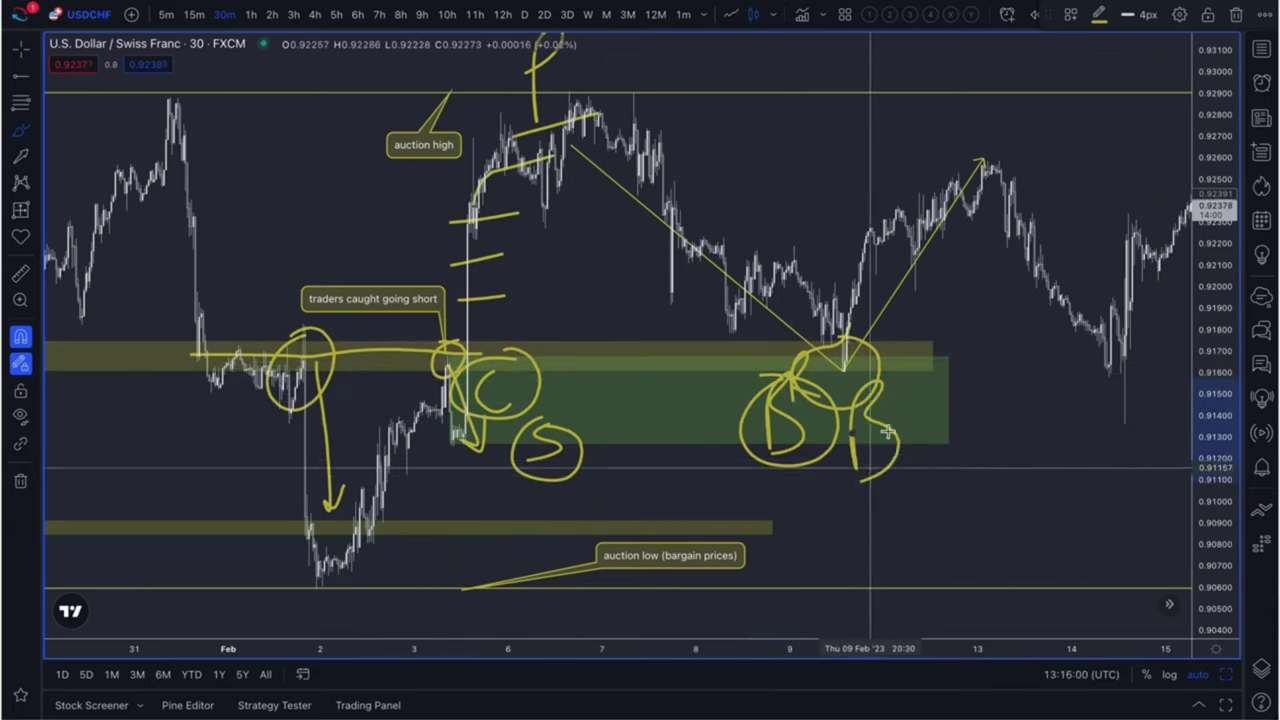
mouse_move(840, 402)
left_mouse_down()
mouse_move(929, 426)
mouse_move(833, 403)
left_mouse_up()
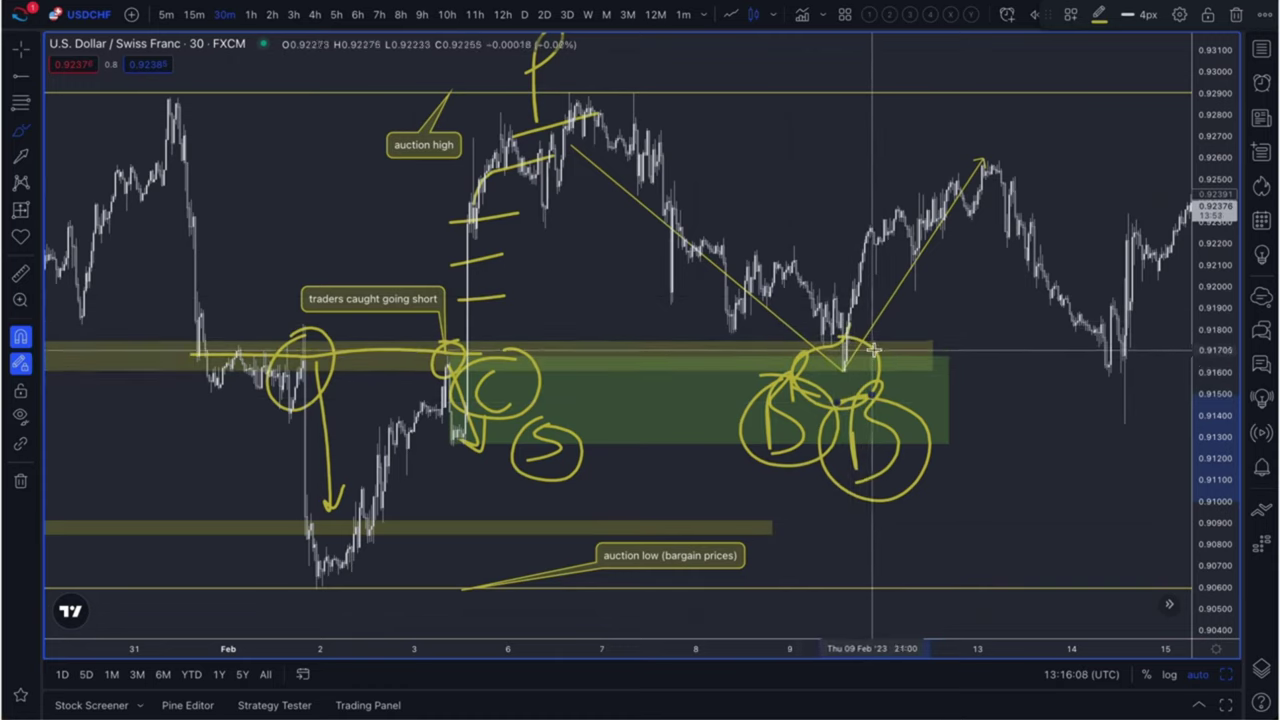
Write a circled "S" at the auction high beside the "P", add a third "B" near the 9 February low and ring all three
left_click_drag(692, 62, 648, 113)
mouse_move(705, 46)
left_mouse_down()
mouse_move(630, 100)
mouse_move(665, 58)
left_mouse_up()
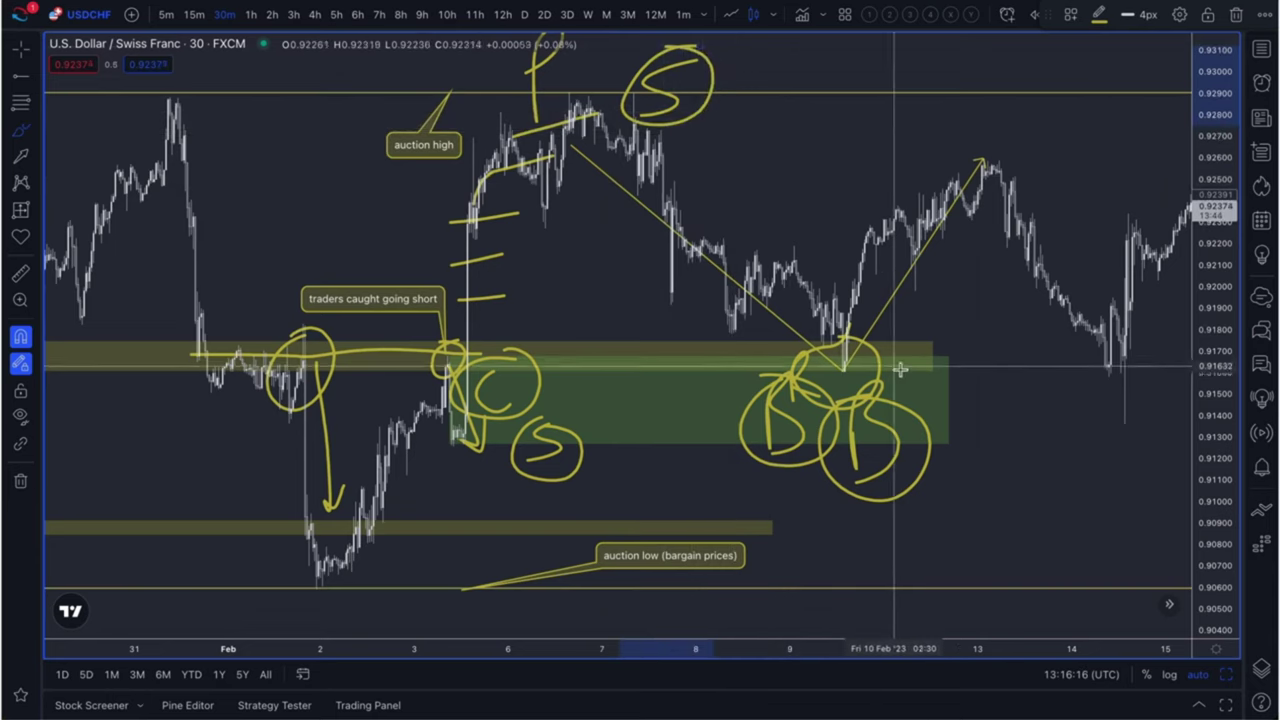
mouse_move(918, 413)
left_mouse_down()
mouse_move(936, 404)
mouse_move(927, 370)
mouse_move(985, 460)
mouse_move(915, 347)
left_mouse_up()
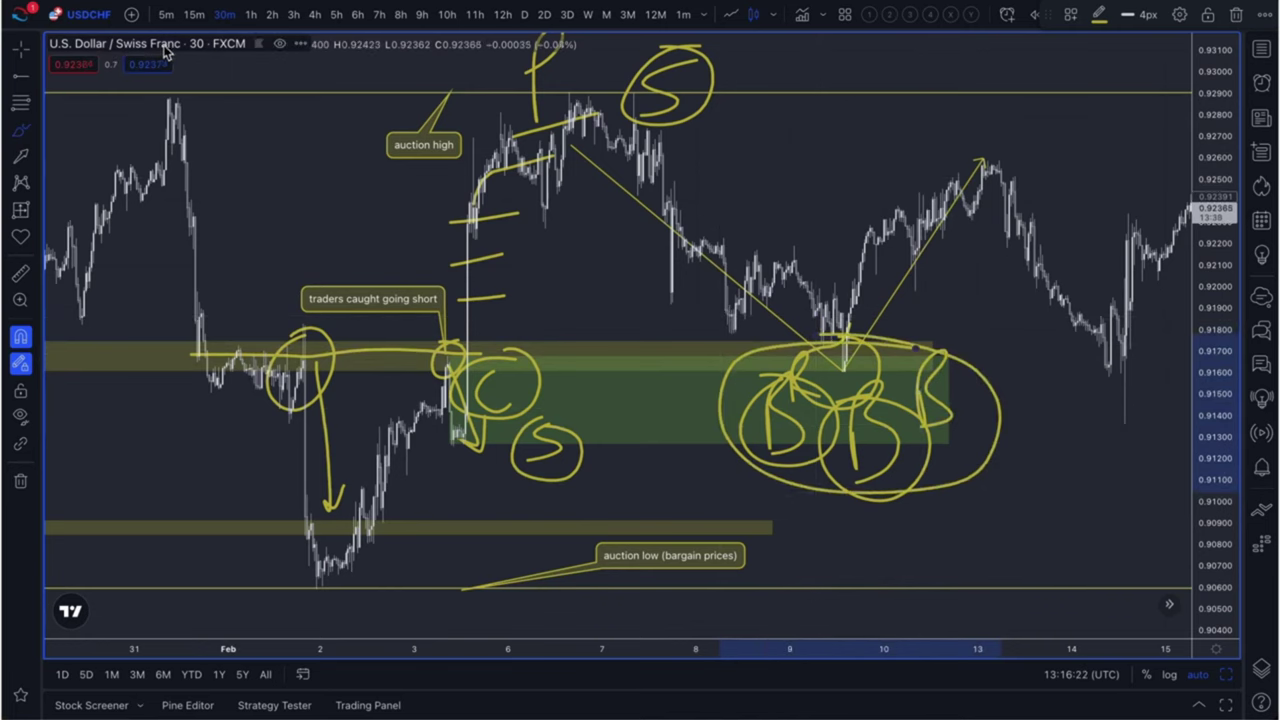
Circle the 13 February swing high at the projected path's arrow tip and the 14 February low with the Brush
scroll(858, 380, "right", 3)
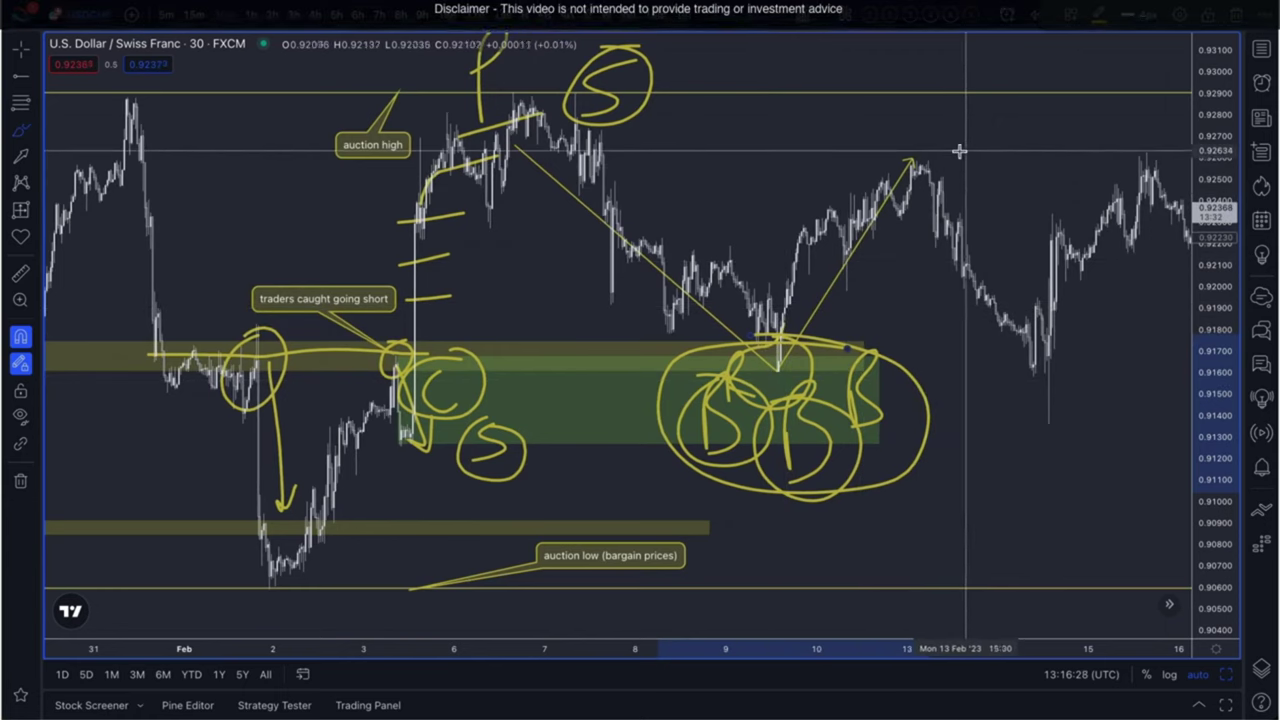
scroll(968, 150, "right", 5)
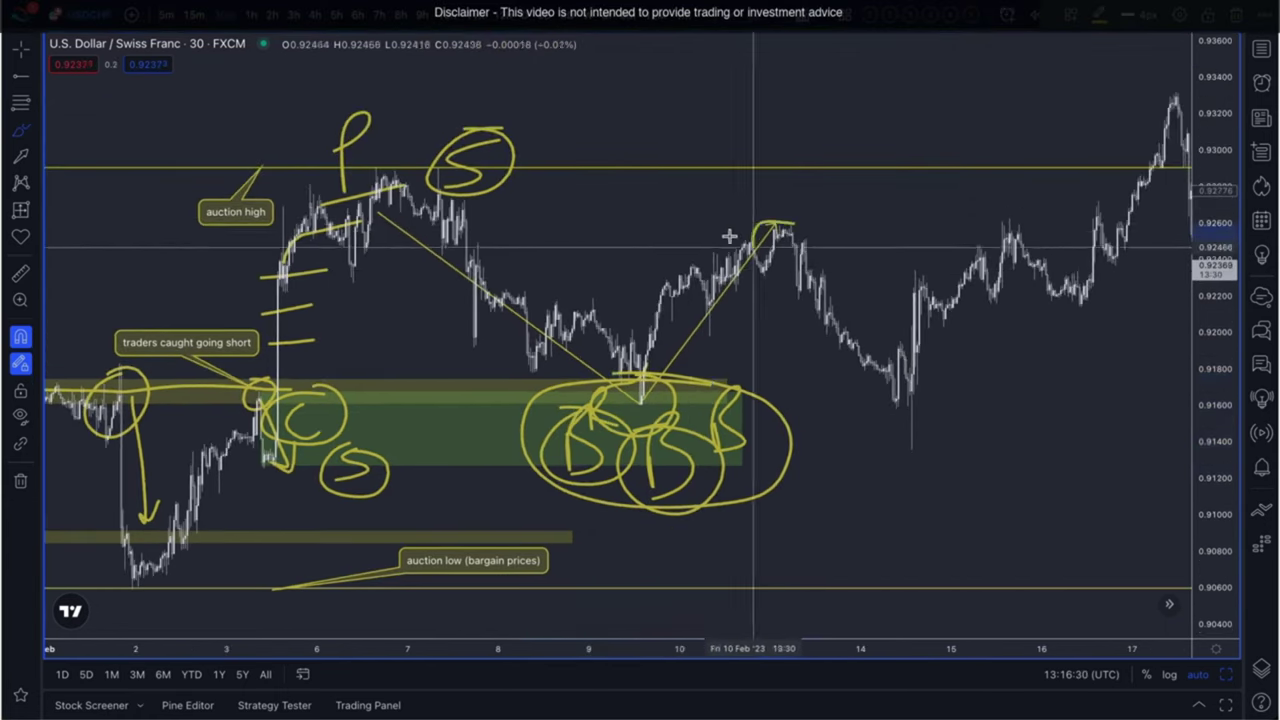
left_click_drag(795, 212, 790, 216)
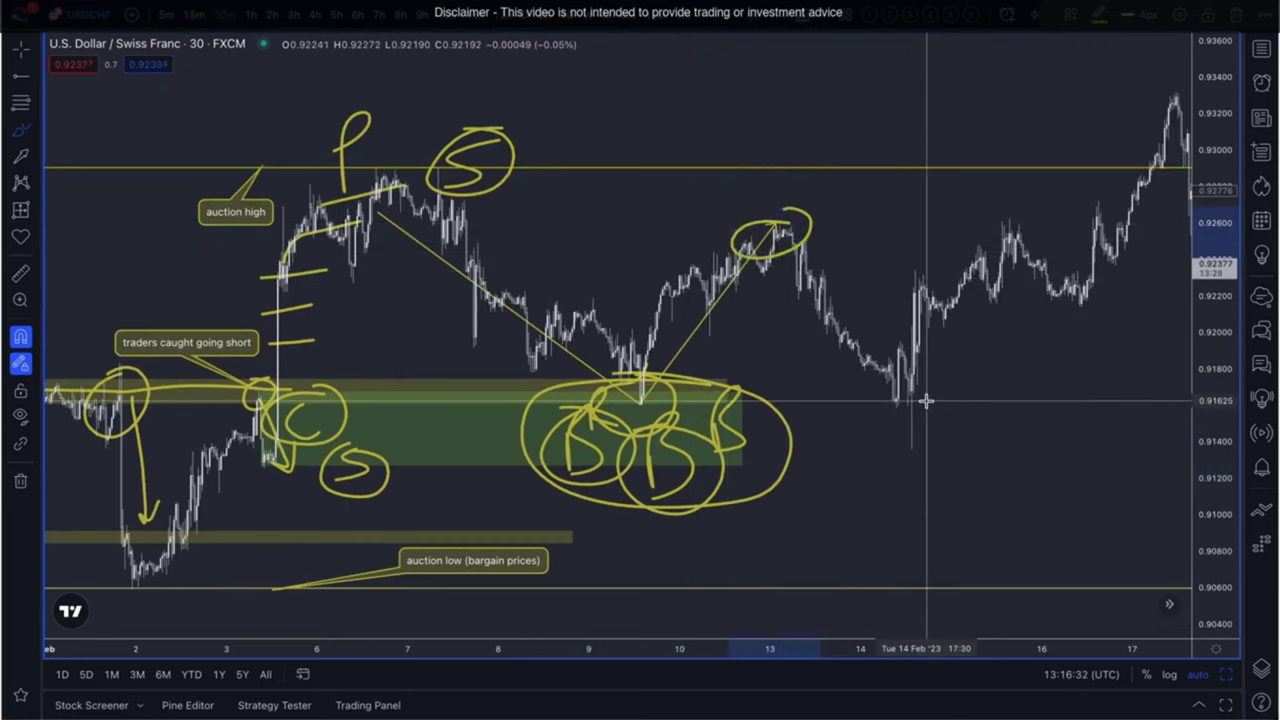
left_click_drag(890, 410, 900, 400)
scroll(980, 354, "down", 2)
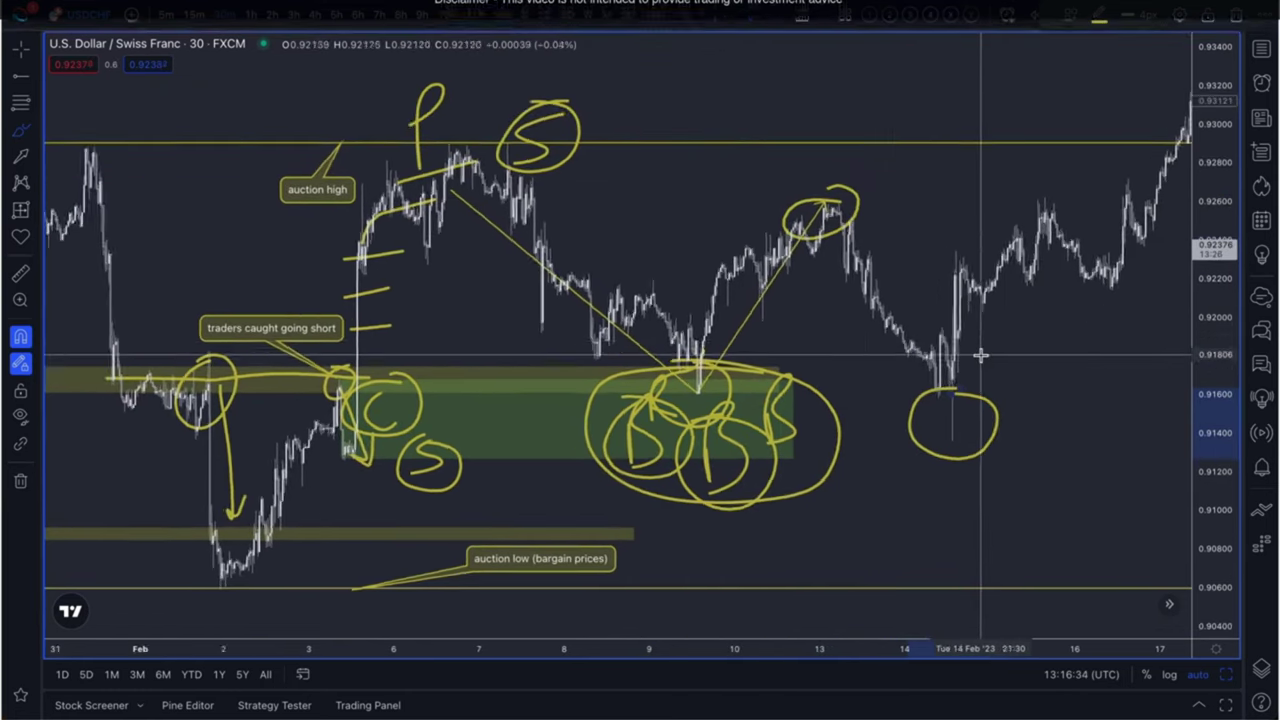
Trace the decline from the 13 February high to the 14 February low and draw an upward arrow to the 17 February high
scroll(886, 337, "up", 3)
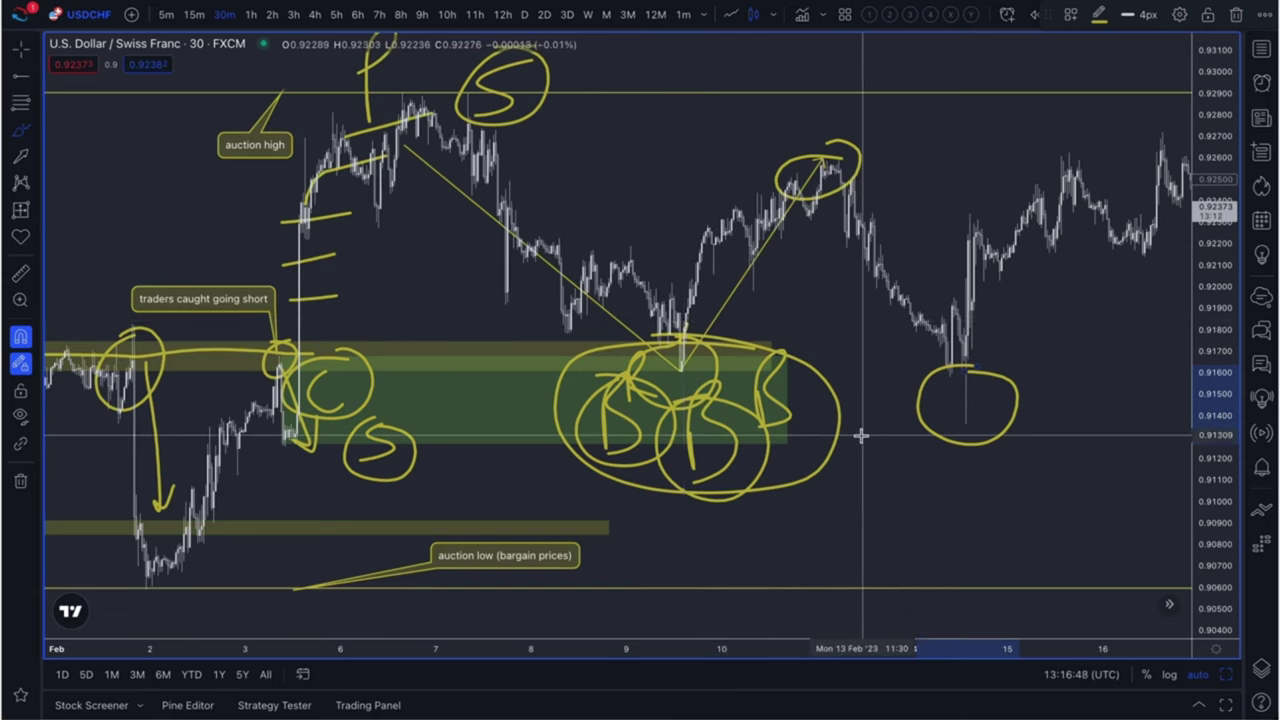
scroll(860, 437, "down", 2)
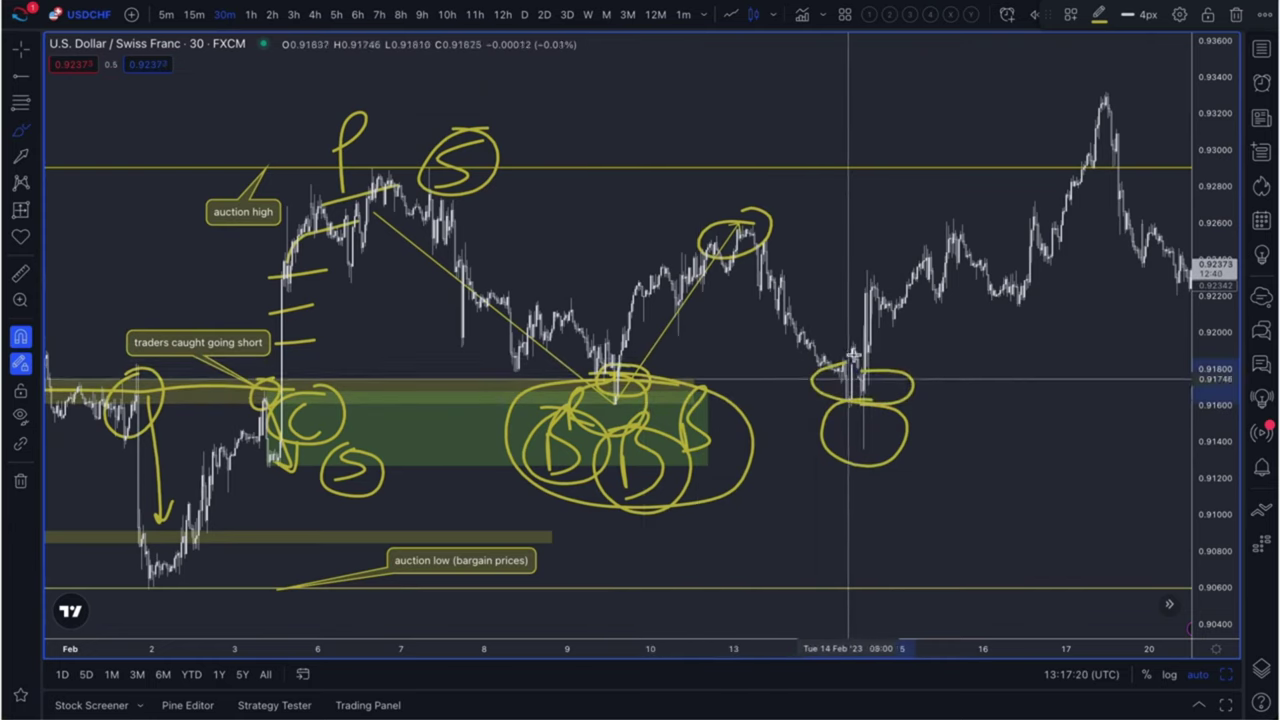
mouse_move(752, 232)
left_mouse_down()
mouse_move(784, 316)
mouse_move(813, 342)
left_mouse_up()
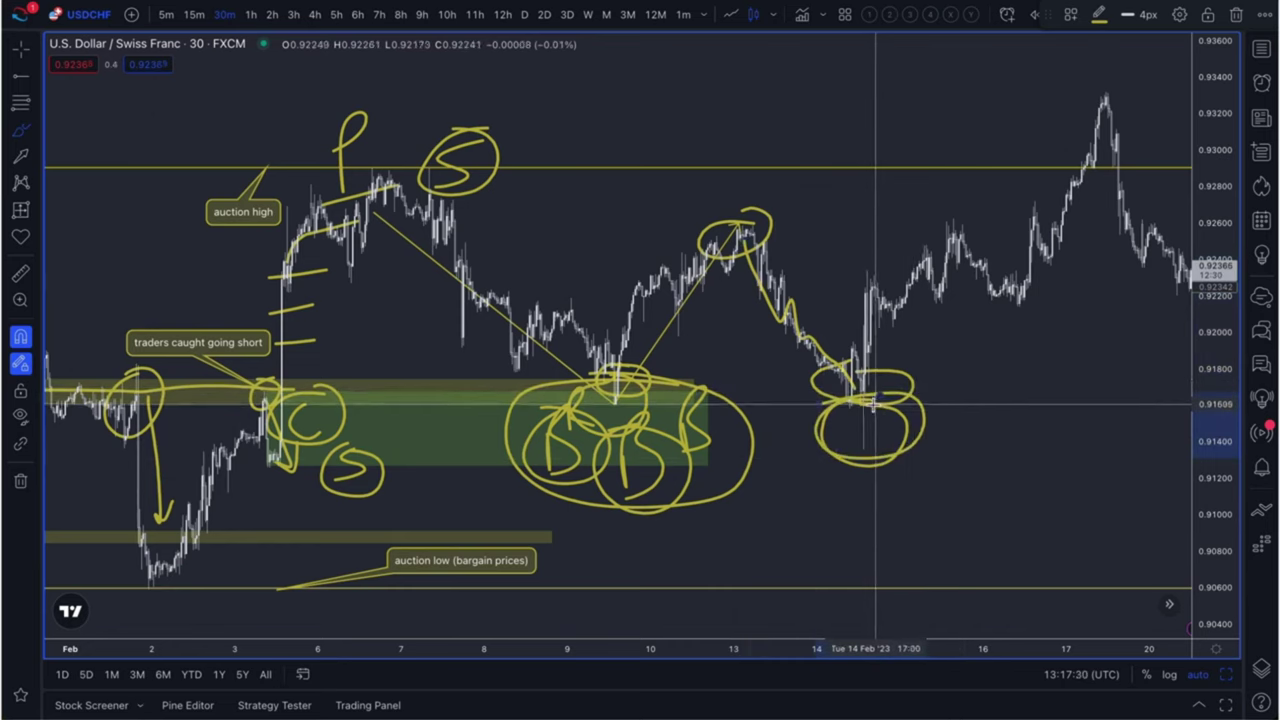
left_click_drag(868, 398, 1116, 150)
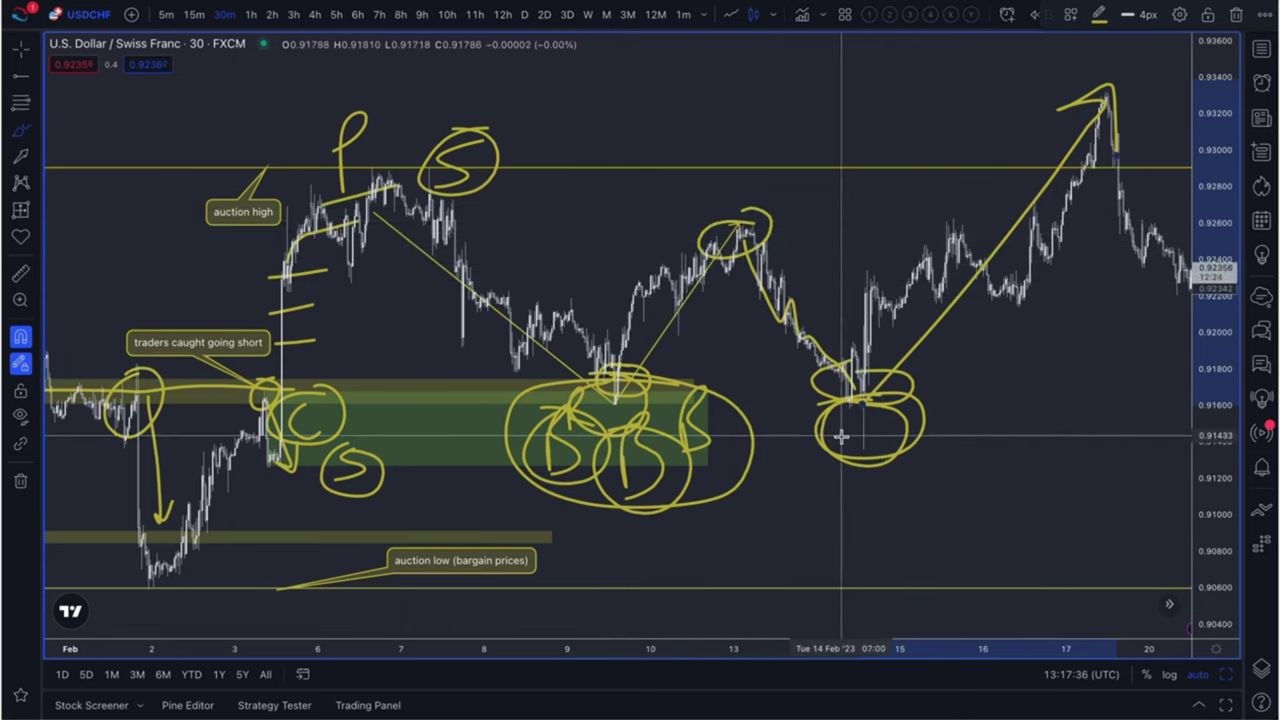
Extend the green zone to 16 February 23:00 and the upper yellow zone to 17 February 03:30, past the 14 February low
scroll(841, 436, "left", 1)
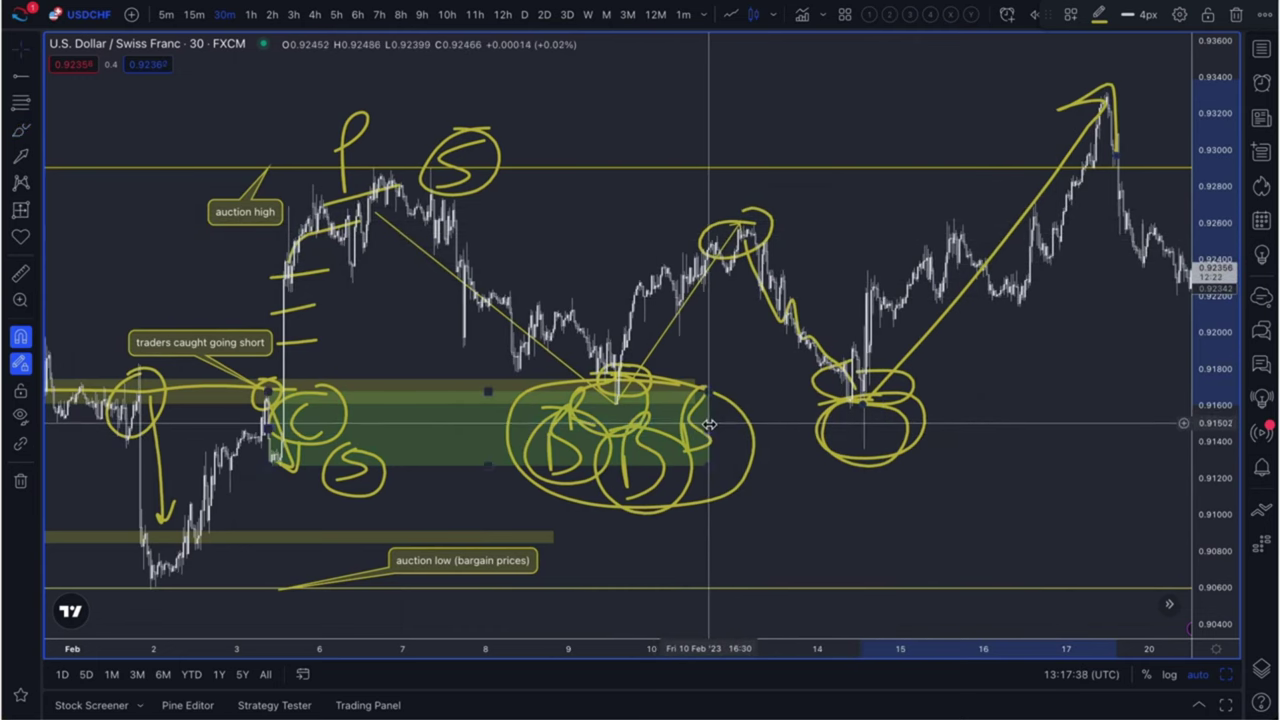
left_click_drag(709, 425, 1062, 426)
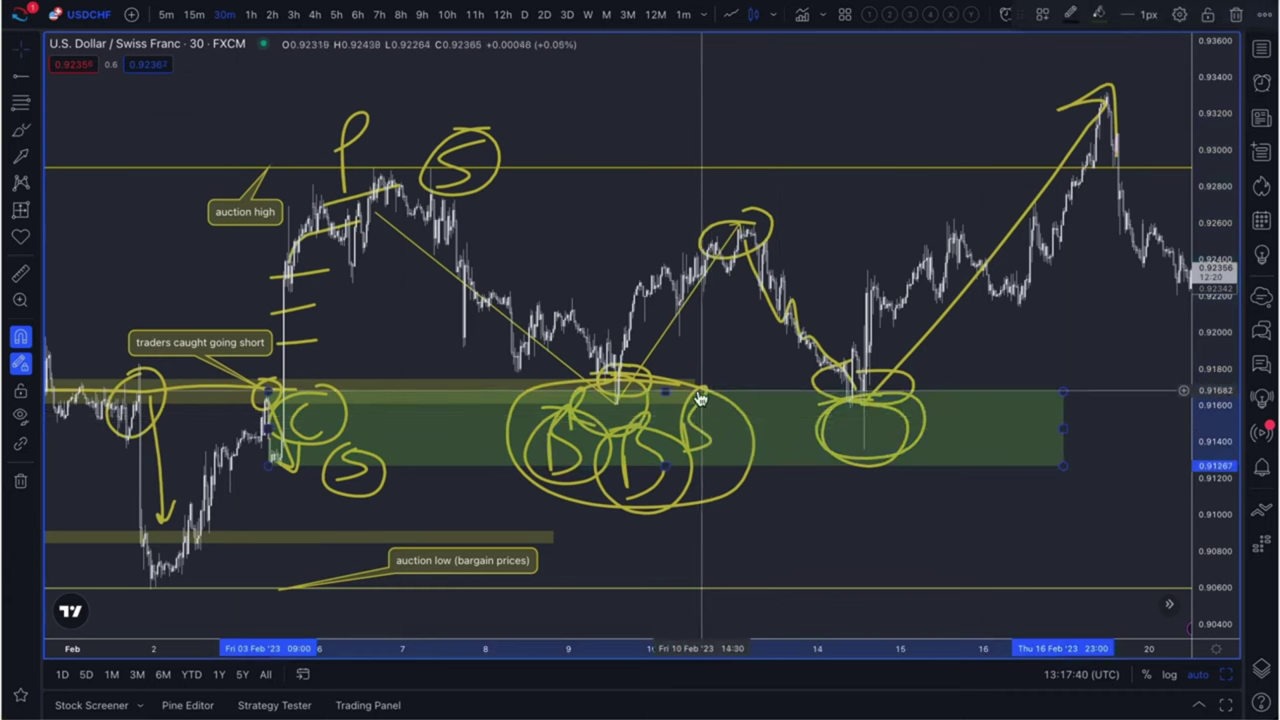
left_click_drag(695, 388, 931, 388)
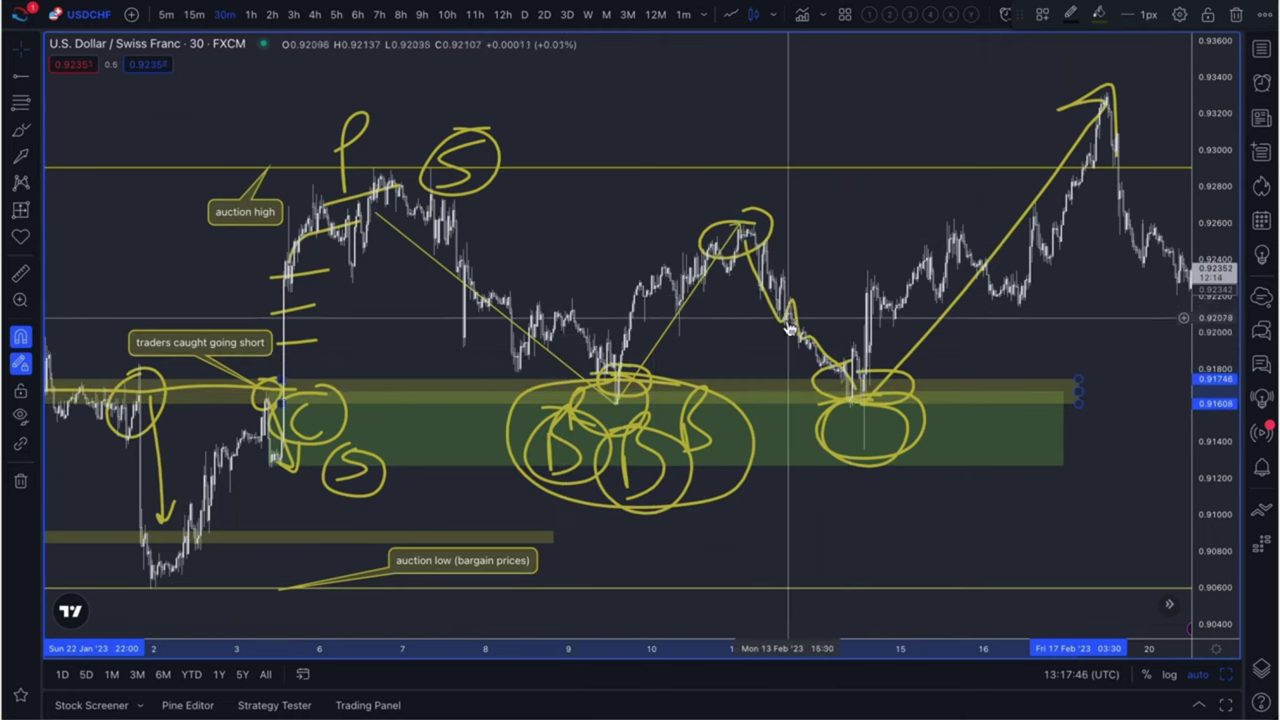
Circle the 14 February lows again with the Brush where price dips into the yellow and green zones
left_click(100, 170)
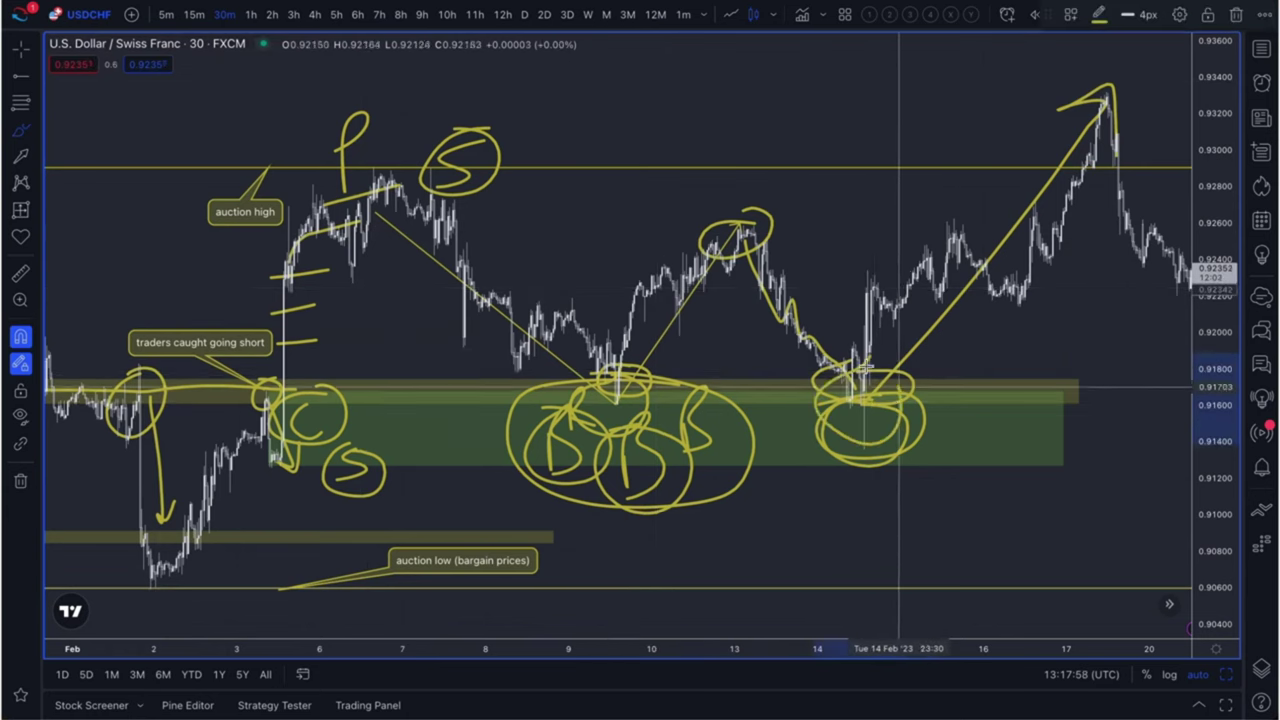
scroll(880, 400, "up", 3)
scroll(900, 415, "up", 3)
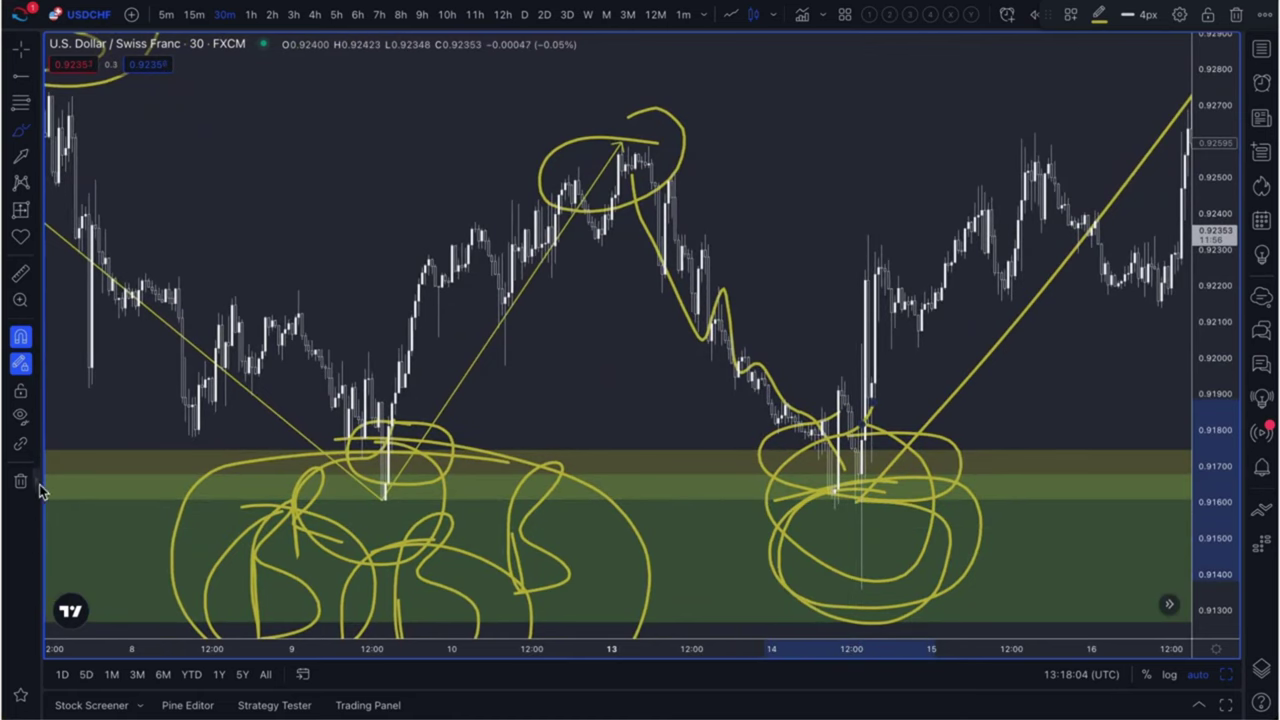
Delete every Brush drawing through the object tree, keeping the path, rectangles and callouts
left_click(1258, 670)
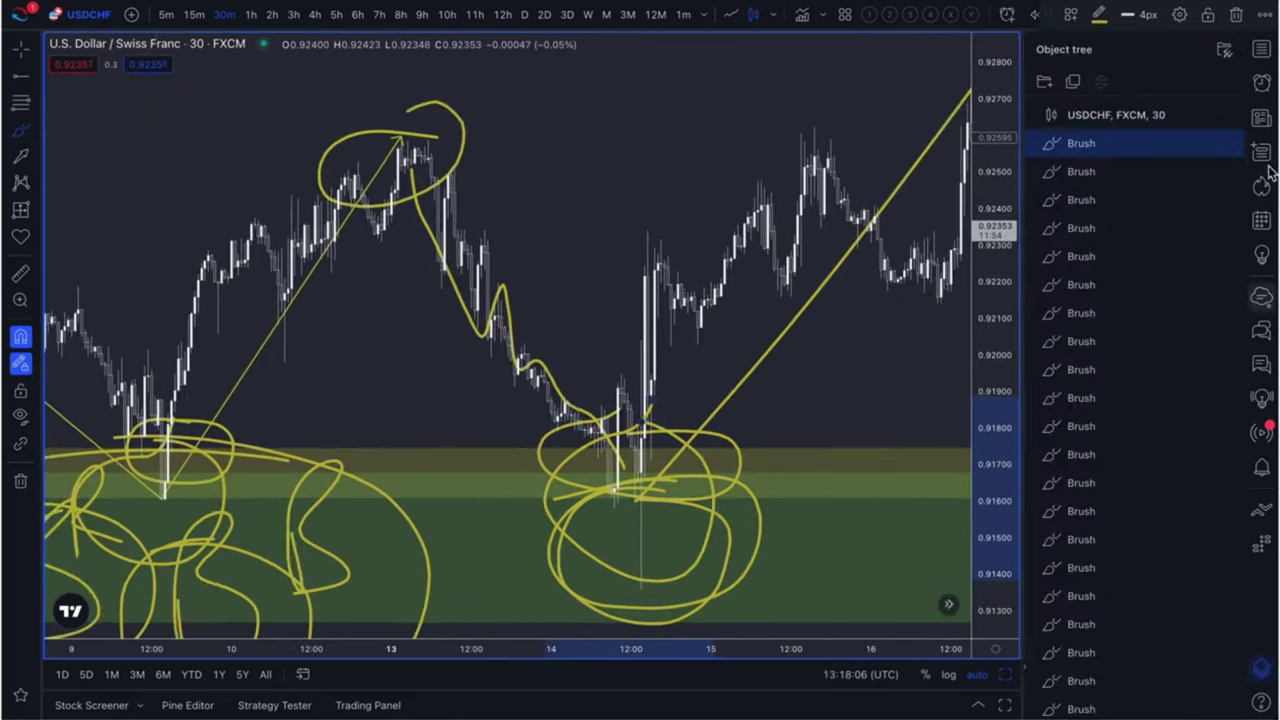
left_click(1228, 147)
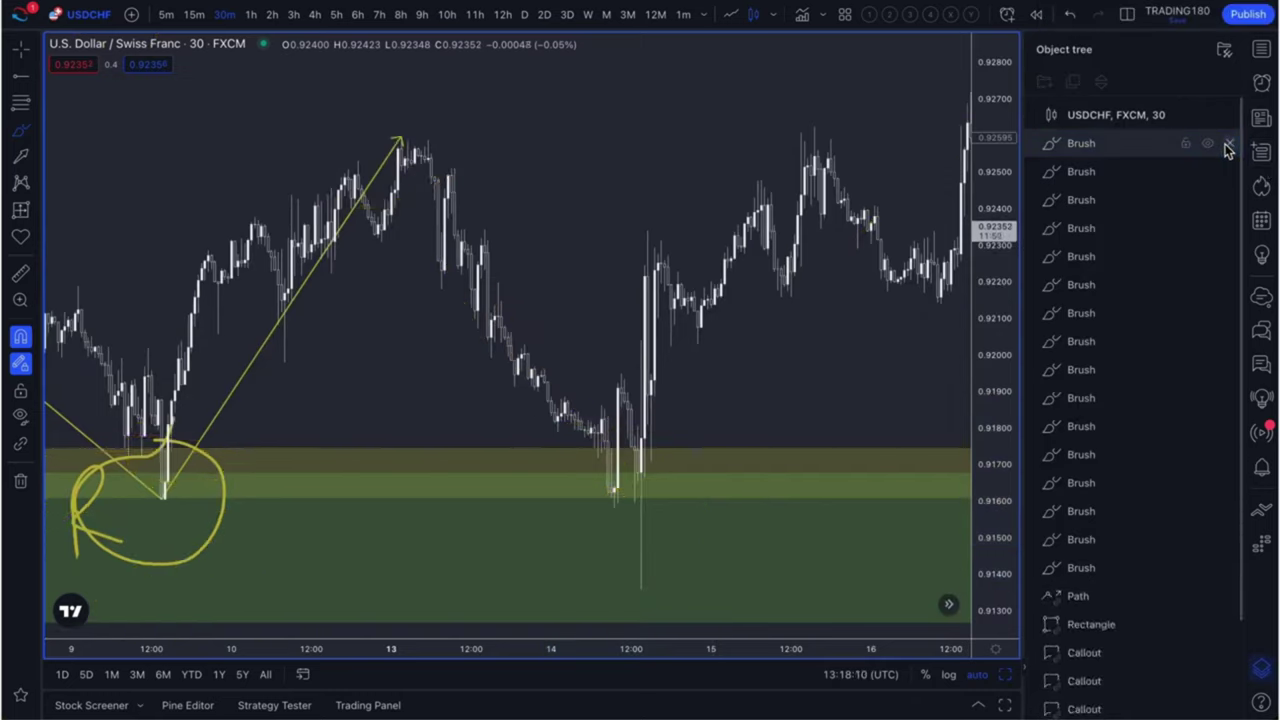
left_click(1228, 147)
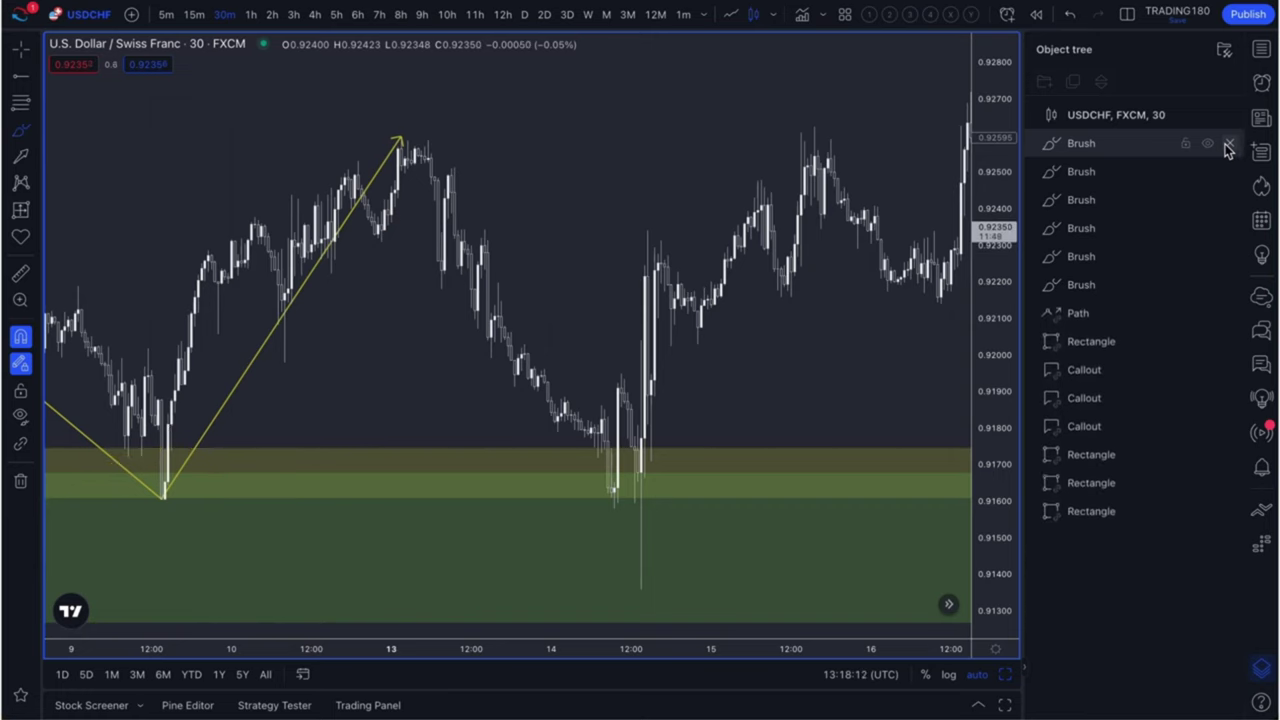
left_click(1228, 147)
Draw a thin rectangle from 9 February 01:30 to 15 February 06:30 between 0.91616 and 0.91598, along the two lows
scroll(471, 400, "down", 3)
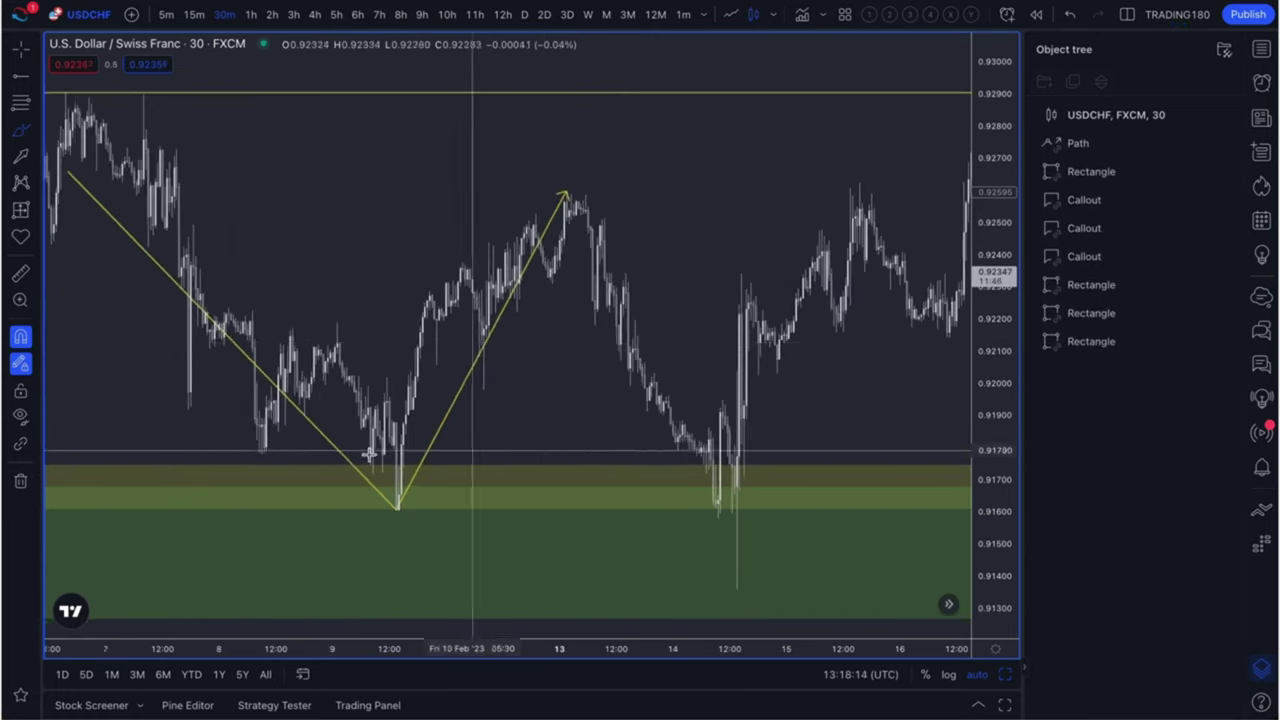
left_click(36, 133)
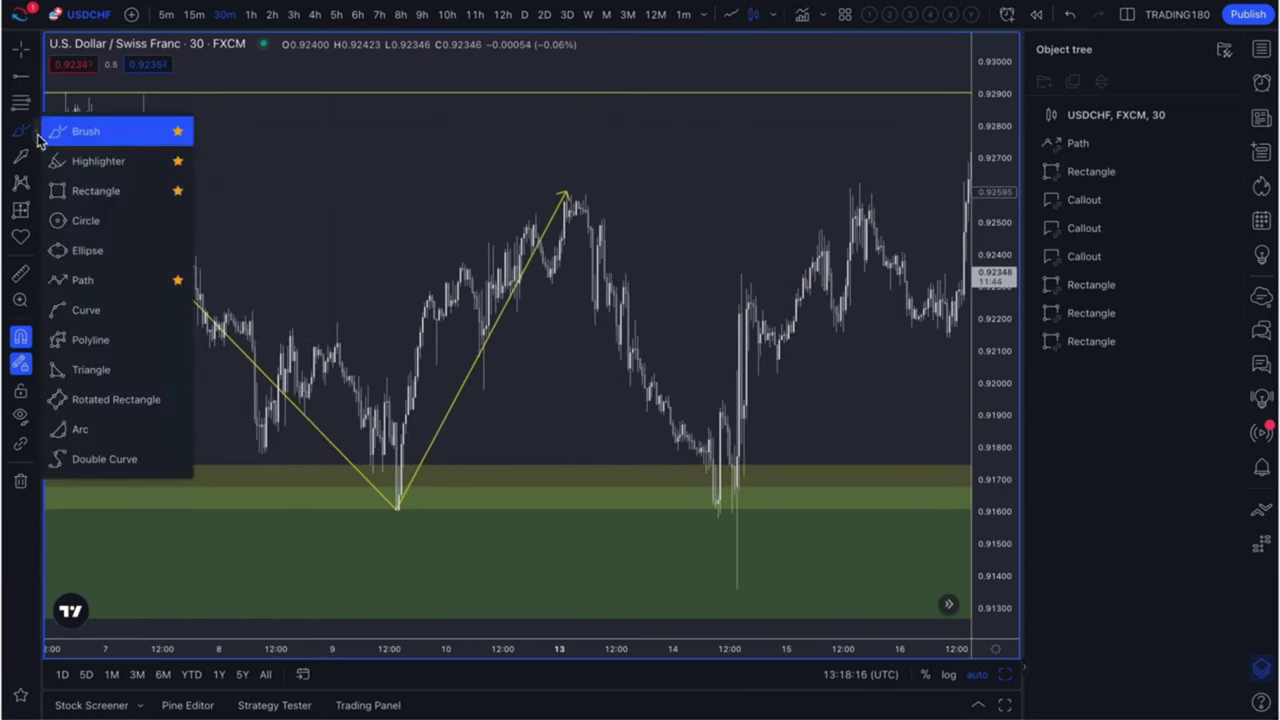
left_click(58, 193)
left_click(340, 513)
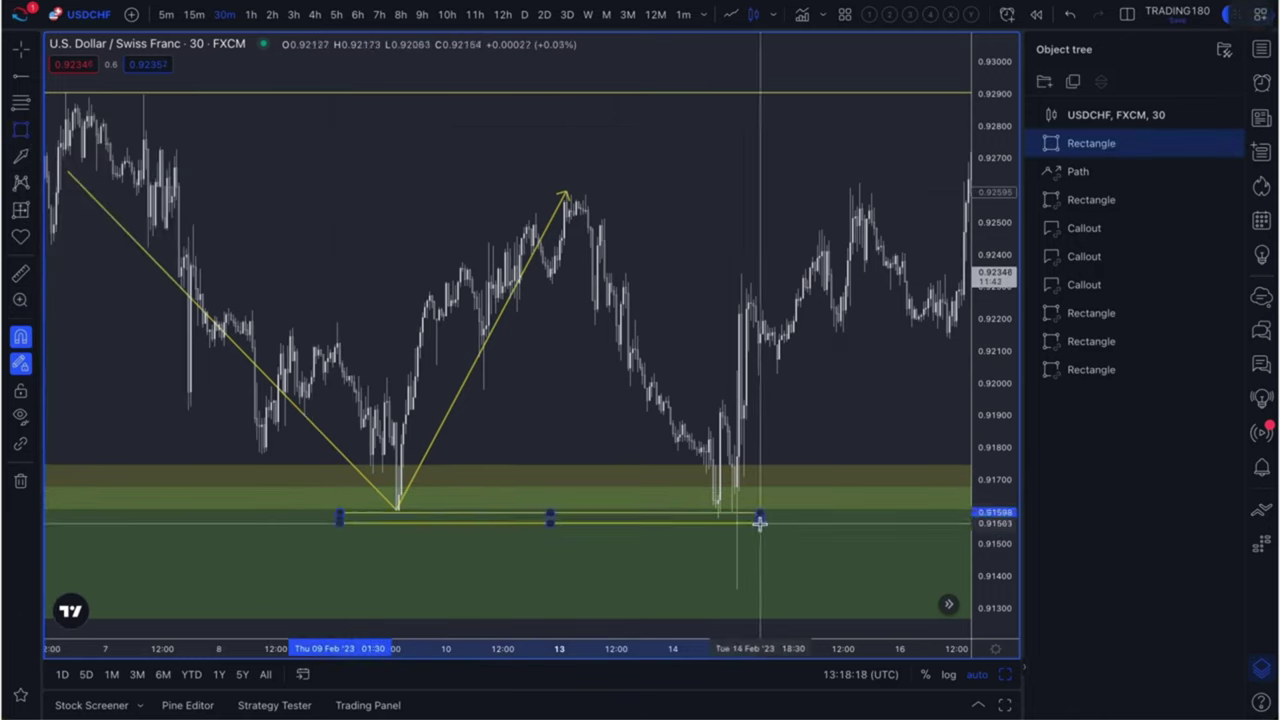
left_click(817, 508)
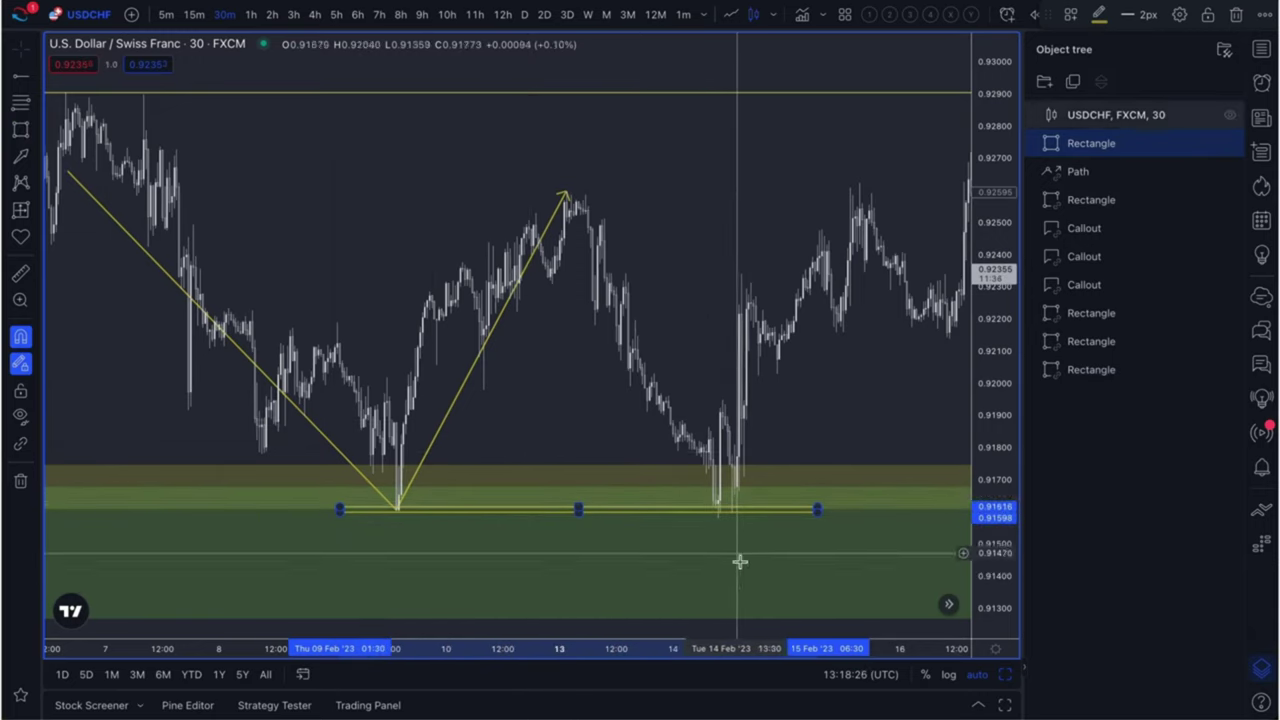
Start a bar replay of the USDCHF chart from the 14 February 10:30 candle, just after the bounce off the thin rectangle
scroll(718, 487, "up", 5)
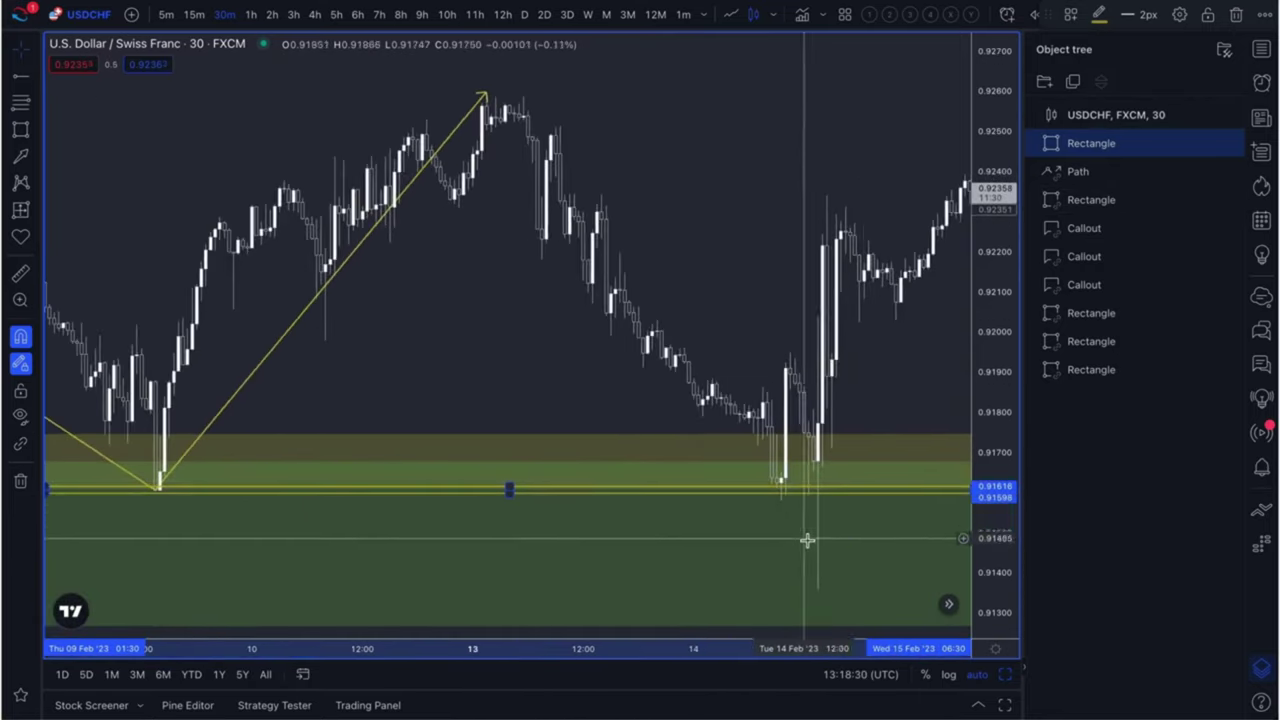
left_click(785, 448)
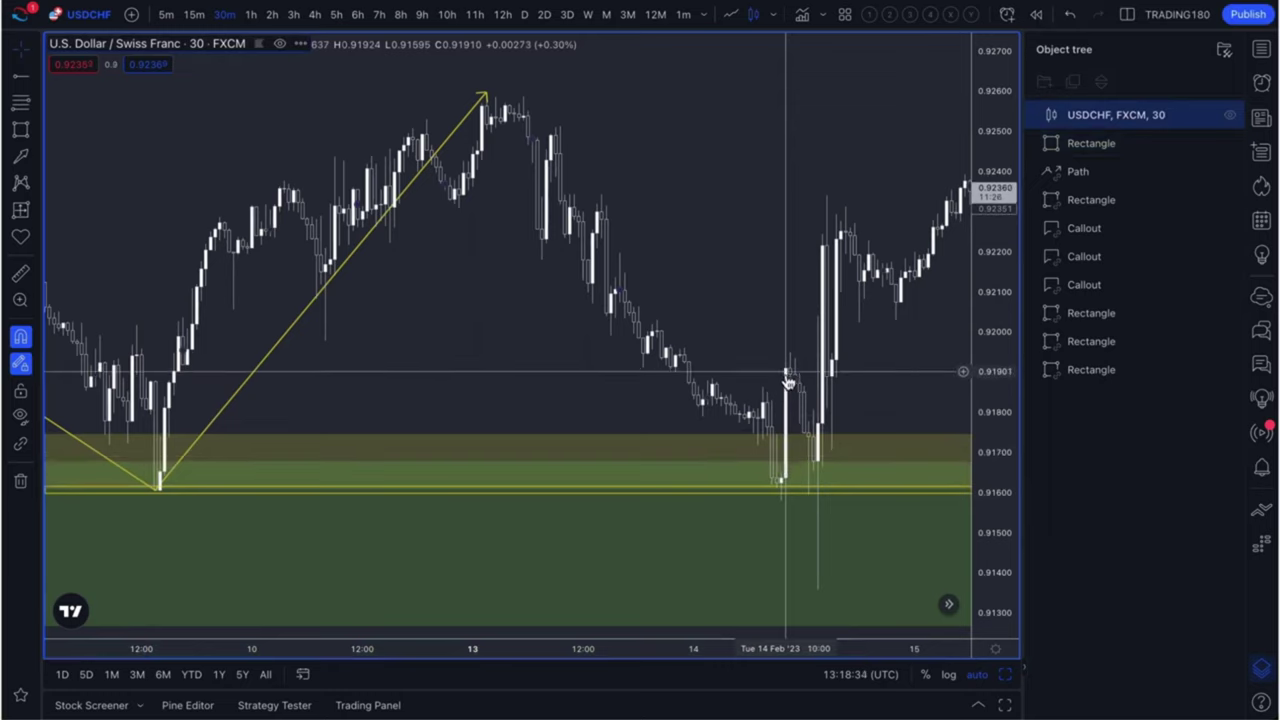
left_click(1035, 16)
left_click(794, 283)
scroll(795, 287, "down", 5)
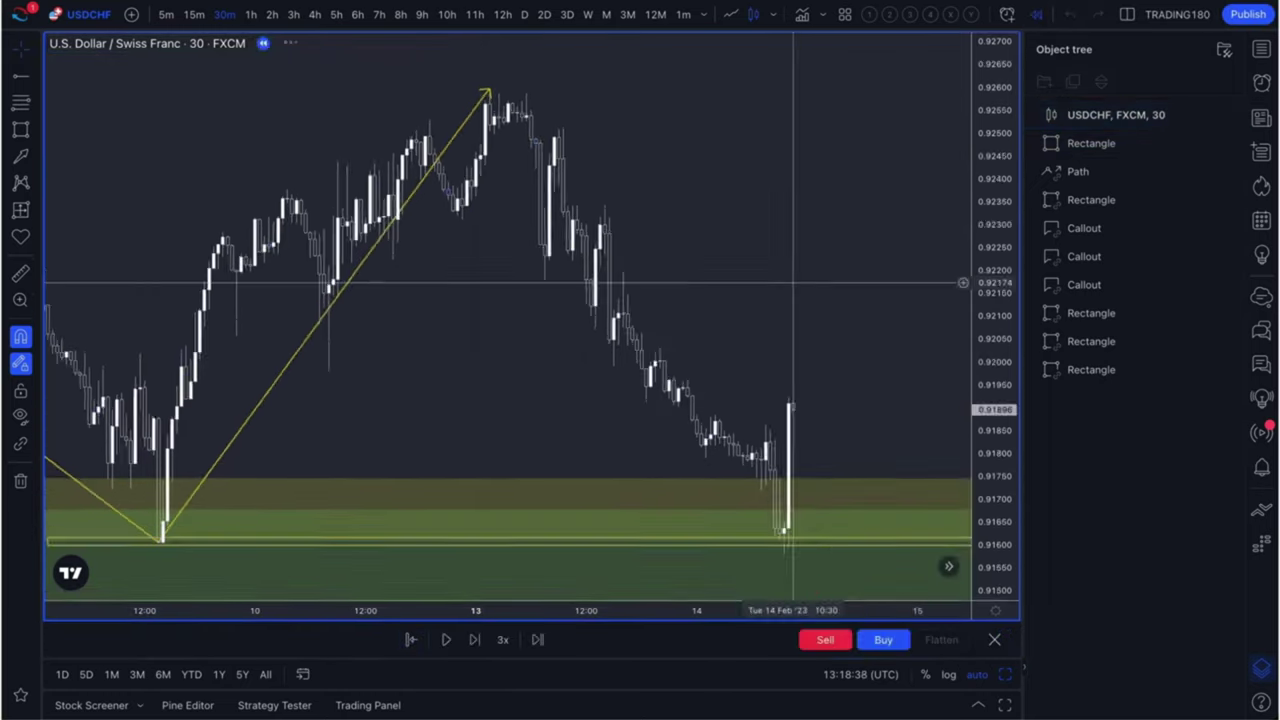
Extend the thin rectangle back to 2 February 21:30 and raise its upper edge to 0.91643
scroll(796, 291, "down", 2)
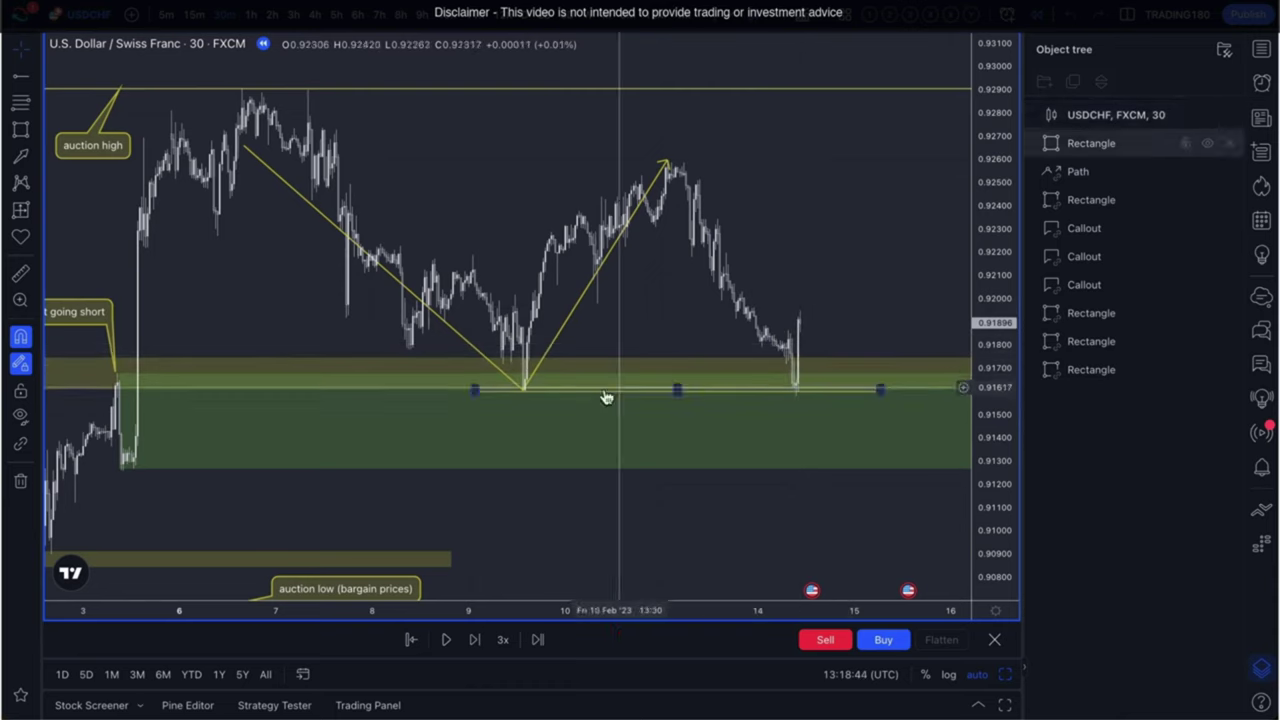
left_click(466, 388)
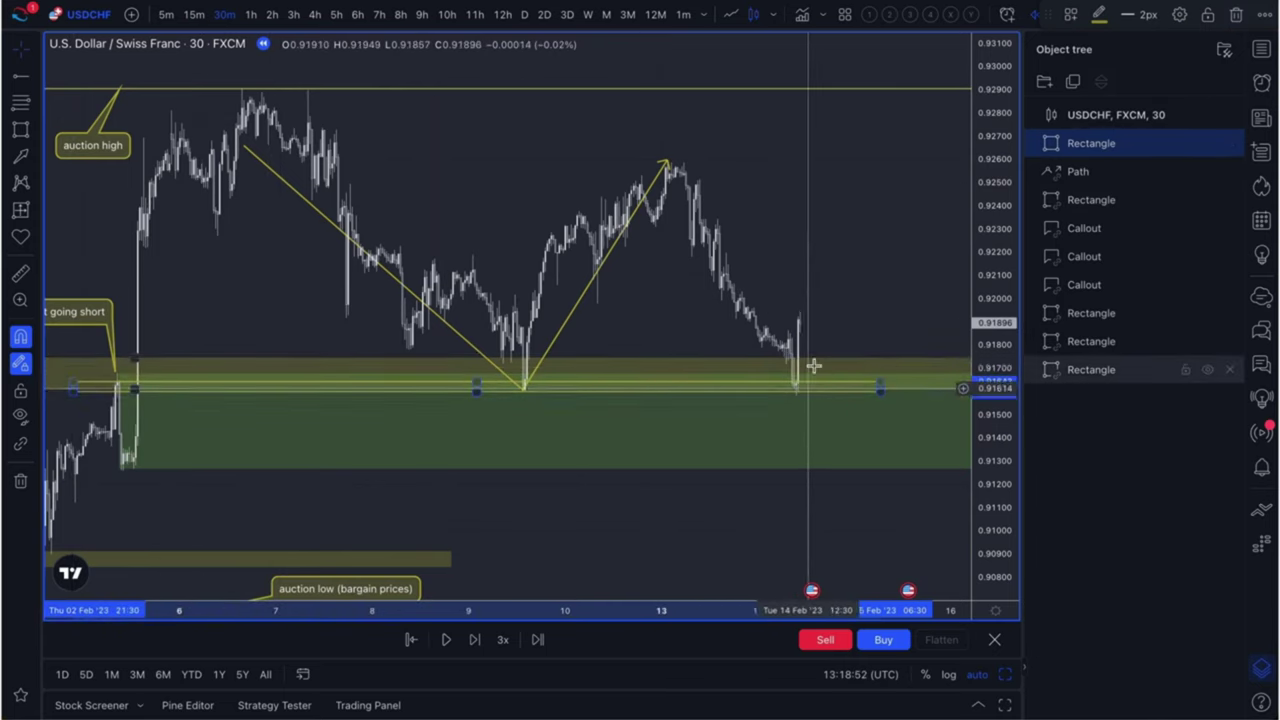
scroll(831, 367, "right", 3)
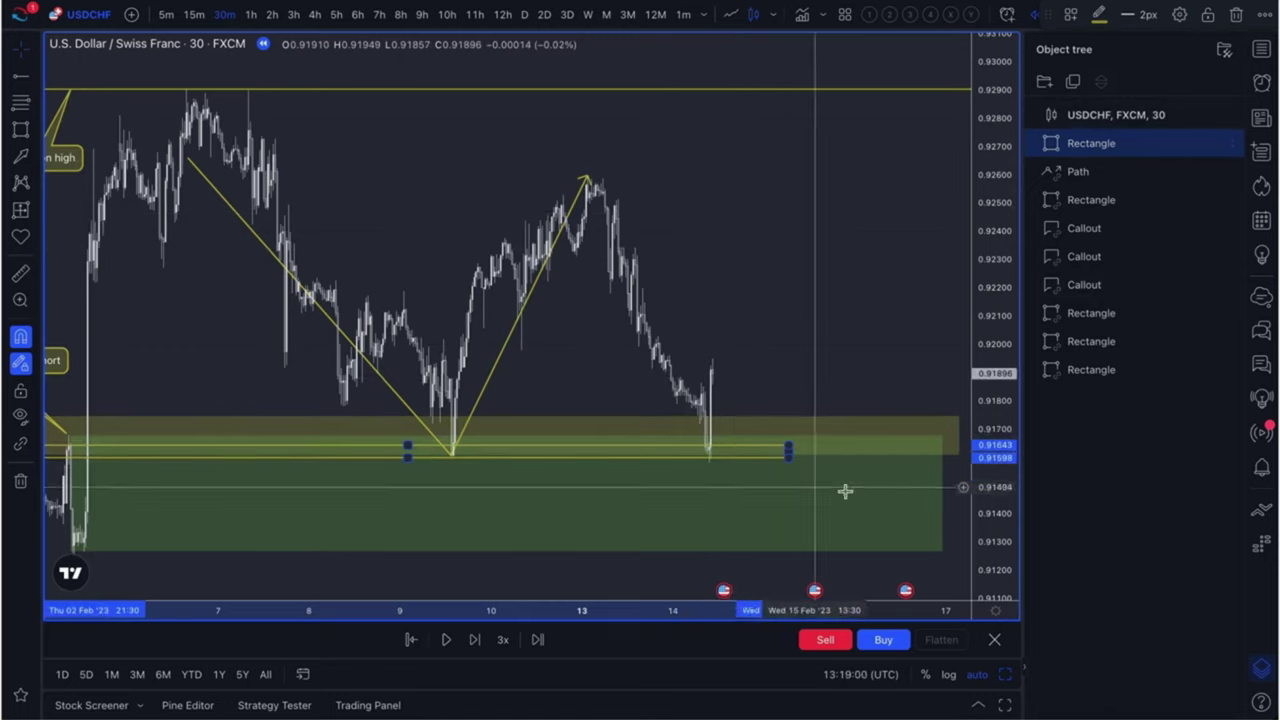
Jump the bar replay to real time and compare the price action after the 14 February lows with the chart posts in Discord
left_click(538, 640)
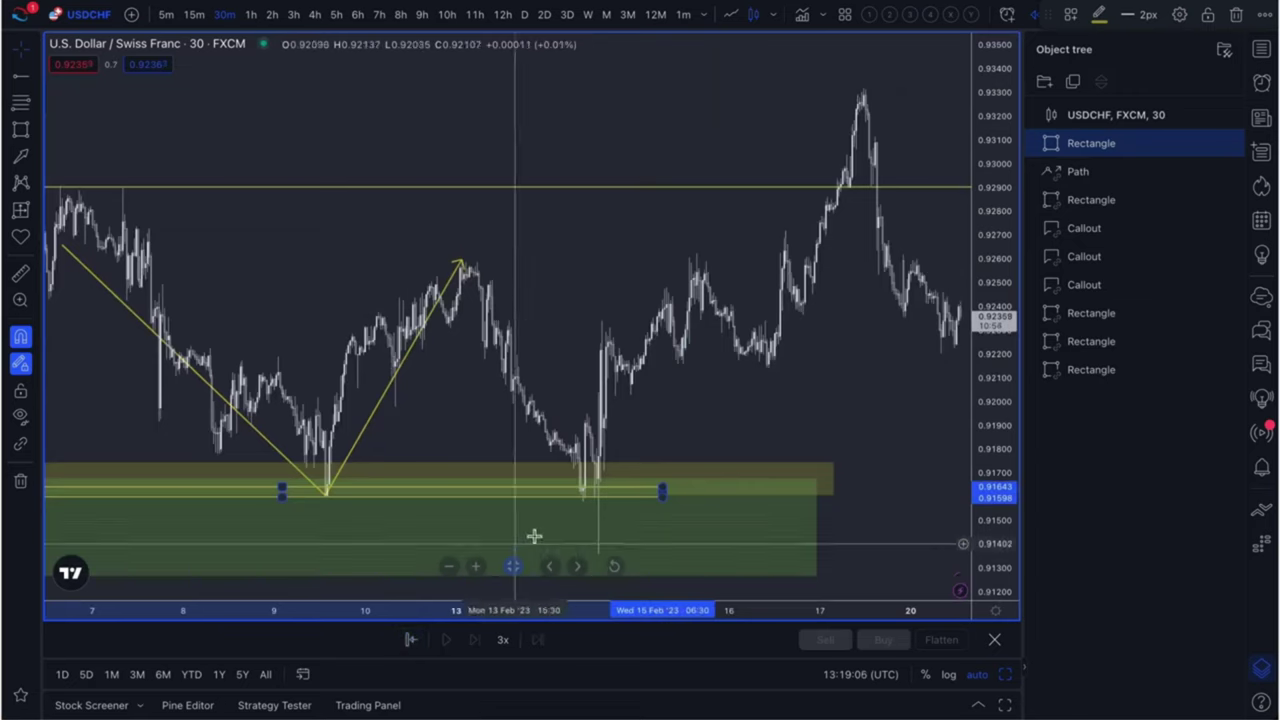
scroll(626, 486, "up", 3)
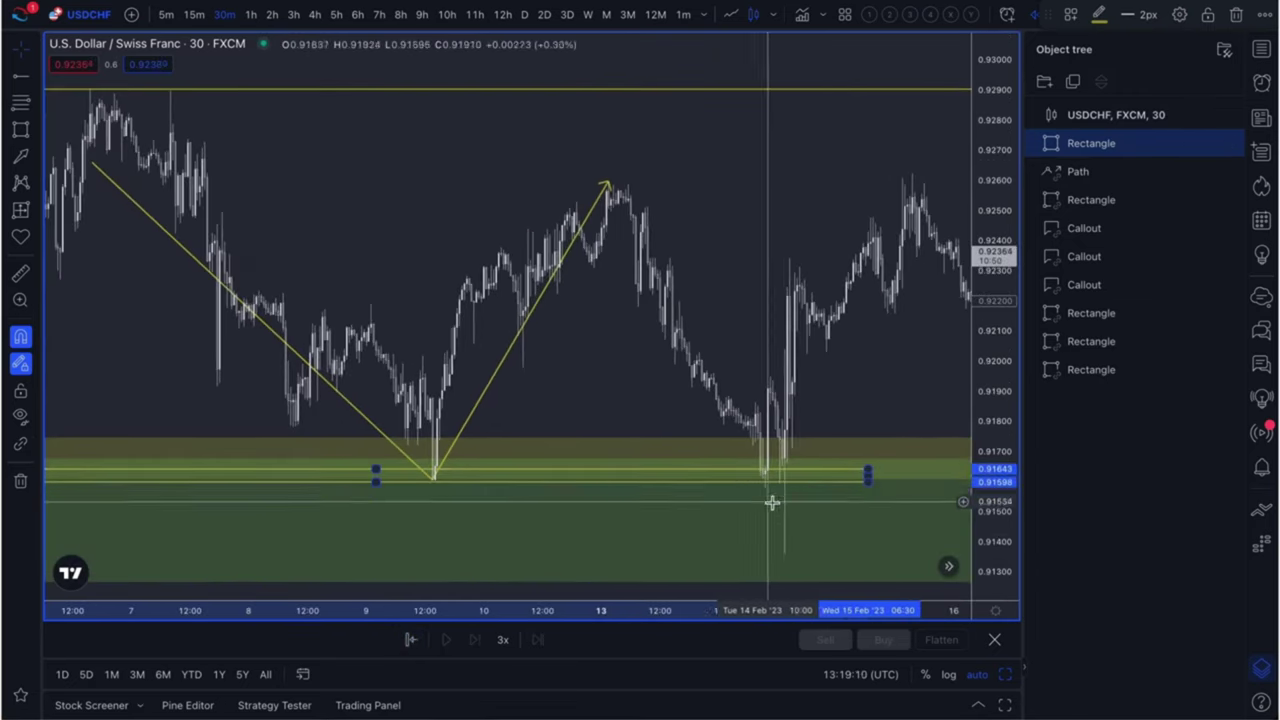
scroll(766, 480, "up", 5)
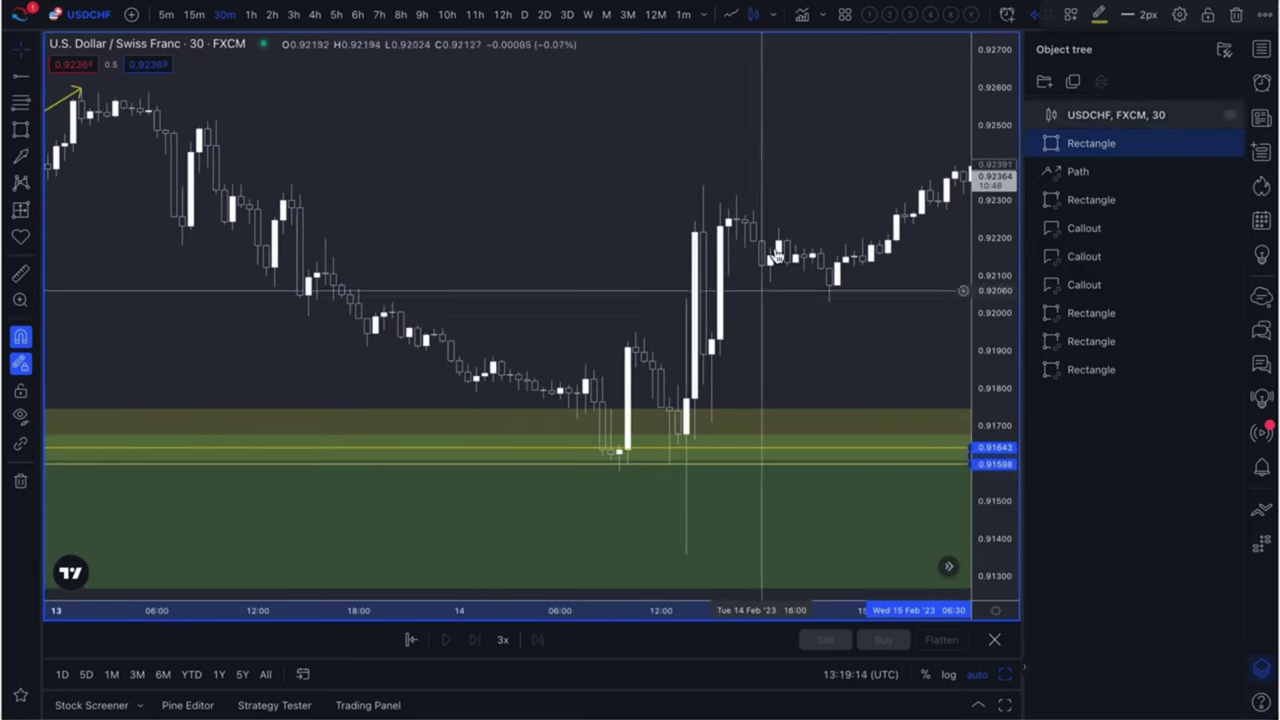
scroll(776, 256, "down", 8)
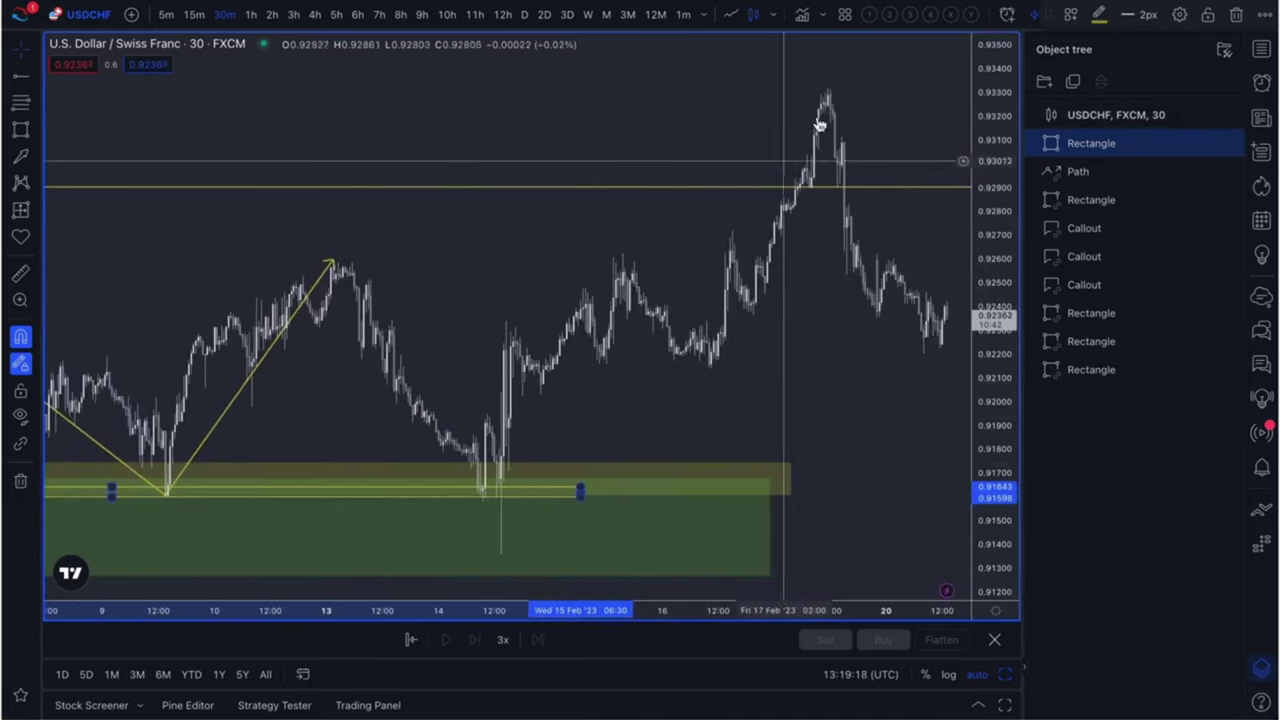
scroll(783, 274, "down", 6)
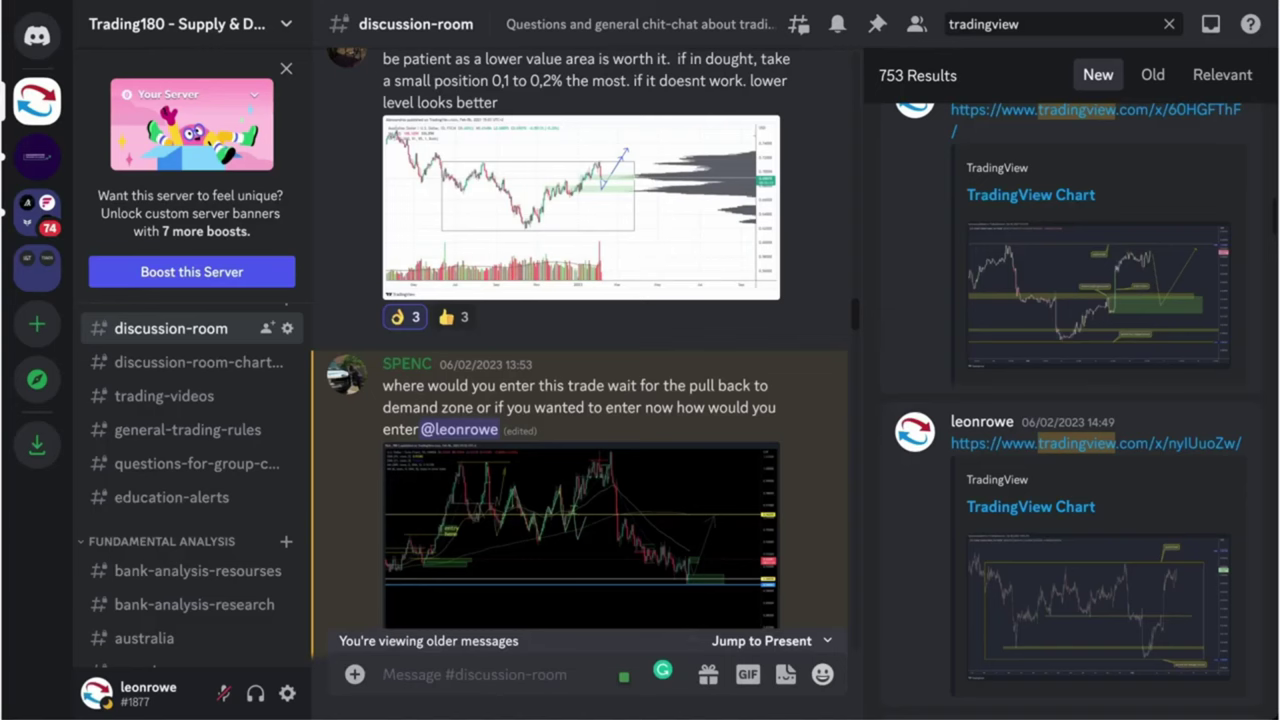
scroll(1020, 336, "up", 2)
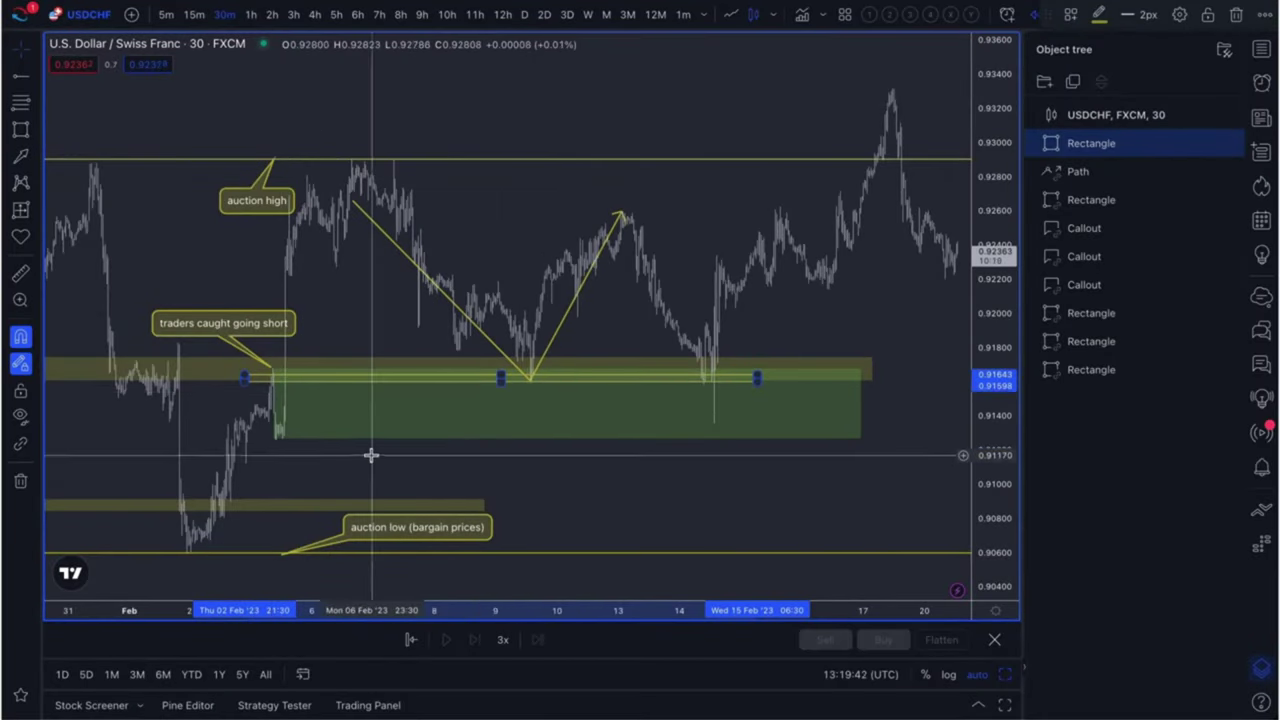
Change USDCHF to the daily timeframe and draw a rectangle from 2 February to 3 March between 0.90926 and 0.90591
scroll(462, 433, "down", 1)
scroll(462, 433, "down", 3)
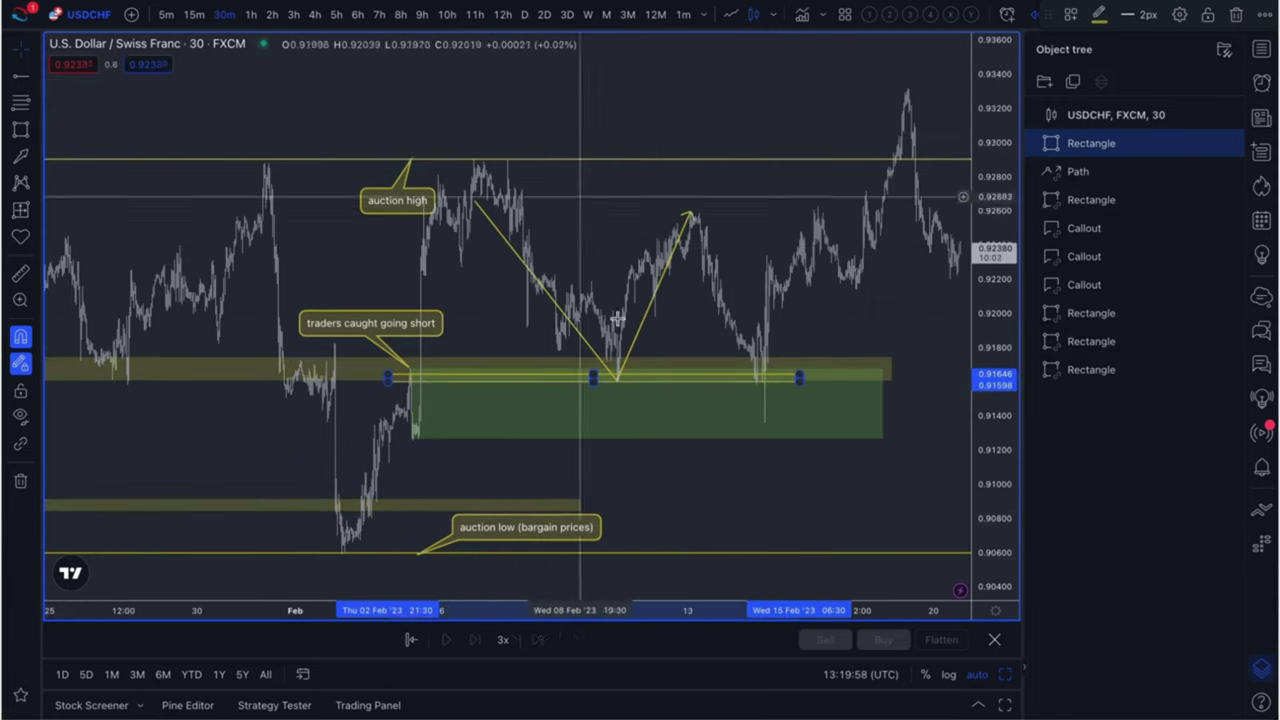
scroll(706, 472, "down", 5)
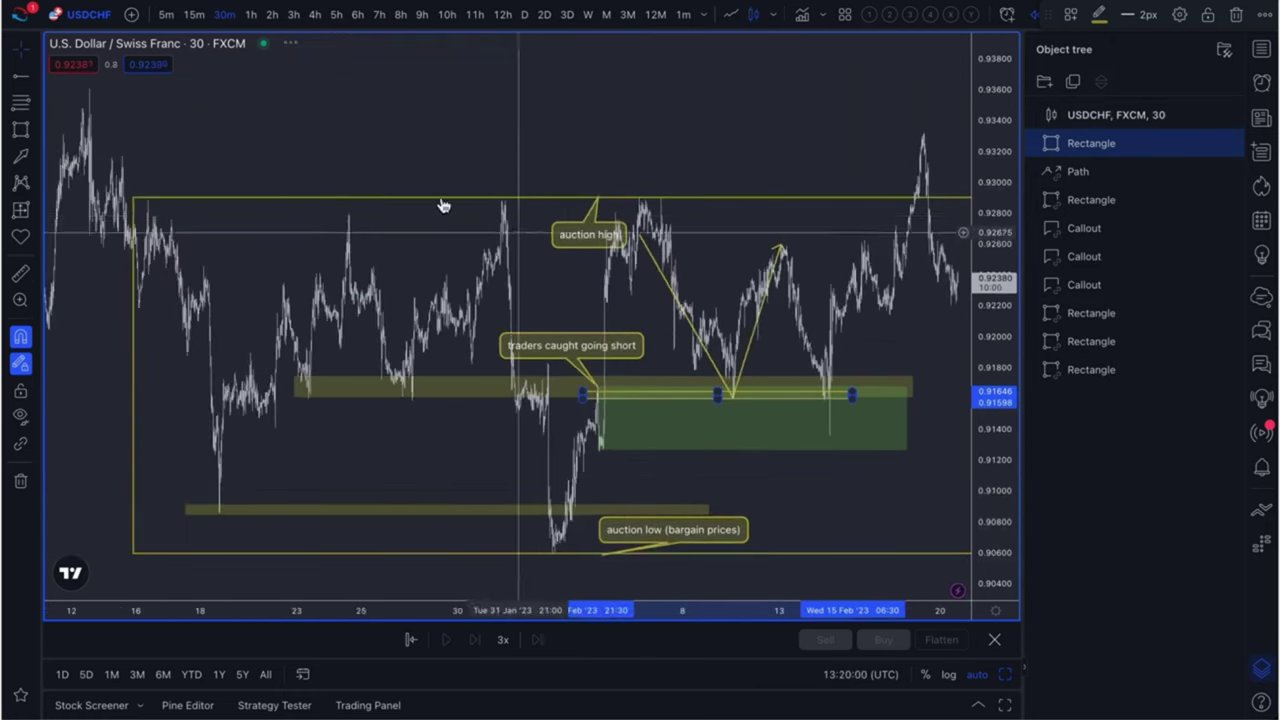
left_click(527, 15)
scroll(723, 214, "up", 5)
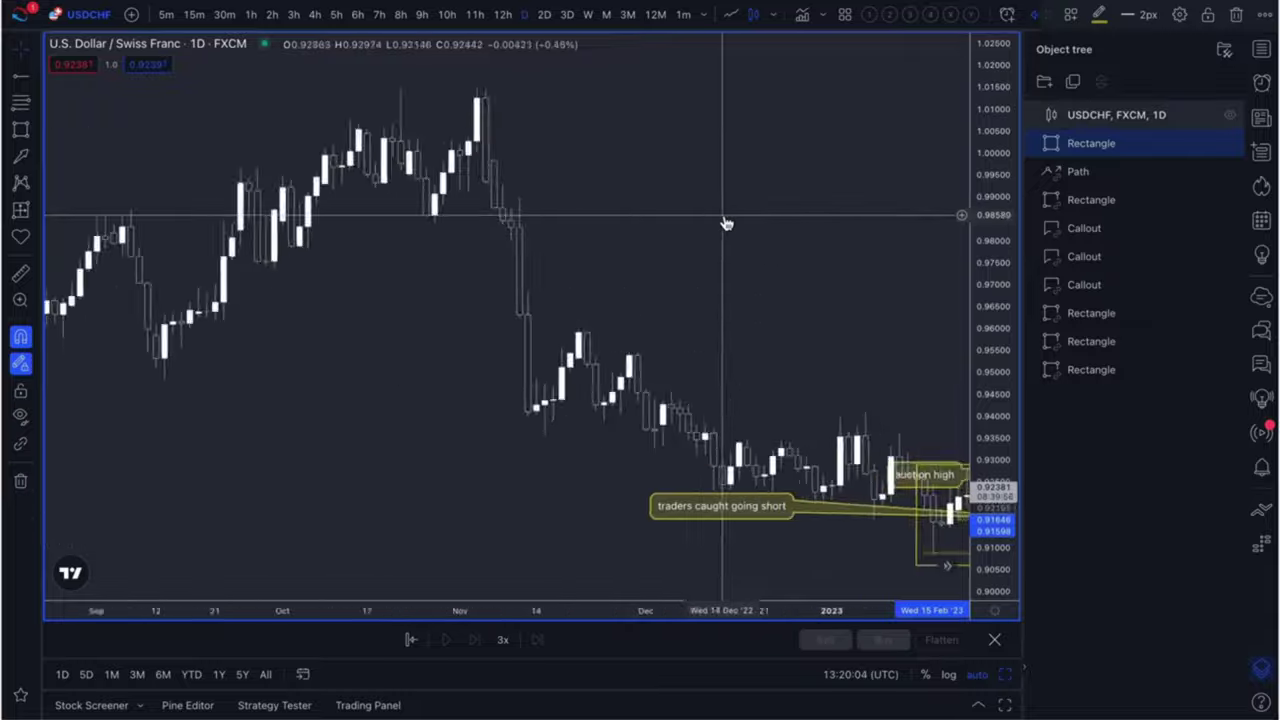
scroll(726, 222, "up", 10)
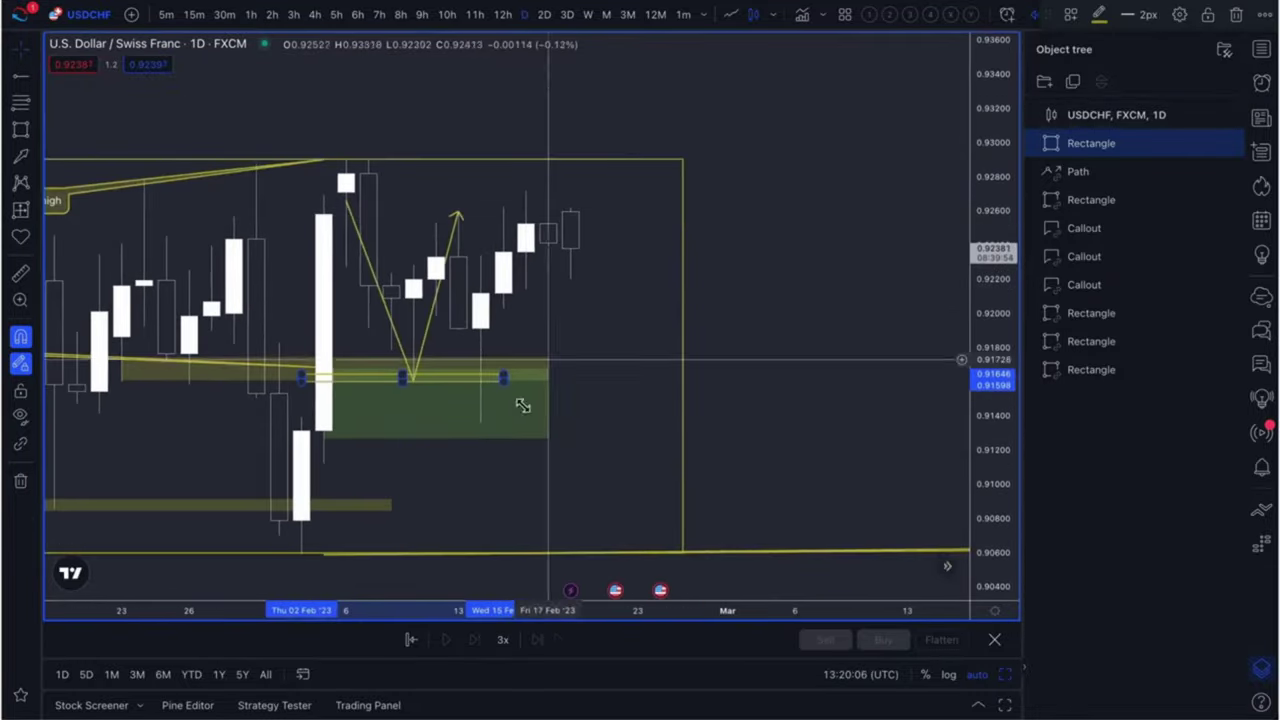
scroll(534, 491, "down", 3)
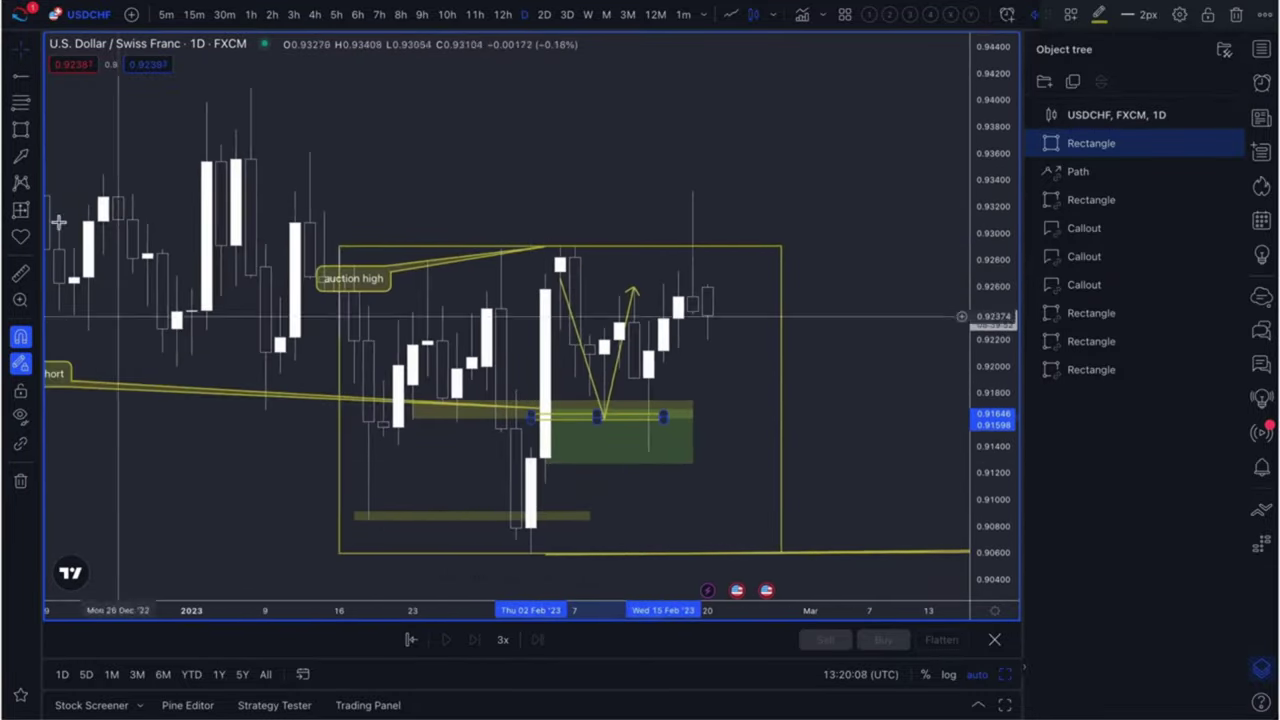
left_click(20, 128)
left_click_drag(530, 553, 838, 507)
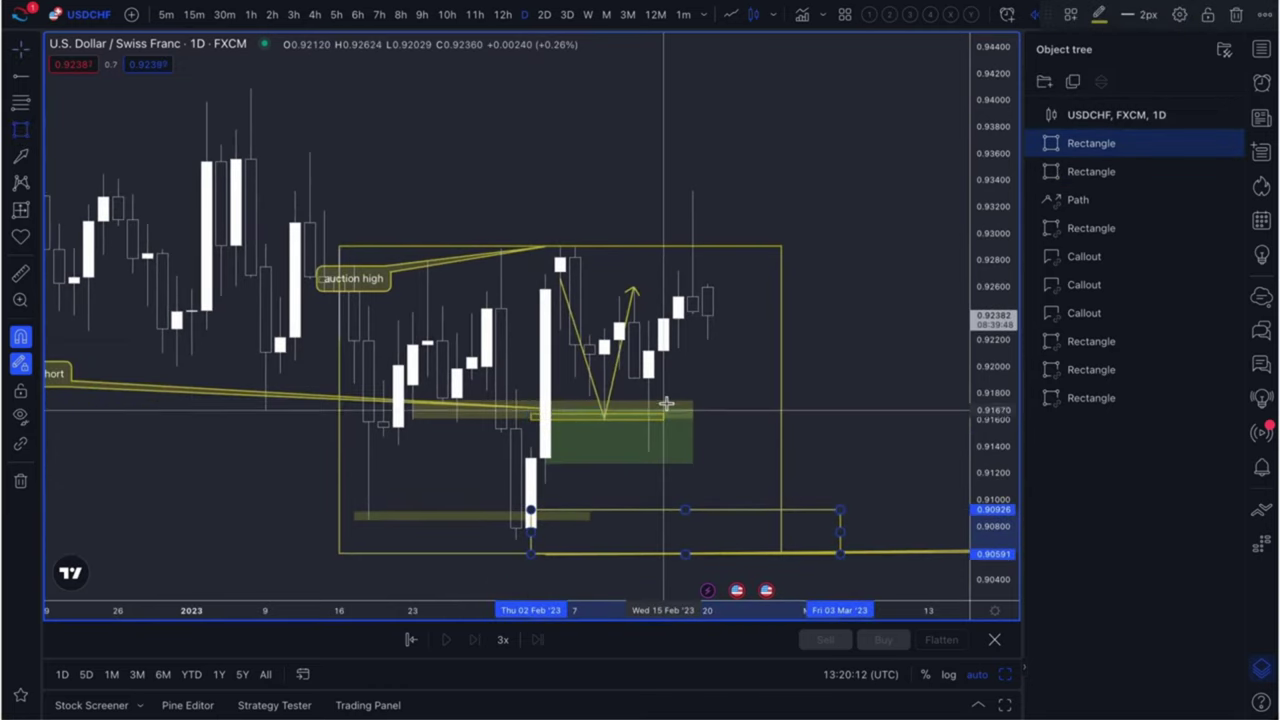
Draw a thin rectangle from 9 January to 6 March between 0.91670 and 0.91636, and return to the 30-minute timeframe
mouse_move(852, 414)
left_mouse_down()
mouse_move(683, 414)
mouse_move(516, 390)
left_mouse_up()
left_click_drag(423, 404, 265, 410)
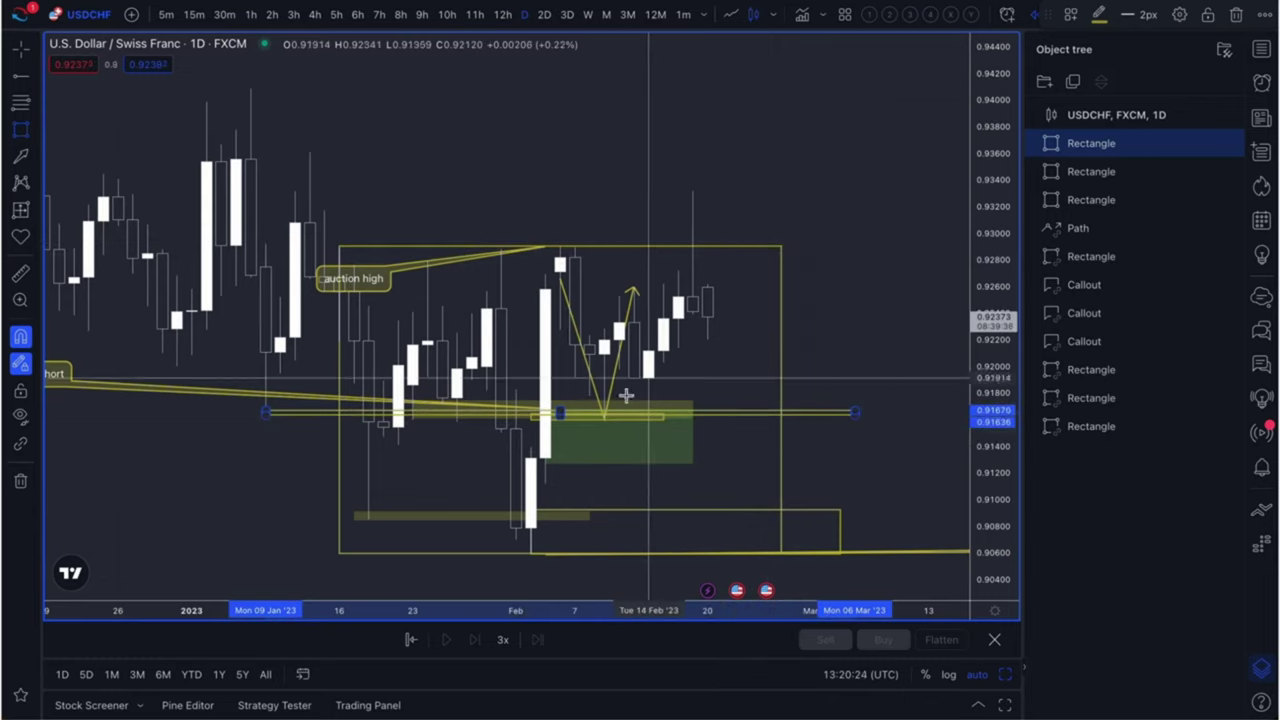
left_click(224, 16)
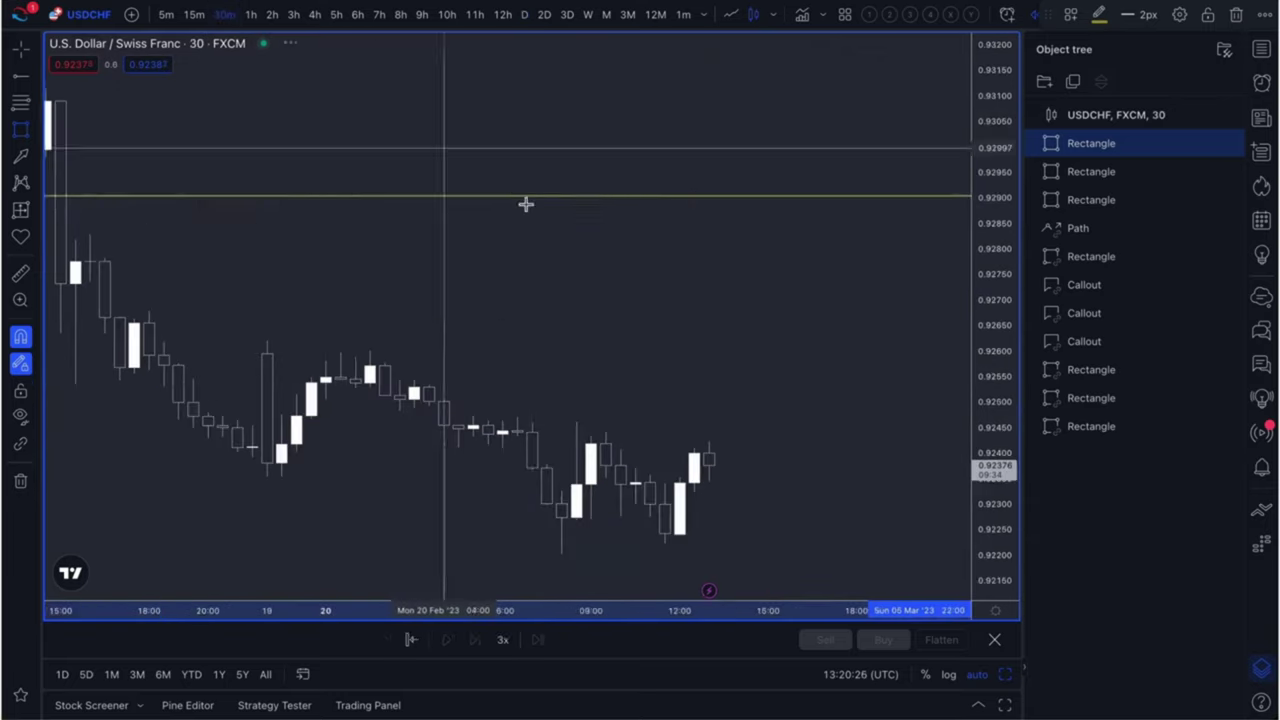
Circle the area inside the lowest rectangle around 15 February and the 14 February lows with the Brush
scroll(577, 286, "left", 10)
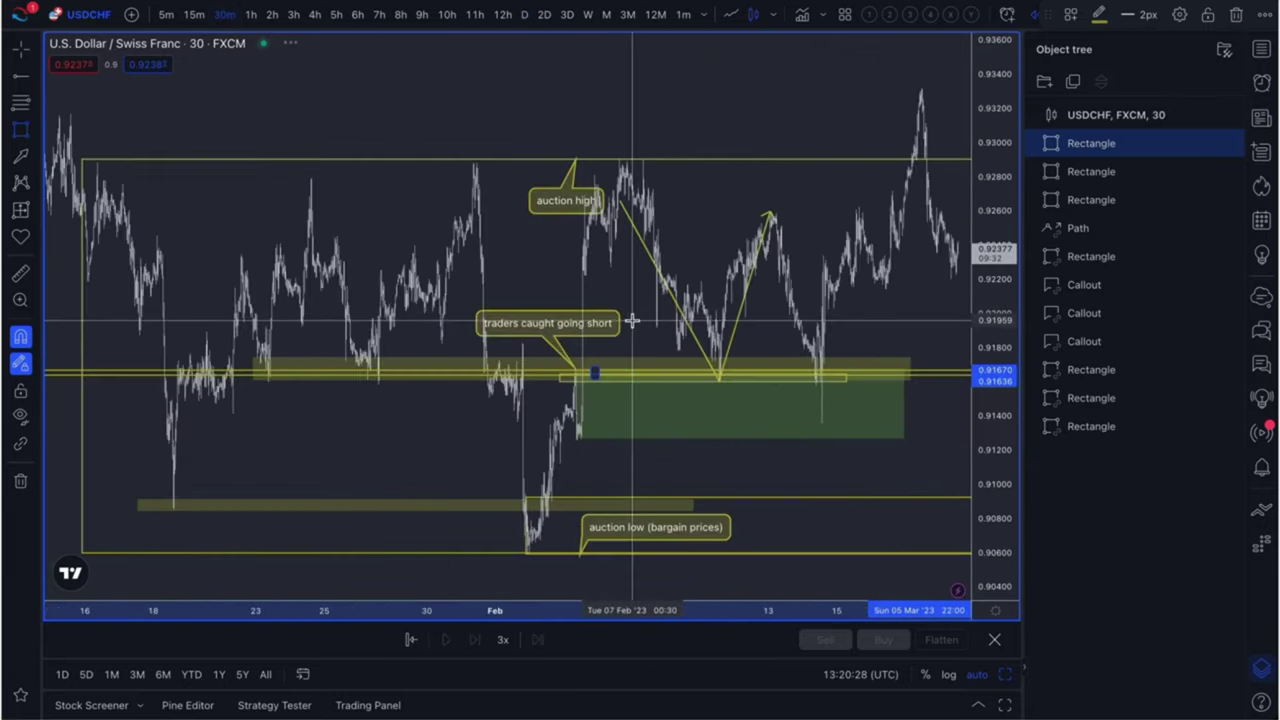
scroll(810, 360, "up", 5)
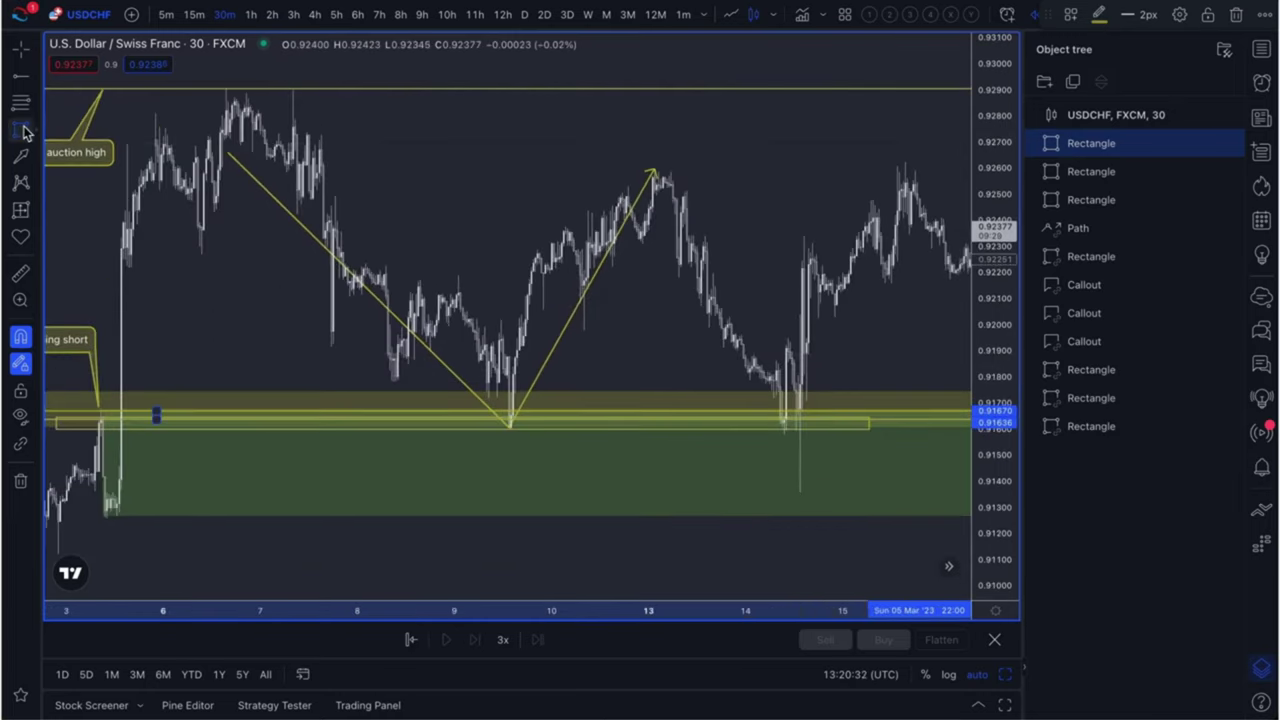
left_click(35, 135)
left_click(80, 129)
scroll(566, 342, "down", 5)
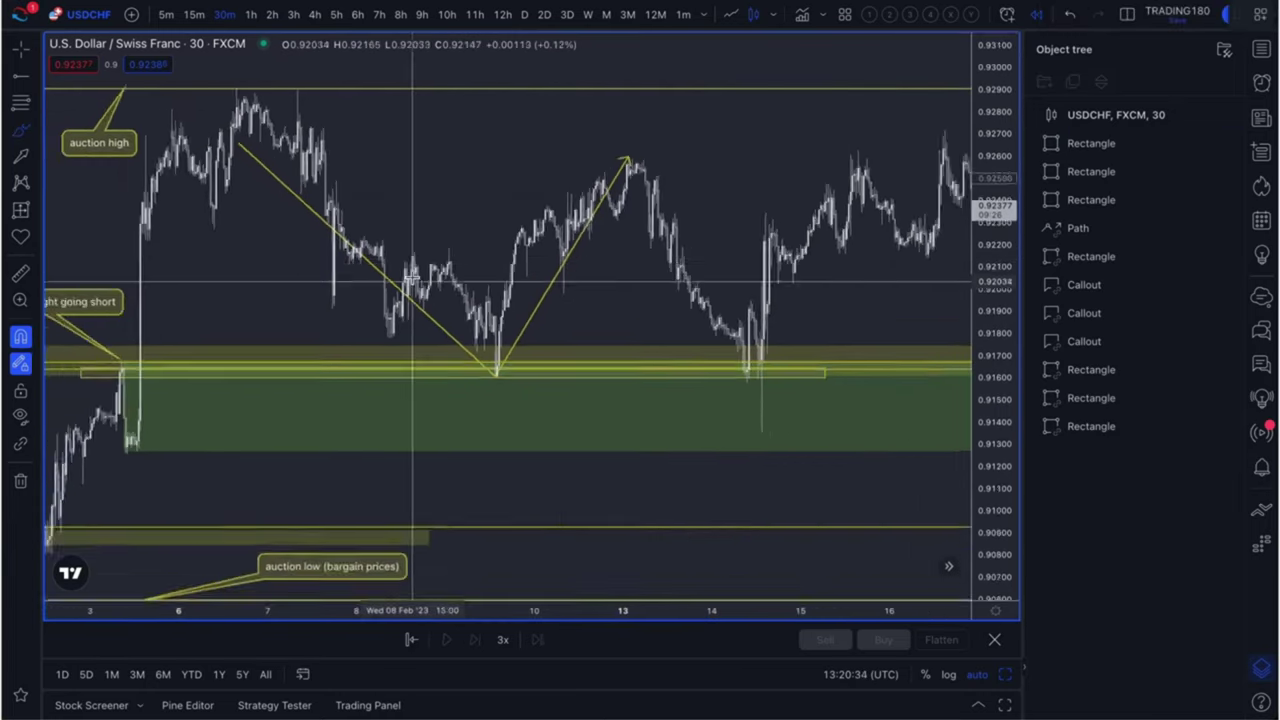
scroll(600, 410, "down", 2)
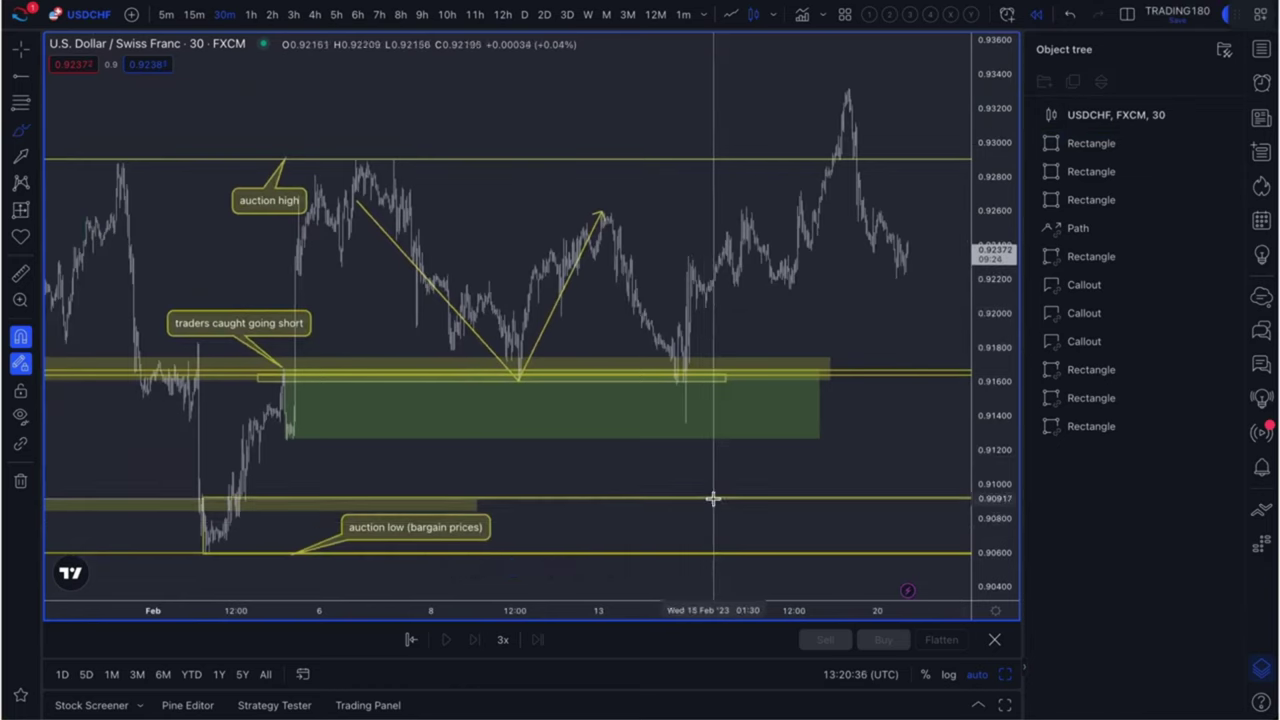
left_click_drag(711, 497, 729, 540)
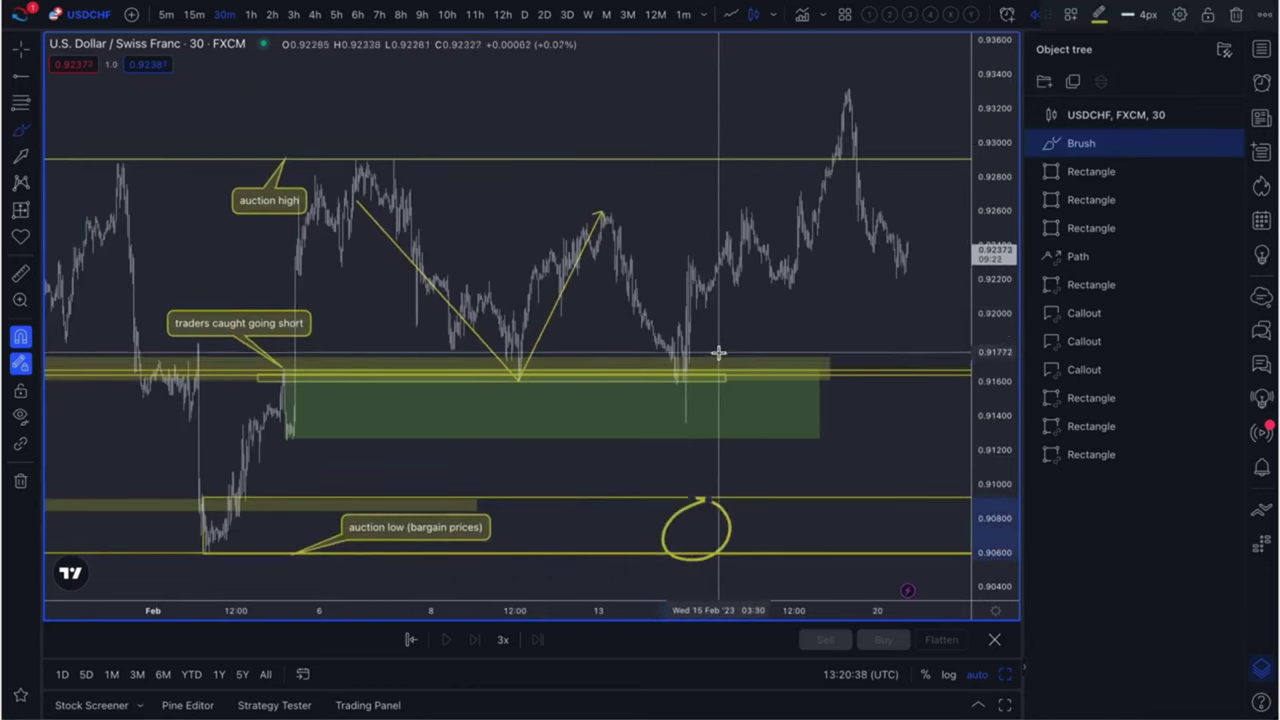
left_click_drag(718, 353, 666, 408)
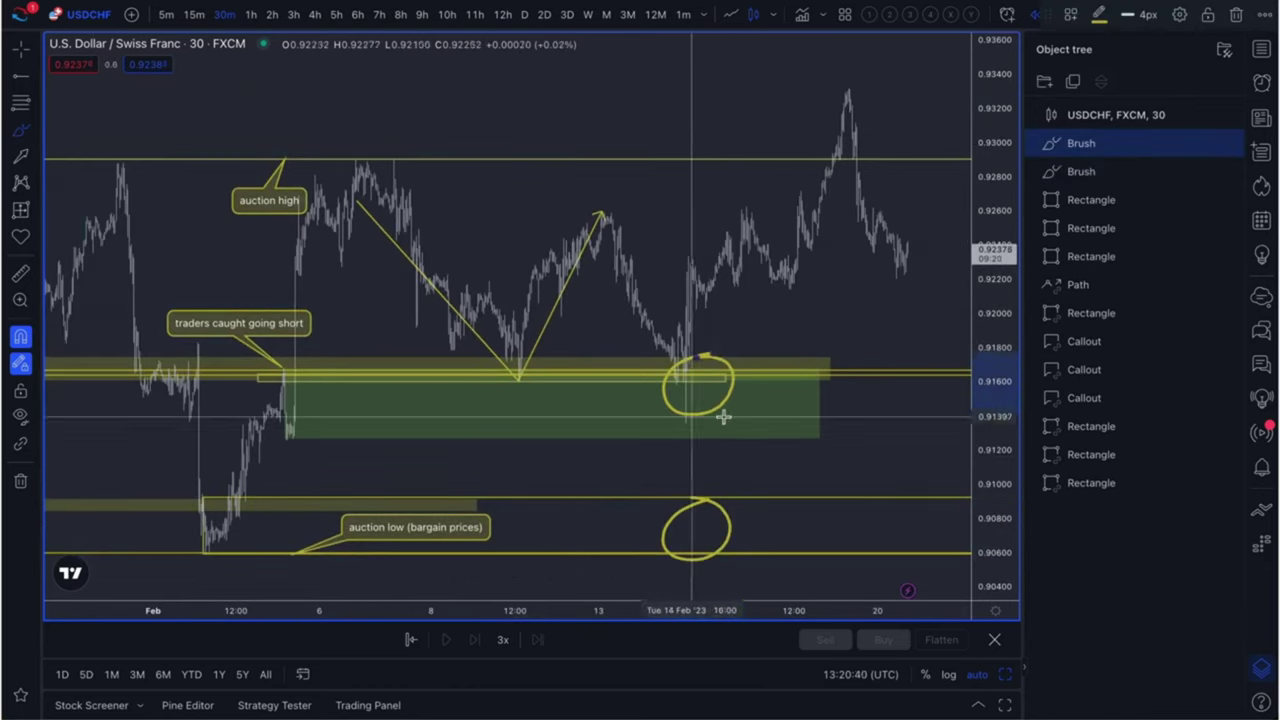
Brush an arrow pointing at the circled 14 February lows and write a circled "0,5" beside it
left_click_drag(718, 372, 794, 327)
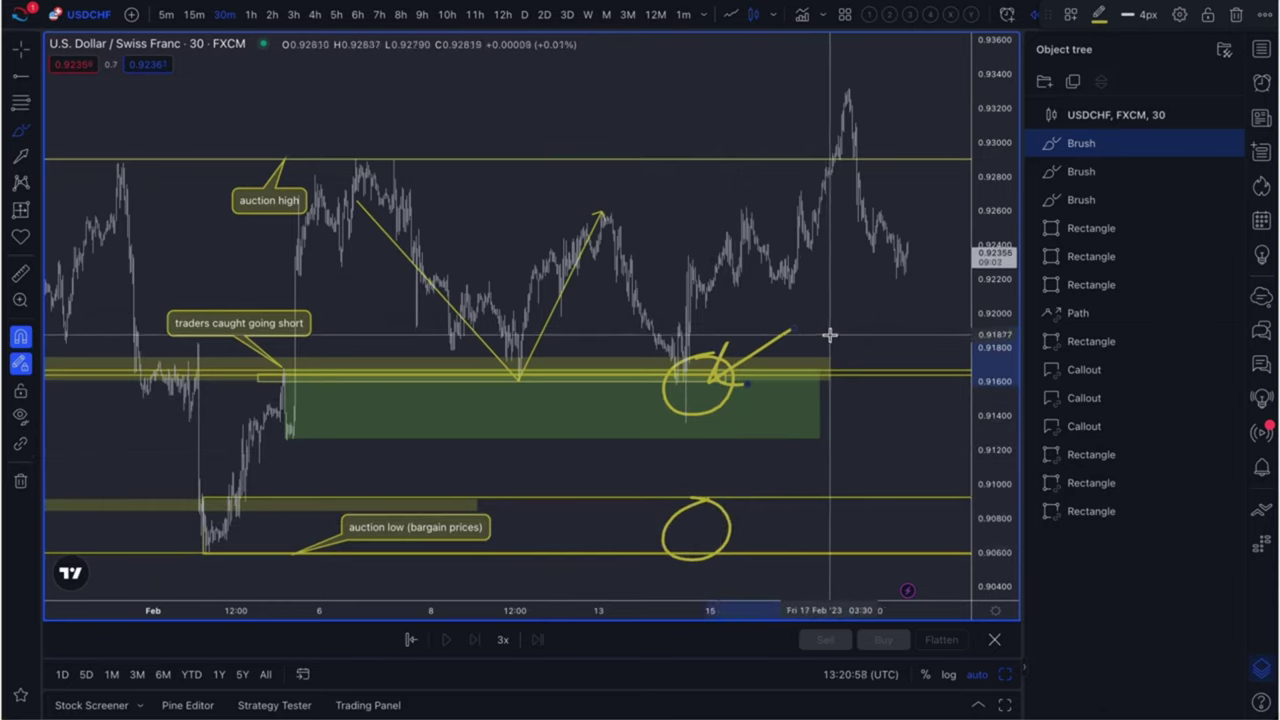
left_click_drag(820, 297, 872, 330)
mouse_move(911, 289)
left_mouse_down()
mouse_move(884, 323)
mouse_move(929, 331)
mouse_move(862, 263)
left_mouse_up()
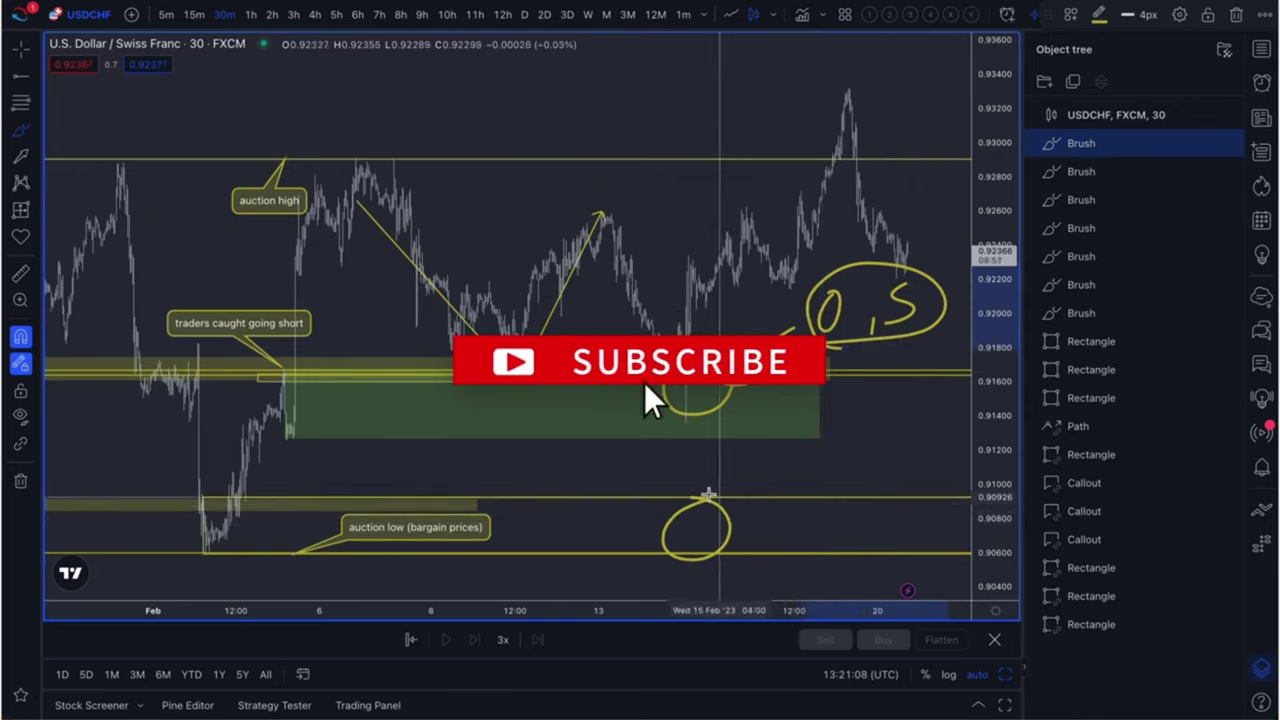
Brush a larger circle and an arrow at the lower circled area, plus a long arrow from the 14 February lows past the auction high
left_click_drag(733, 502, 636, 550)
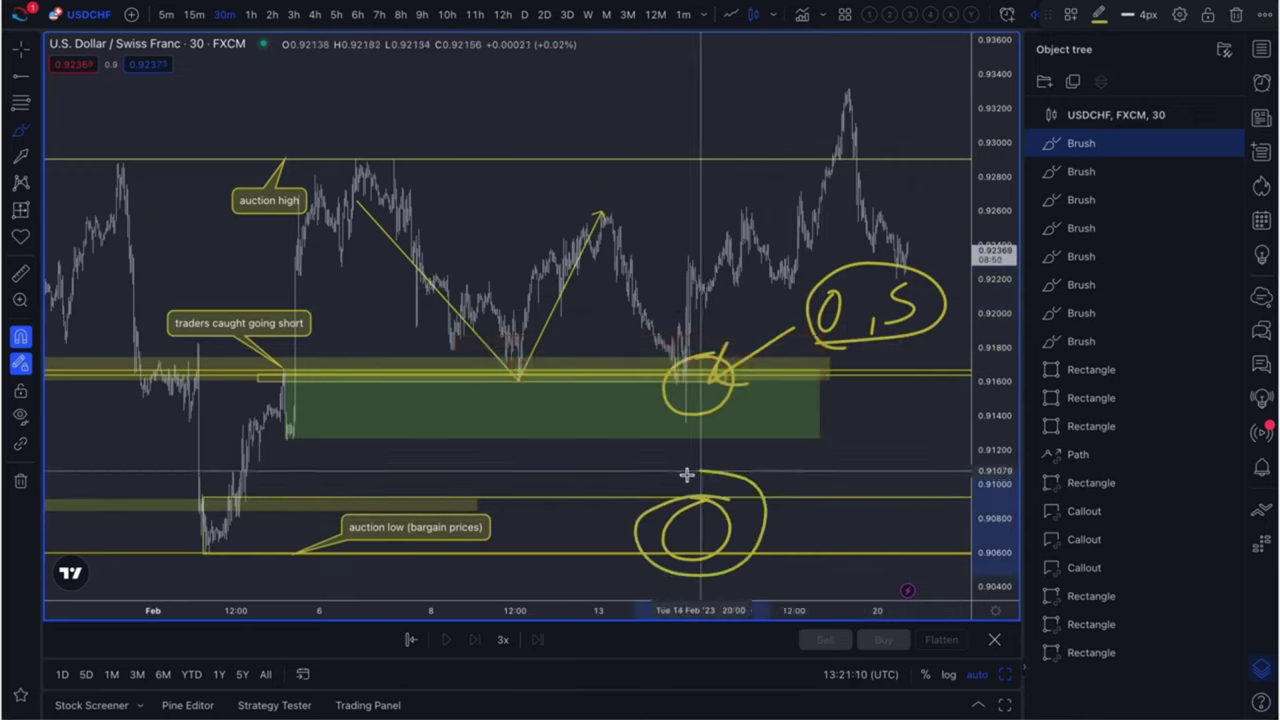
mouse_move(882, 453)
left_mouse_down()
mouse_move(760, 518)
mouse_move(800, 532)
left_mouse_up()
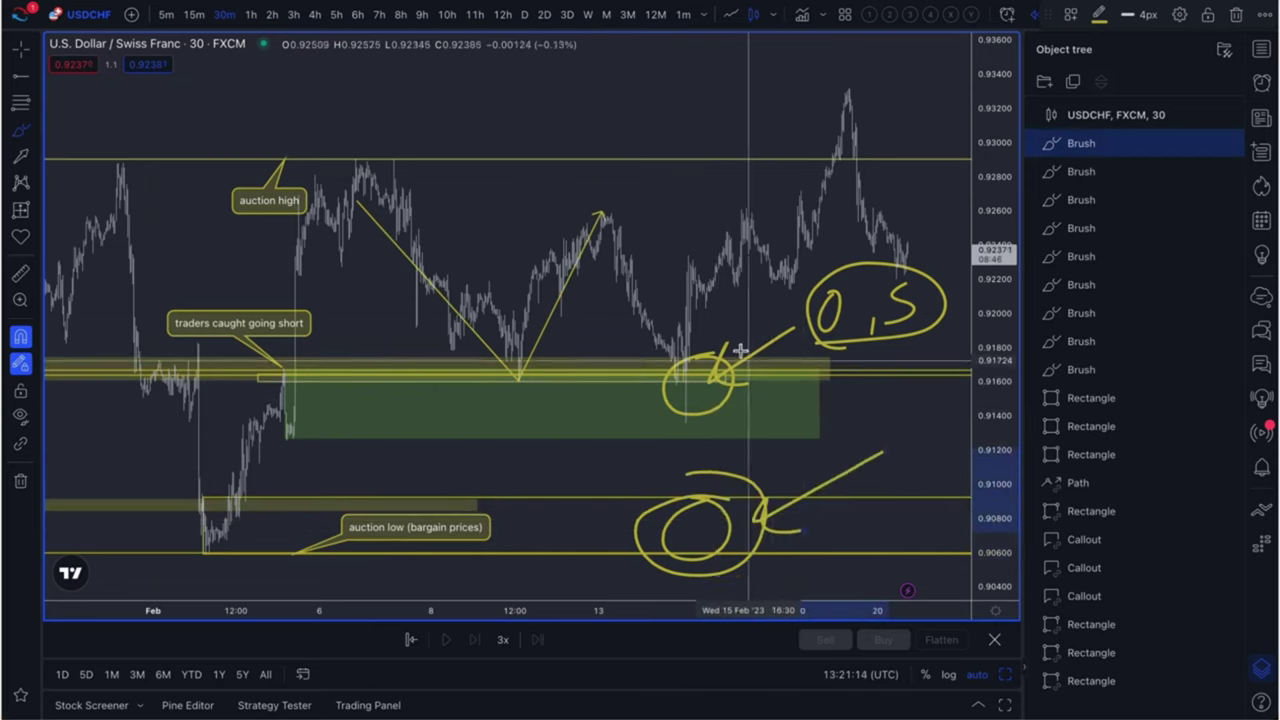
left_click_drag(680, 368, 835, 140)
left_click_drag(755, 190, 833, 220)
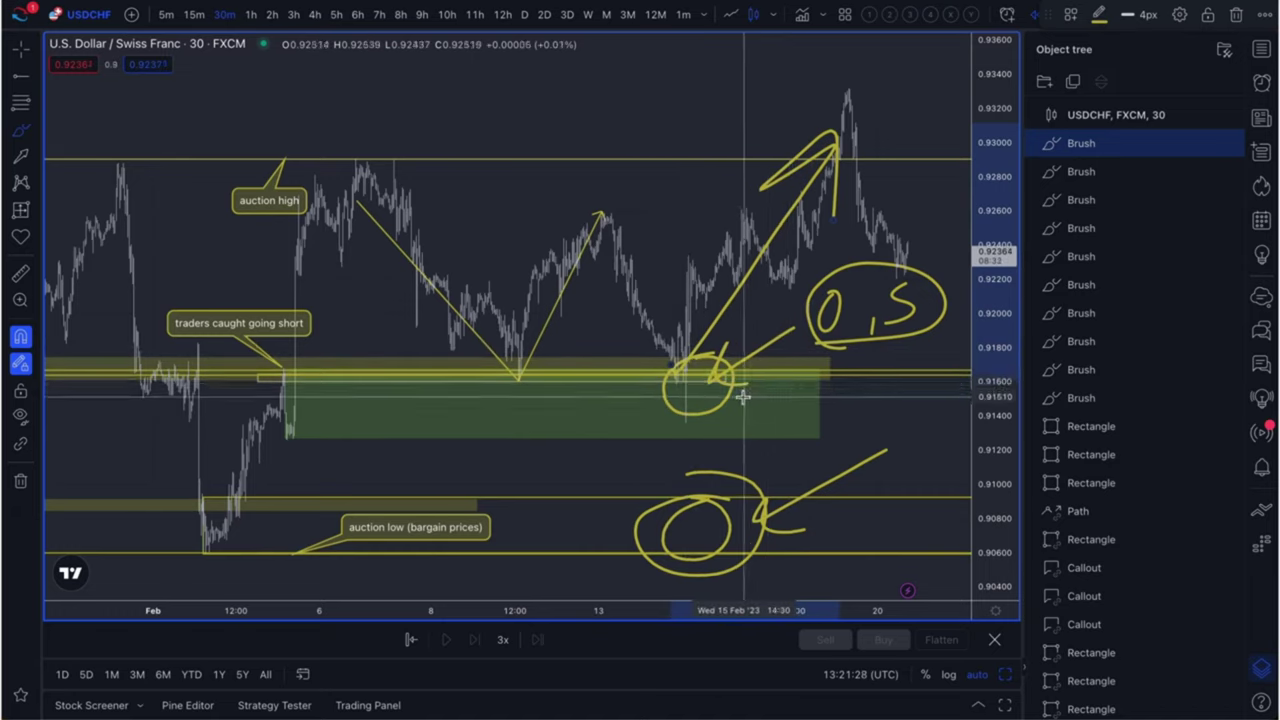
Brush a zigzag down into the lower circled area, ring that area again, and add arrows rising from it, one reaching the auction high
mouse_move(742, 397)
left_mouse_down()
mouse_move(737, 417)
mouse_move(808, 508)
mouse_move(843, 463)
mouse_move(614, 509)
mouse_move(846, 480)
mouse_move(847, 497)
mouse_move(900, 394)
left_mouse_up()
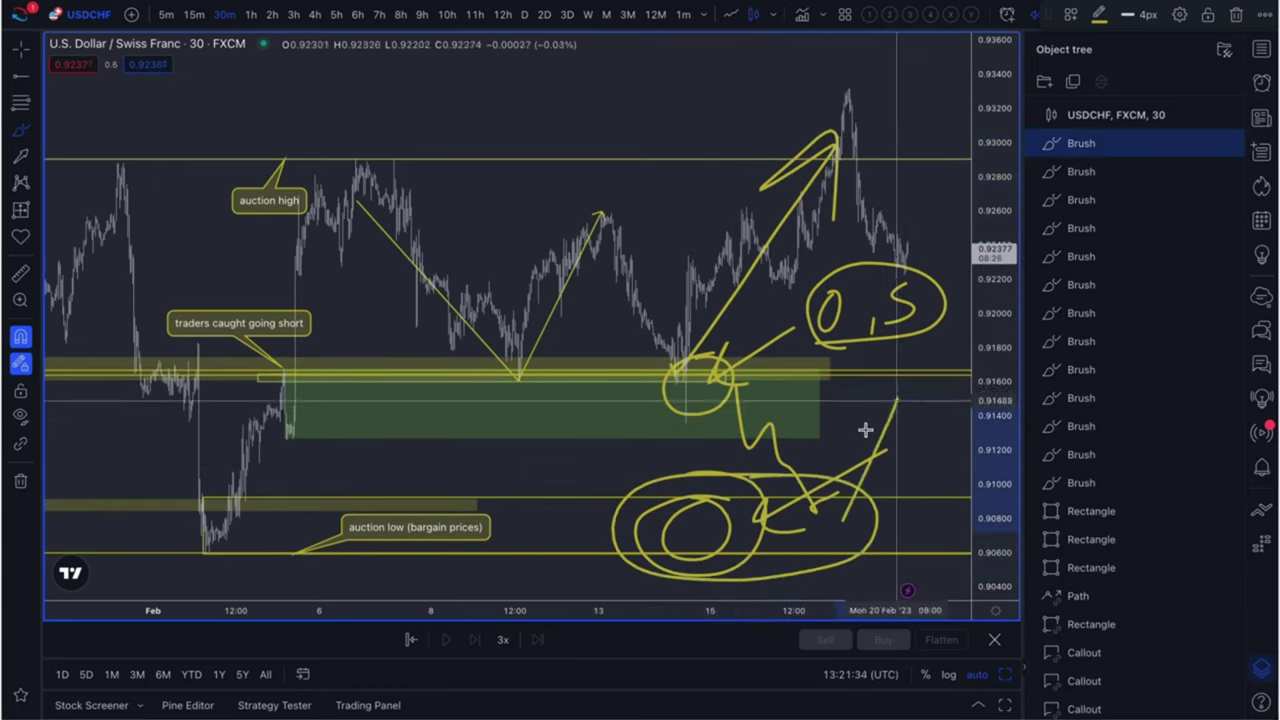
scroll(810, 480, "down", 2)
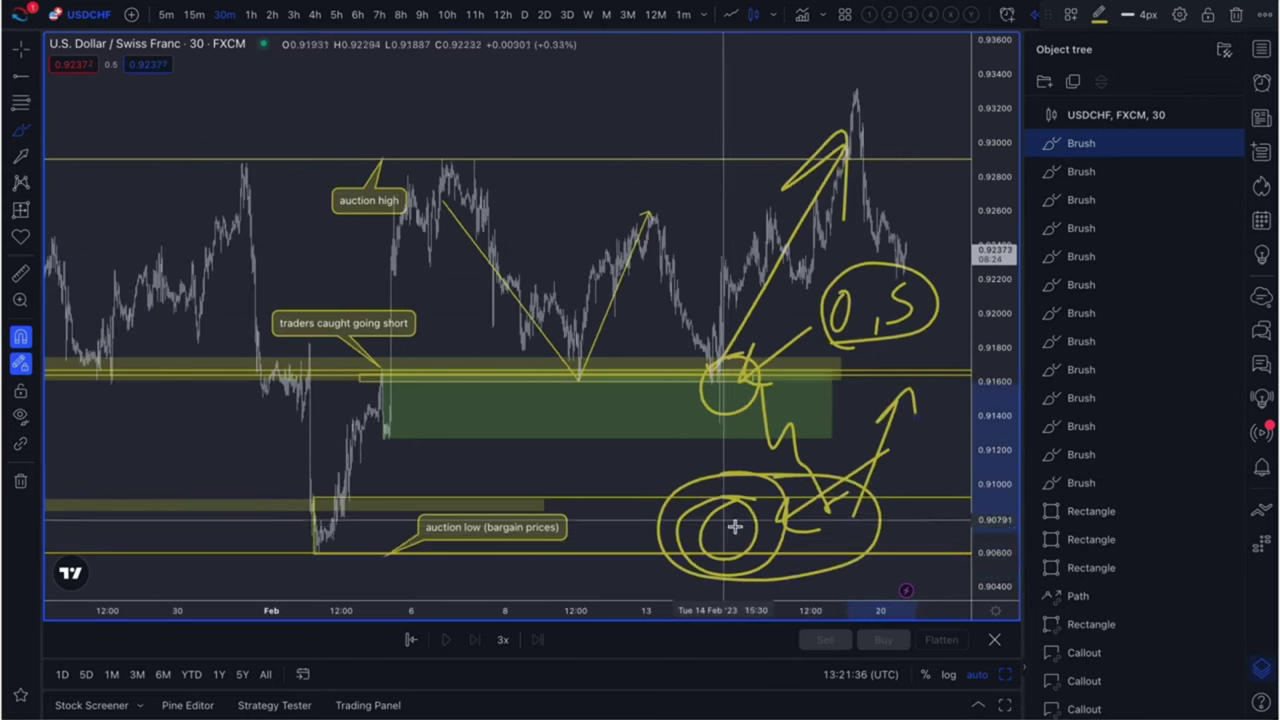
scroll(654, 434, "down", 3)
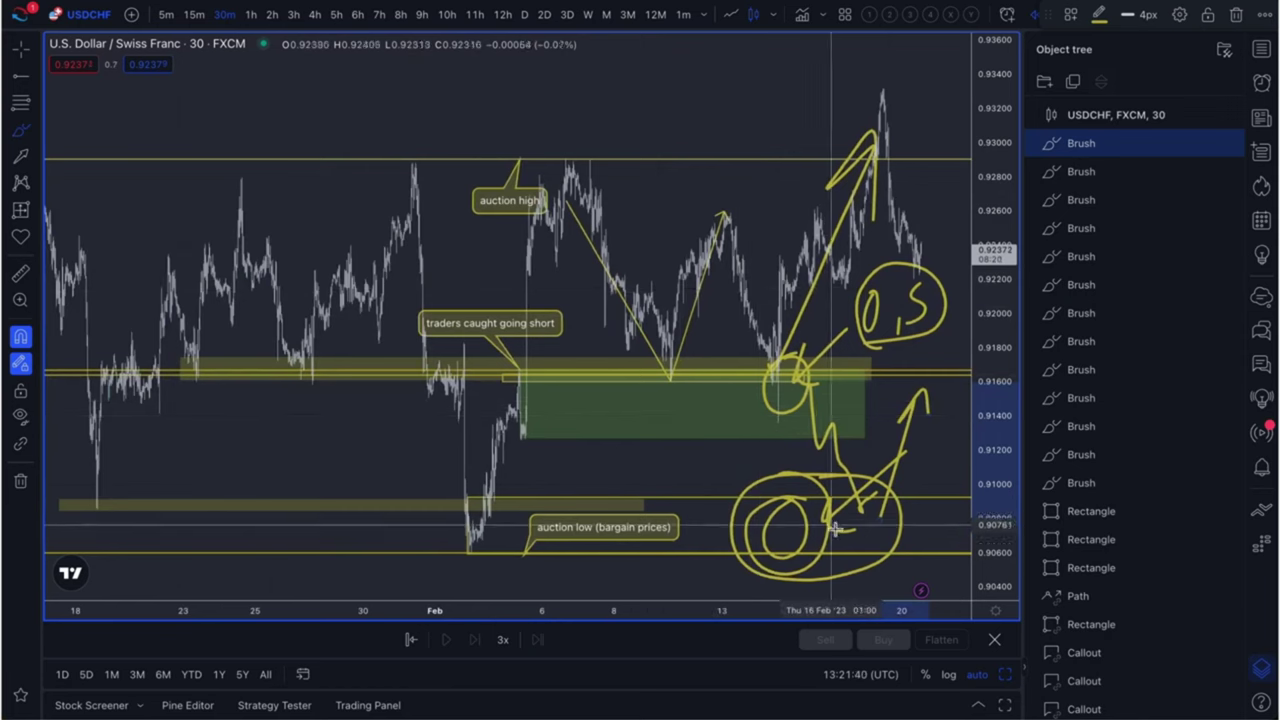
scroll(851, 532, "right", 5)
mouse_move(734, 531)
left_mouse_down()
mouse_move(889, 191)
mouse_move(892, 145)
mouse_move(922, 200)
left_mouse_up()
Delete every Brush drawing through the object tree, keeping the rectangles, path and callouts
scroll(754, 476, "down", 3)
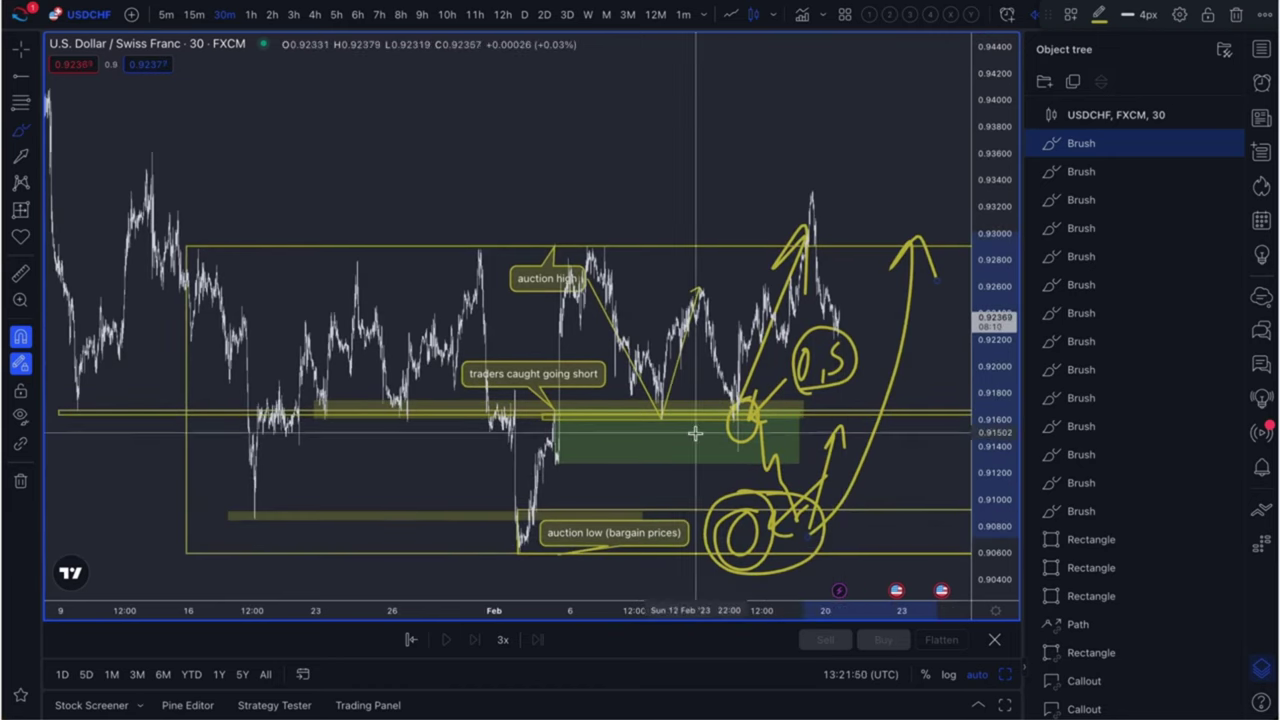
scroll(800, 370, "up", 2)
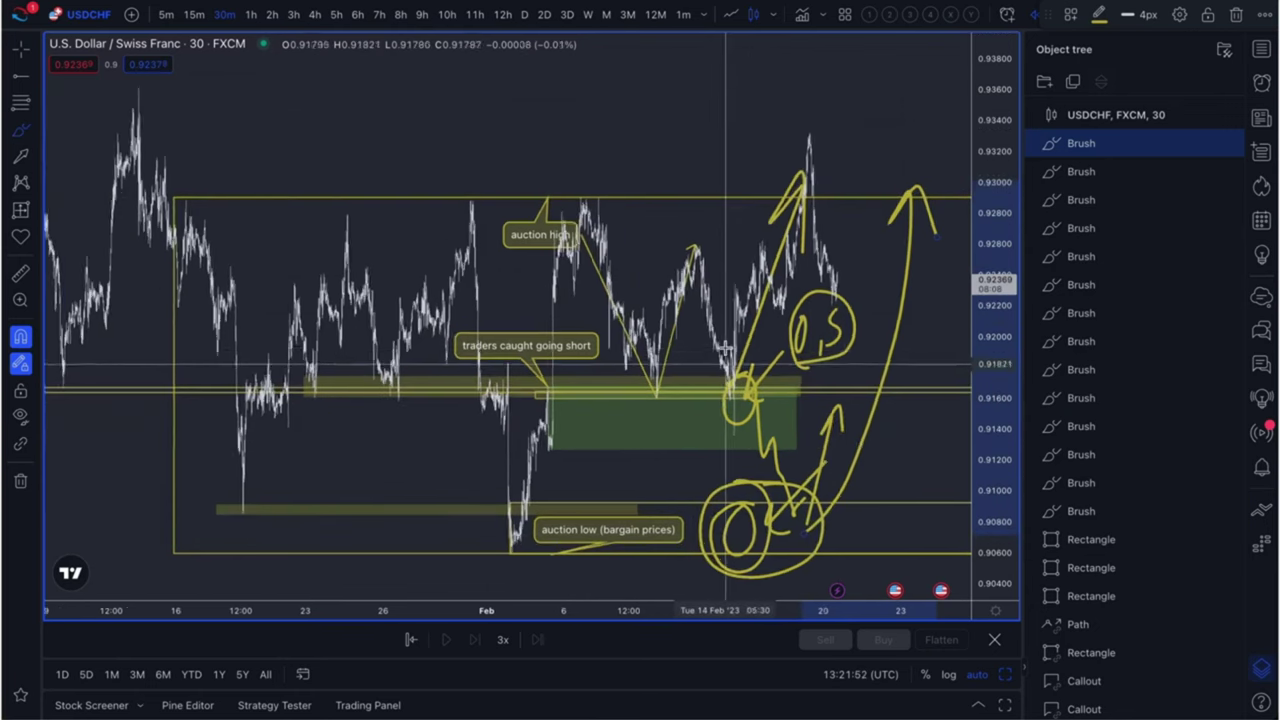
left_click(1229, 144)
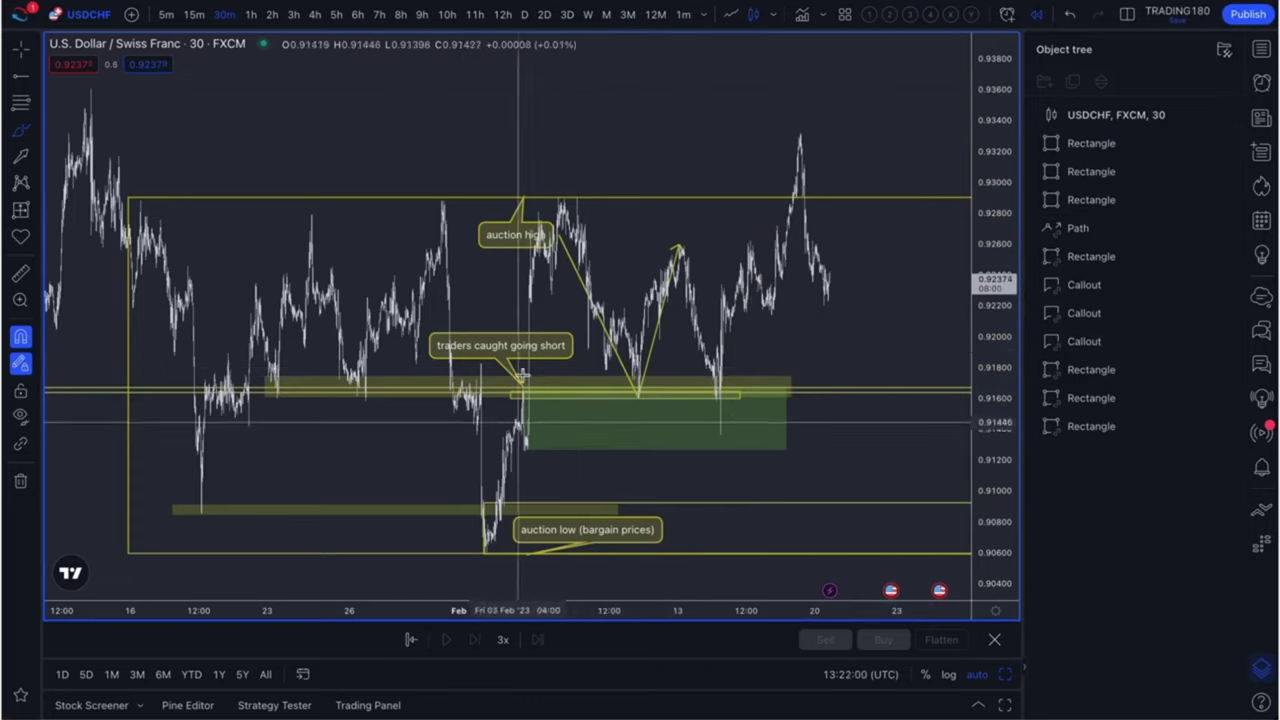
scroll(540, 395, "up", 3)
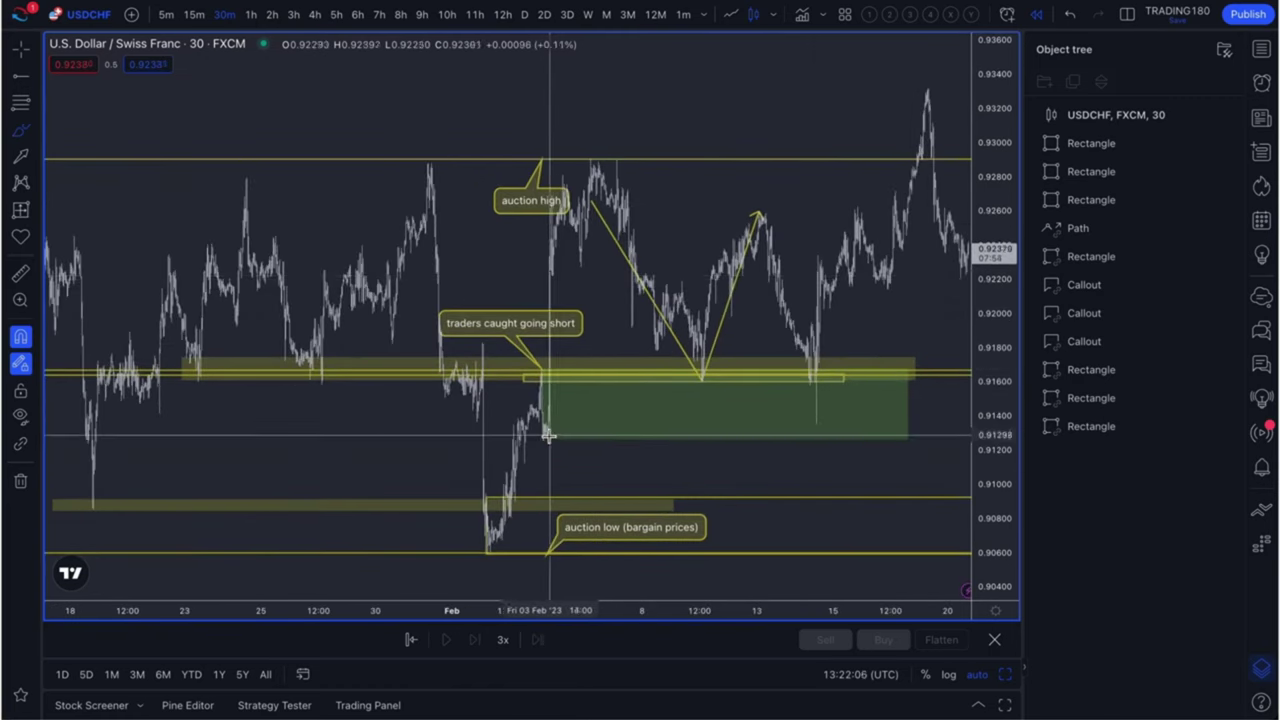
Brush rings around the 9 and 14 February lows, circling the latter twice, and a curve alongside the sharp 3 February rally
scroll(606, 400, "up", 3)
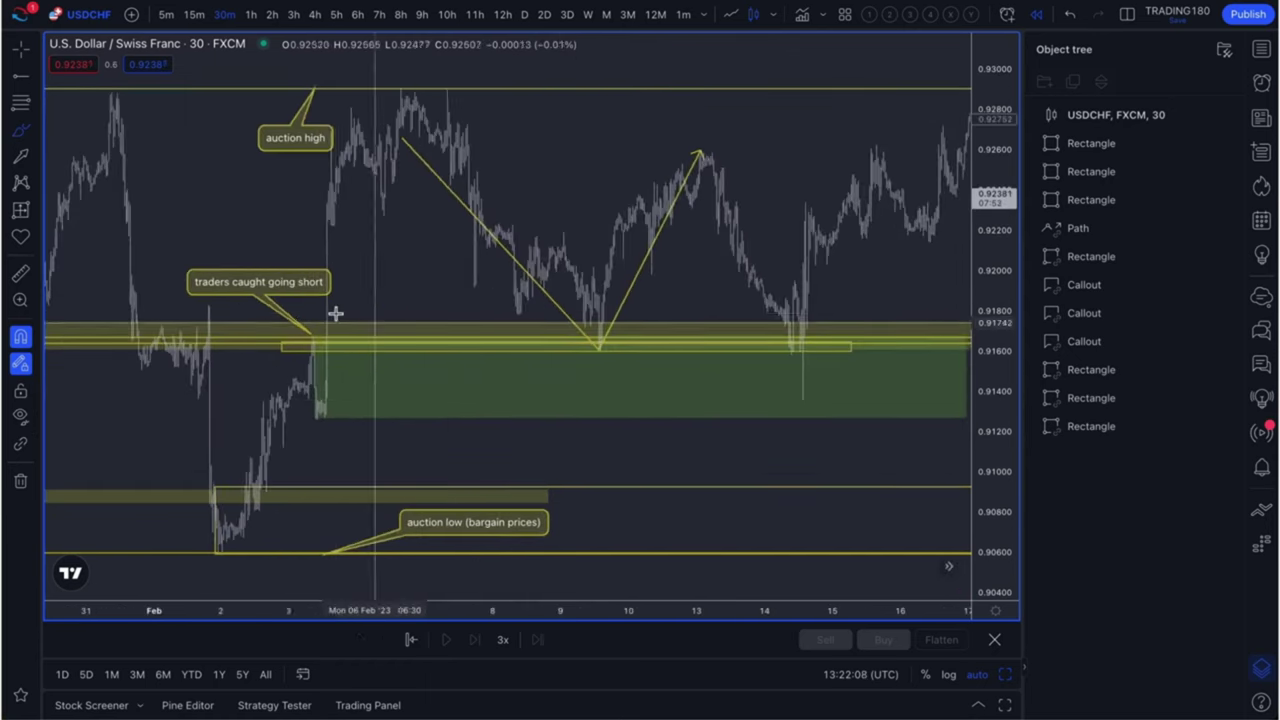
left_click(20, 130)
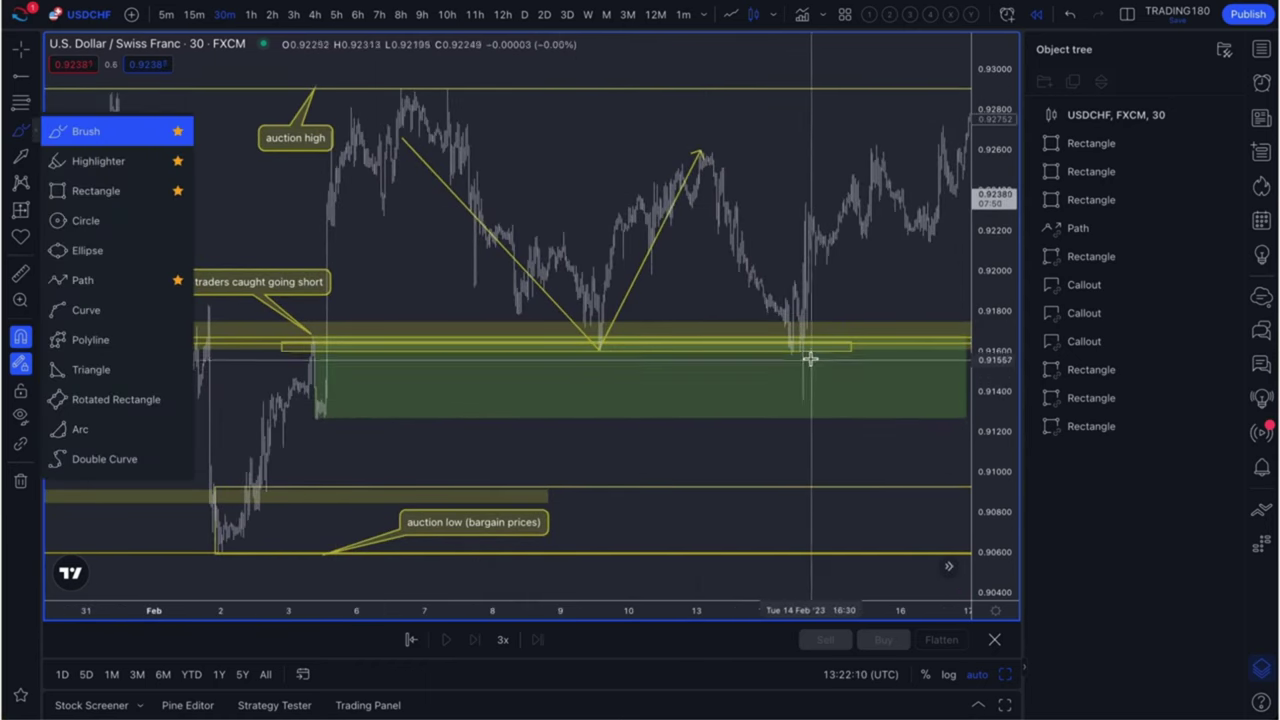
mouse_move(808, 357)
left_mouse_down()
mouse_move(789, 371)
mouse_move(786, 350)
left_mouse_up()
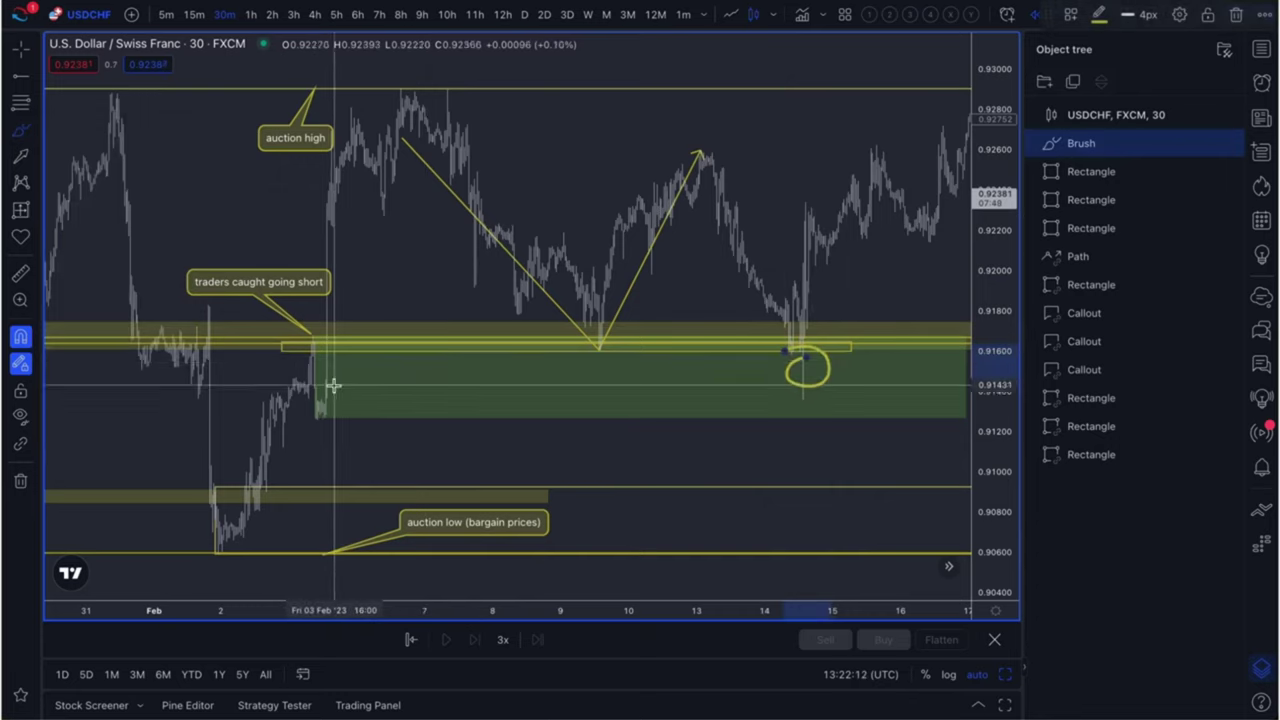
mouse_move(331, 379)
left_mouse_down()
mouse_move(365, 355)
mouse_move(338, 188)
left_mouse_up()
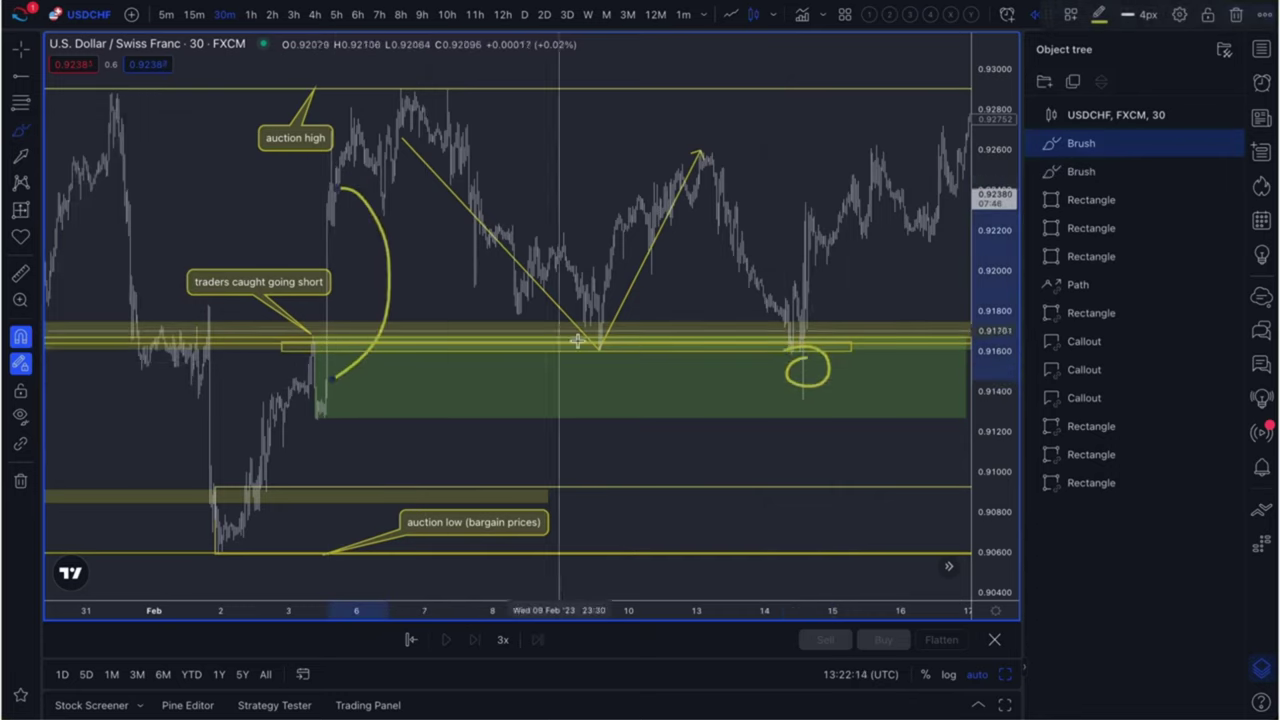
mouse_move(586, 337)
left_mouse_down()
mouse_move(633, 330)
mouse_move(604, 323)
left_mouse_up()
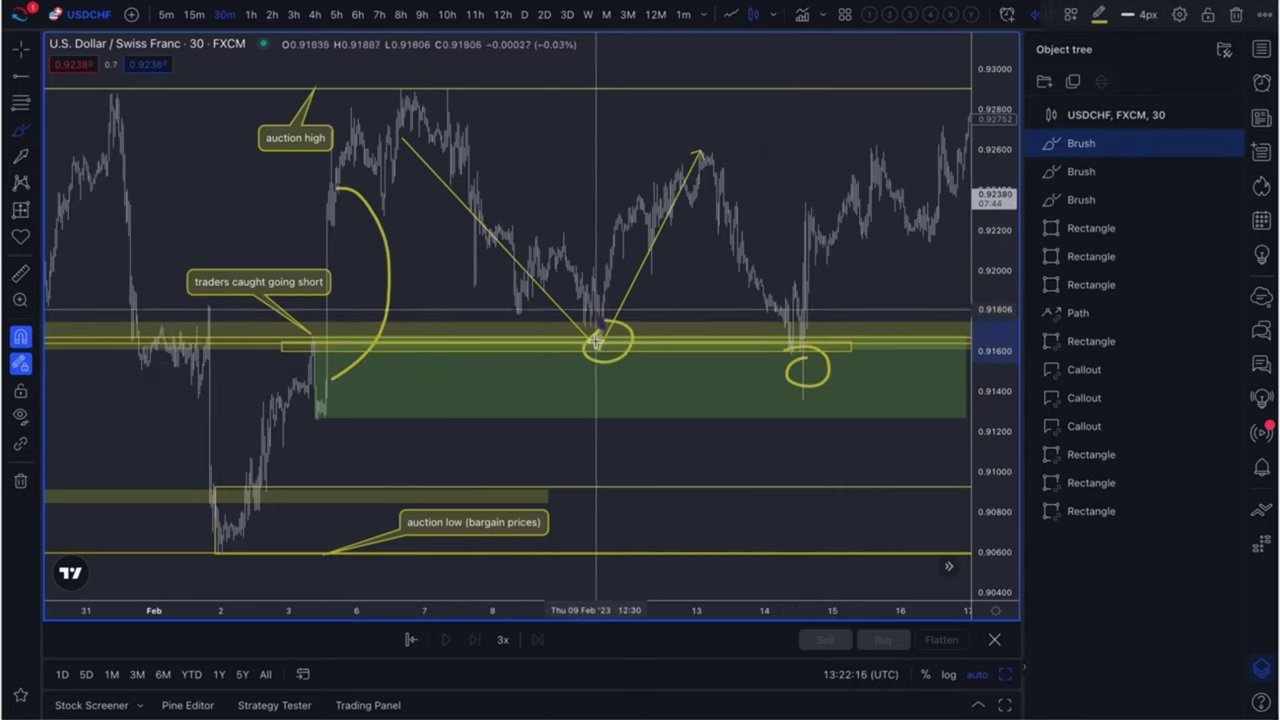
mouse_move(816, 370)
left_mouse_down()
mouse_move(822, 346)
mouse_move(834, 390)
left_mouse_up()
Brush a long arrow from beside the circled 14 February lows up past the auction high
scroll(834, 390, "down", 2)
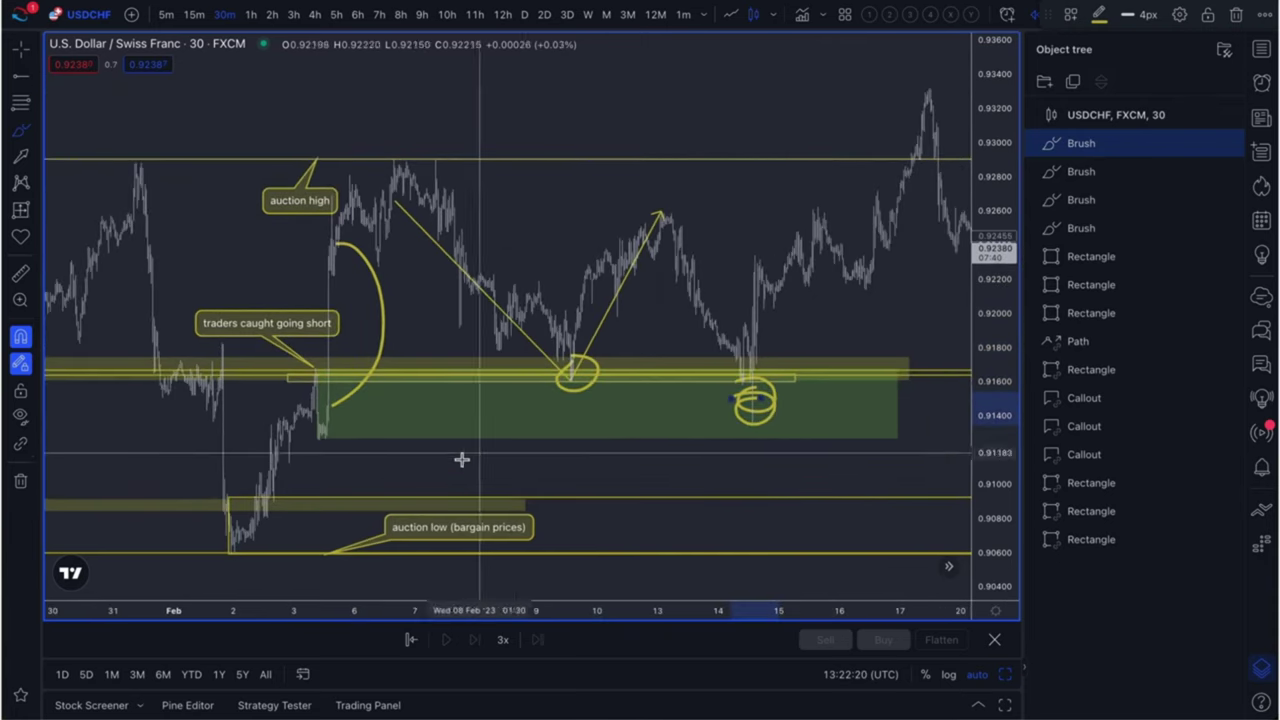
scroll(906, 340, "right", 5)
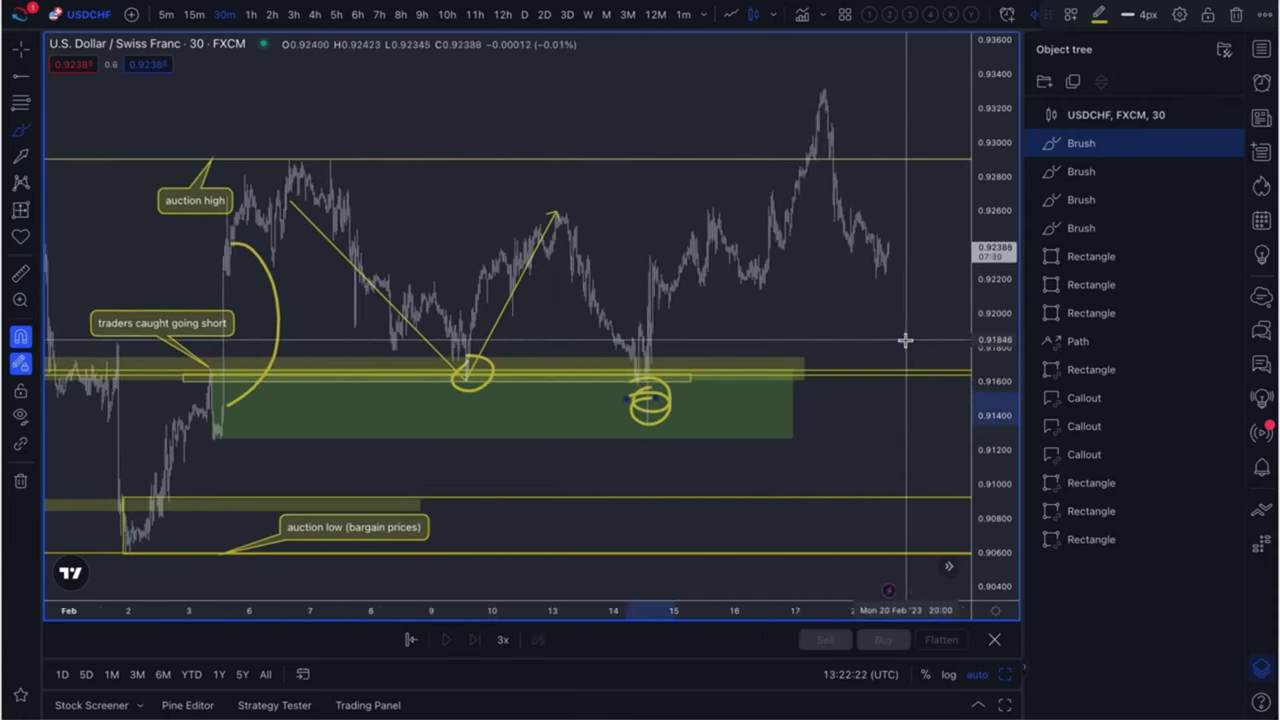
left_click_drag(601, 414, 633, 371)
left_click_drag(703, 261, 752, 110)
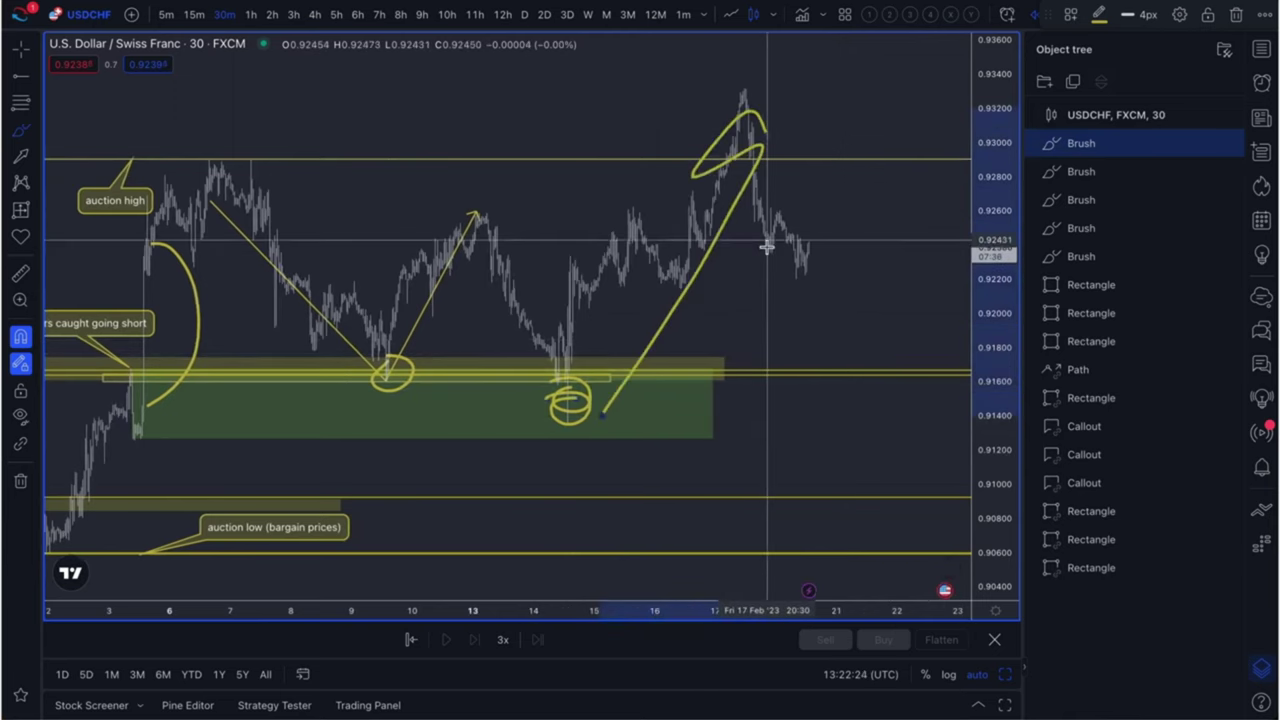
Switch to Discord and open the USDCHF chart snapshot shared on 06/02/2023 at 14:51 in the browser at enlarged size
scroll(766, 243, "left", 5)
scroll(766, 349, "down", 3)
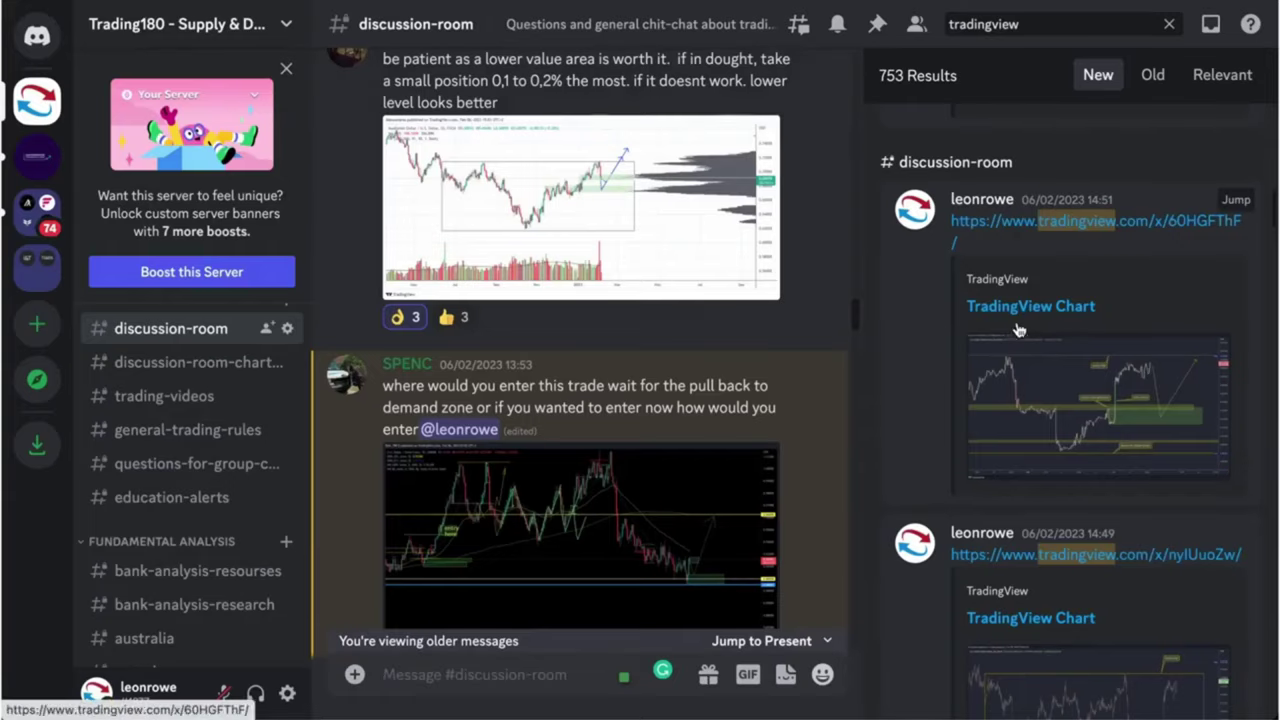
scroll(1080, 342, "up", 1)
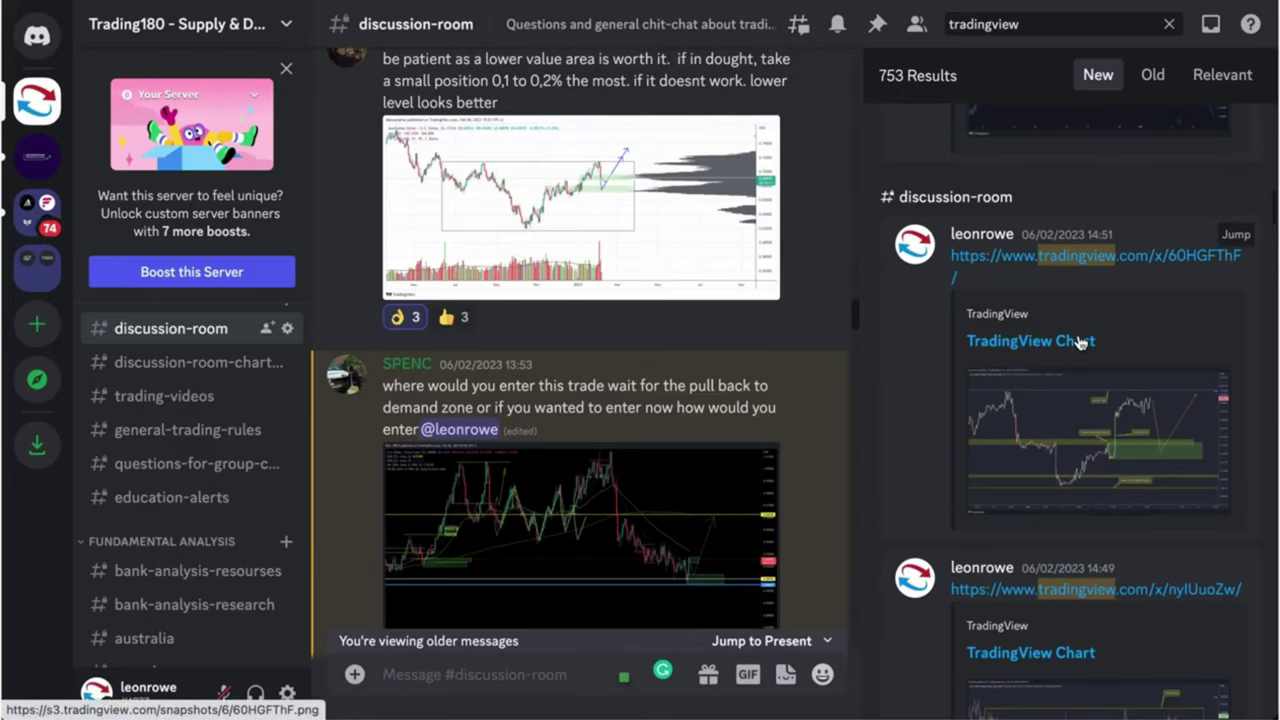
left_click(1068, 457)
left_click(300, 612)
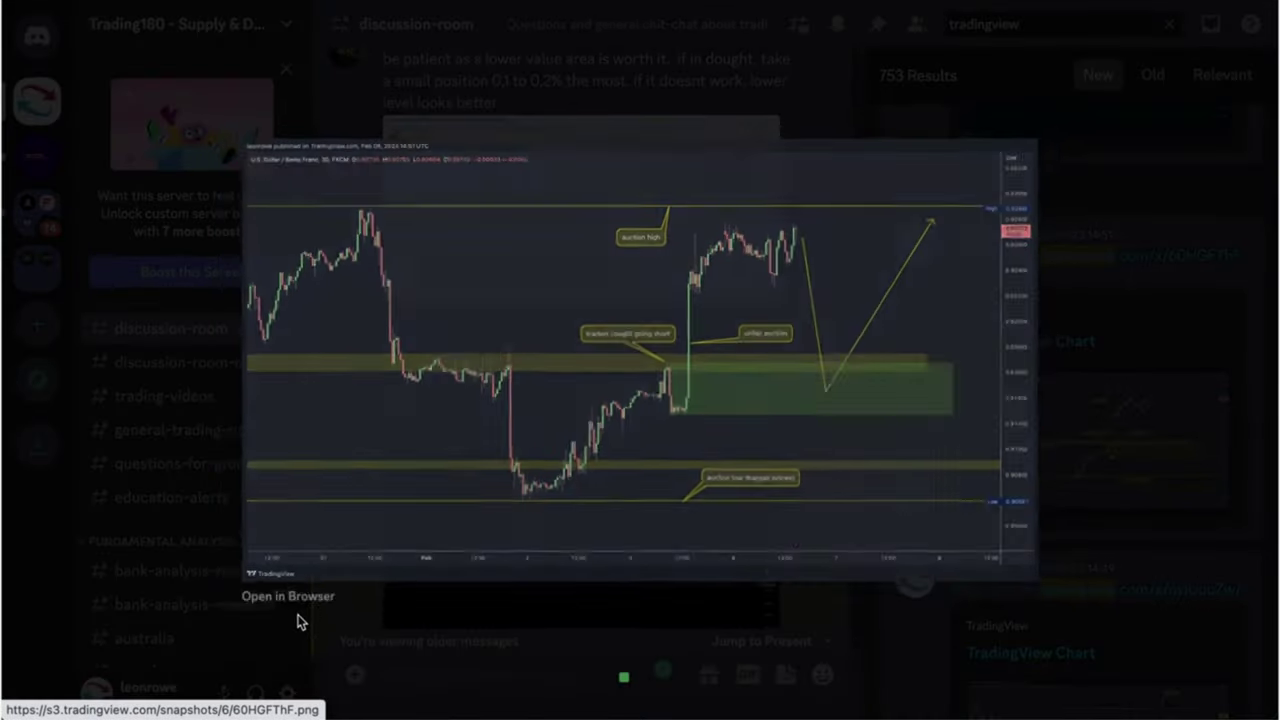
left_click(731, 438)
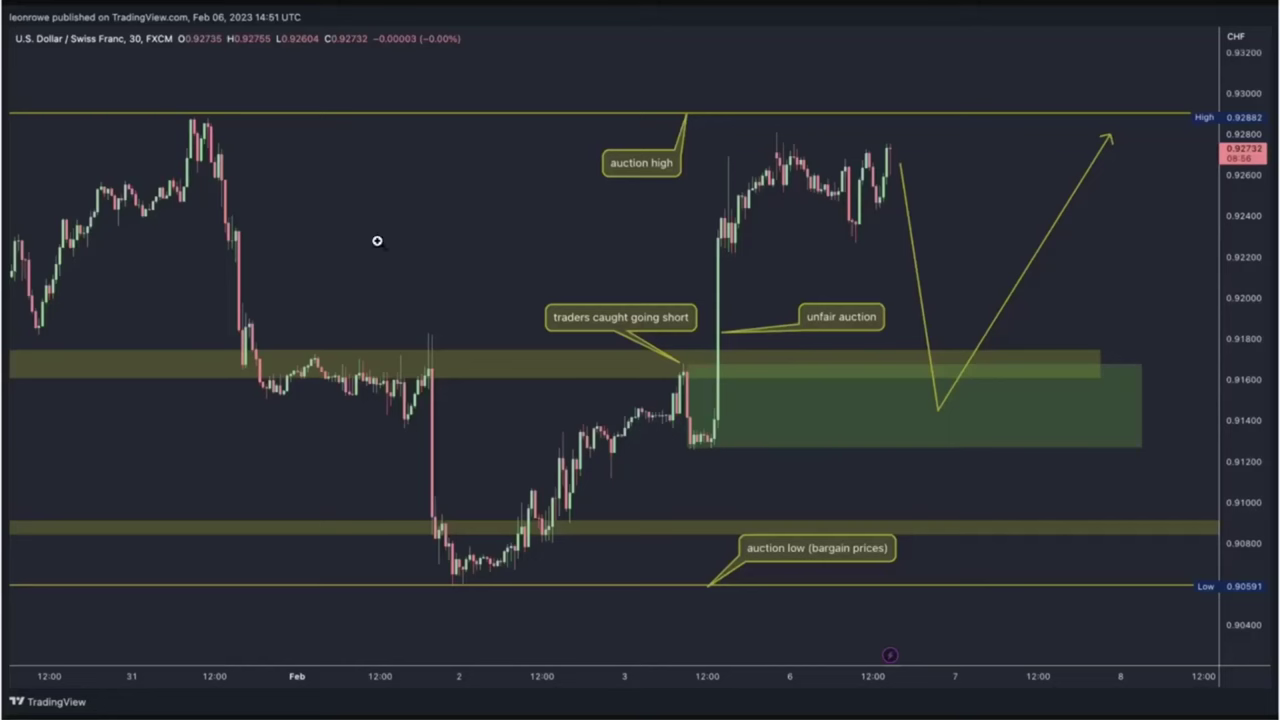